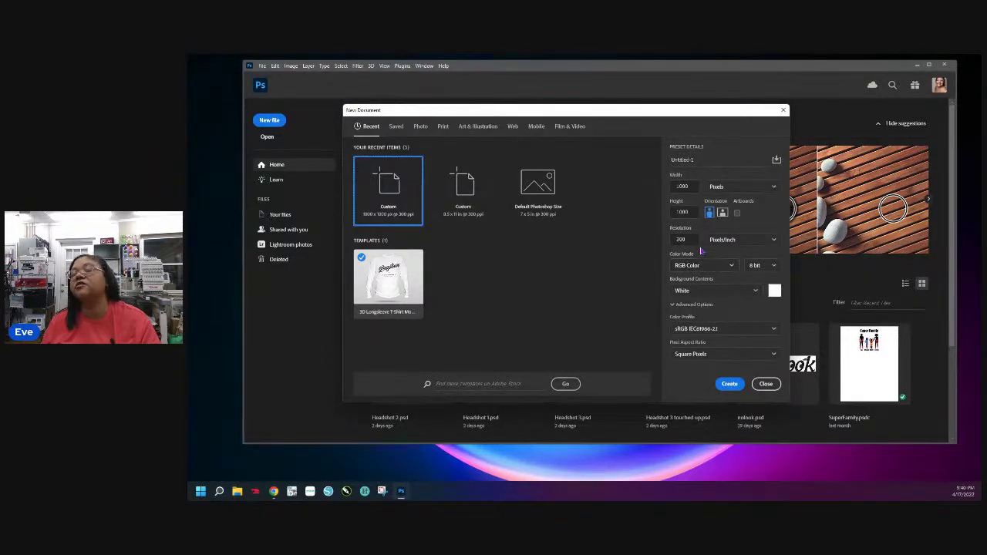
Step: Set the new document's units to centimeters and its width to 30
click(740, 193)
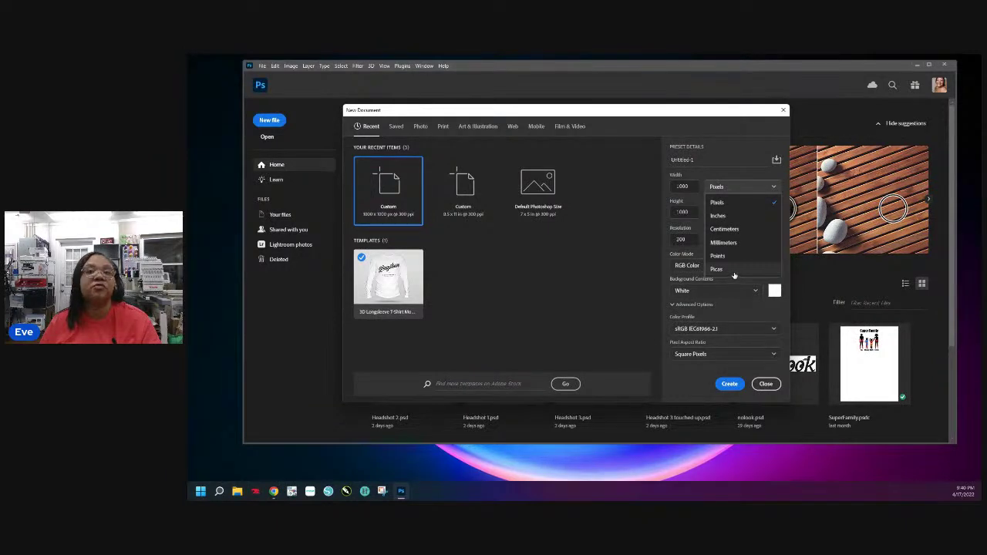
click(729, 229)
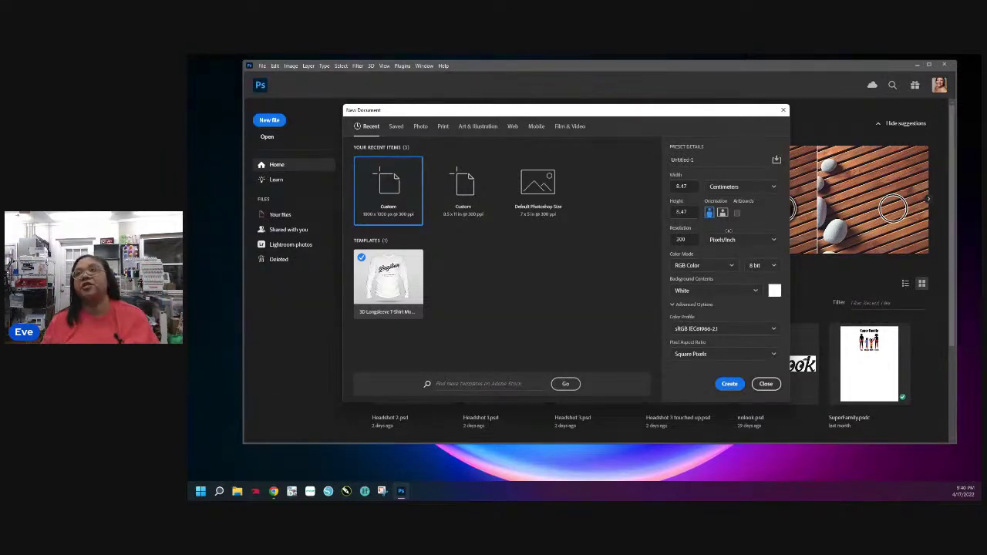
drag(689, 188, 669, 192)
text(30)
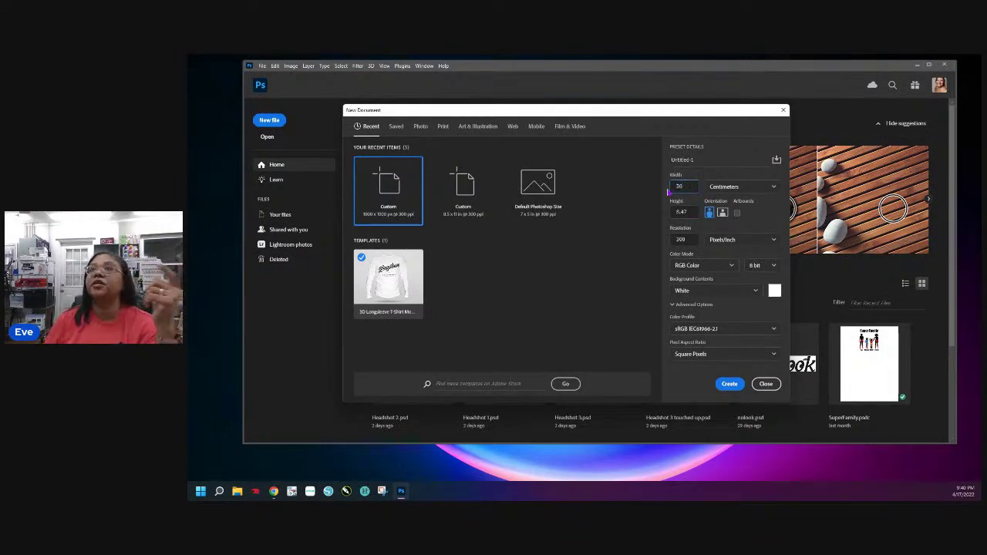
drag(685, 187, 631, 189)
text(20)
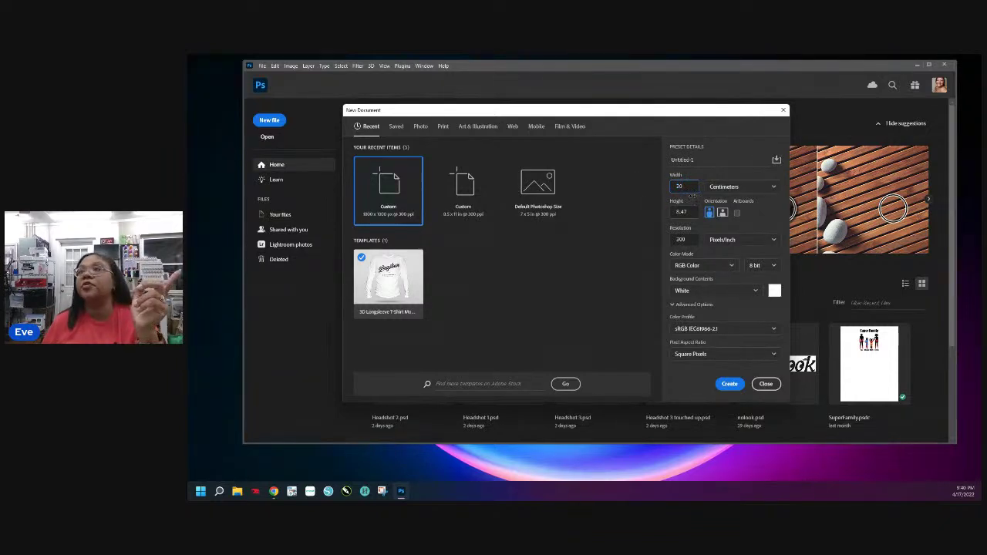
drag(681, 185, 668, 191)
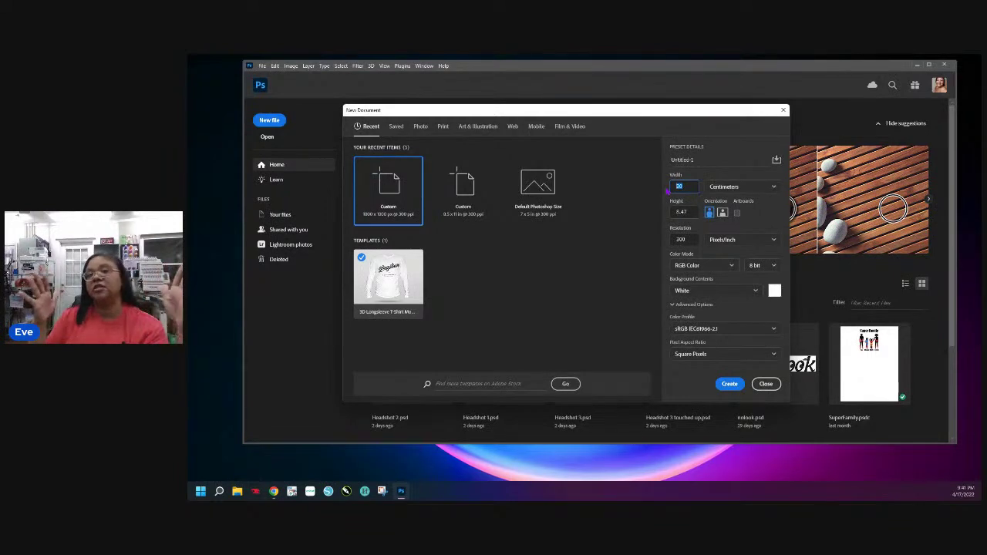
text(30)
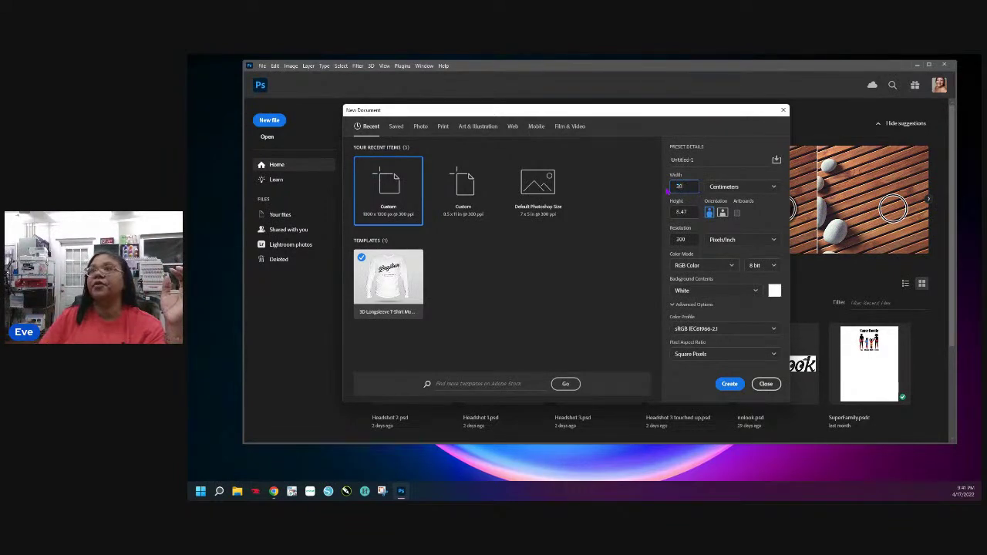
Step: Set the document's height to 20 centimeters and create it at 300 pixels/inch
key(Tab)
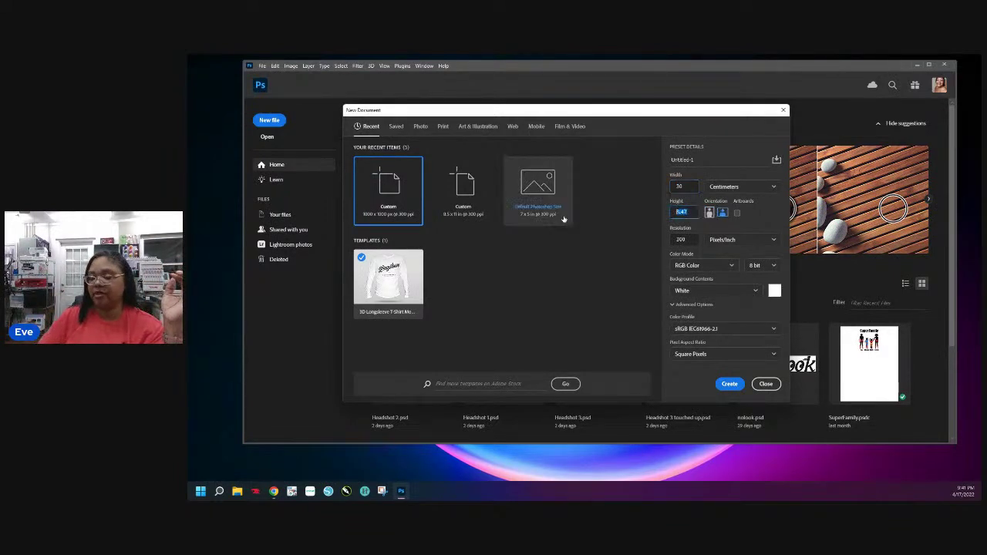
text(70)
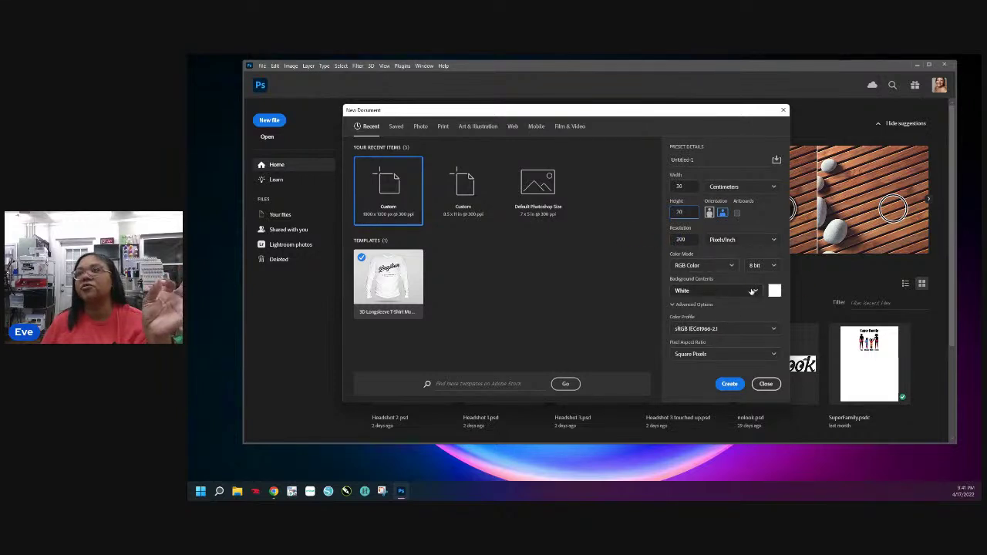
click(730, 385)
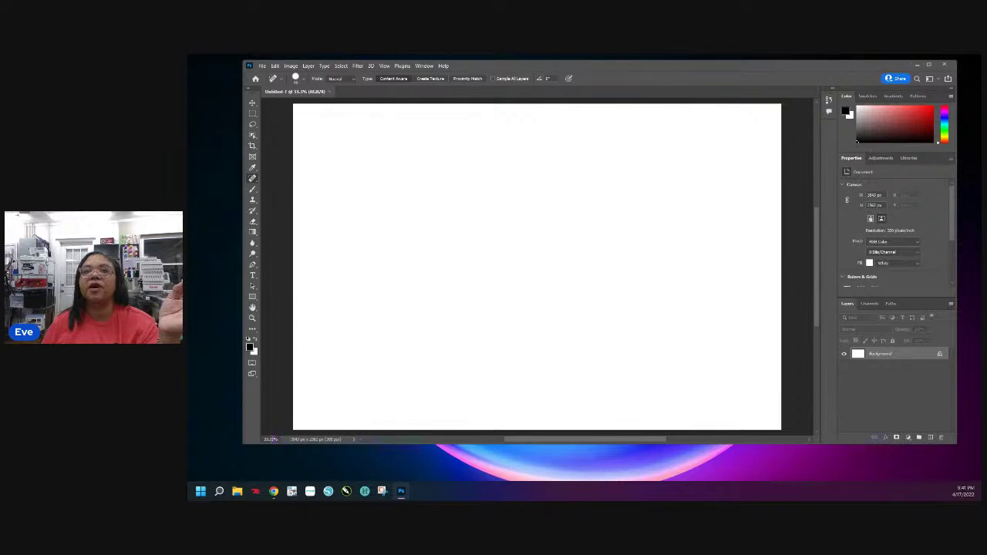
Step: Set the canvas zoom level to 25%
click(271, 439)
text(25)
key(Return)
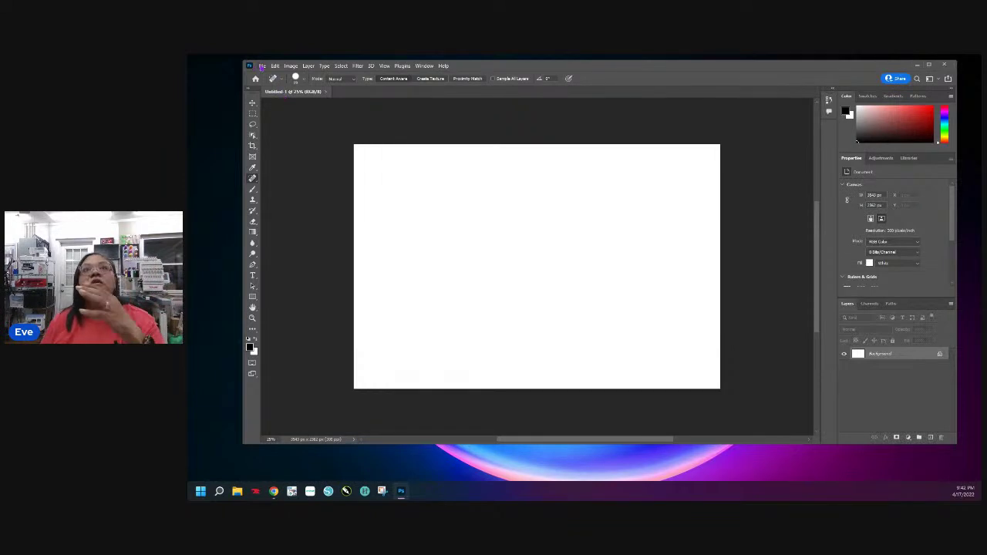
click(262, 66)
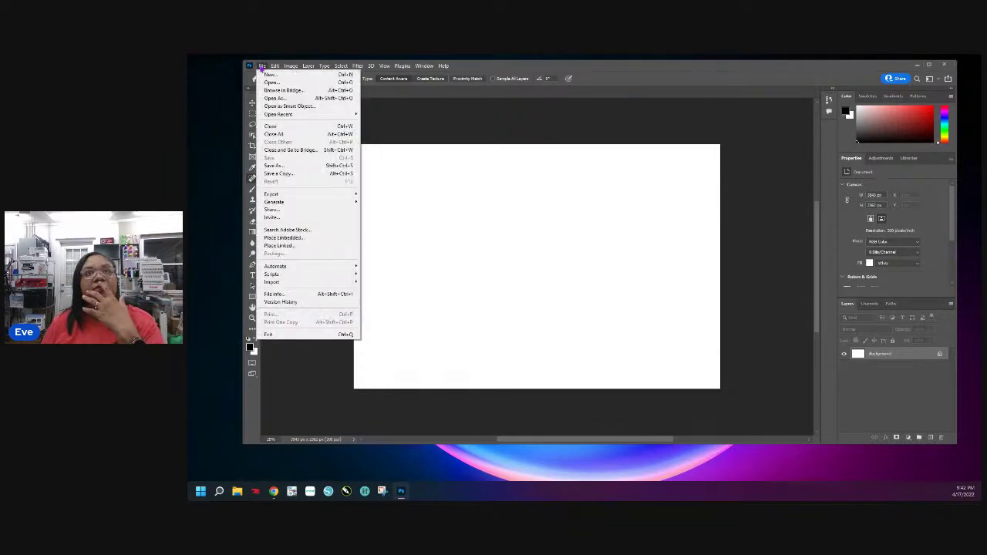
click(297, 238)
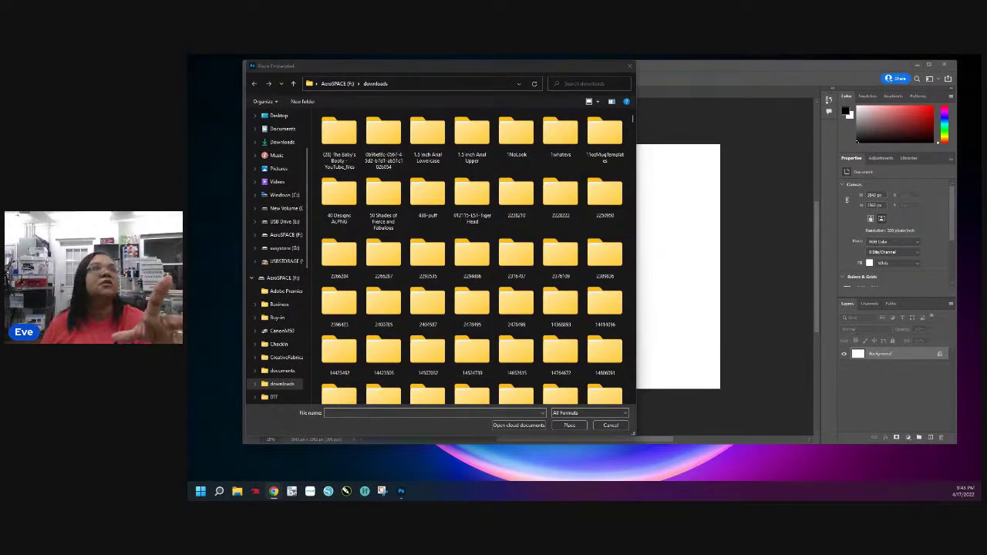
click(308, 185)
scroll(285, 201, up, 5)
click(279, 195)
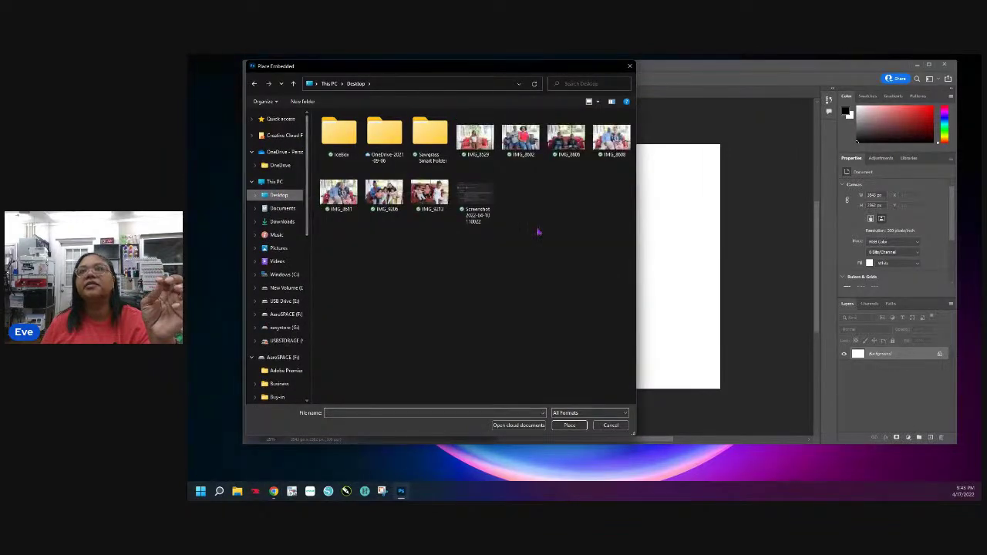
click(609, 138)
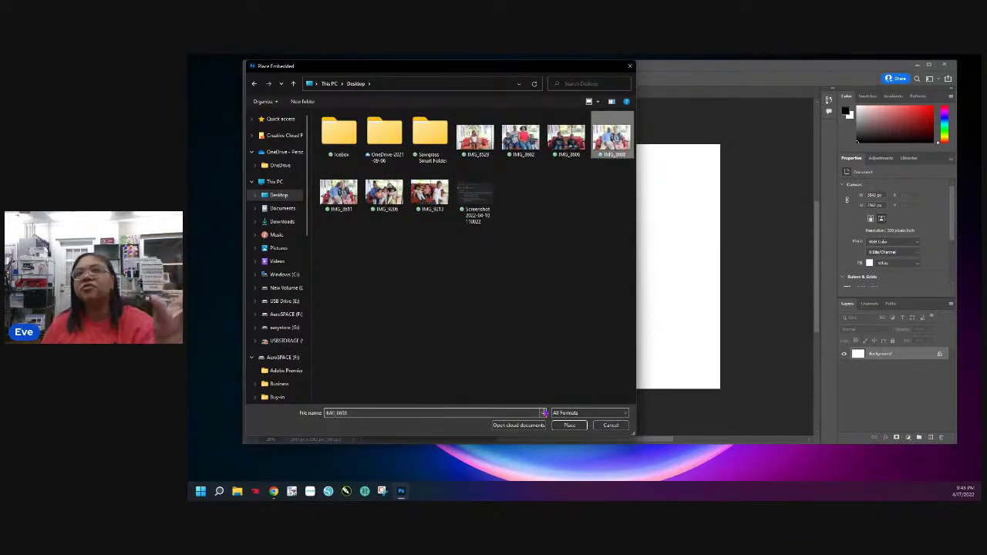
click(338, 193)
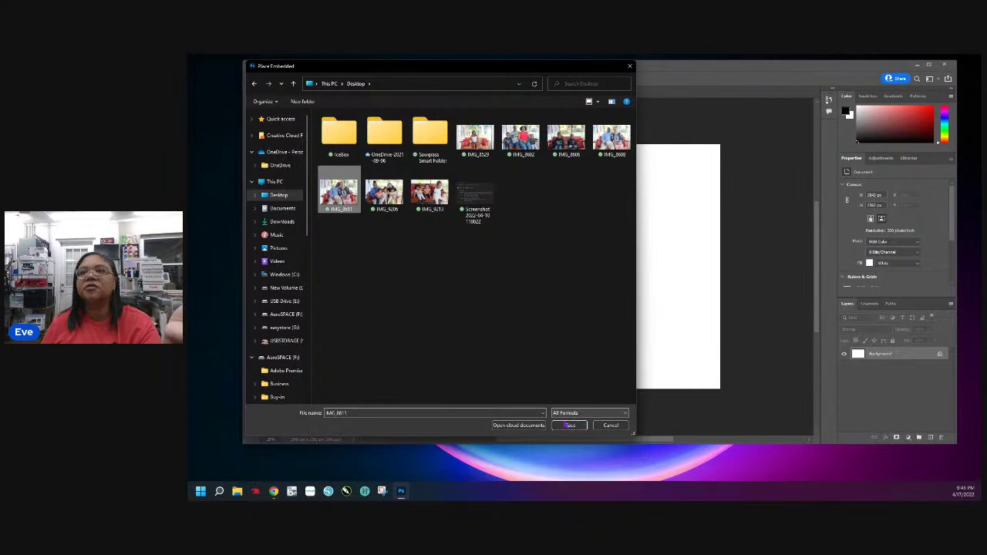
click(568, 426)
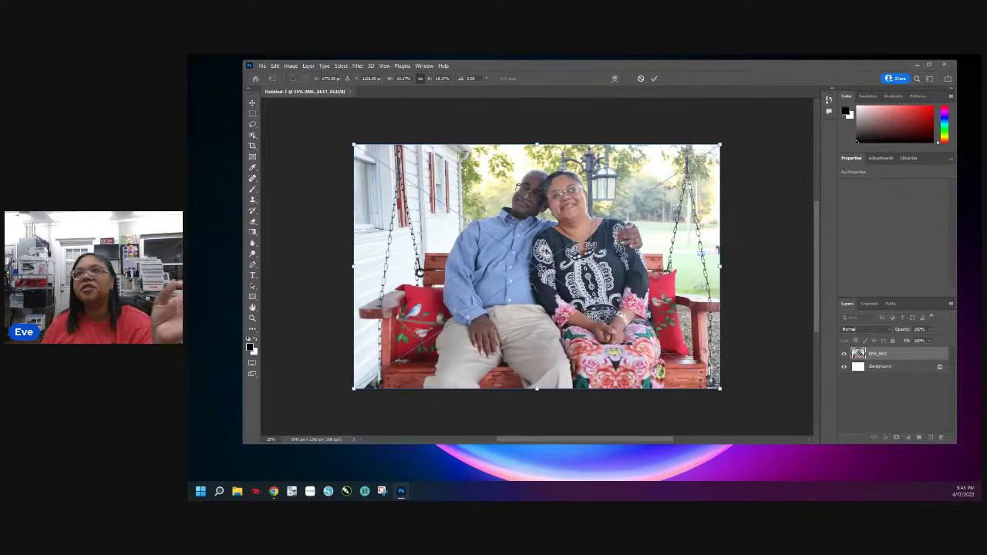
click(261, 66)
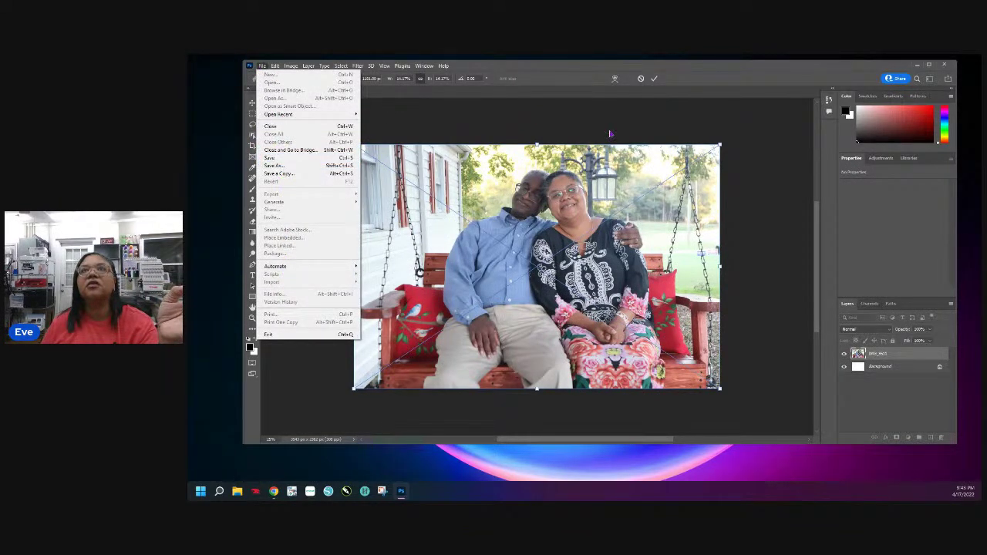
click(641, 78)
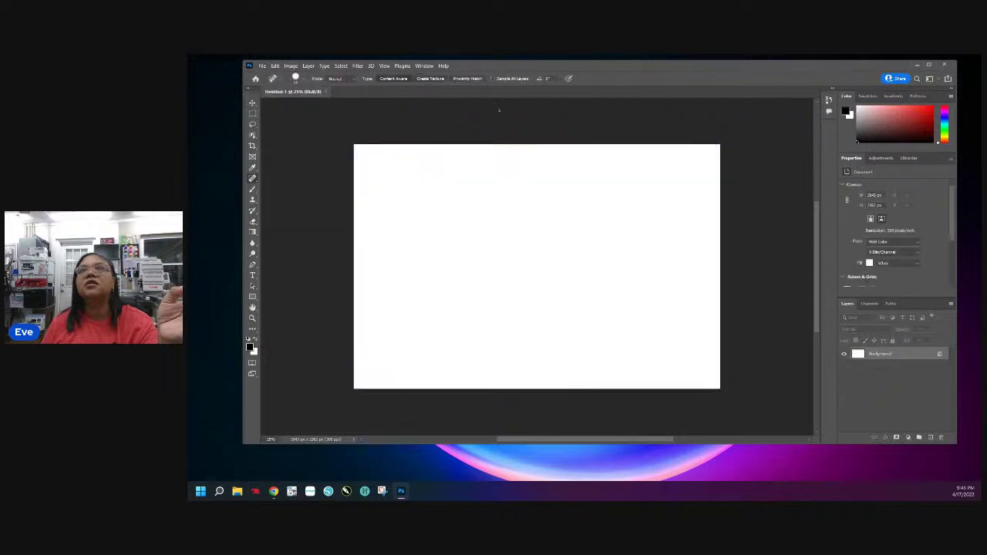
Step: Place the photo IMG_8608 from the Desktop as an embedded image filling the canvas and commit the placement
click(263, 66)
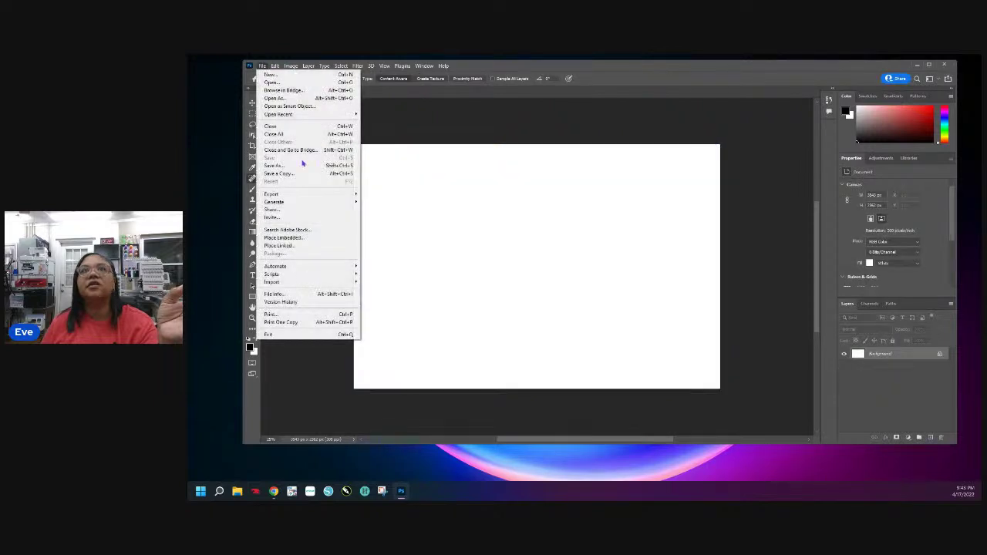
click(312, 238)
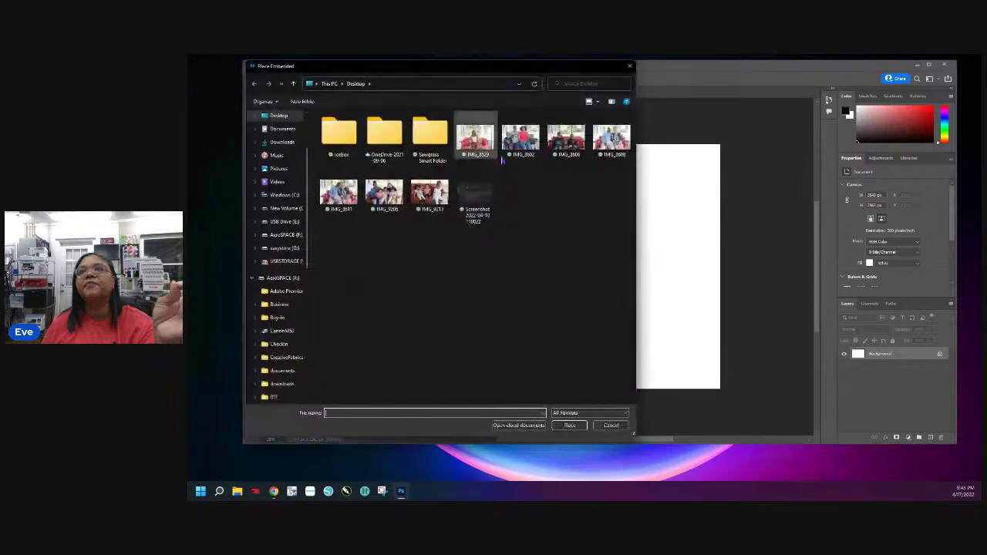
click(611, 139)
click(568, 426)
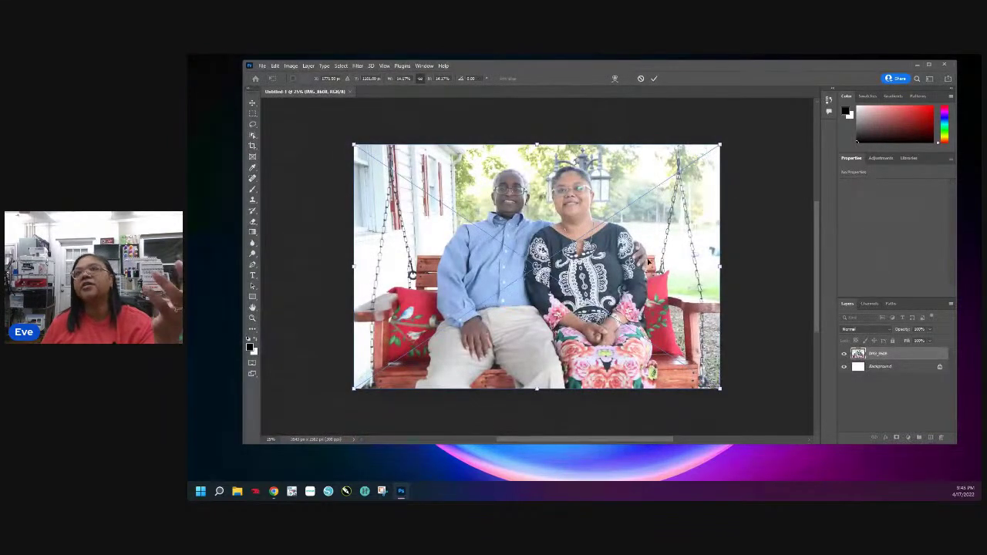
click(654, 78)
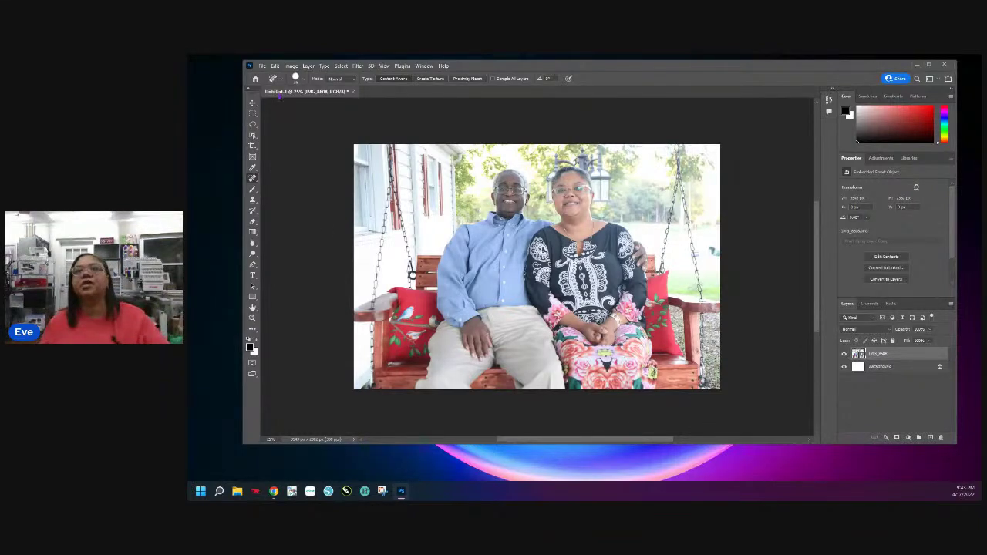
Step: Open the print settings for the Sawgrass SG500 printer and switch the page layout to landscape
click(262, 67)
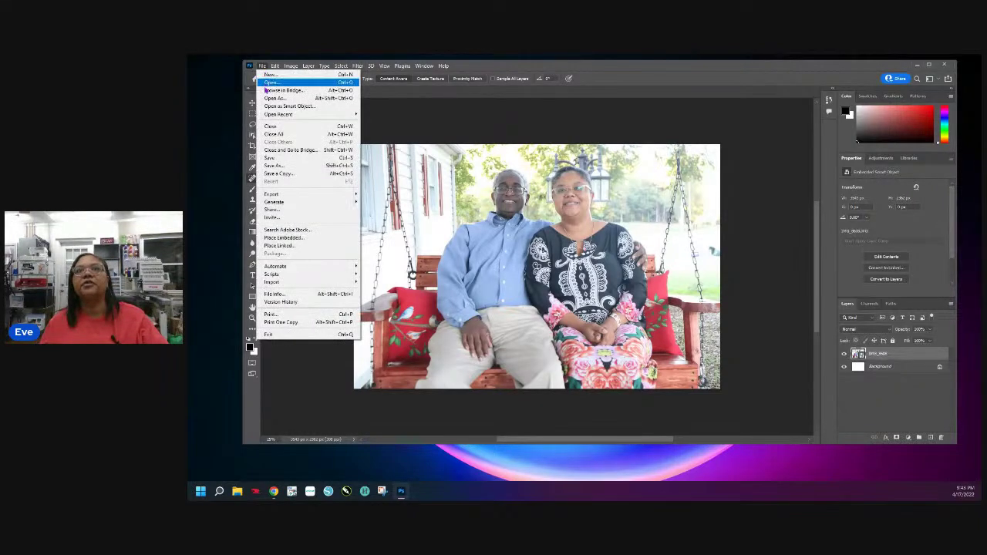
click(294, 316)
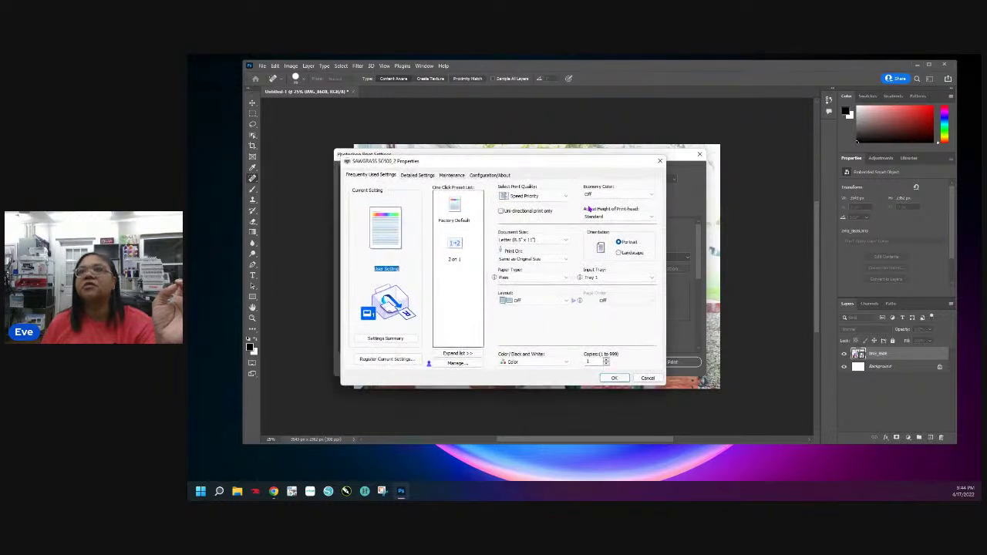
click(652, 380)
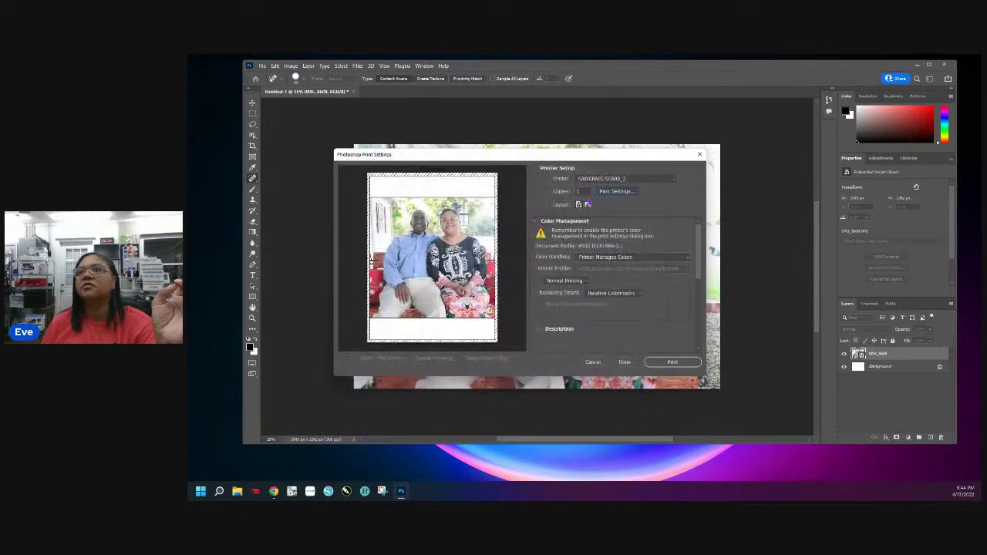
click(587, 204)
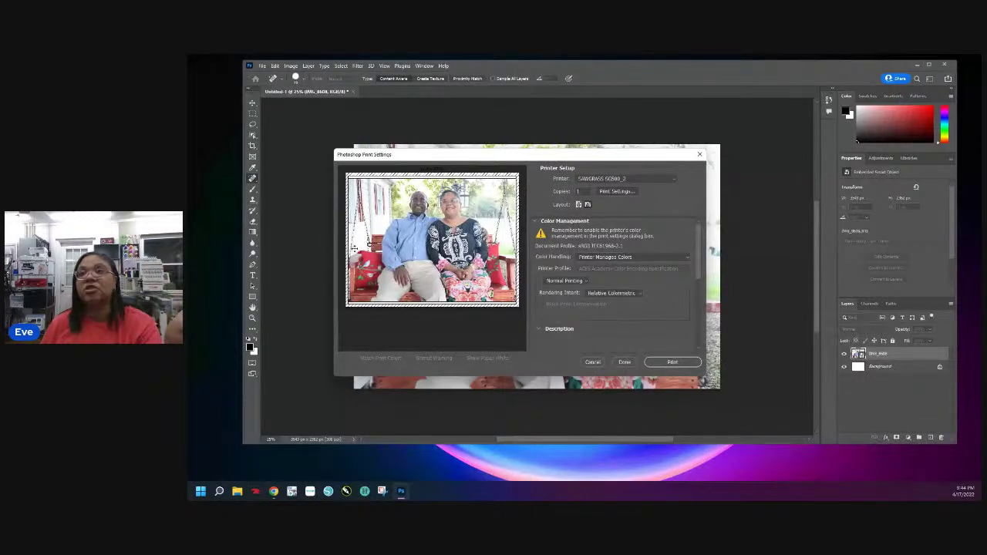
Step: Open the Sawgrass printer's properties and apply the Factory Default one-click preset
click(614, 193)
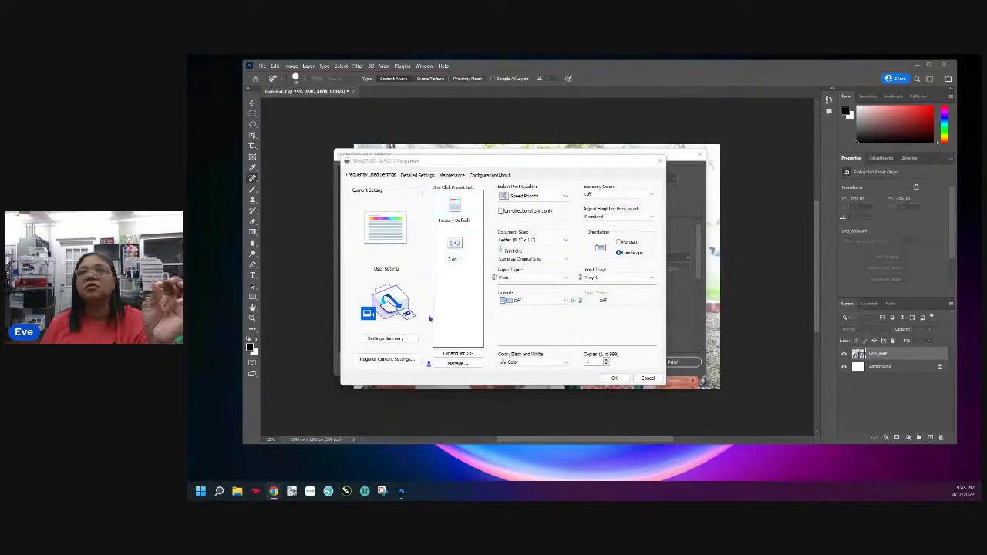
mouse_move(446, 247)
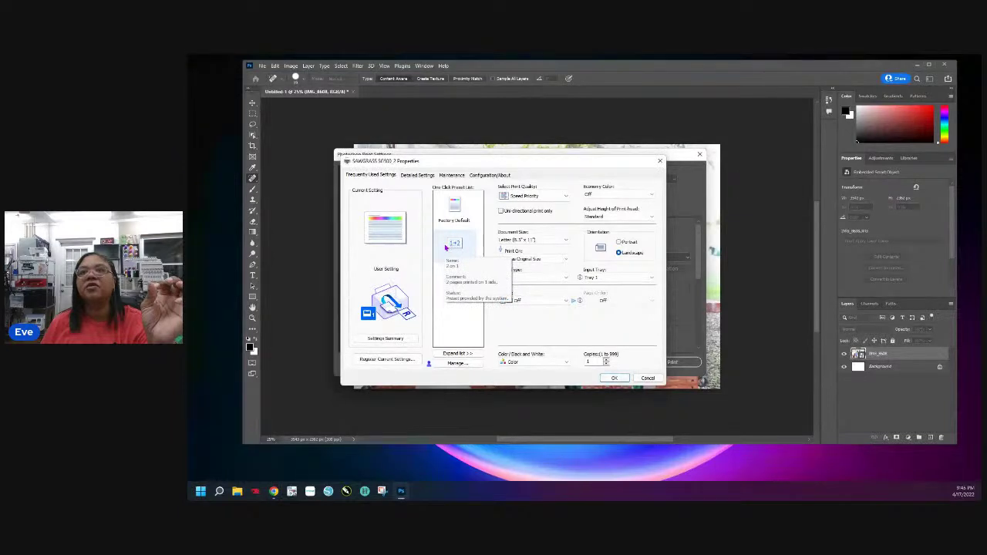
click(467, 204)
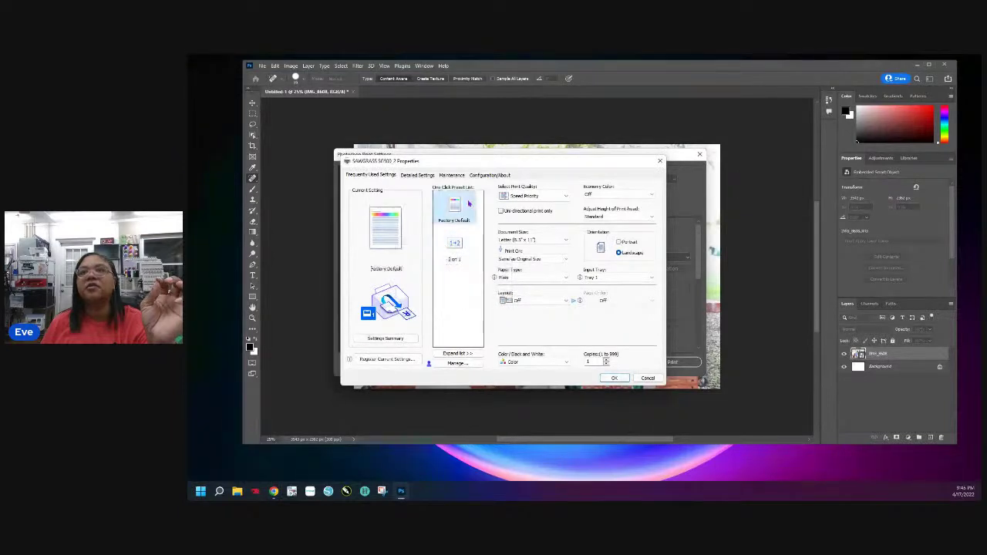
Step: Examine the available paper type, Print On size, page layout and input tray options in the printer properties
click(558, 279)
click(557, 280)
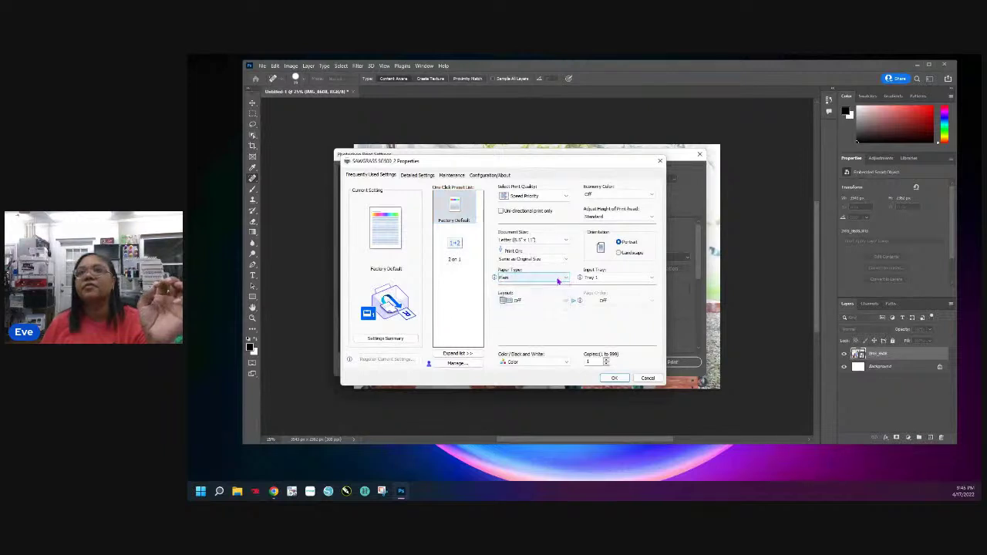
click(552, 260)
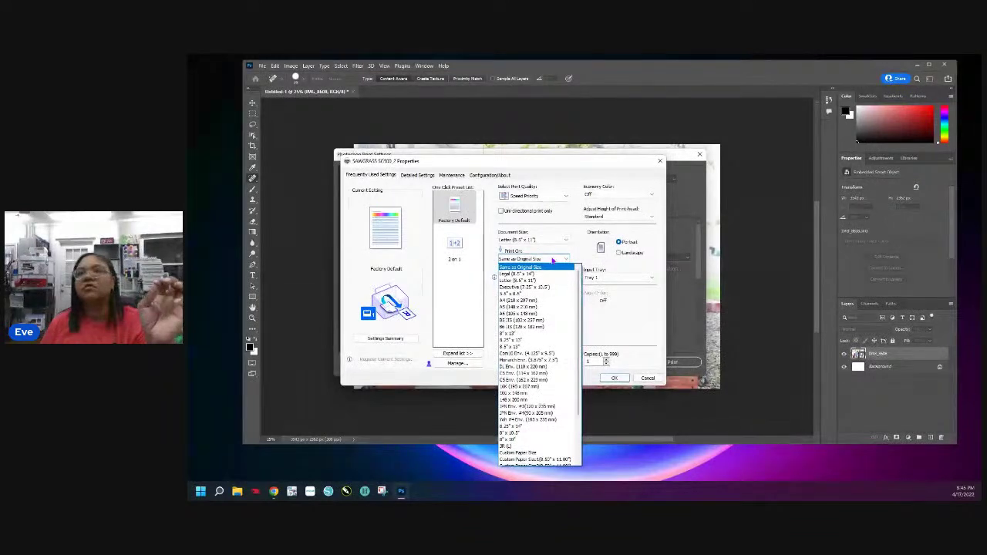
click(553, 261)
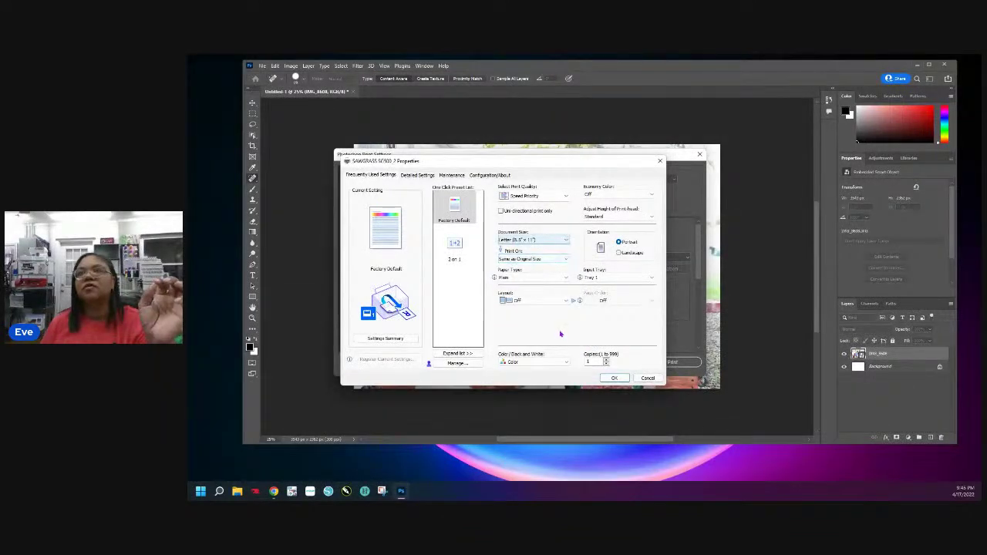
click(565, 300)
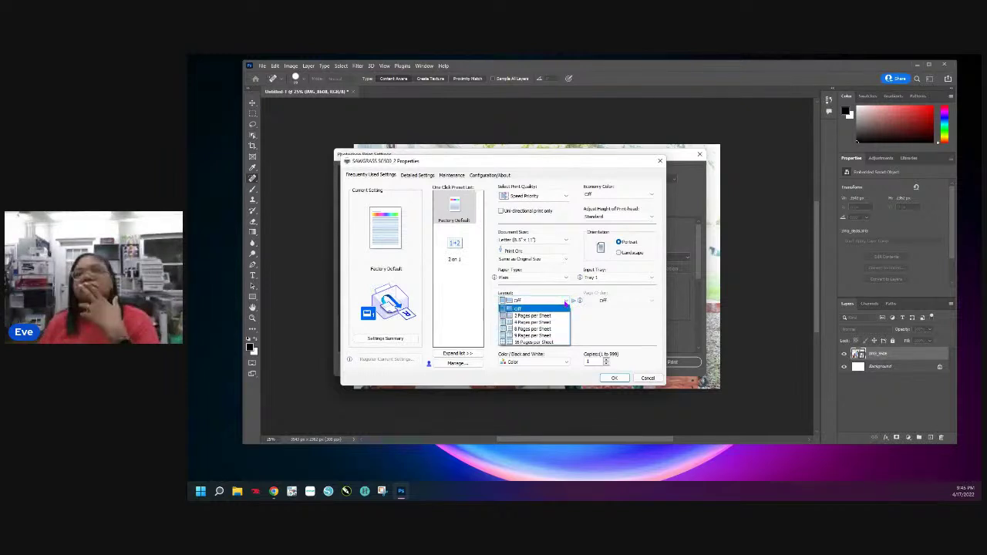
click(566, 304)
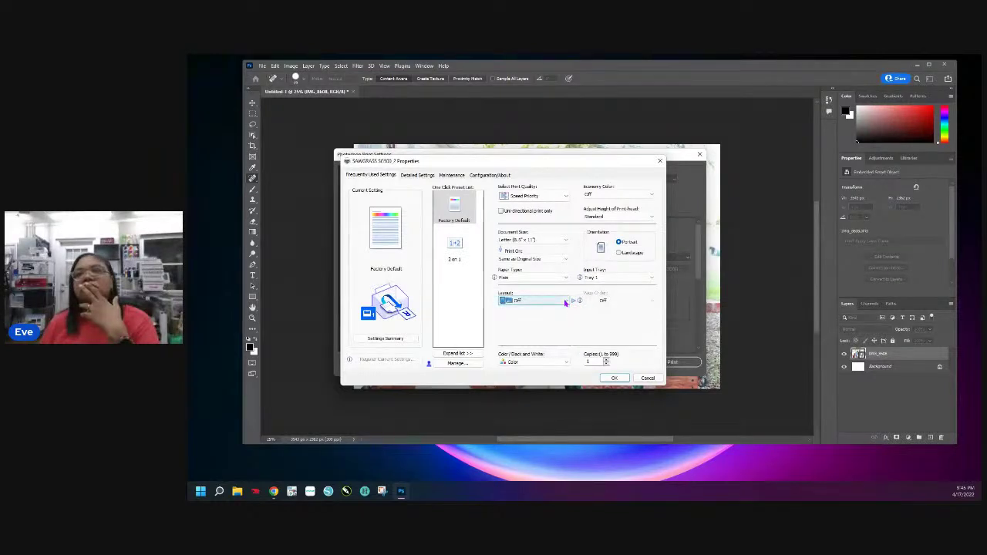
click(606, 280)
click(606, 279)
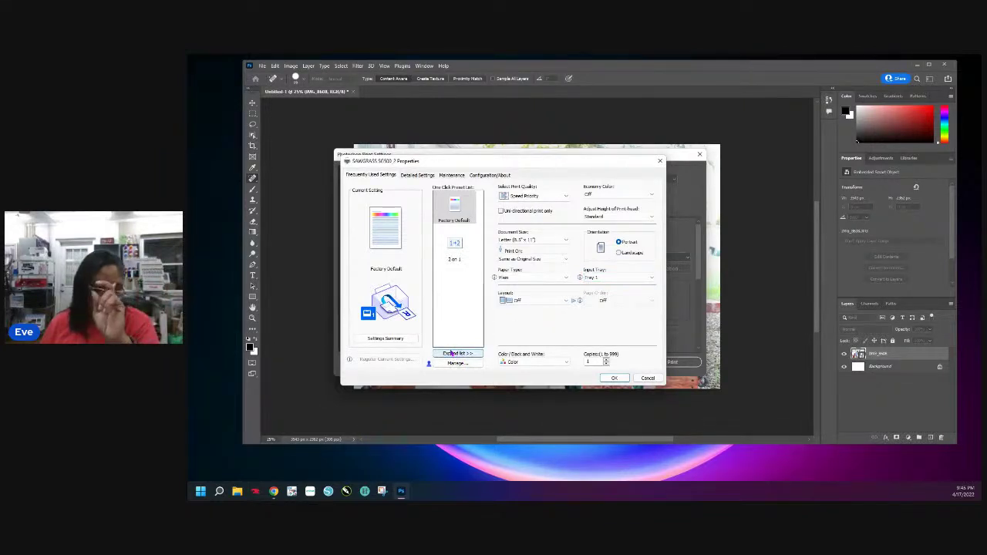
Step: Examine the Reduce/Enlarge and Print On options in the Basic section of the Sawgrass printer's detailed settings
click(415, 175)
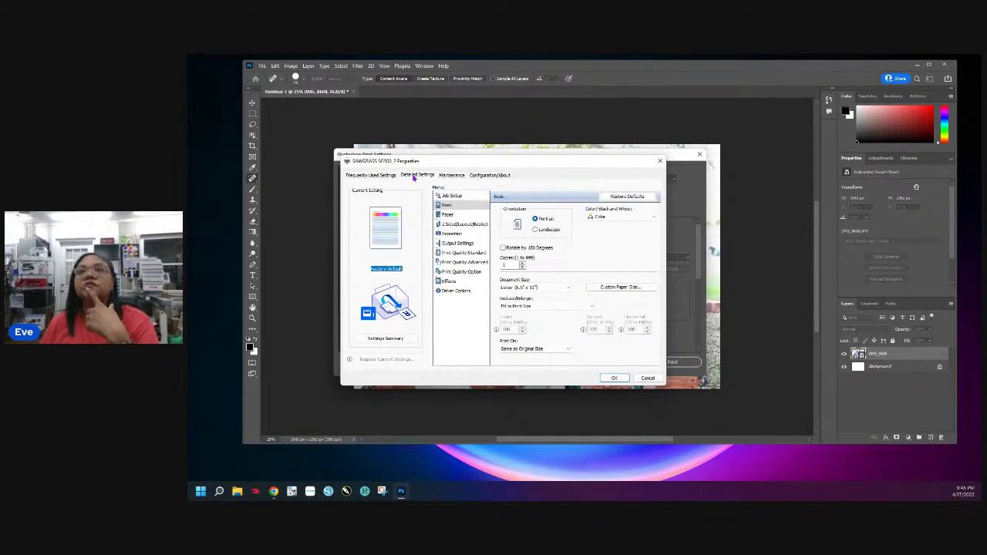
click(560, 309)
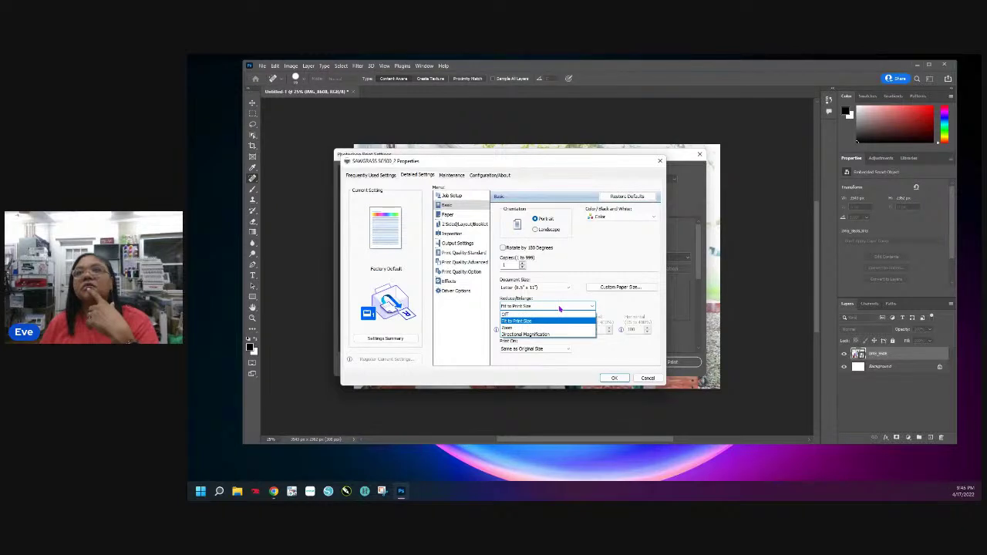
click(560, 310)
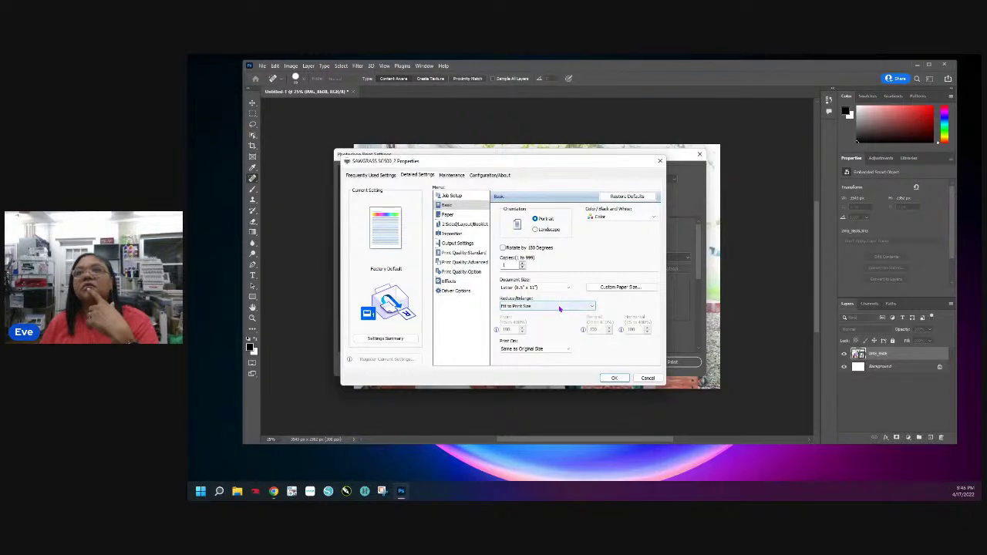
click(556, 349)
click(553, 351)
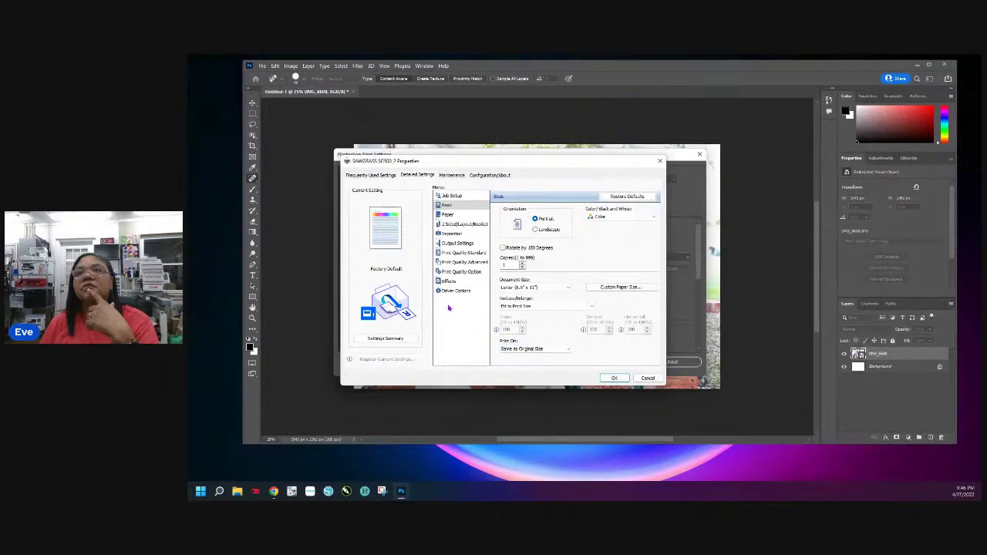
Step: Examine the output, print quality, effects, job setup, maintenance and configuration settings, and dismiss the printer properties and print settings without printing
click(468, 243)
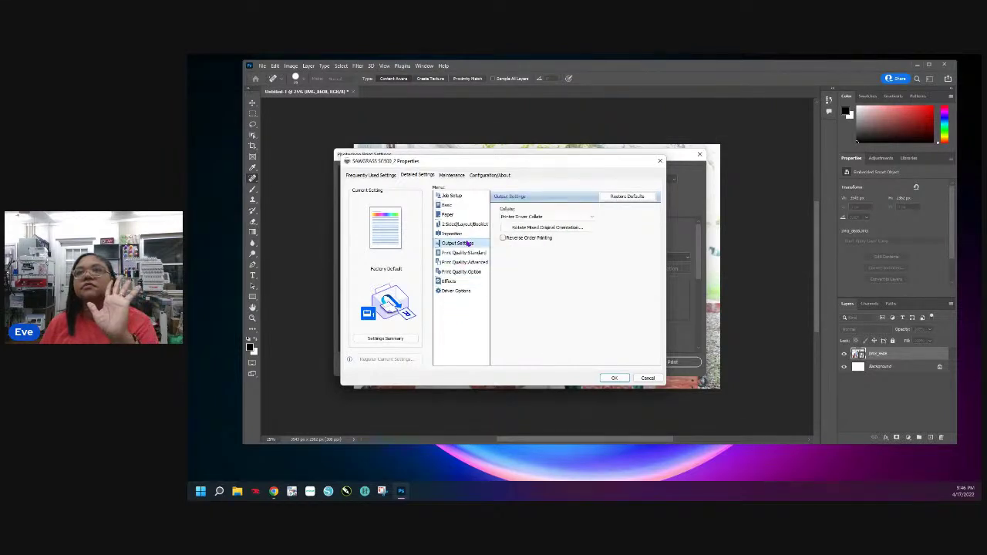
click(466, 271)
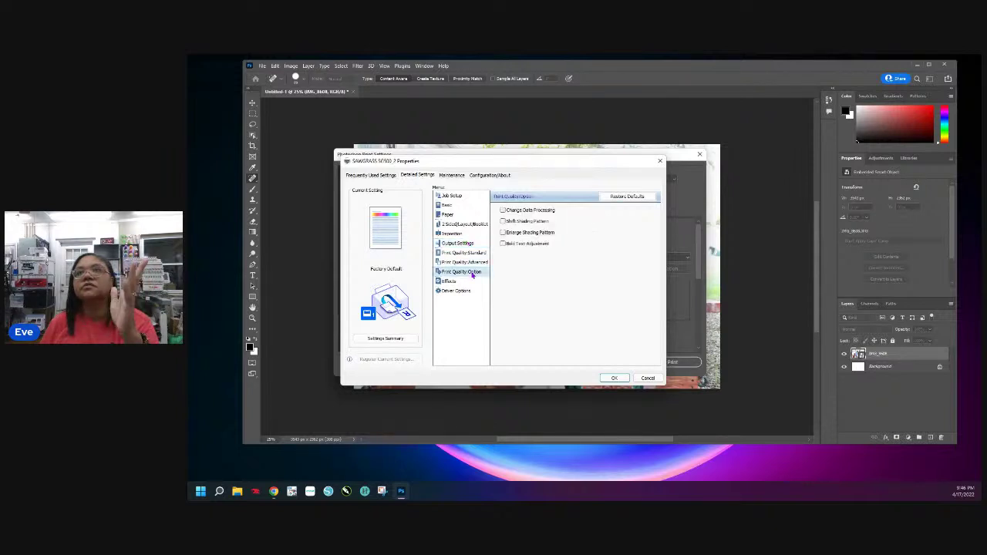
click(467, 282)
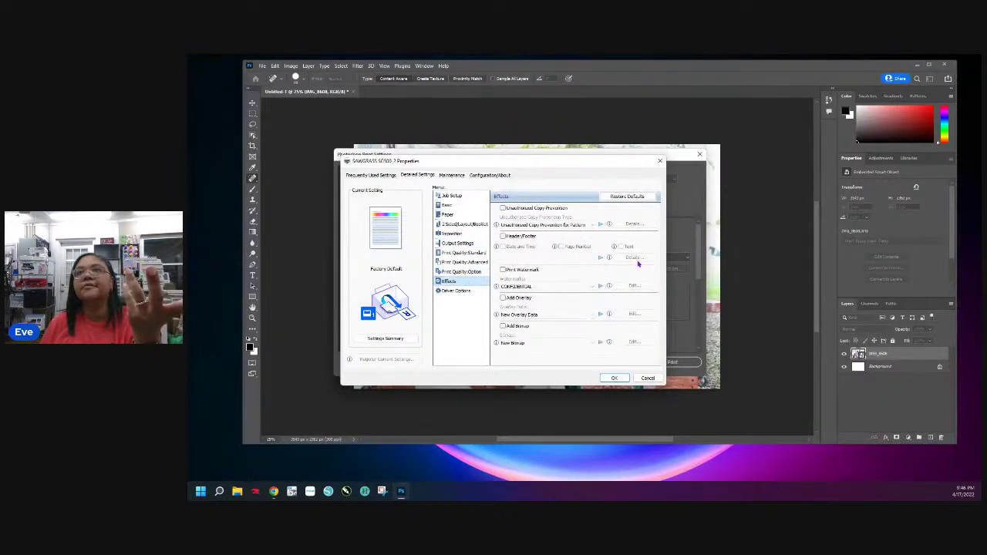
click(461, 198)
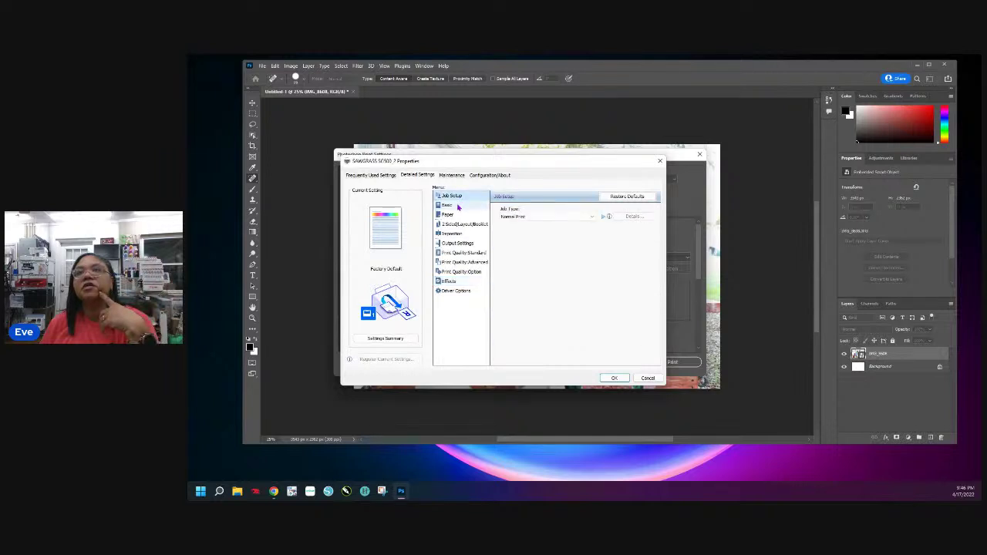
click(458, 207)
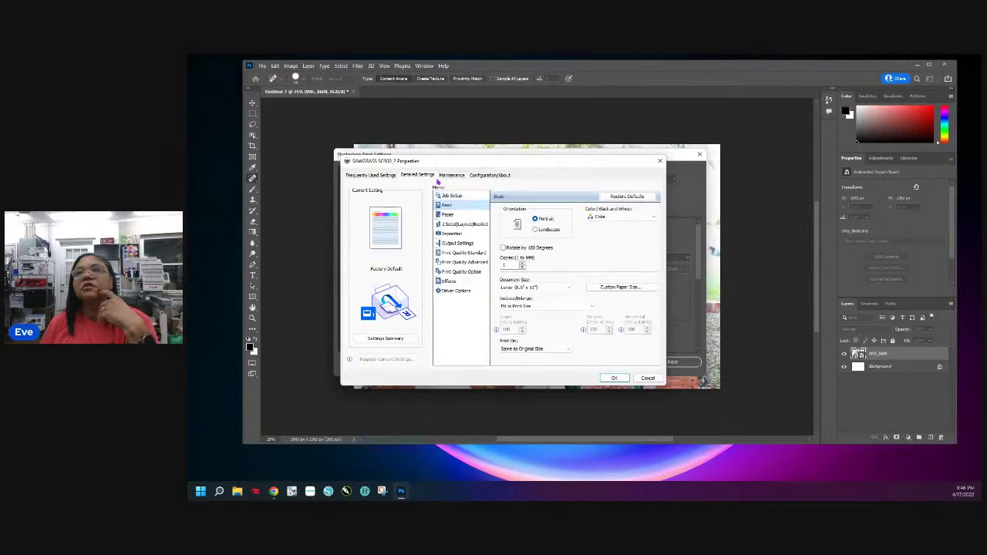
click(451, 177)
click(492, 177)
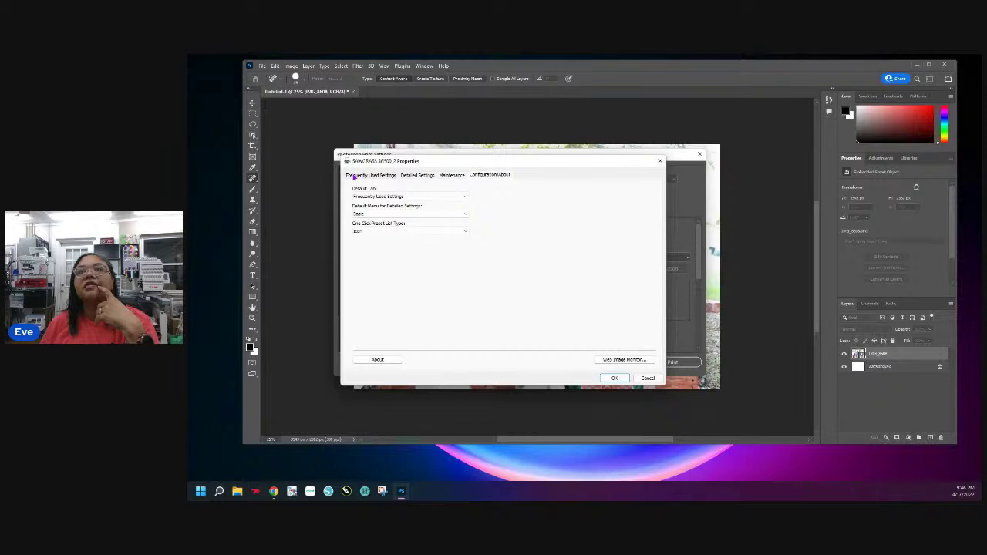
click(353, 176)
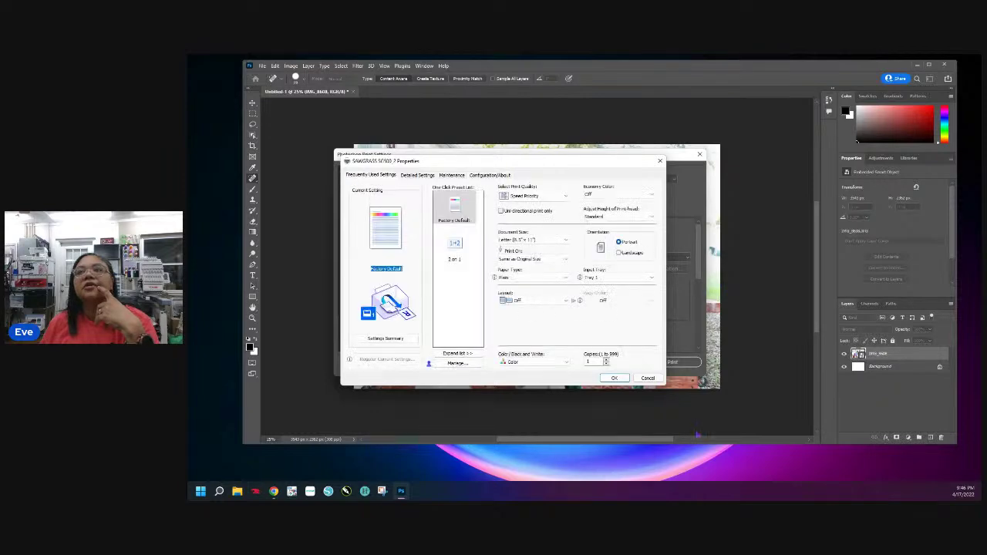
click(644, 378)
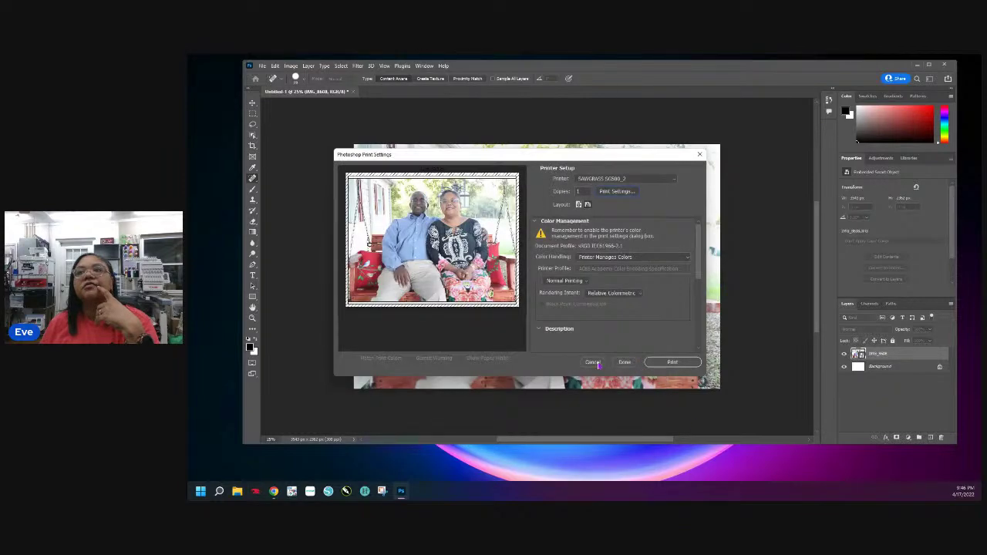
click(598, 365)
Step: Review the Position and Size options in the document's print settings and close them without printing
click(262, 66)
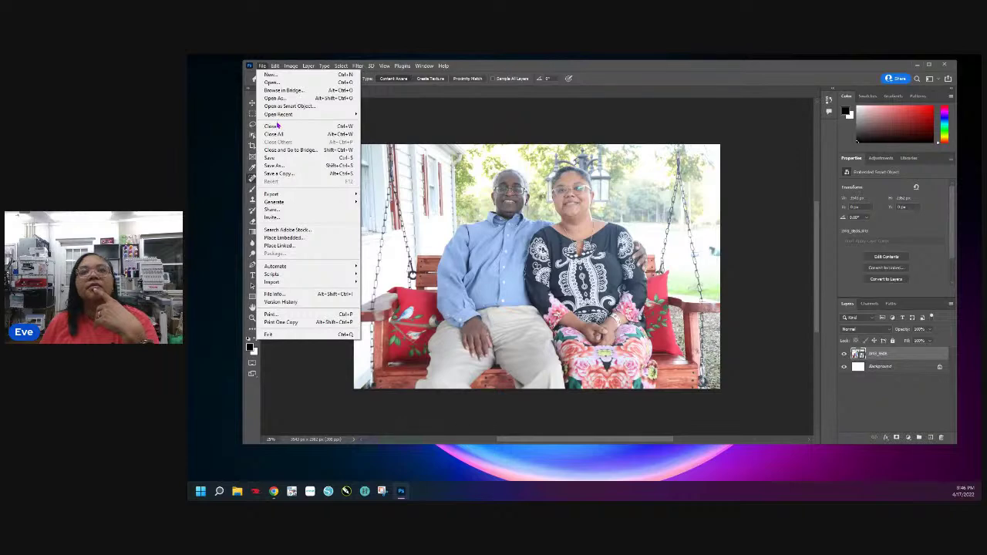
click(272, 314)
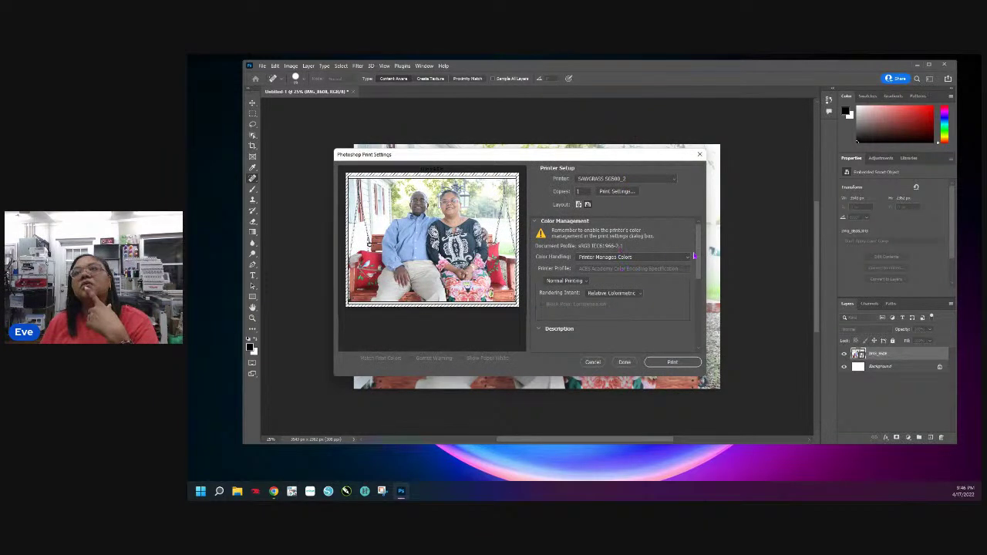
drag(698, 255, 699, 328)
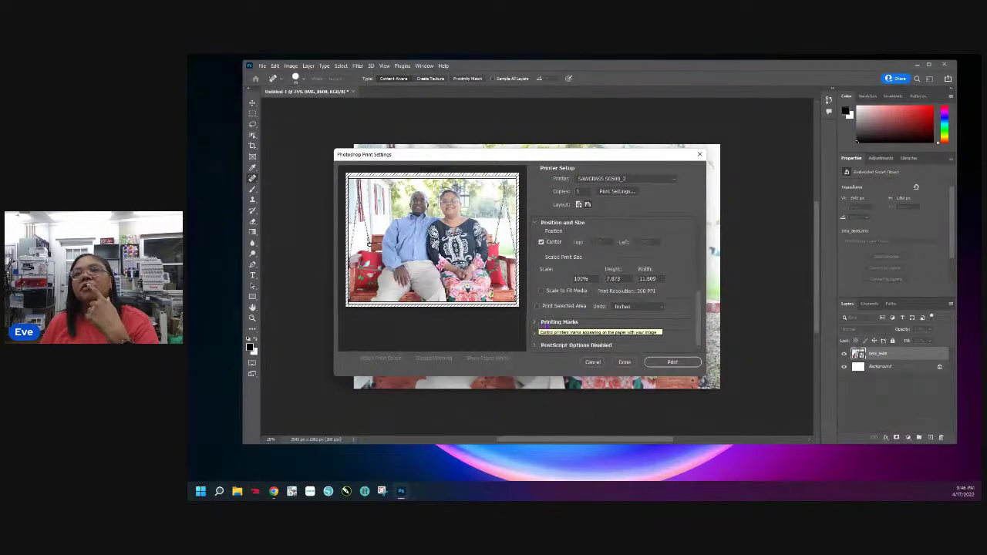
click(595, 363)
Step: Start saving the document on the computer with Photoshop PDF as the file type
click(262, 65)
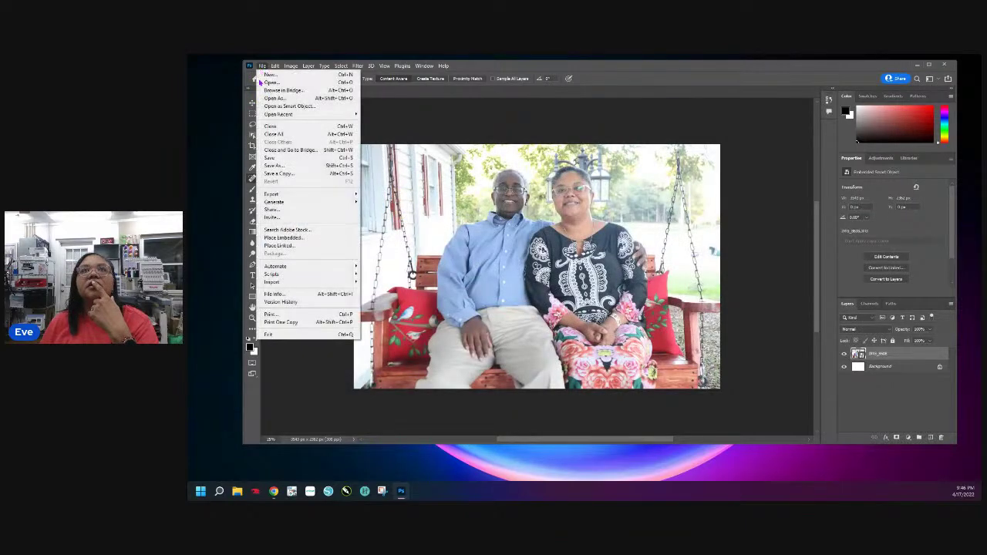
click(297, 160)
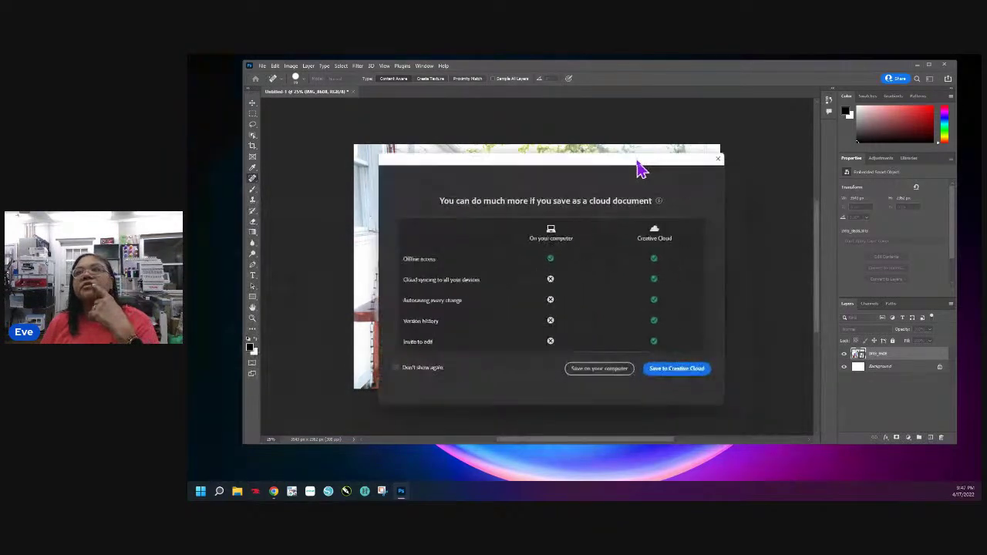
click(591, 360)
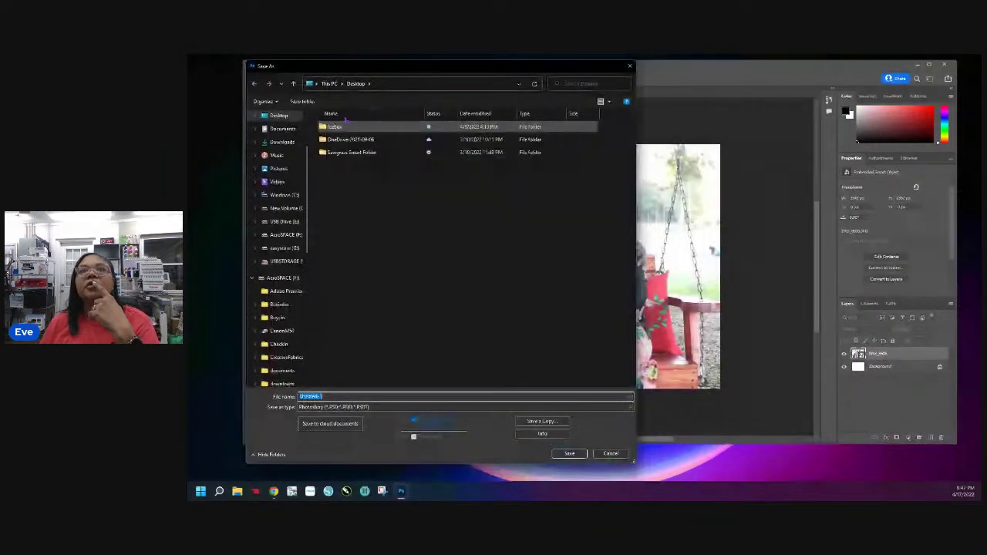
click(424, 406)
click(417, 430)
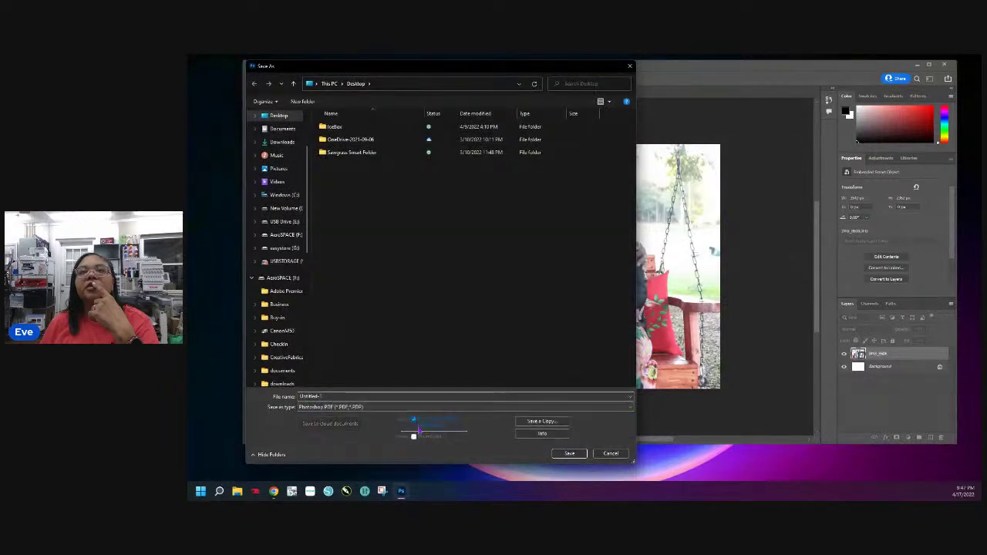
Step: Name the PDF file PeachSwangMain and save it to the Desktop
click(371, 397)
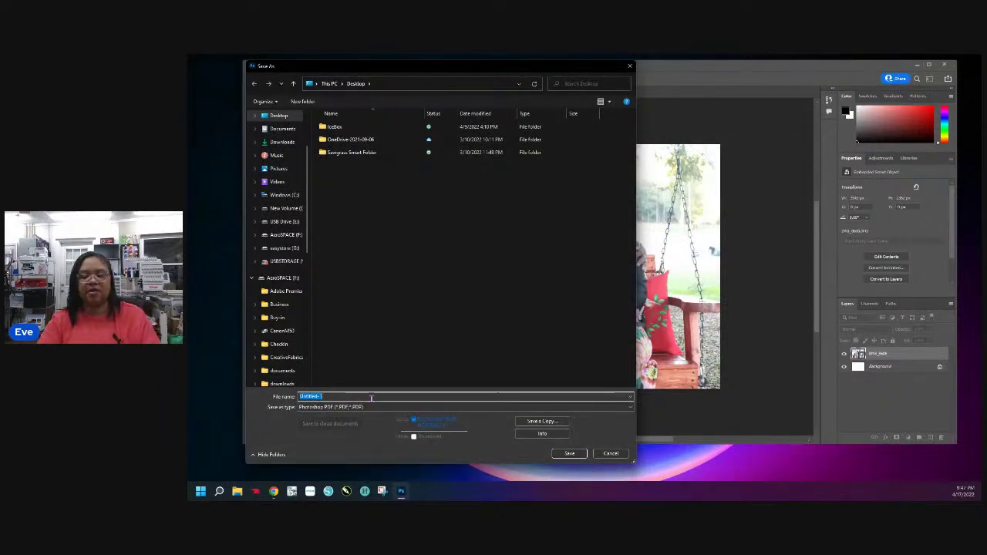
text(Pvi)
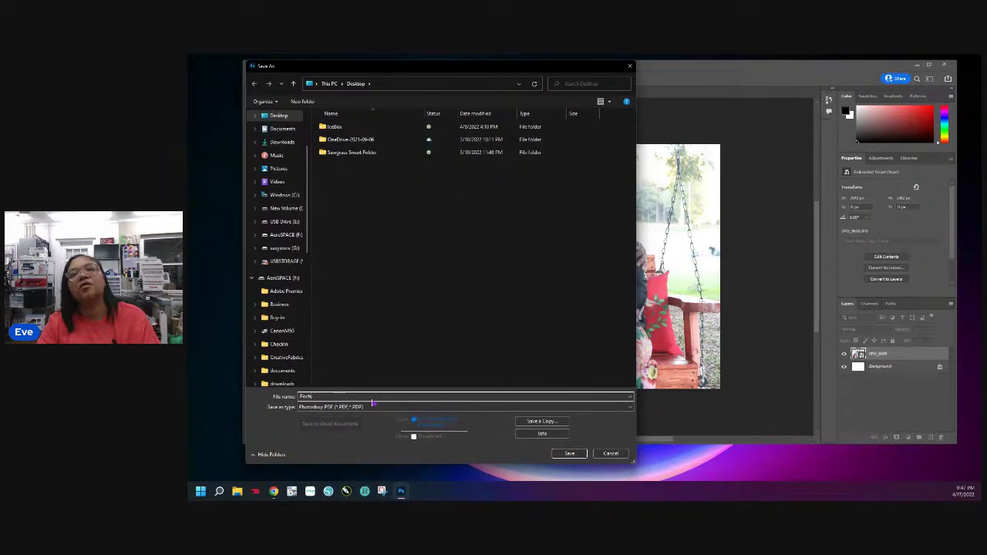
text(chSwin)
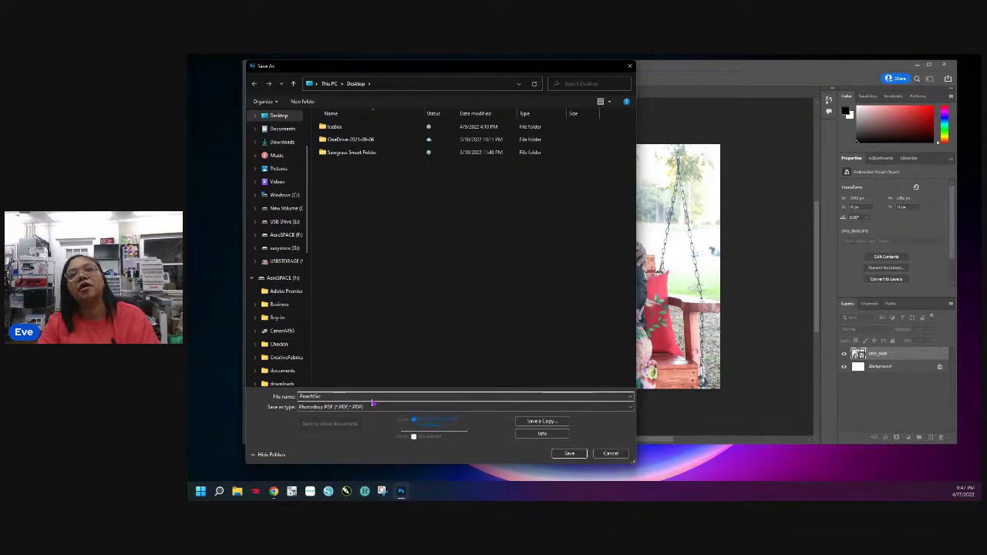
text(g1)
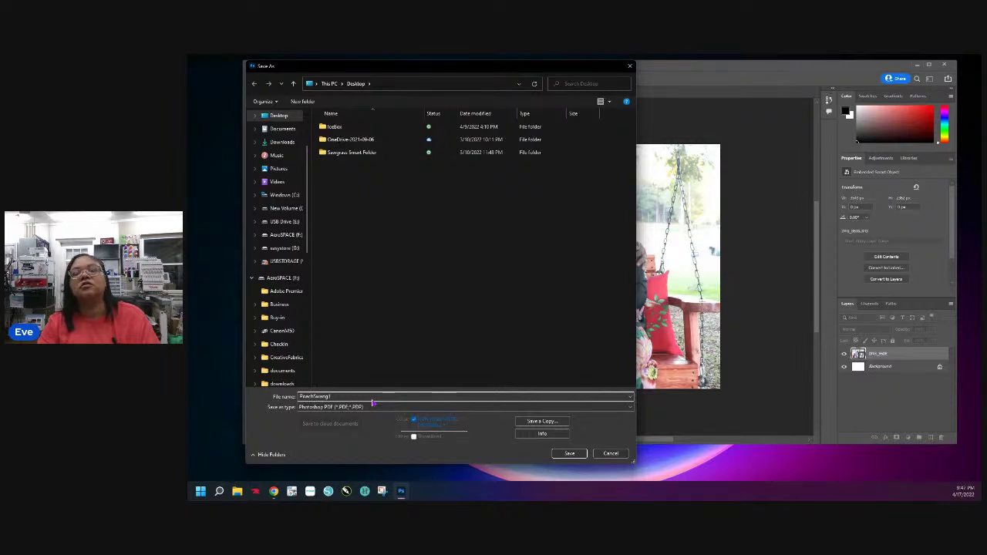
key(BackSpace)
text(Main)
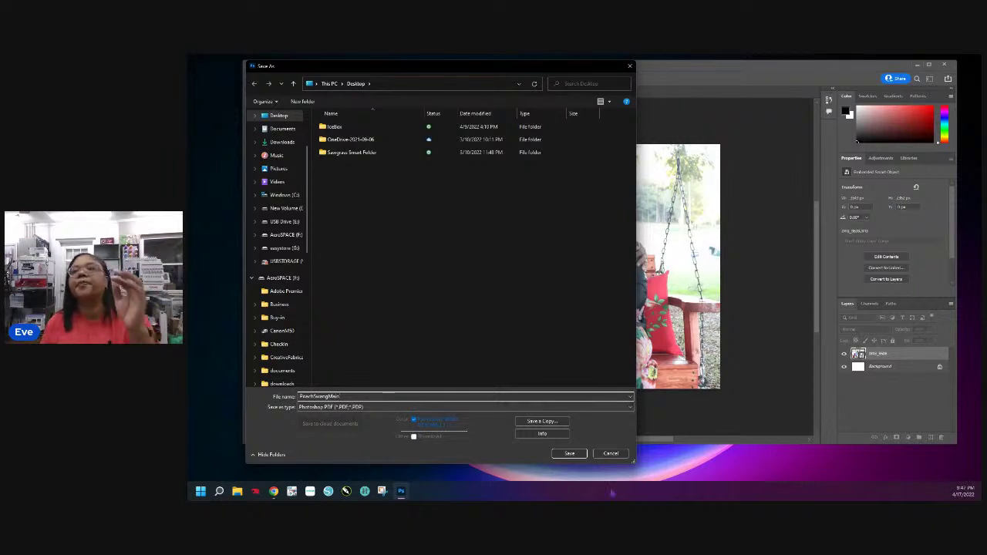
click(570, 454)
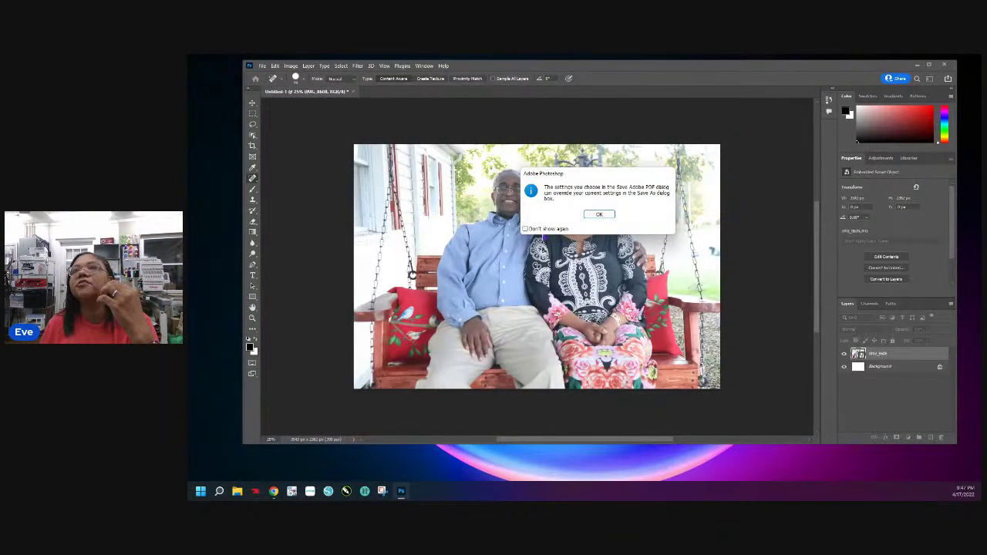
Step: Export the PDF with the High Quality Print preset, accepting the preserved Photoshop editing capabilities
click(606, 214)
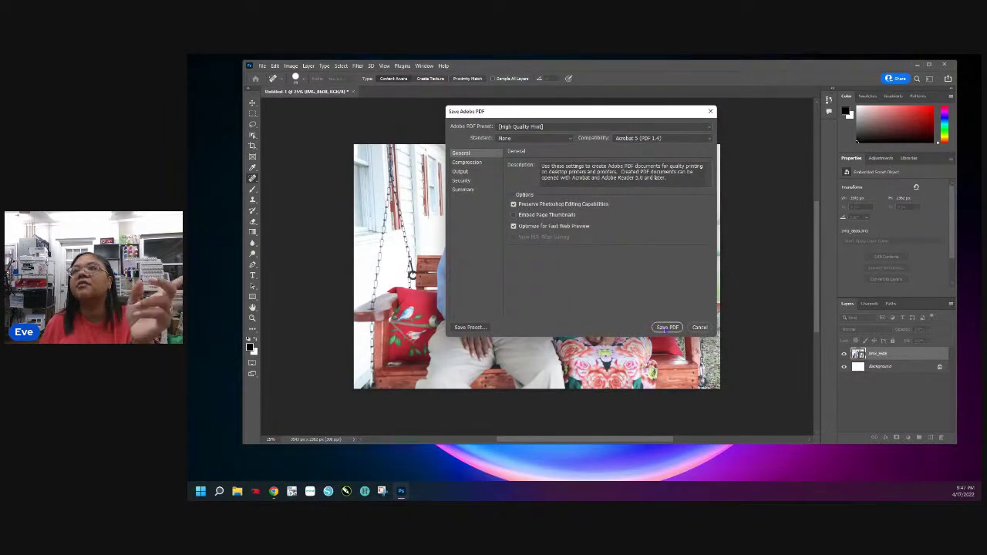
click(665, 327)
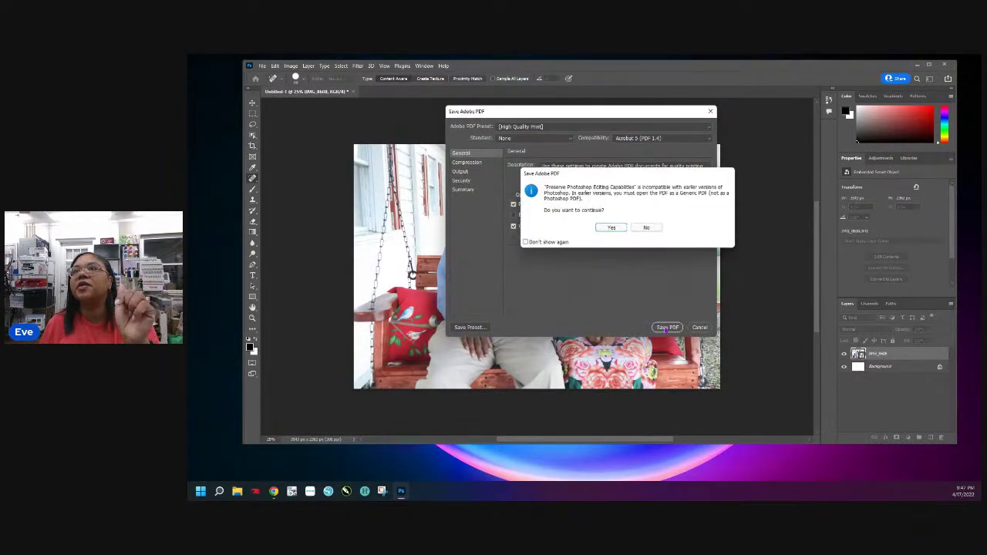
click(610, 228)
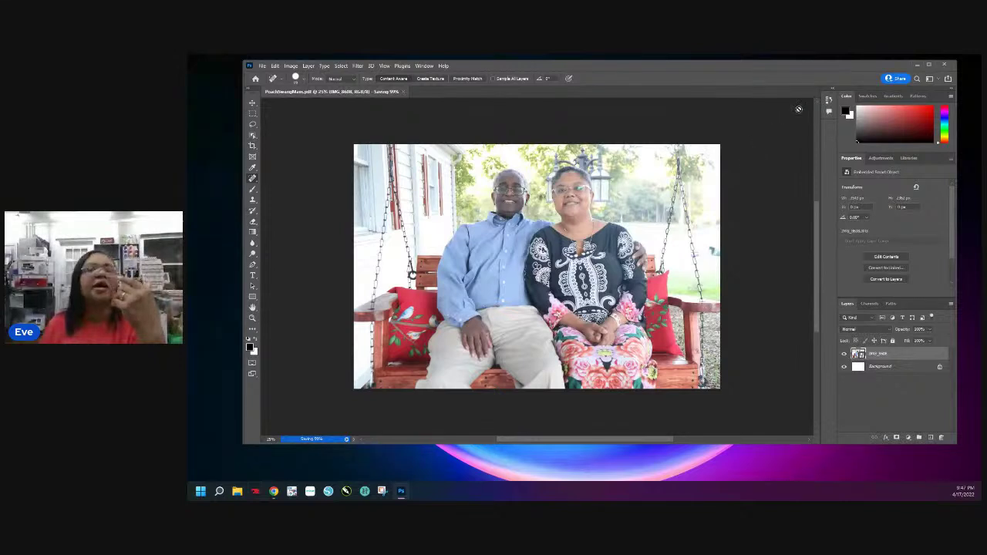
Step: Minimize Photoshop, launch Adobe Acrobat Pro DC and maximize its window
click(919, 66)
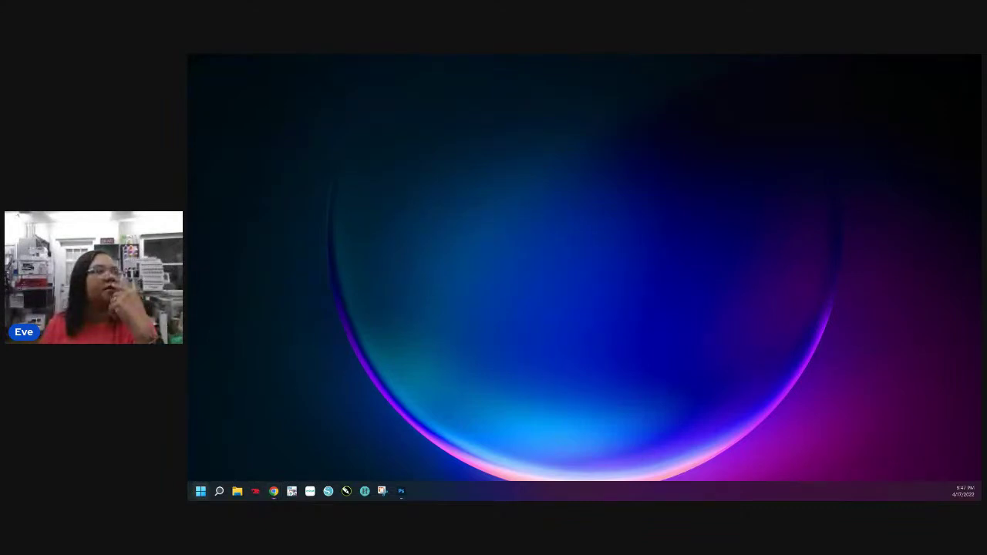
click(256, 492)
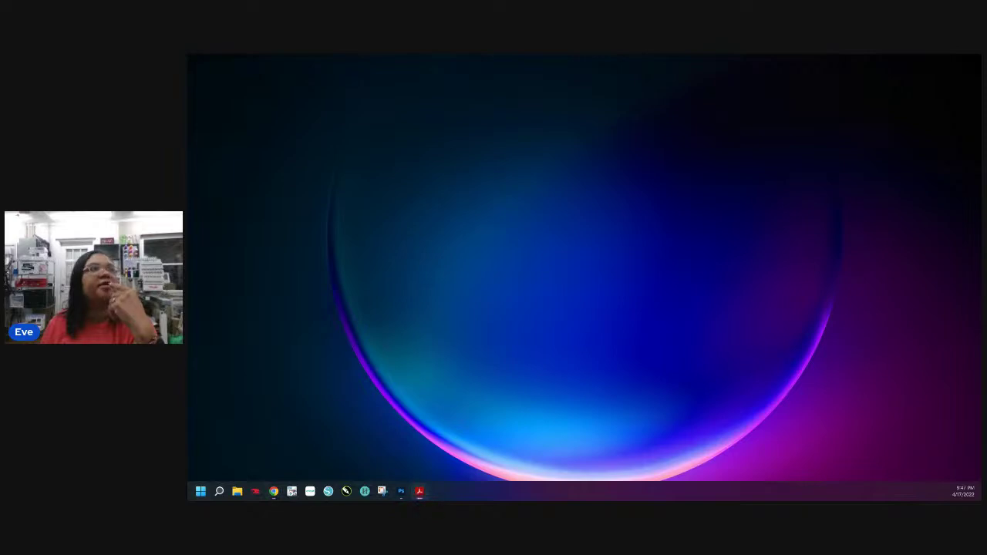
drag(525, 95, 601, 93)
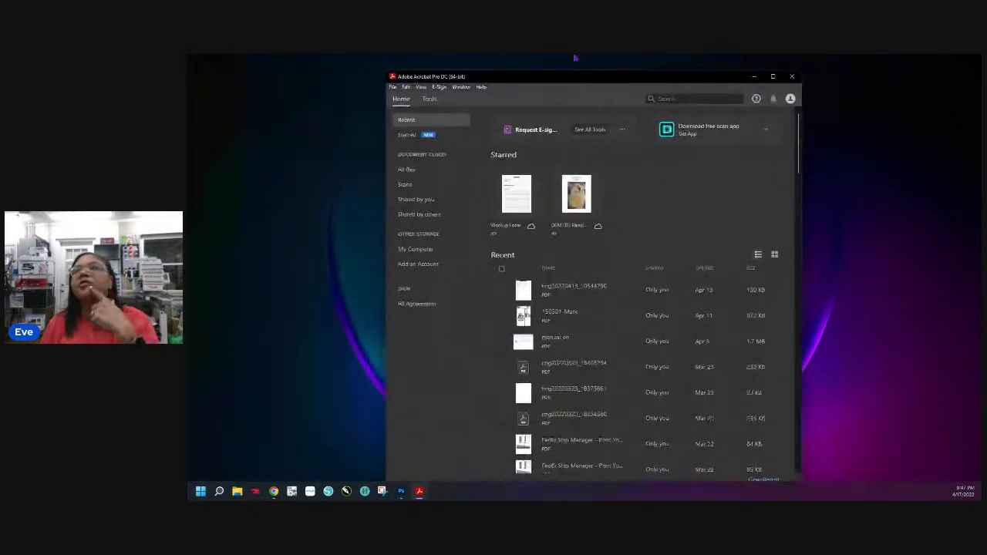
click(772, 81)
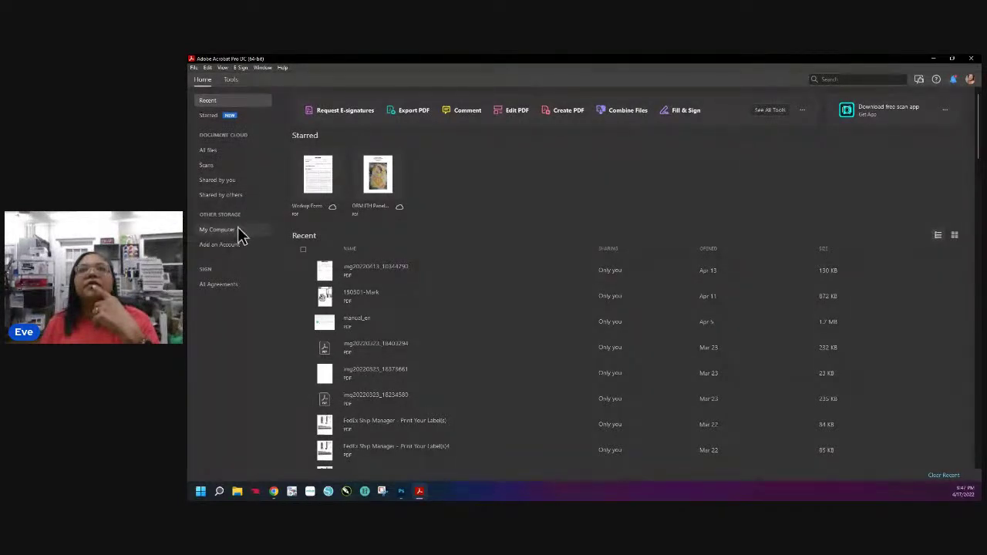
Step: Open the PeachSwangMain PDF from the Desktop in Acrobat
click(195, 67)
click(219, 81)
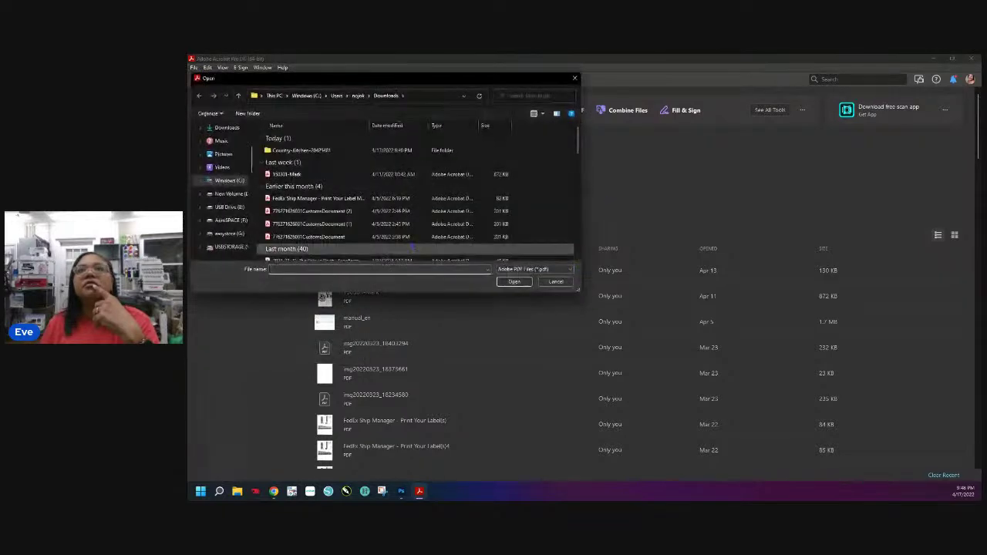
scroll(226, 162, up, 2)
click(225, 158)
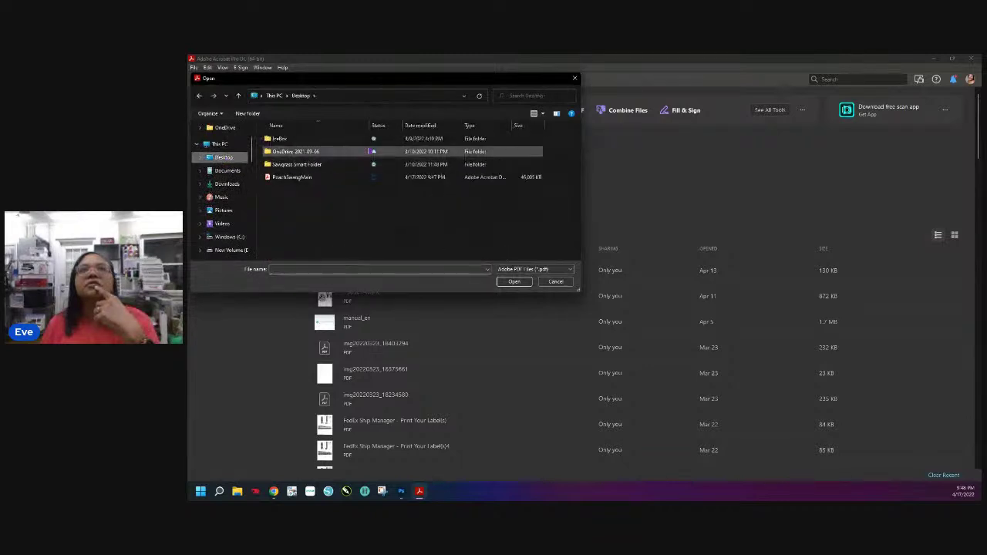
double_click(341, 180)
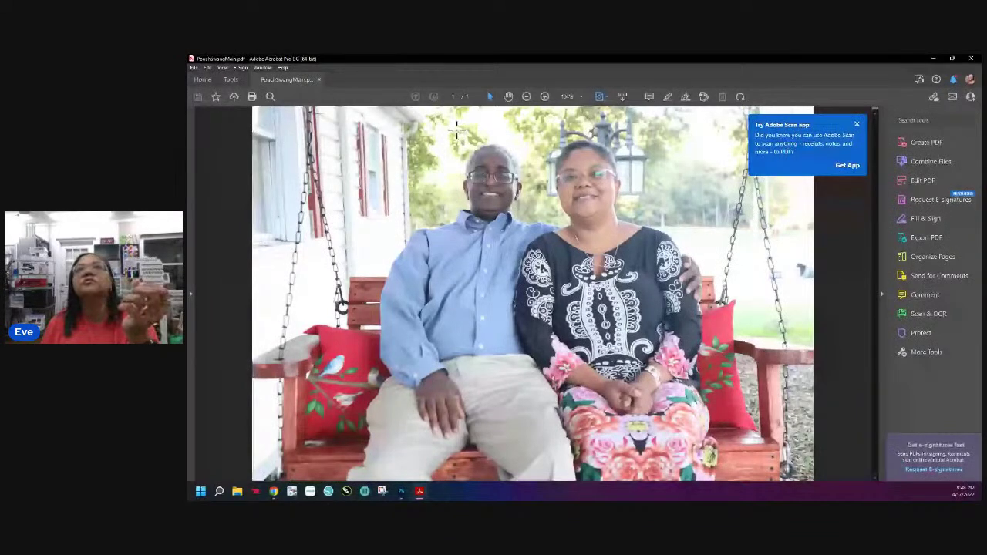
click(251, 96)
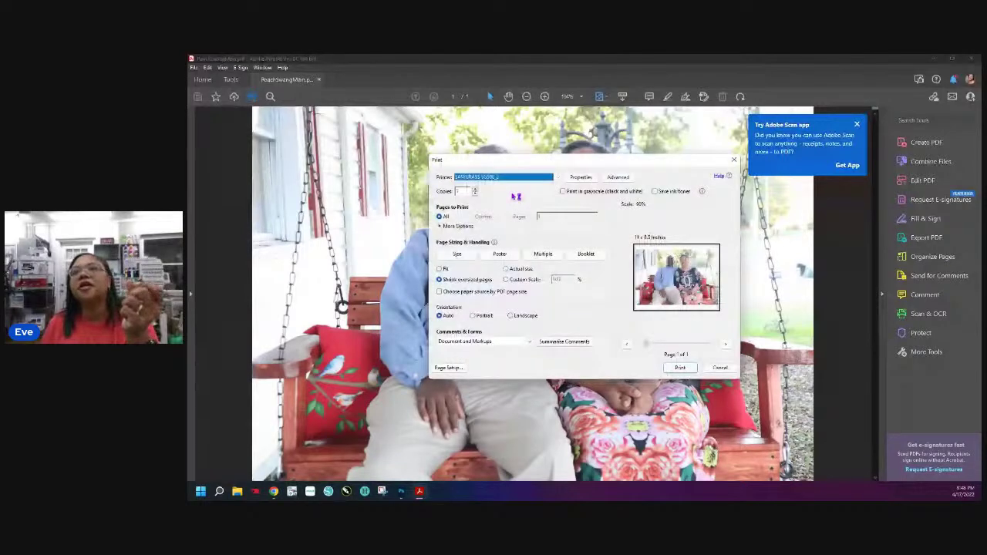
click(500, 254)
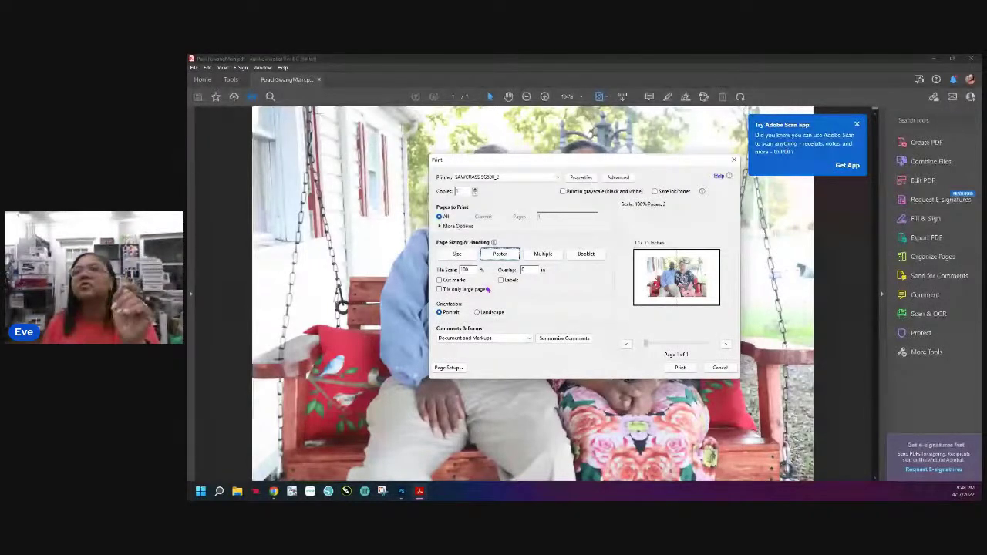
click(438, 280)
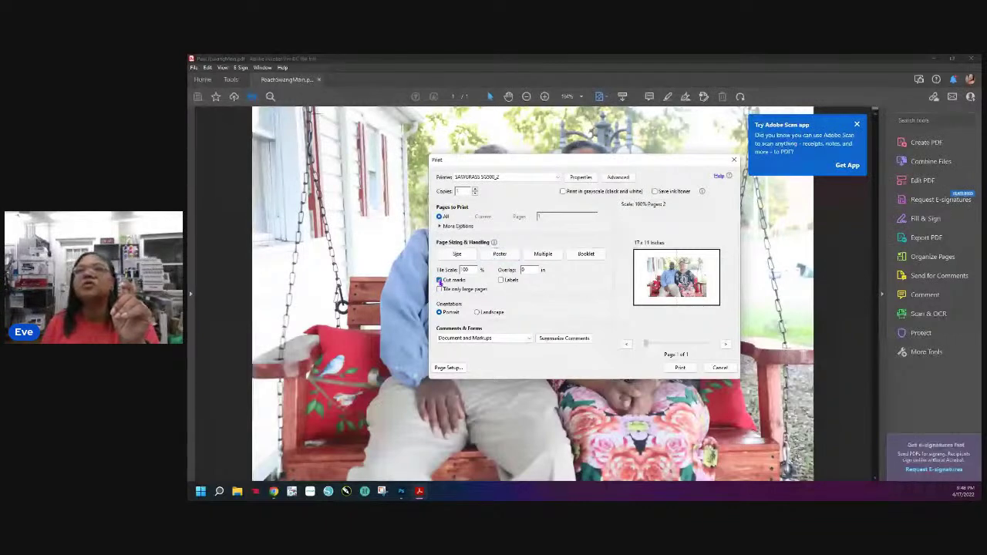
click(440, 280)
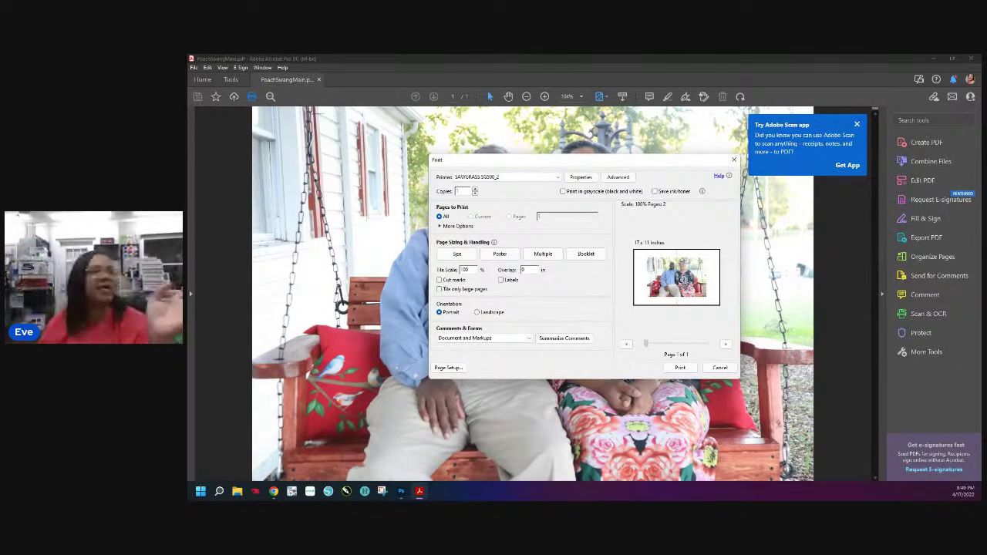
click(274, 491)
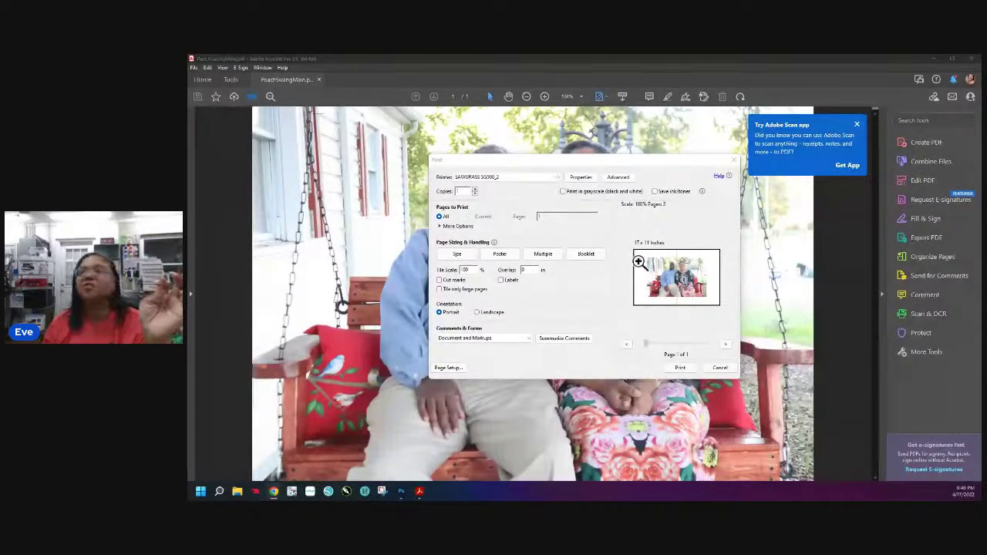
click(536, 309)
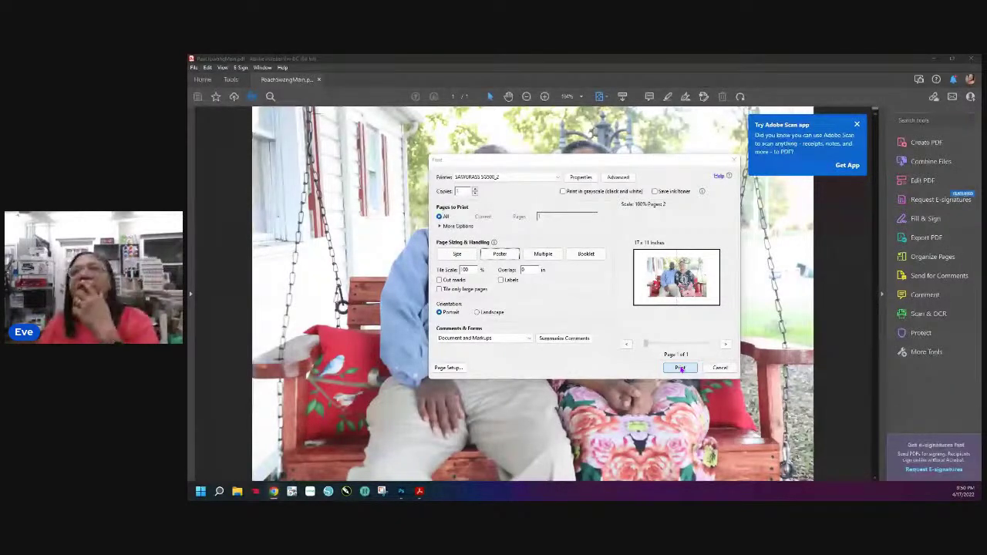
click(581, 178)
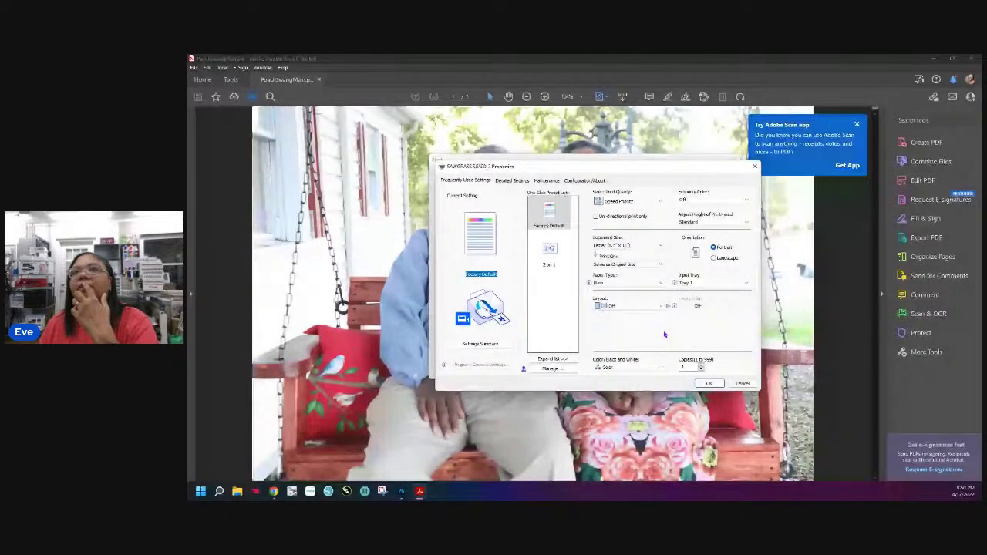
key(Return)
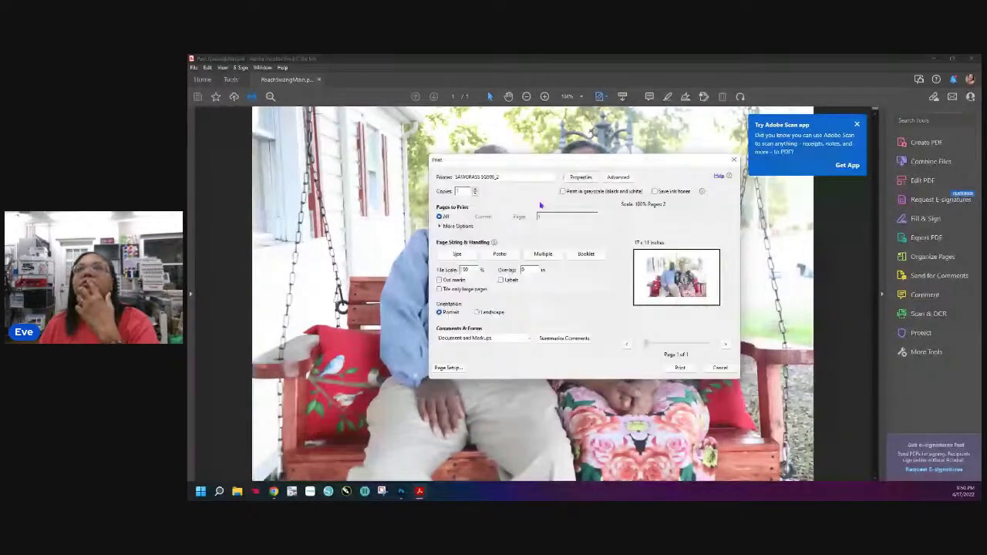
key(Escape)
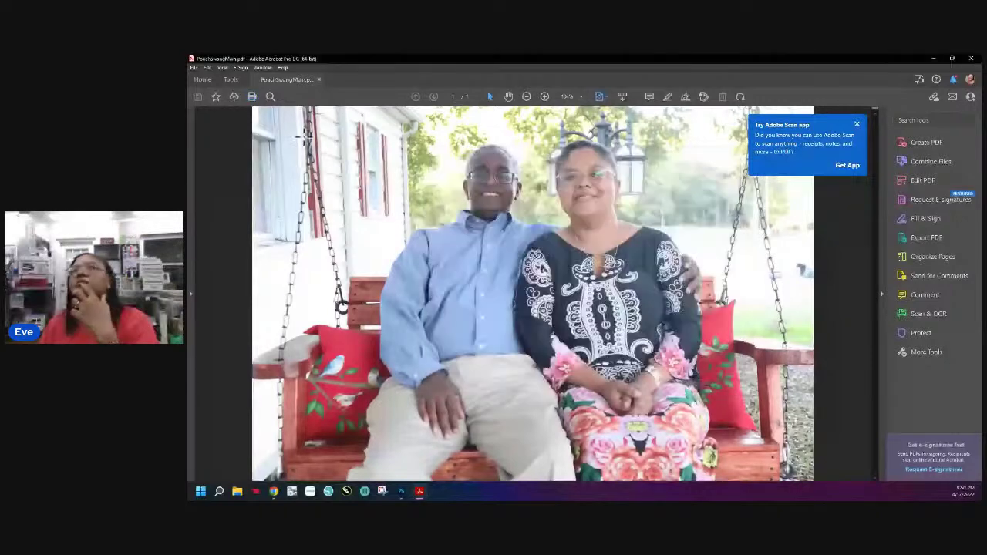
click(605, 97)
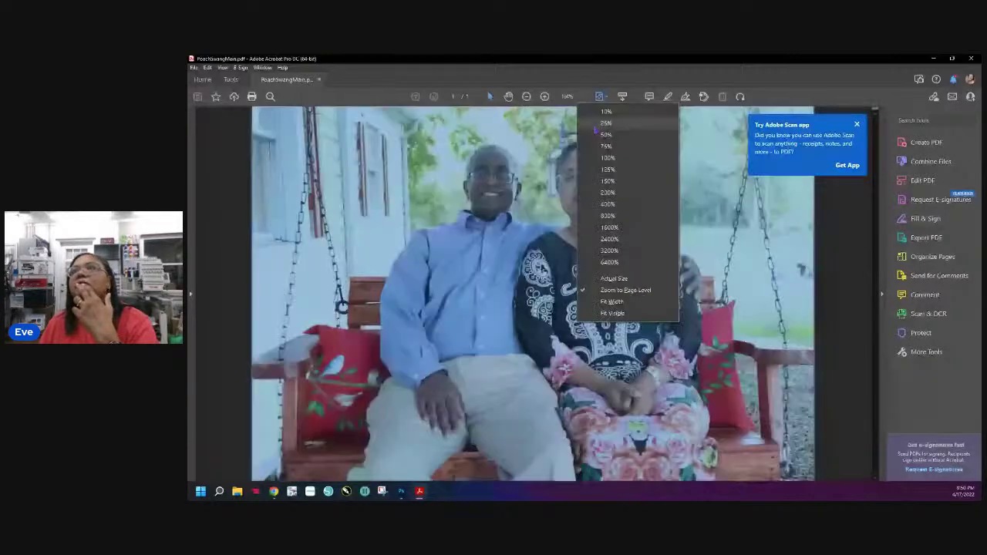
click(598, 123)
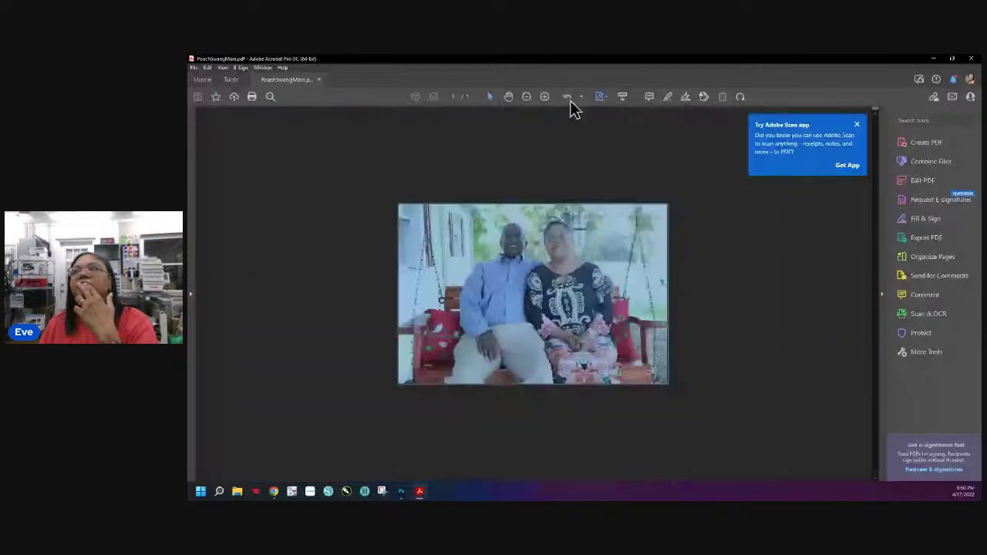
click(200, 76)
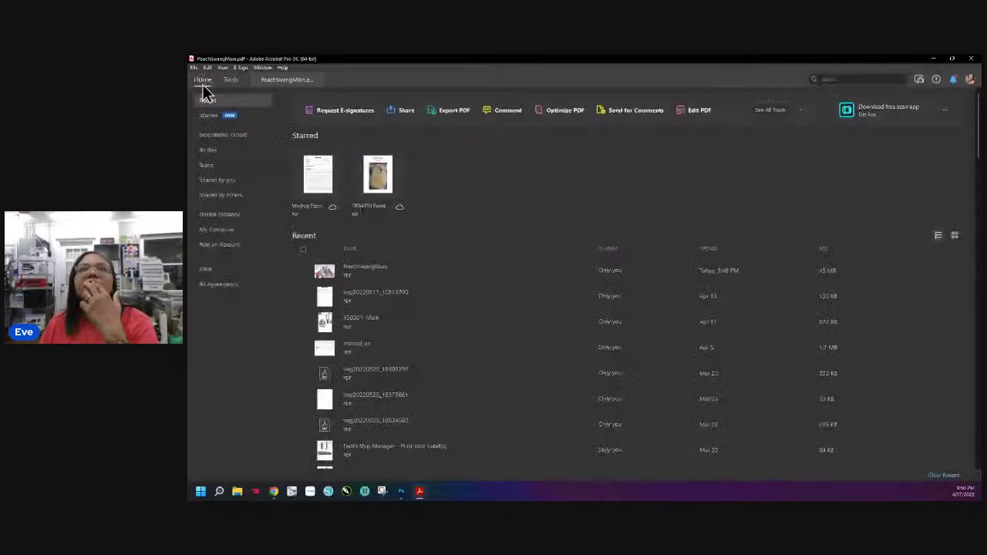
click(195, 68)
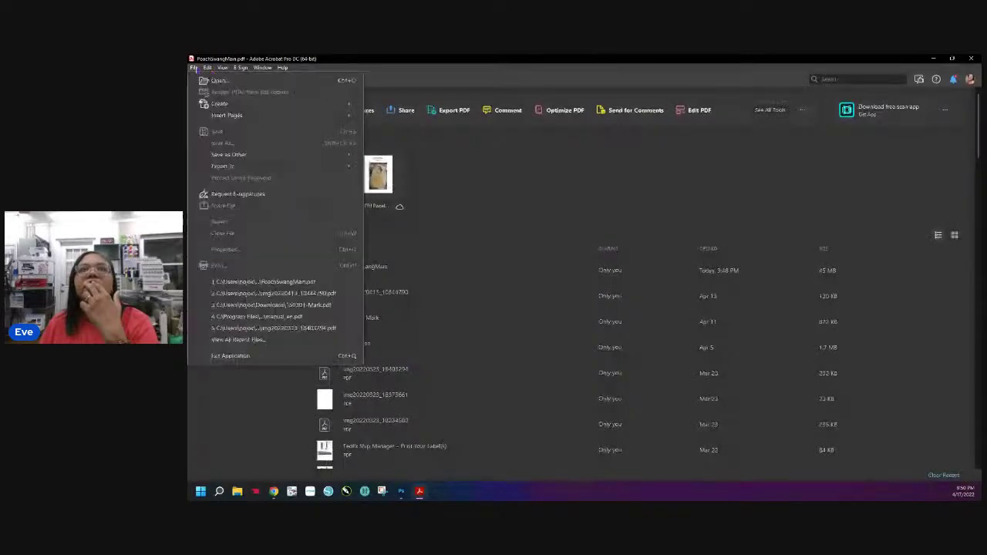
mouse_move(205, 68)
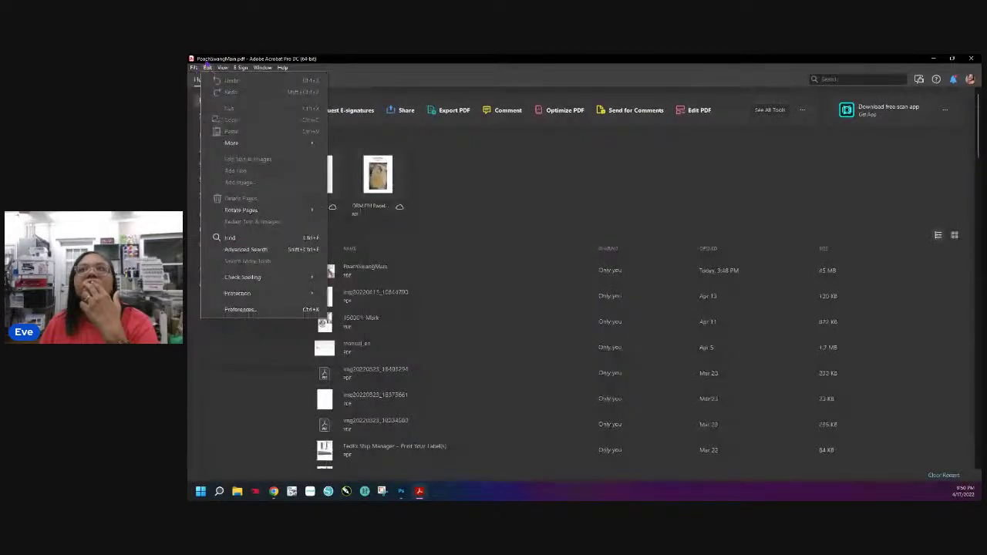
key(super+Down)
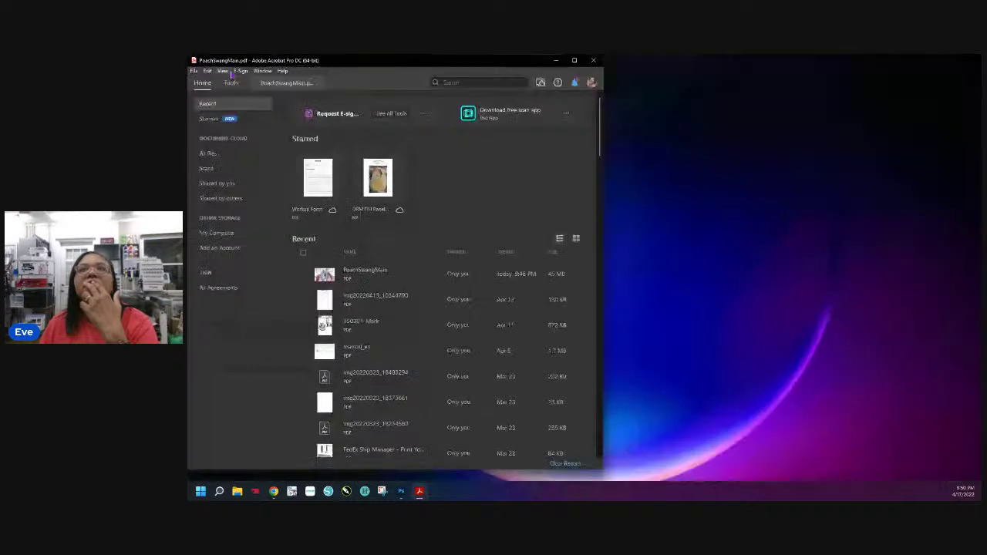
key(super+Up)
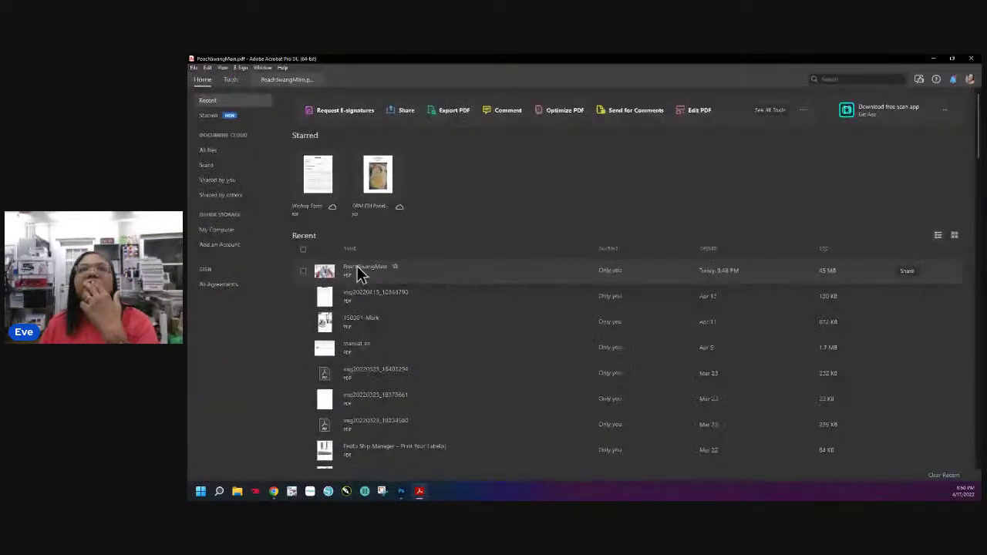
click(357, 266)
Step: Set up the PDF's print job as a poster at 100% tile scale with a 0.2 in overlap
key(alt+f)
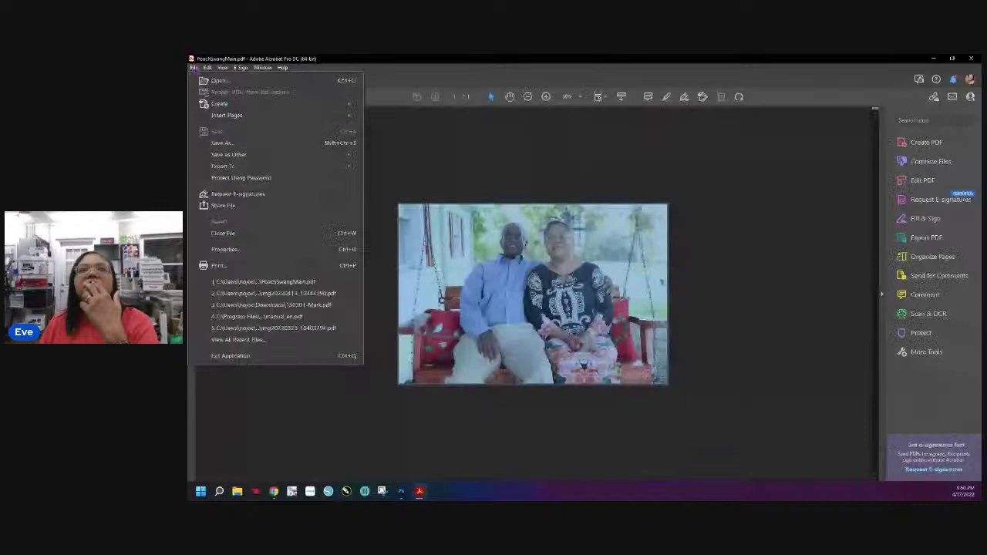
click(224, 265)
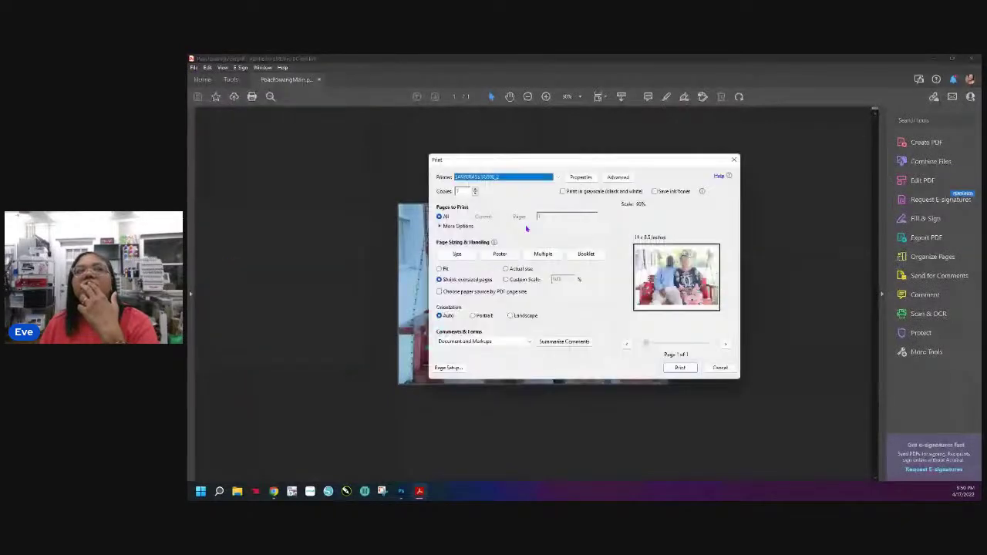
click(499, 255)
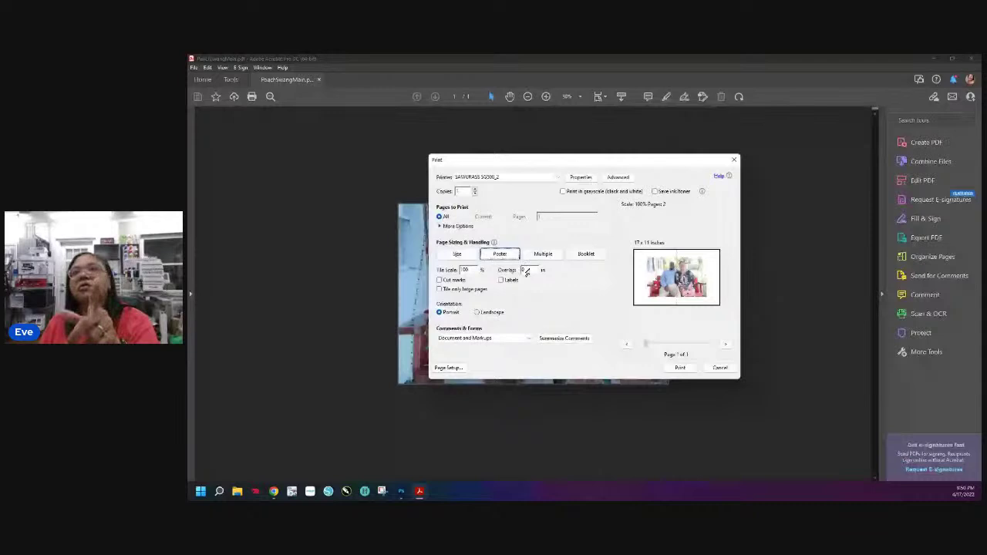
click(527, 270)
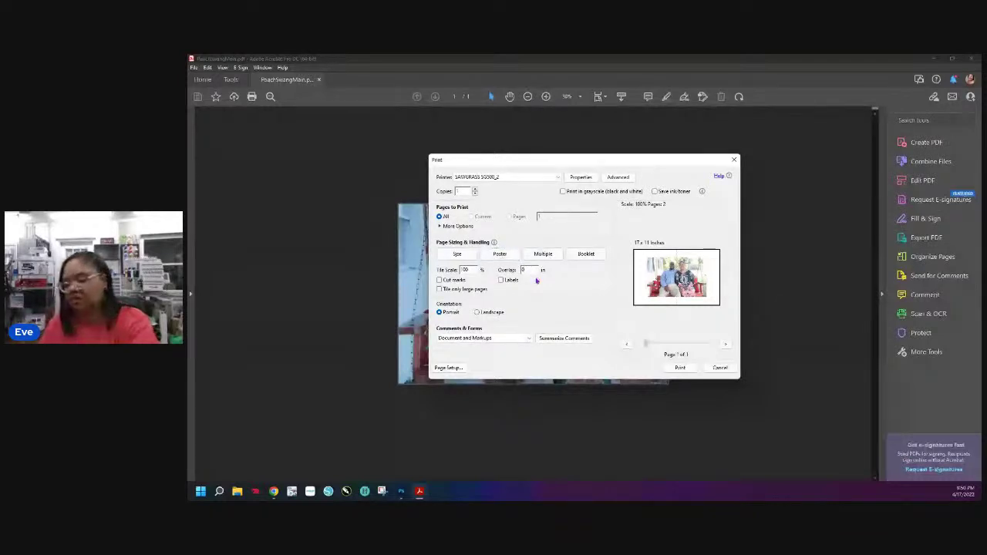
text(.2)
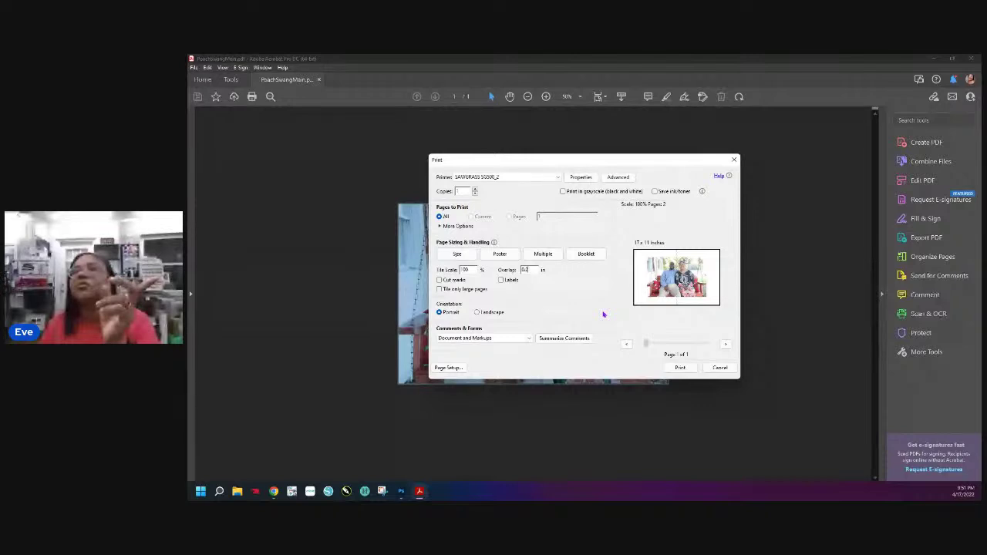
Step: Examine the SG500 printer's detailed paper, layout and imposition settings, and leave the print setup without printing
click(583, 178)
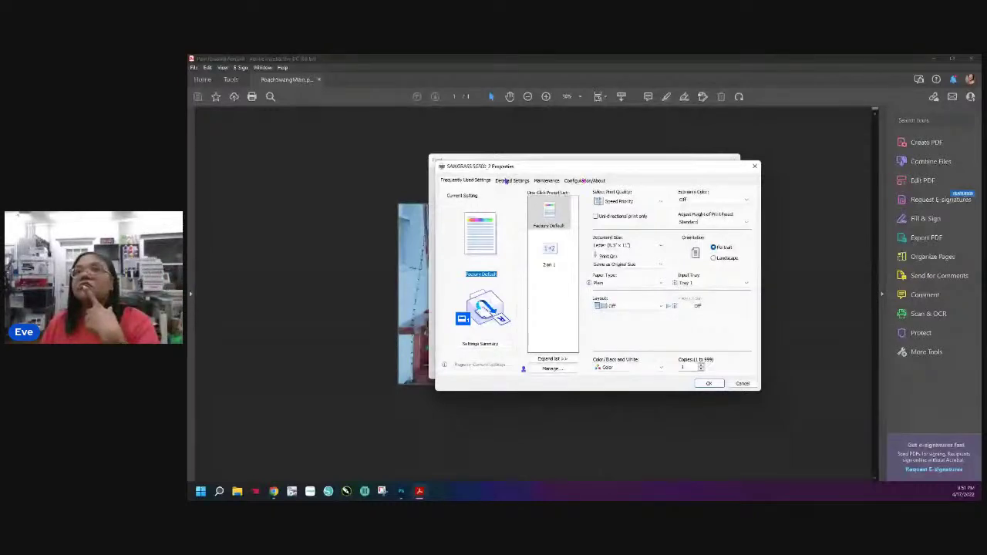
click(509, 181)
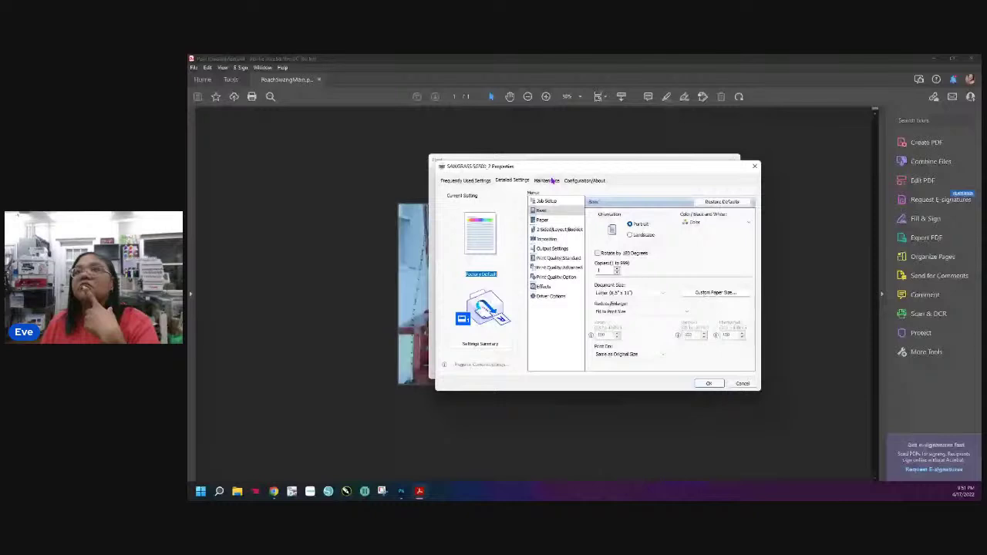
click(549, 220)
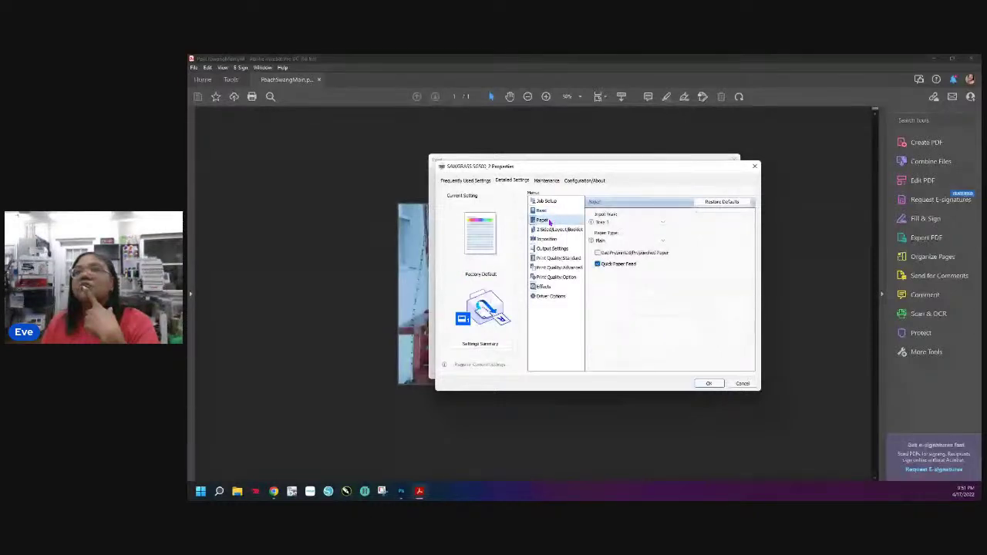
click(552, 229)
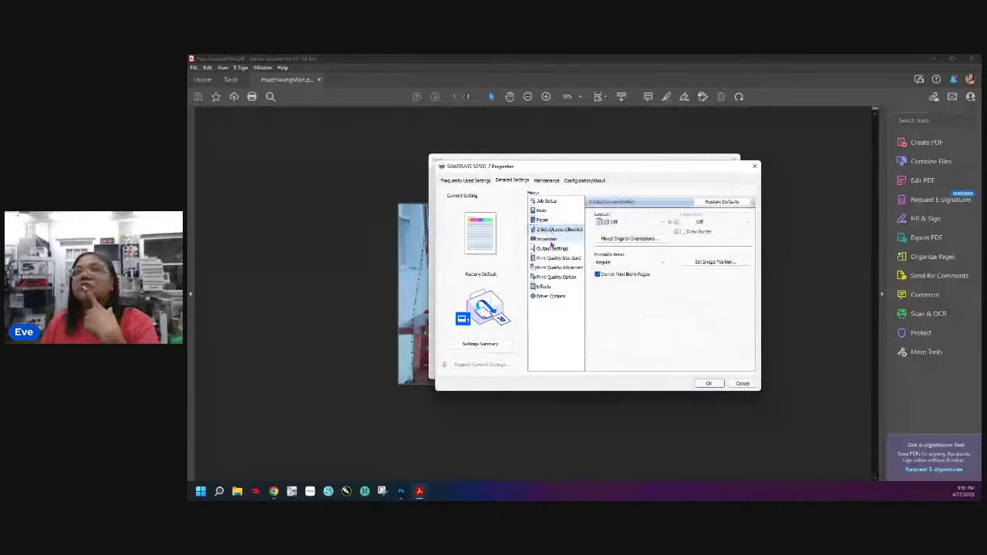
click(550, 239)
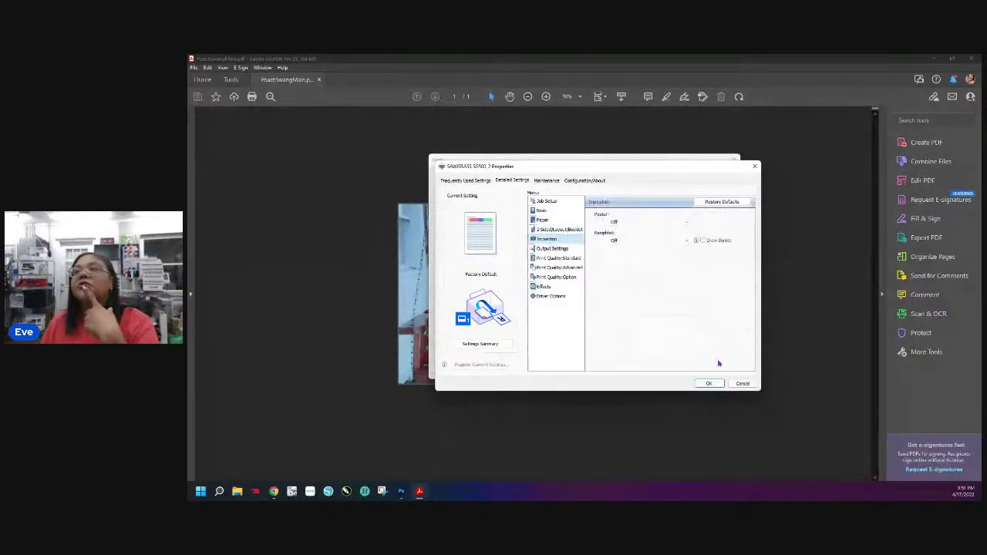
click(737, 383)
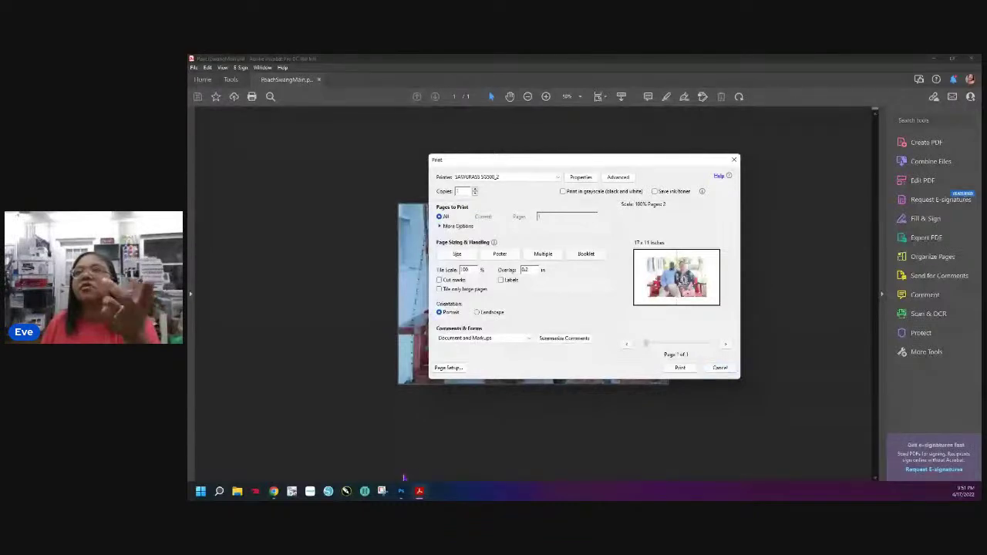
key(Escape)
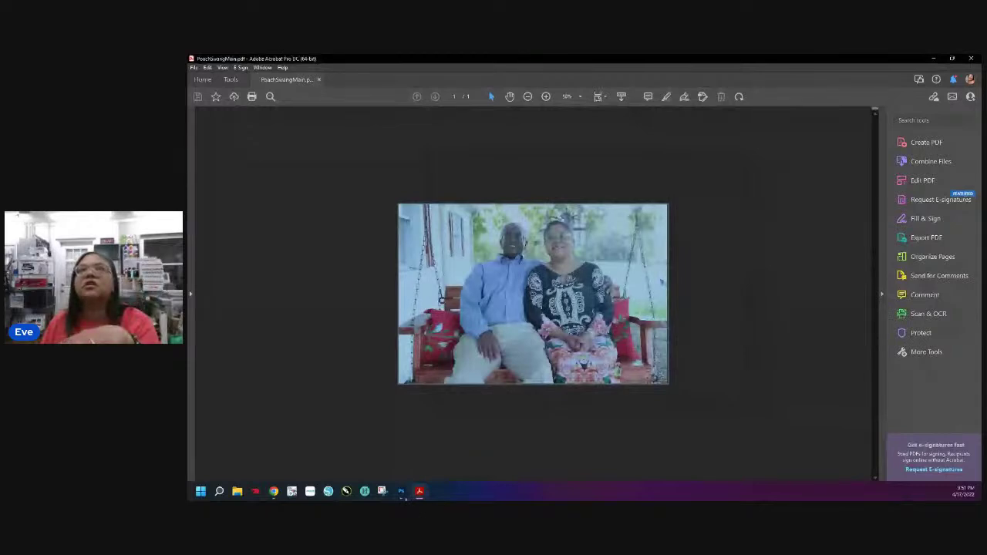
Step: Switch to Photoshop and flip the family photo layer horizontally
click(401, 492)
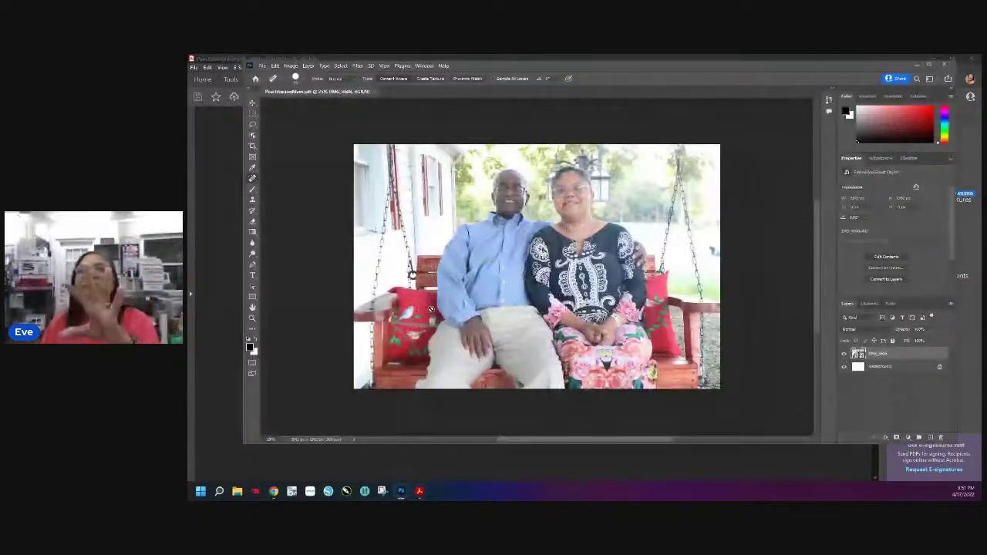
click(262, 66)
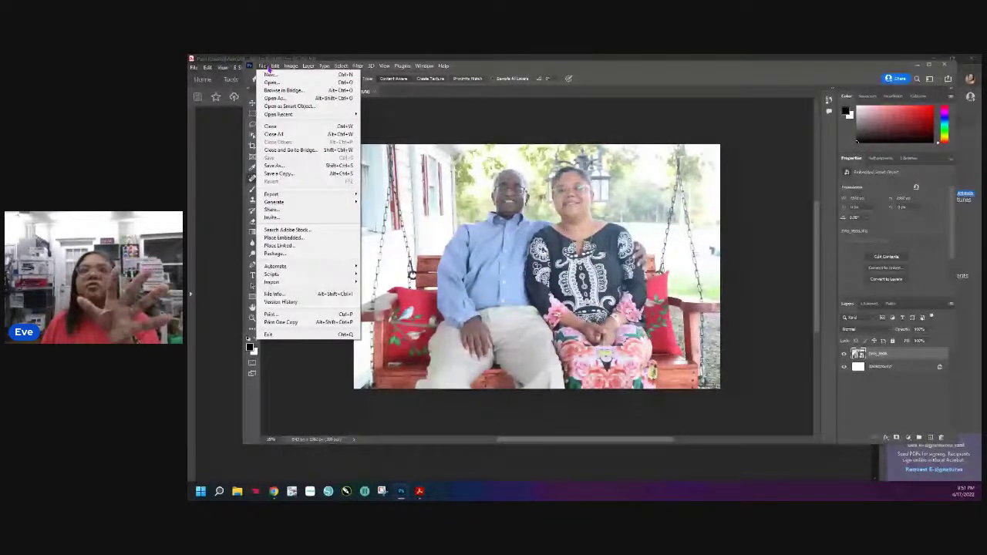
mouse_move(275, 65)
mouse_move(279, 257)
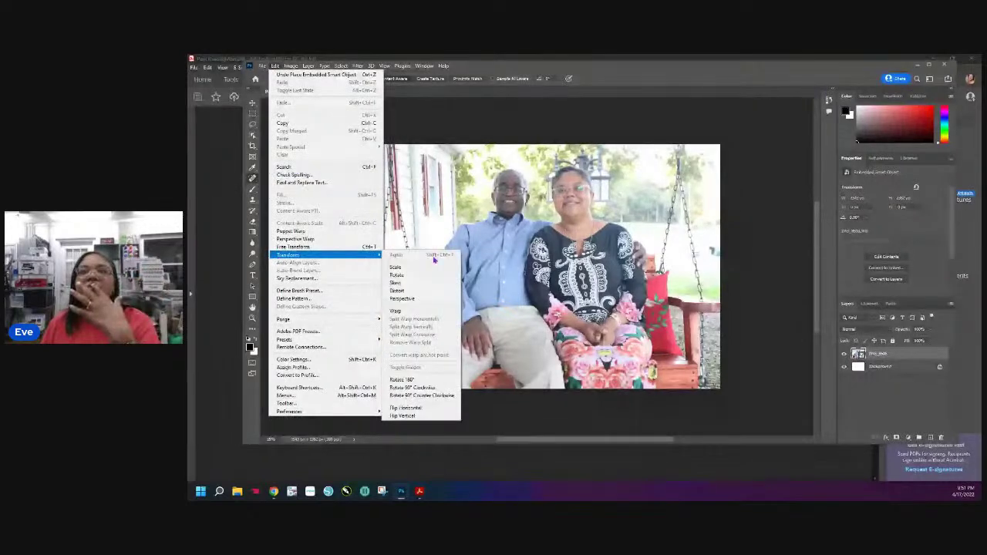
click(407, 409)
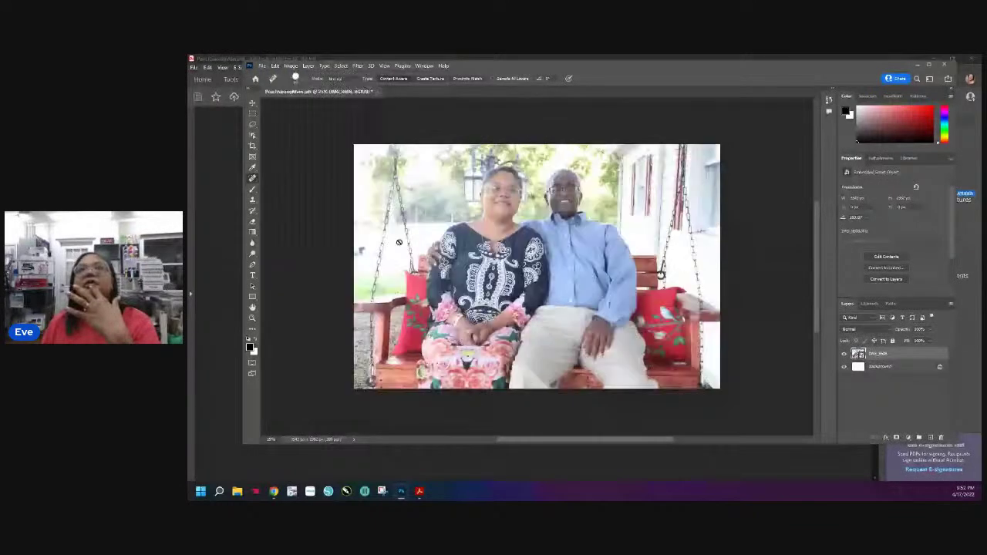
Step: Try to save the flipped photo over the PeachSwangMain PDF on the Desktop with Preserve Photoshop Editing Capabilities turned off
click(262, 65)
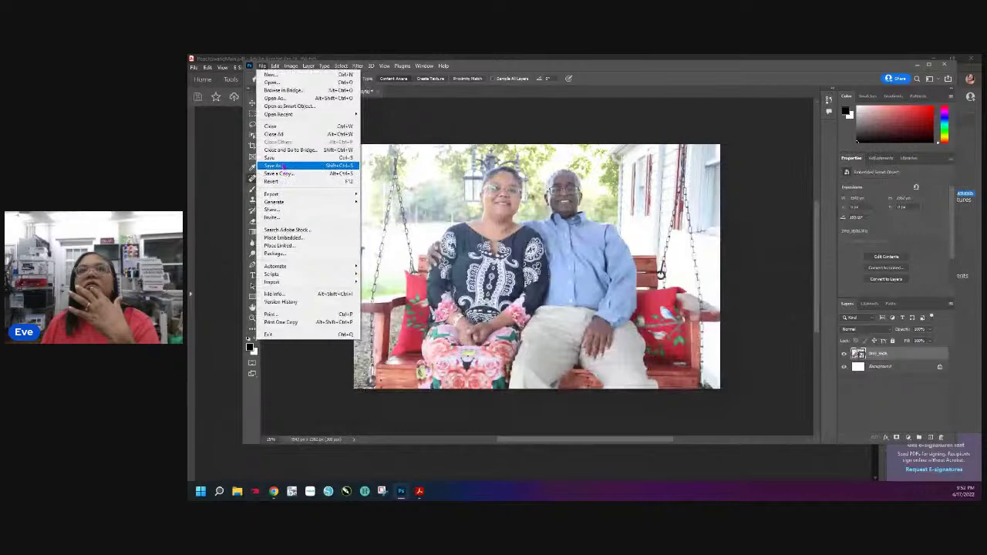
click(277, 166)
click(582, 358)
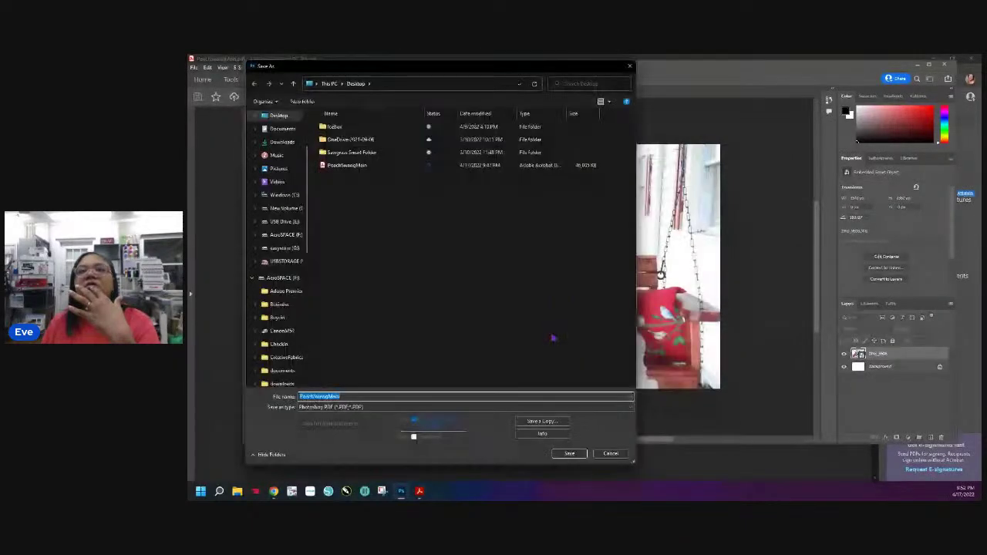
click(556, 454)
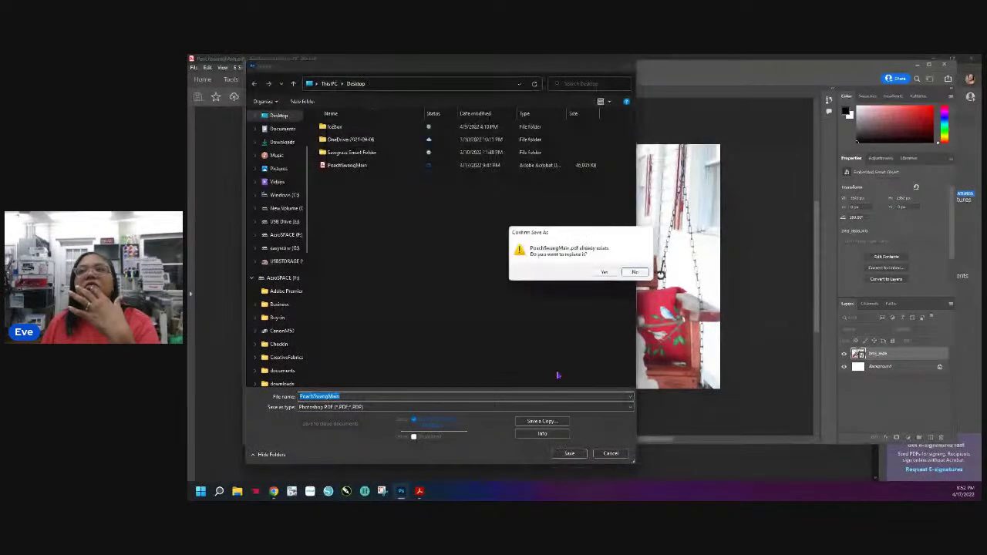
click(606, 272)
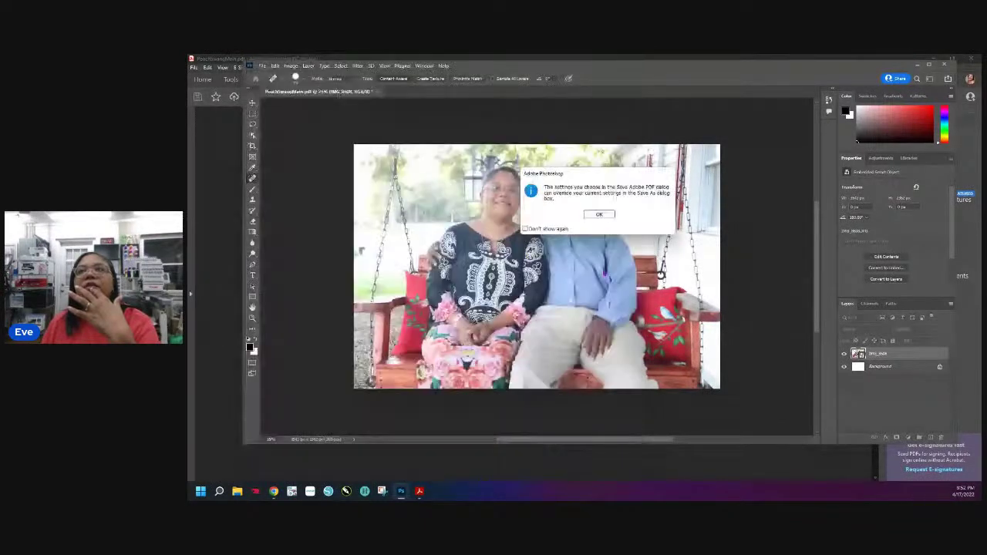
click(599, 214)
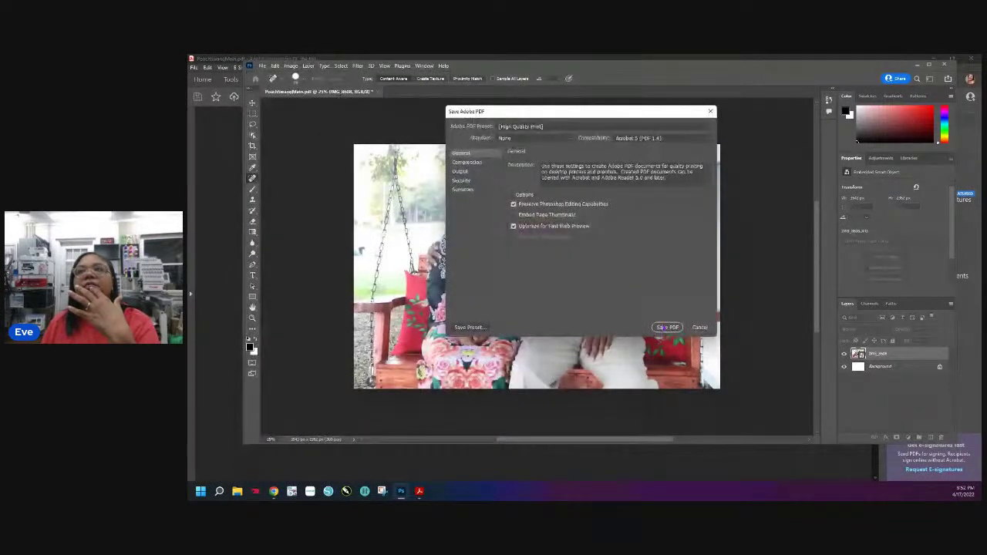
click(513, 203)
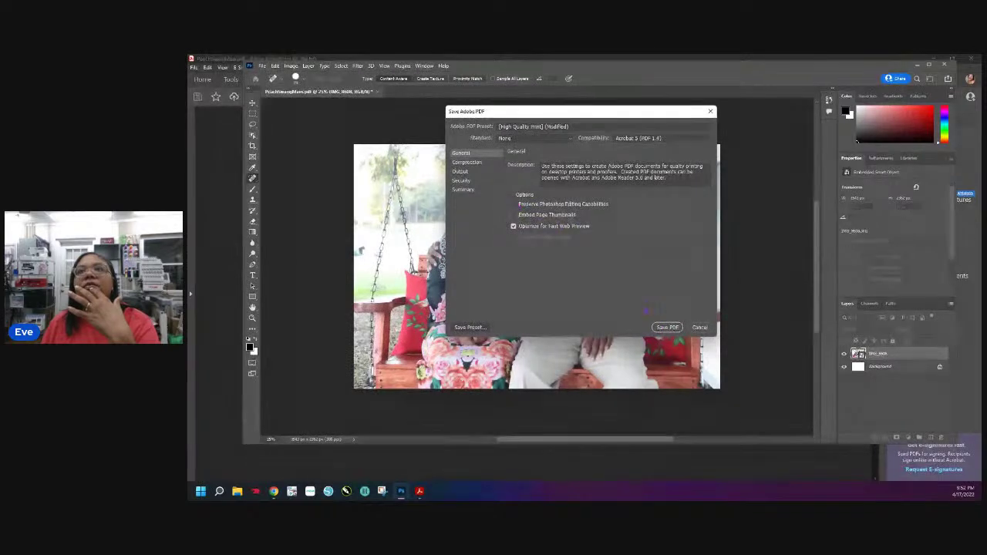
click(667, 327)
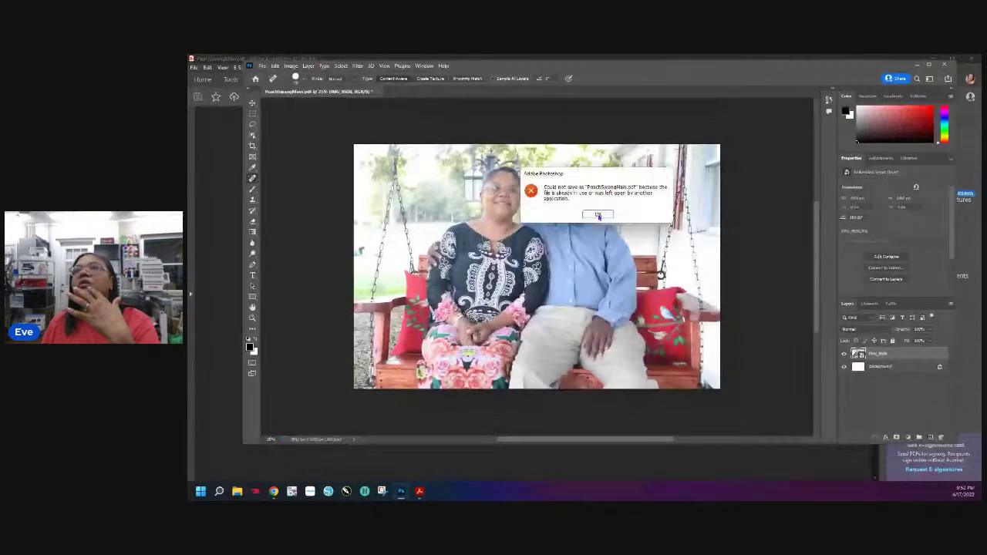
click(599, 215)
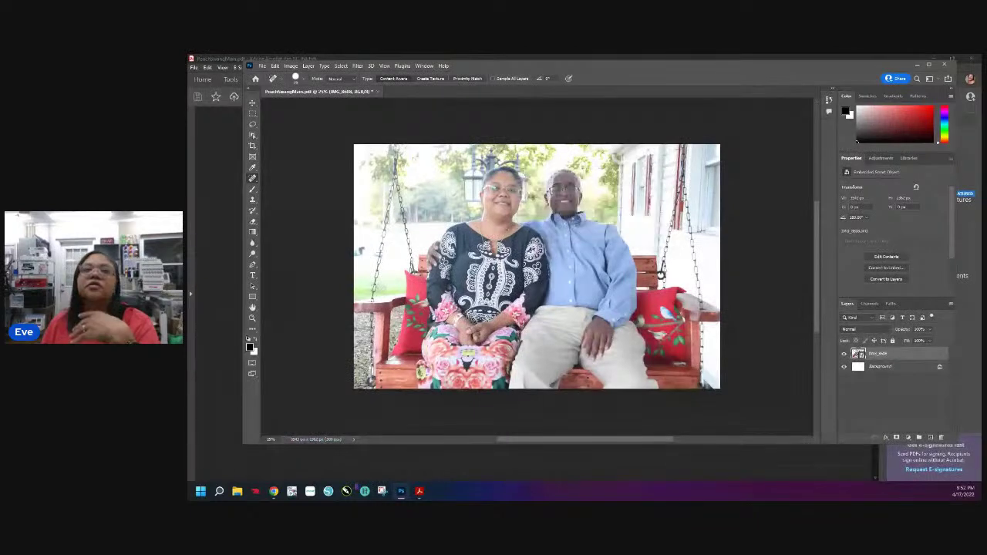
Step: Close Acrobat and save the flipped photo from Photoshop as a Photoshop PDF, replacing PeachSwangMain on the Desktop
click(420, 492)
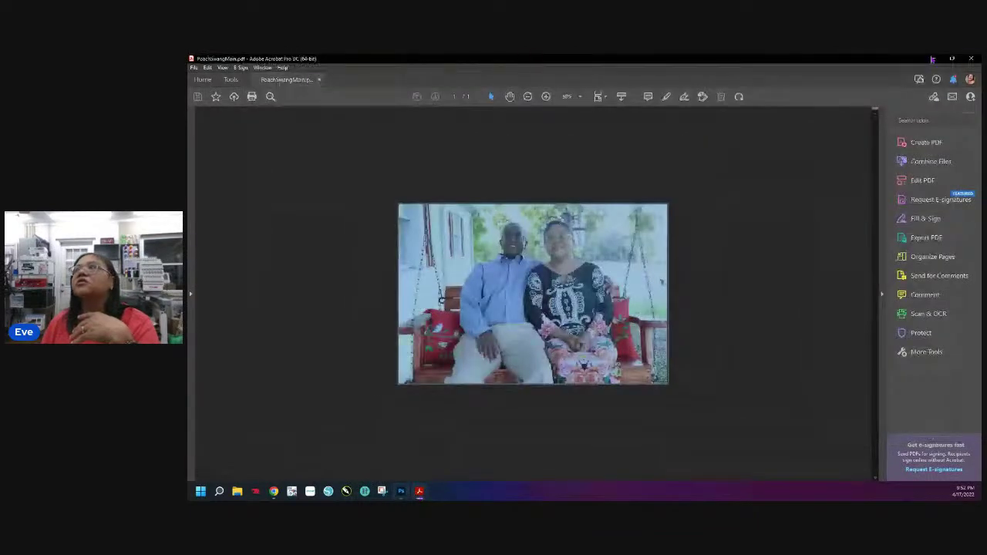
key(ctrl+q)
click(262, 67)
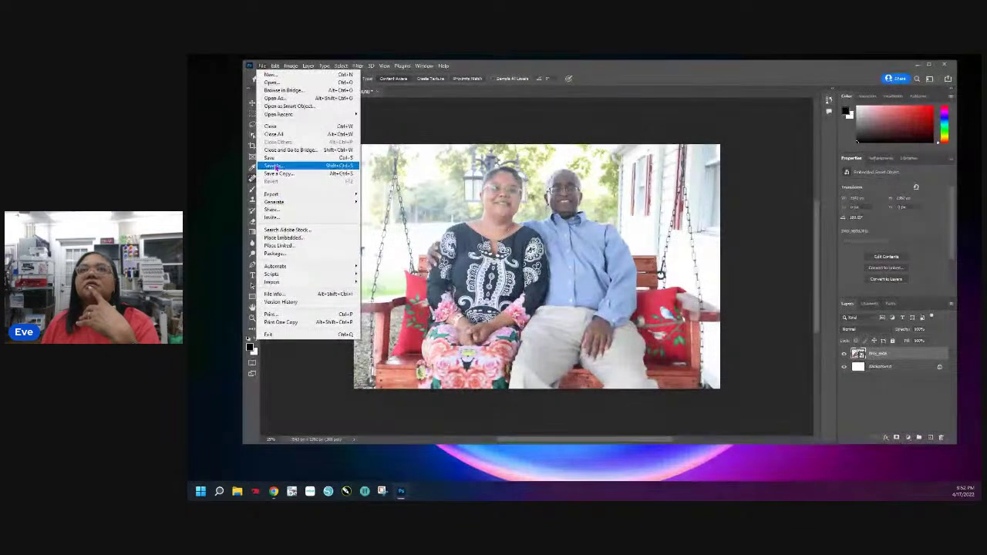
click(278, 165)
click(587, 358)
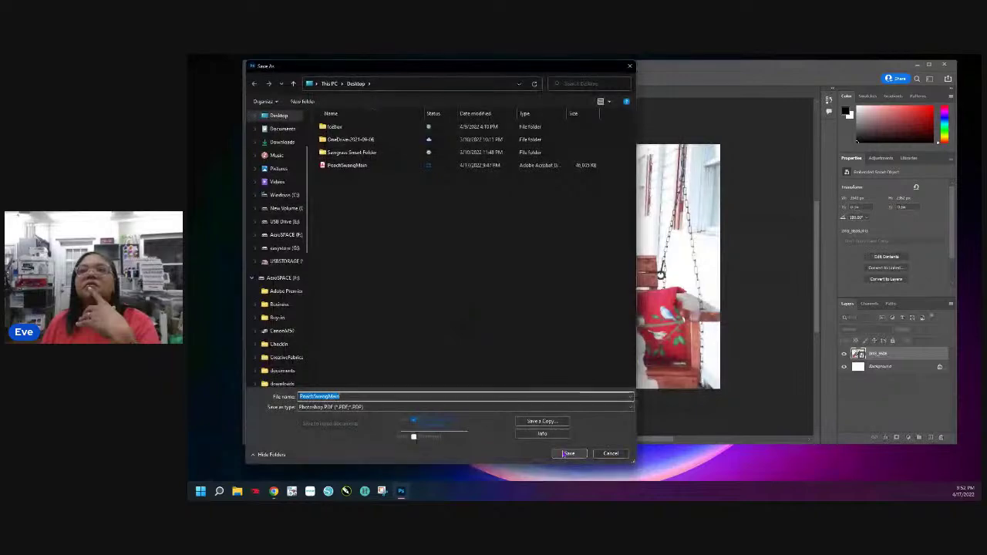
click(568, 454)
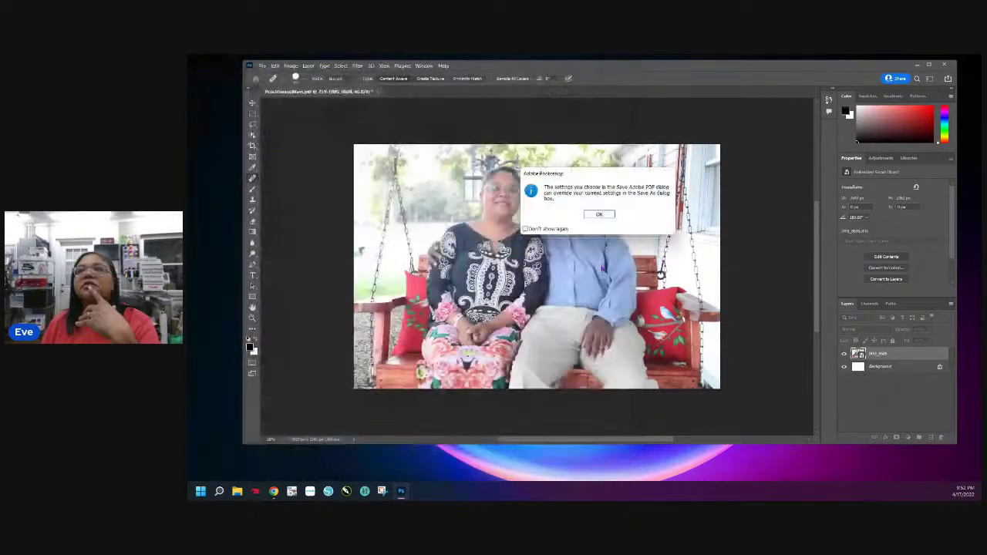
click(593, 215)
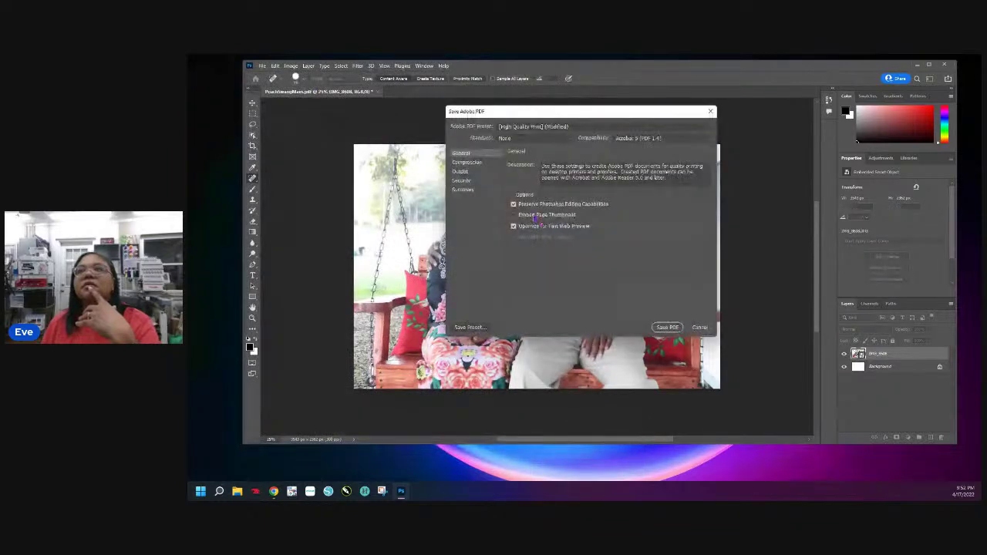
key(Return)
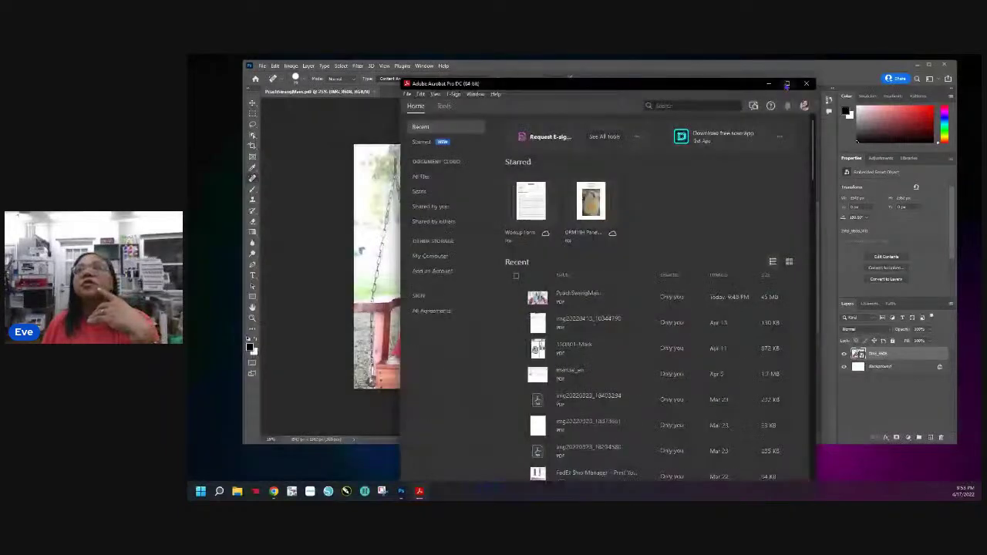
Step: Open the re-saved PeachSwangMain PDF in Acrobat
click(784, 83)
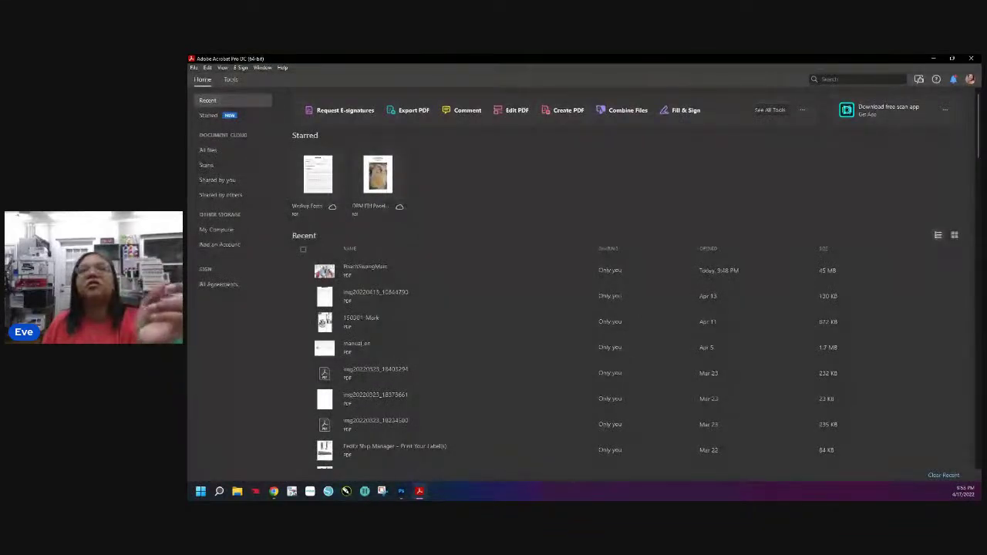
click(194, 67)
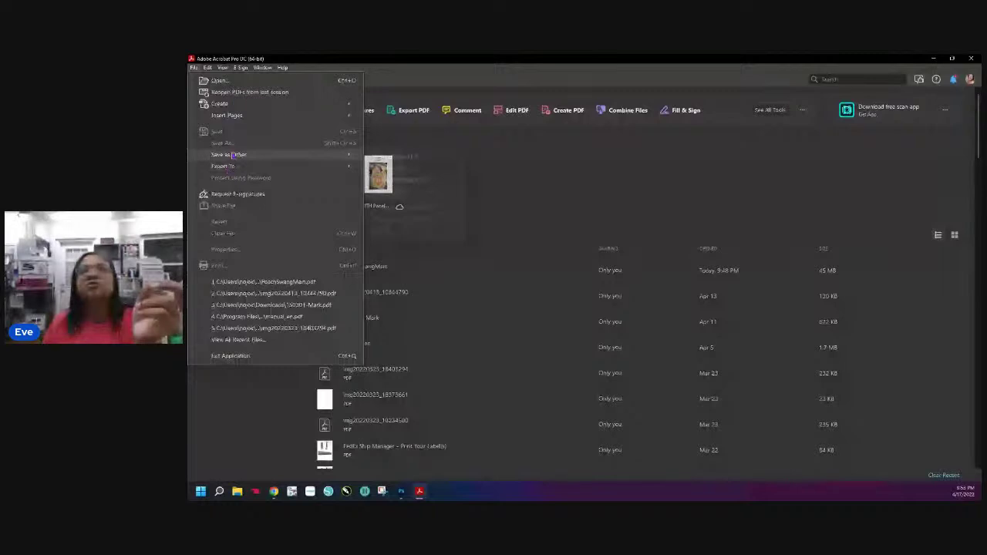
click(228, 91)
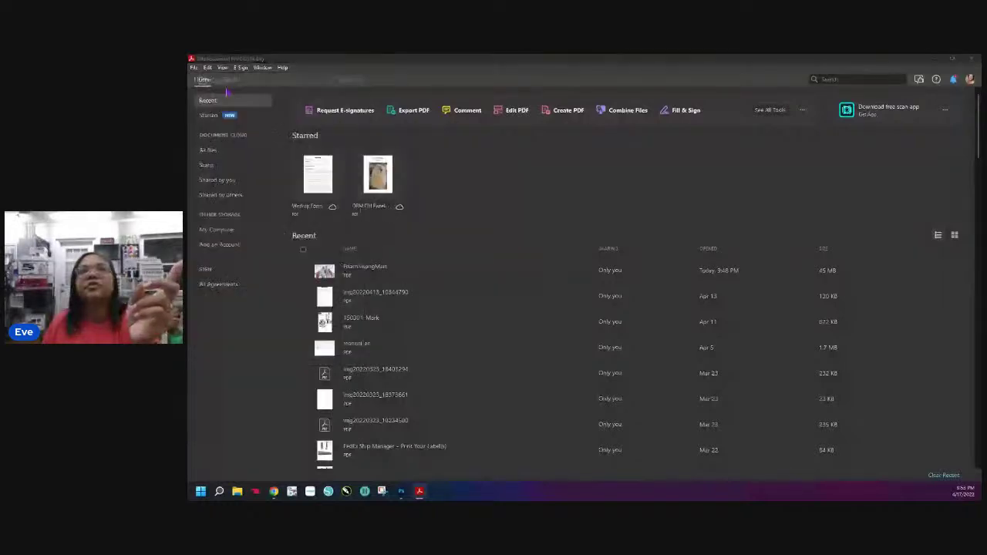
click(292, 179)
click(500, 281)
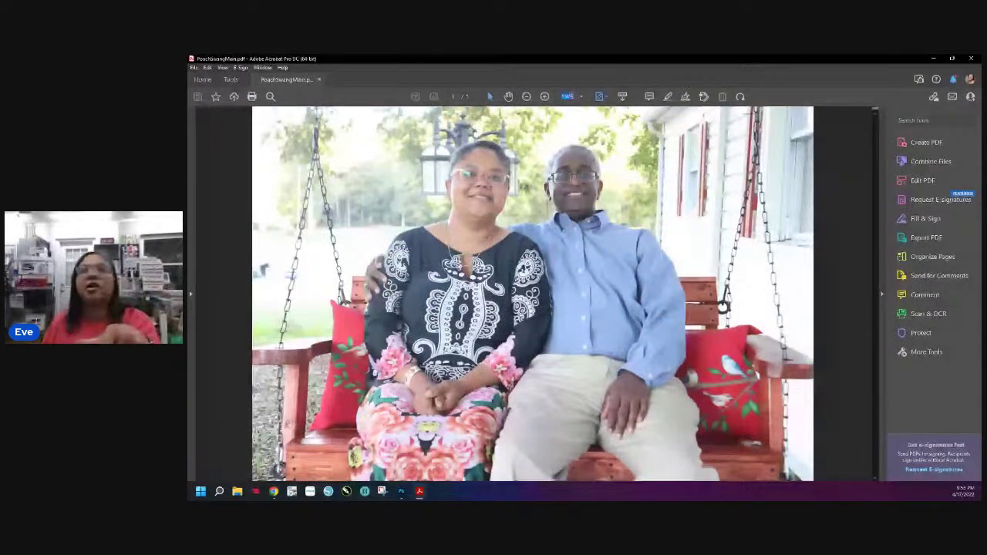
Step: Print the PDF as a poster at 100% tile scale with 0 in overlap on the SAWGRASS SG500_2 printer
text(50)
key(Return)
key(ctrl+p)
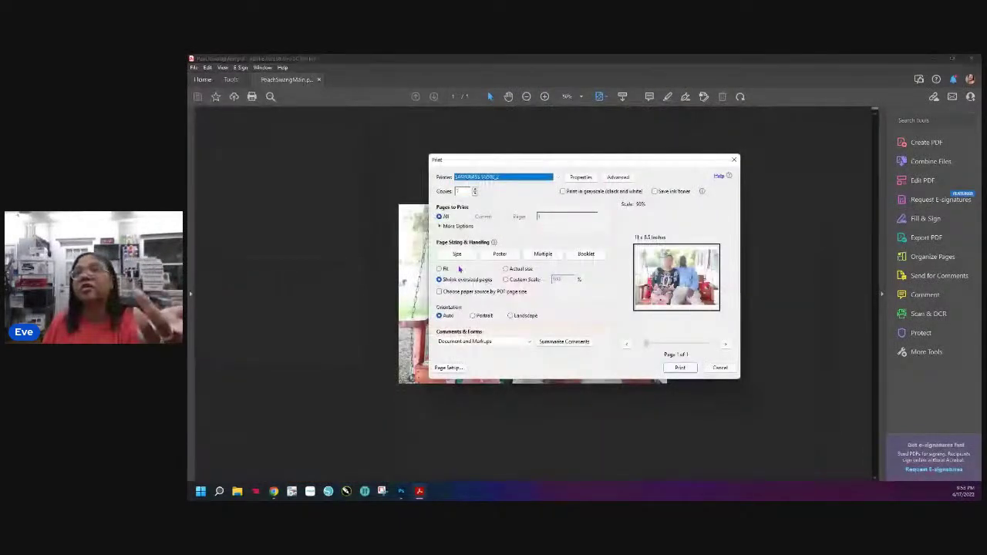
click(500, 253)
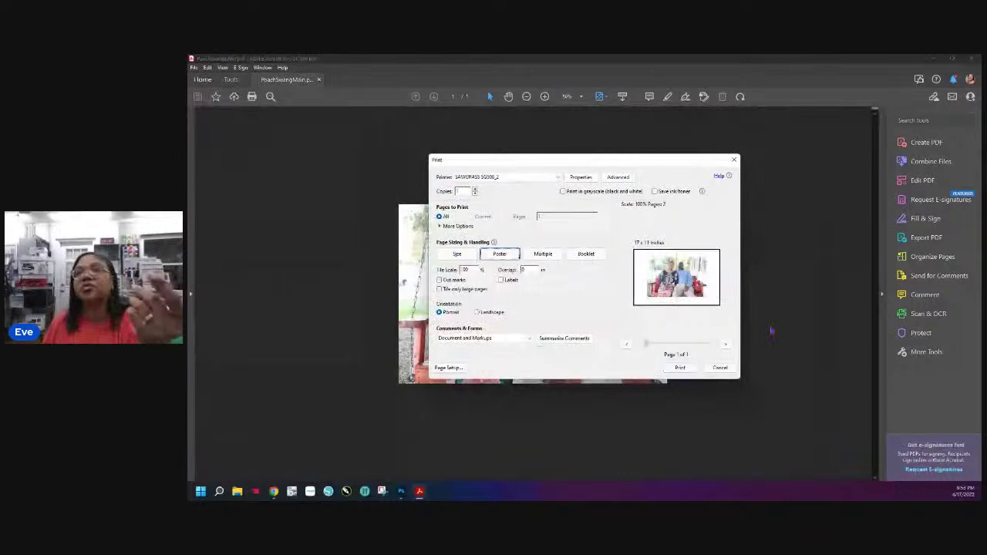
click(680, 368)
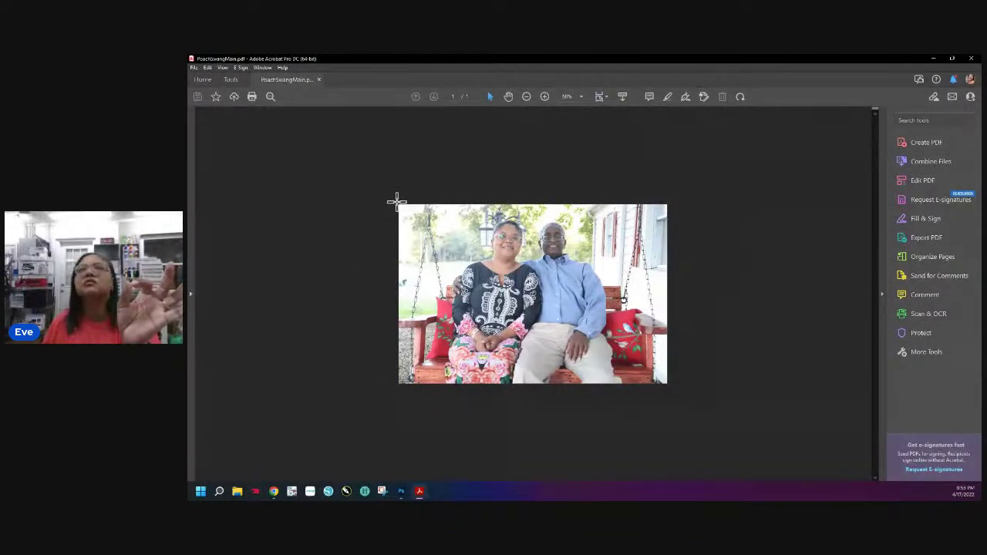
drag(397, 202, 697, 389)
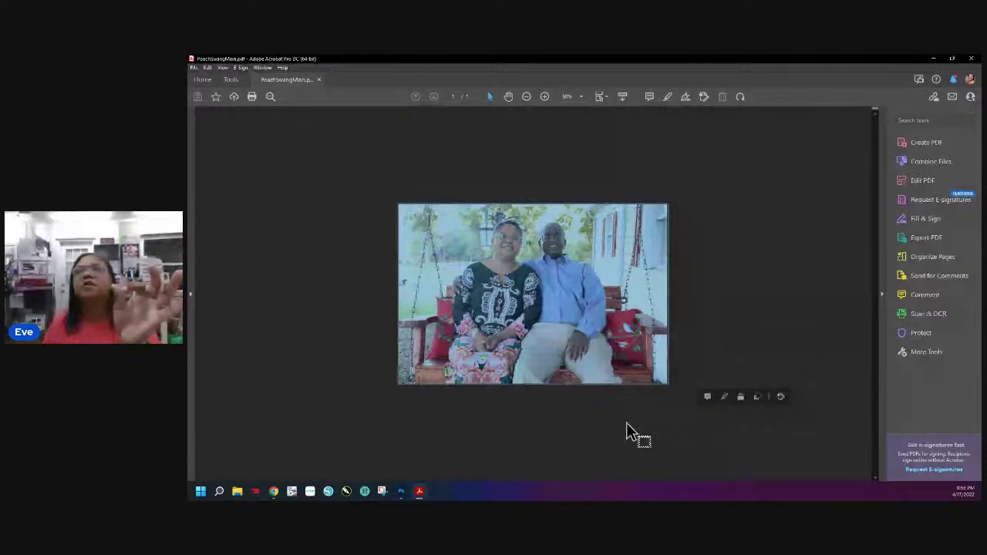
key(alt+f)
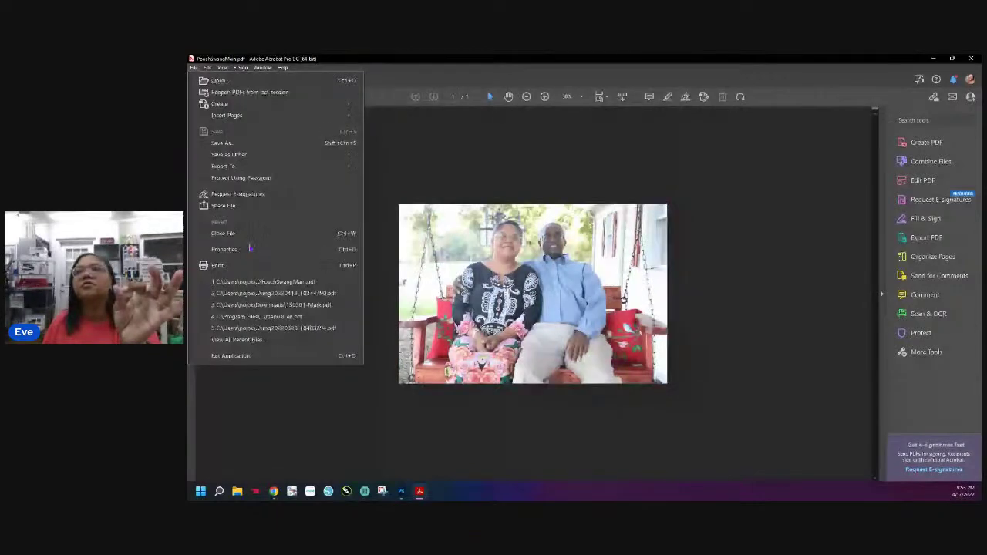
click(262, 265)
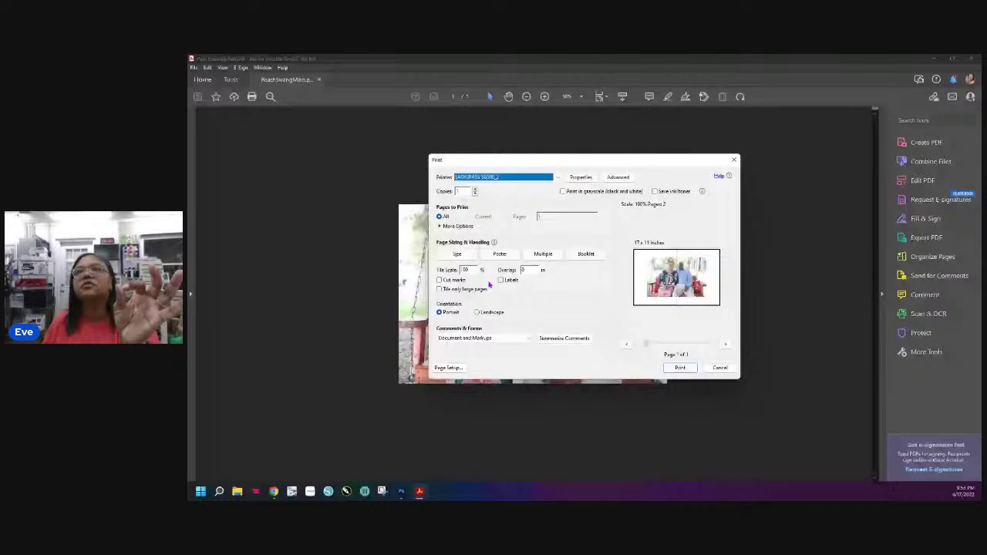
click(500, 254)
click(533, 269)
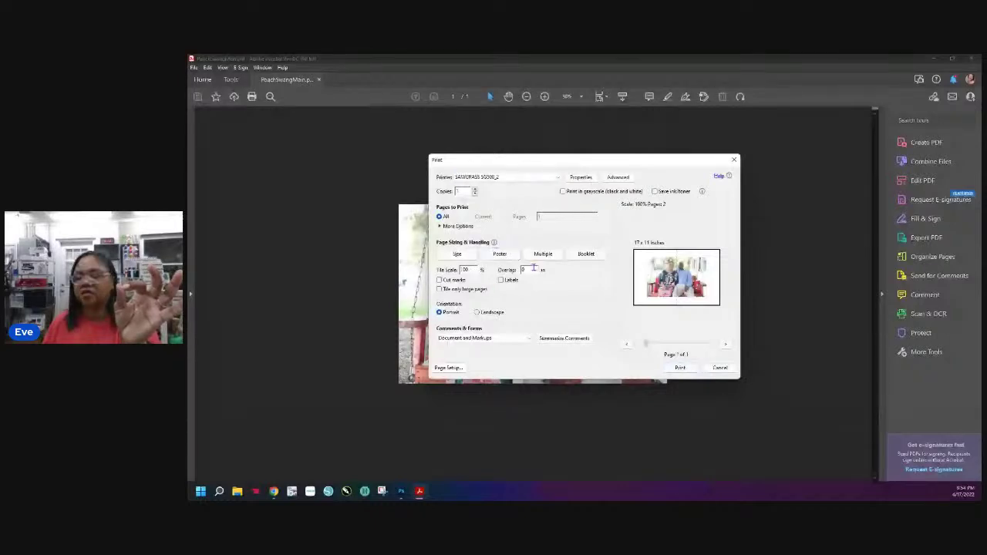
text(.2)
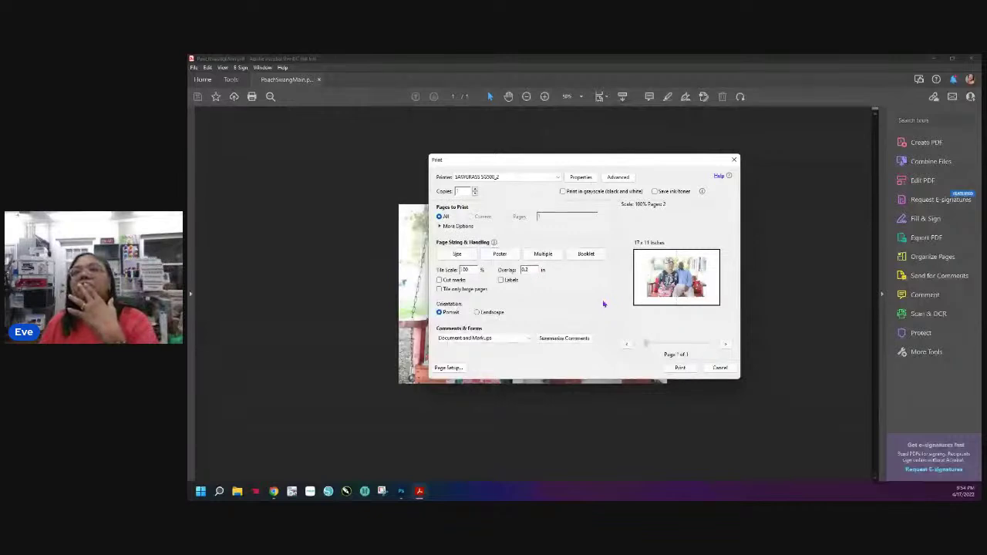
click(559, 180)
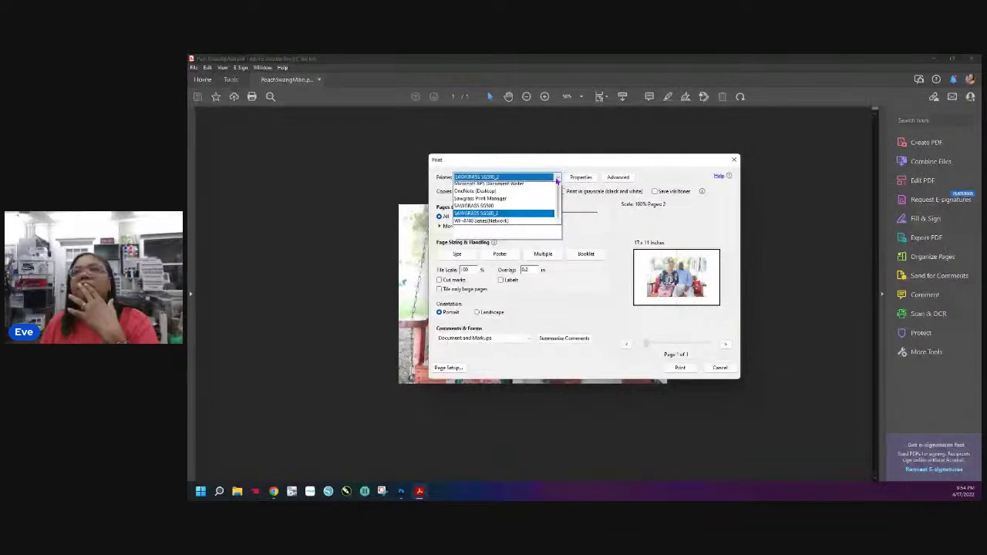
click(524, 240)
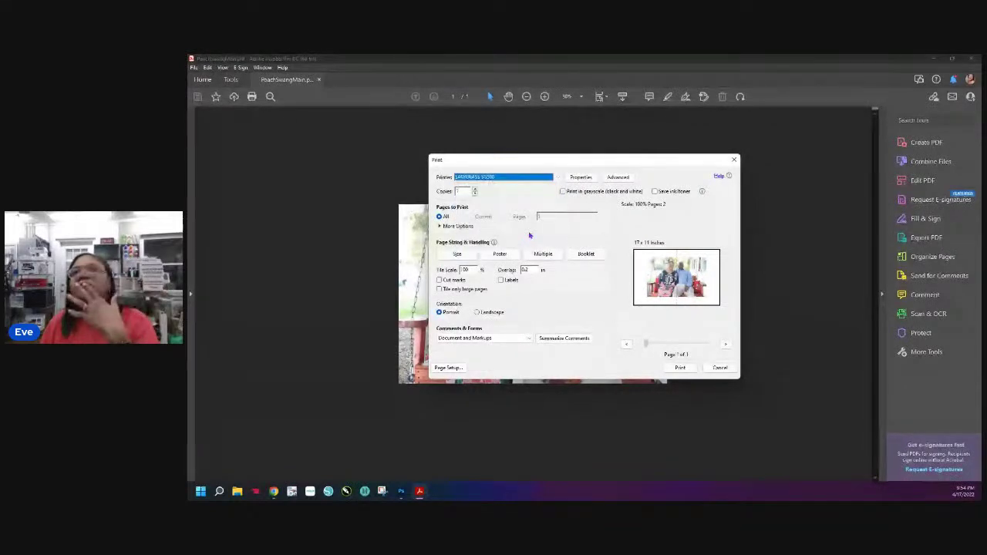
click(557, 179)
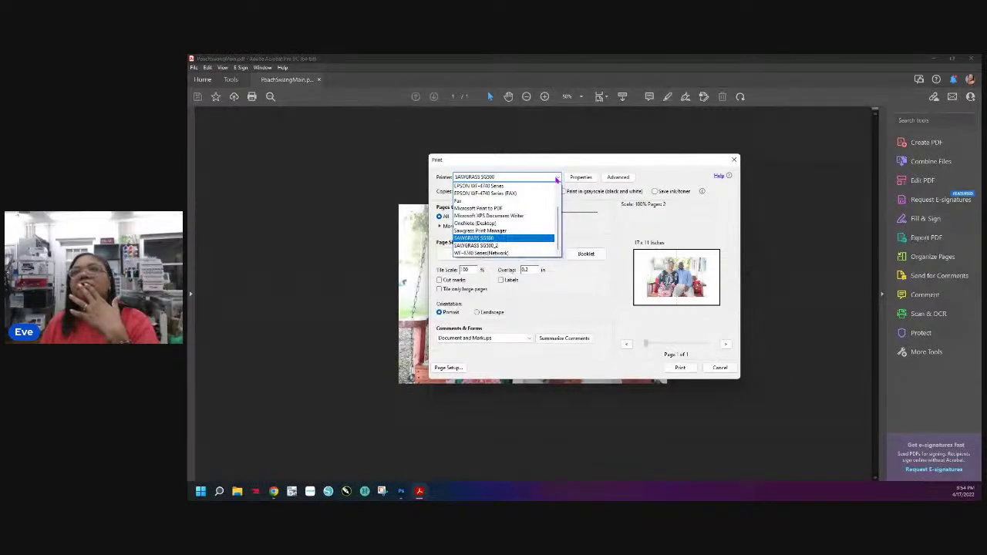
click(557, 179)
click(717, 370)
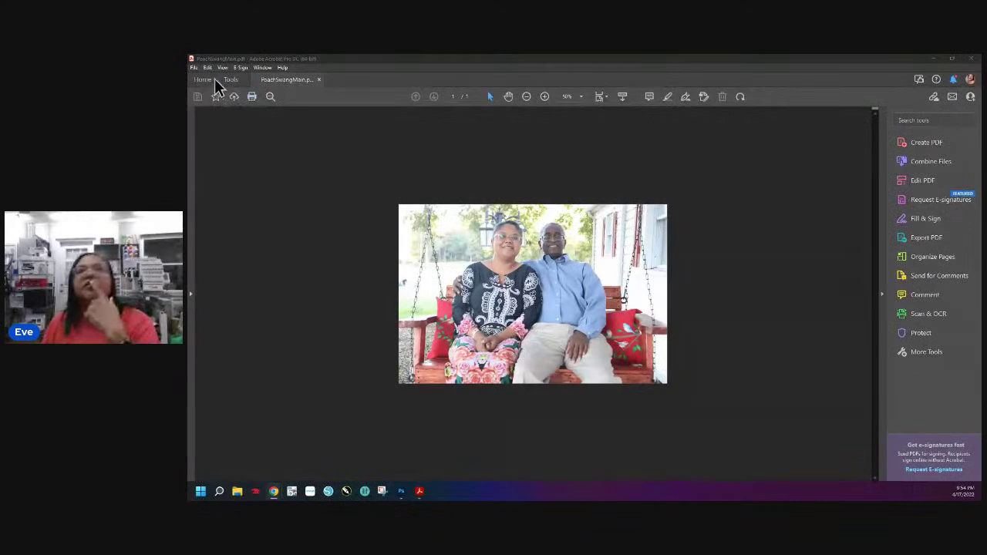
Step: Send the 100% scale poster print to the Sawgrass Print Manager printer and show the job's layout settings
click(193, 67)
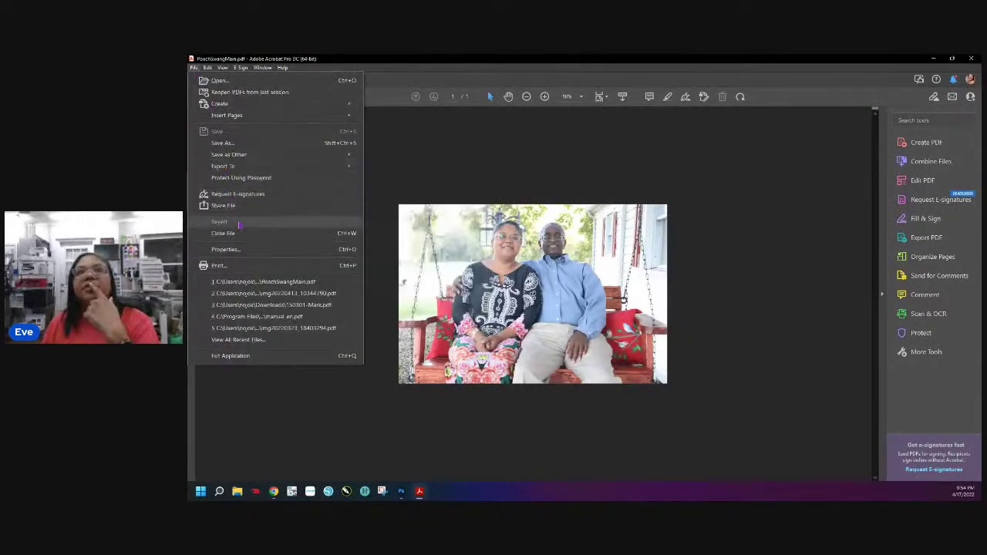
click(224, 265)
click(558, 177)
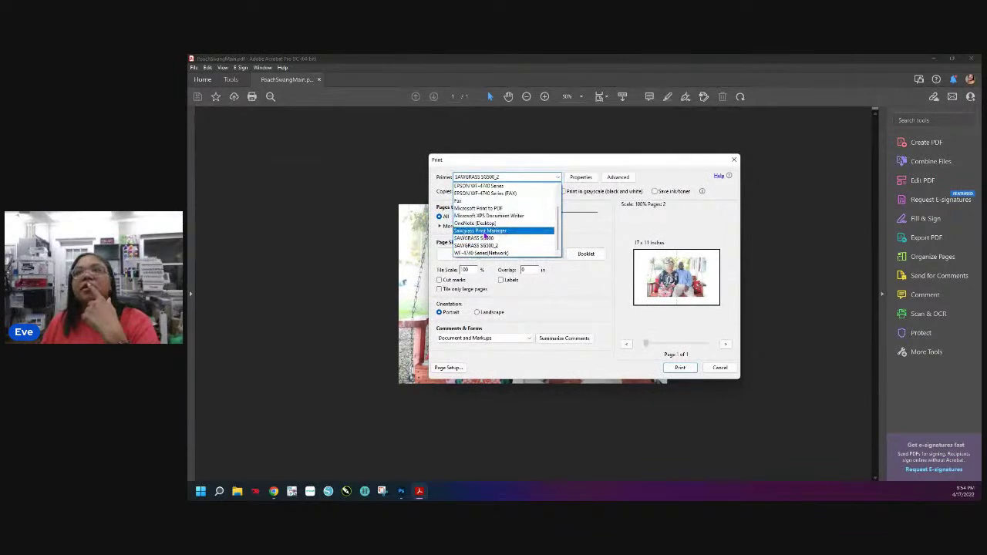
click(486, 232)
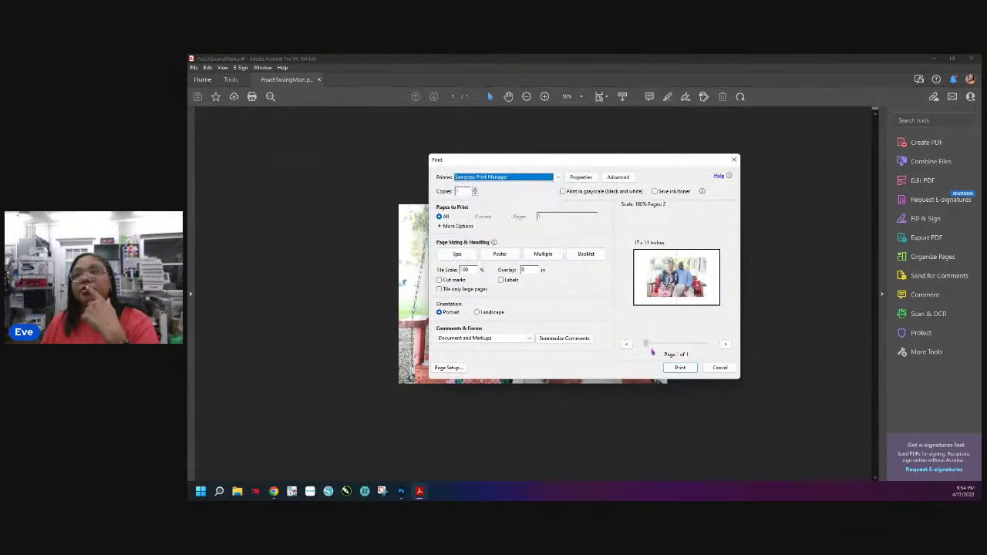
click(673, 371)
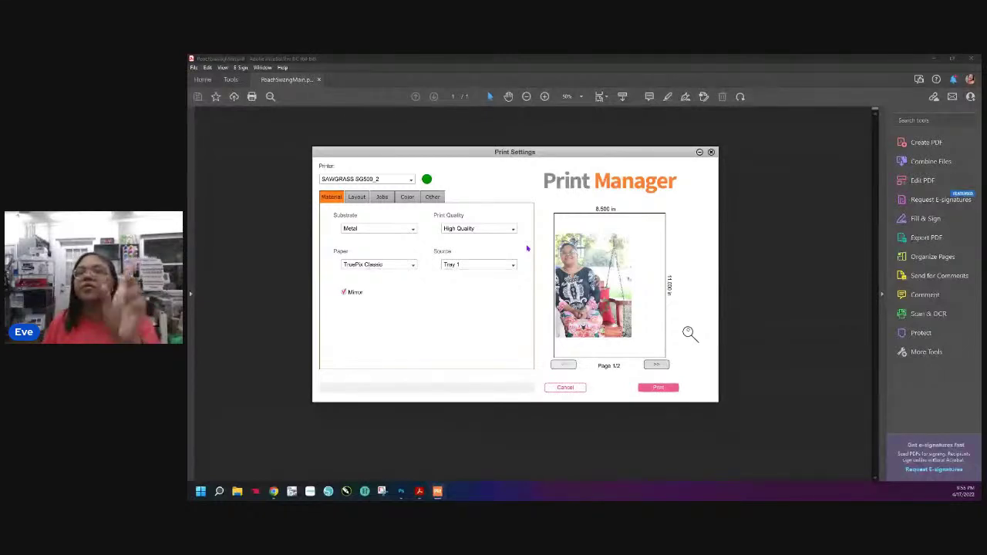
click(357, 197)
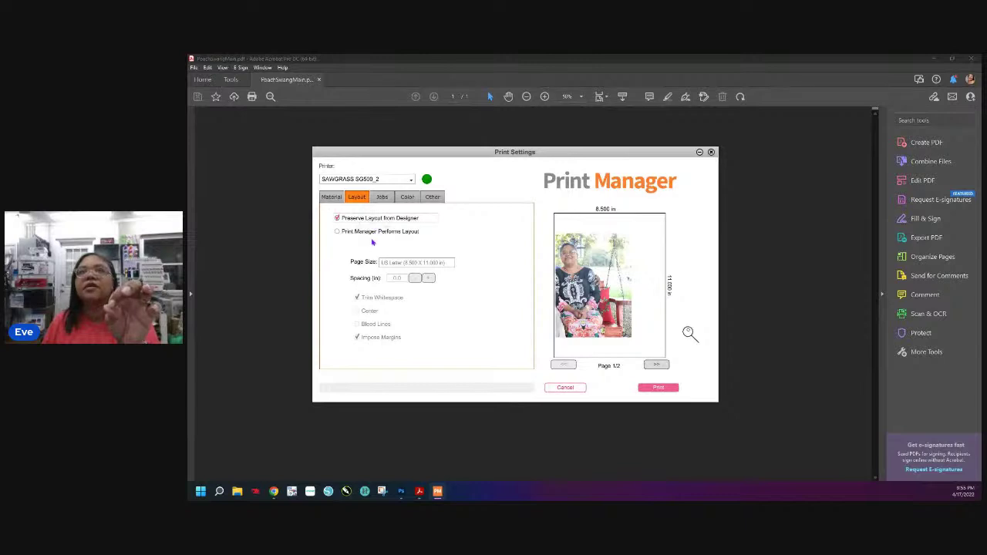
Step: Review the print job's page list, available color modes and remaining output options in Print Manager
click(383, 198)
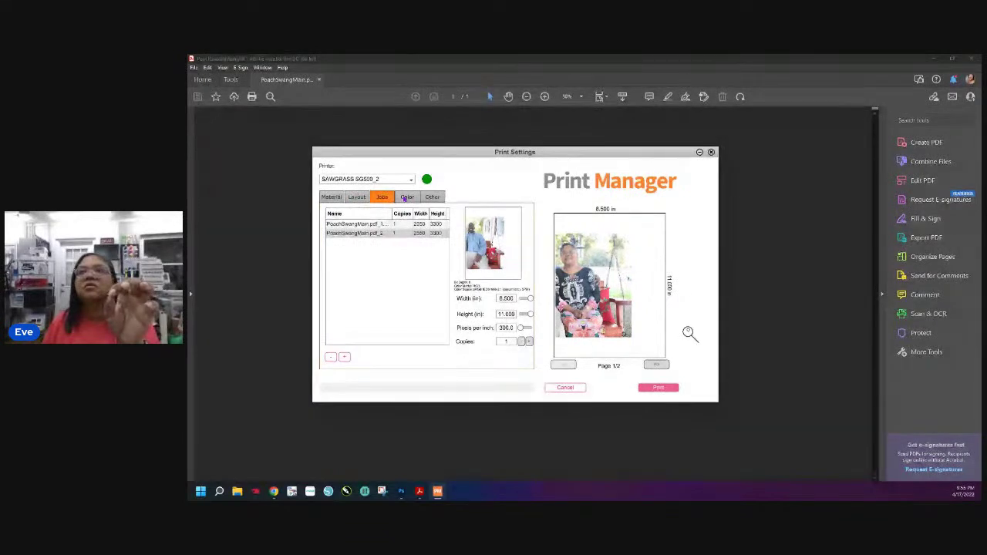
click(408, 198)
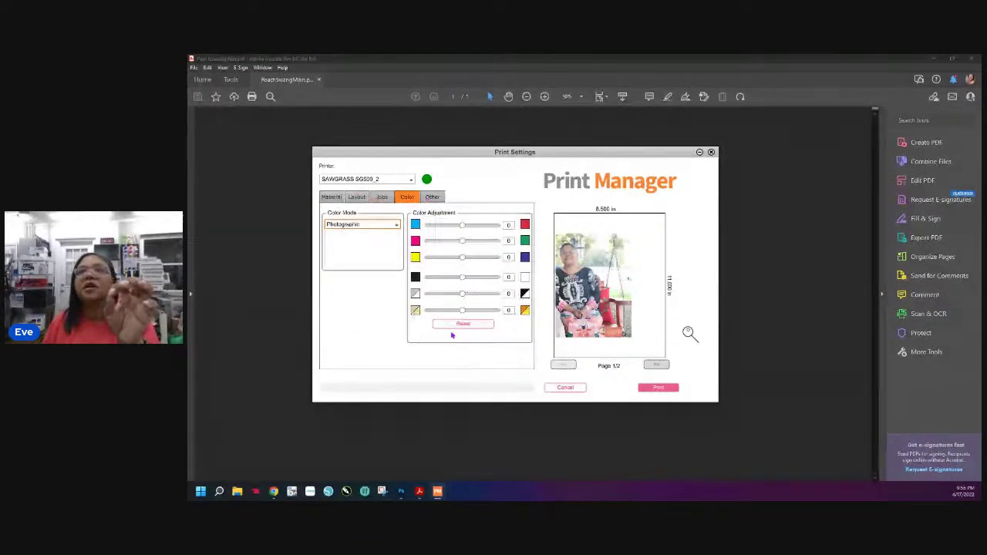
click(360, 225)
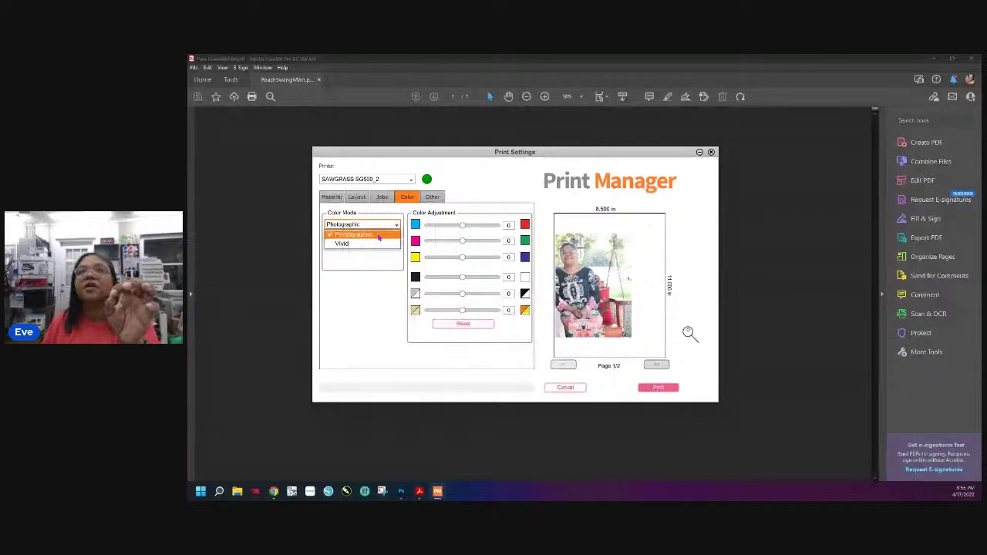
click(384, 221)
click(432, 198)
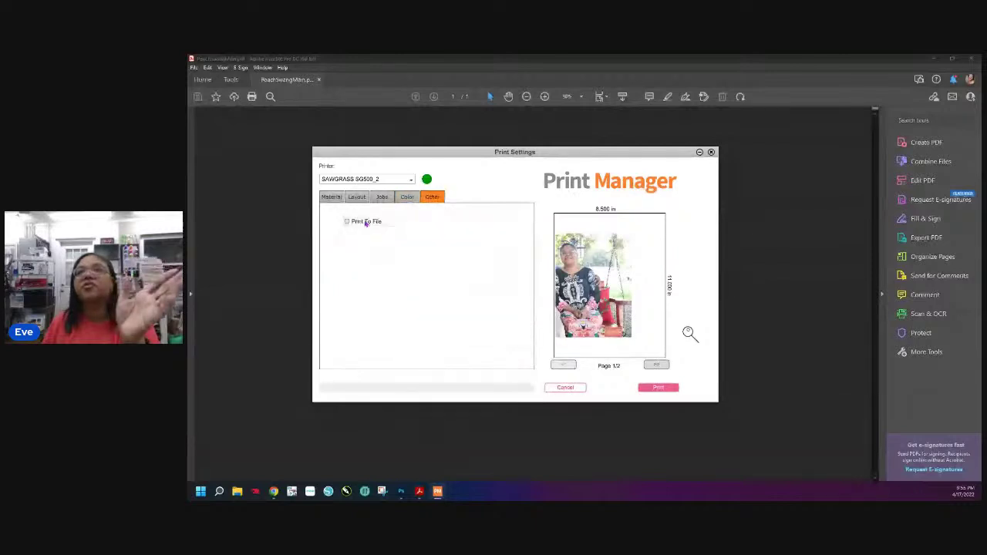
Step: Check the job's material settings, page previews and layout in Print Manager, and send the poster pages to print
click(330, 197)
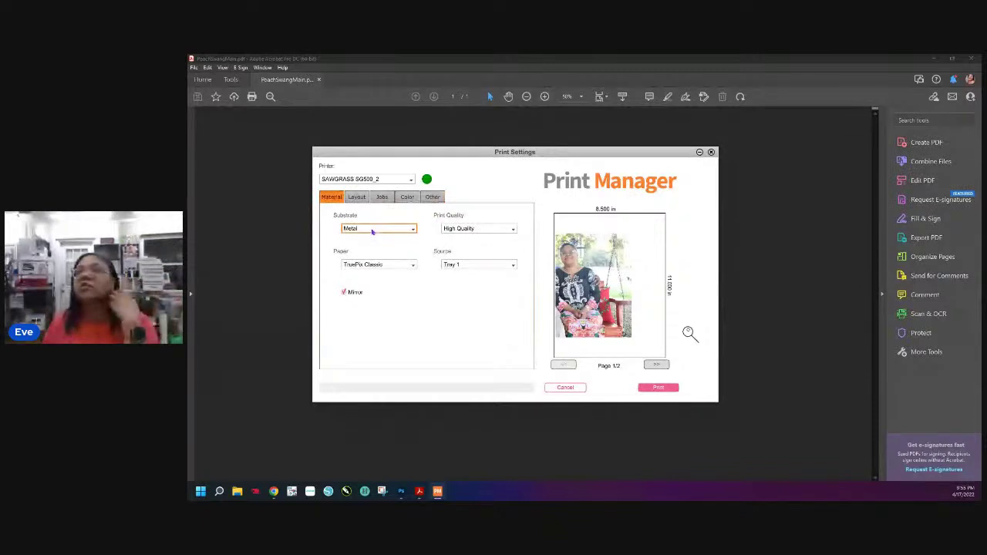
click(345, 293)
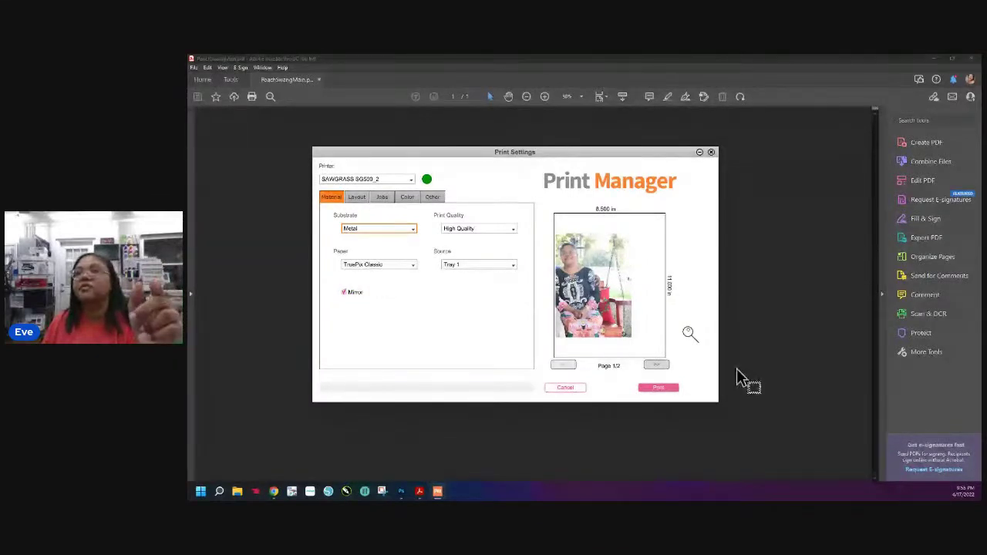
click(575, 365)
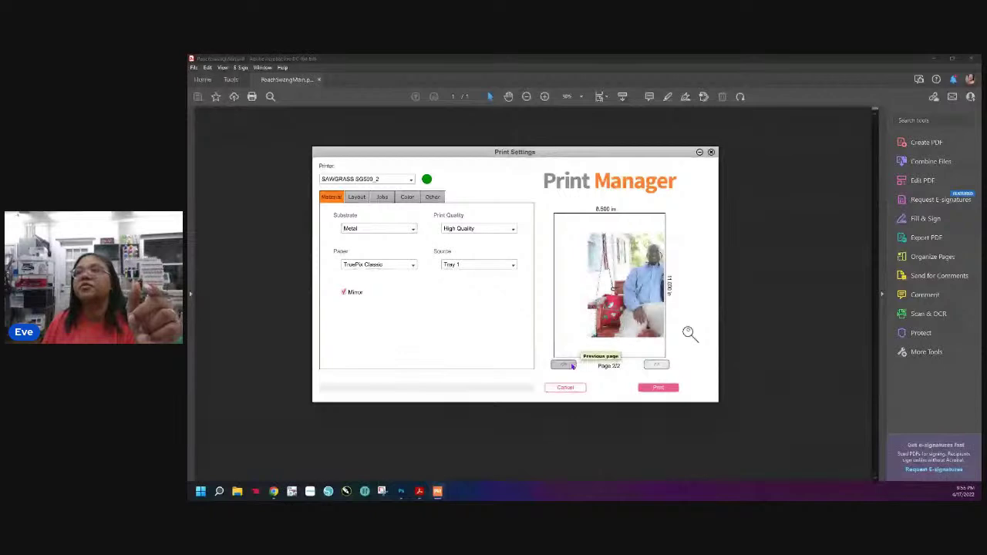
click(573, 365)
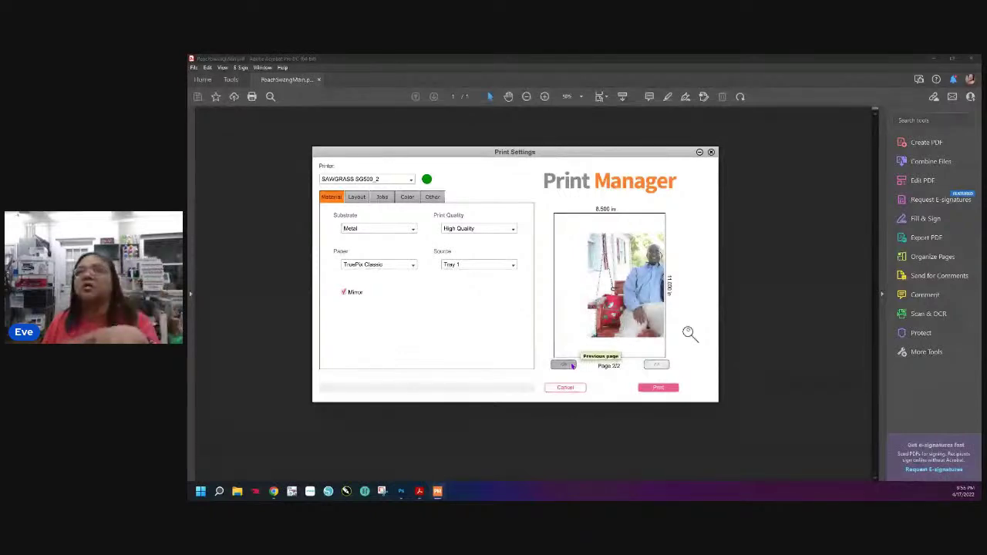
click(357, 197)
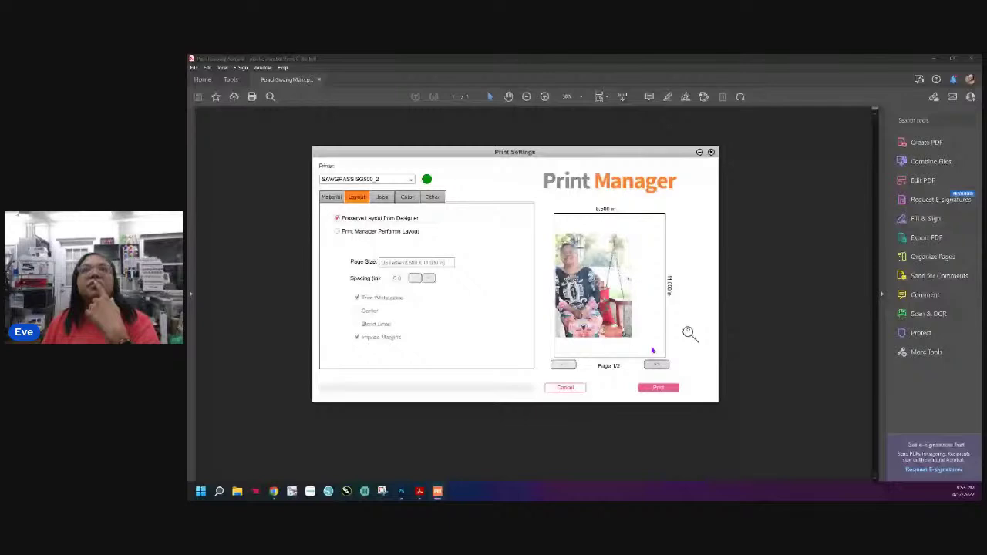
click(658, 387)
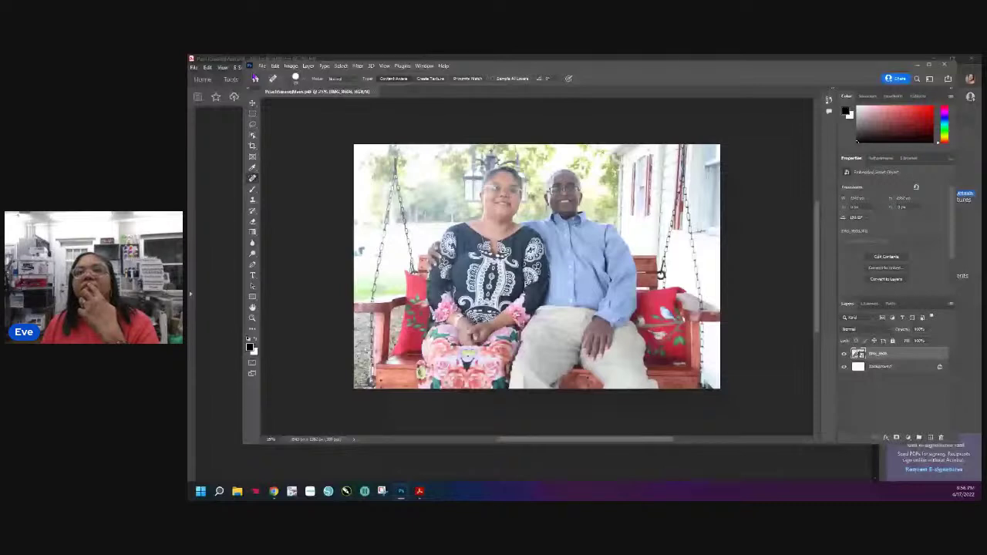
key(ctrl+shift+s)
click(428, 407)
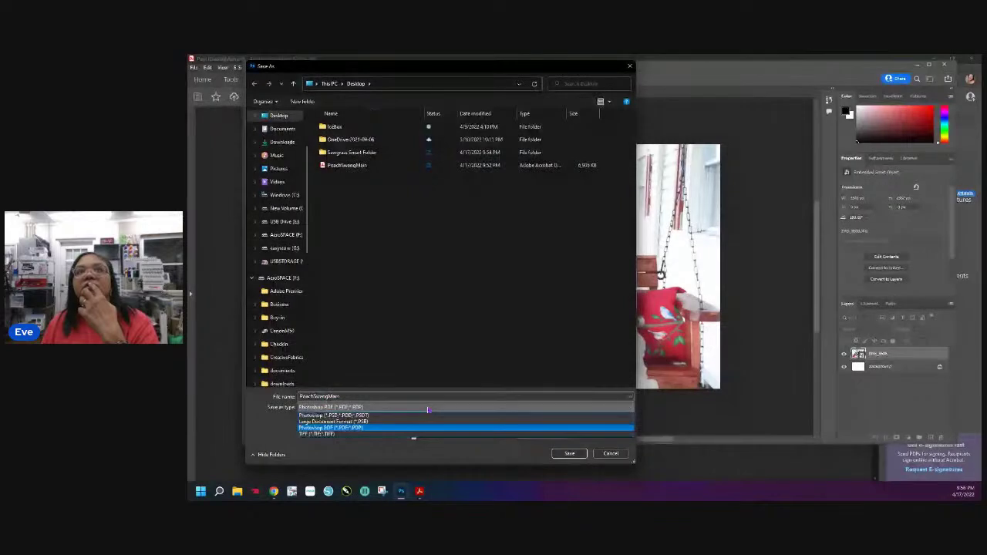
key(Escape)
key(Escape)
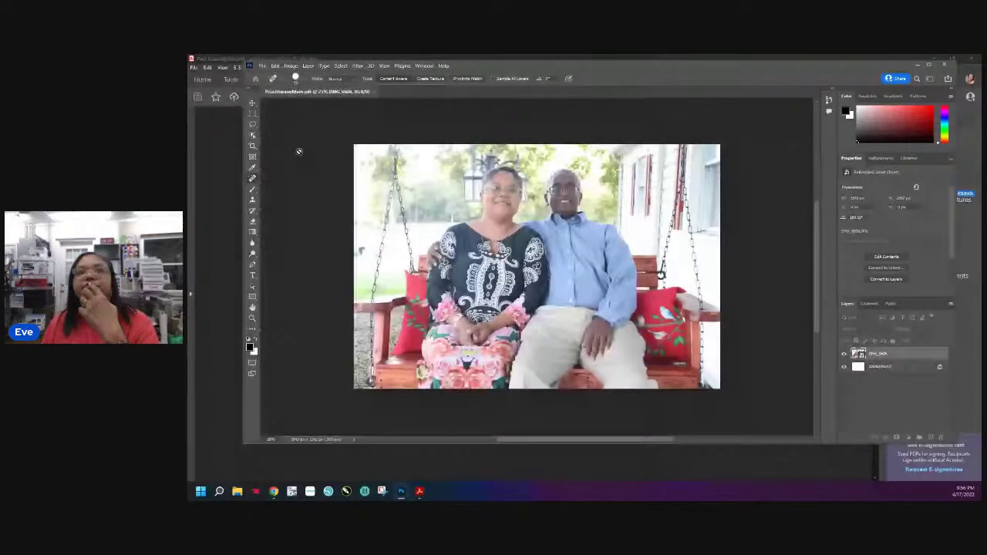
key(alt+f)
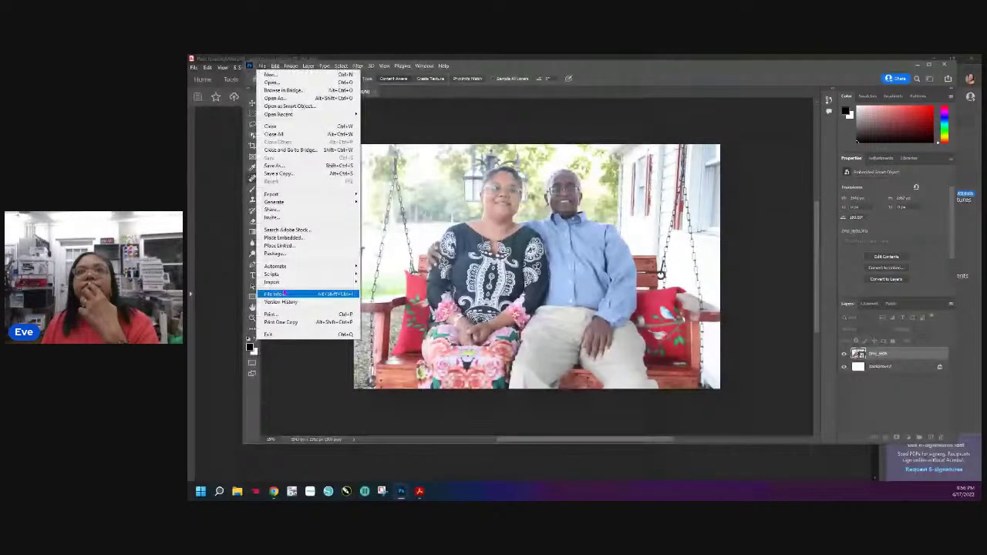
mouse_move(277, 193)
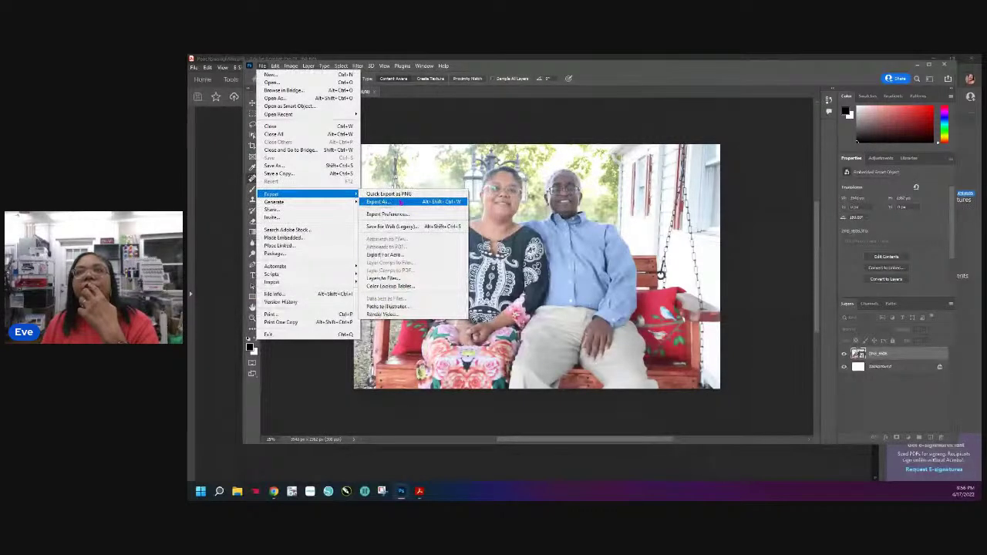
click(400, 202)
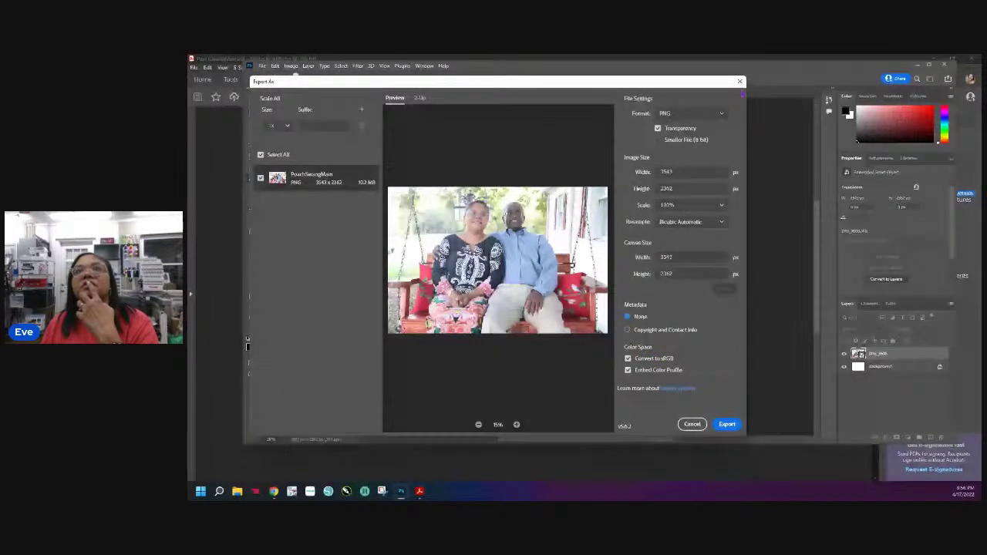
key(Escape)
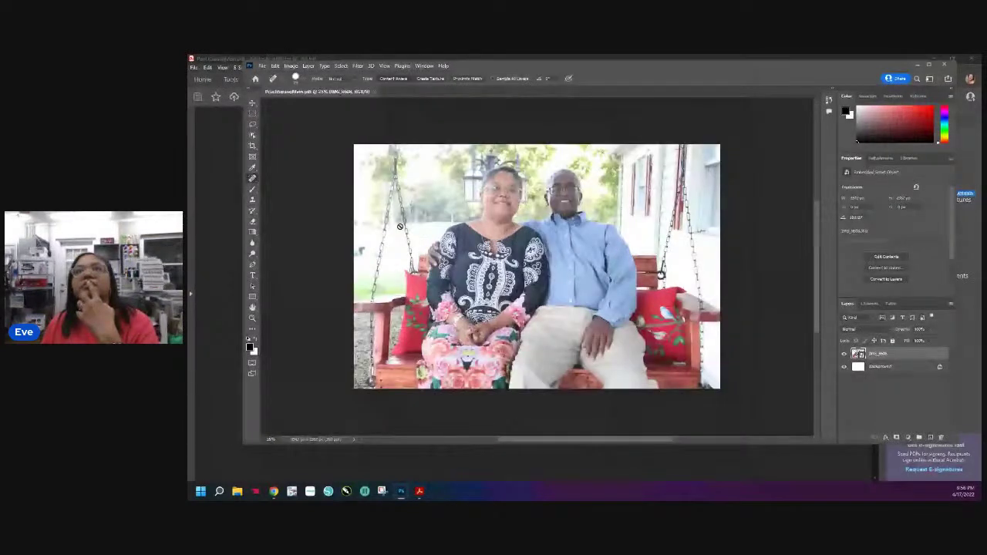
Step: Undo the horizontal flip of the photo and try to export it as a PNG to the Desktop at 100% scale
click(276, 67)
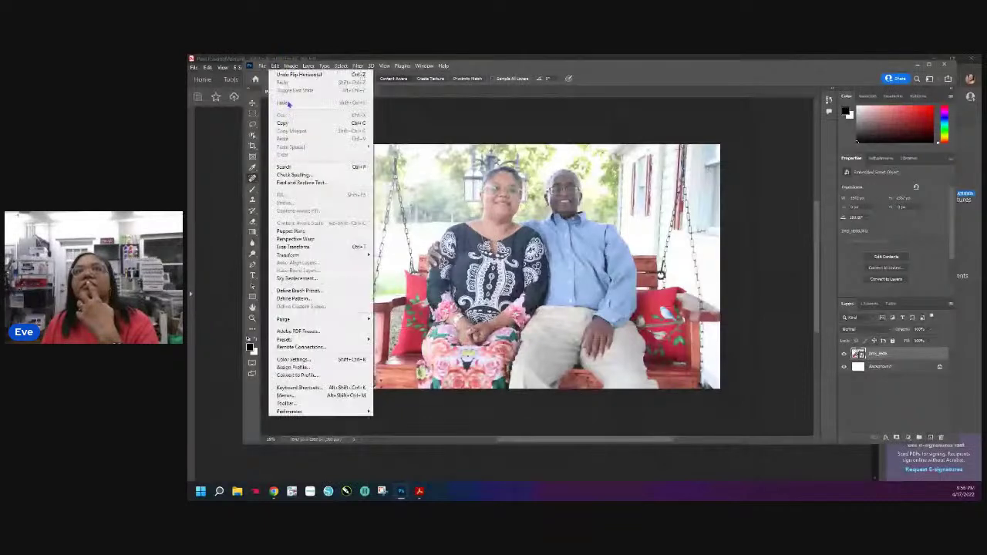
click(296, 74)
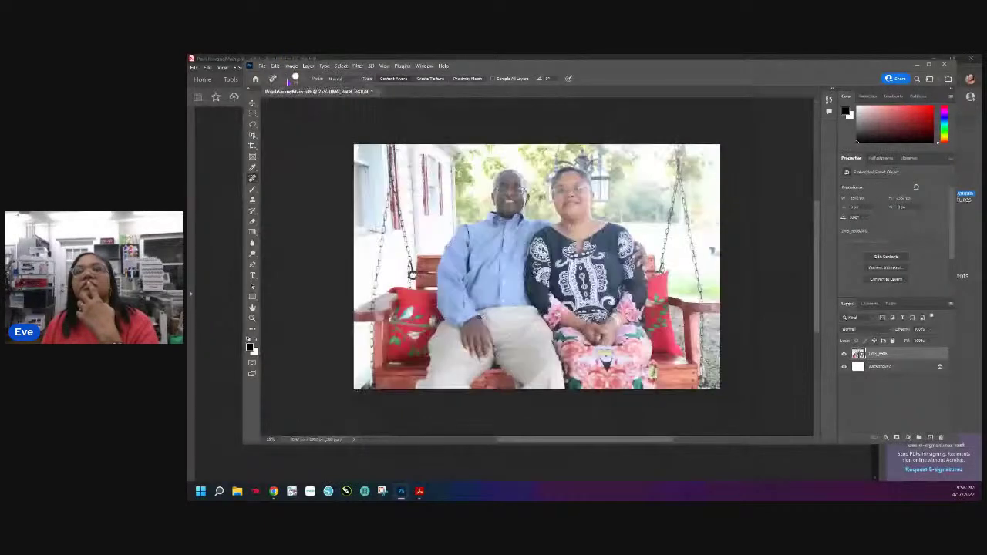
click(263, 66)
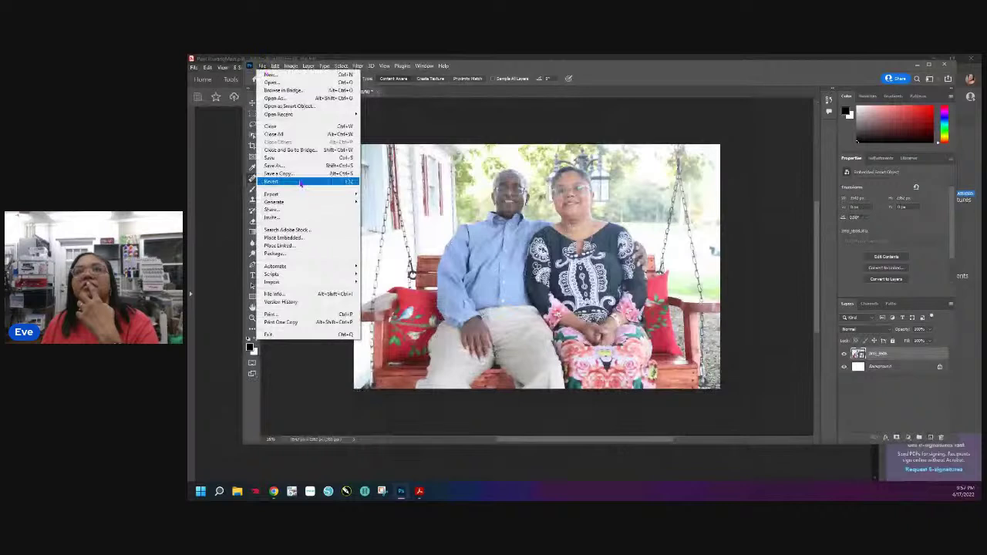
mouse_move(302, 195)
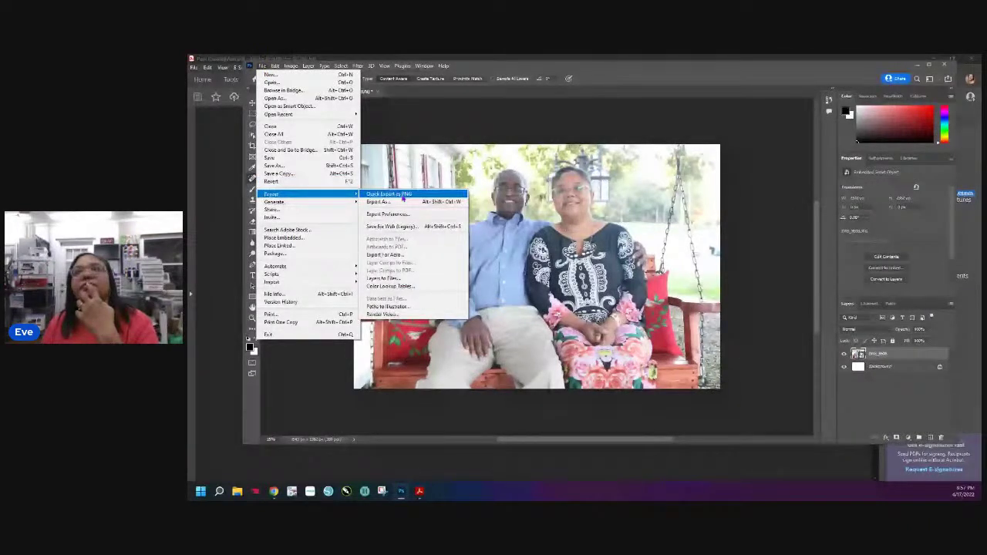
click(401, 202)
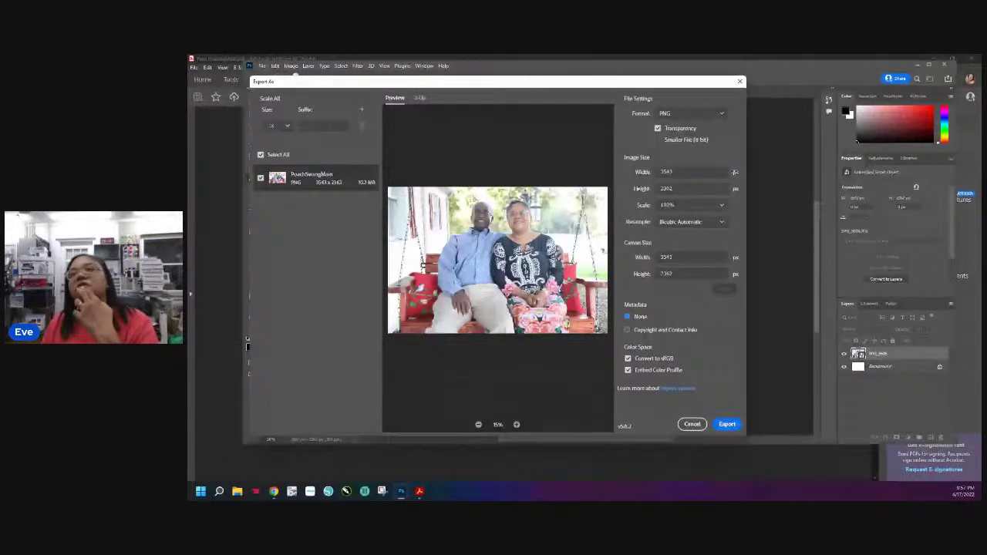
click(727, 425)
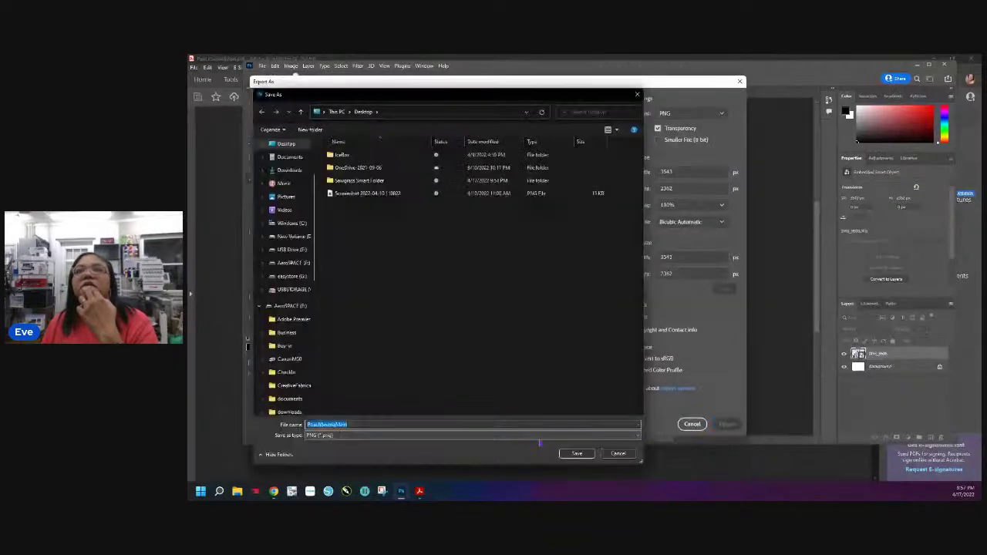
key(Escape)
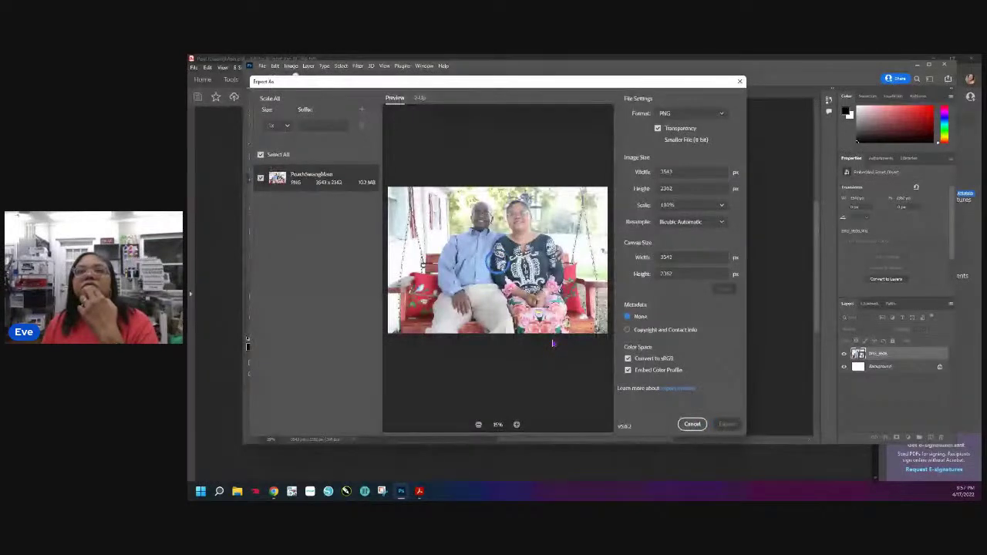
key(Escape)
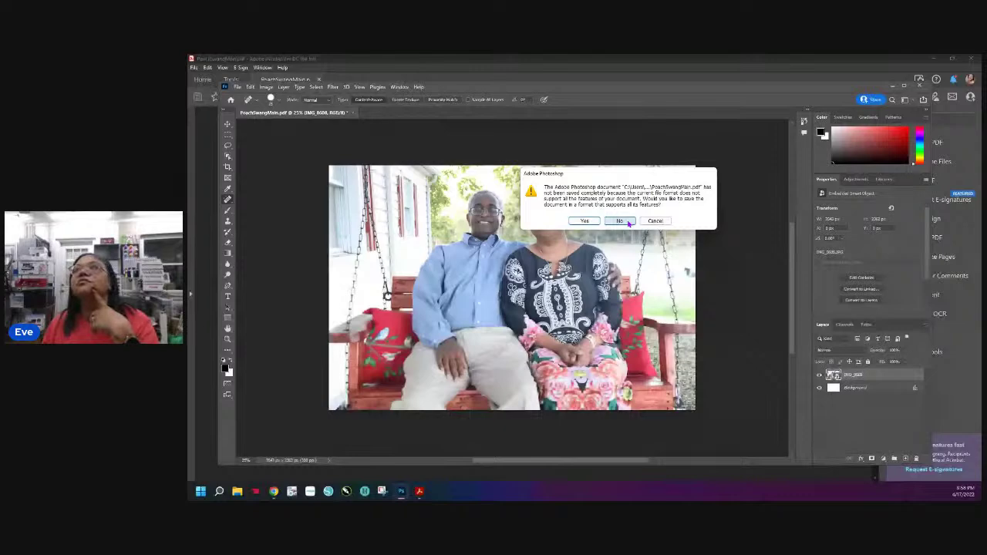
Step: Decline saving PeachSwangMain.pdf in a fully supported format while closing Photoshop
click(628, 222)
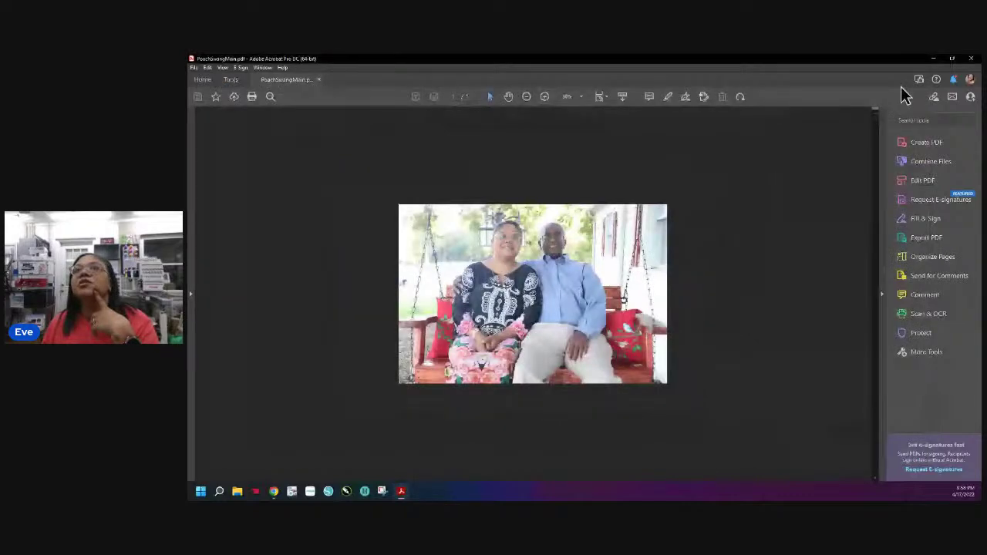
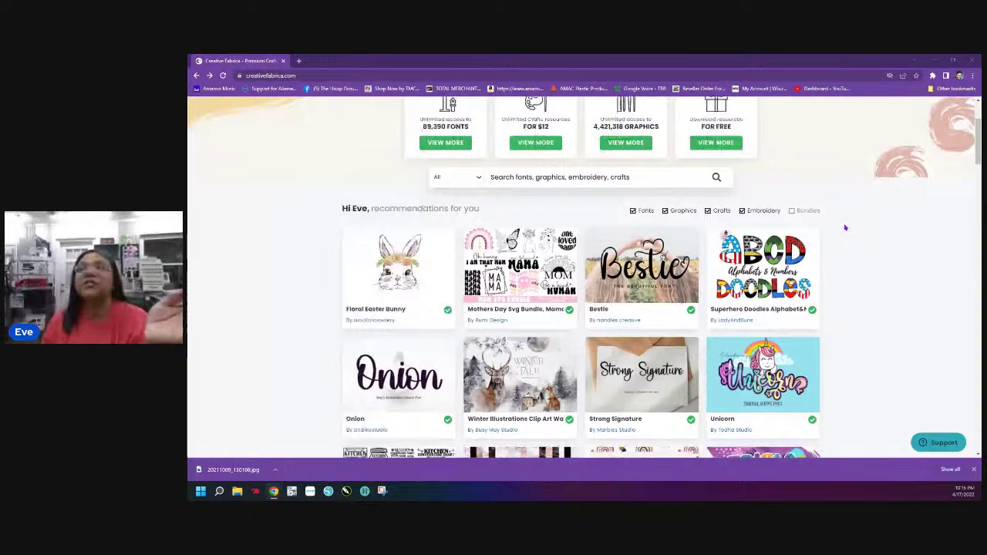
Step: Open the Creative Fabrica home page in an incognito browser window
scroll(845, 227, down, 10)
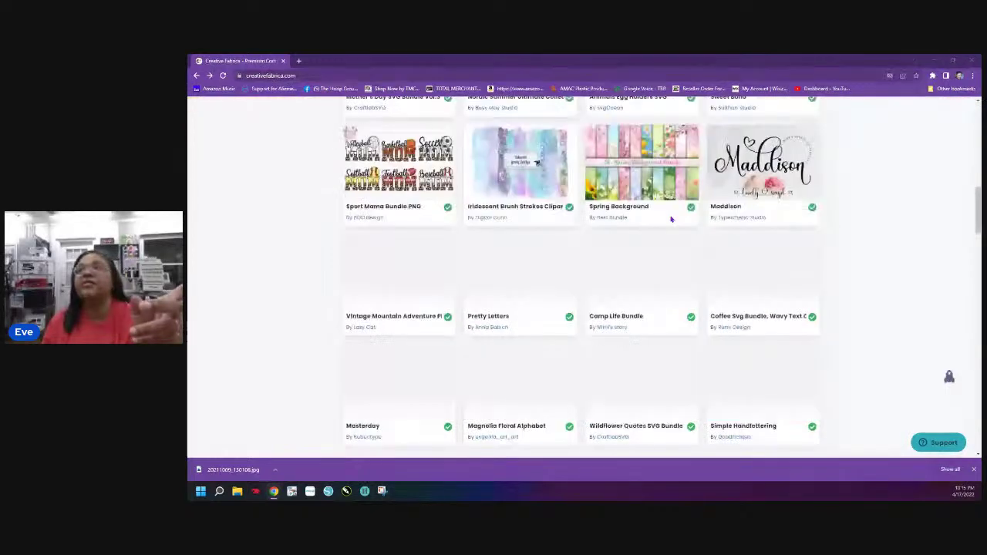
scroll(263, 216, up, 10)
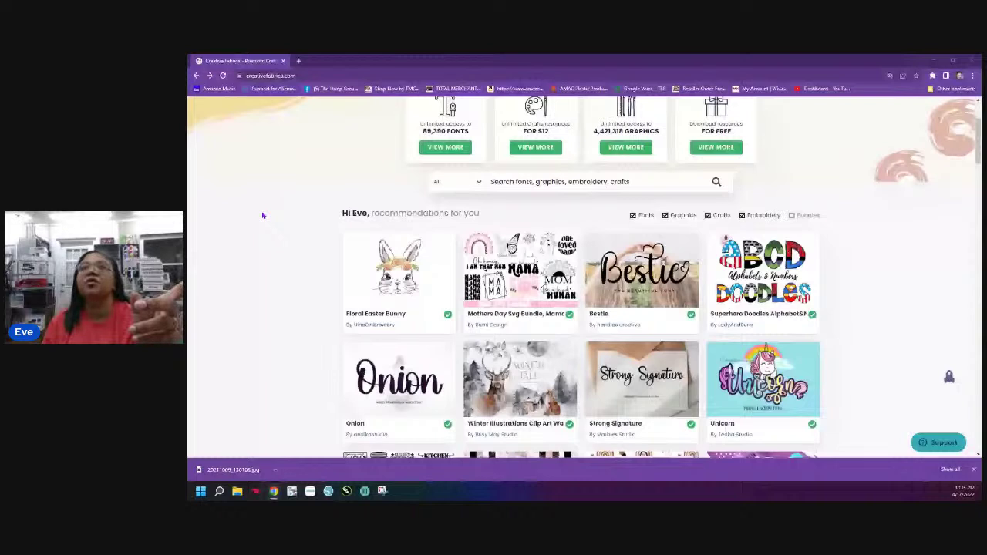
key(ctrl+shift+n)
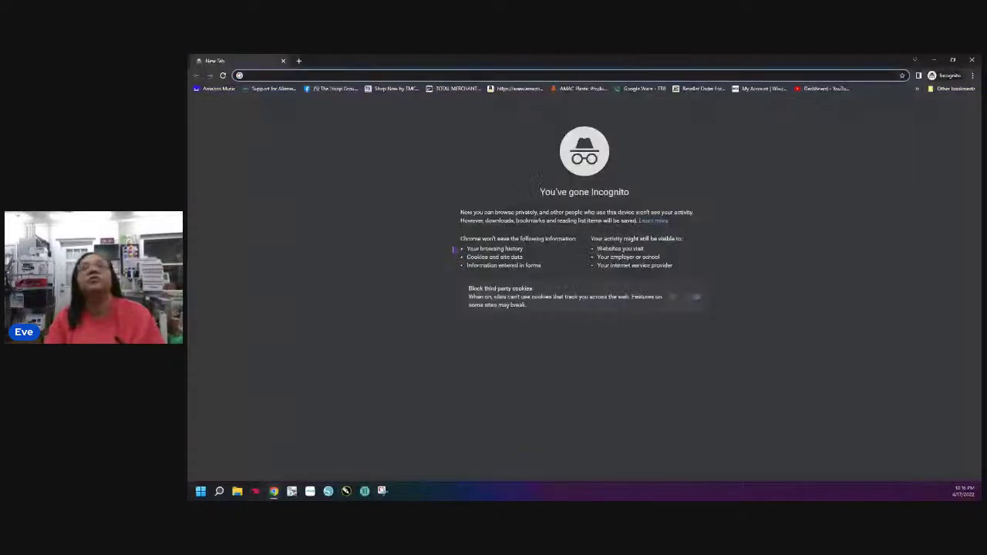
text(c)
key(BackSpace)
text(www.crea)
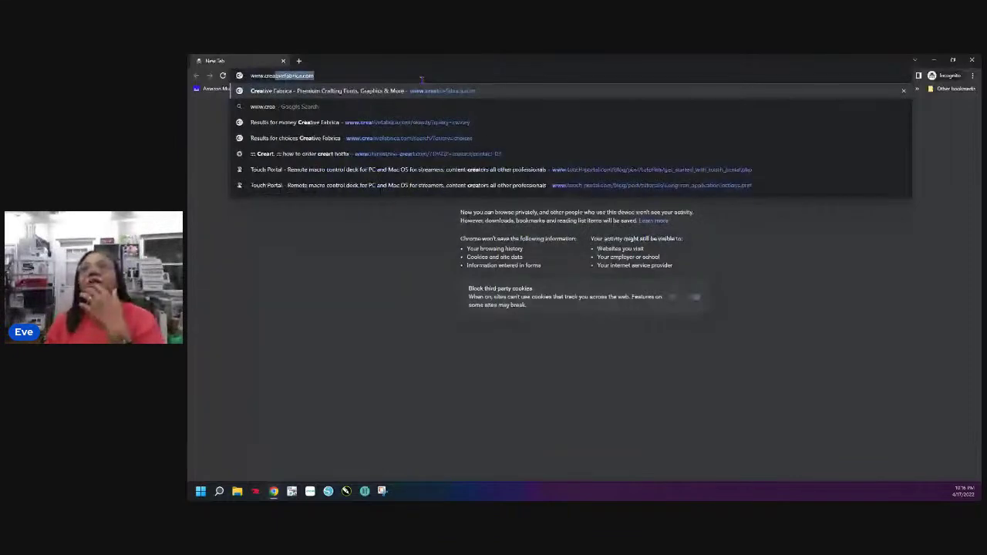
key(Return)
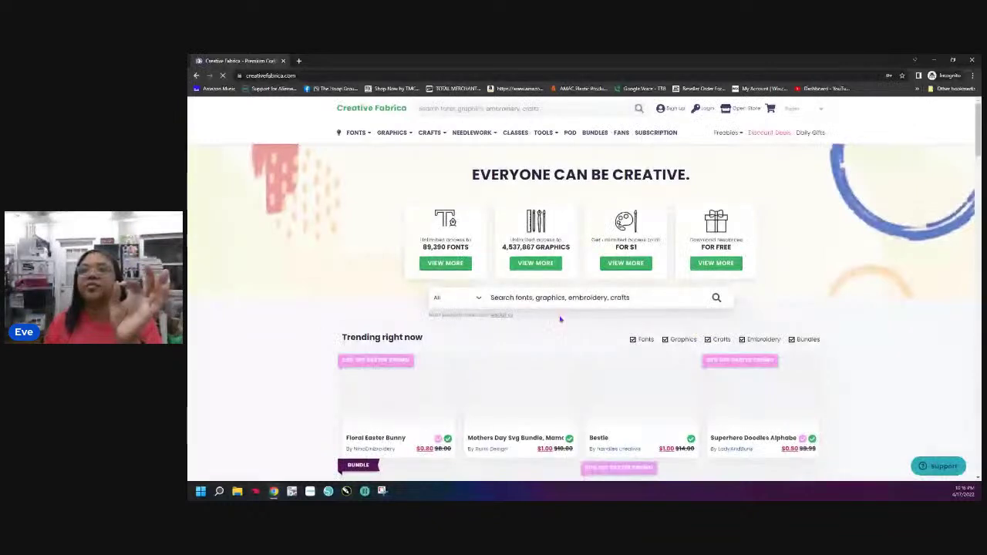
Step: Look through the prices and promotions of the trending designs offered to signed-out visitors on Creative Fabrica
scroll(567, 308, down, 3)
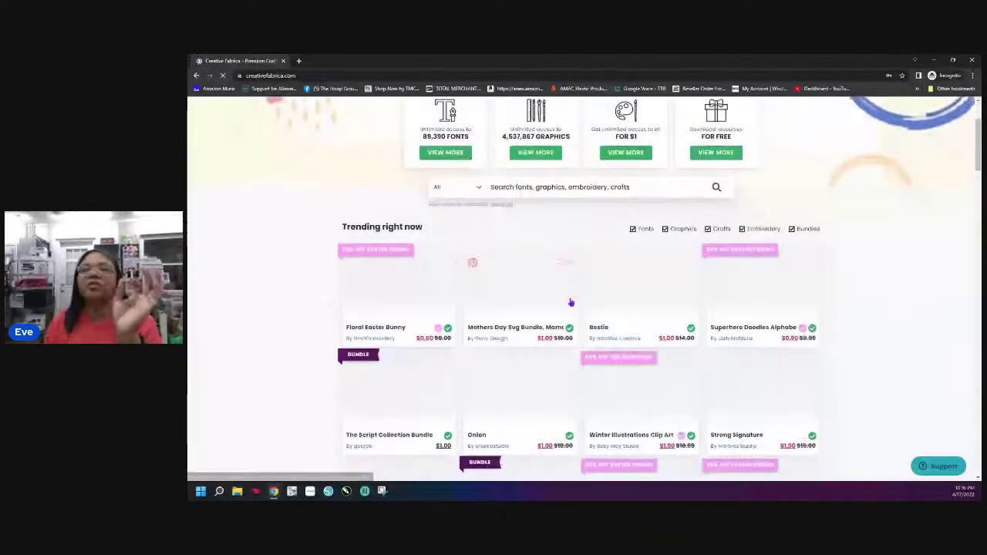
scroll(570, 303, down, 3)
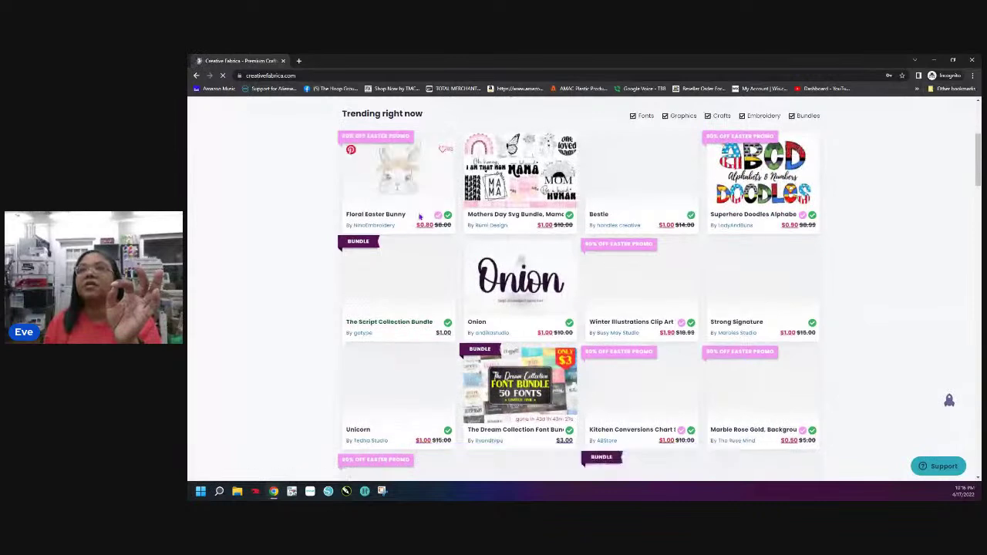
scroll(420, 217, down, 2)
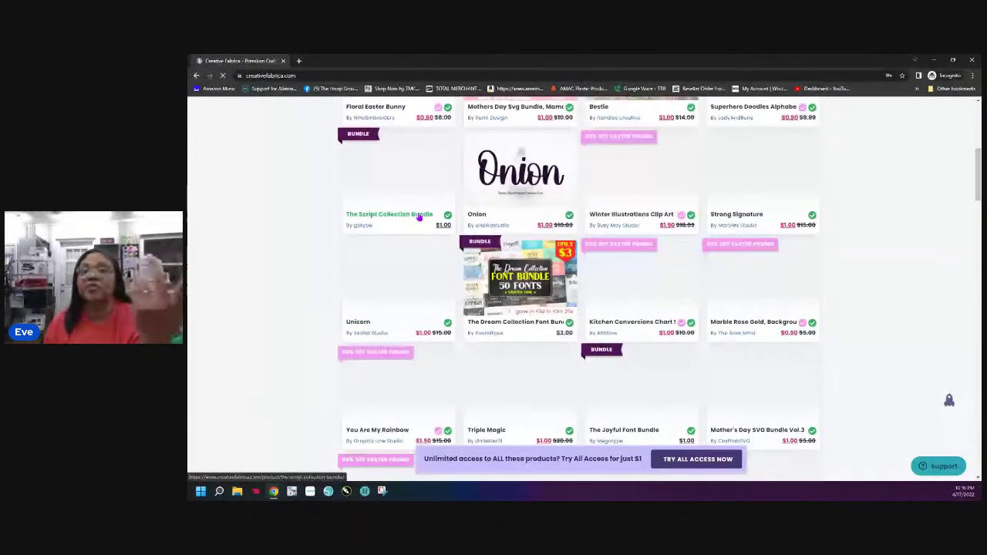
scroll(419, 217, down, 2)
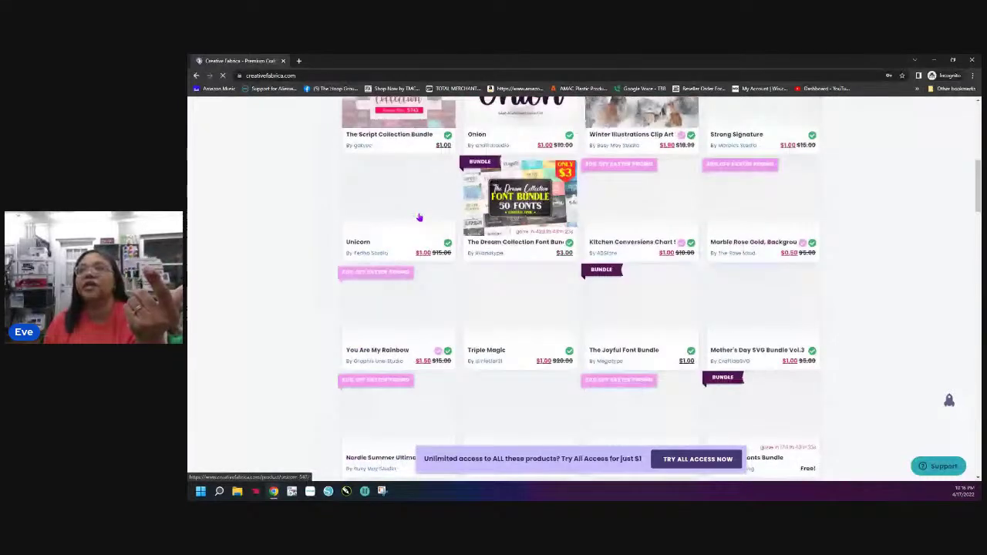
Step: Compare the discounted prices and bundle offers across the signed-out trending designs on Creative Fabrica, and close the incognito window
scroll(419, 217, up, 2)
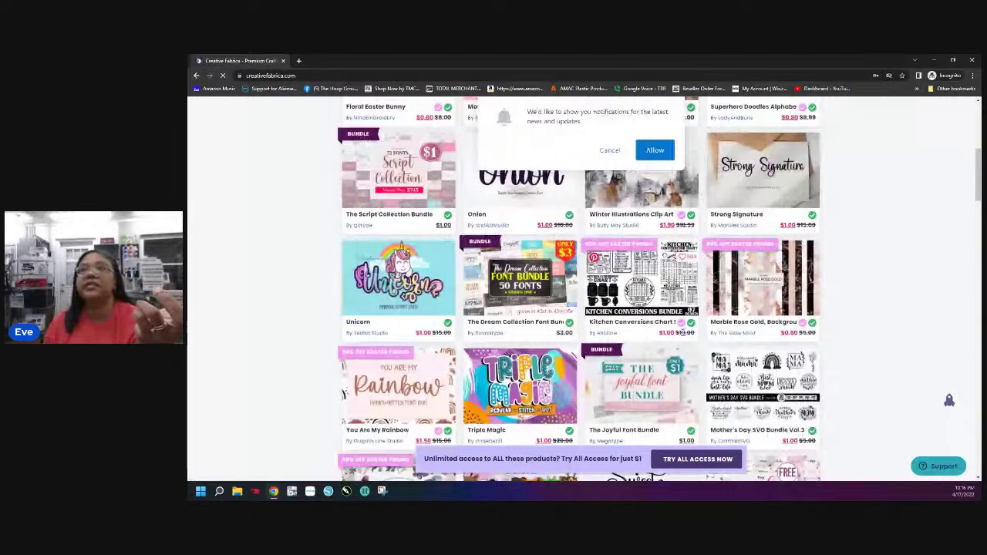
scroll(681, 332, up, 2)
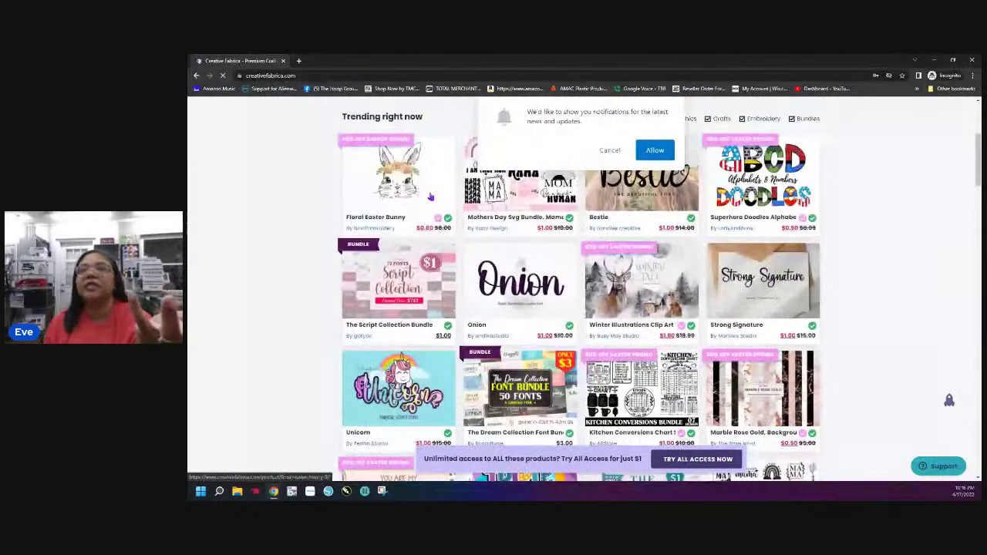
scroll(476, 267, down, 4)
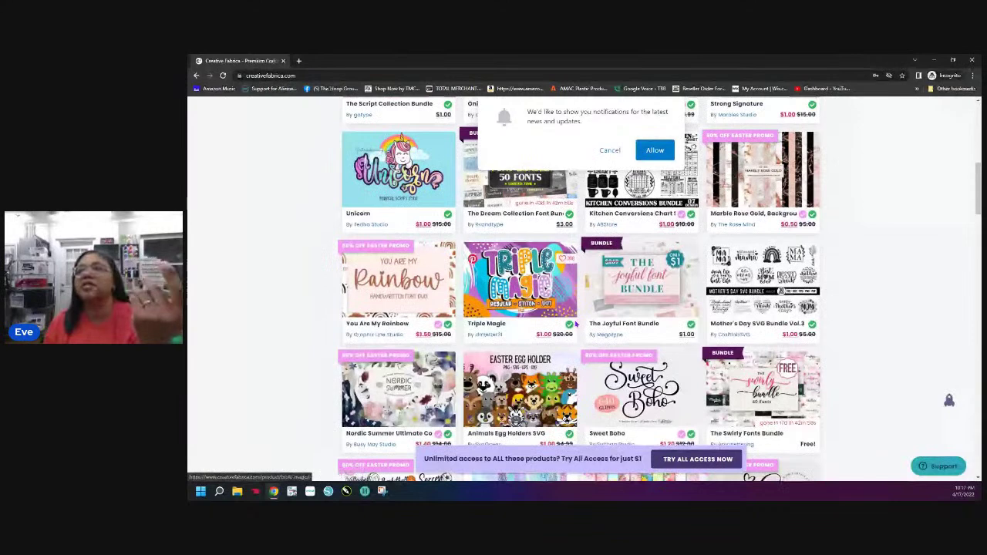
scroll(575, 324, down, 3)
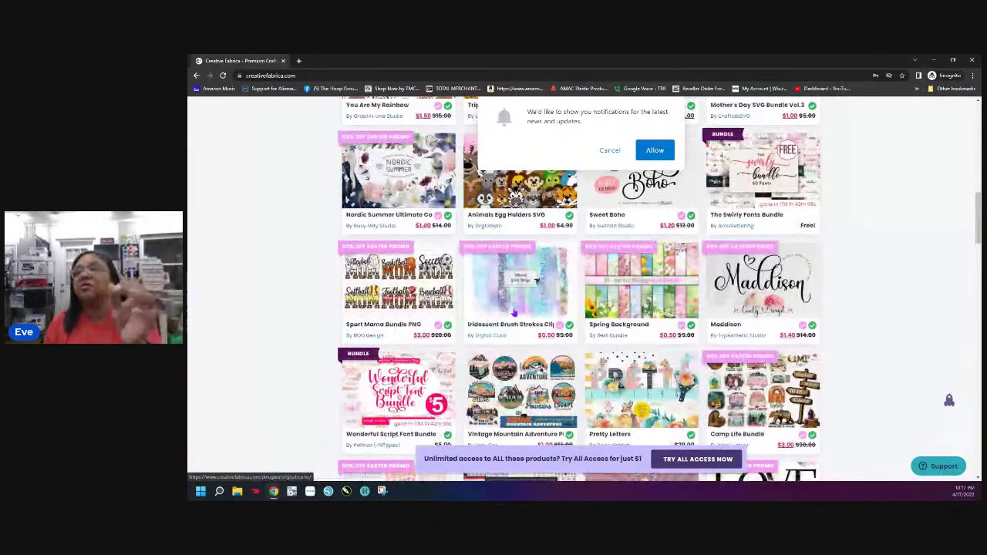
scroll(515, 312, down, 2)
scroll(570, 369, down, 2)
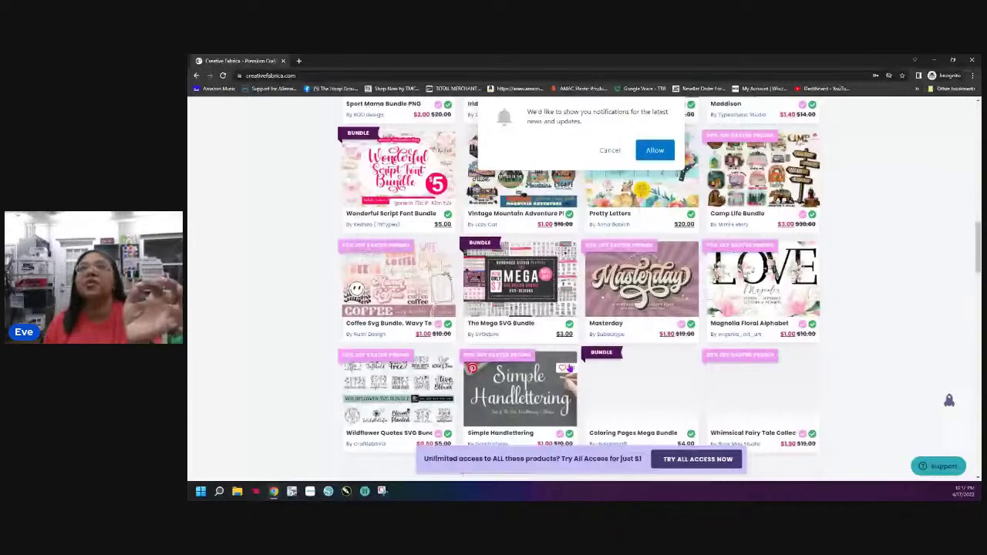
scroll(463, 270, up, 5)
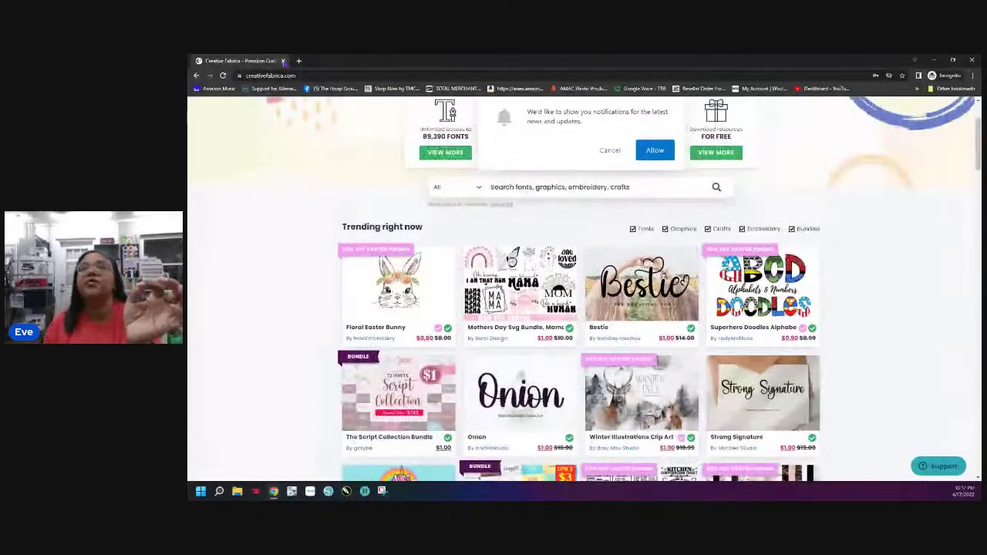
click(298, 60)
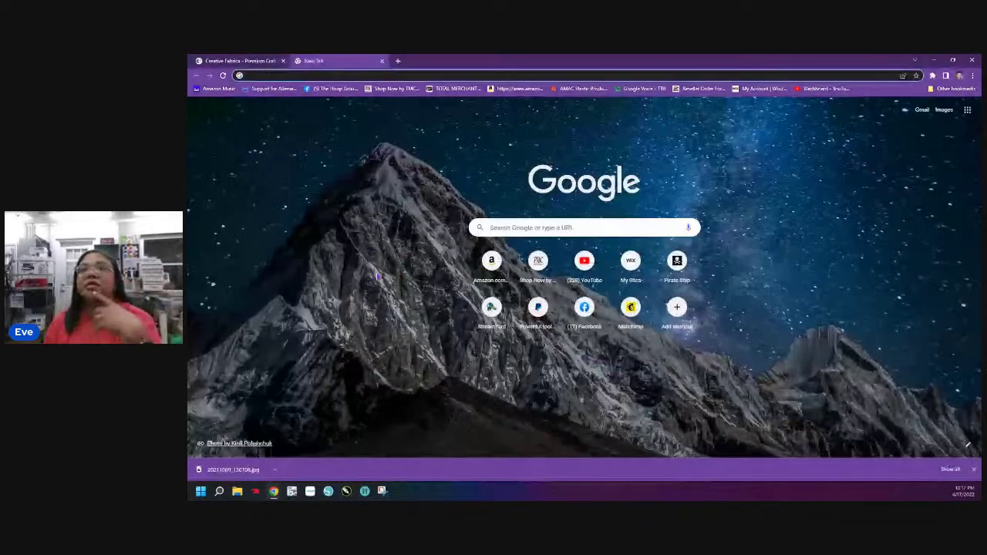
Step: Look through the recommended designs on the signed-in Creative Fabrica home page and open the Country Kitchen font page
key(ctrl+shift+Tab)
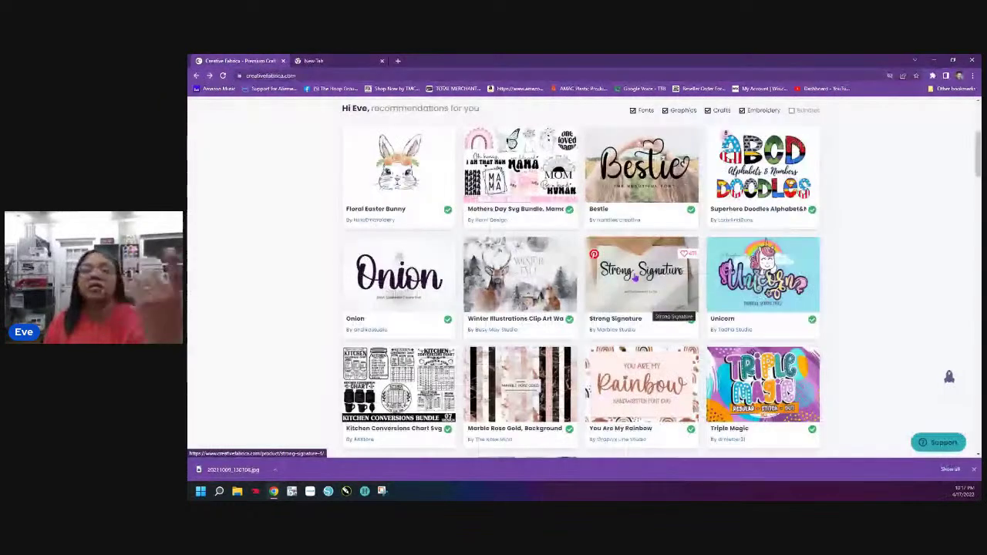
scroll(634, 281, down, 5)
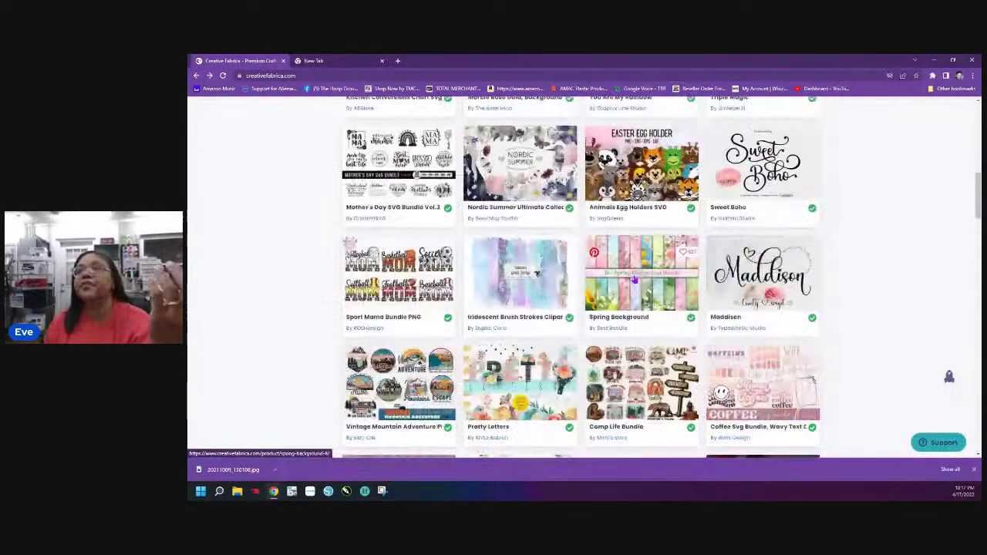
scroll(634, 281, down, 10)
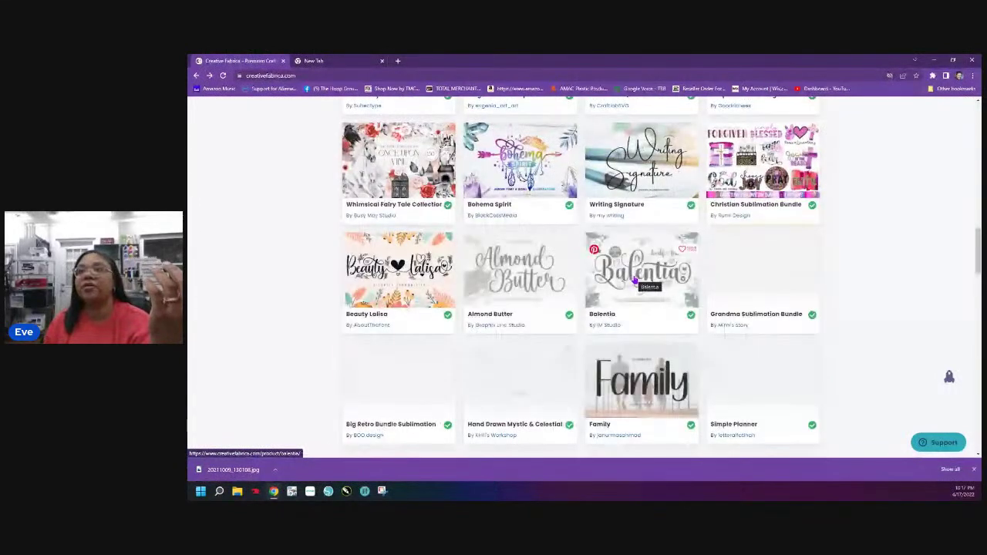
scroll(634, 281, down, 2)
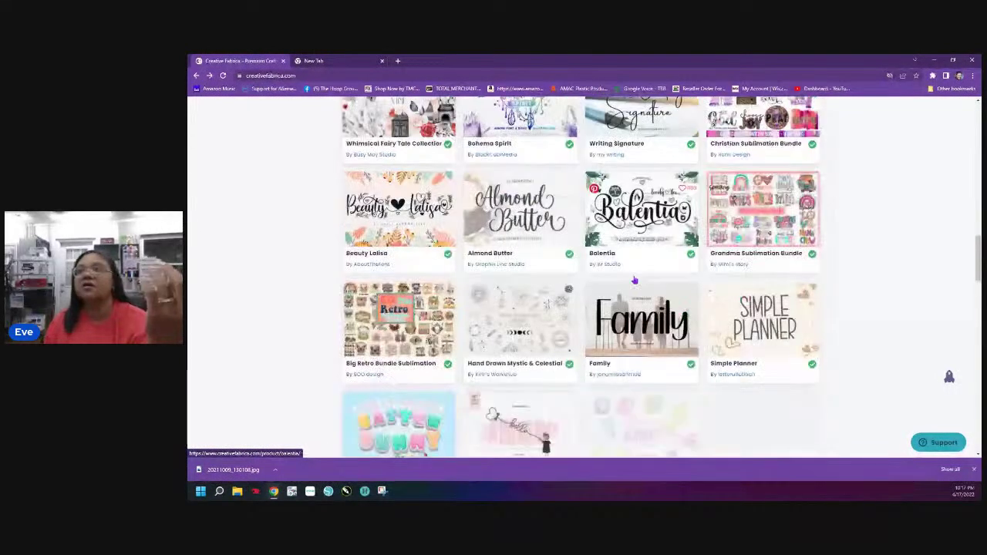
scroll(634, 281, down, 3)
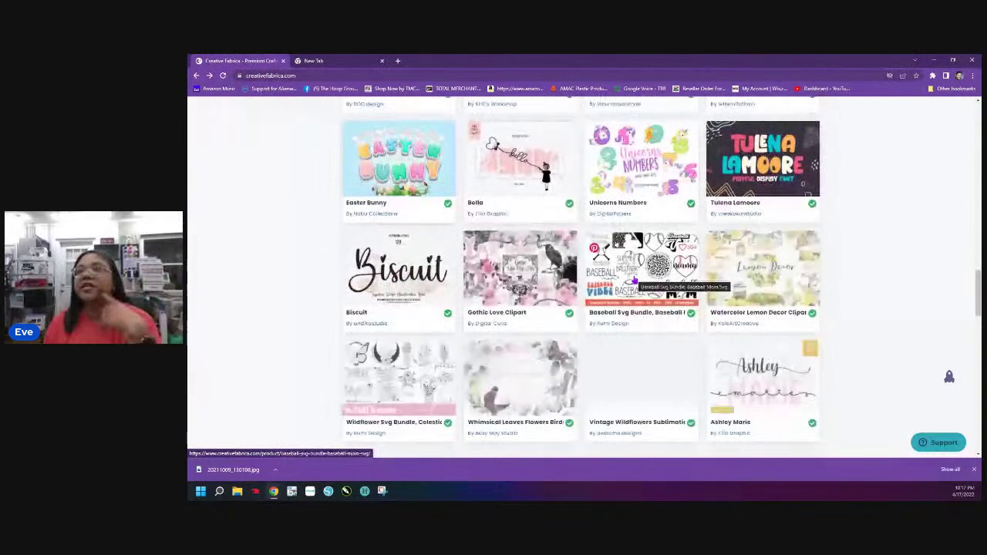
scroll(634, 280, down, 2)
scroll(634, 281, down, 3)
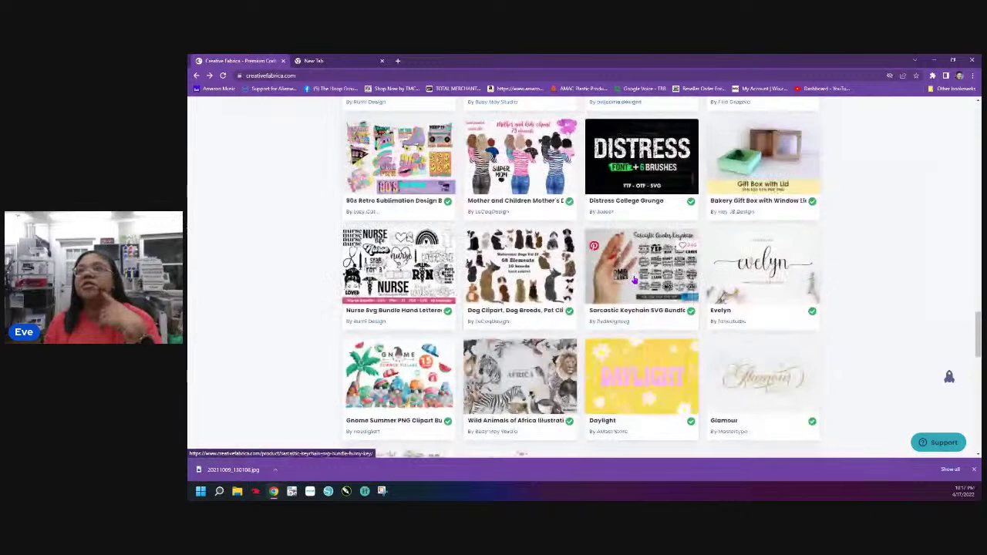
scroll(634, 281, down, 3)
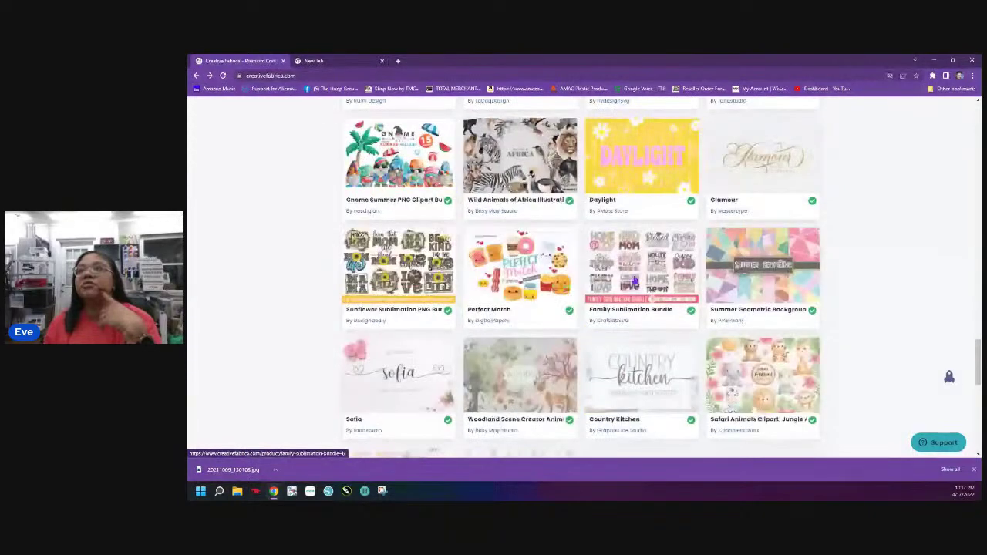
scroll(641, 277, down, 2)
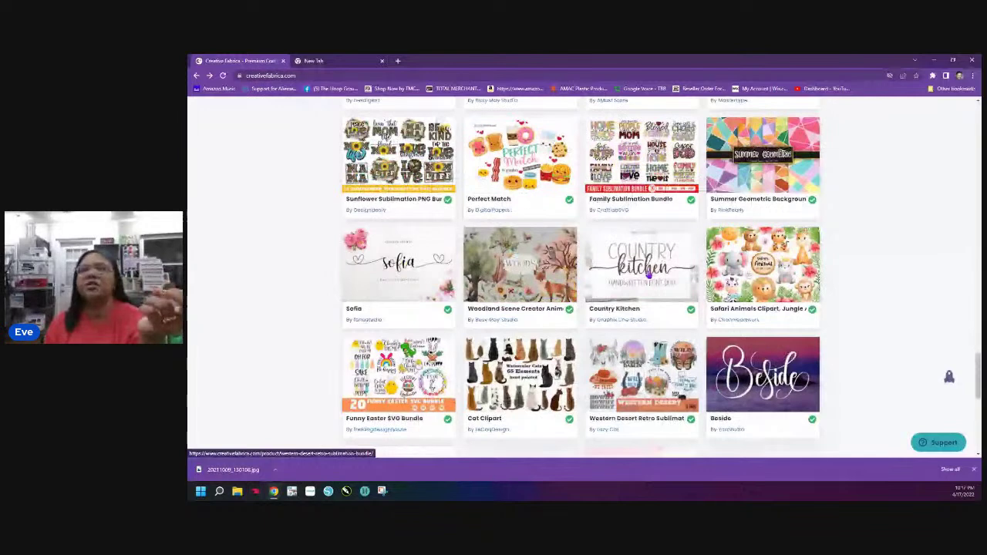
click(649, 273)
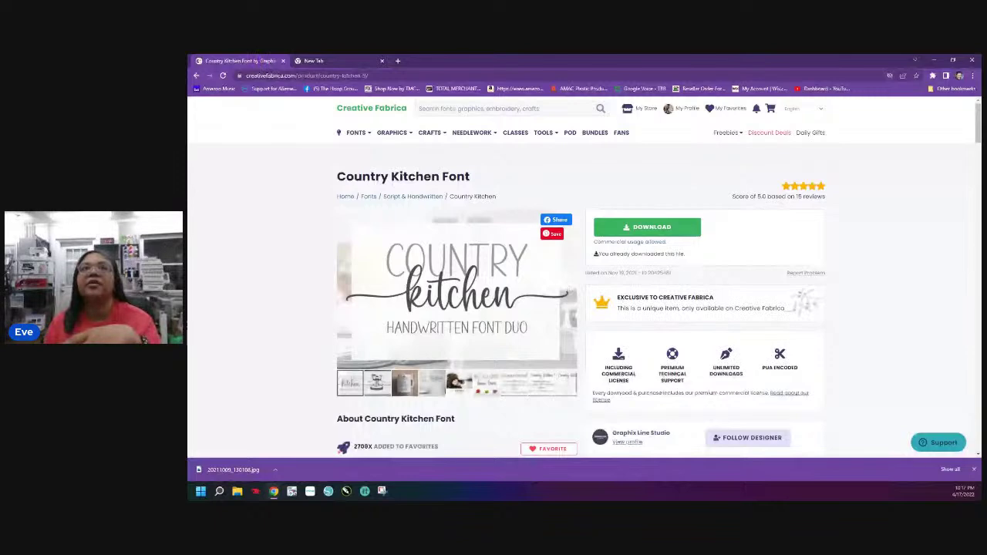
Step: Close the Country Kitchen page and the remaining empty browser tab, and switch to Photoshop
click(282, 60)
click(284, 73)
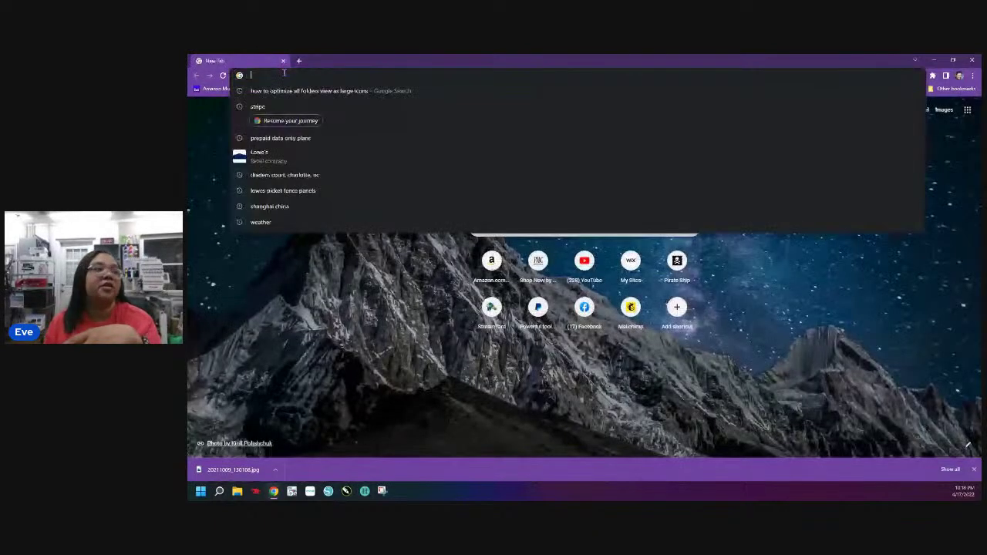
click(283, 60)
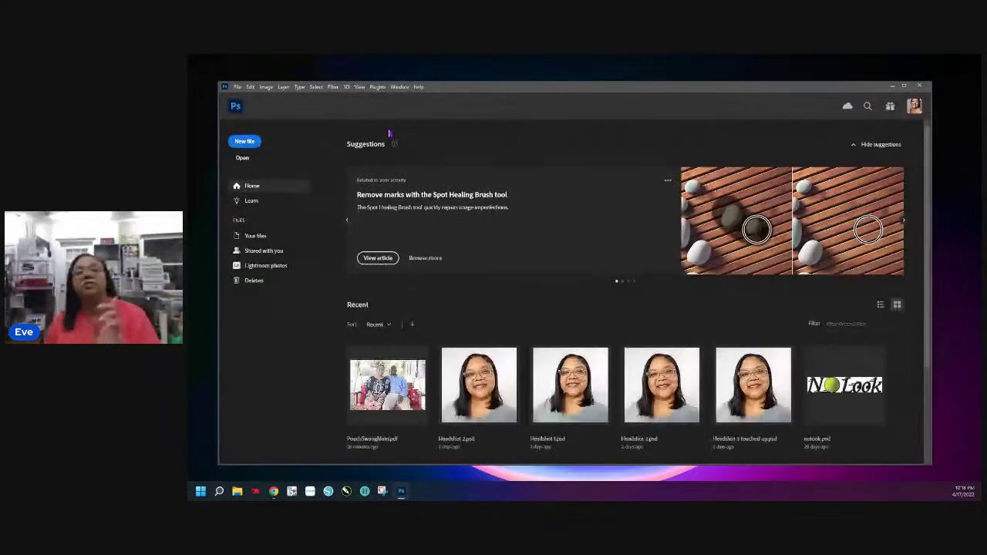
Step: Create a blank landscape document 18 inches wide and 4 inches high at 300 pixels per inch, and close it
click(247, 143)
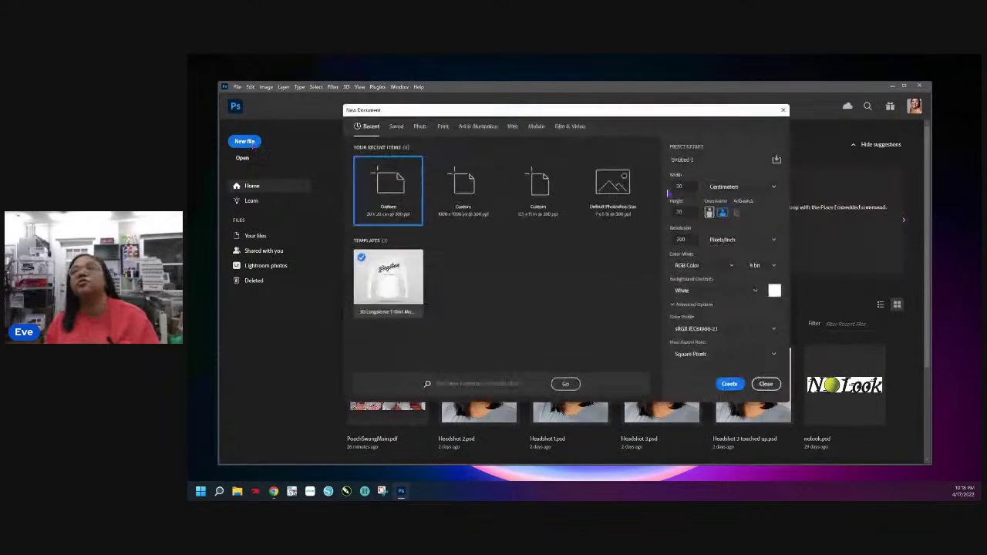
double_click(682, 186)
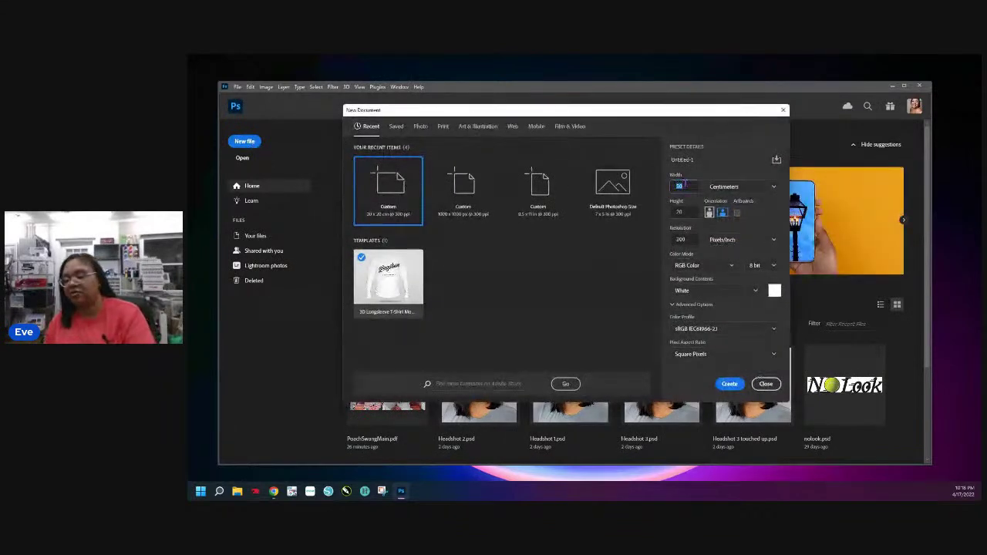
text(18)
click(712, 187)
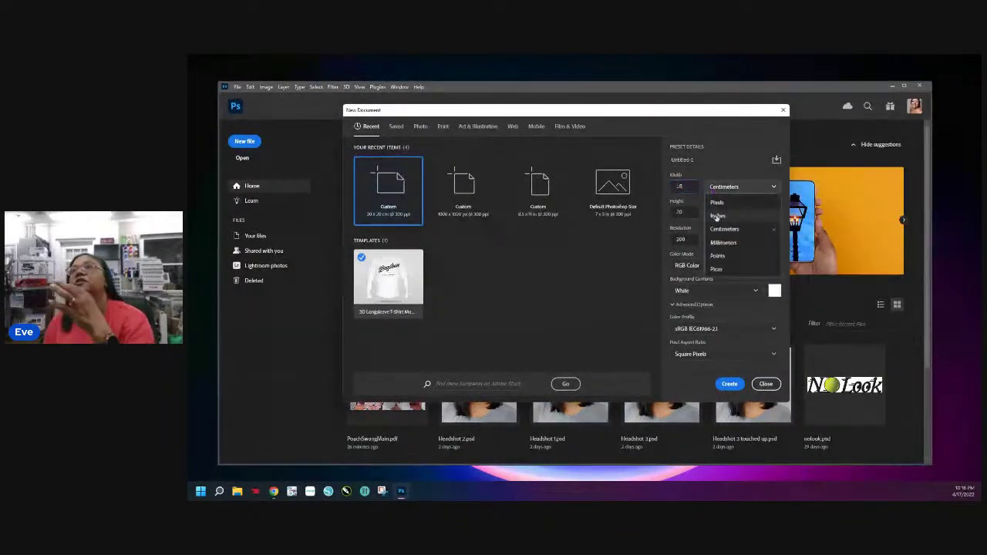
click(717, 216)
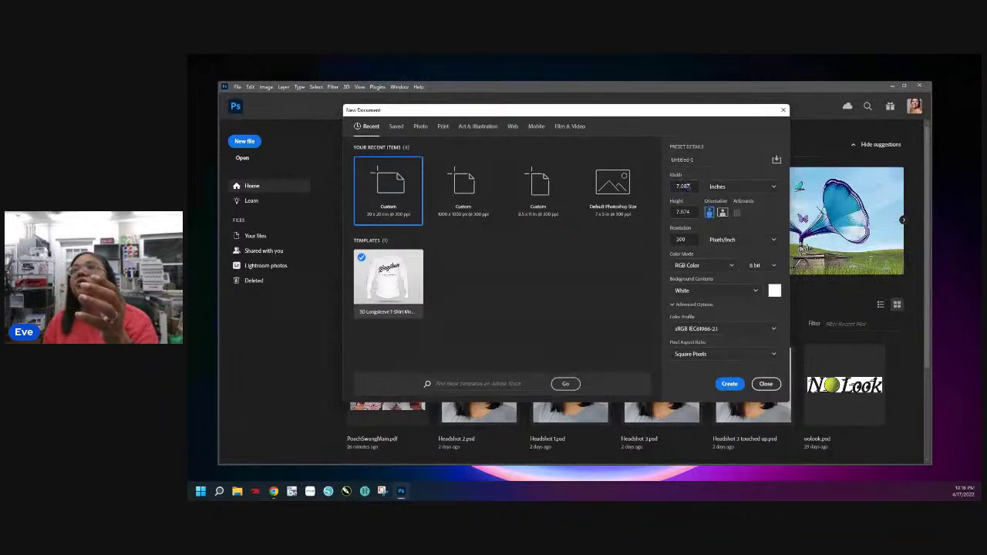
double_click(683, 185)
text(18)
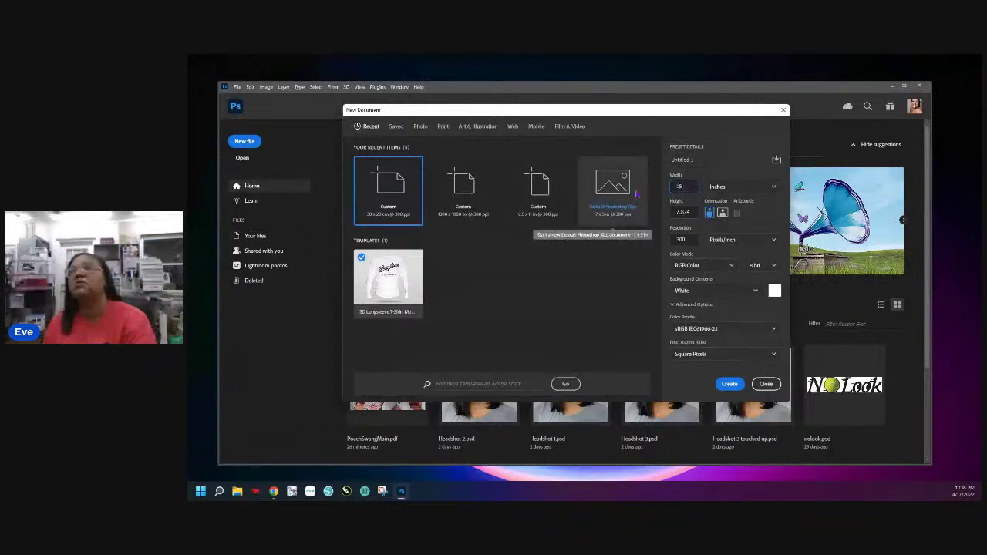
click(717, 213)
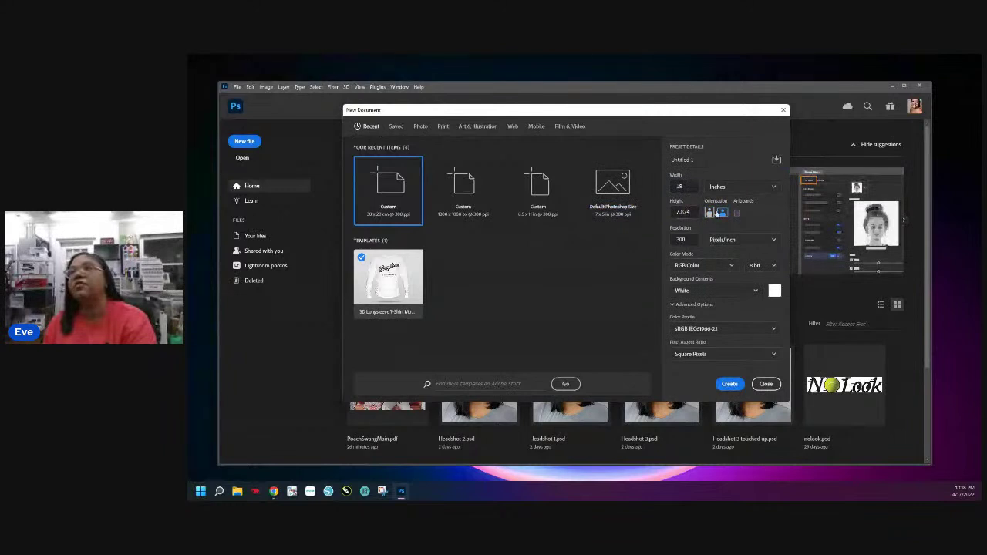
double_click(683, 212)
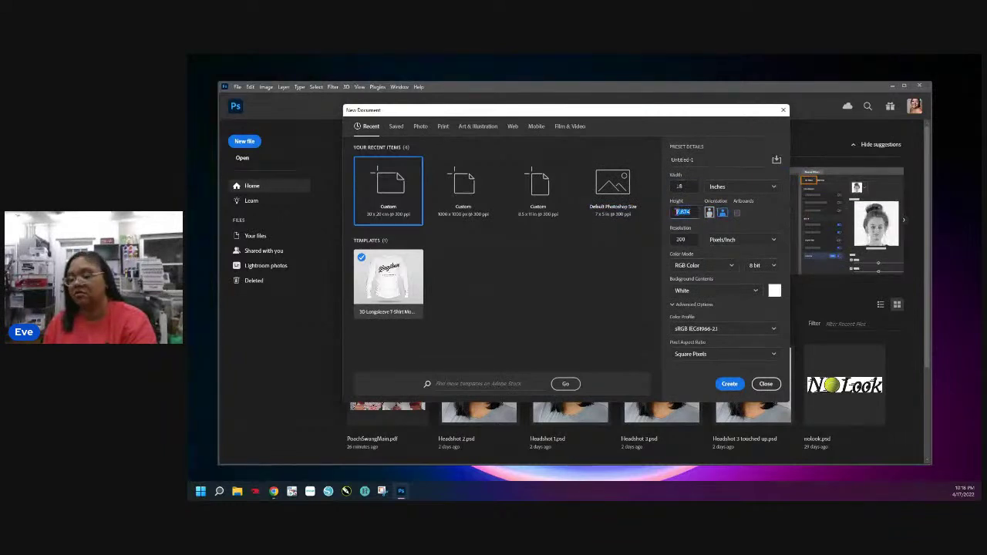
text(1)
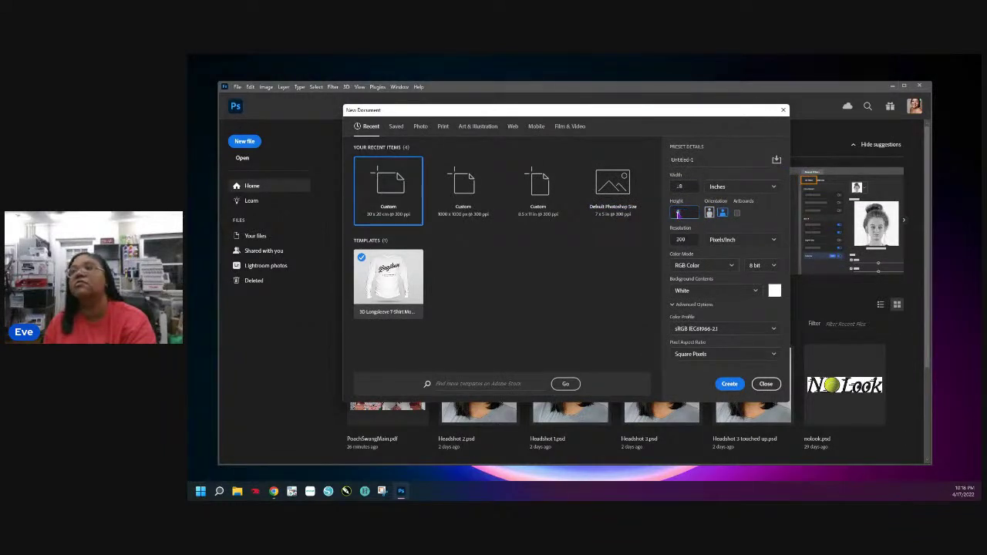
text(4)
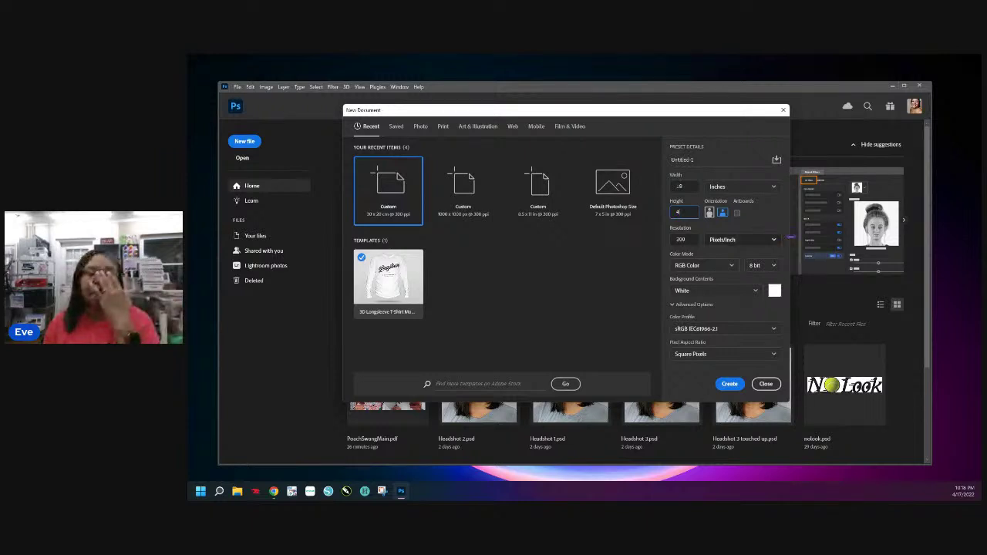
key(Return)
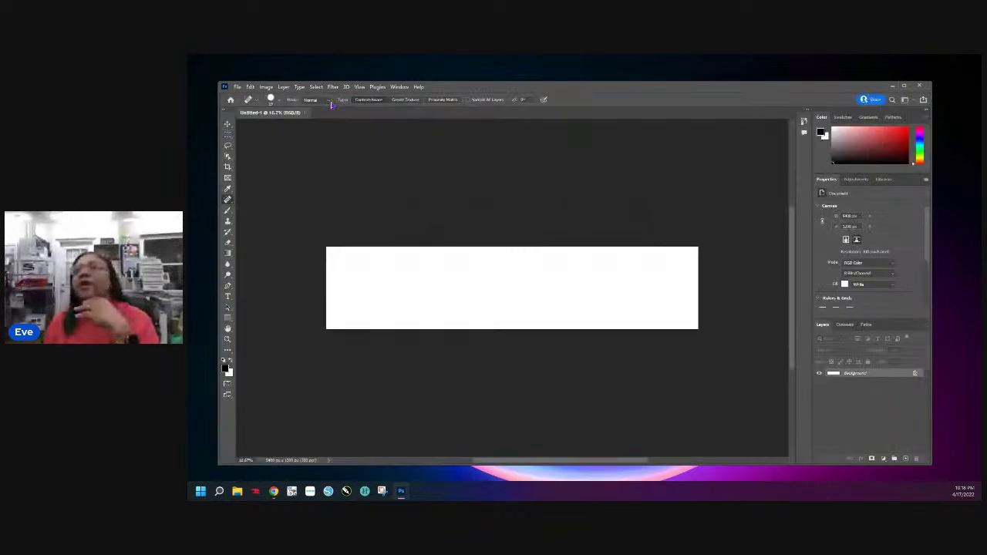
click(306, 112)
Step: Create a blank landscape document 19 inches wide and 4.5 inches high at 300 pixels per inch
click(237, 86)
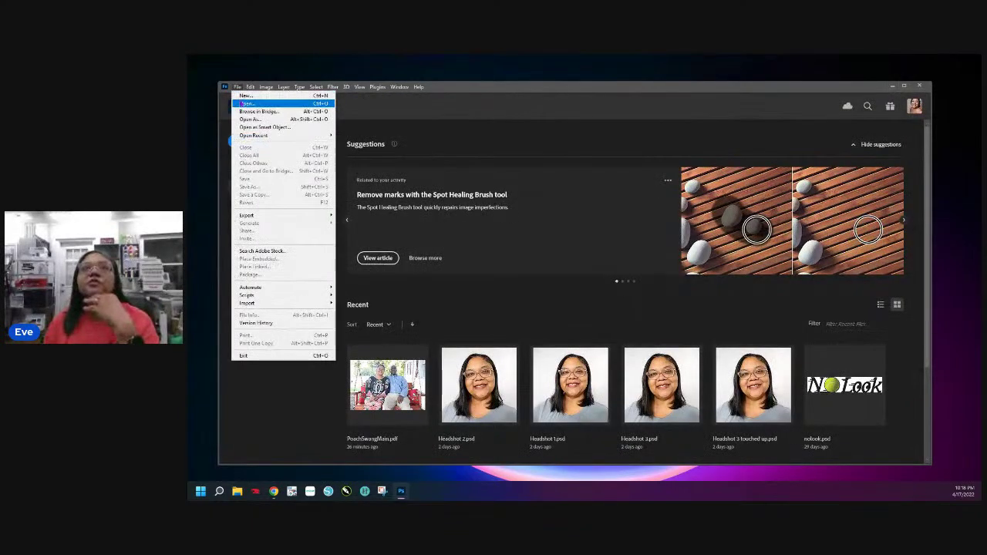
click(243, 96)
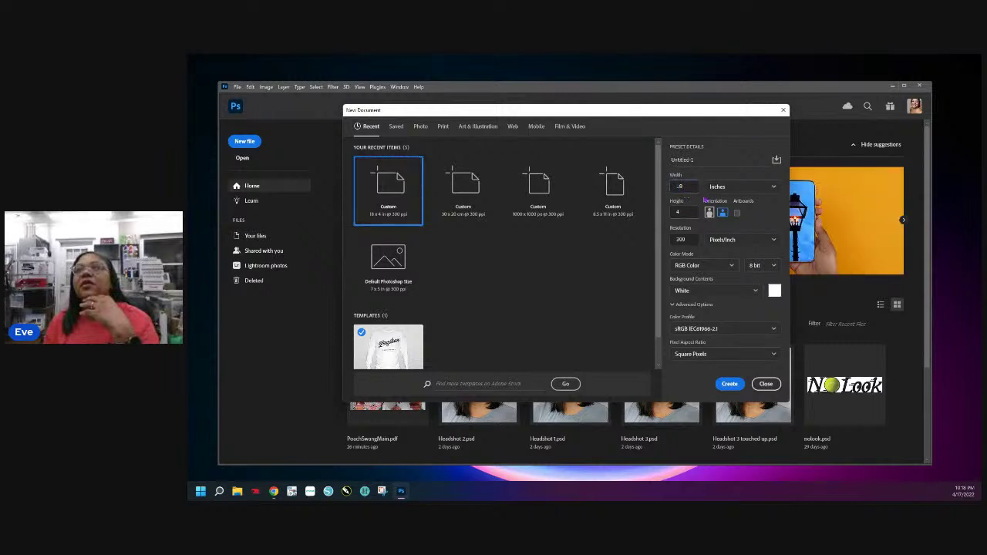
text(11.9)
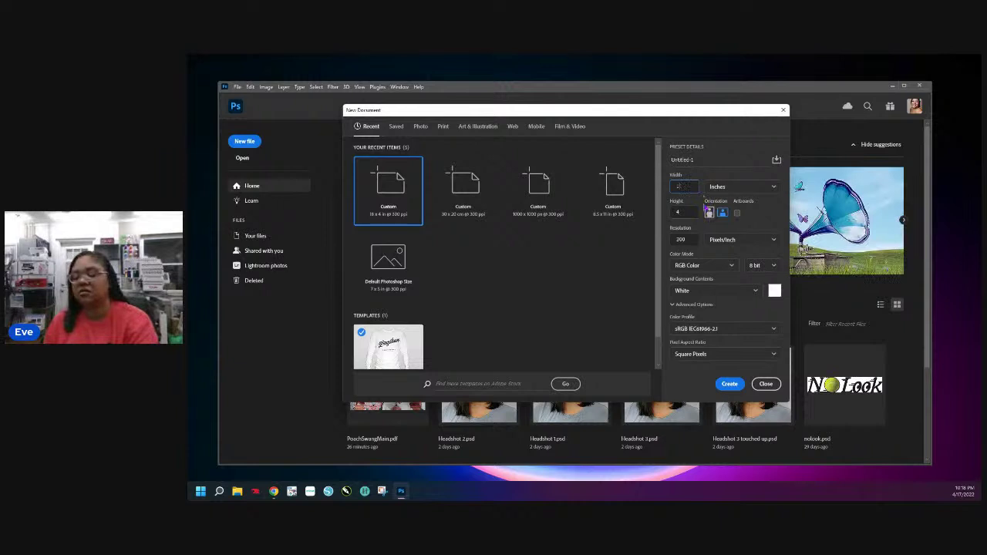
click(685, 213)
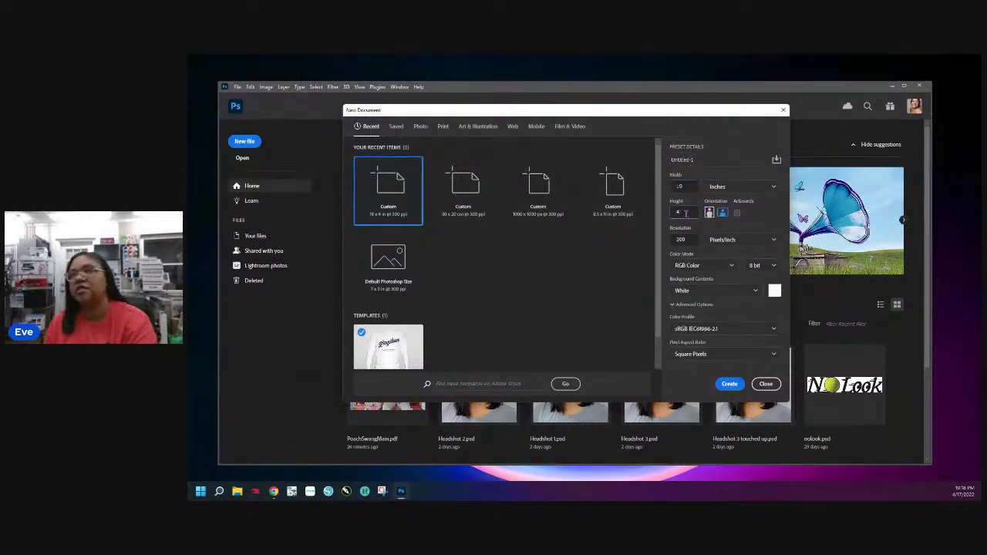
text(4.5)
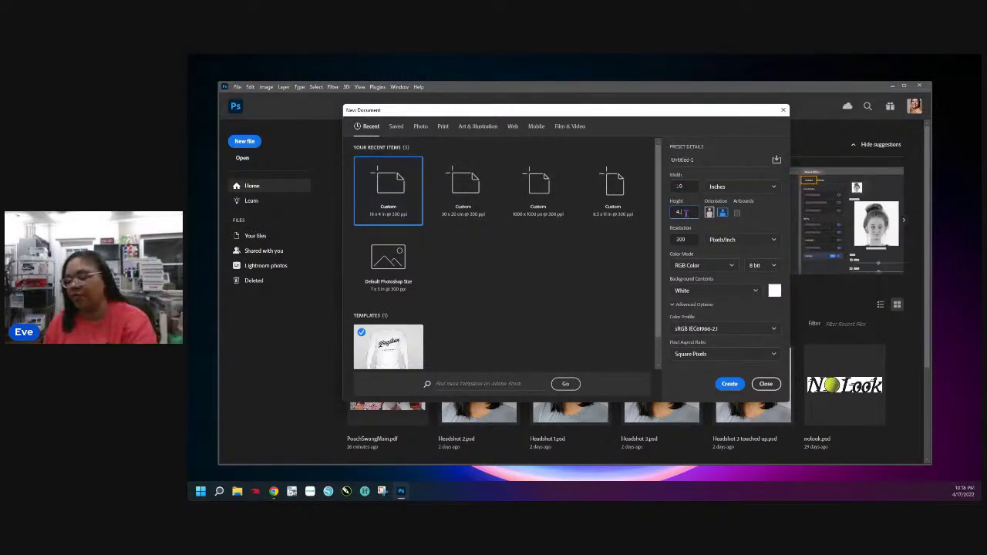
click(731, 385)
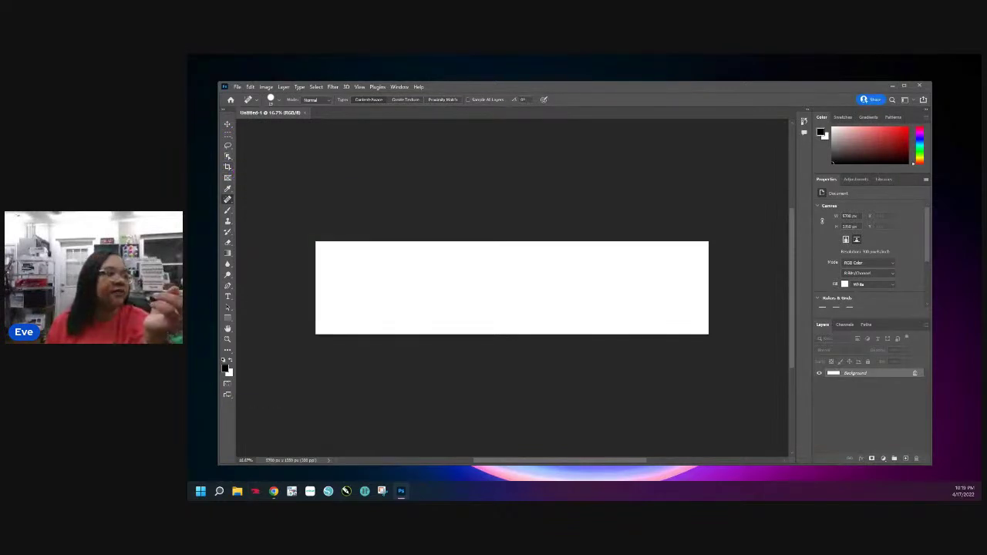
key(super+e)
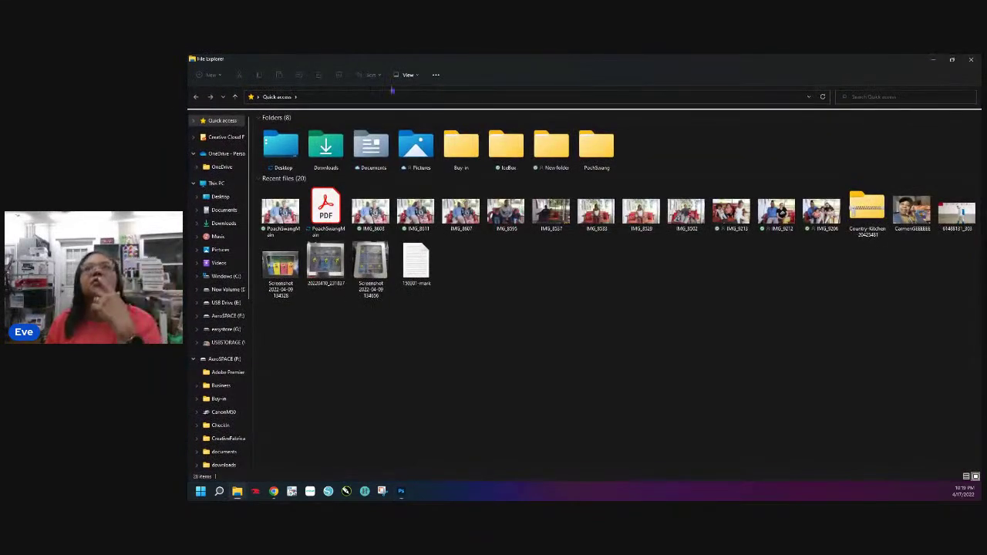
drag(452, 73, 188, 158)
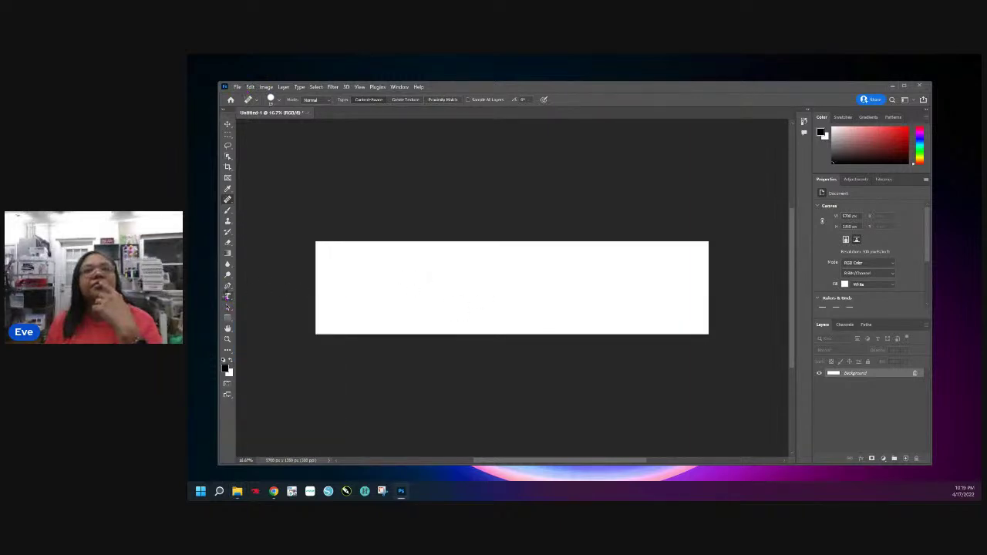
Step: Add the horizontal text FAMILY in the upper part of the blank banner
click(227, 298)
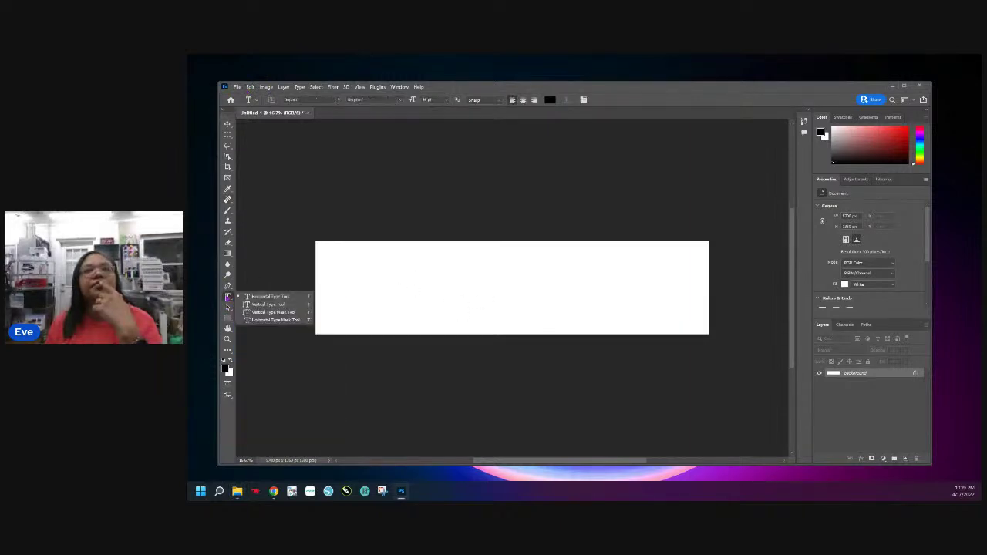
click(270, 297)
click(405, 275)
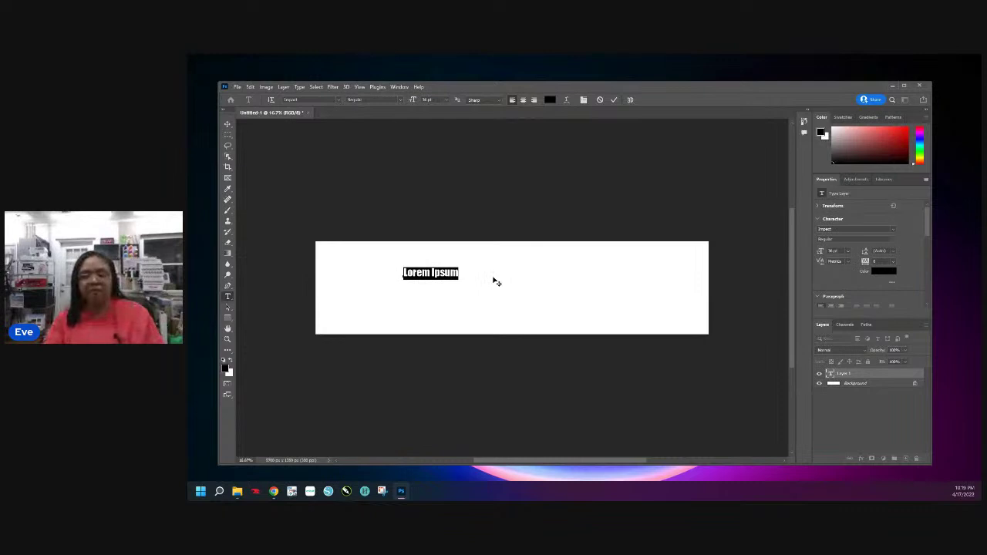
text(FAMI)
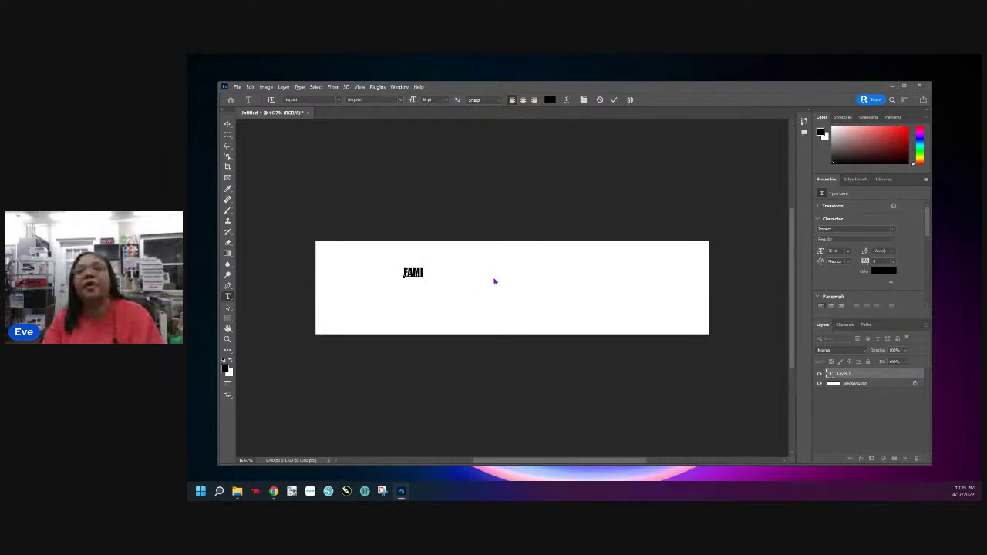
text(KL)
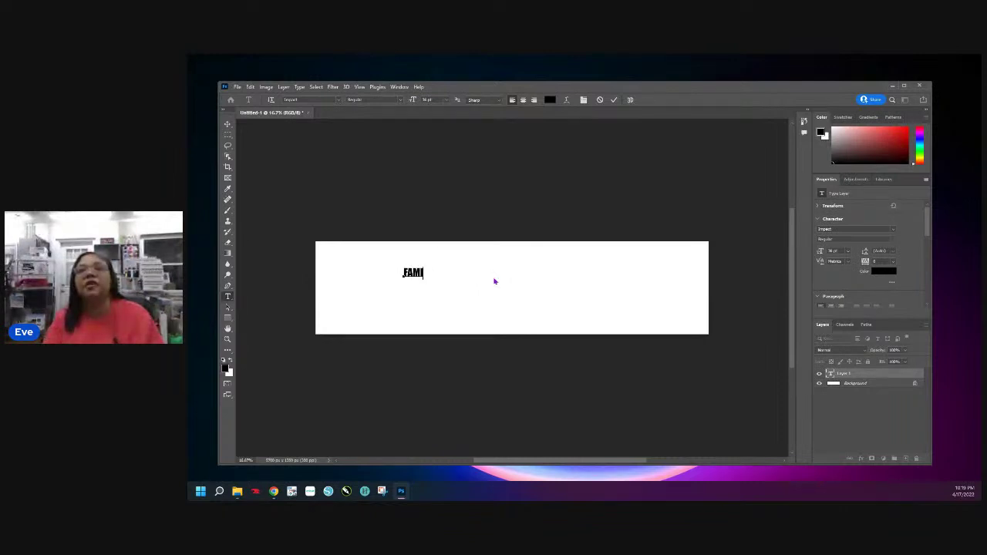
text(Y)
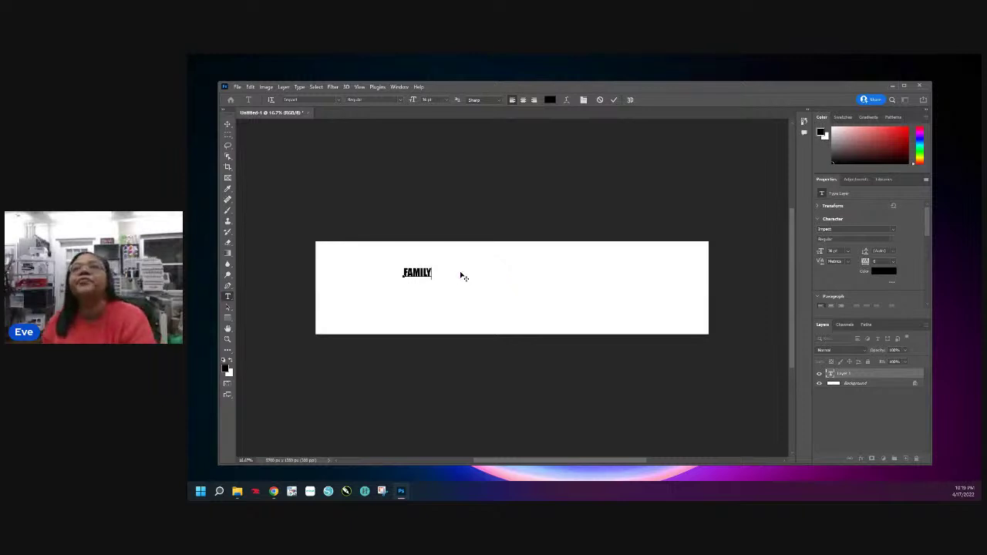
Step: Change the font of the whole word FAMILY to Country
drag(432, 273, 394, 273)
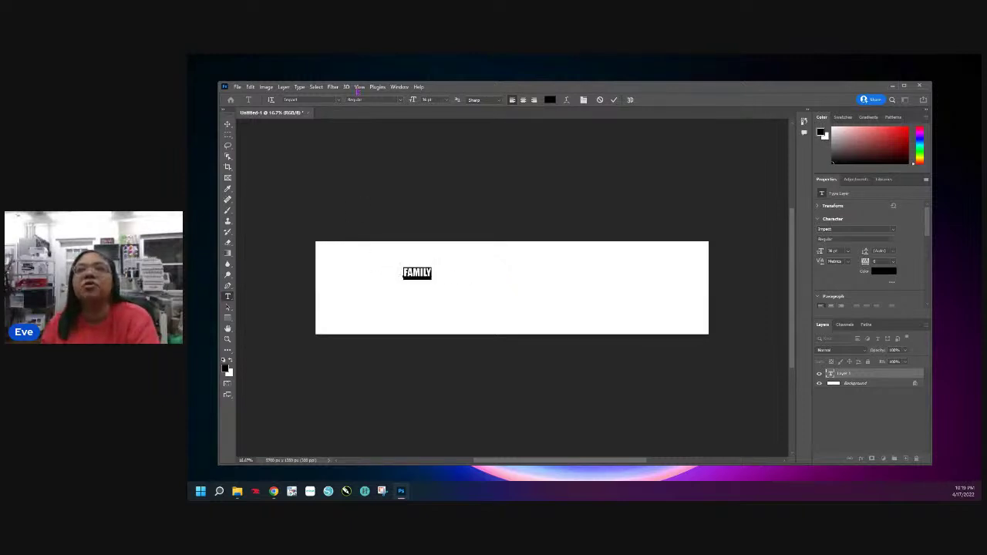
click(341, 102)
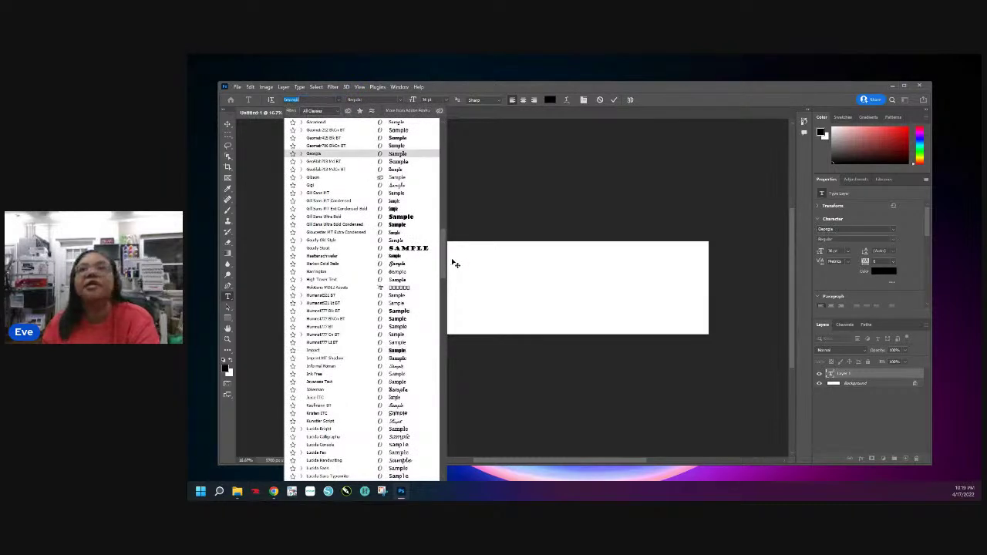
drag(445, 267, 445, 195)
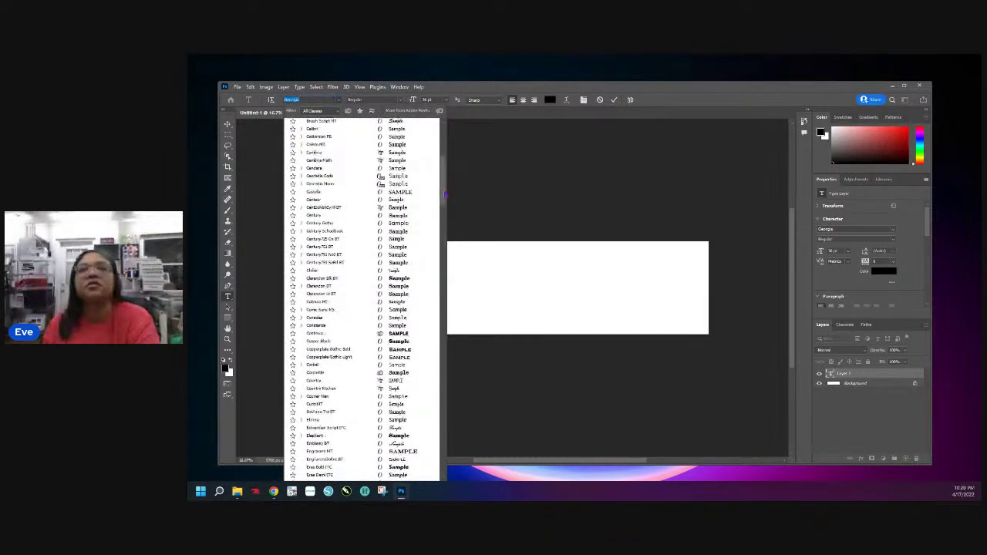
click(347, 380)
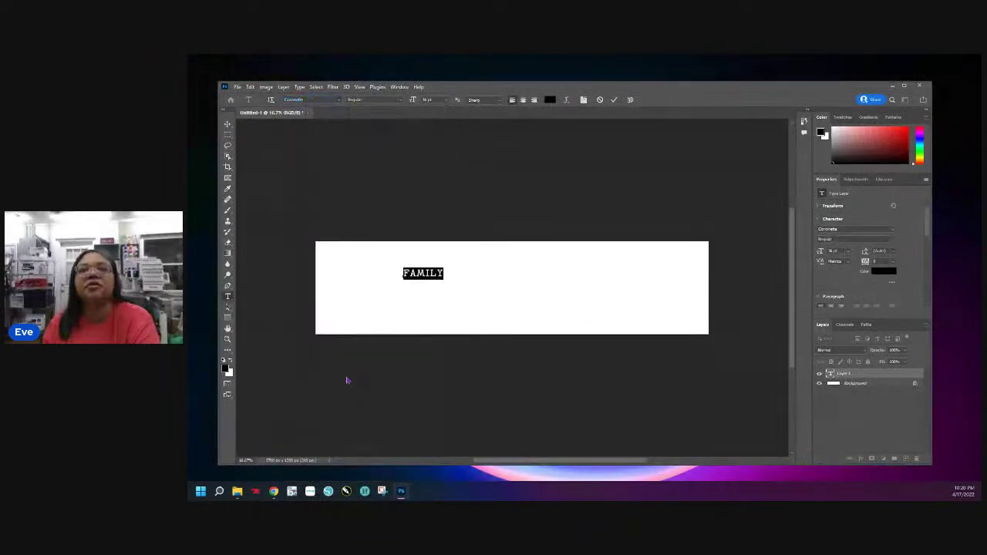
click(339, 102)
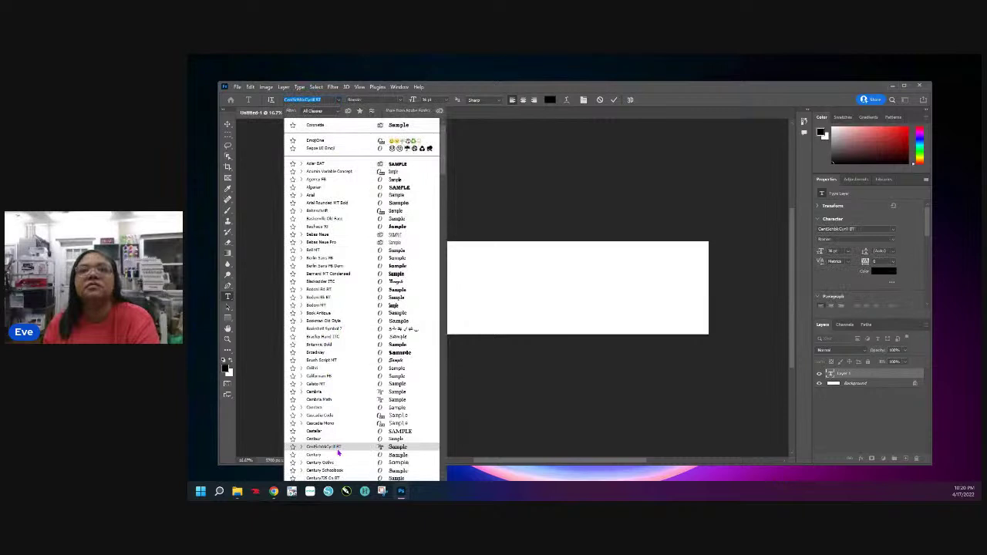
scroll(338, 448, down, 2)
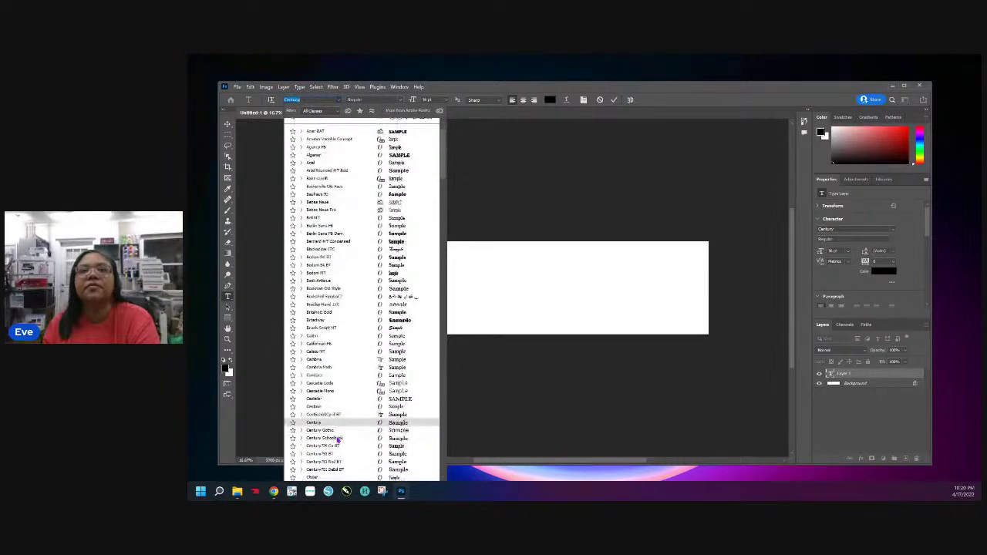
scroll(338, 439, down, 2)
scroll(340, 341, down, 2)
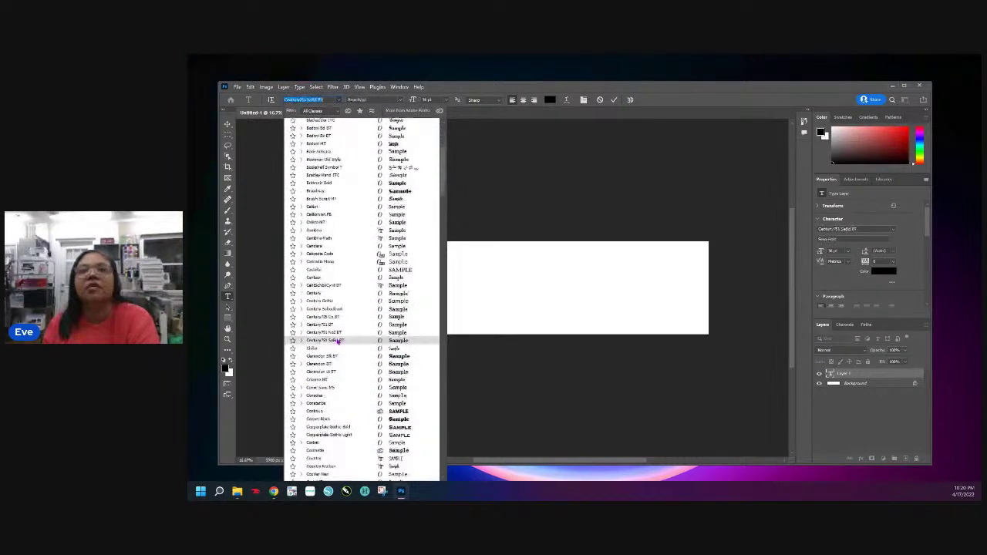
click(338, 420)
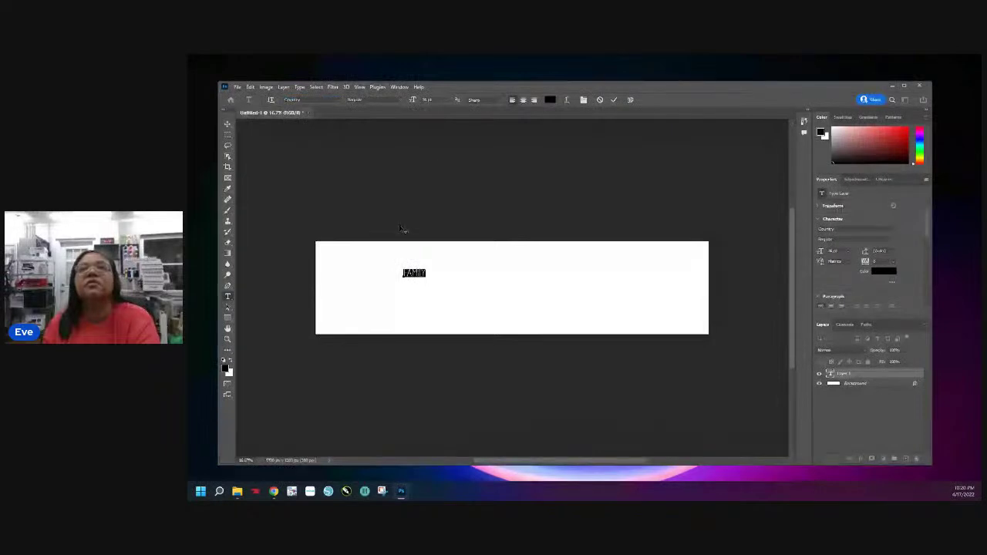
Step: Set the FAMILY text's size to 72 pt and commit the text
click(446, 101)
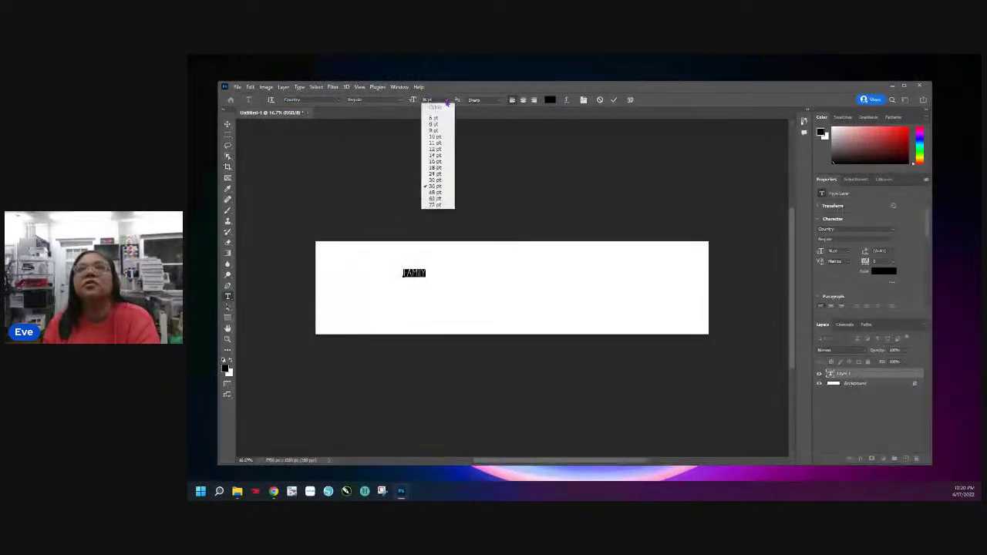
click(436, 205)
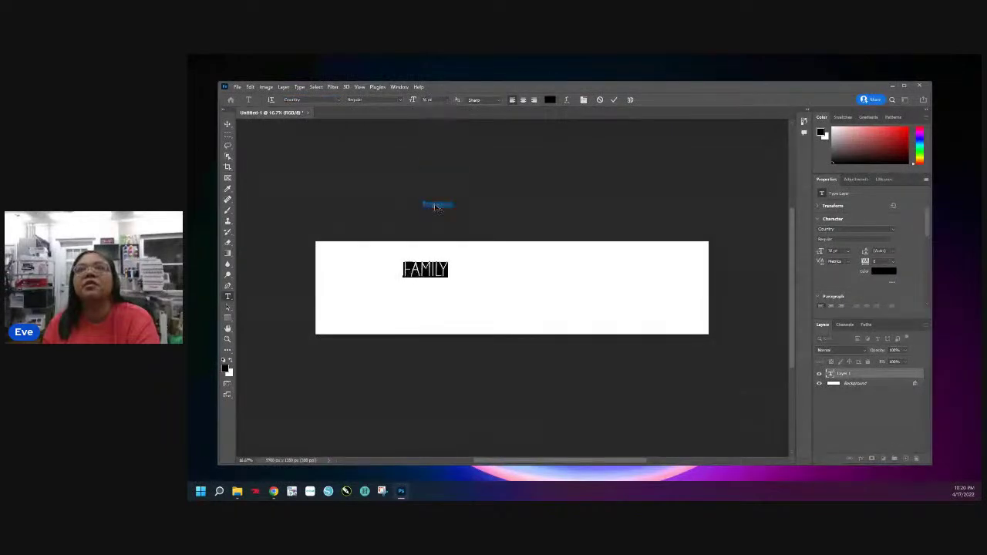
click(611, 101)
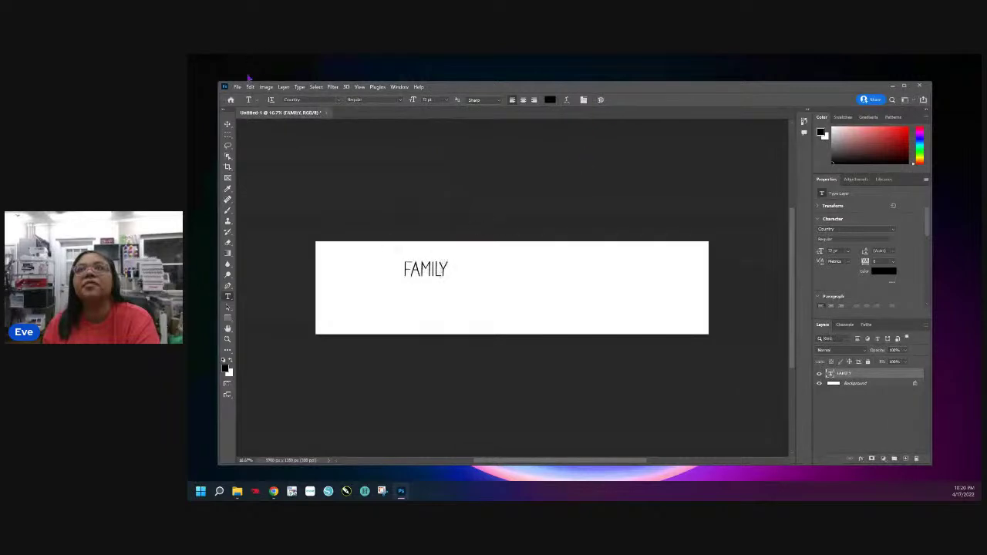
click(236, 128)
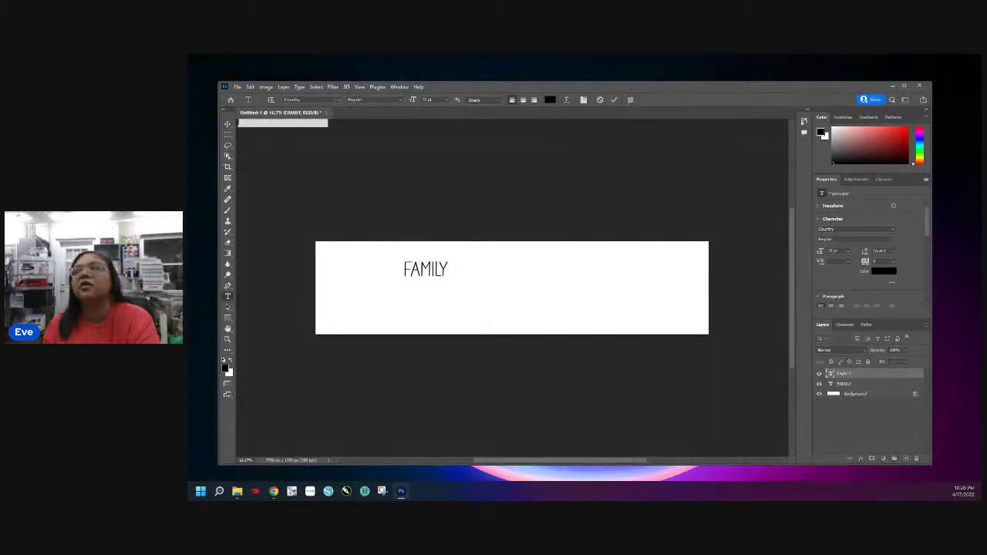
click(865, 375)
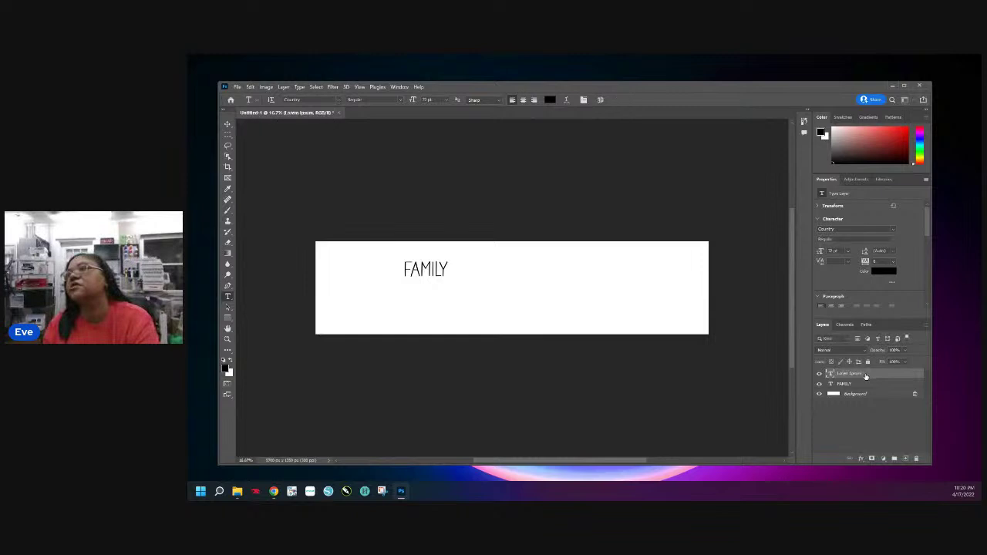
right_click(865, 376)
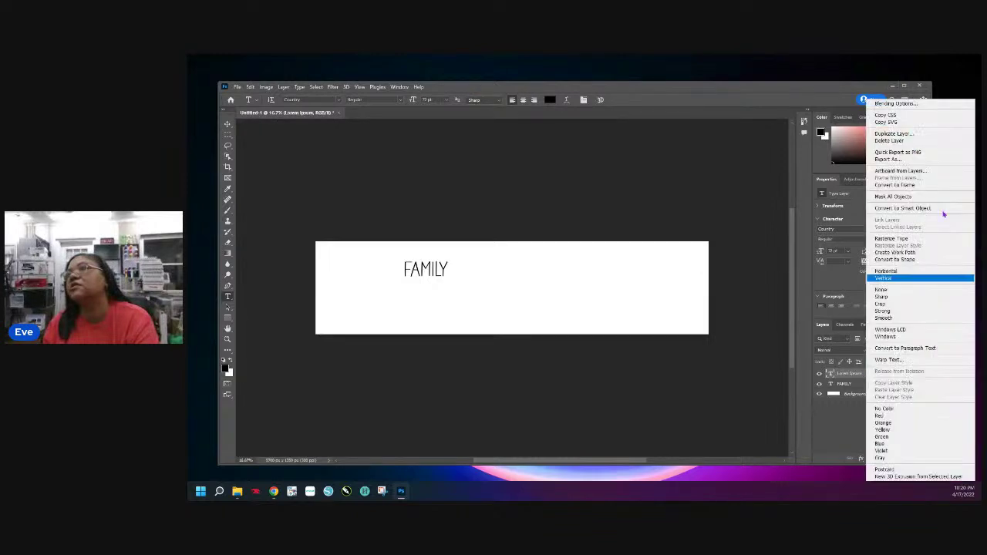
click(925, 140)
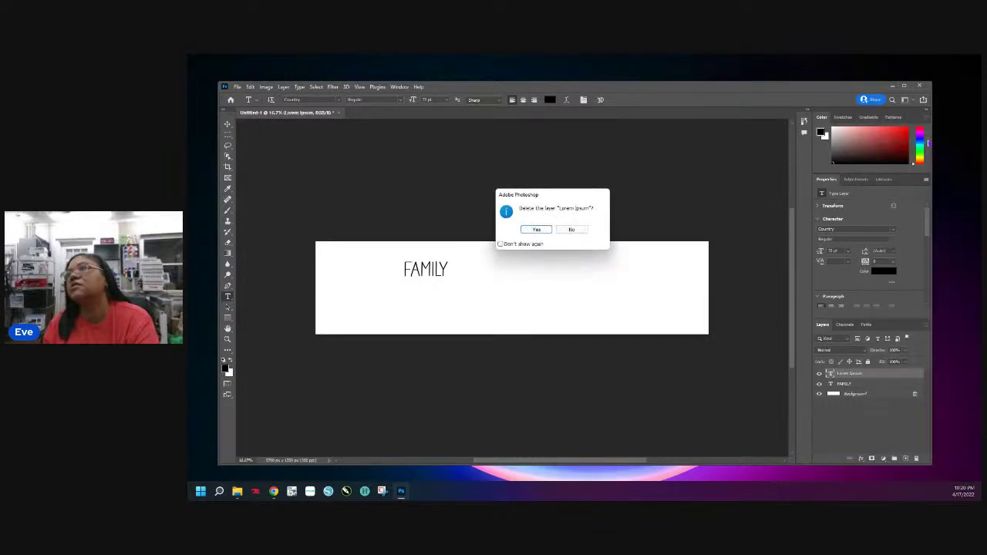
click(538, 229)
Step: Enlarge the FAMILY text to 130 pt and centre it horizontally near the banner's upper edge
click(227, 125)
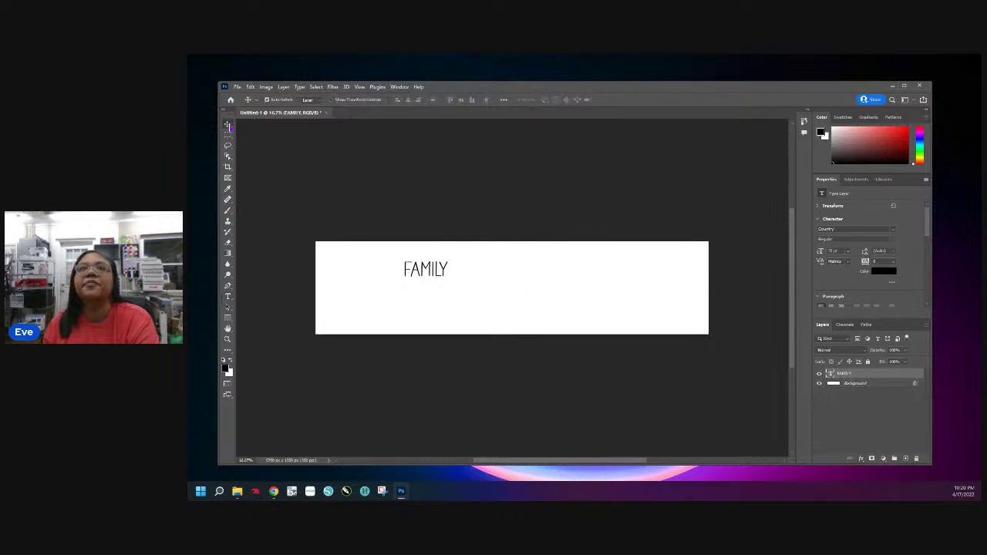
drag(419, 272, 507, 270)
double_click(512, 263)
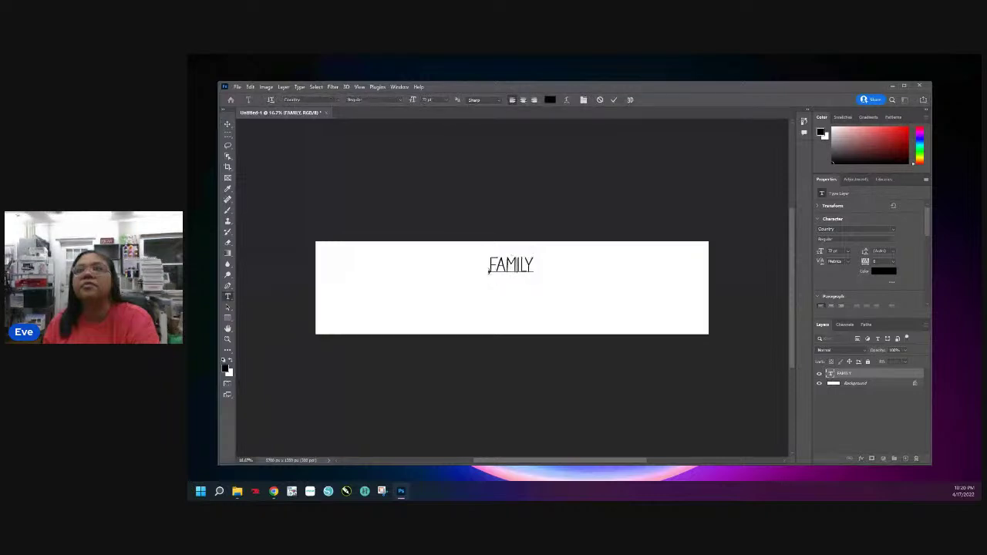
drag(537, 267, 487, 266)
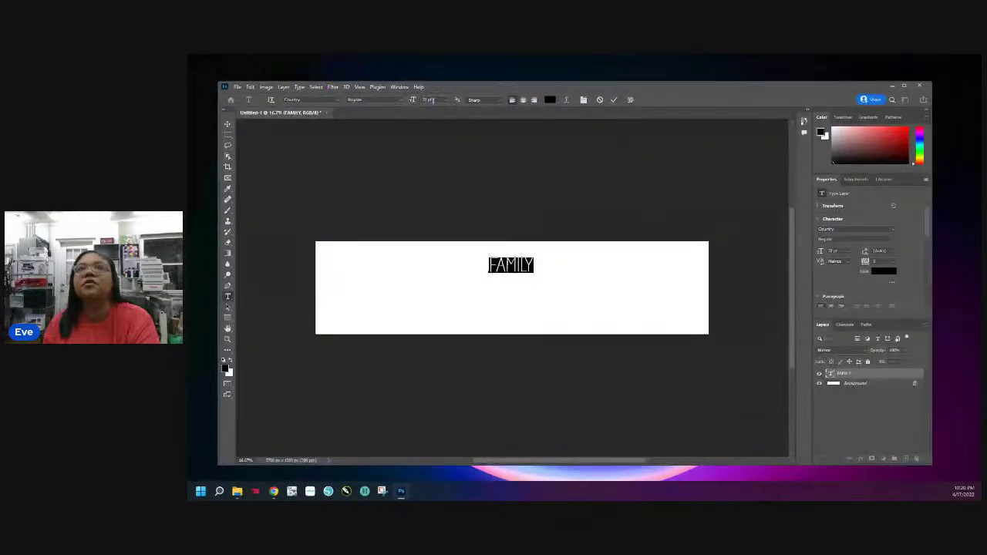
text(100)
key(Return)
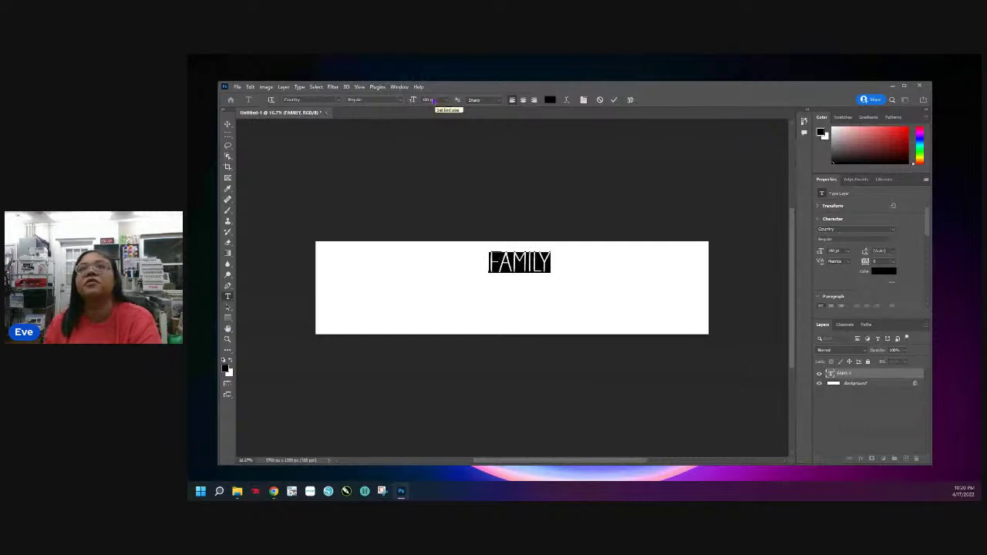
click(411, 101)
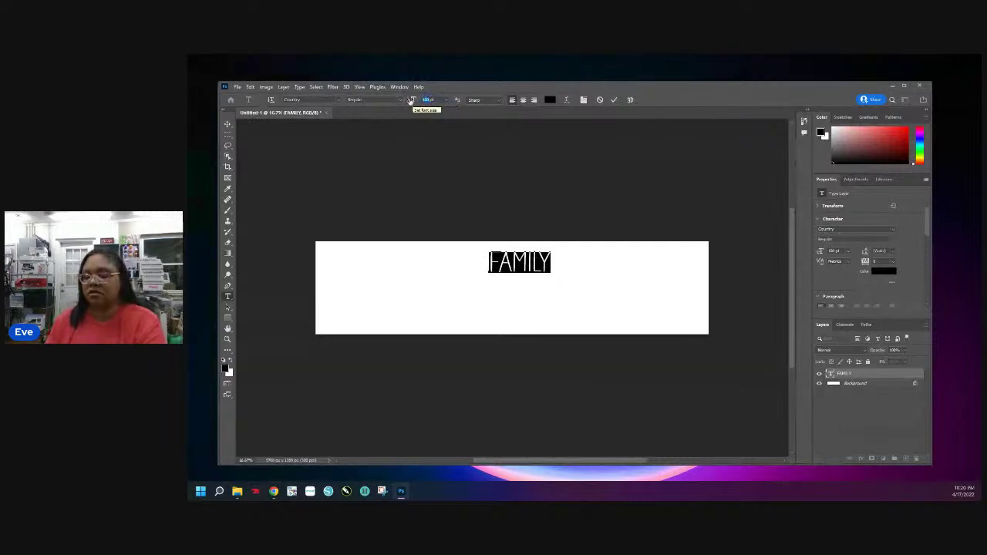
text(130)
key(Return)
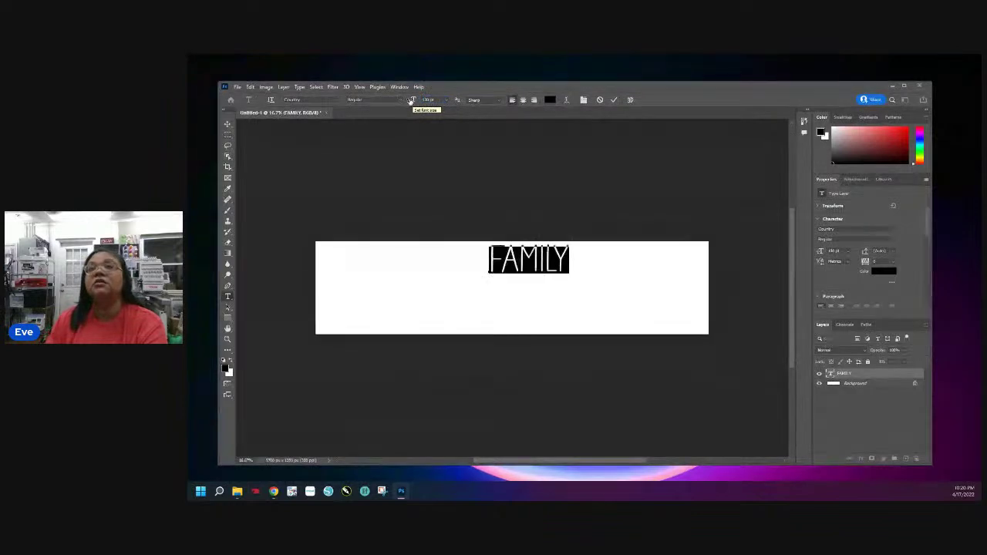
click(614, 100)
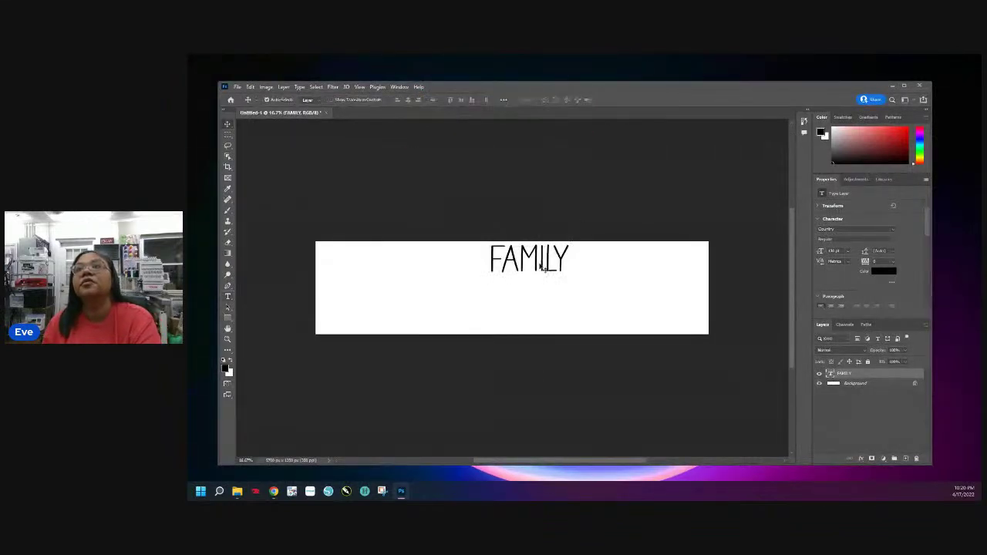
drag(538, 265, 516, 265)
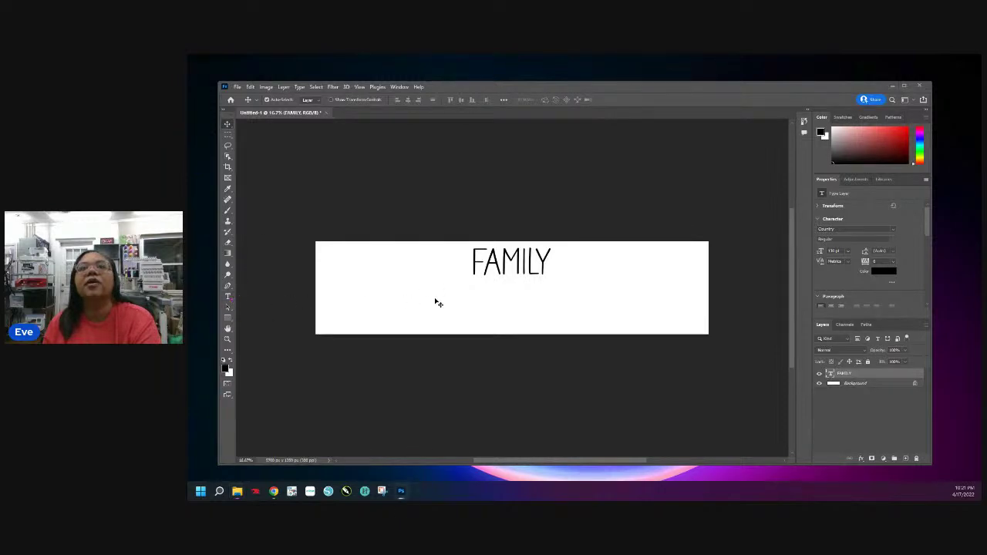
Step: Add a separate SWINGS HERE text line in the Country font at 130 pt below FAMILY
click(228, 299)
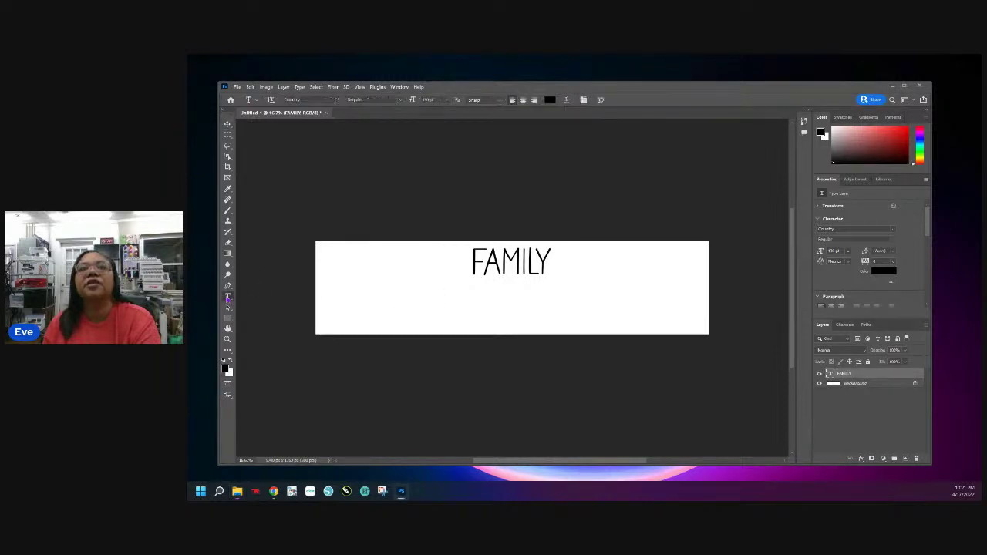
click(404, 299)
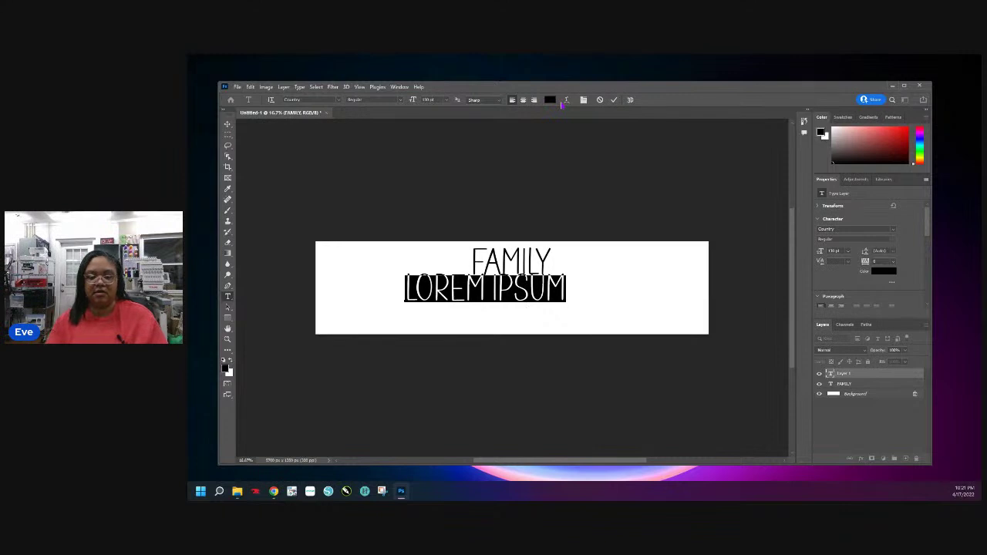
text(SWINGS HERE)
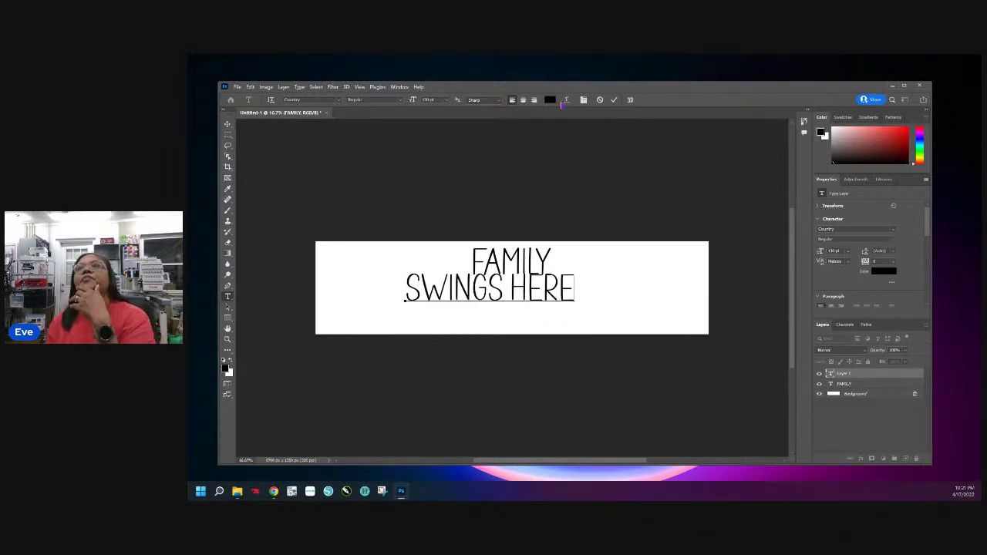
click(614, 100)
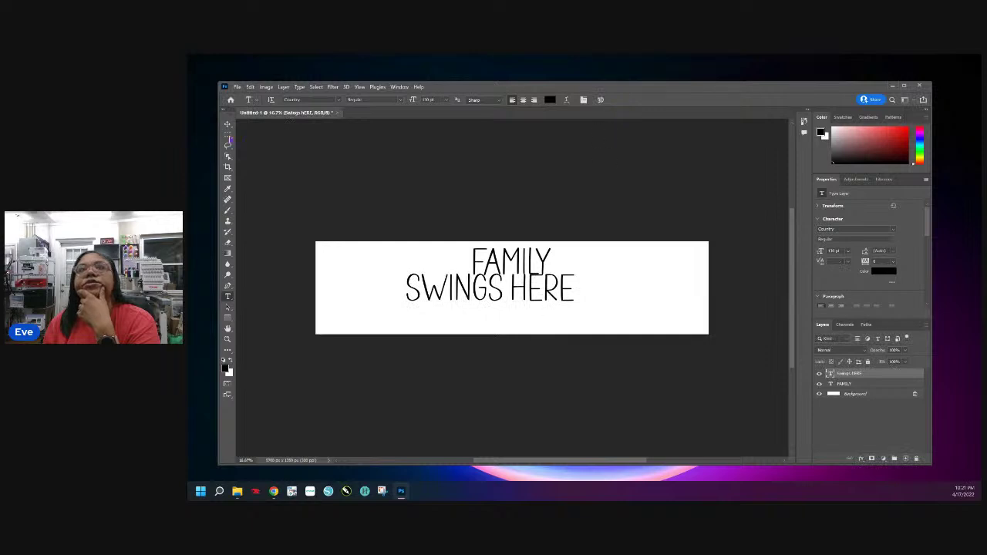
Step: Change the font of the whole SWINGS HERE line to Country Kitchen
click(228, 125)
double_click(499, 295)
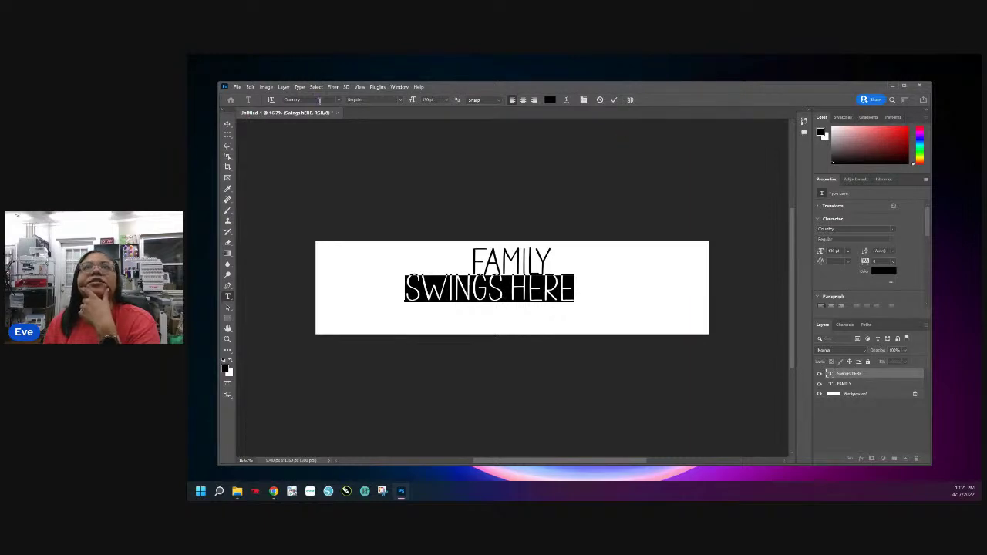
click(338, 101)
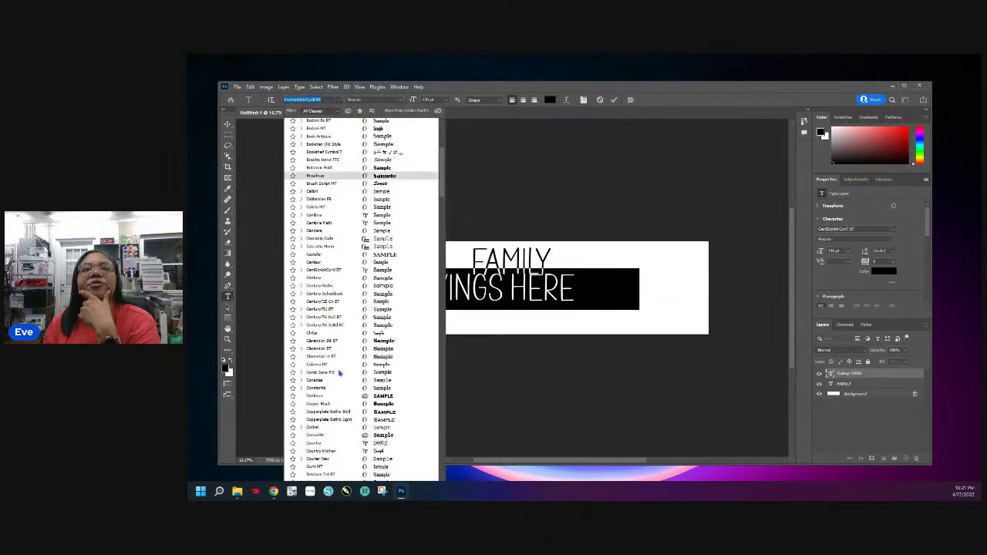
click(342, 452)
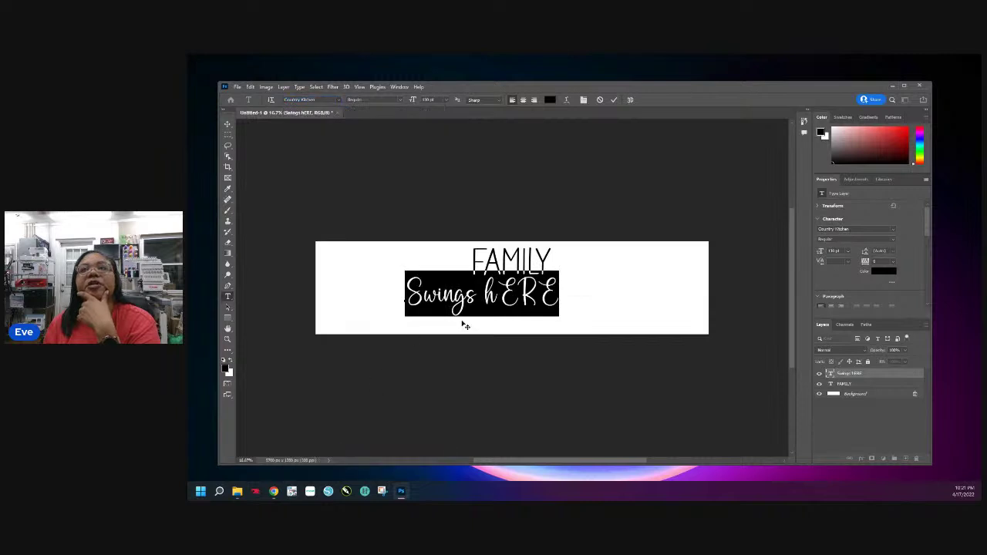
Step: Retype the second word of the lower line as Here with a capital H and lowercase letters, and commit the text
click(498, 297)
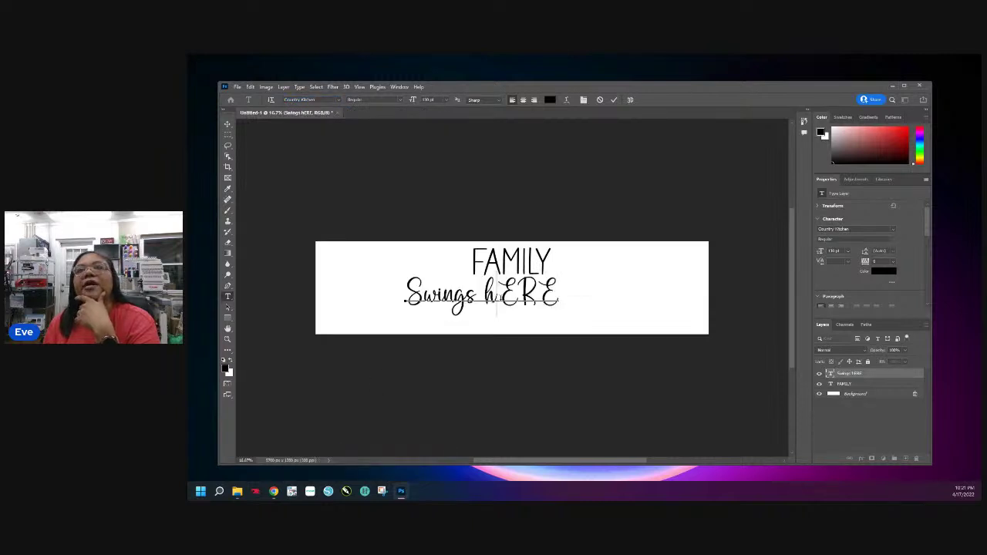
drag(497, 296, 560, 295)
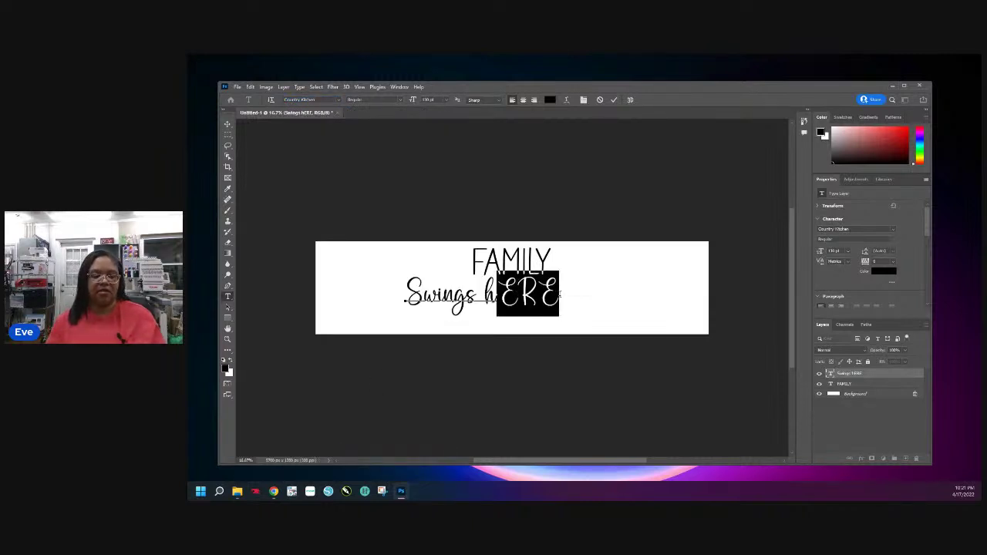
key(BackSpace)
key(BackSpace)
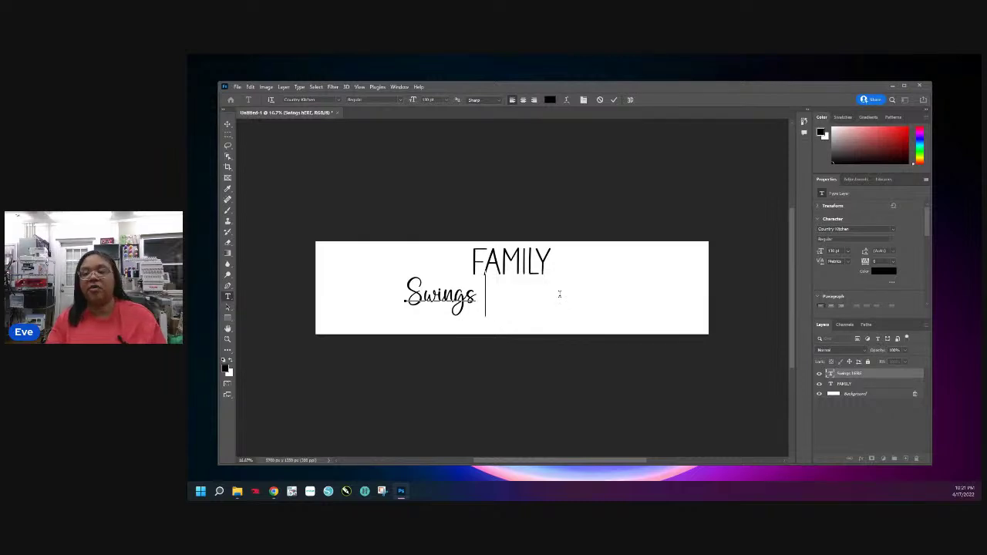
text(Here)
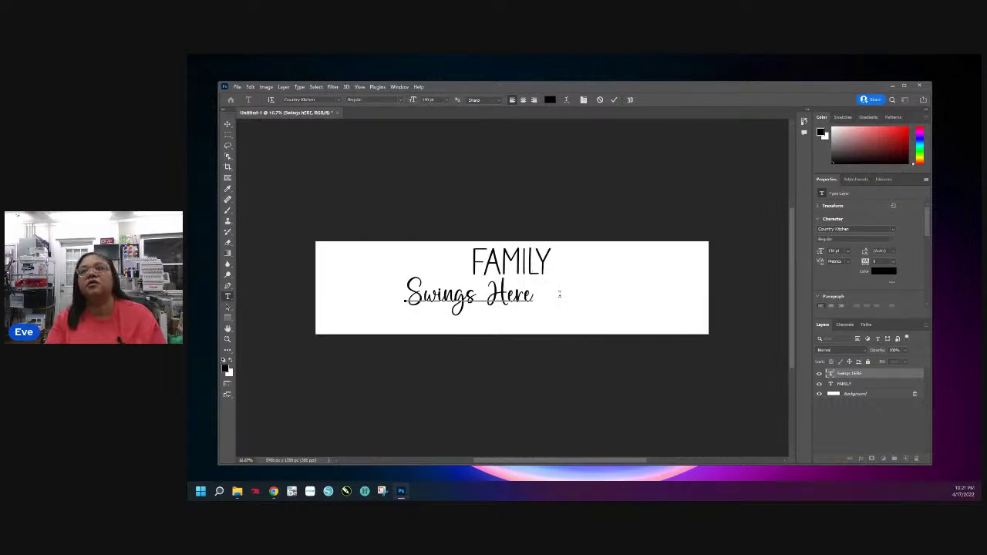
click(616, 105)
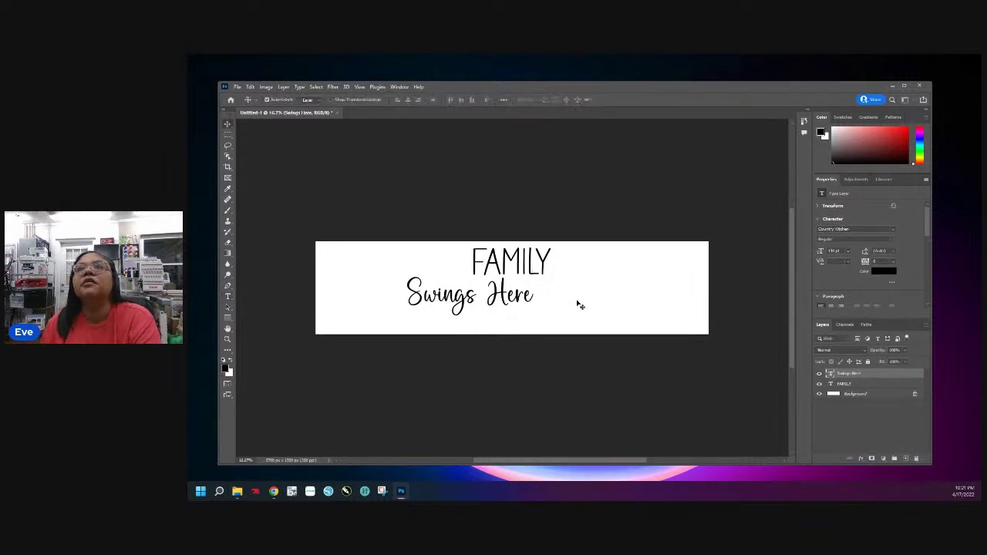
Step: Enlarge the Swings Here text to 200 pt and centre it horizontally below FAMILY, near the banner's lower edge
triple_click(526, 303)
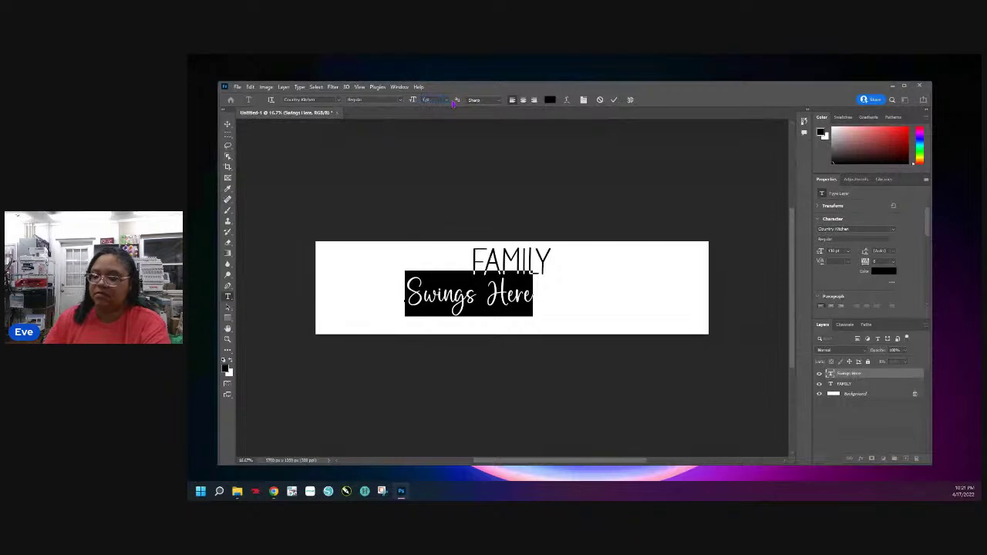
text(160)
key(Return)
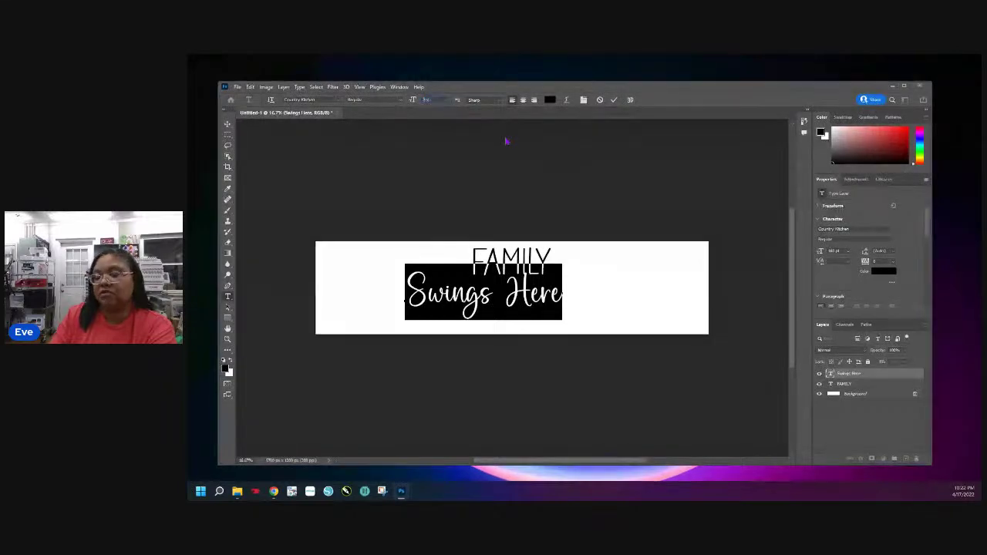
text(100)
key(Return)
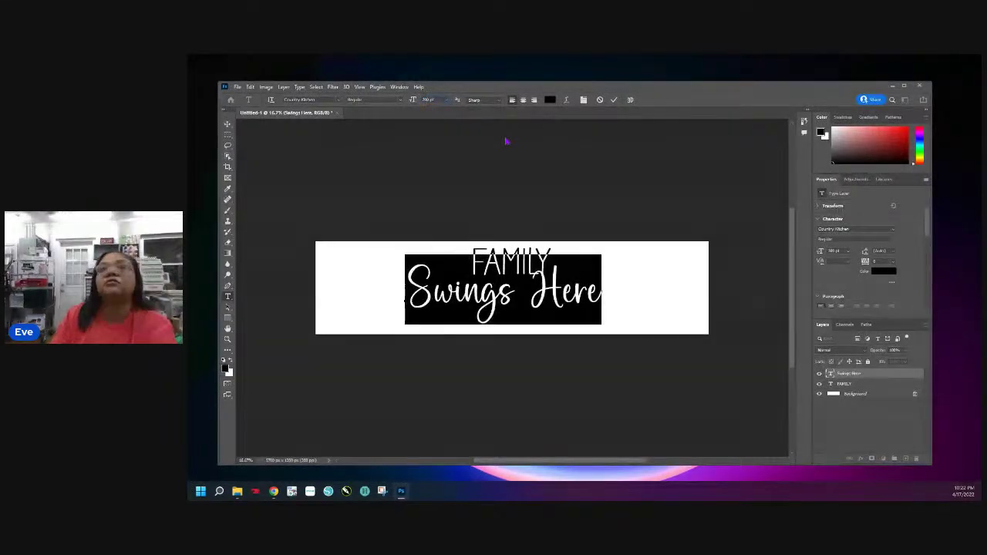
click(614, 99)
mouse_move(507, 305)
mouse_down()
mouse_move(514, 316)
mouse_move(501, 315)
mouse_up()
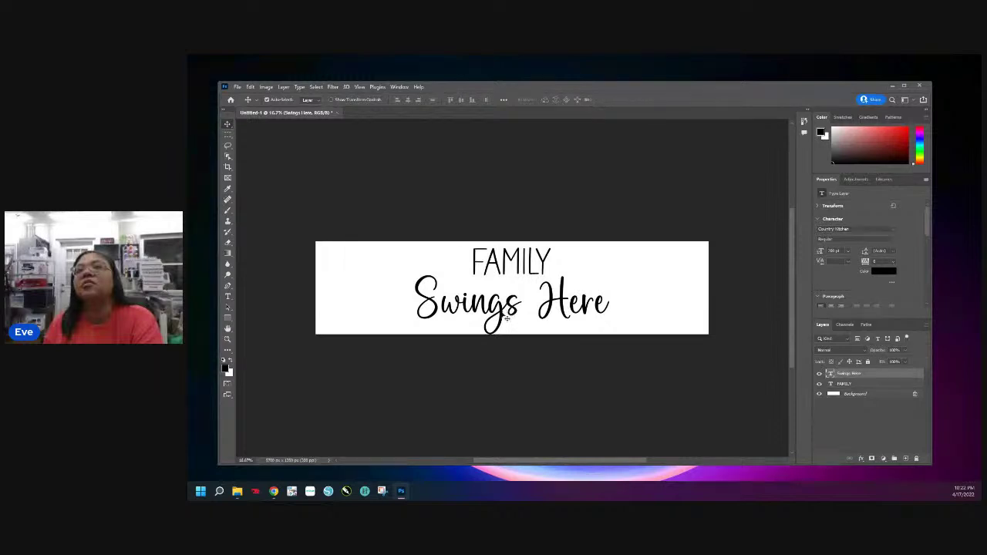
Step: Colour the whole Swings Here line bright red and commit the text
double_click(511, 317)
click(498, 308)
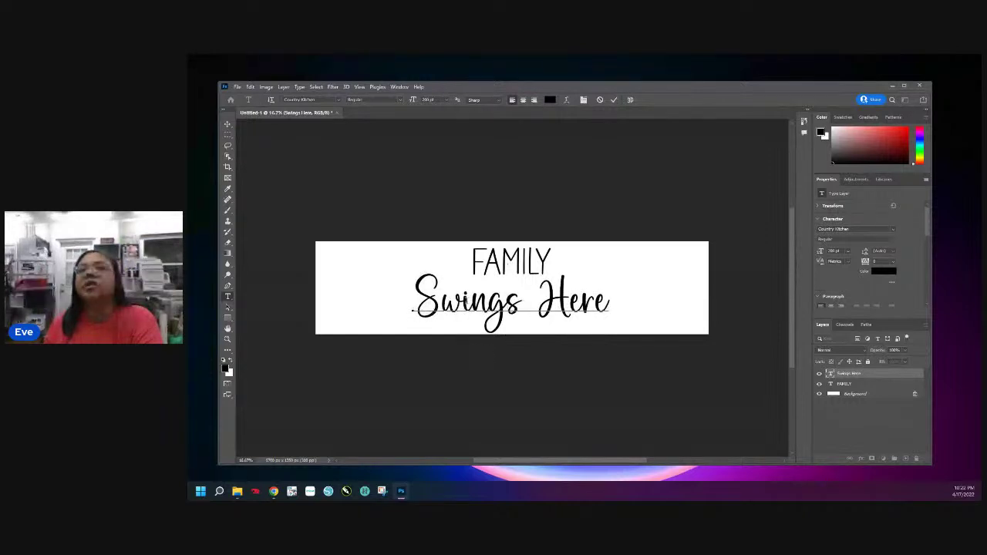
double_click(511, 303)
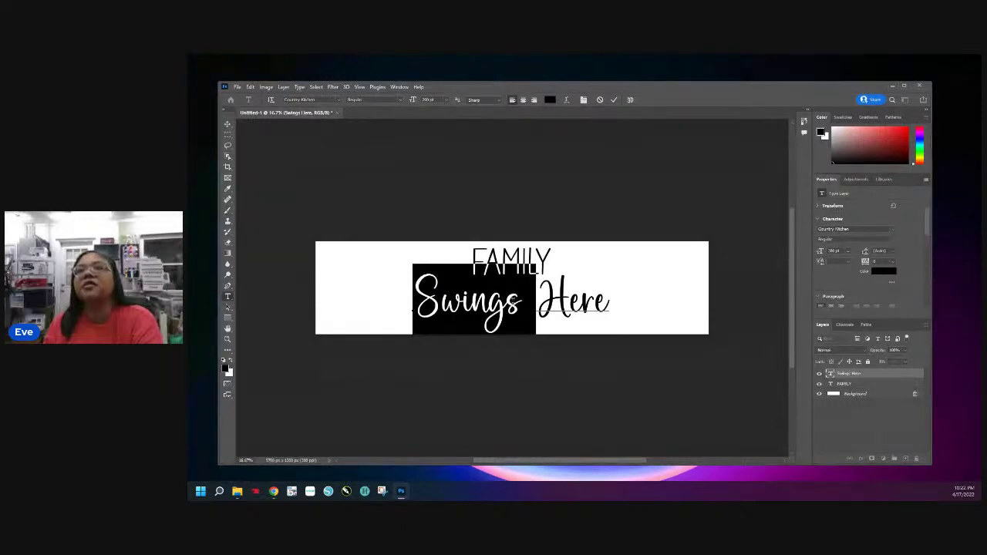
click(514, 301)
double_click(514, 302)
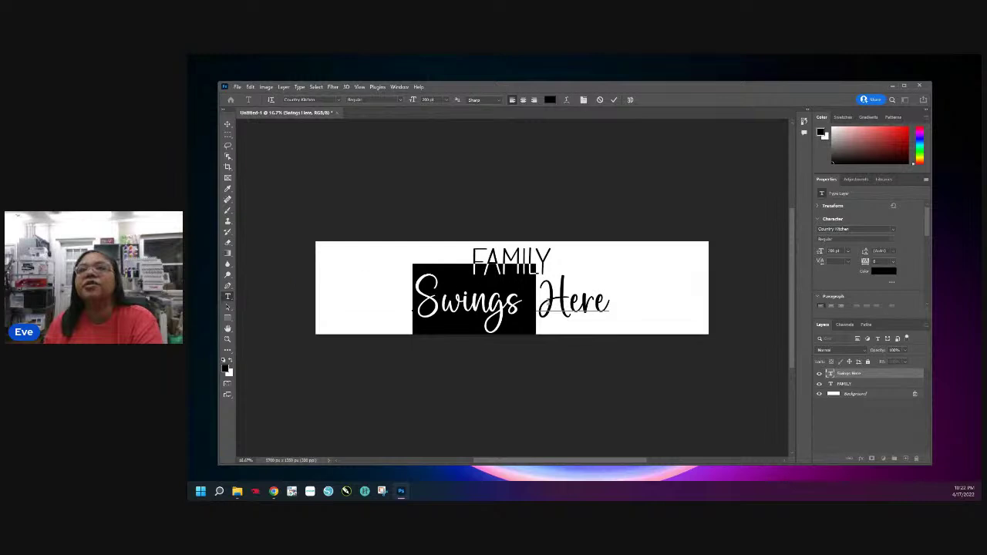
click(490, 286)
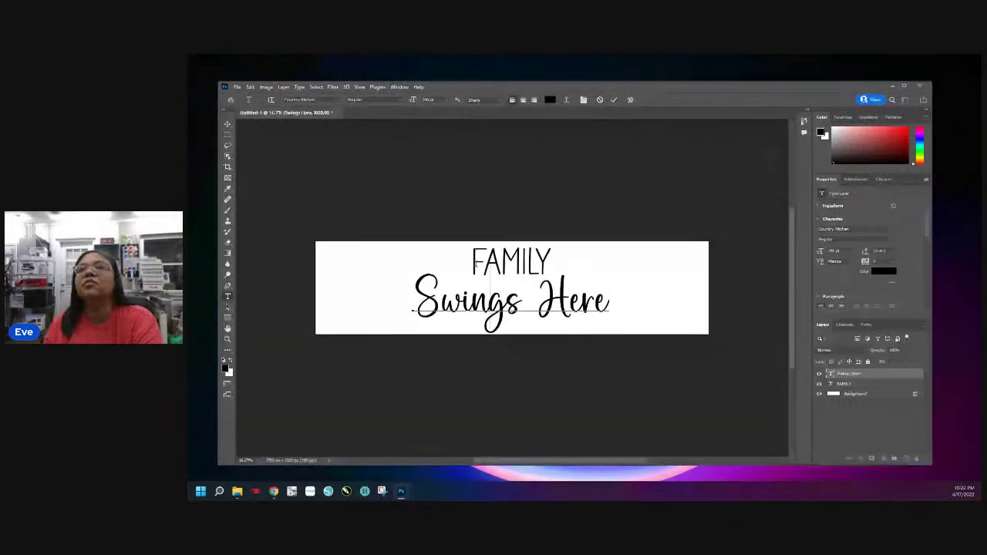
double_click(470, 307)
click(428, 303)
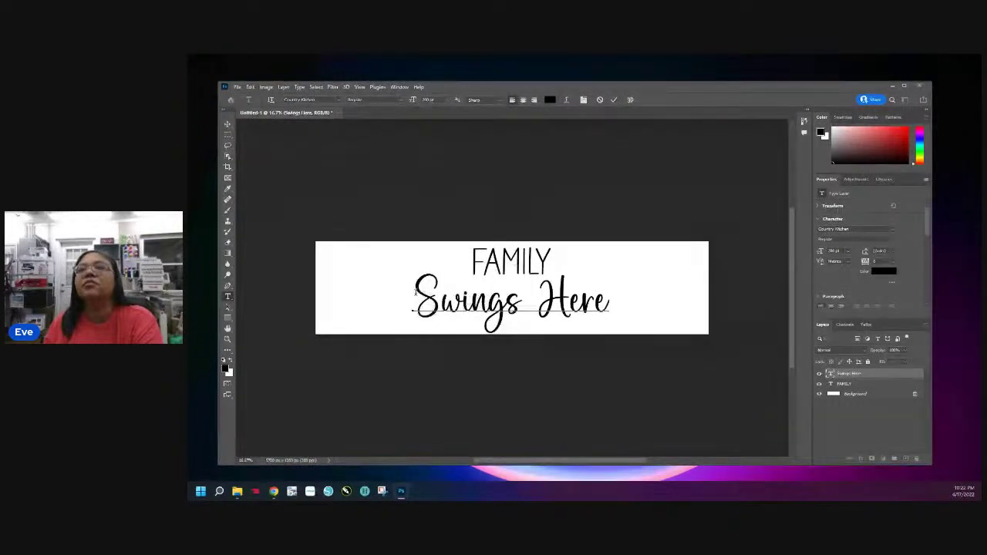
drag(414, 301, 621, 293)
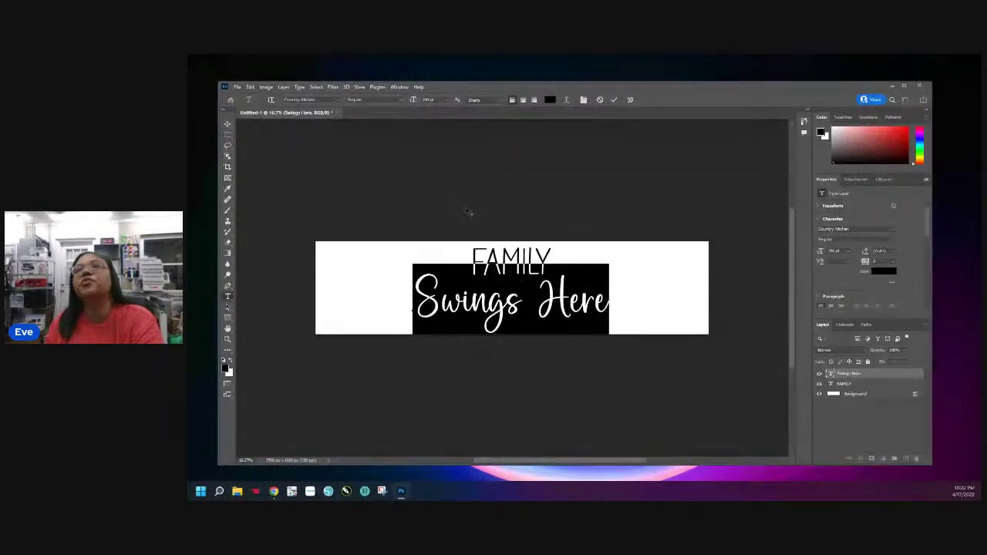
click(550, 99)
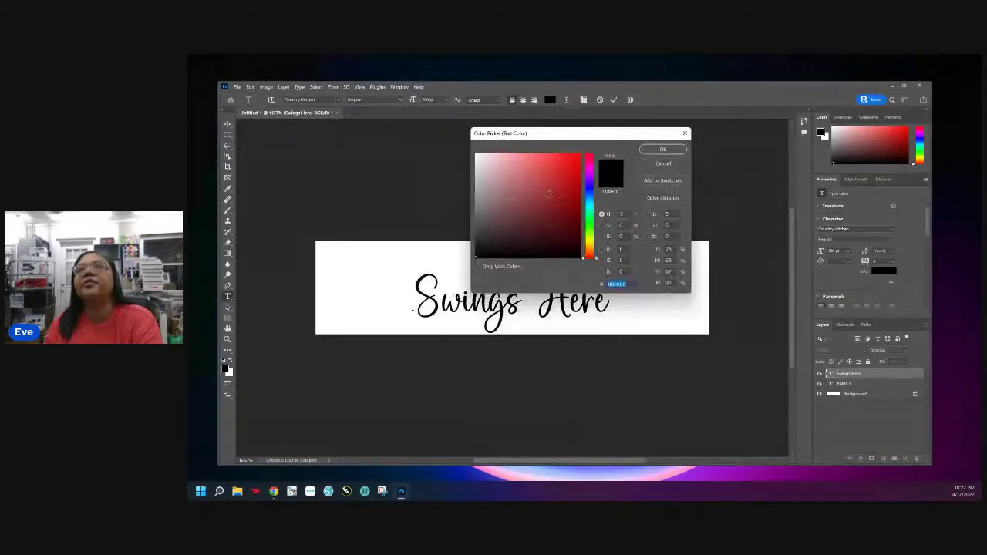
click(580, 172)
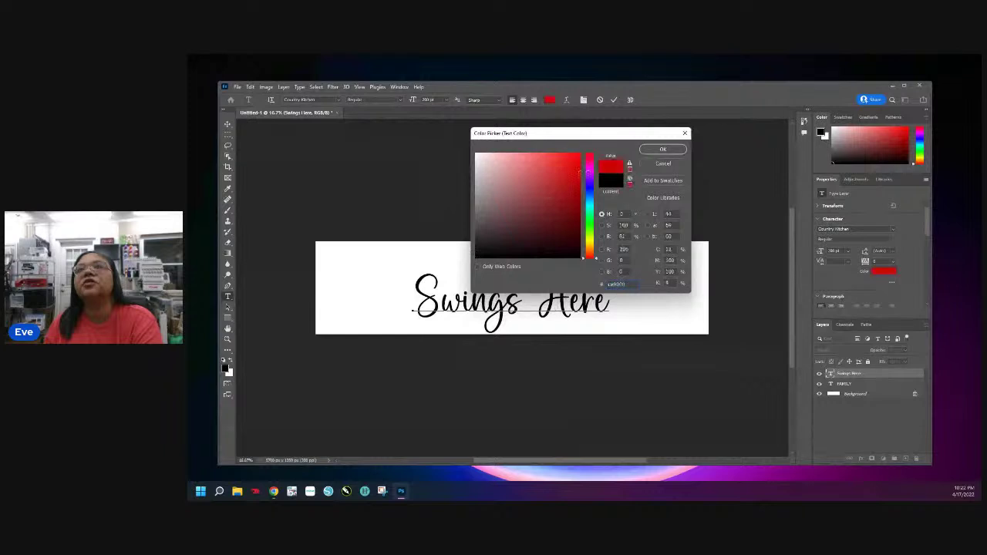
click(663, 149)
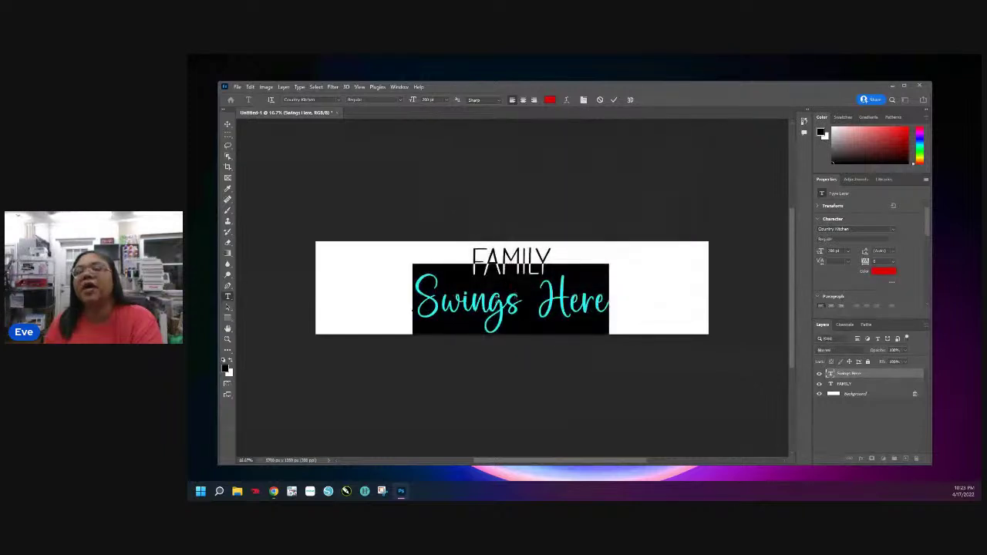
key(ctrl+Return)
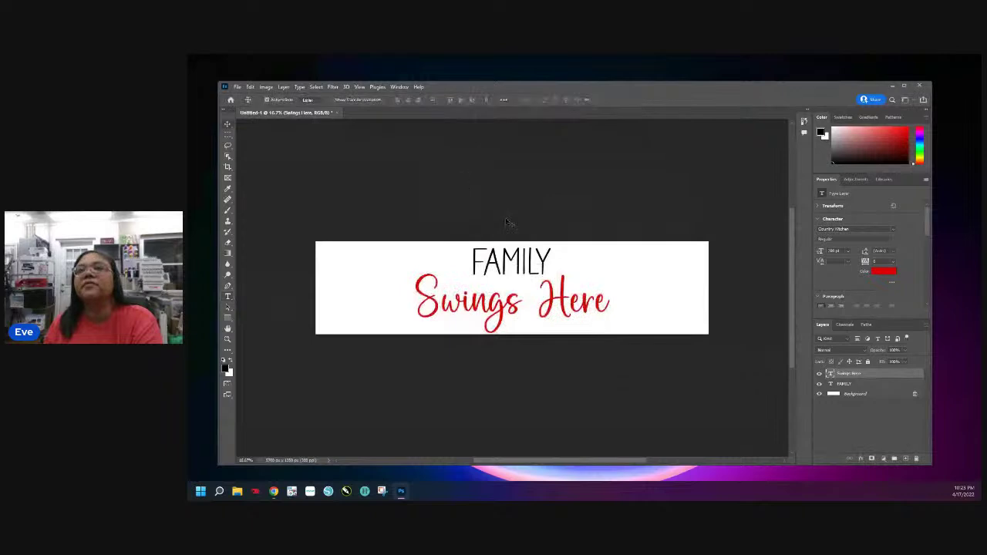
Step: Set the FAMILY text to 160 pt and move it down, centred and slightly overlapping the tops of the red lettering
double_click(508, 270)
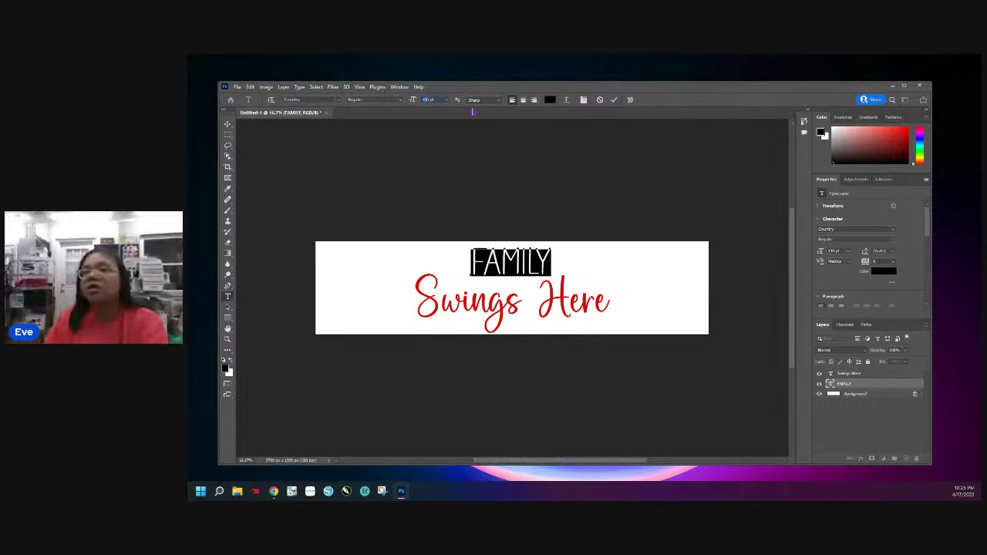
text(120)
key(Return)
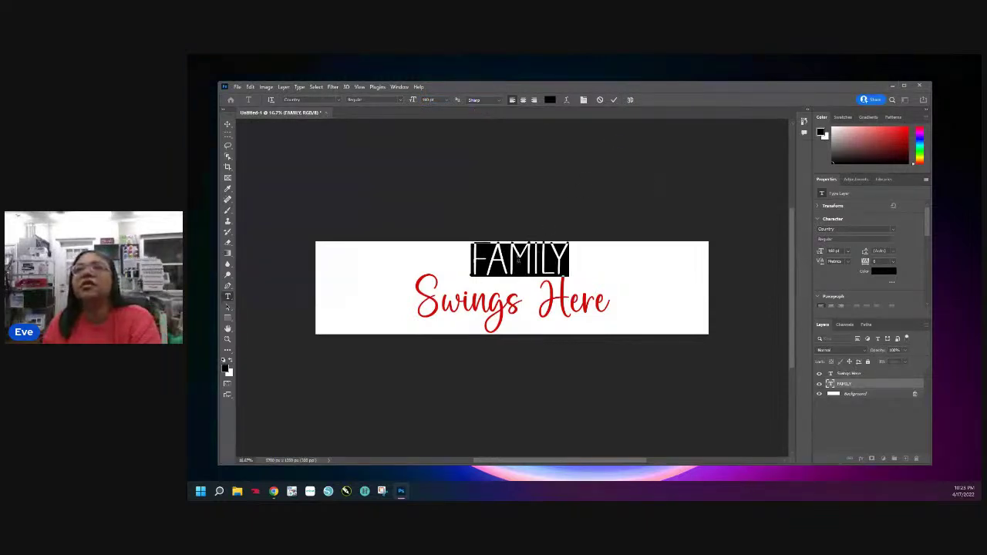
click(227, 123)
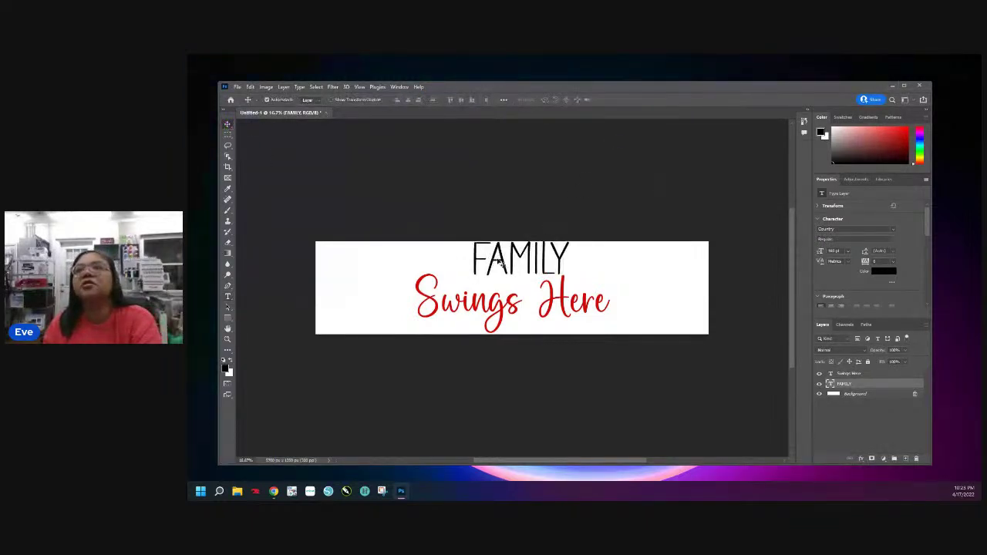
drag(496, 258, 491, 275)
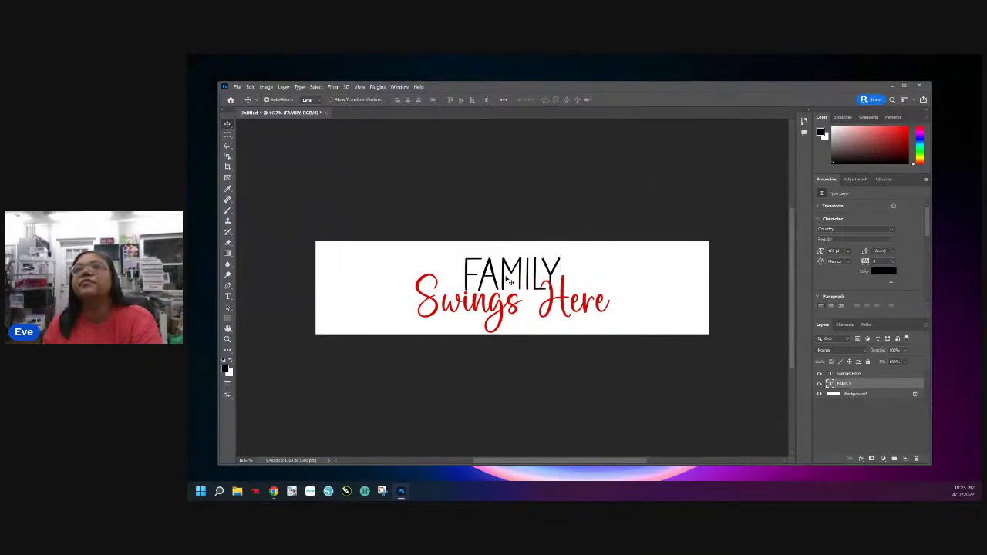
click(655, 205)
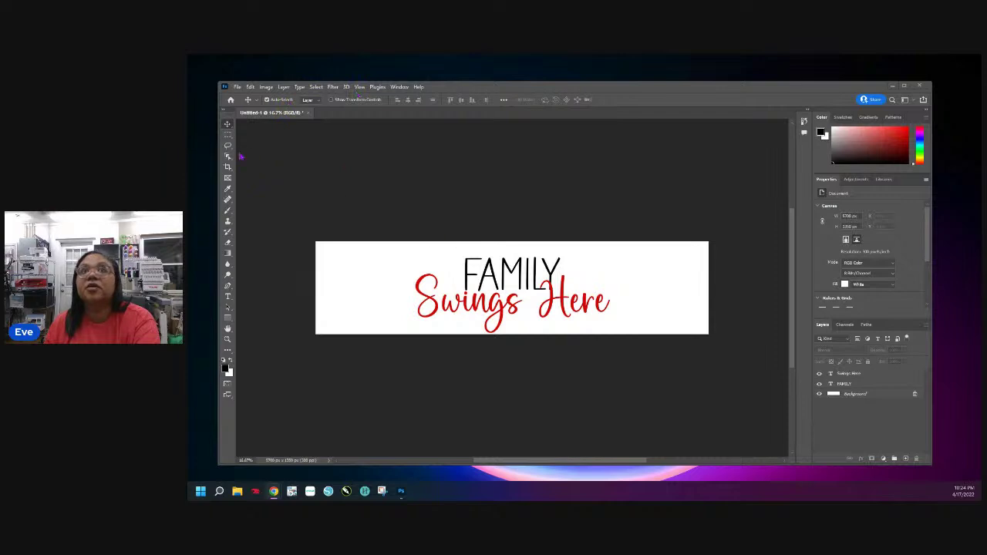
Step: Insert the word By between Swings and Here, commit the text, and recentre the line horizontally on the banner
double_click(513, 274)
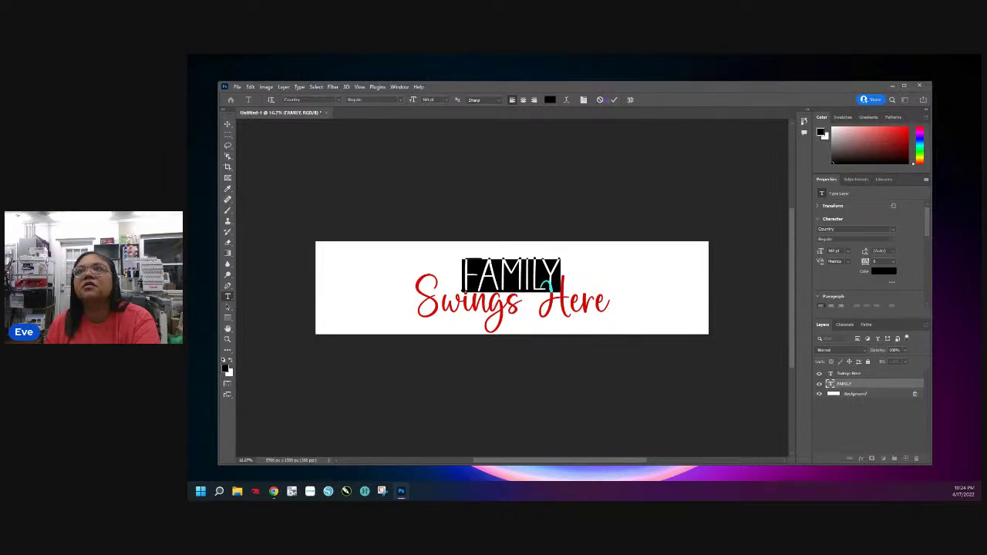
key(ctrl+Return)
click(525, 297)
key(ctrl+a)
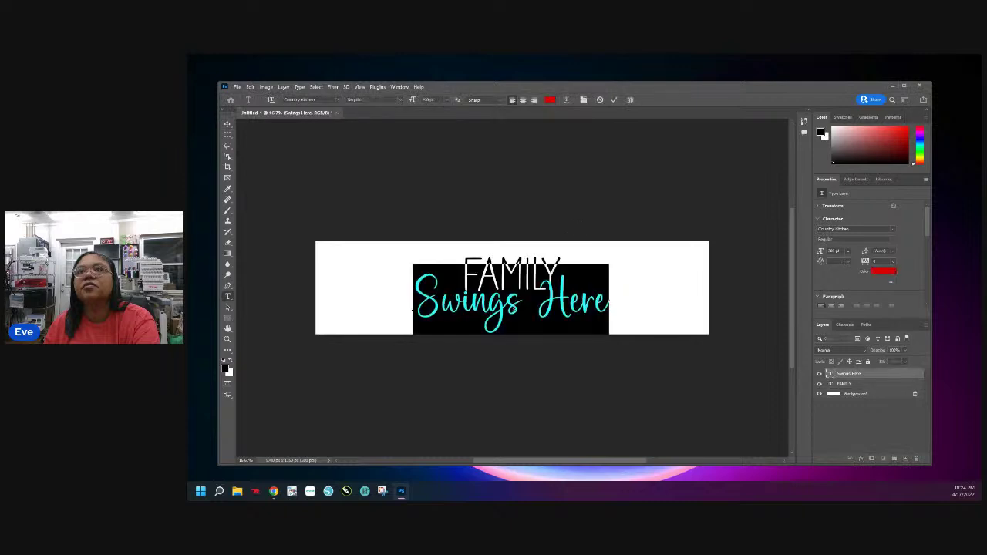
click(523, 307)
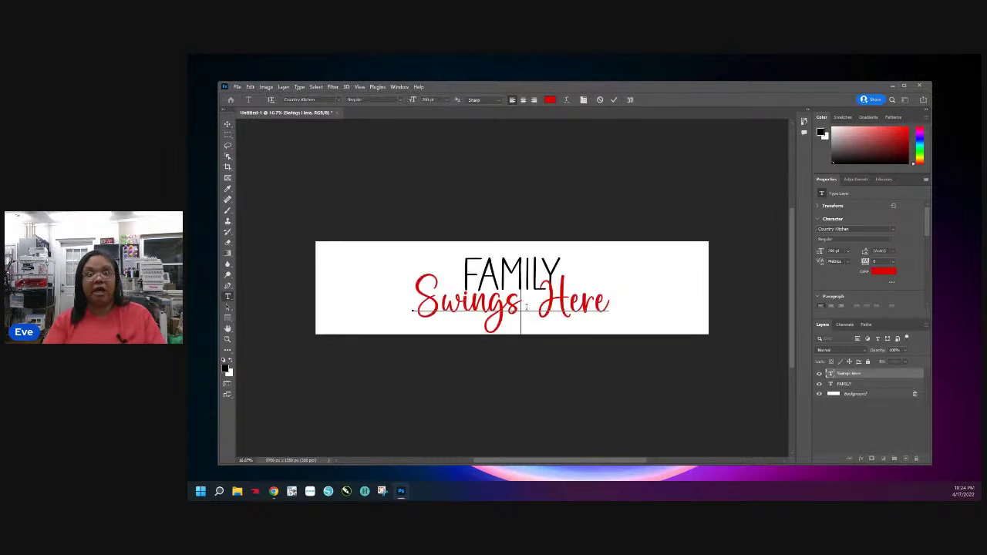
text(BY)
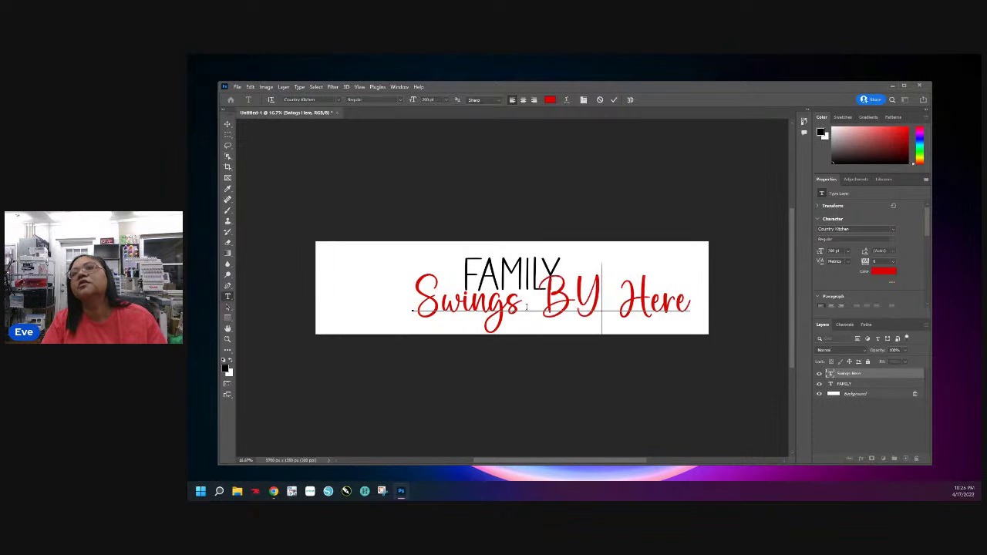
key(BackSpace)
text(y)
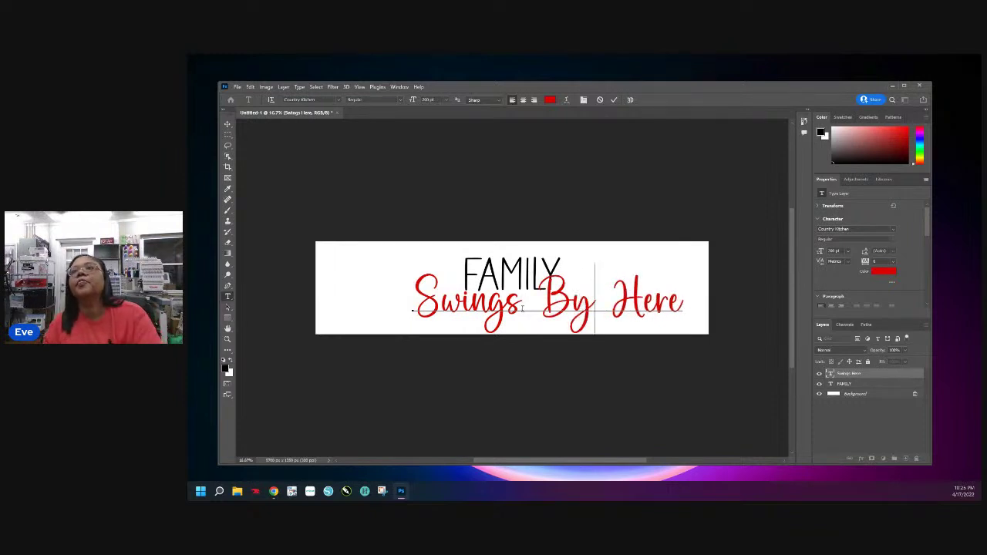
click(614, 100)
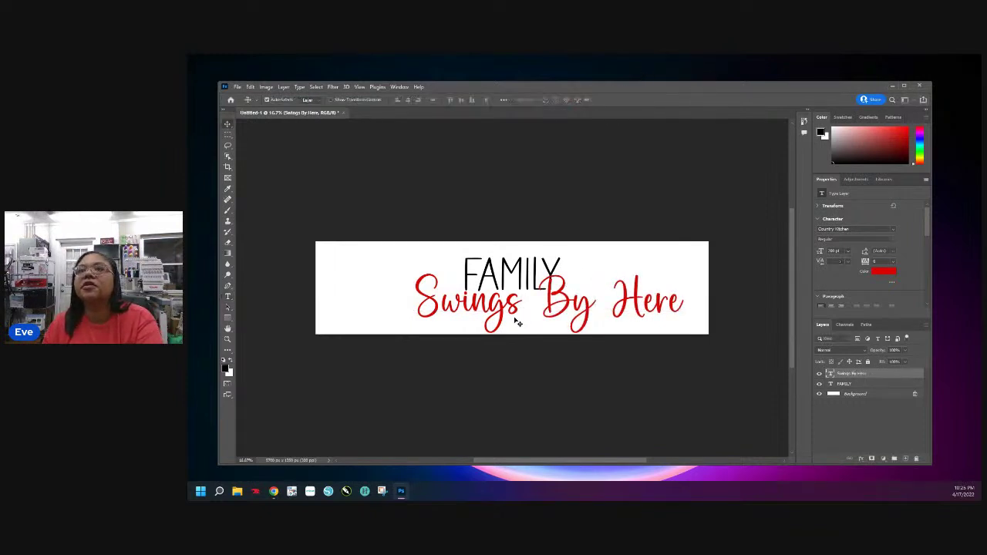
drag(516, 314, 478, 314)
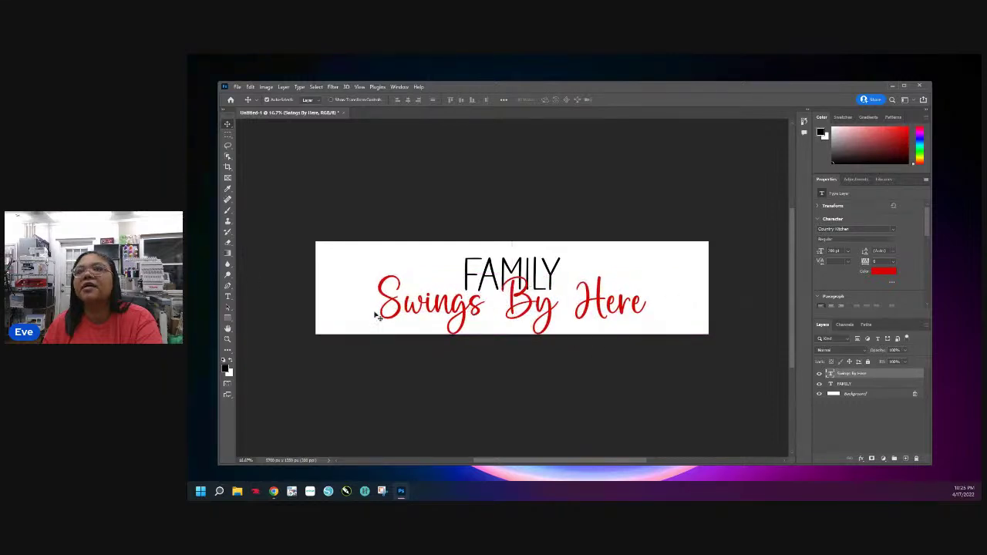
Step: Check the tracking presets for the Swings By Here text and nudge the line slightly on the banner
double_click(509, 320)
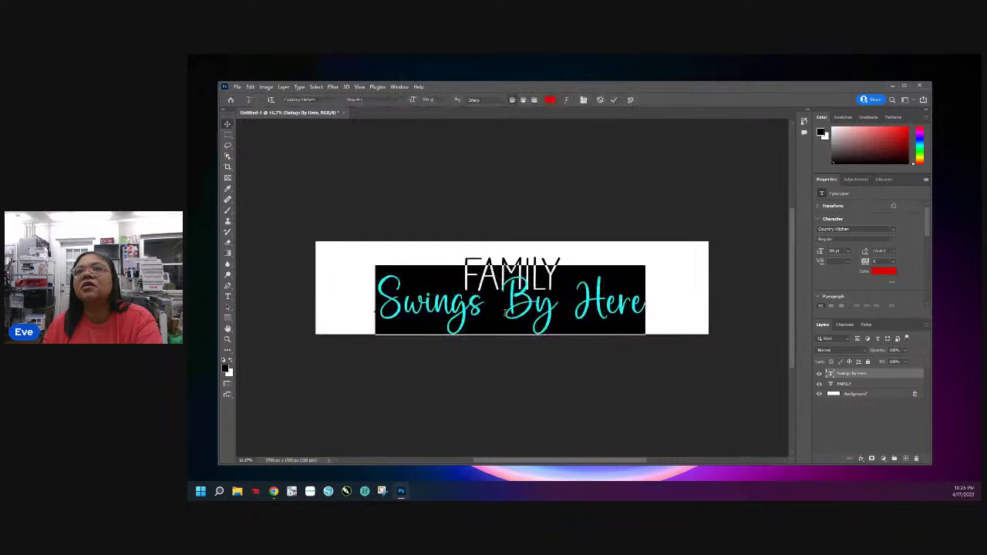
click(502, 306)
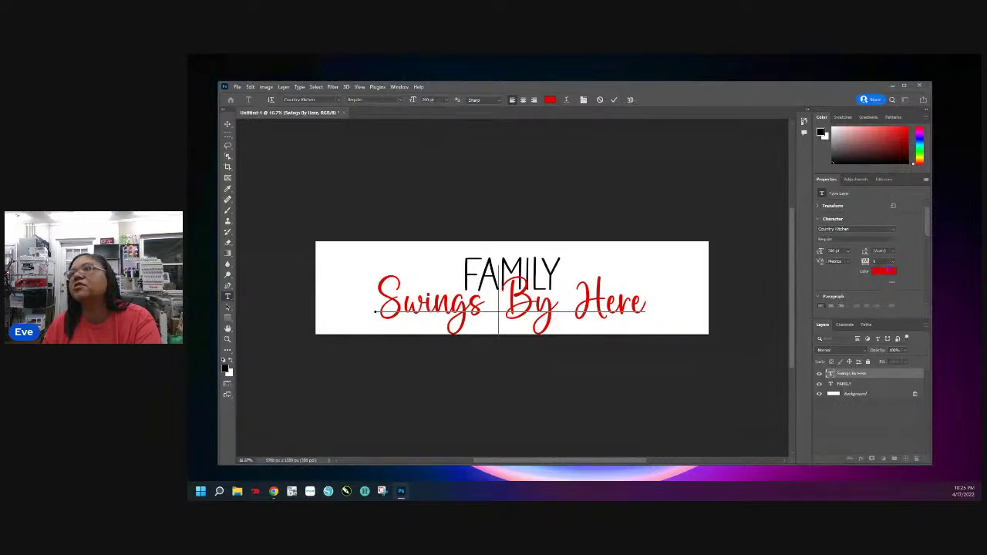
click(895, 262)
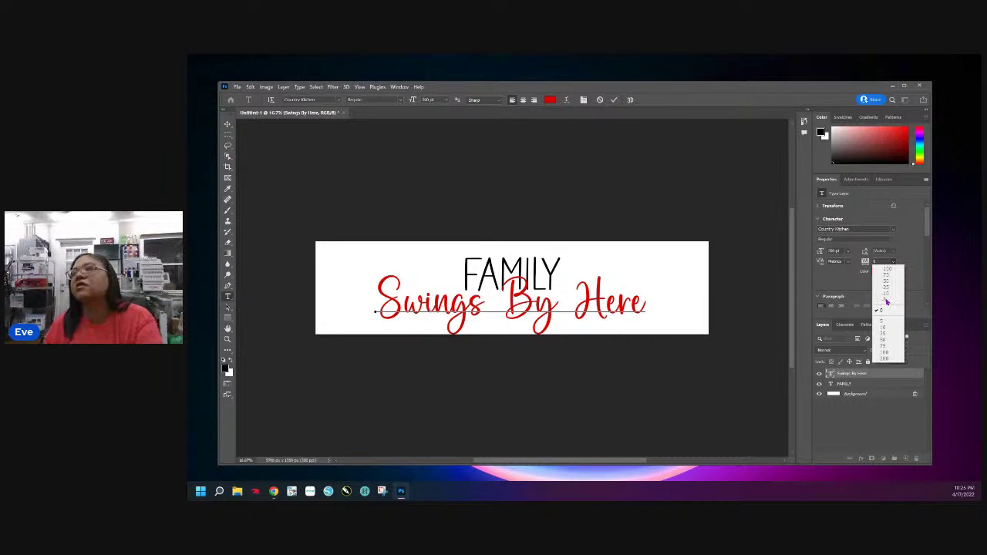
click(476, 283)
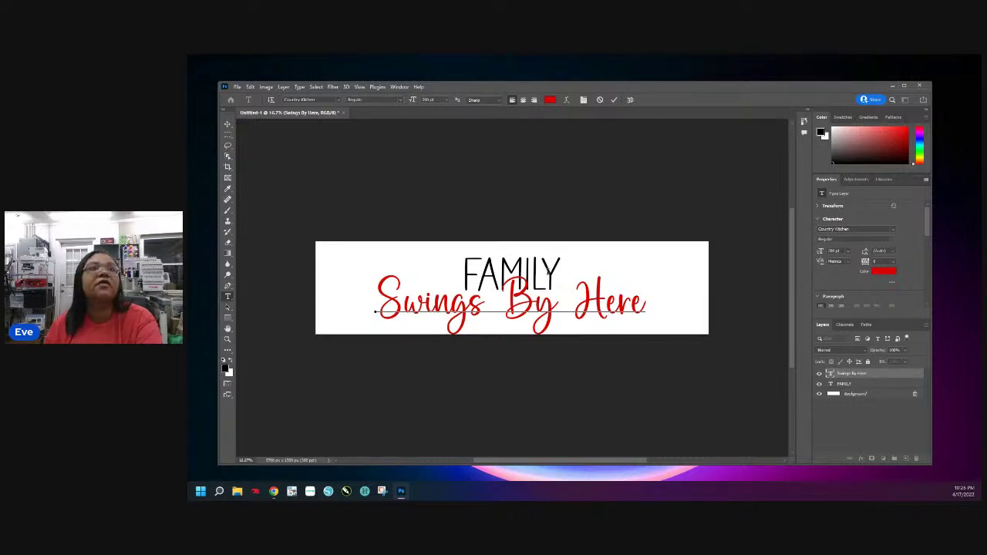
double_click(550, 270)
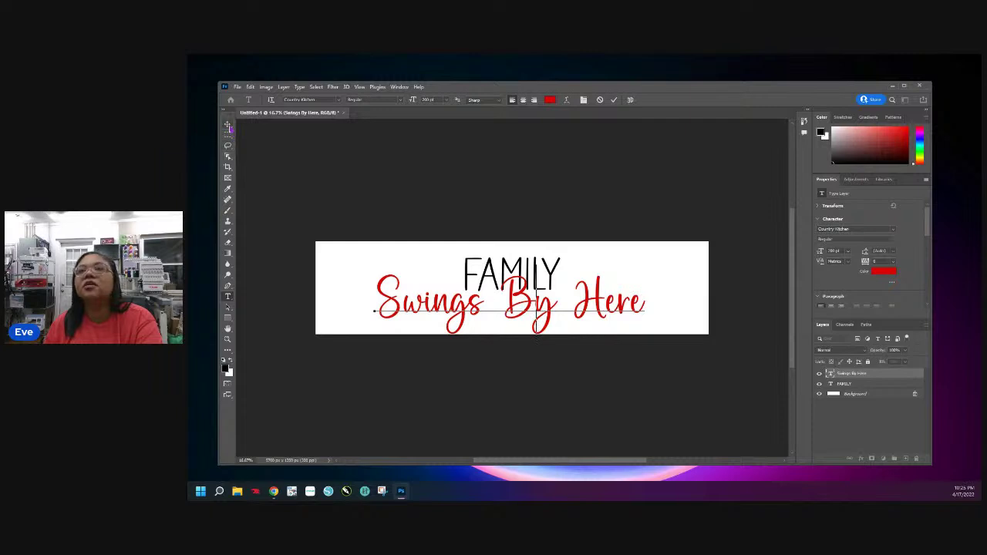
click(228, 124)
drag(524, 315, 526, 315)
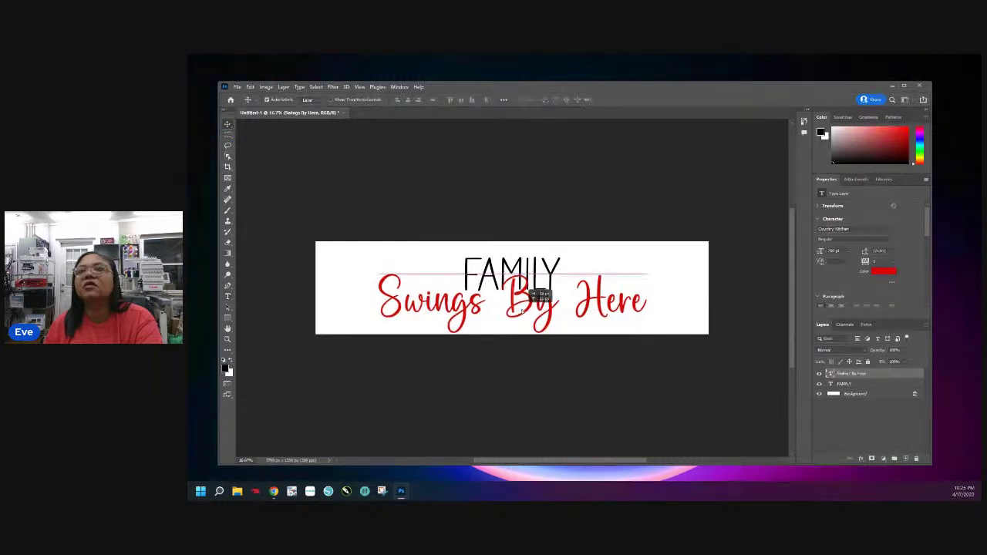
Step: Extend the FAMILY text to FAMILY & FRIENDS, commit it, and centre it horizontally near the banner's upper edge
click(530, 271)
double_click(531, 272)
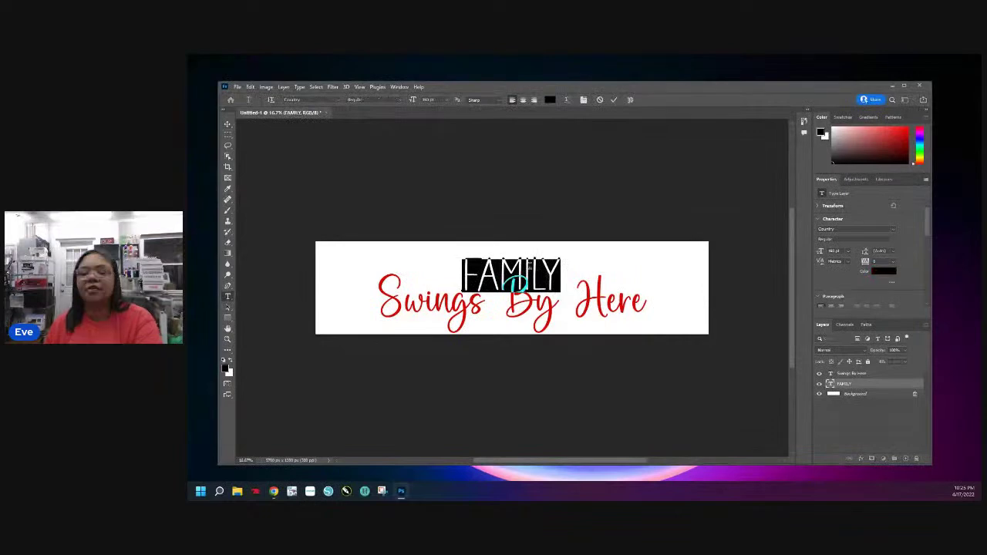
key(Left)
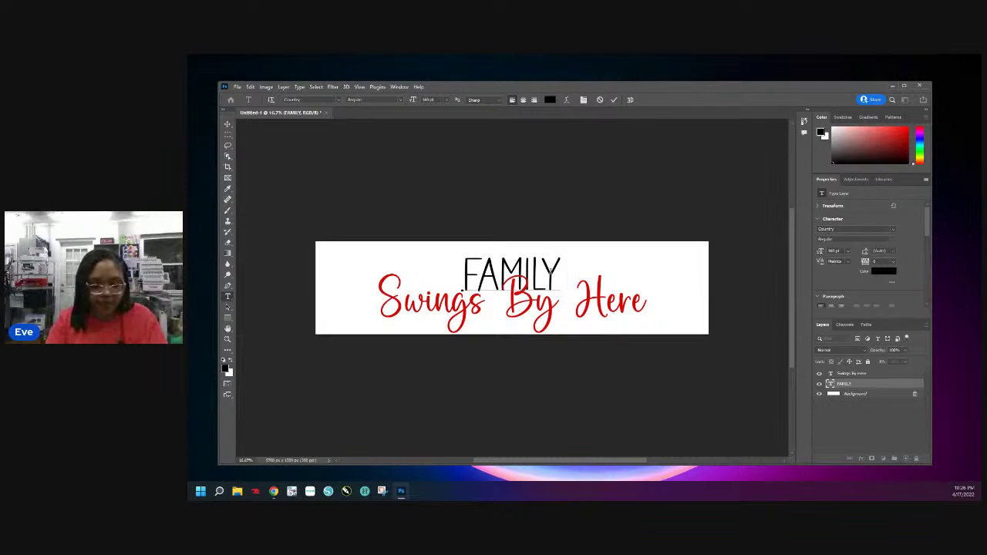
text(& FRIEND)
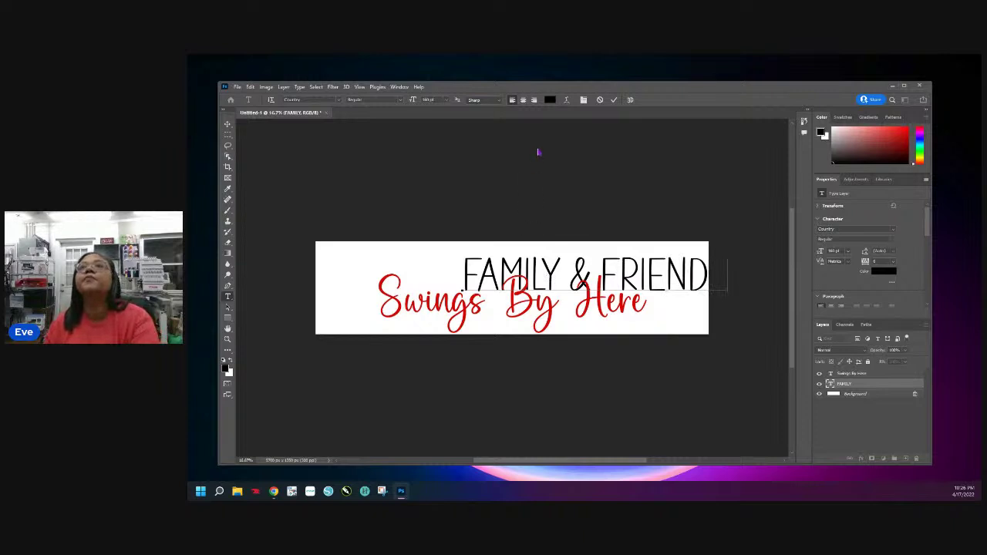
click(610, 100)
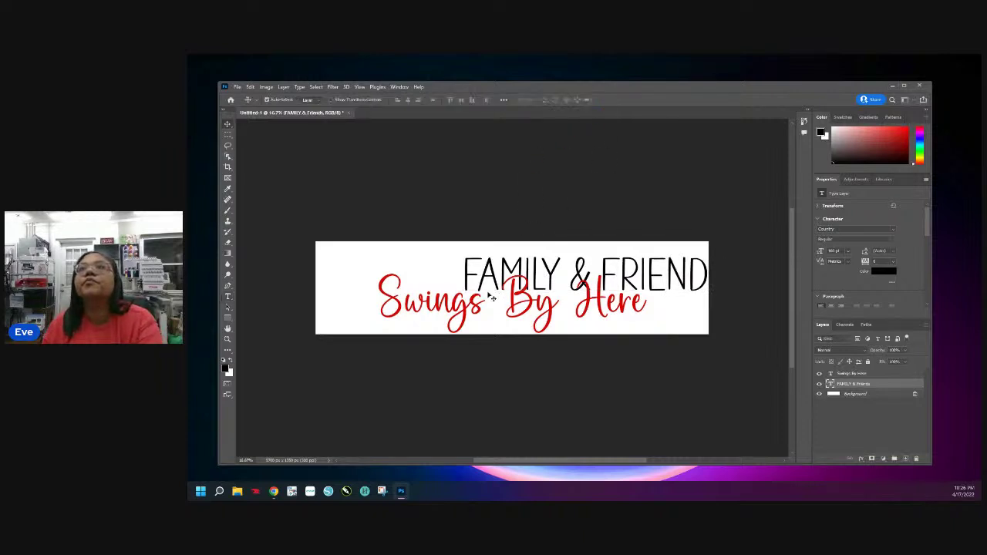
drag(490, 279, 404, 268)
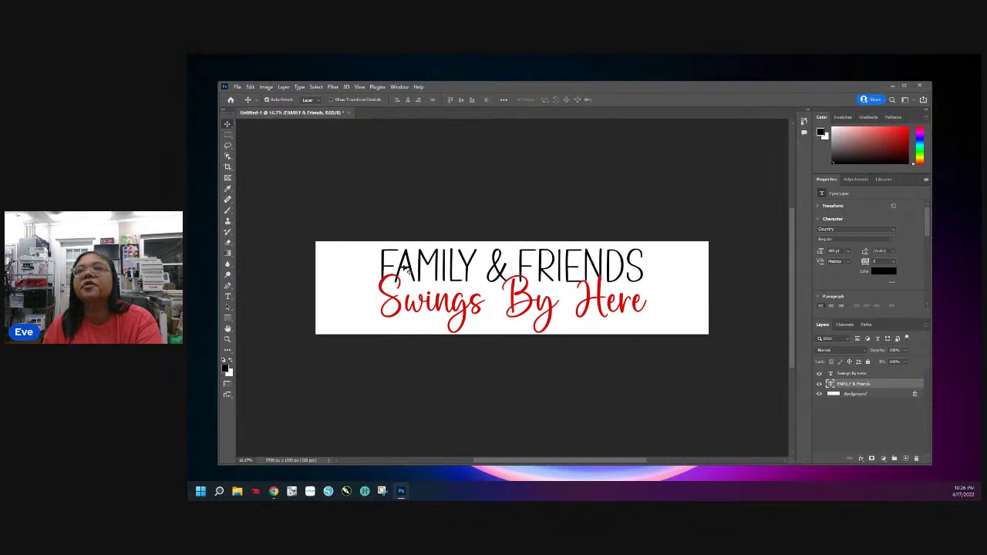
Step: Change Swings to Swing in the red line, commit the text, and recentre the line slightly higher under FAMILY & FRIENDS
double_click(455, 308)
click(463, 308)
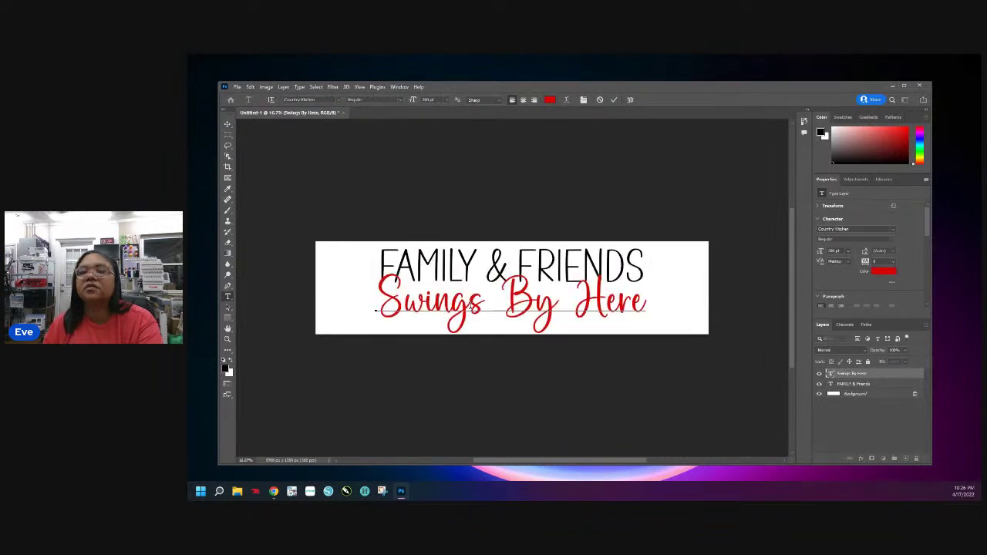
key(BackSpace)
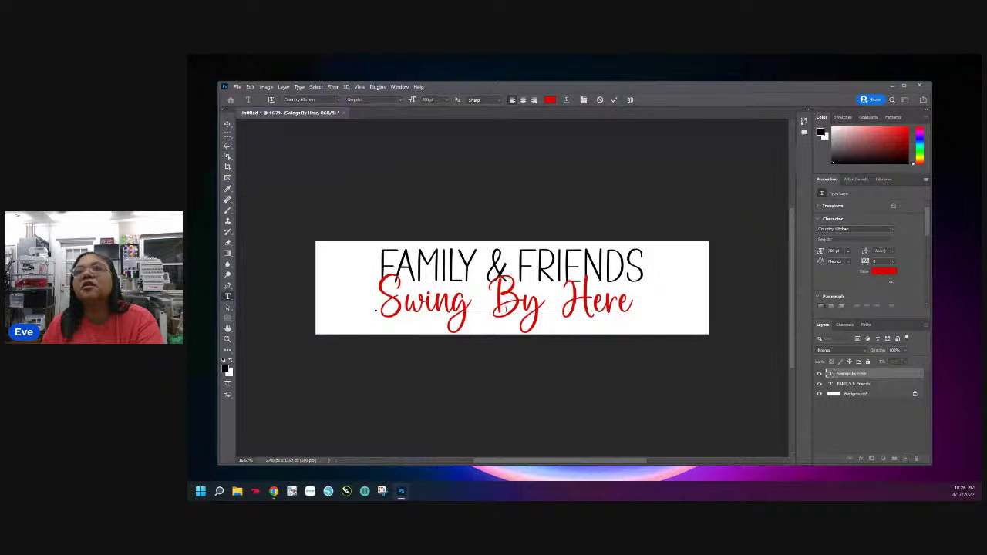
key(ctrl+Return)
key(v)
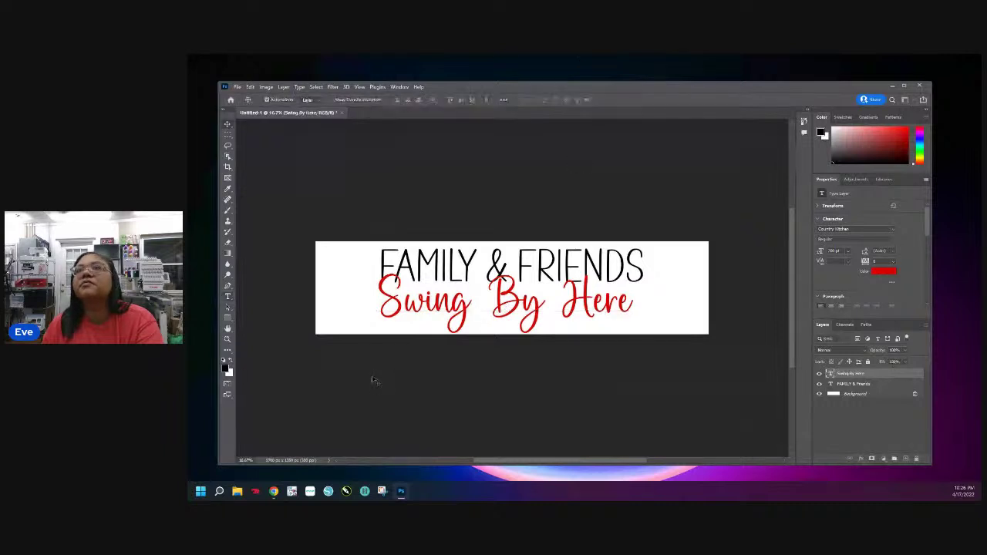
drag(499, 312, 507, 309)
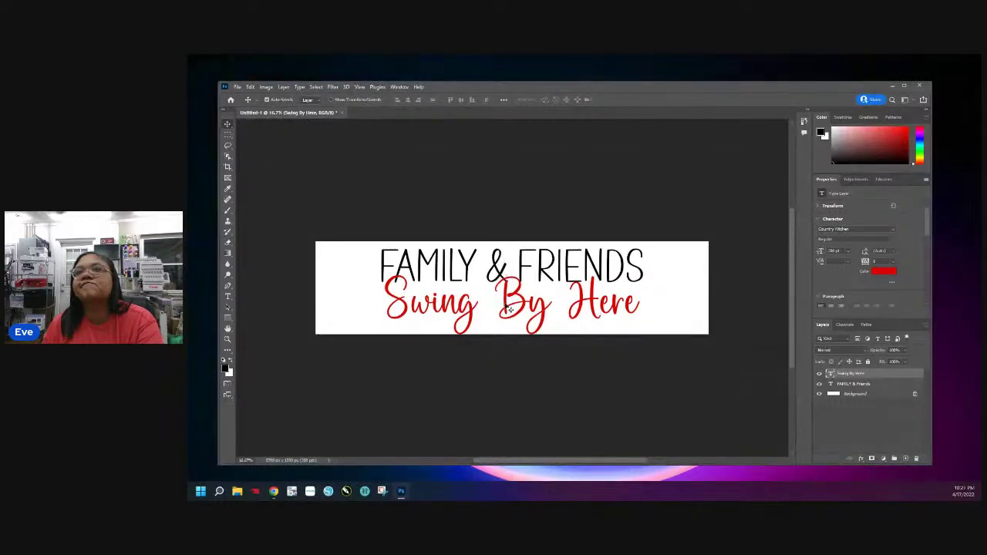
drag(515, 290, 518, 287)
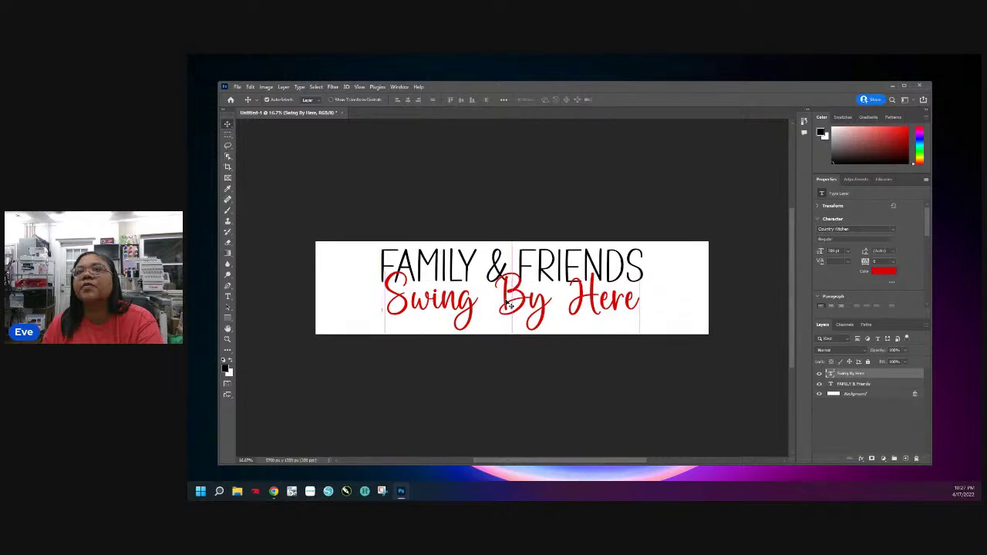
Step: Stretch the FAMILY & FRIENDS text horizontally to about 115% and recentre the line on the banner
double_click(569, 266)
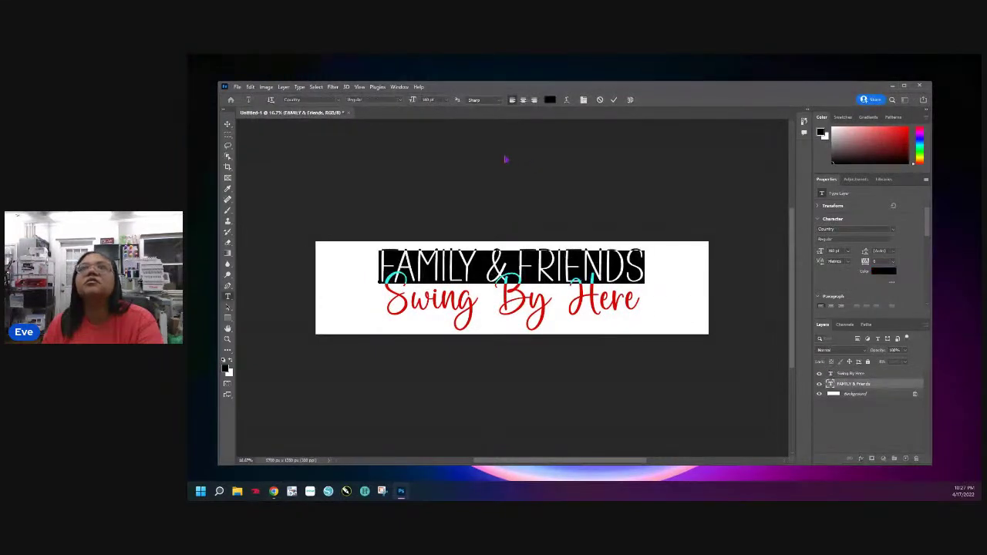
click(891, 283)
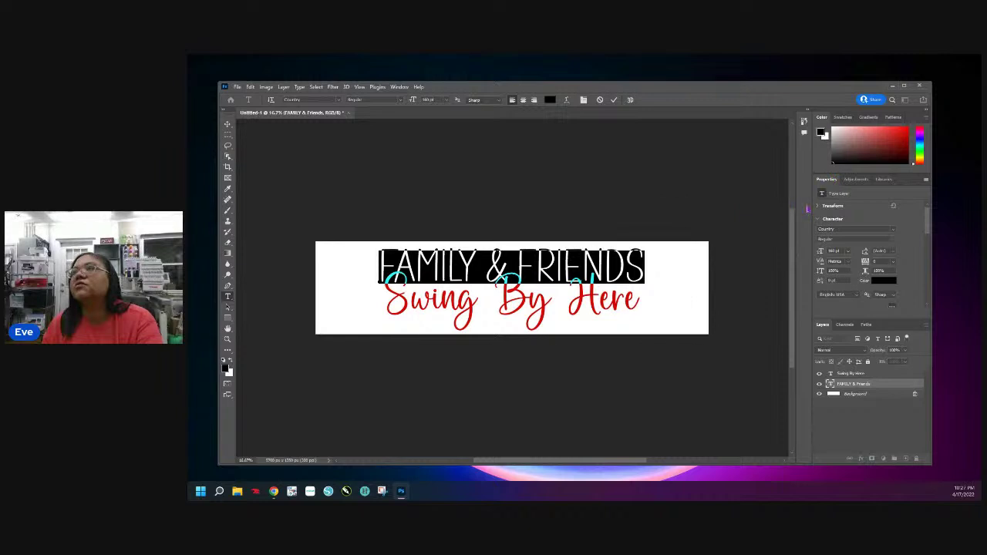
click(819, 206)
click(819, 206)
click(819, 219)
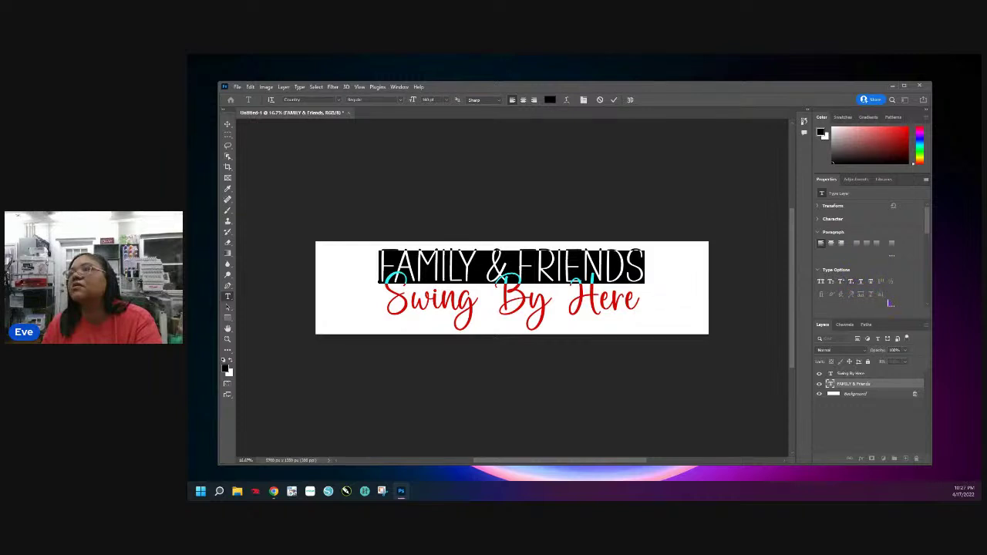
click(822, 271)
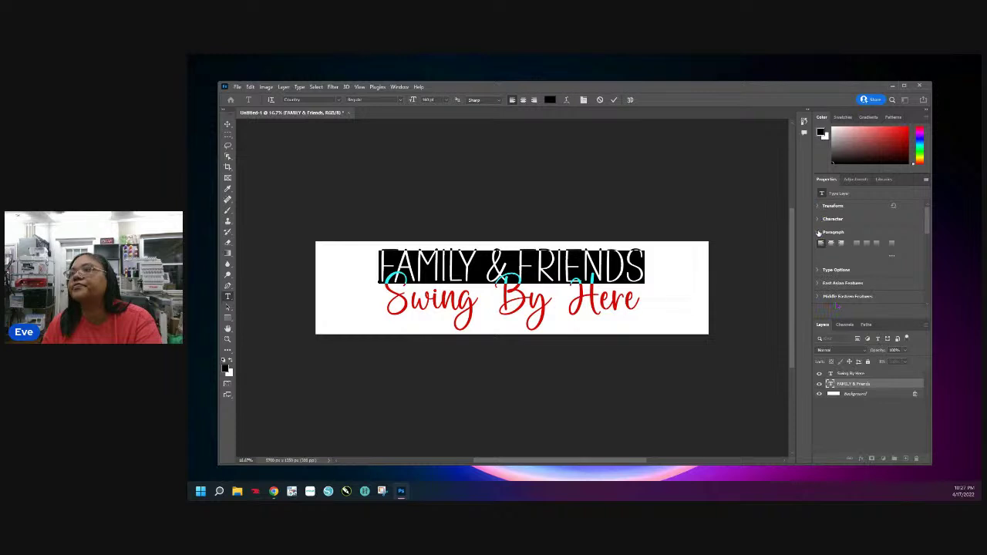
click(892, 257)
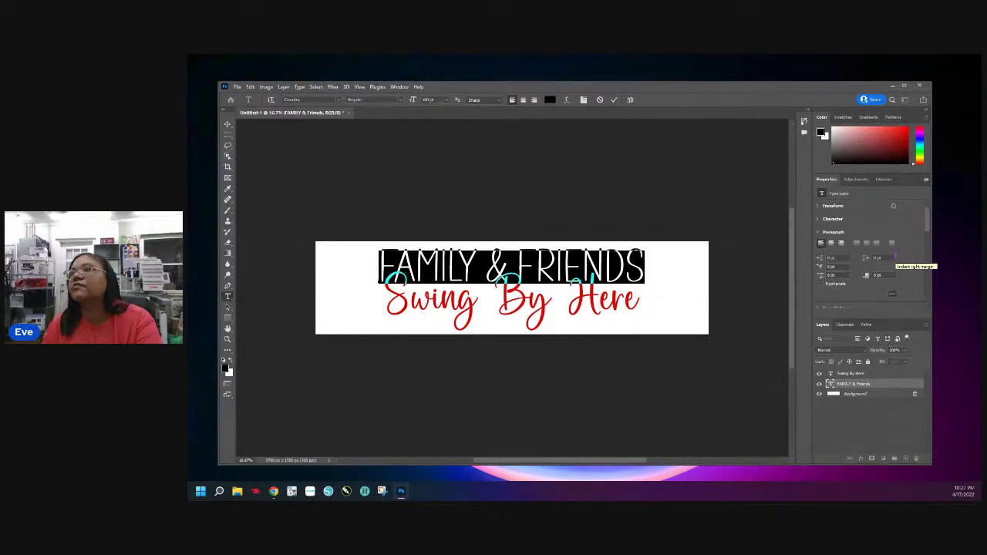
click(819, 220)
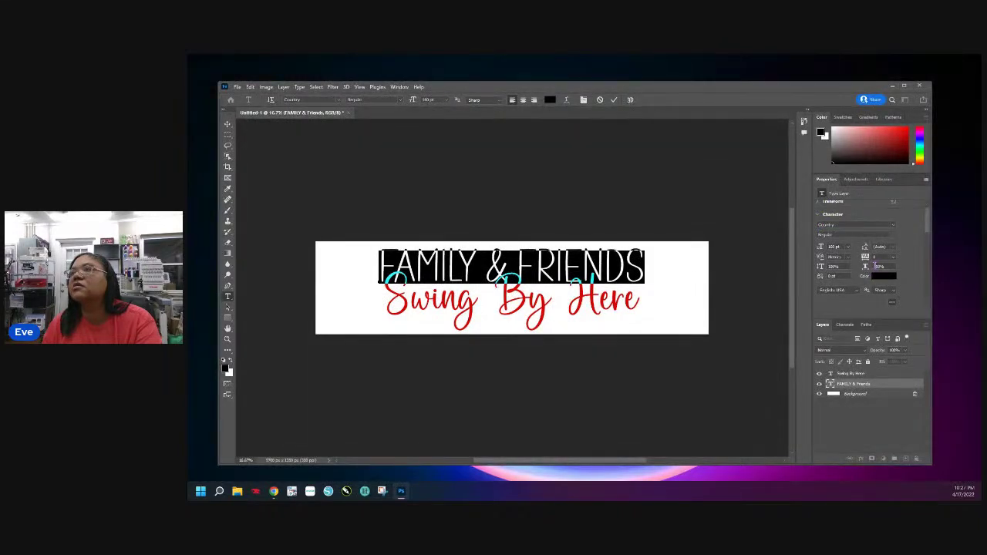
drag(867, 266, 877, 267)
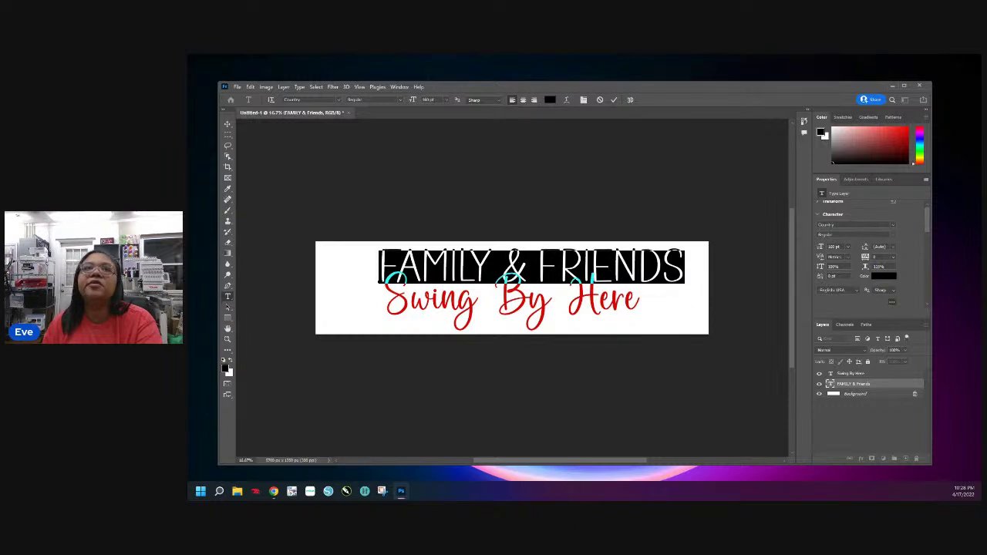
click(228, 125)
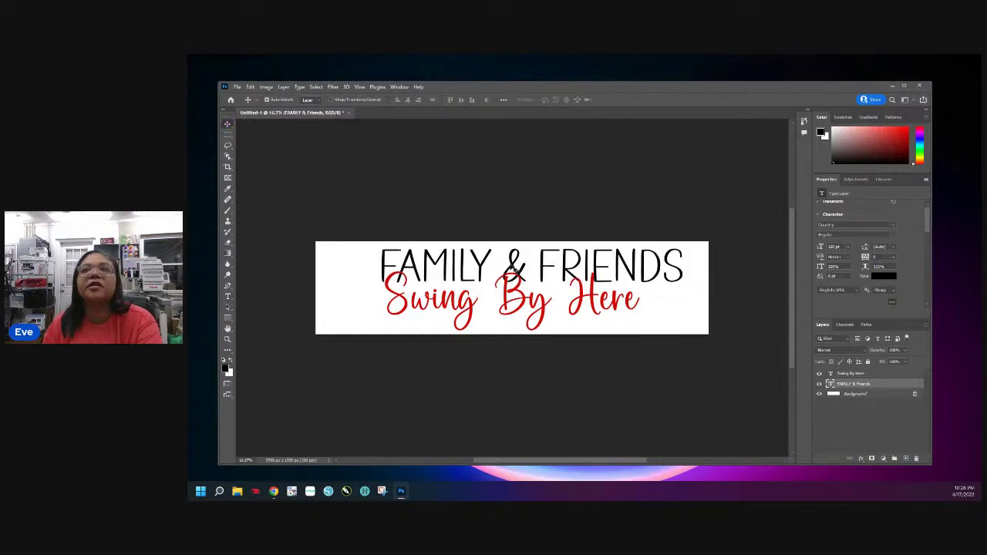
mouse_move(517, 268)
mouse_down()
mouse_move(507, 267)
mouse_move(506, 253)
mouse_up()
Step: Widen the Swing By Here text slightly, tighten its tracking, and recentre the line before deselecting it
click(523, 311)
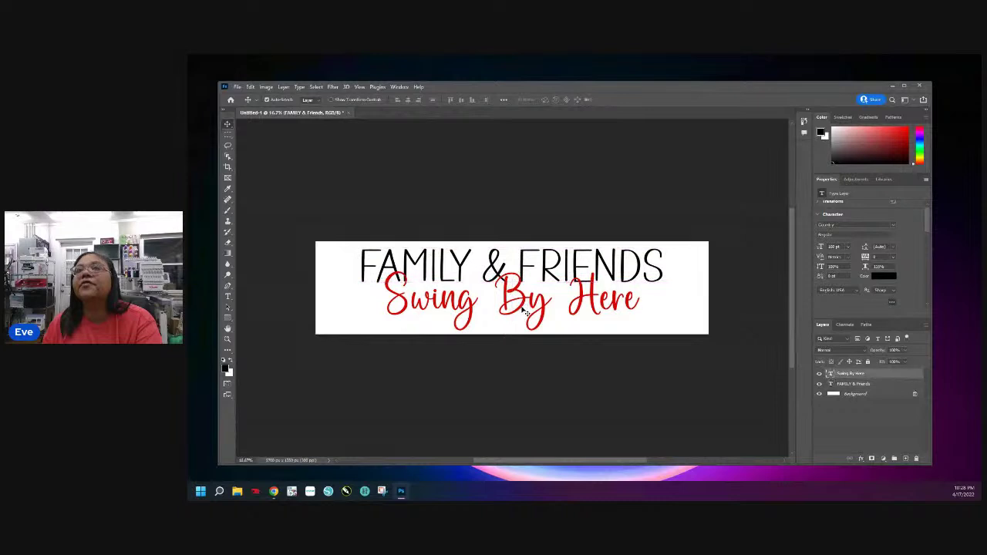
drag(522, 311, 522, 310)
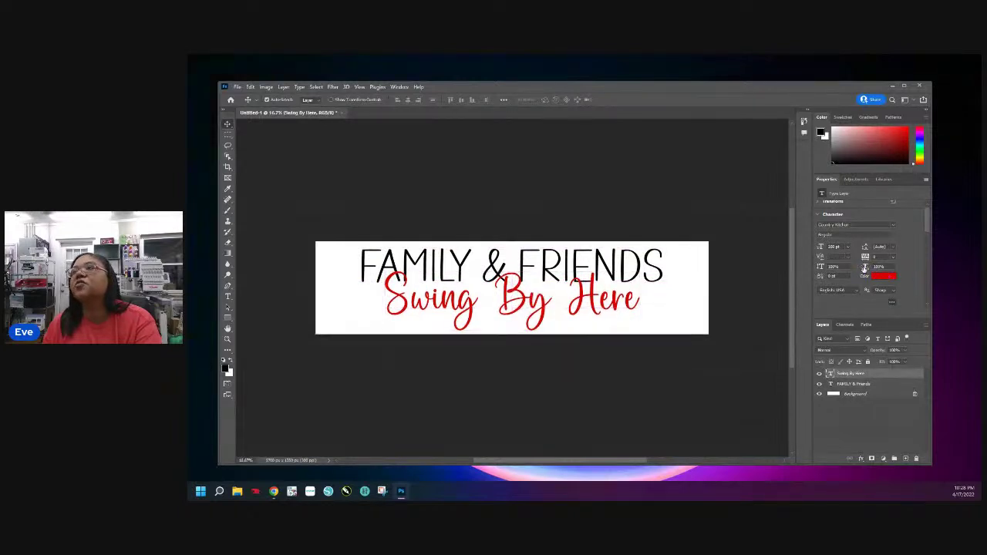
drag(865, 267, 869, 267)
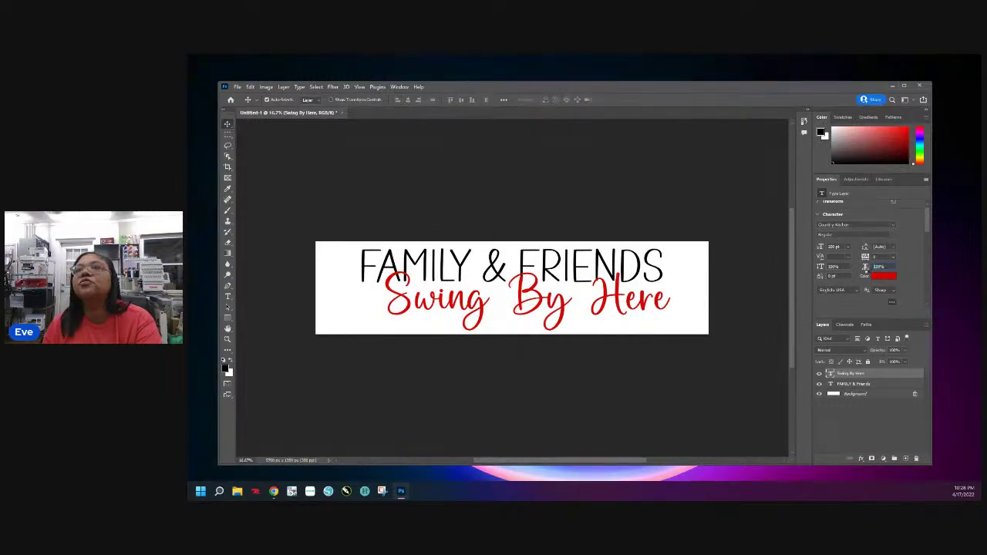
drag(870, 268, 867, 267)
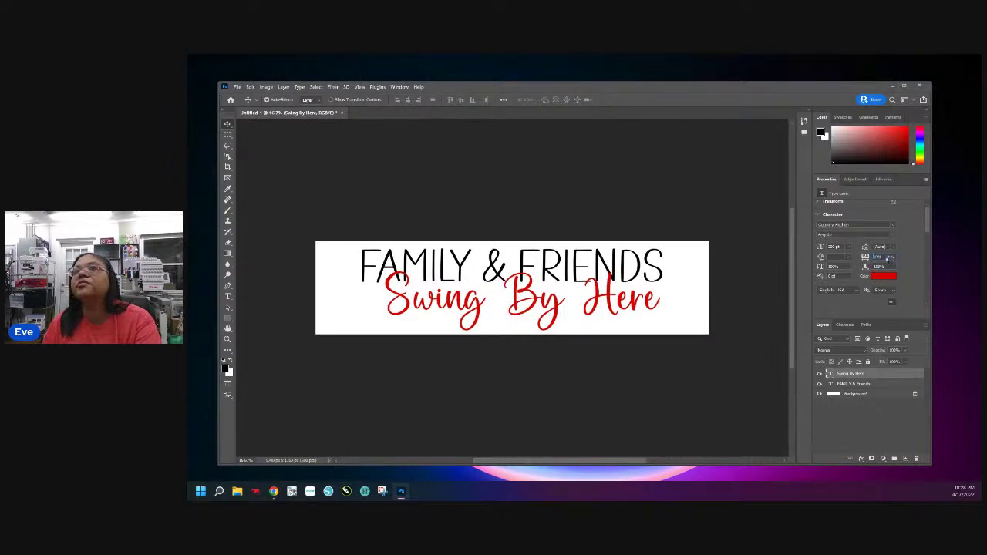
mouse_move(866, 257)
mouse_down()
mouse_move(879, 258)
mouse_move(861, 261)
mouse_move(869, 259)
mouse_up()
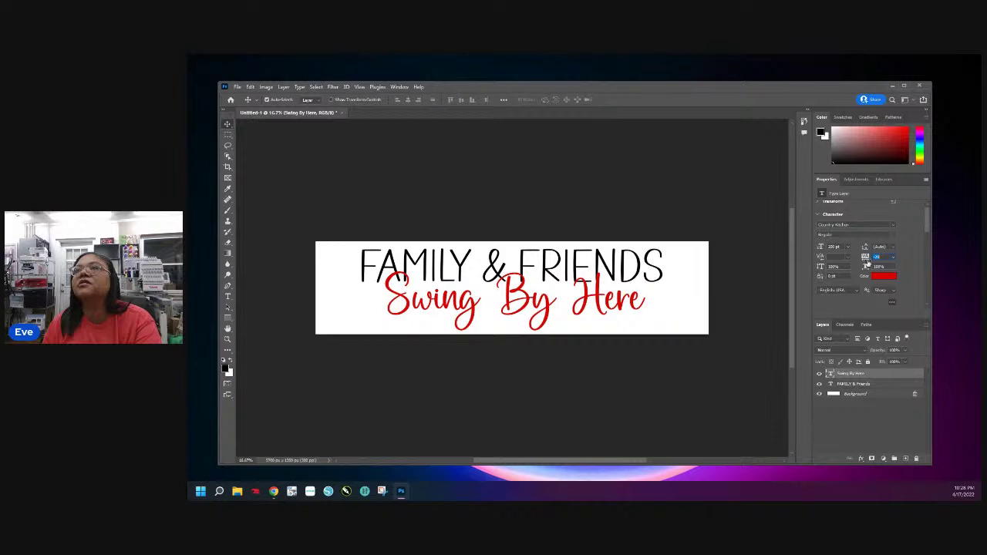
mouse_move(519, 287)
mouse_down()
mouse_move(503, 305)
mouse_move(520, 307)
mouse_move(493, 302)
mouse_move(528, 304)
mouse_up()
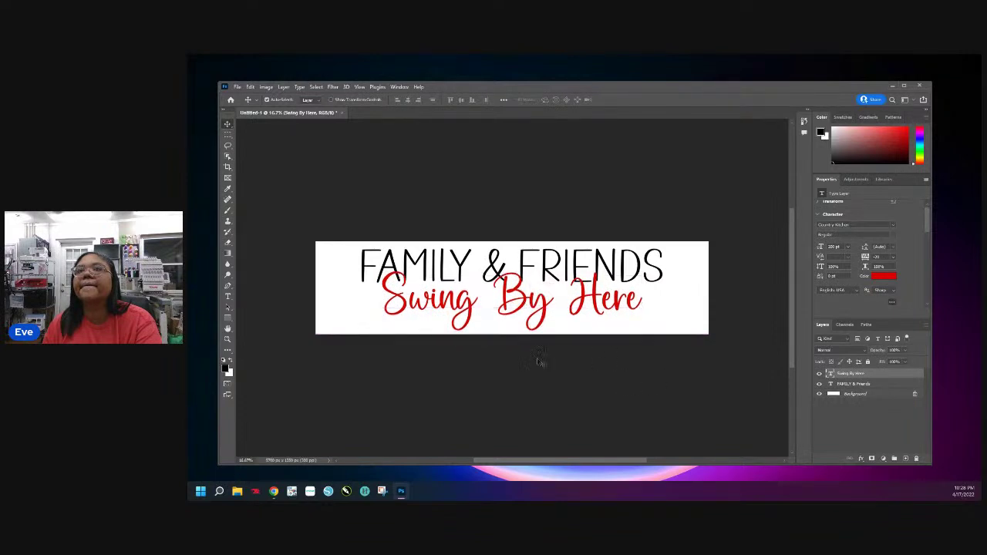
click(534, 370)
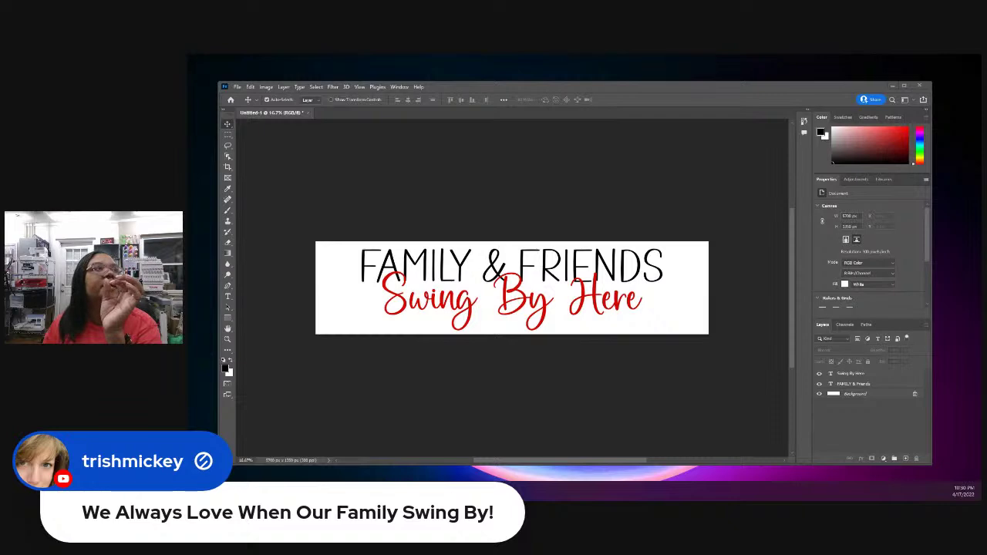
Step: Switch to Chrome and open creativefabrica.com
key(alt+Tab)
drag(695, 121, 668, 93)
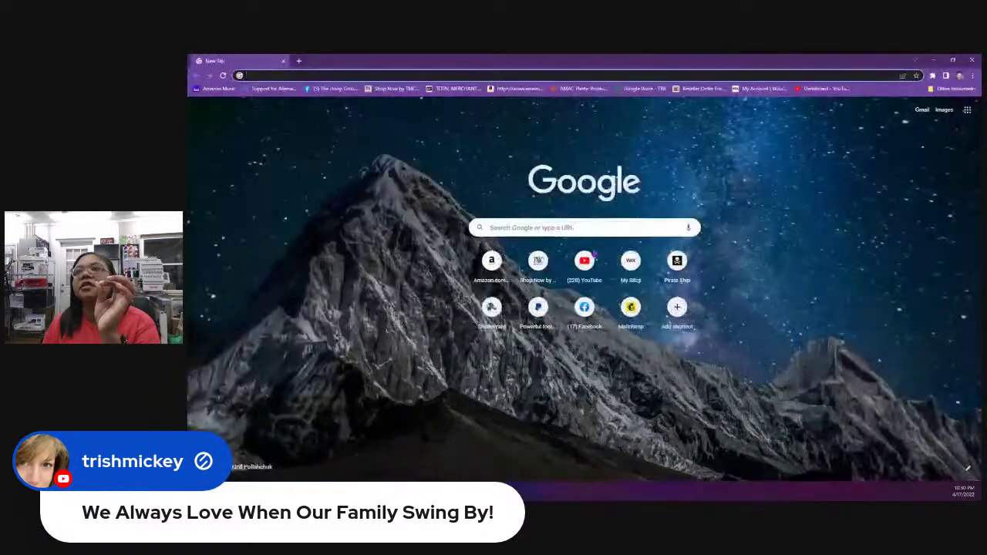
click(774, 90)
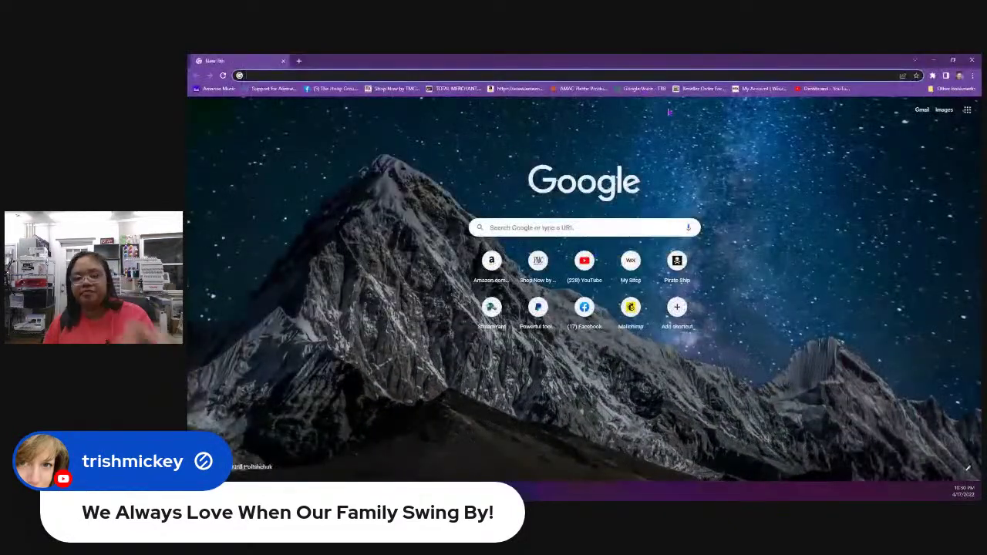
text(creativefabrica.com)
key(Return)
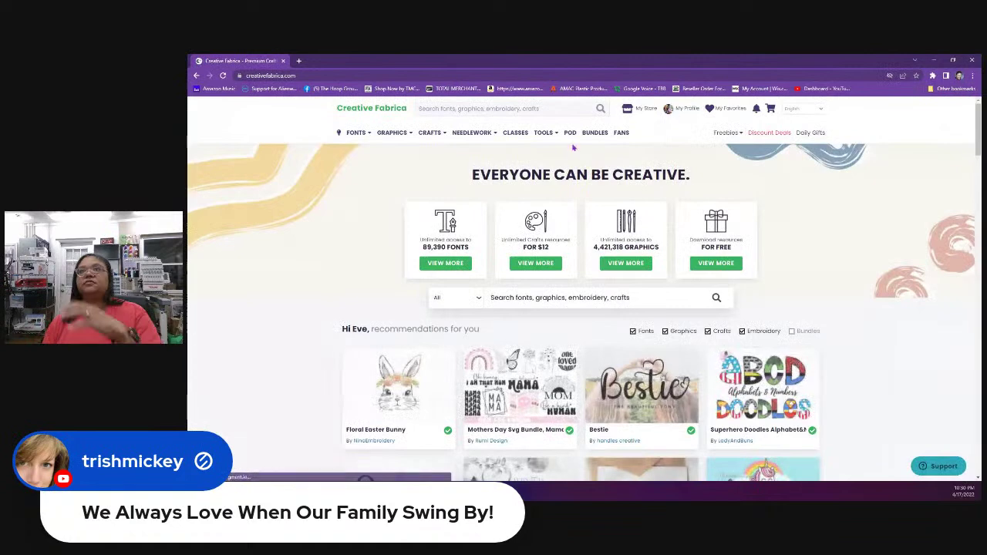
Step: Search Creative Fabrica for porch swing and look through the matching designs
click(566, 106)
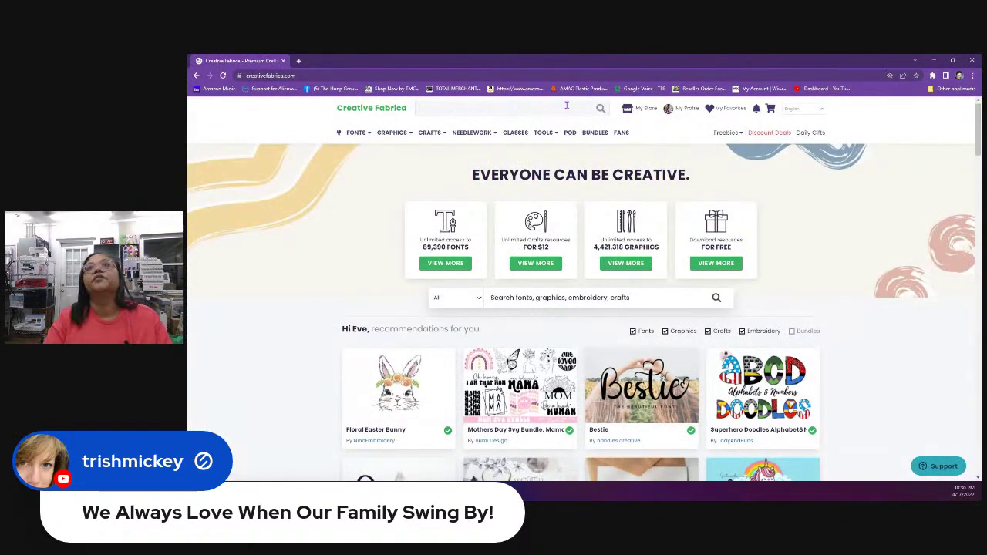
text(polar bear)
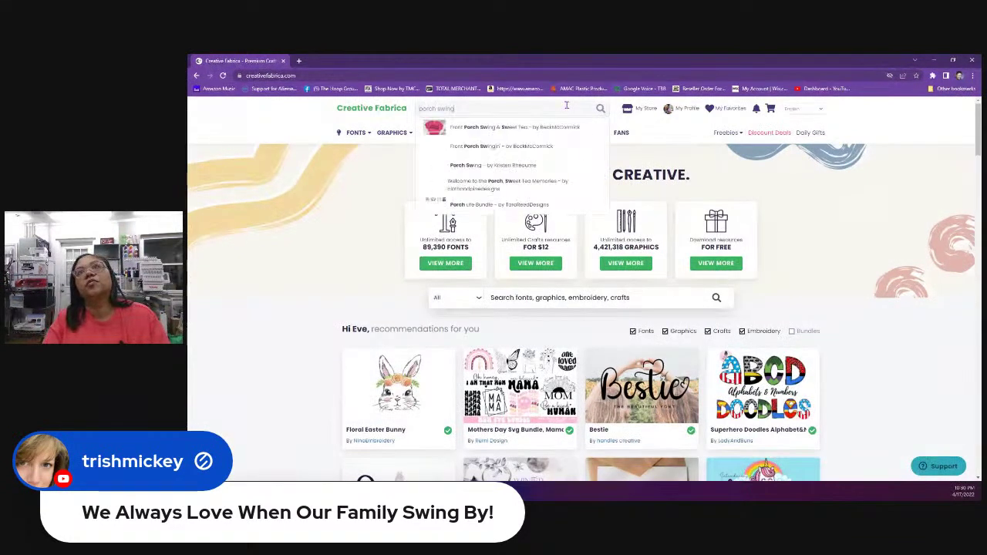
key(Return)
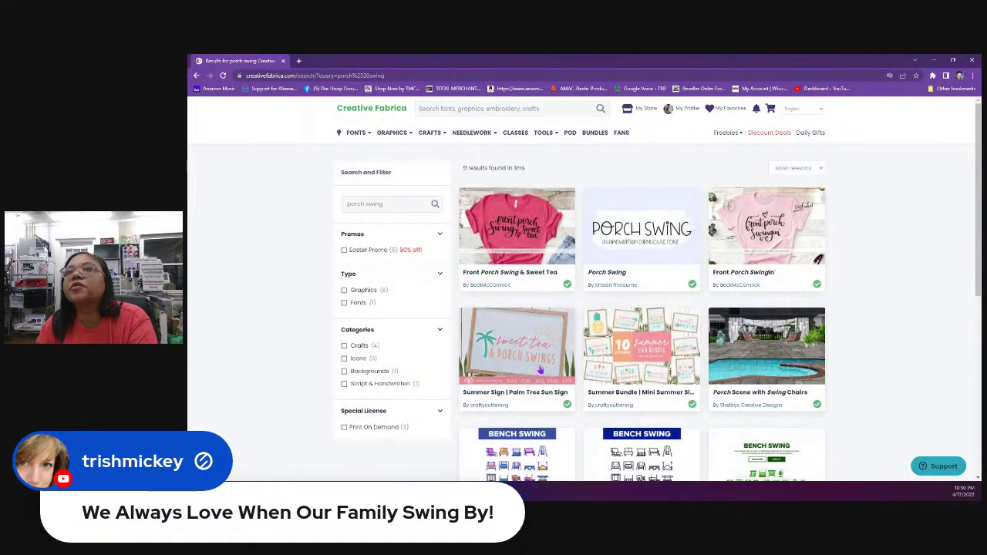
scroll(656, 362, down, 3)
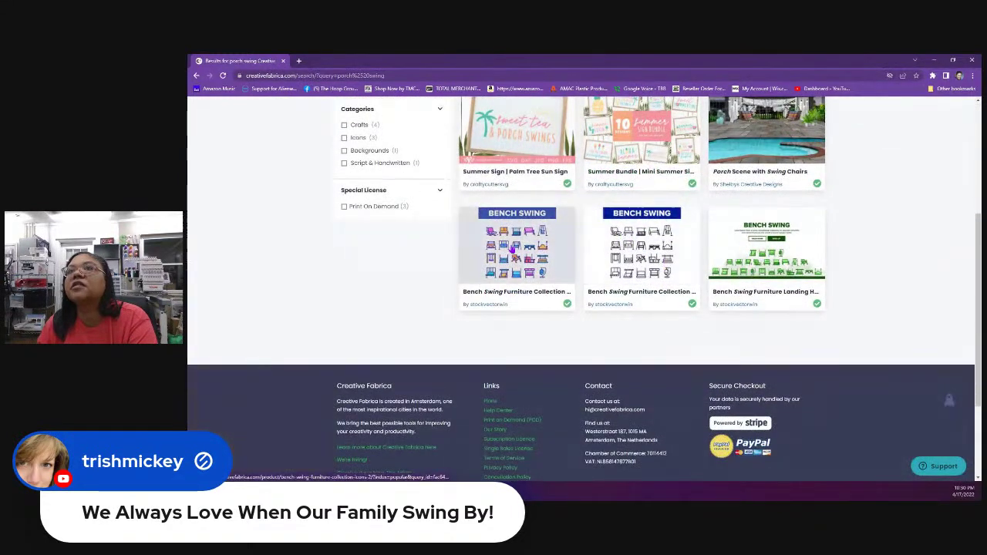
Step: View the coloured Bench Swing Furniture Collection Icons product, and go from it to the Graphics category
click(614, 251)
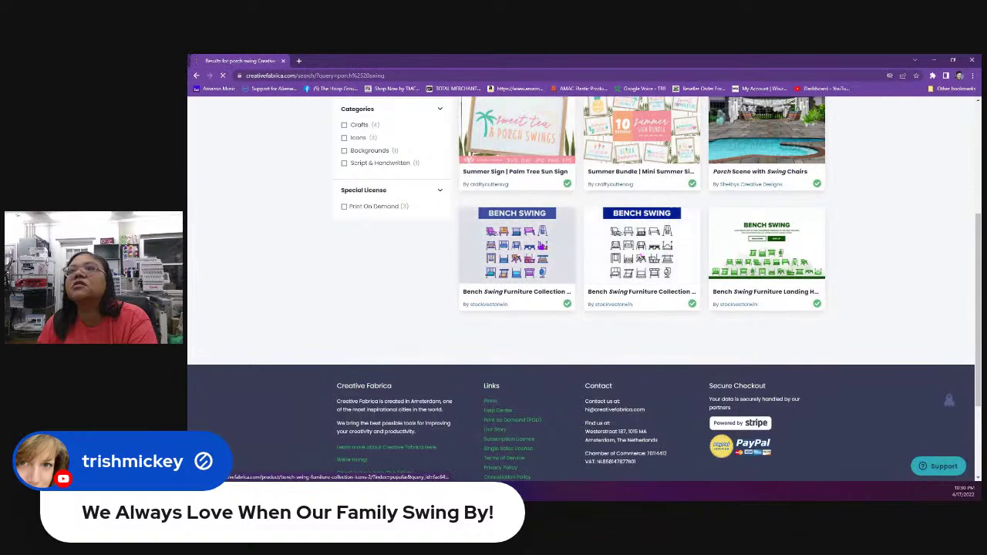
click(516, 247)
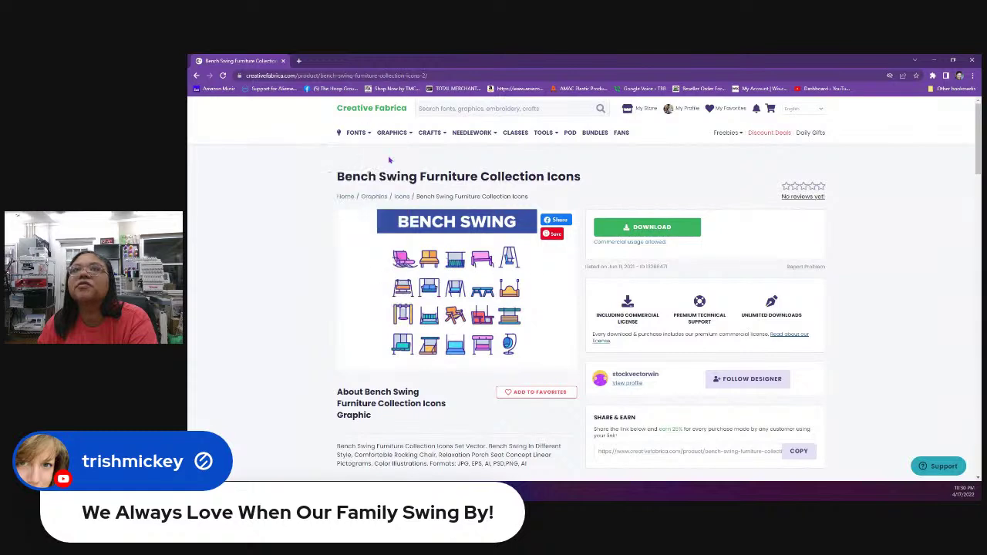
click(366, 197)
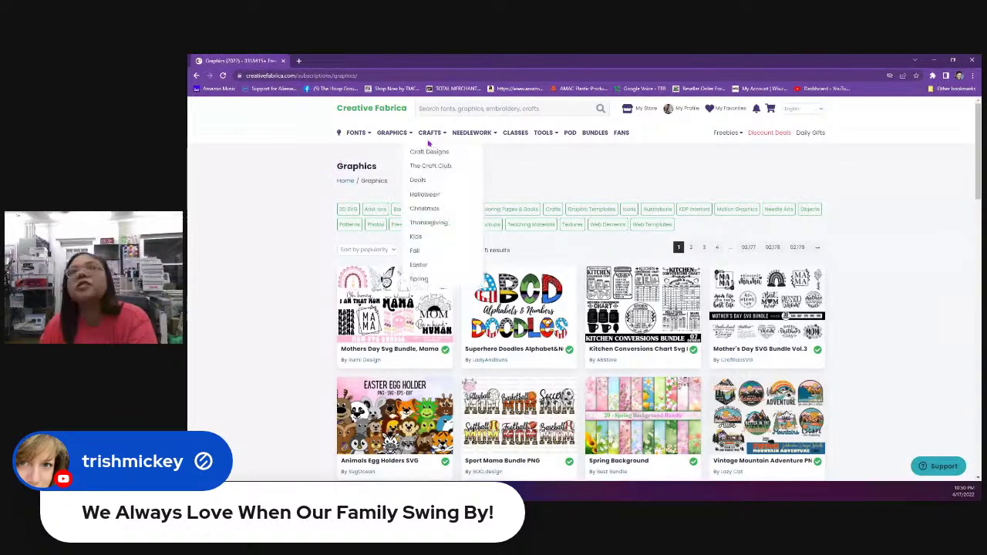
Step: Browse the popular graphics, view the Spring Background product page, and return to the Graphics listing
click(443, 107)
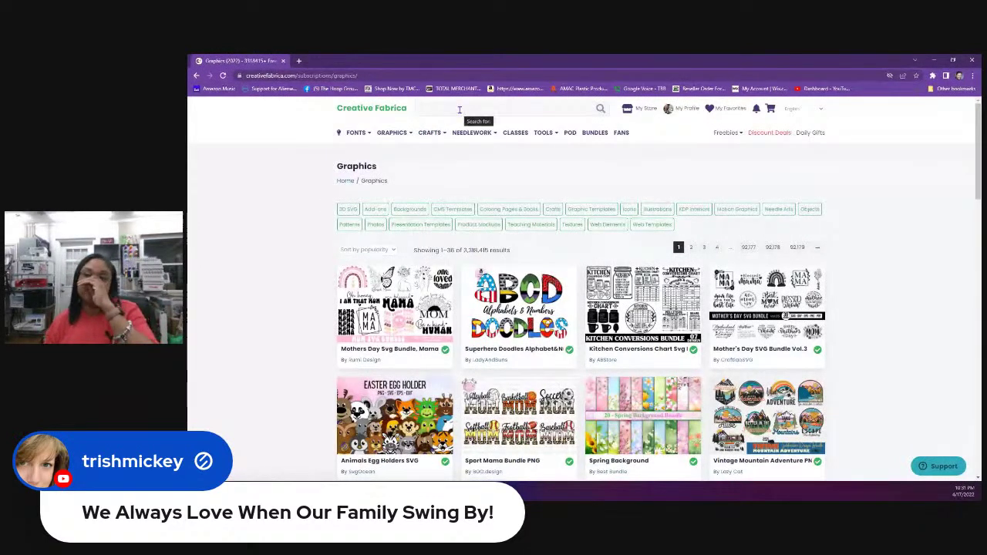
scroll(664, 244, down, 3)
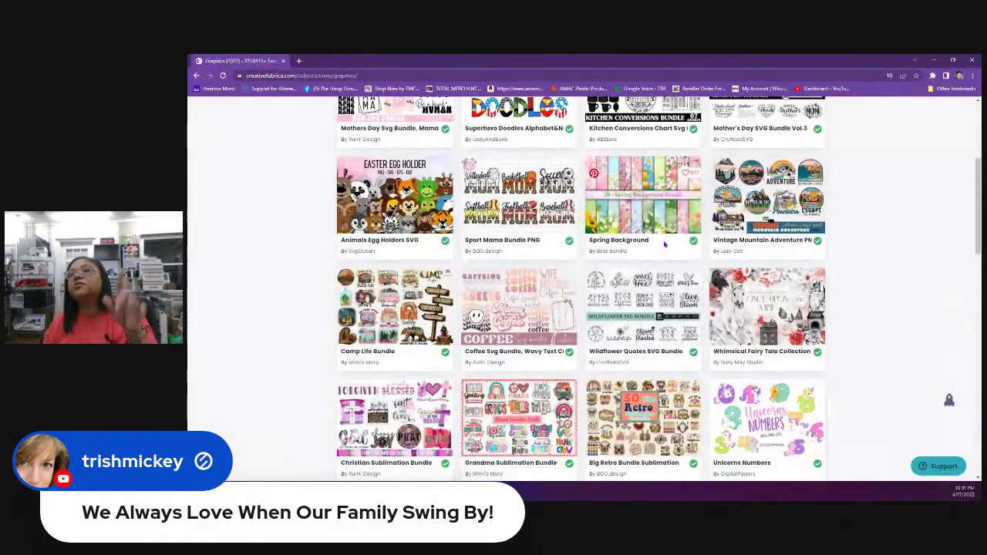
scroll(664, 244, up, 2)
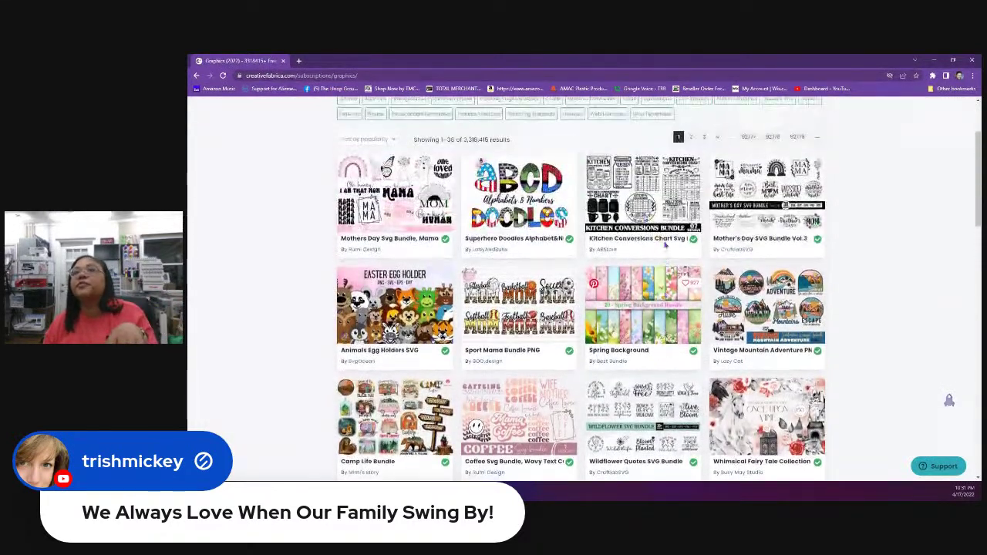
click(650, 299)
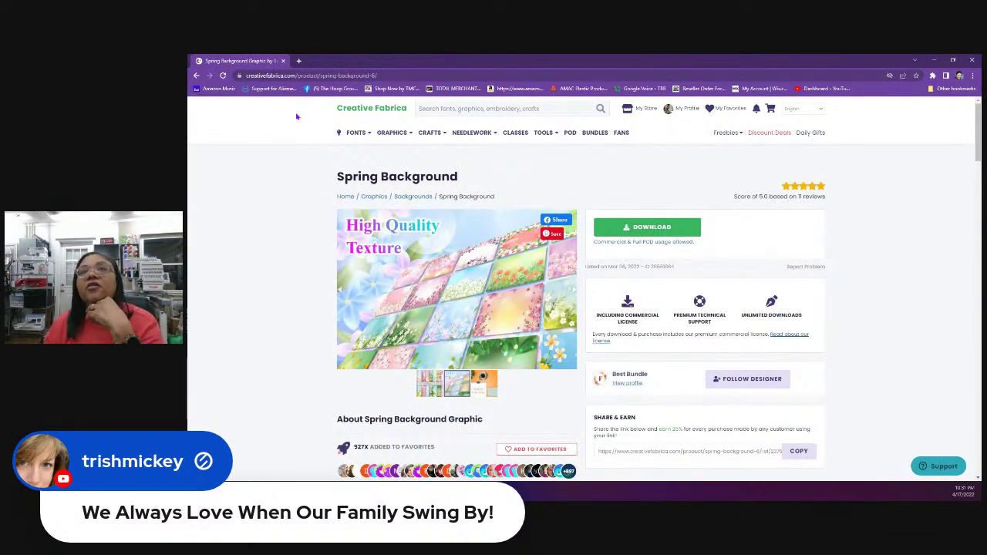
click(196, 76)
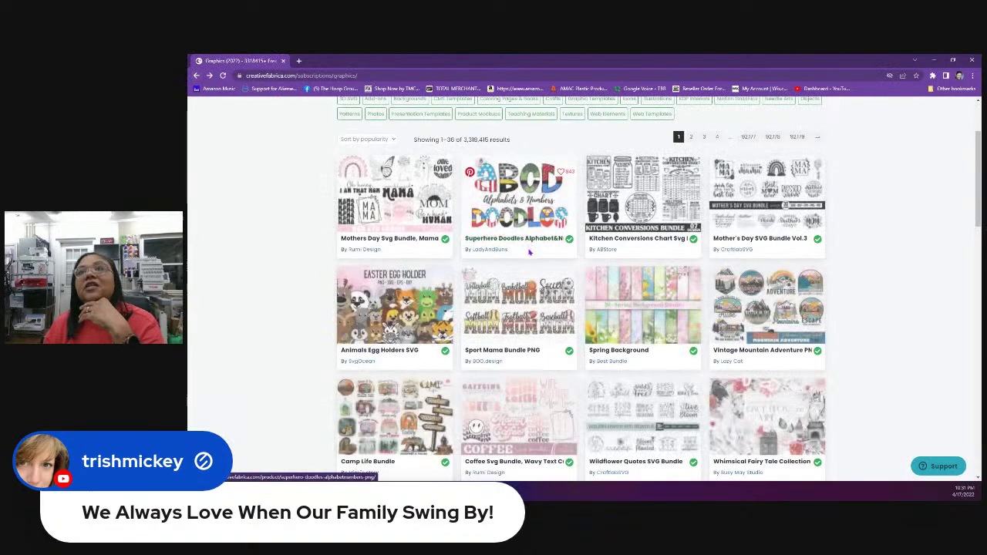
scroll(516, 158, up, 2)
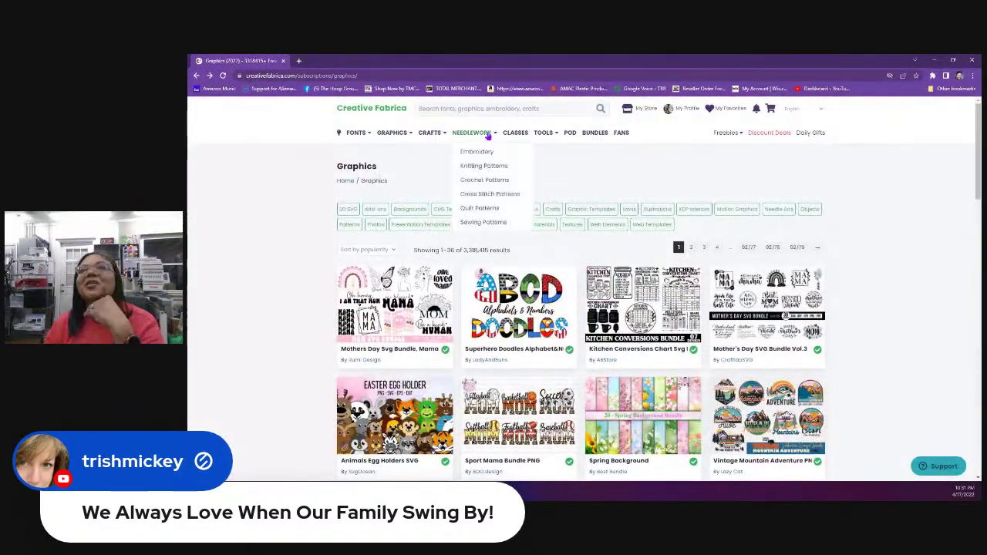
Step: Search Creative Fabrica for roses background
click(458, 109)
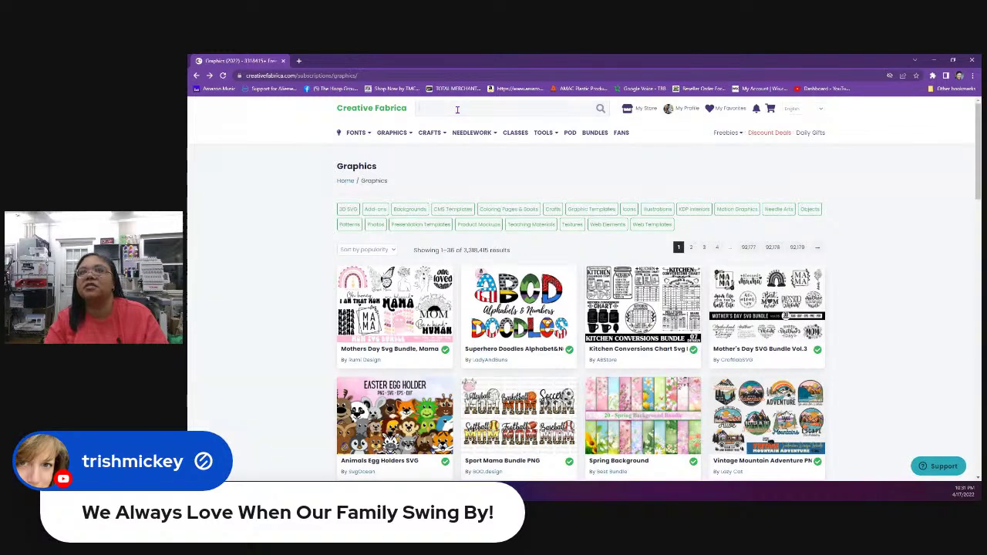
text(roses back)
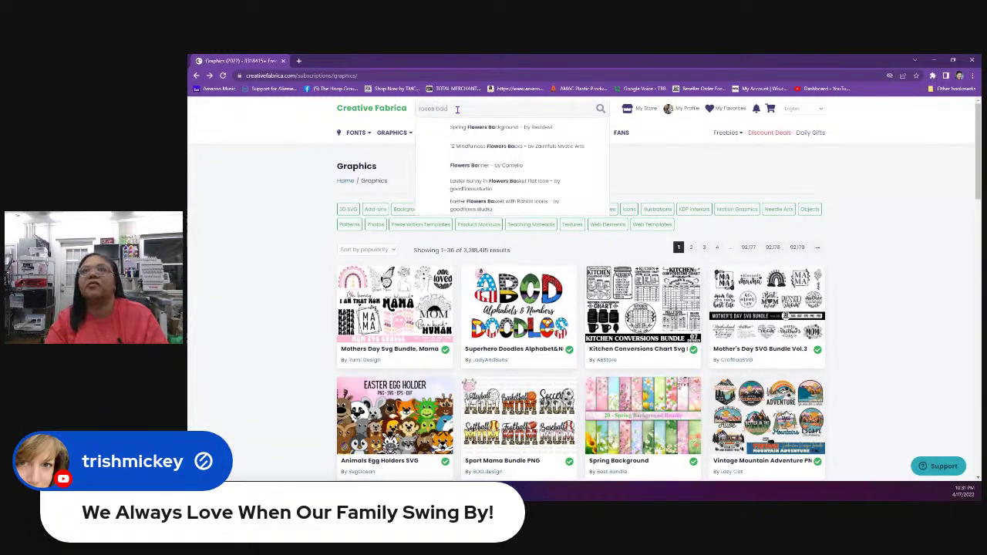
text(ground)
key(Return)
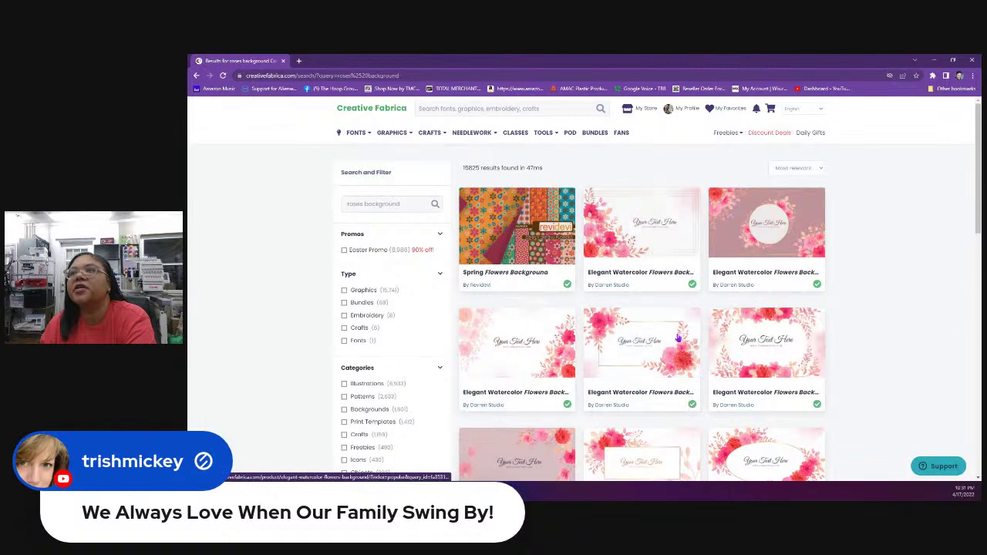
Step: Look through the roses background search results for a design that suits the banner
scroll(560, 351, down, 3)
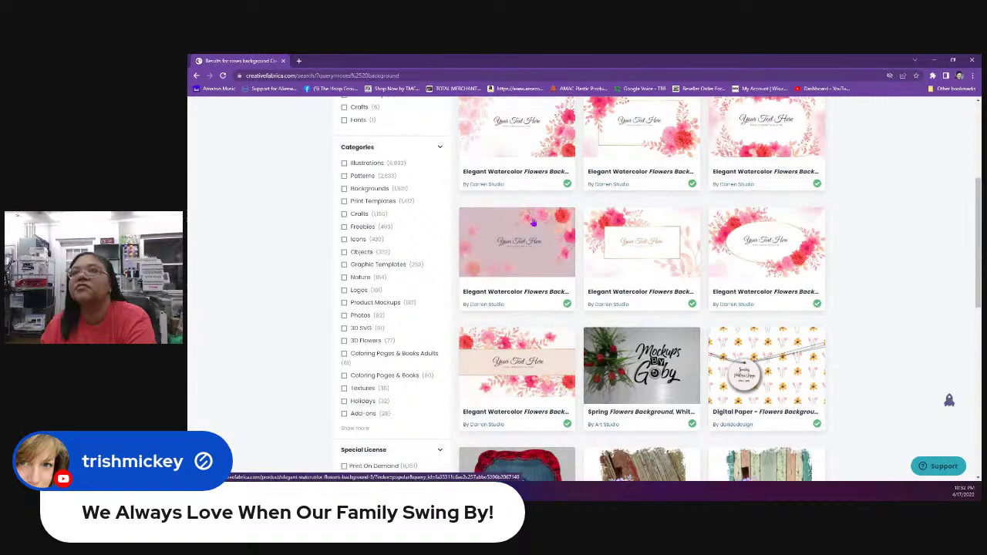
scroll(637, 231, down, 3)
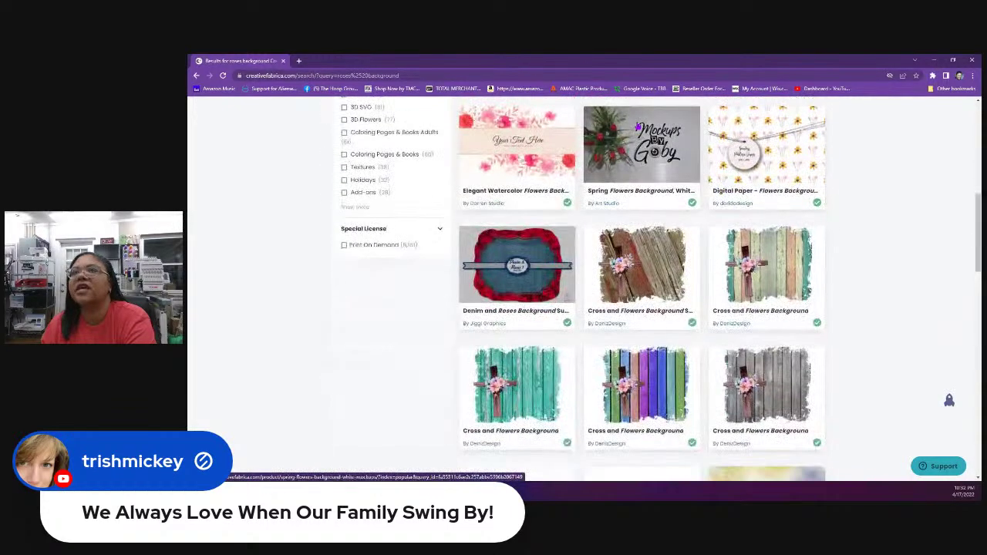
scroll(637, 123, down, 3)
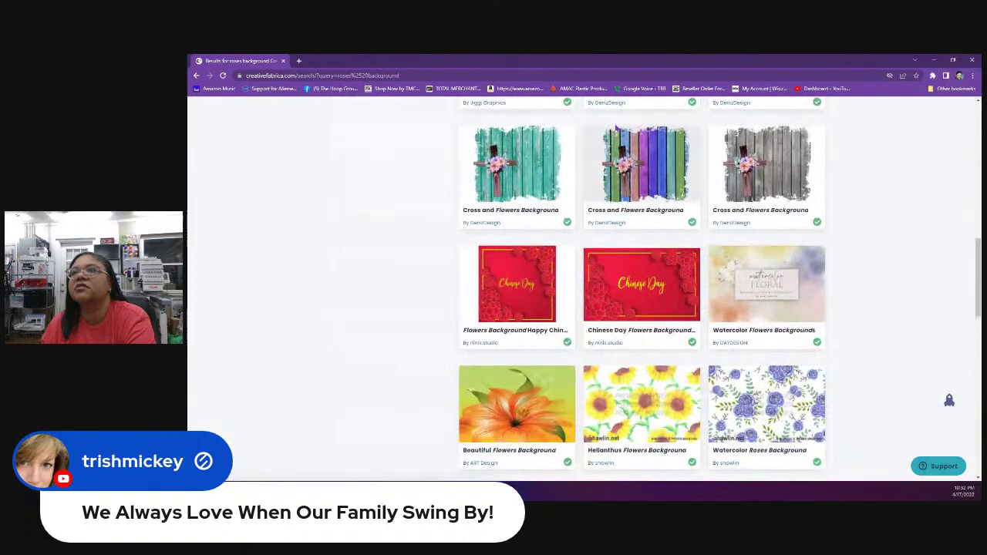
scroll(638, 124, down, 3)
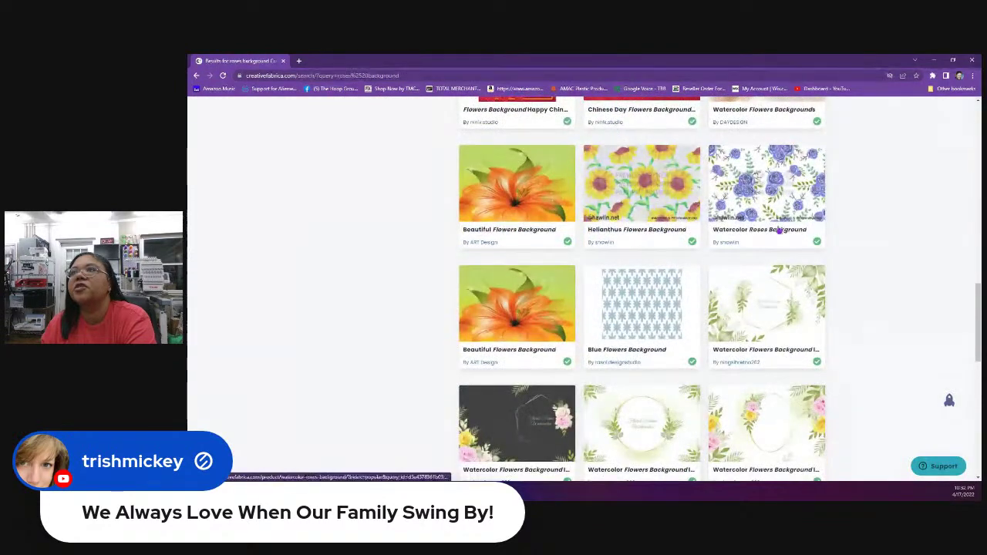
scroll(703, 353, down, 5)
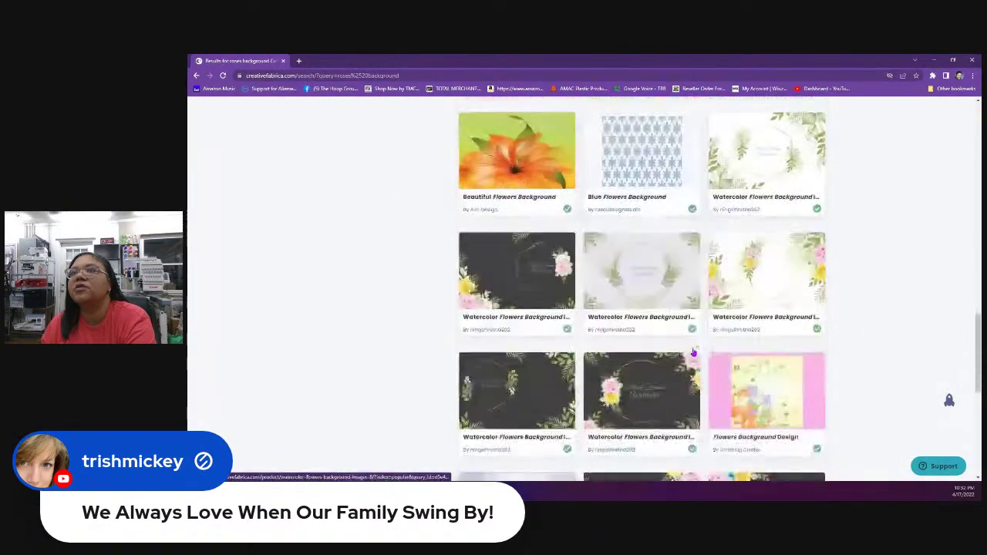
scroll(693, 353, down, 5)
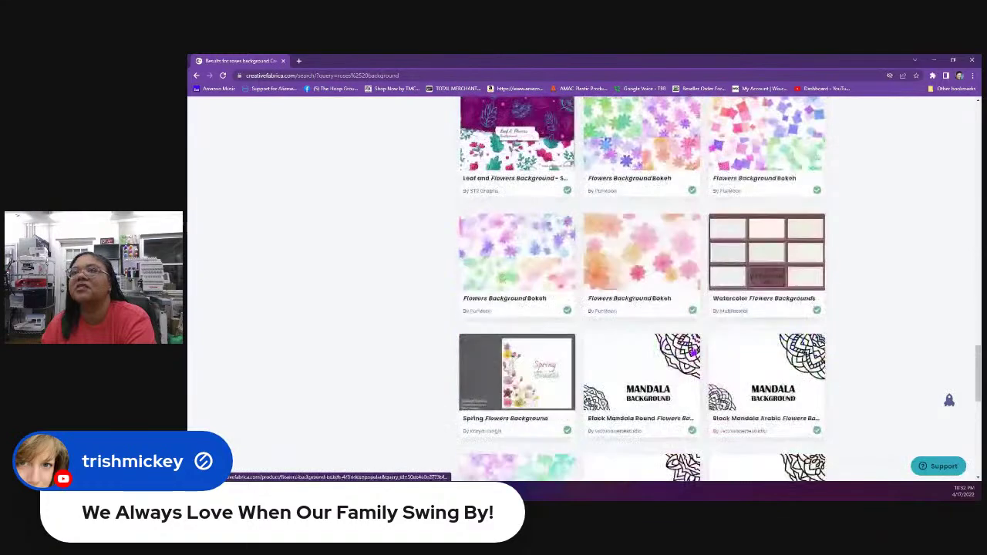
scroll(694, 353, down, 5)
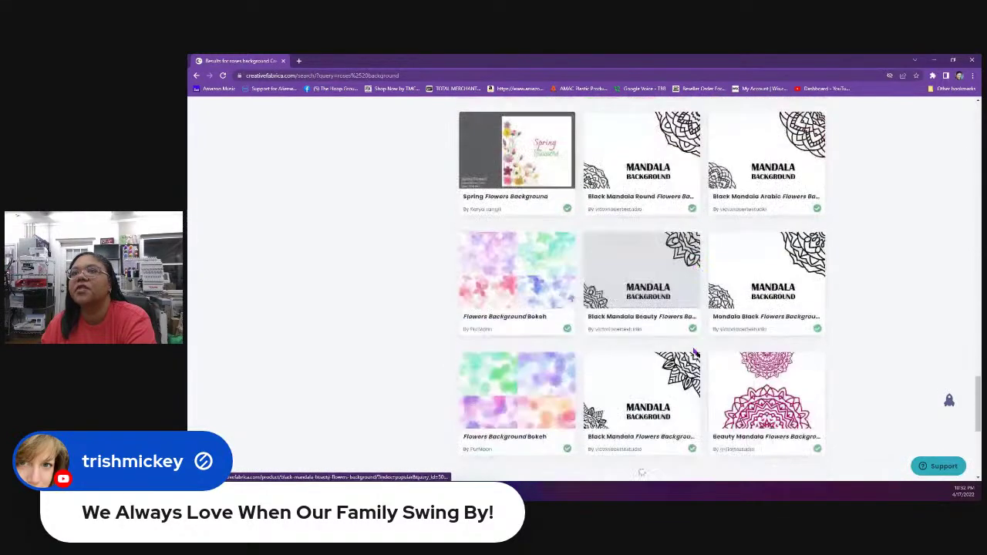
scroll(693, 350, down, 3)
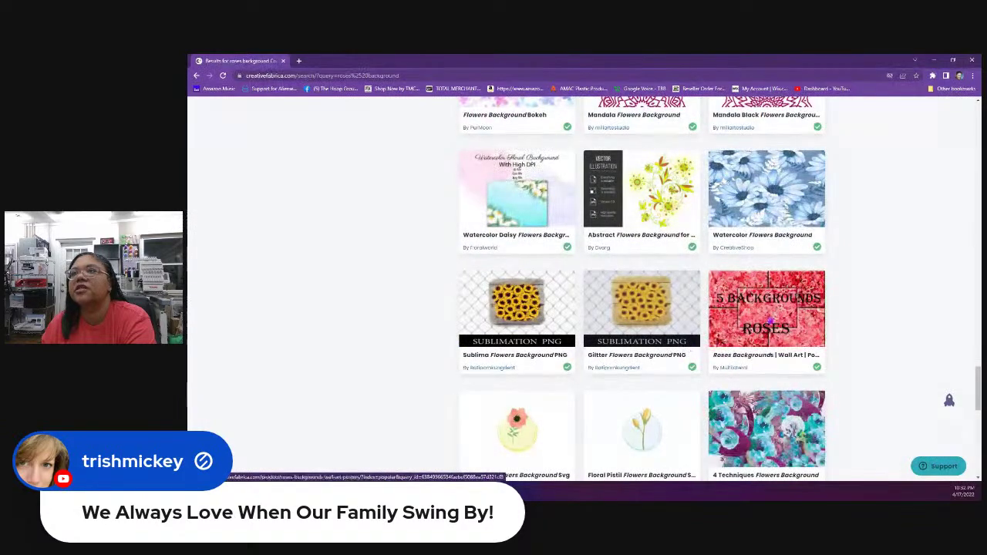
scroll(714, 311, down, 3)
scroll(714, 311, down, 3)
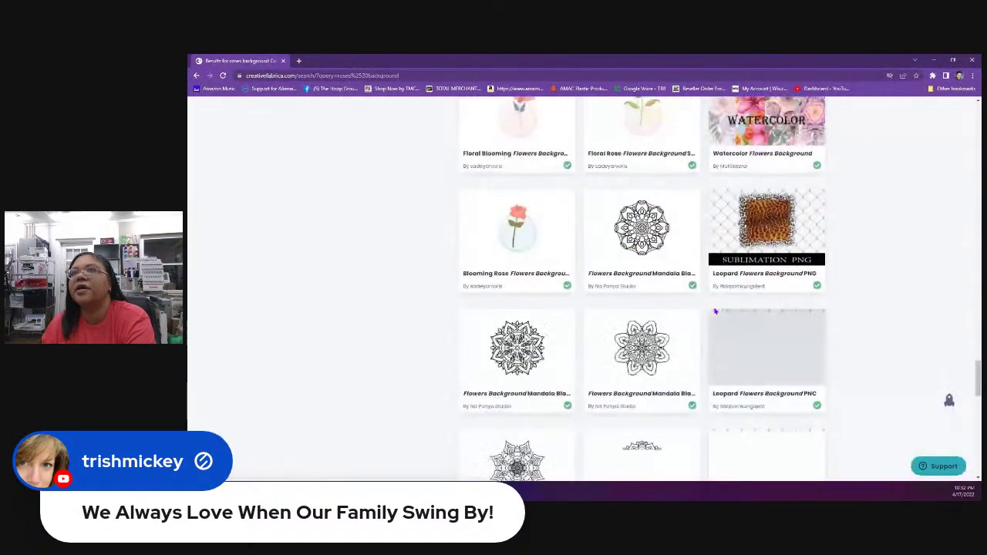
scroll(714, 311, up, 3)
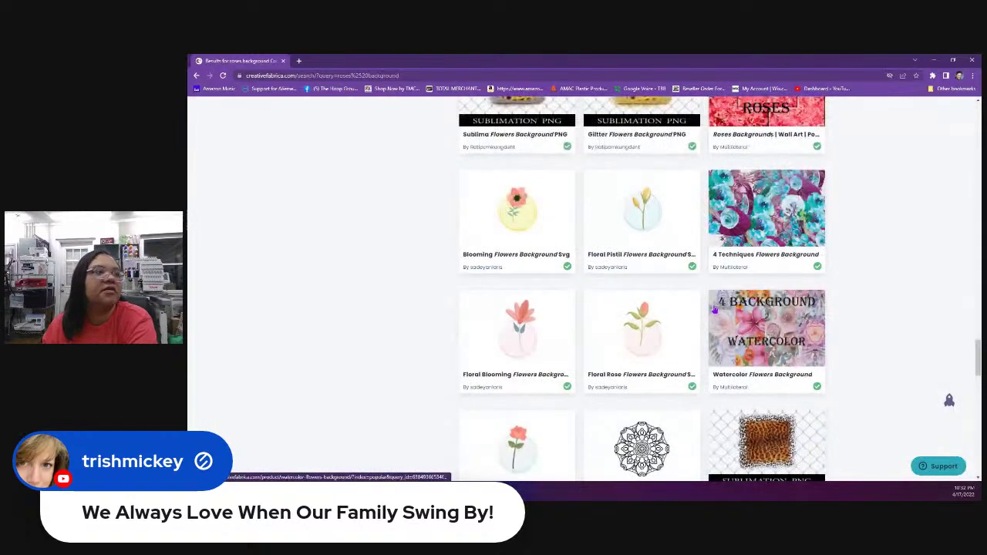
scroll(714, 311, down, 3)
scroll(714, 311, down, 2)
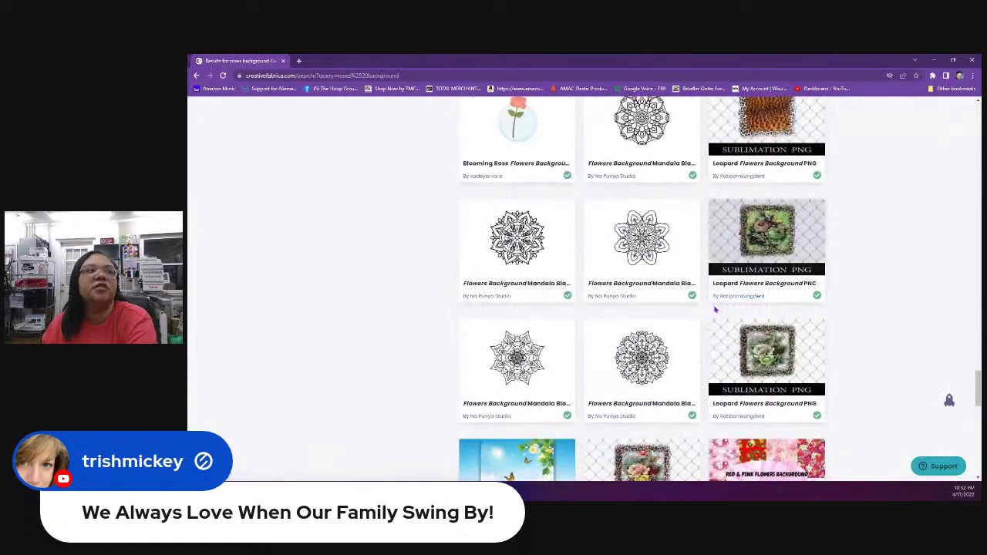
scroll(715, 309, down, 2)
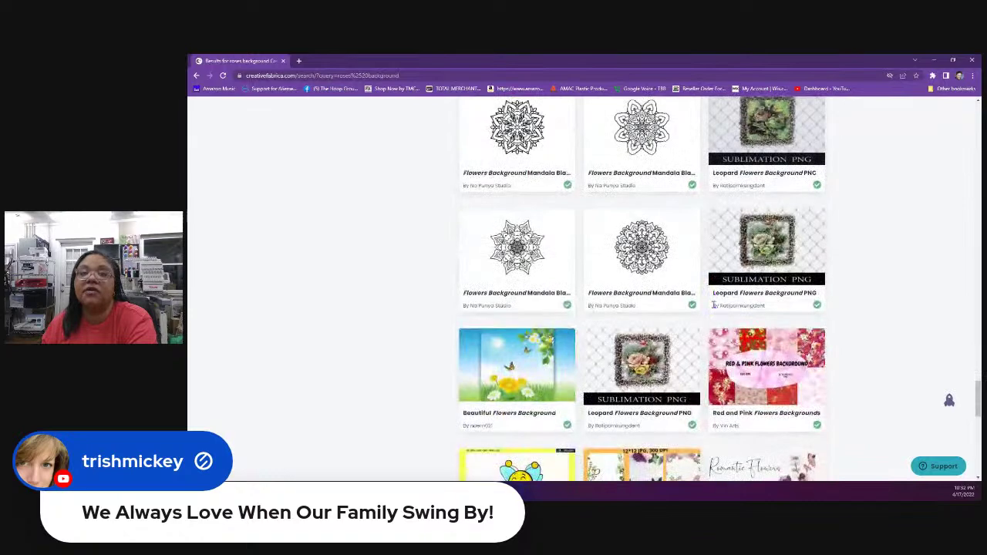
scroll(713, 305, down, 2)
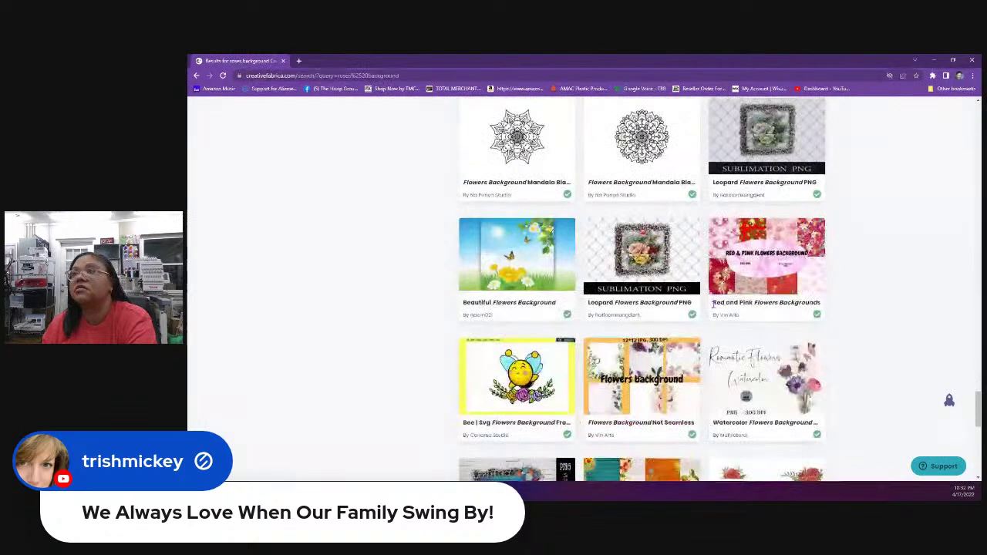
scroll(875, 342, down, 4)
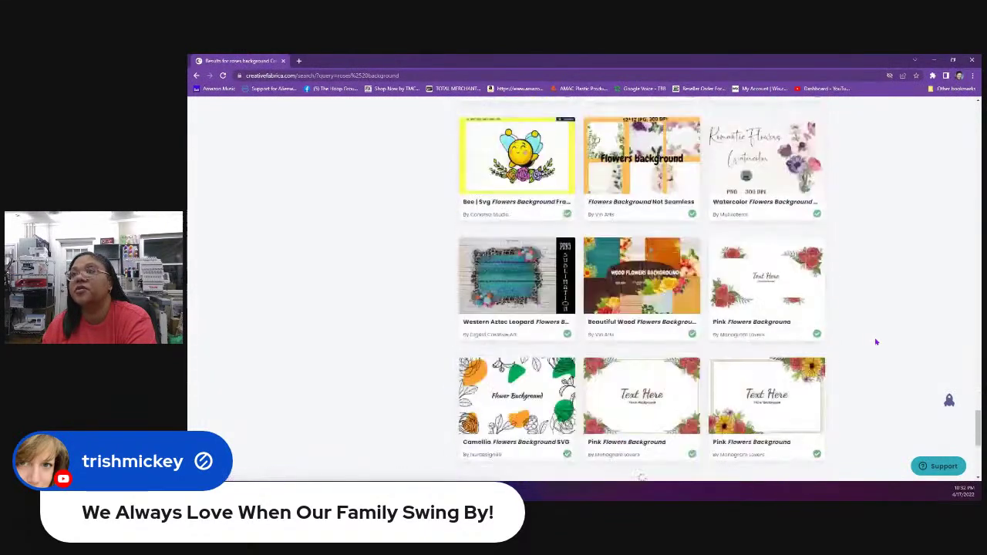
scroll(758, 324, down, 6)
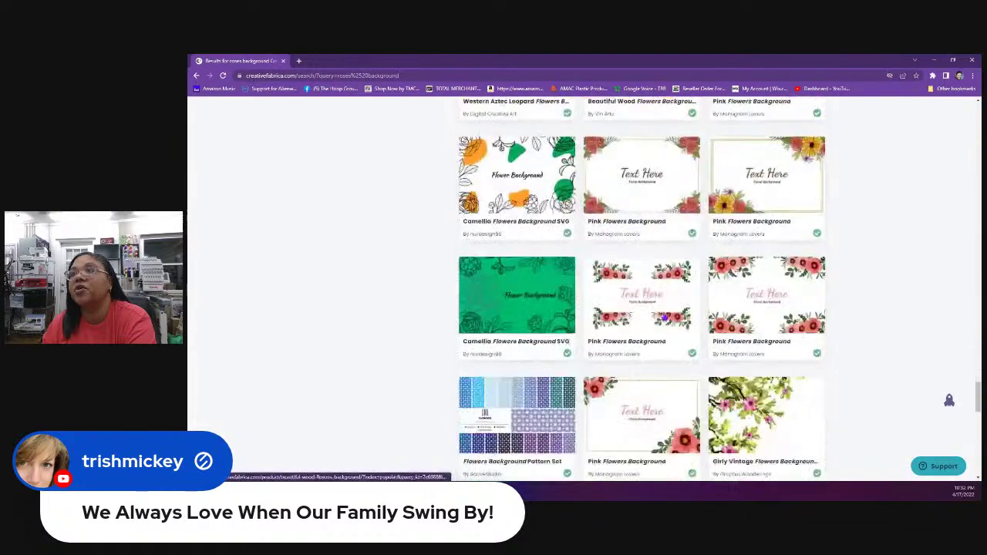
scroll(666, 317, down, 1)
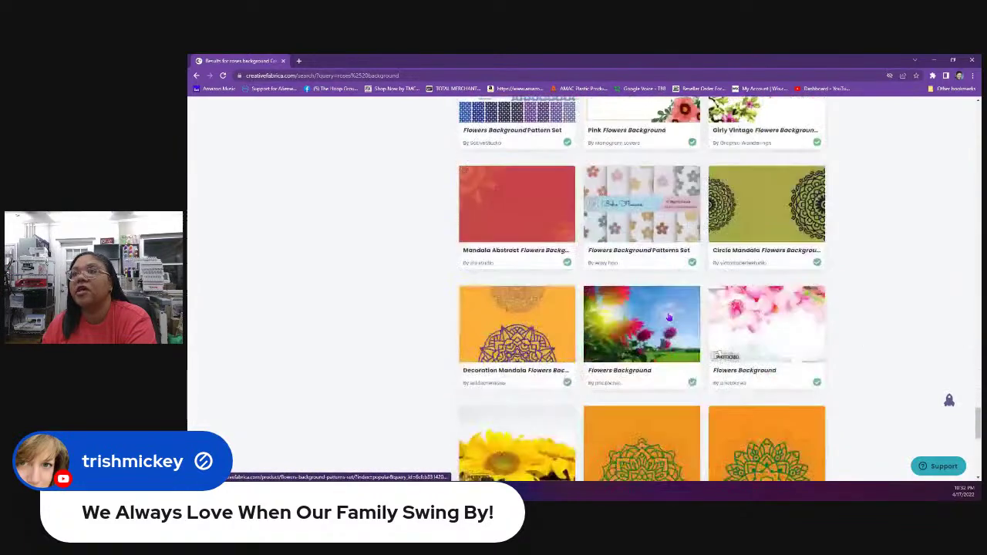
scroll(669, 317, down, 6)
scroll(666, 316, up, 12)
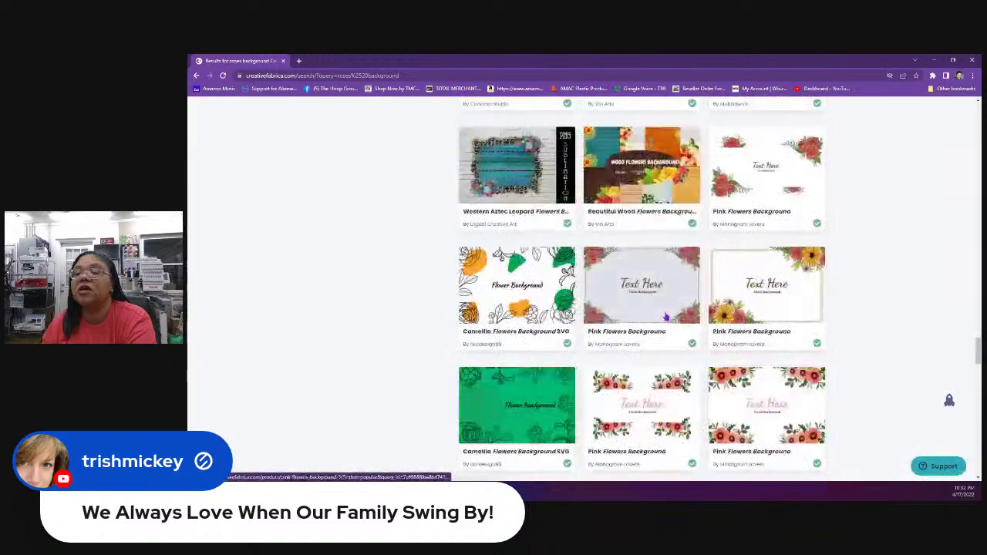
scroll(666, 316, down, 12)
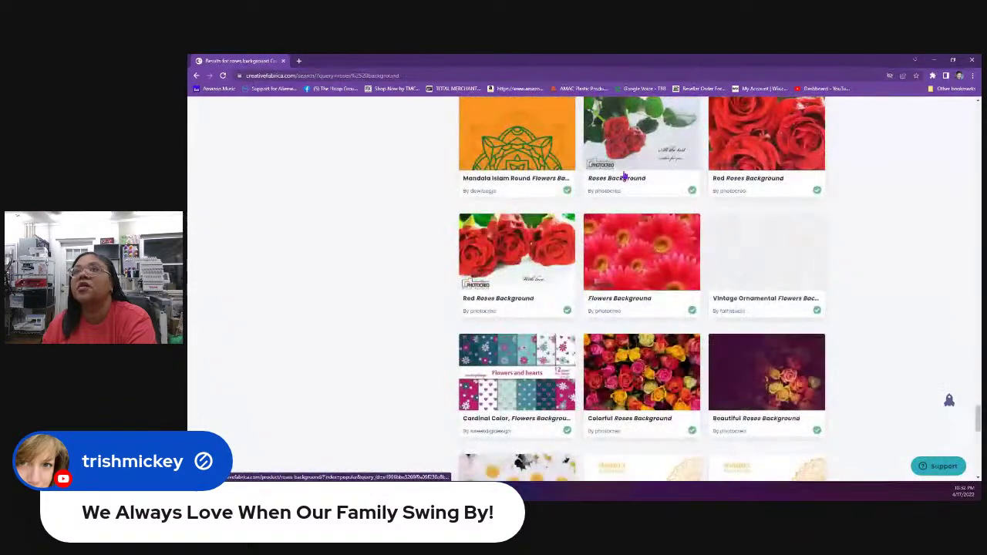
scroll(439, 199, down, 3)
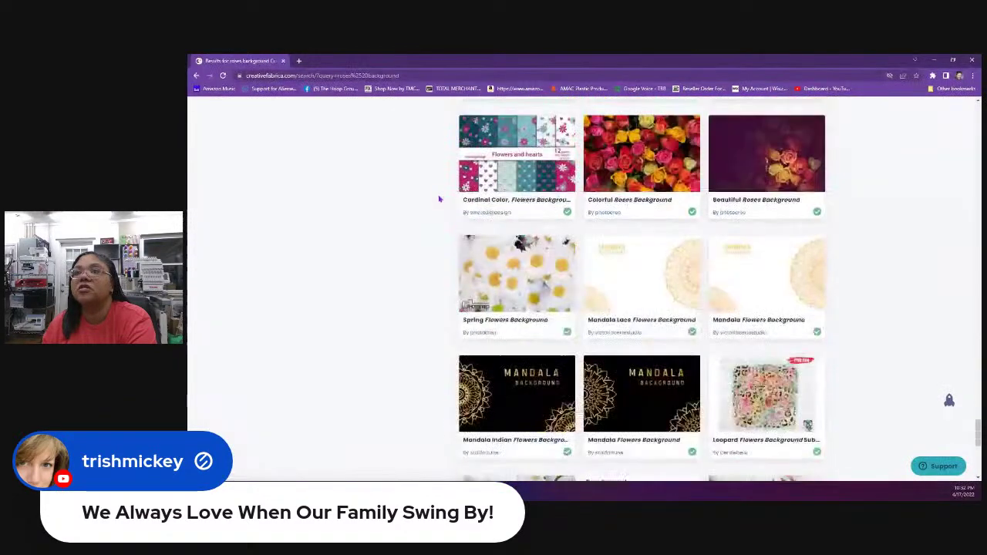
scroll(440, 199, down, 3)
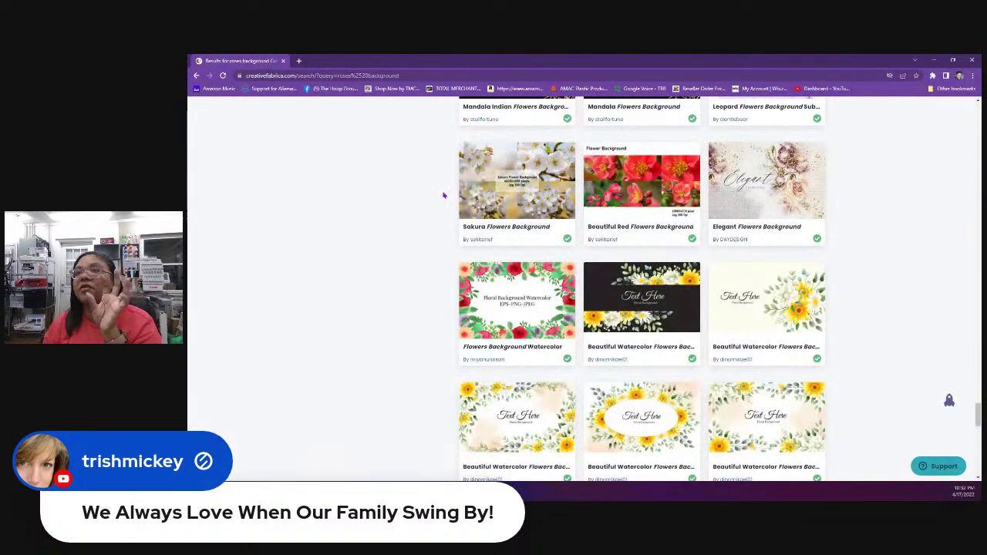
scroll(443, 195, down, 8)
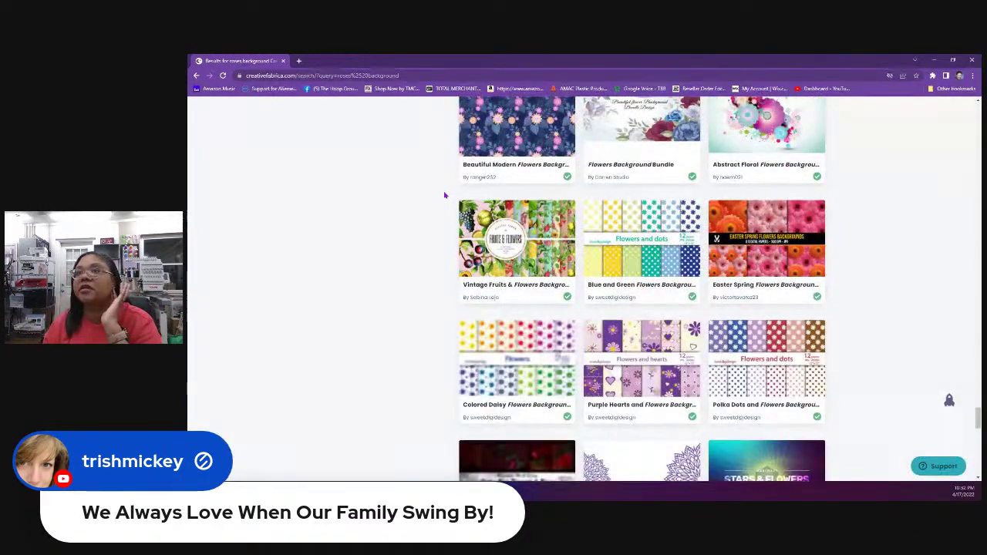
scroll(444, 195, down, 5)
scroll(444, 195, down, 3)
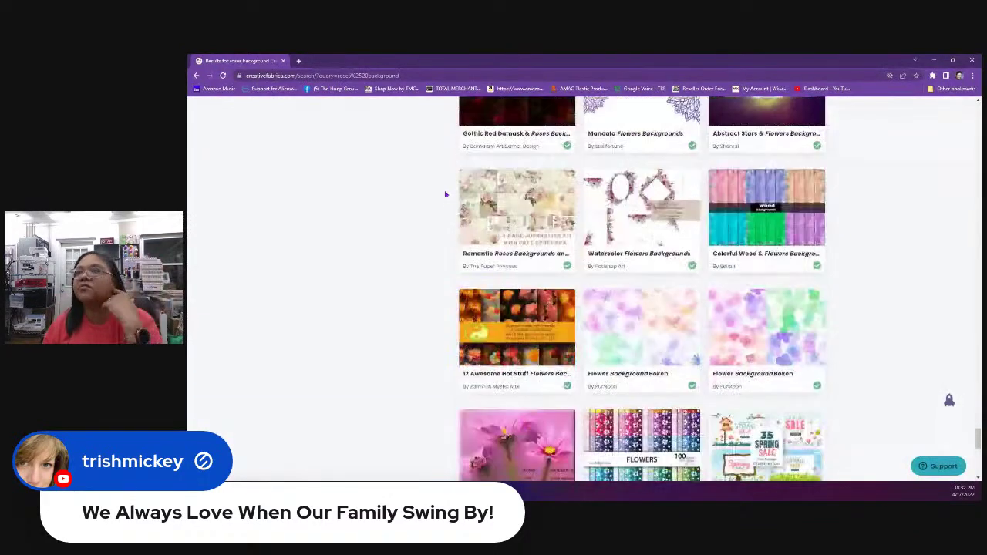
scroll(445, 195, down, 4)
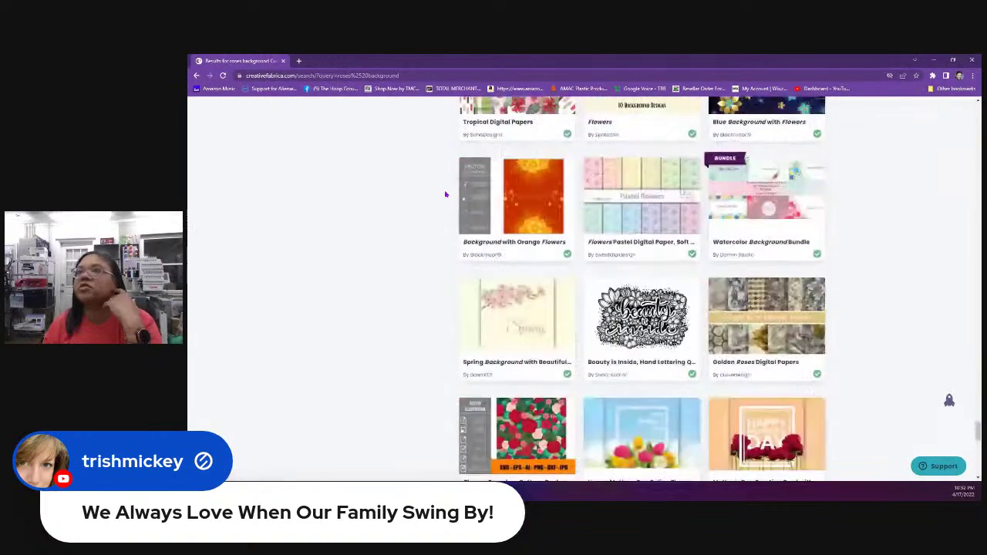
scroll(445, 194, down, 4)
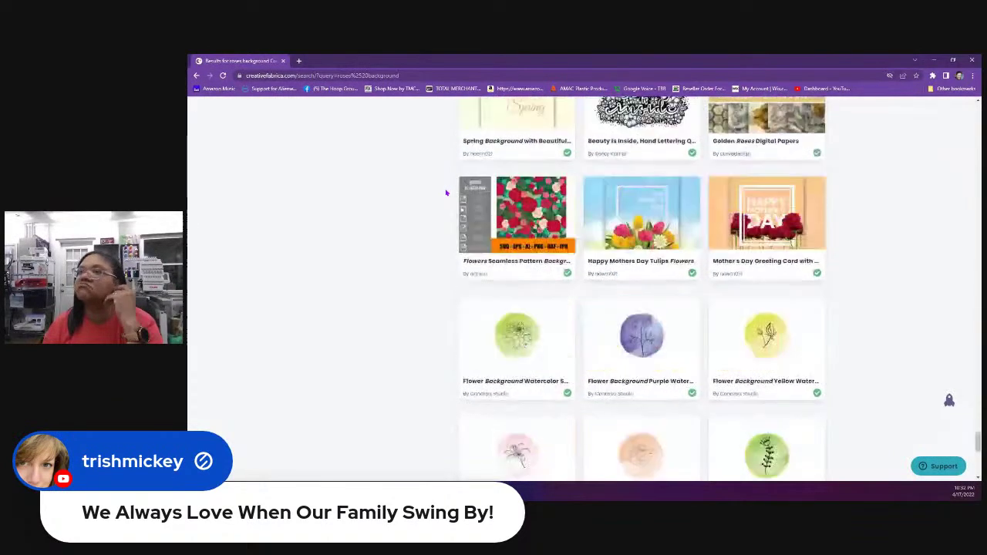
scroll(446, 193, down, 10)
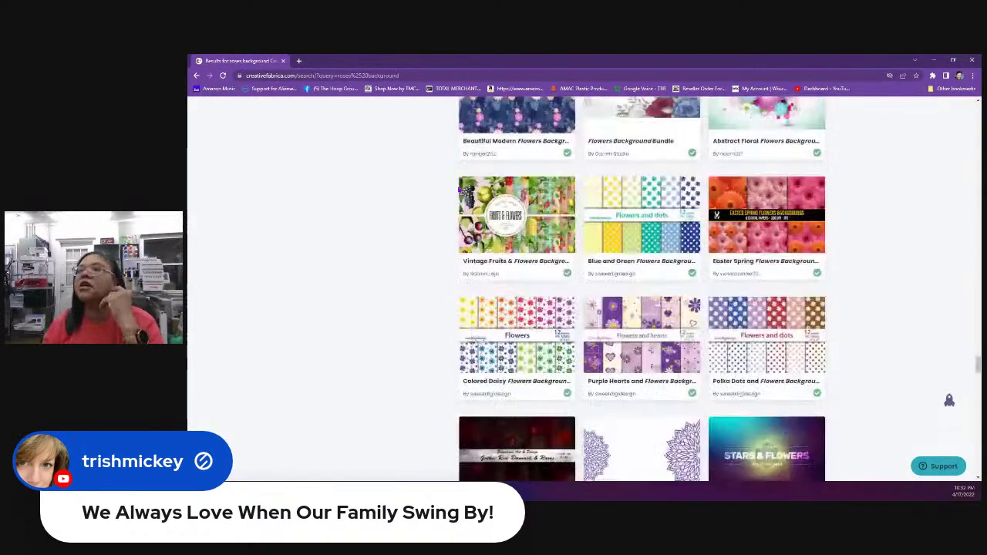
scroll(460, 191, down, 8)
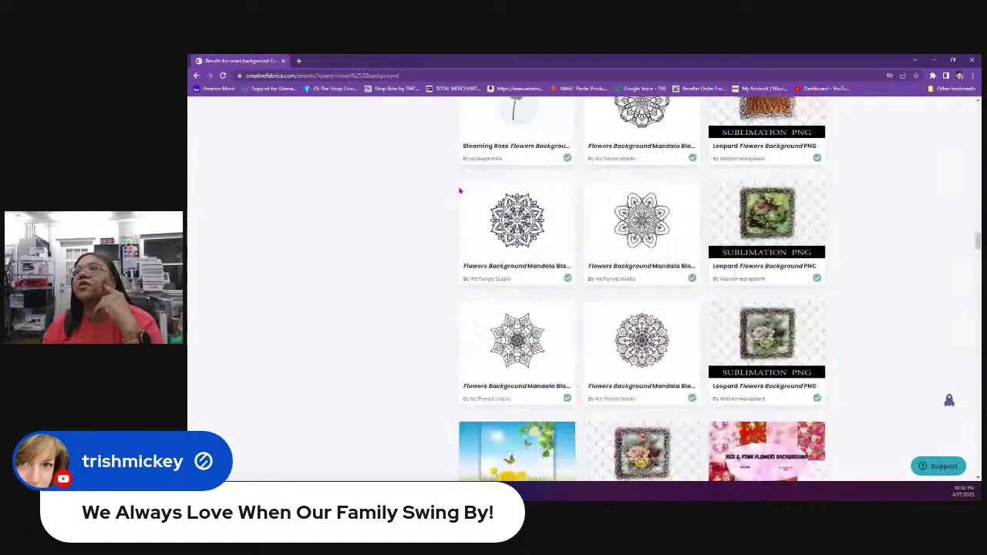
Step: Search Creative Fabrica for camelia and look through the matching designs
scroll(459, 190, up, 20)
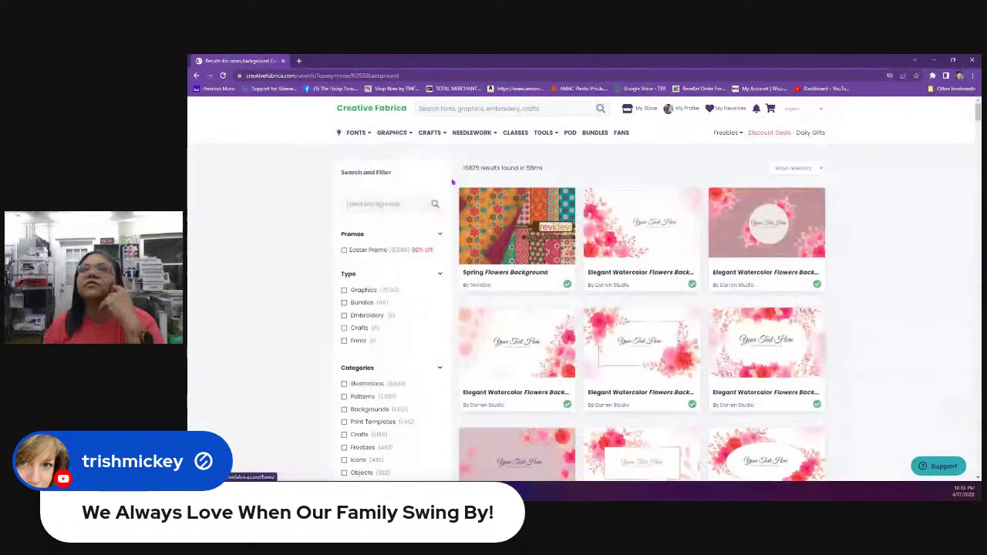
click(368, 201)
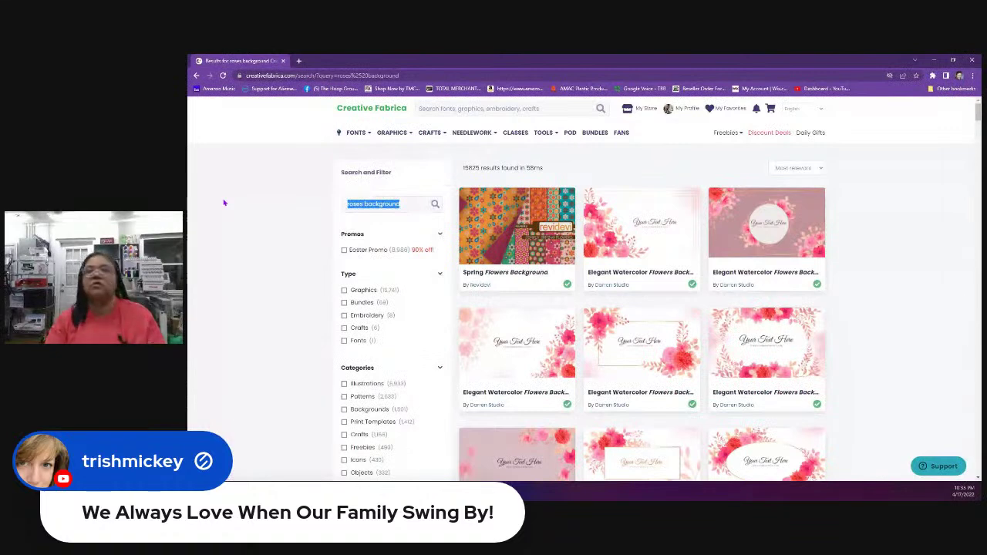
key(Return)
text(camellia)
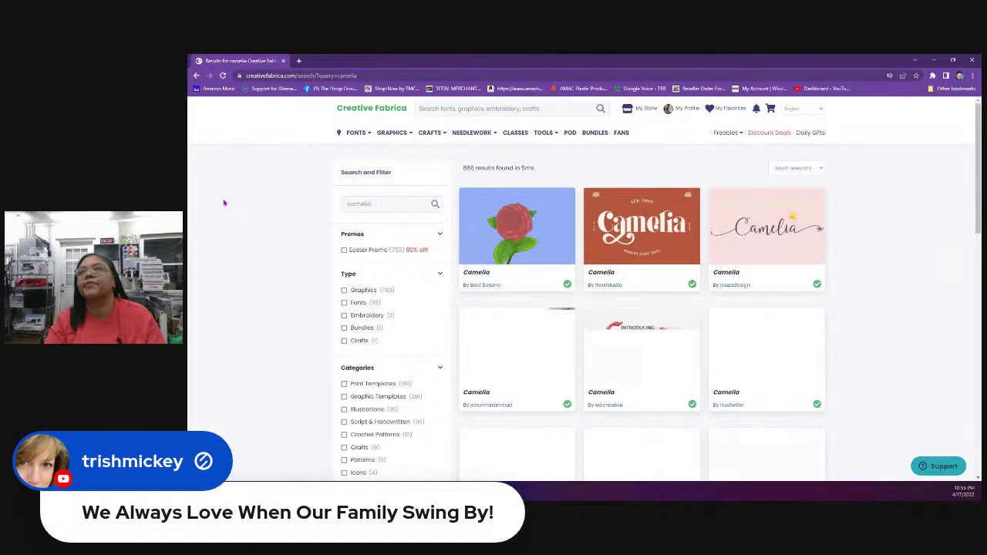
scroll(602, 401, down, 5)
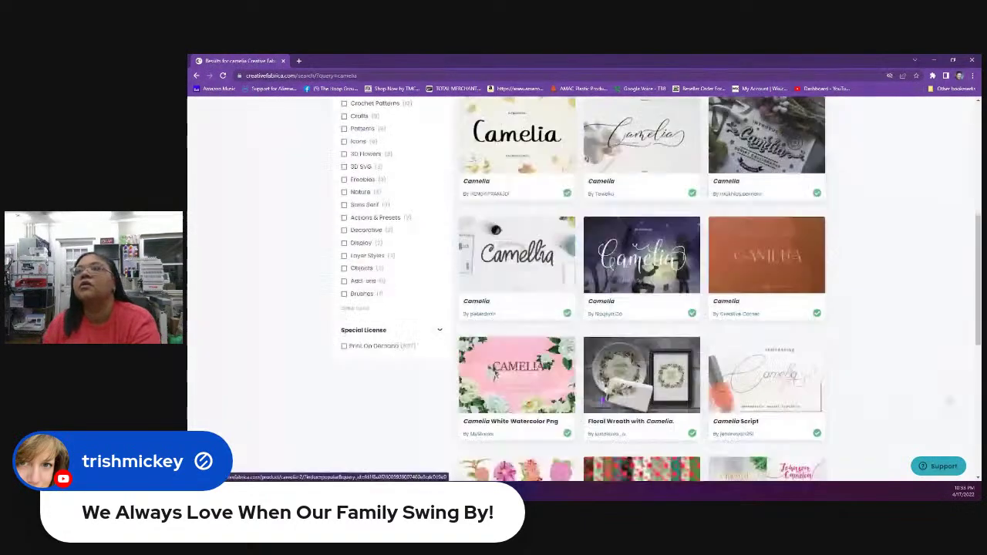
scroll(601, 401, down, 3)
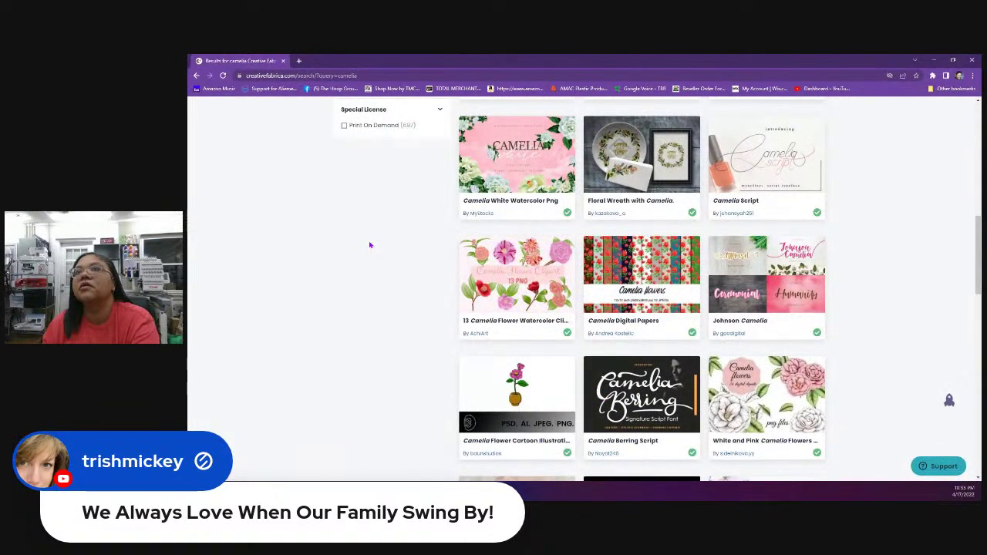
Step: Download the 13 Camelia Flower Watercolor Clipart set from its product page and view the preview image showing all the flowers
click(544, 287)
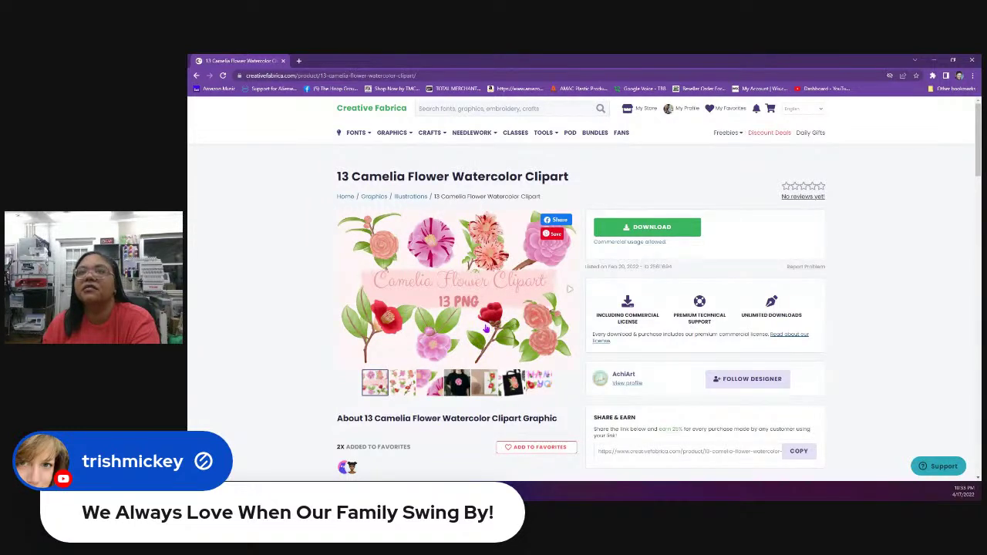
click(402, 385)
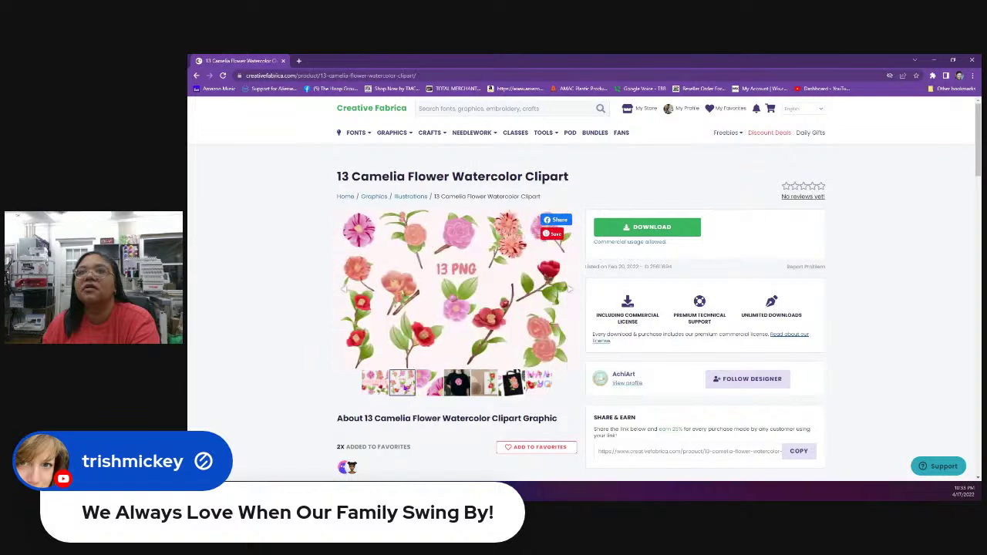
click(641, 231)
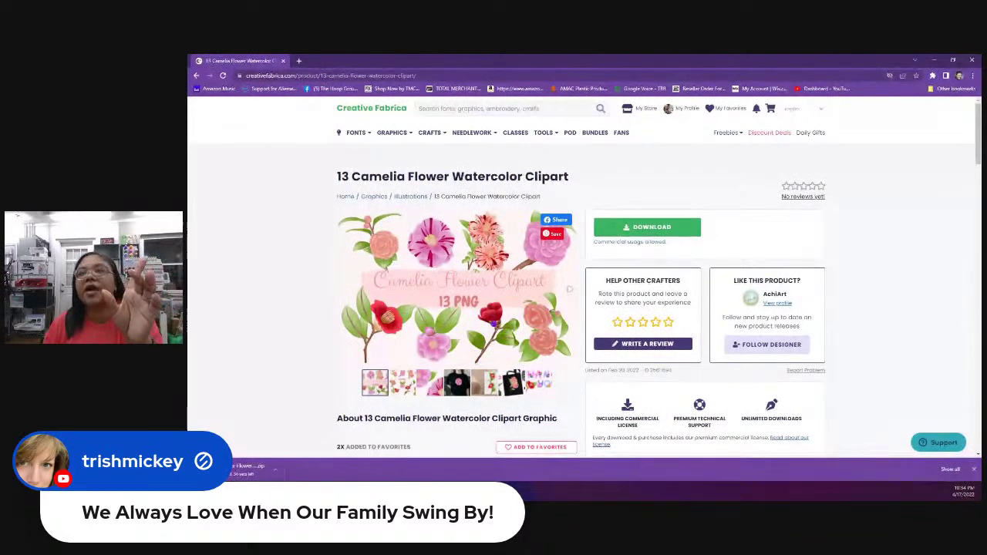
click(396, 380)
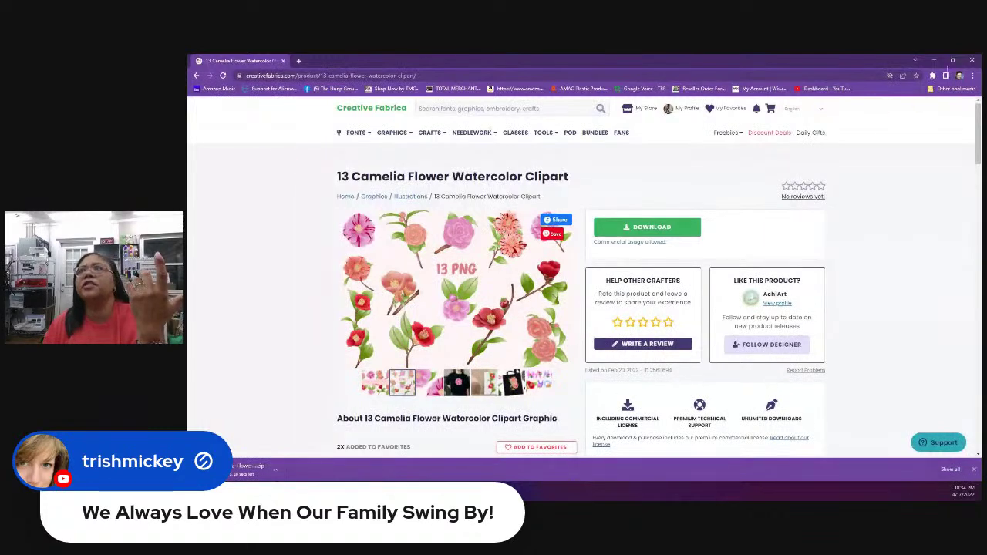
Step: Switch to Photoshop and fill the banner's background with a light tan color
click(934, 59)
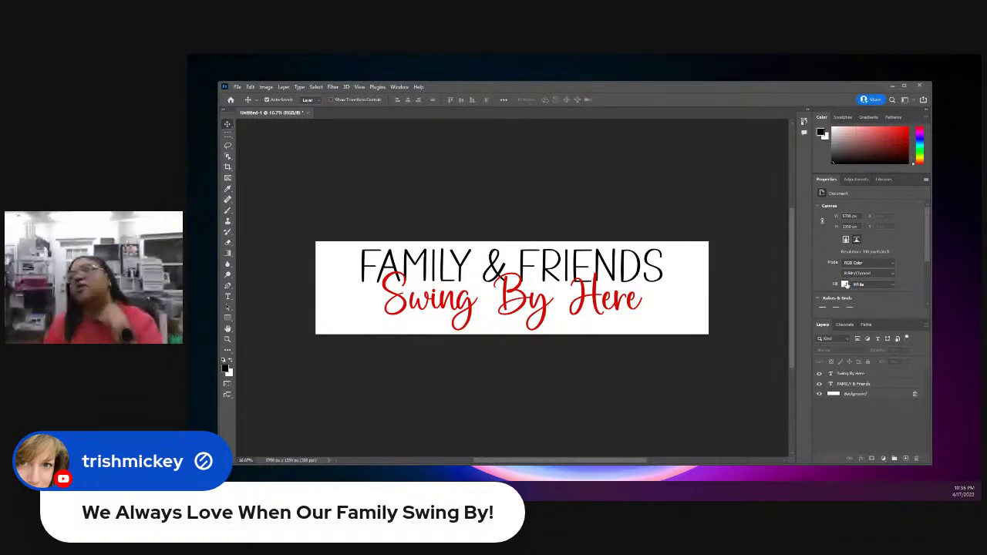
click(845, 285)
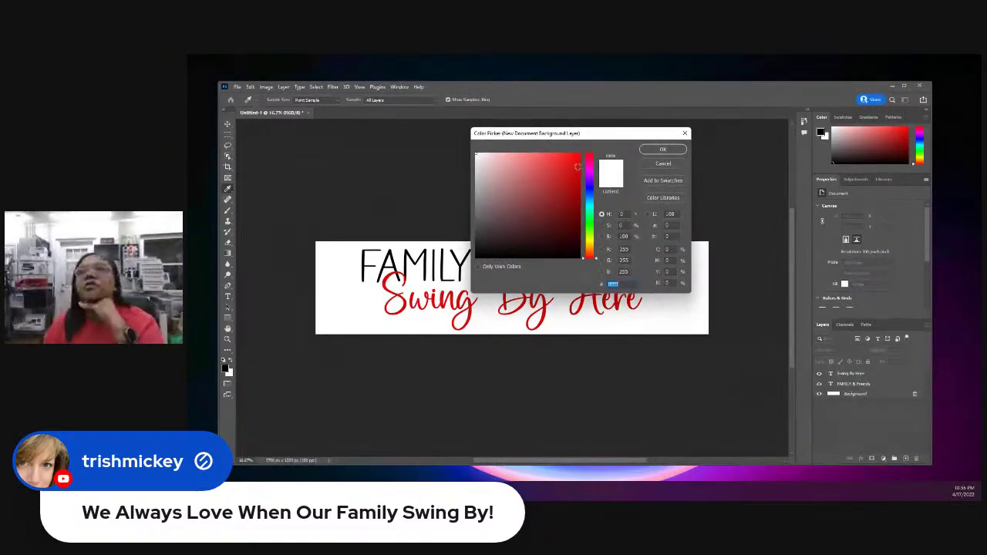
drag(484, 202, 471, 165)
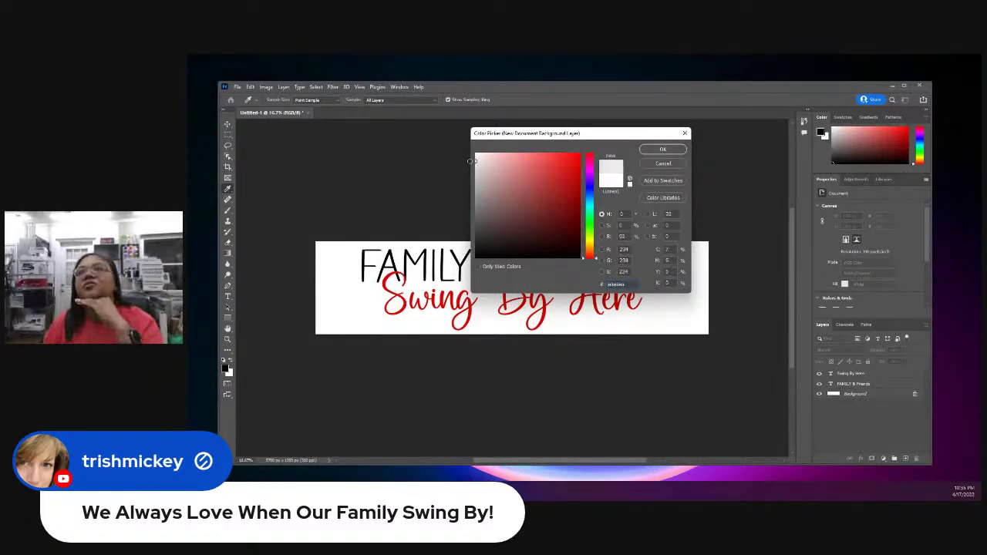
mouse_move(470, 160)
mouse_down()
mouse_move(499, 170)
mouse_move(478, 228)
mouse_move(533, 252)
mouse_move(530, 207)
mouse_move(482, 162)
mouse_move(457, 158)
mouse_up()
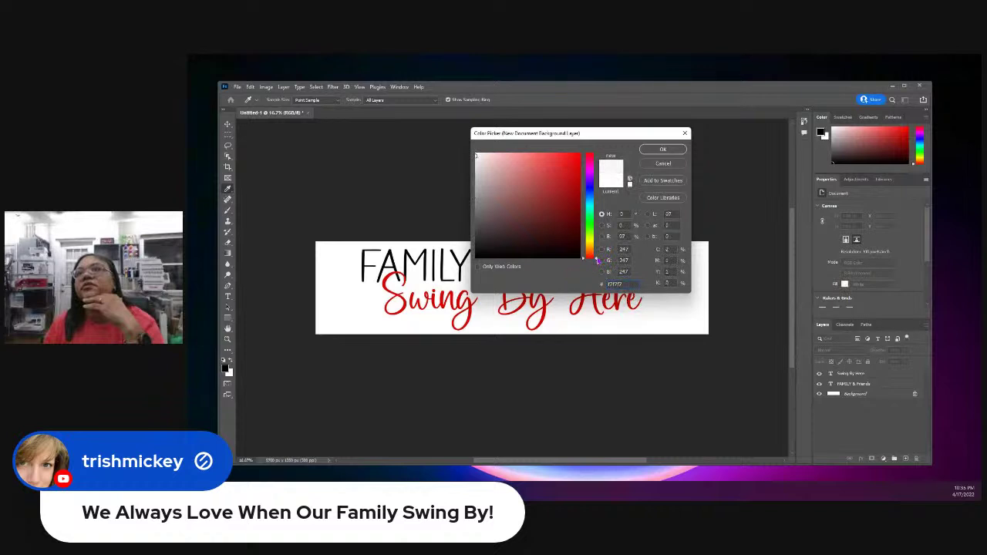
drag(599, 259, 597, 253)
mouse_move(510, 185)
mouse_down()
mouse_move(525, 166)
mouse_move(506, 169)
mouse_up()
click(661, 151)
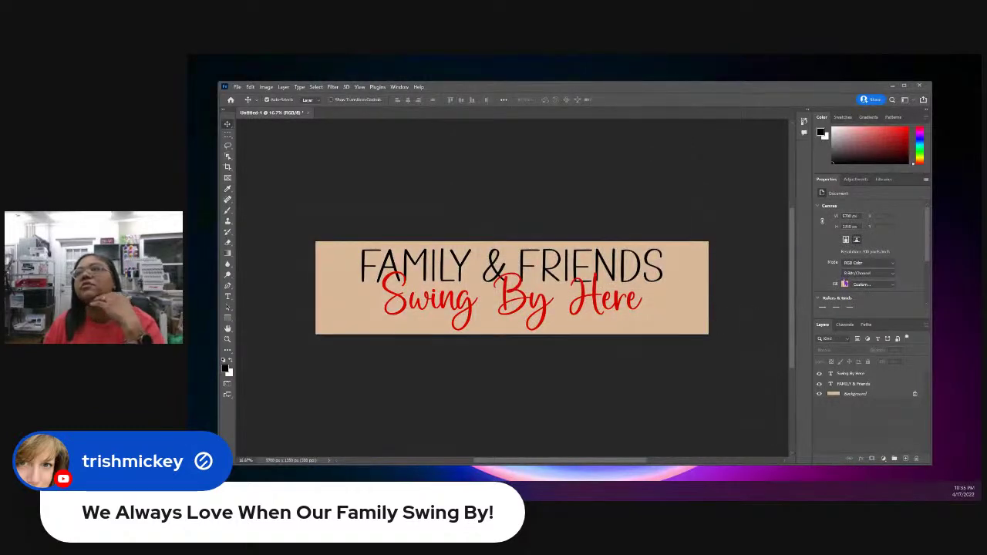
Step: Change the banner's background fill to a very pale, warm off-white
click(845, 284)
click(479, 157)
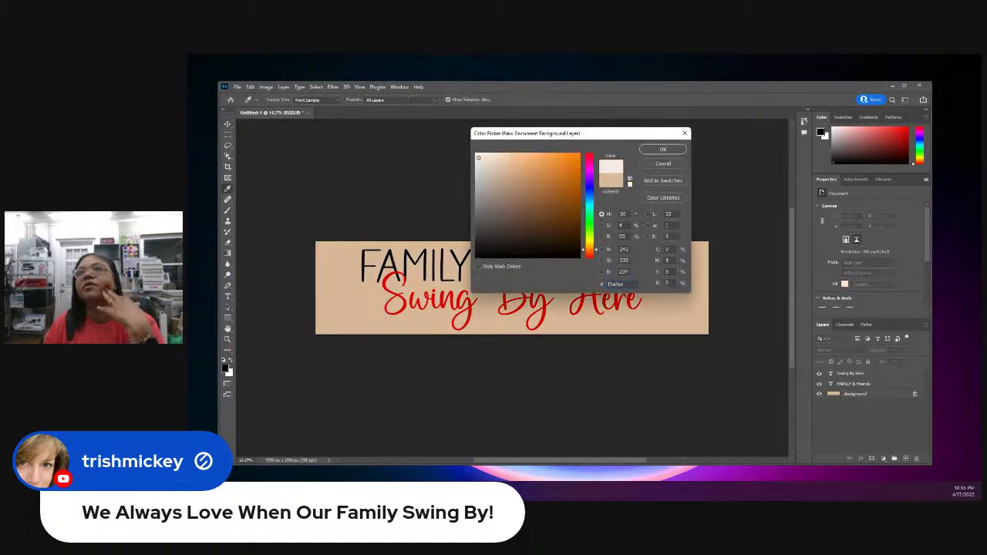
click(647, 148)
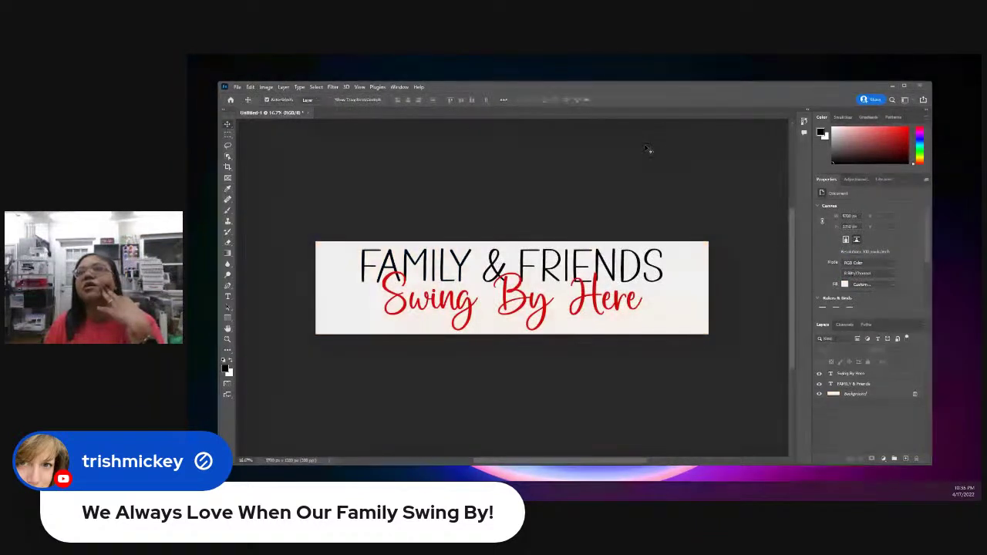
Step: Change the banner's background fill to a light neutral gray
click(844, 284)
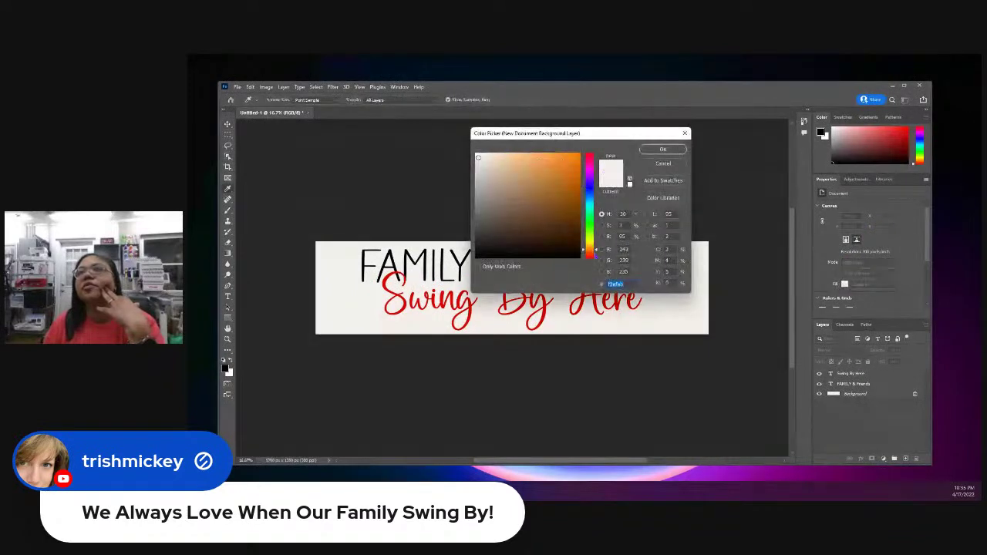
text(f3ebeb)
click(592, 193)
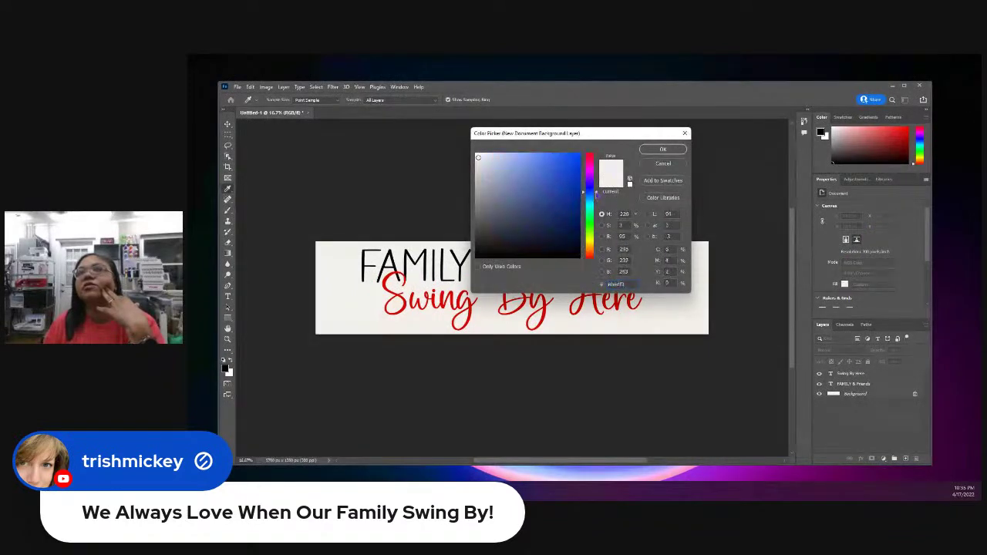
drag(477, 157, 477, 162)
mouse_move(478, 163)
mouse_down()
mouse_move(471, 188)
mouse_move(467, 169)
mouse_up()
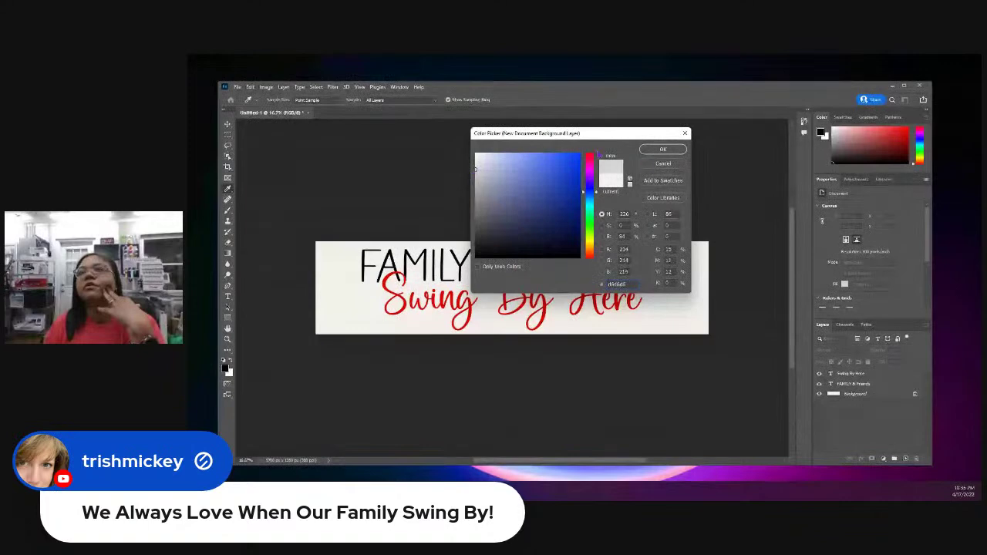
click(661, 149)
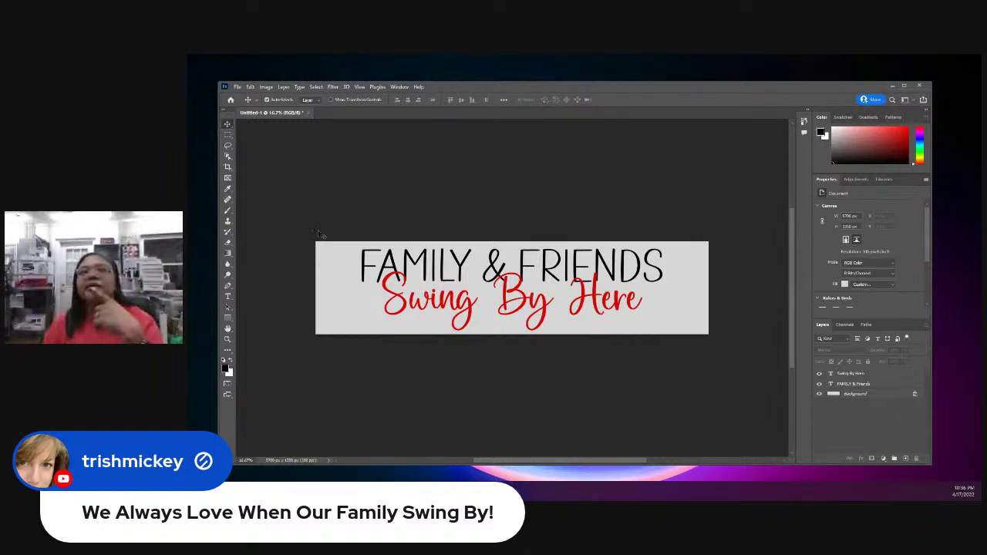
Step: Switch to the browser, open the downloaded camelia flower clipart zip, and return to the Photoshop banner
mouse_move(310, 468)
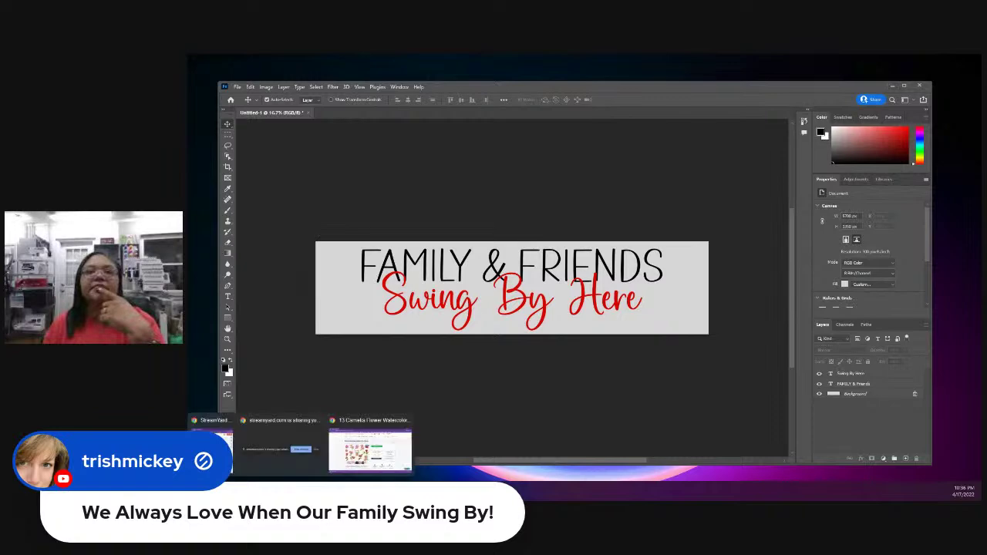
click(405, 463)
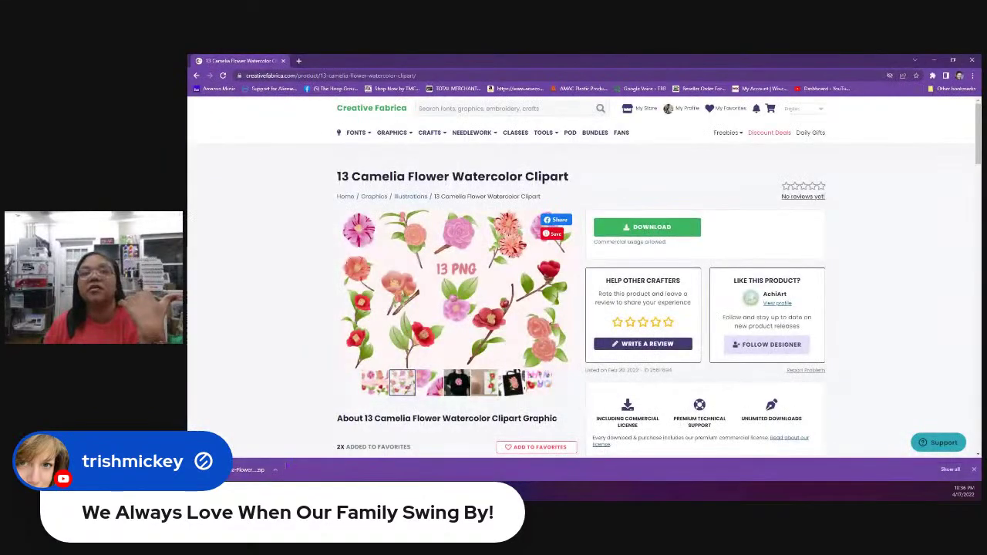
click(274, 473)
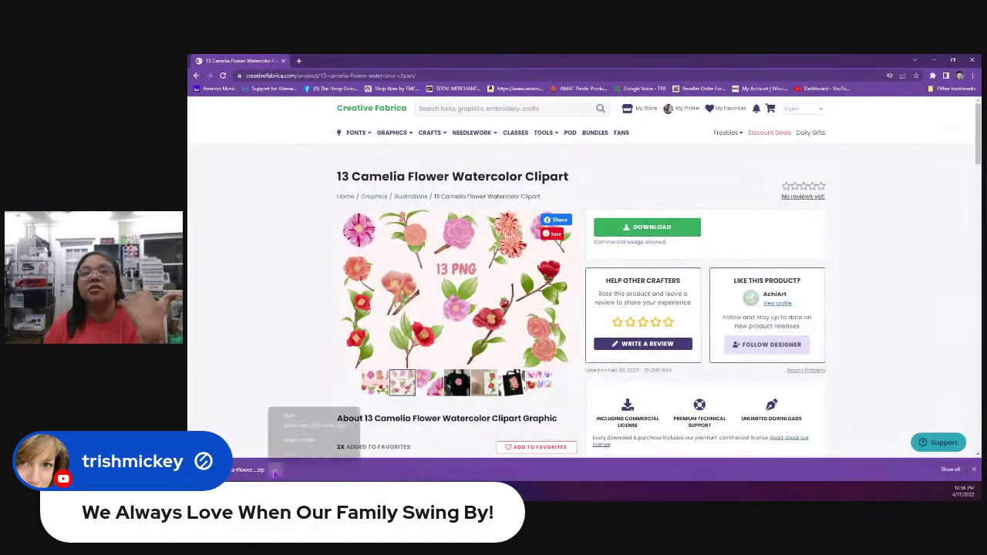
click(282, 422)
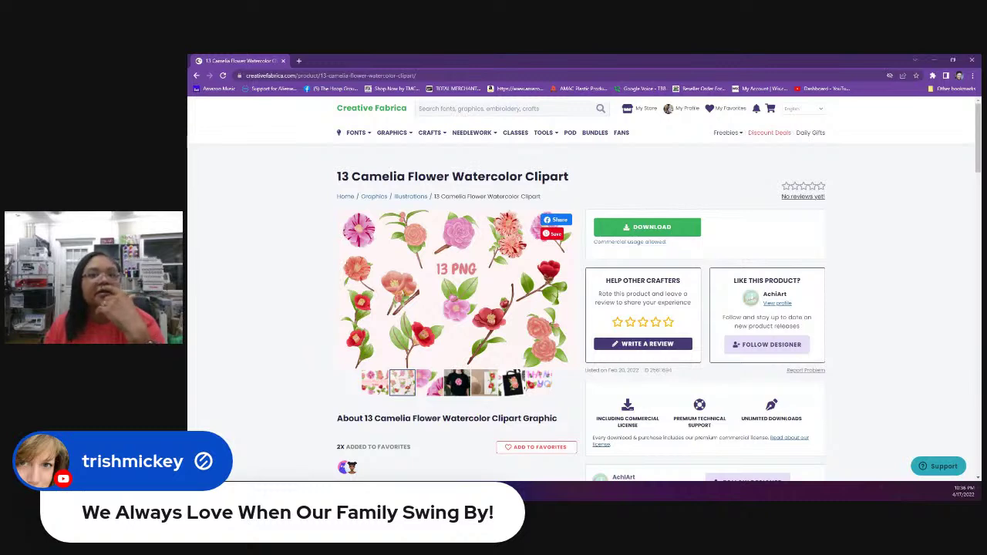
mouse_move(185, 491)
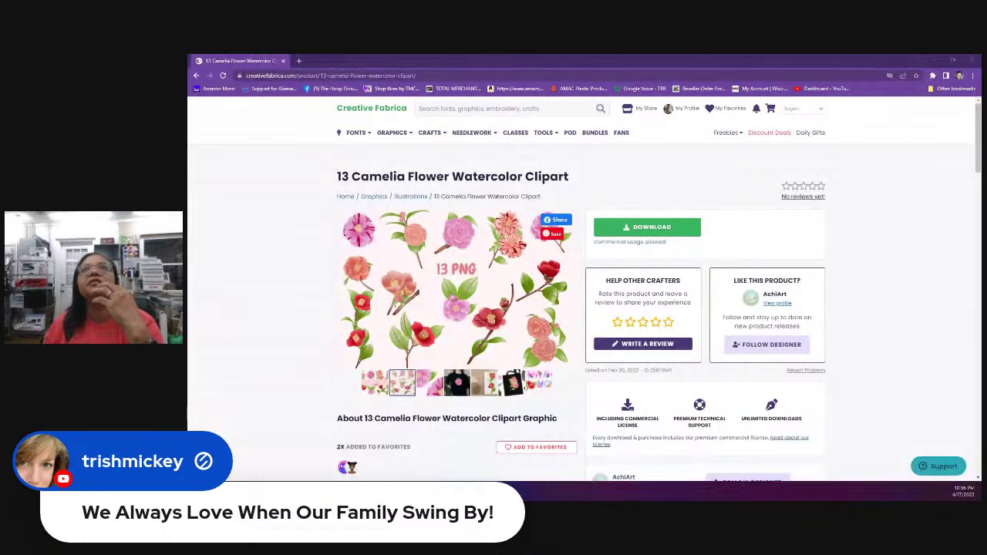
key(alt+Tab)
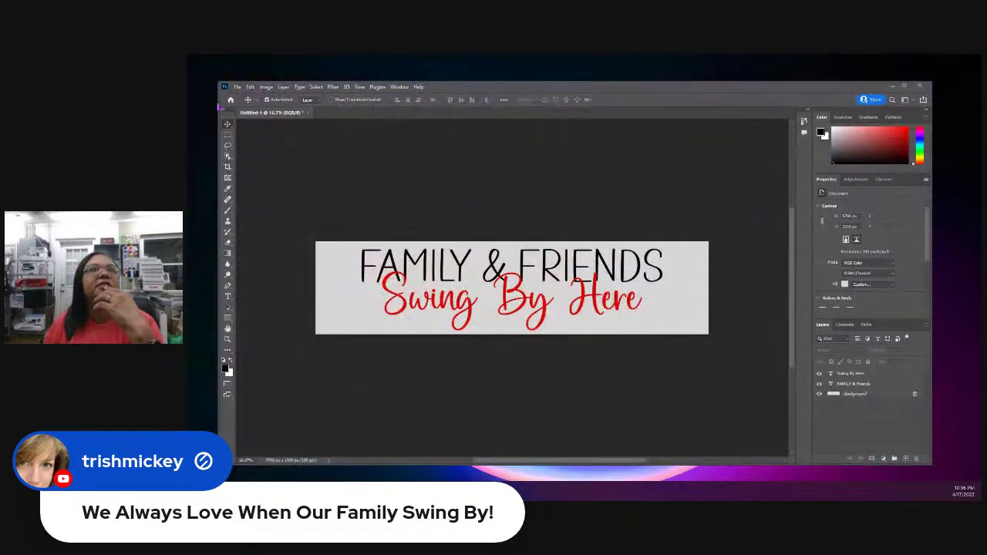
Step: Start placing an embedded image, browse to the Downloads folder, and view the porch swing photo enlarged before closing it
click(237, 86)
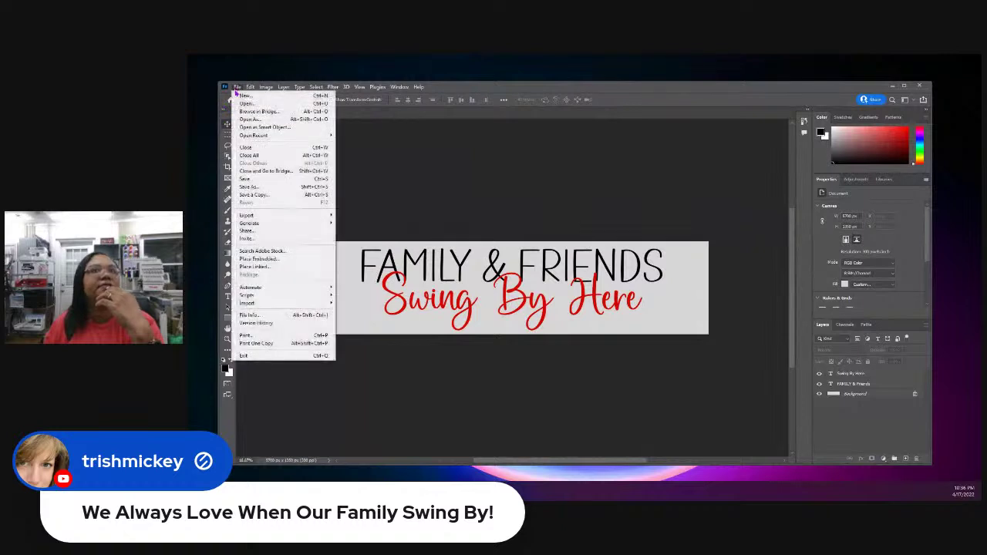
click(261, 259)
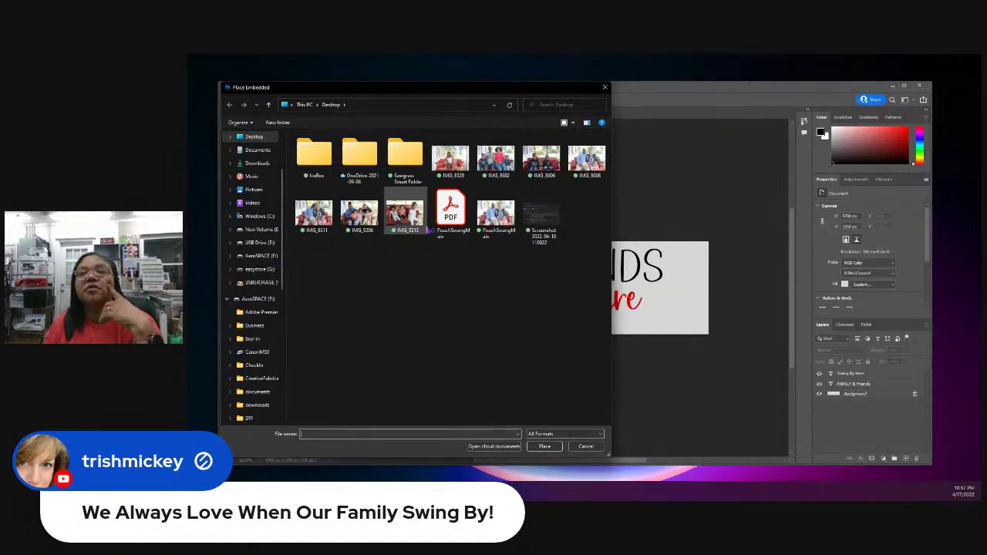
click(261, 164)
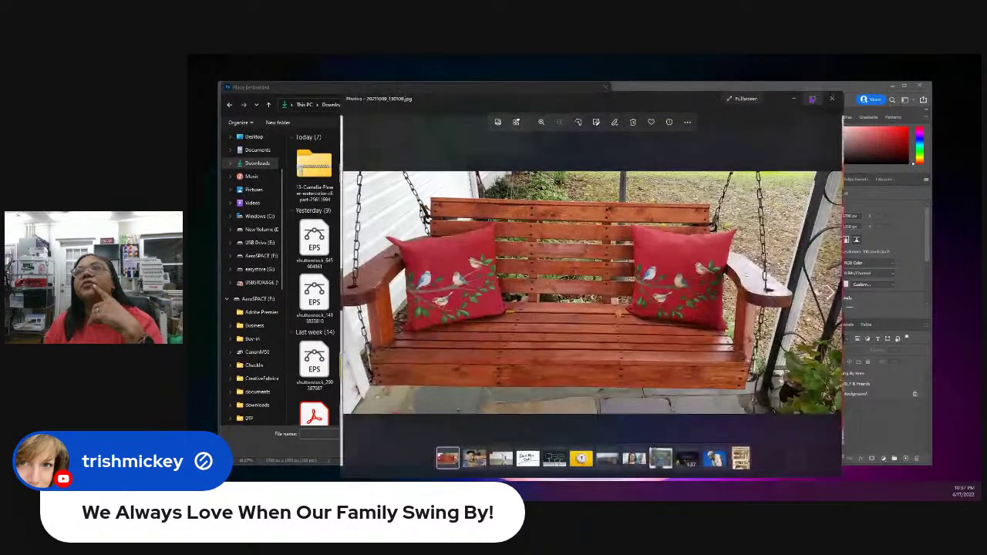
click(812, 99)
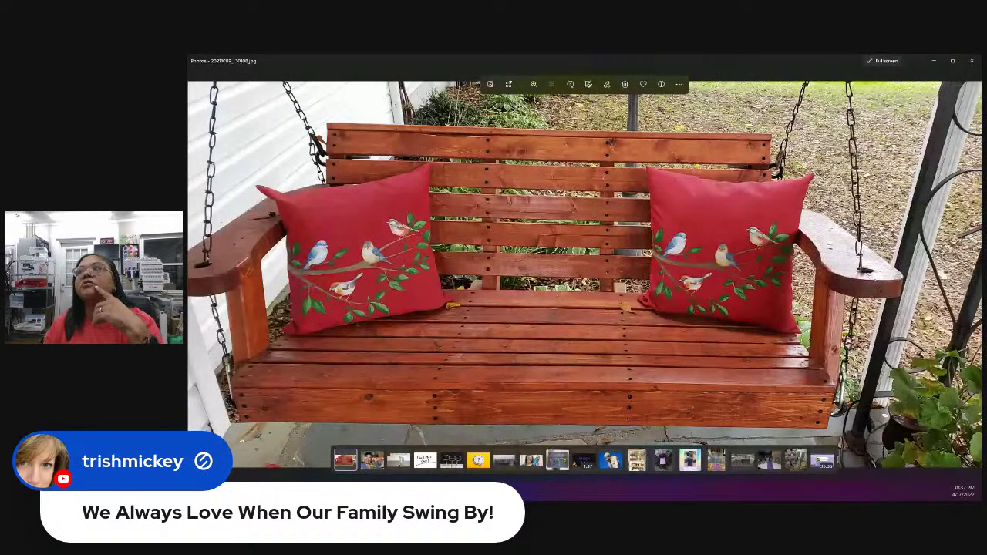
click(970, 62)
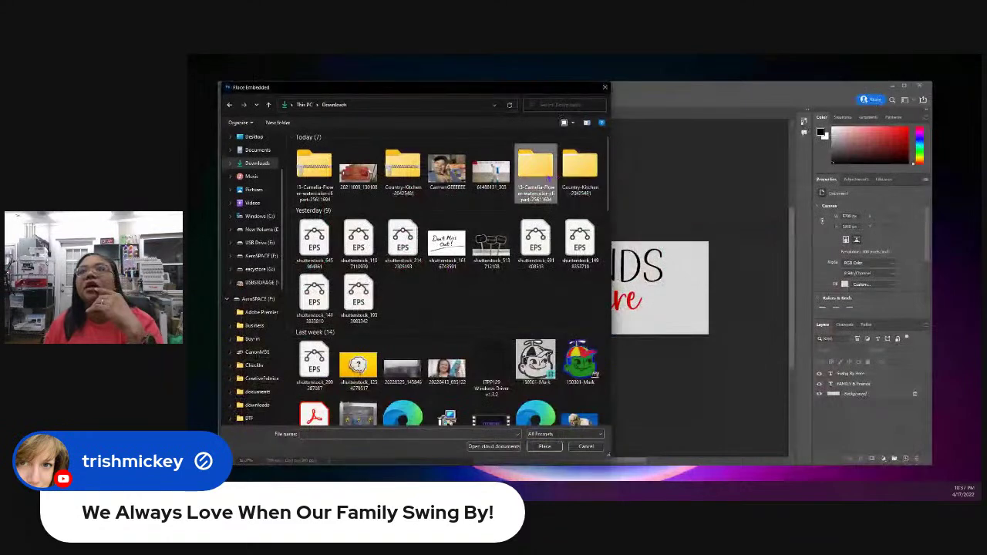
Step: Place Camelia 4 from the 13-Camelia-Flower-watercolor-clipart folder as an embedded image
double_click(535, 165)
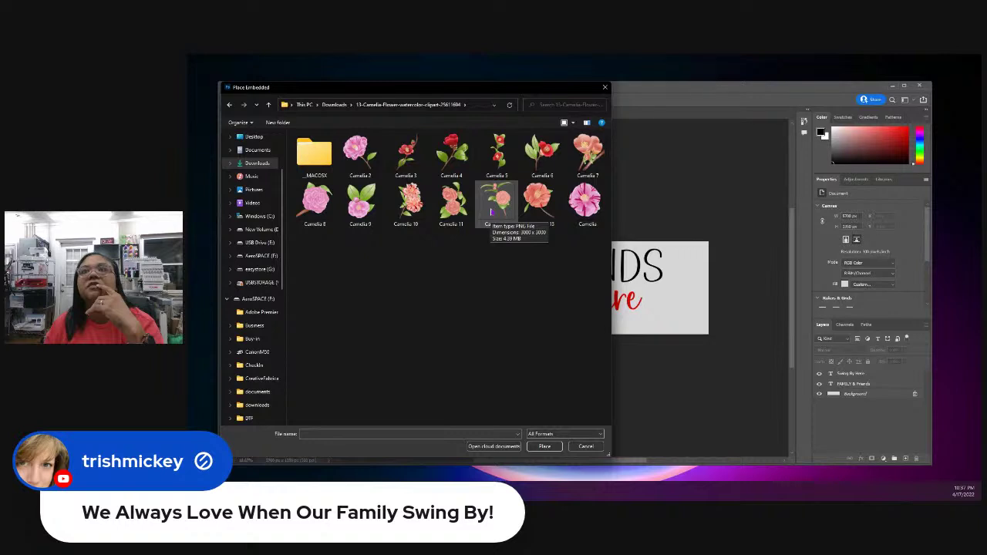
click(453, 156)
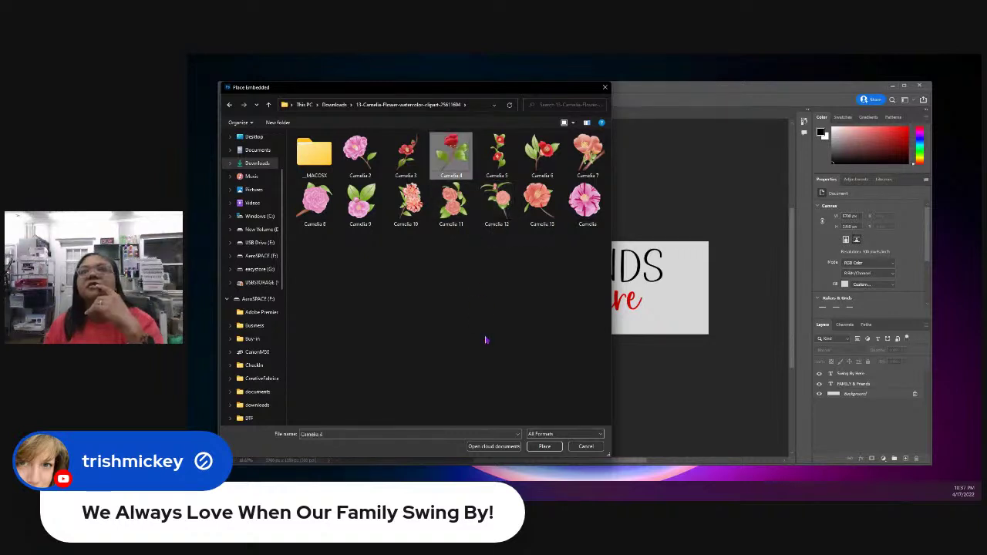
click(544, 446)
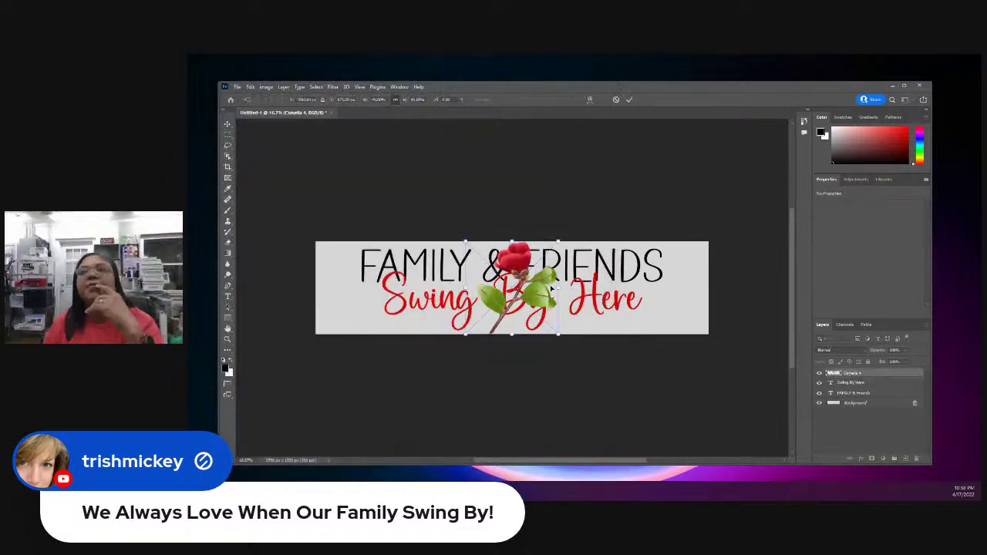
Step: Scale the Camelia 4 flower down and position it in the banner's lower-right corner beside Swing By Here
drag(552, 288, 691, 270)
mouse_move(668, 303)
mouse_down()
mouse_move(683, 292)
mouse_move(679, 307)
mouse_up()
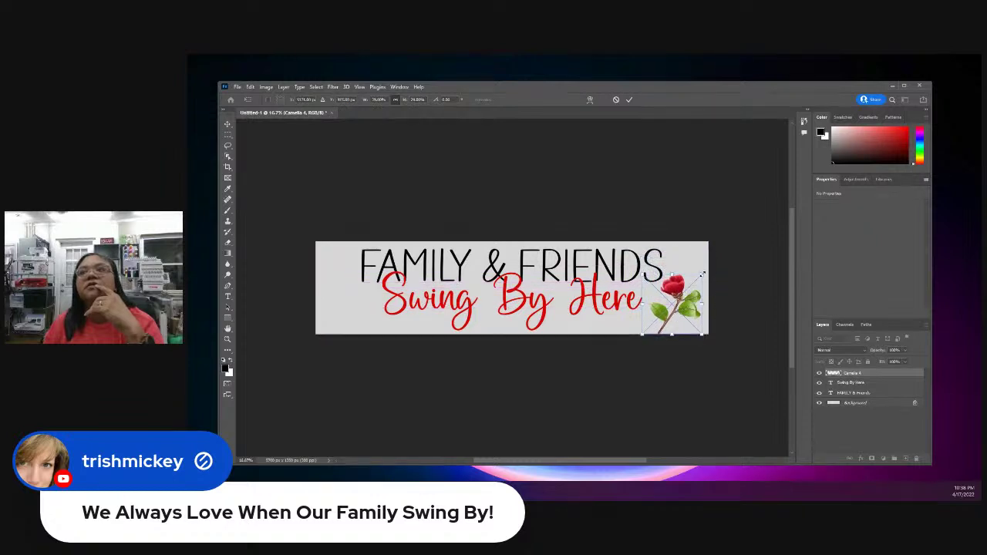
drag(702, 274, 710, 265)
drag(643, 300, 652, 299)
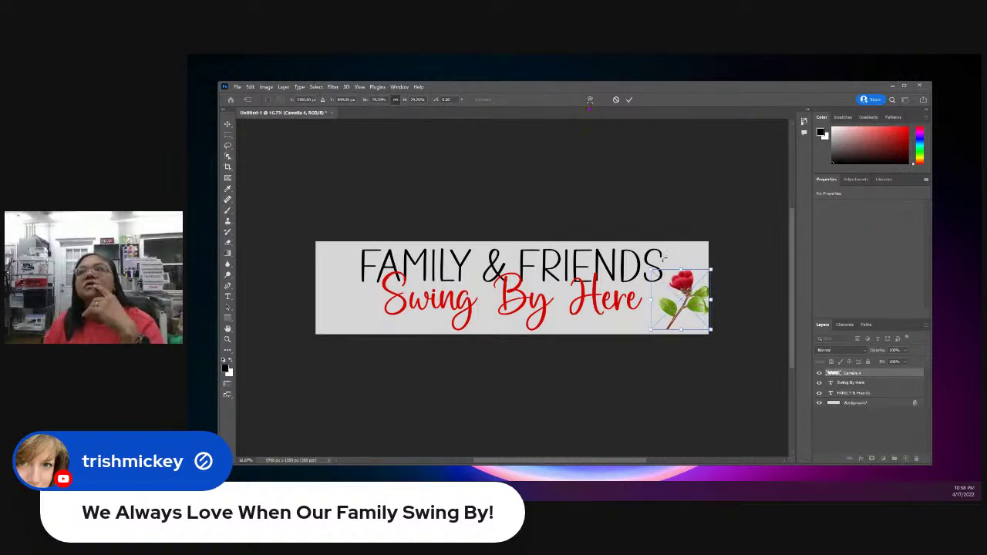
drag(682, 330, 680, 335)
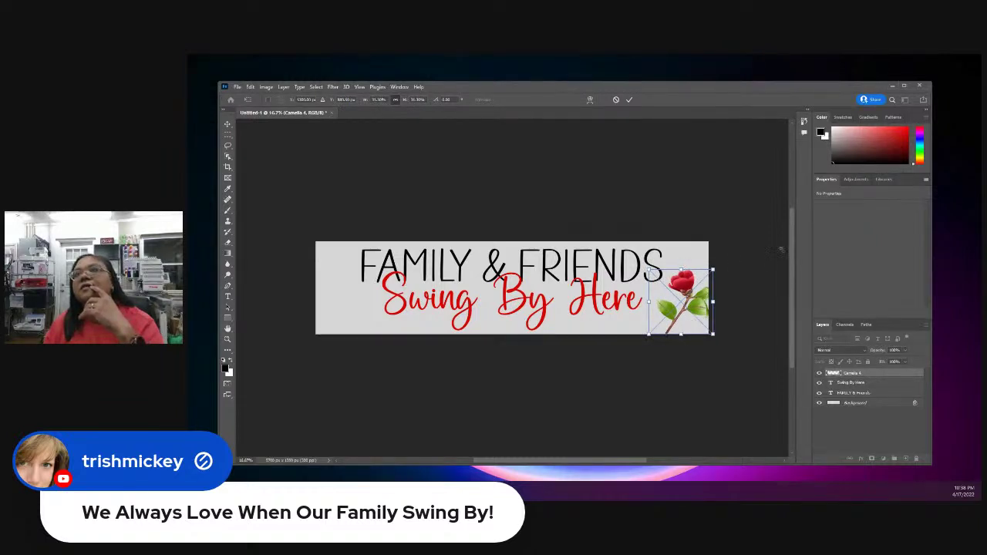
click(628, 99)
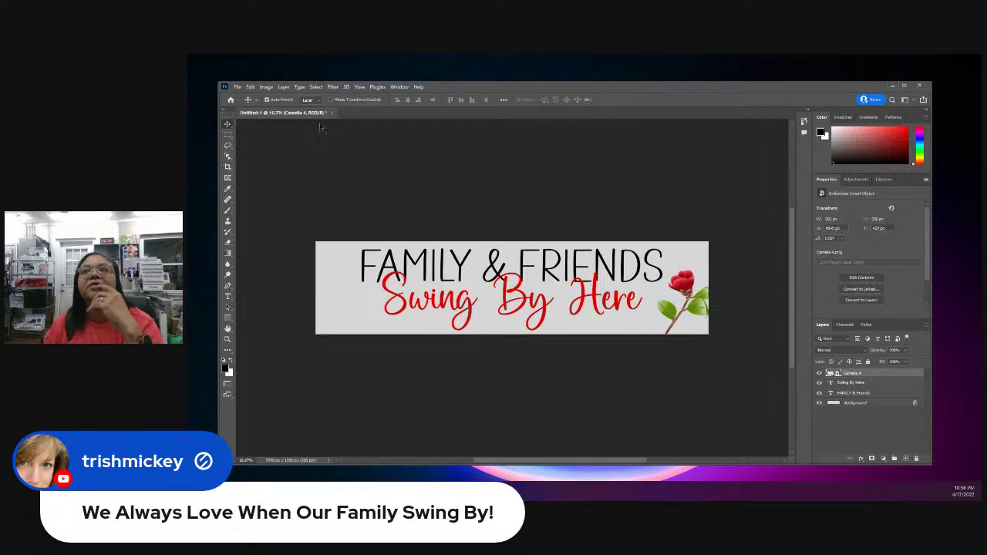
click(711, 328)
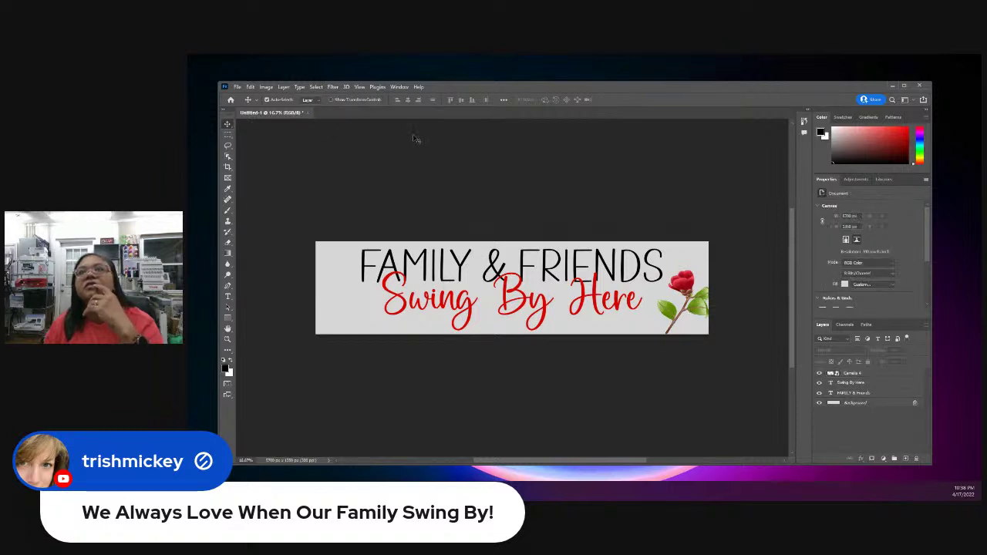
click(872, 375)
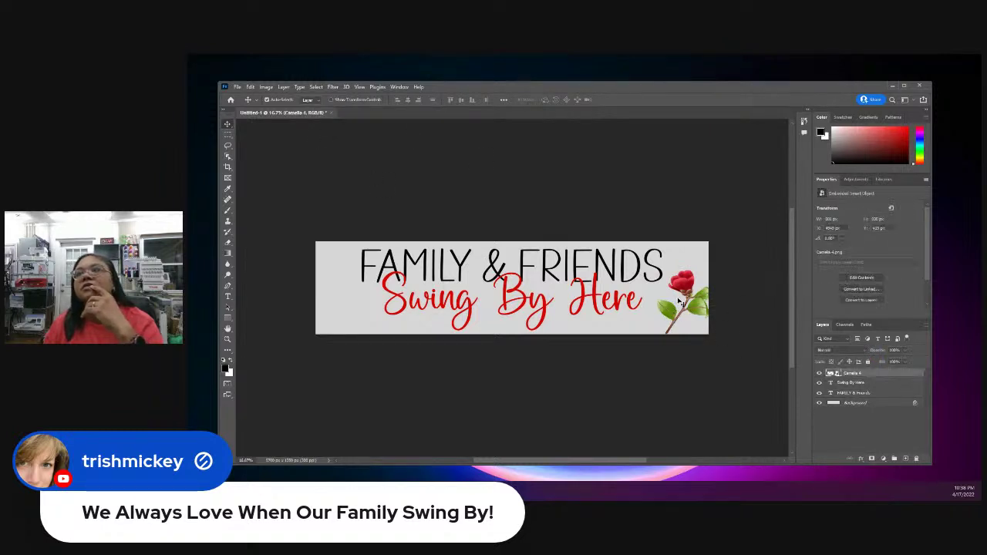
drag(695, 305, 689, 307)
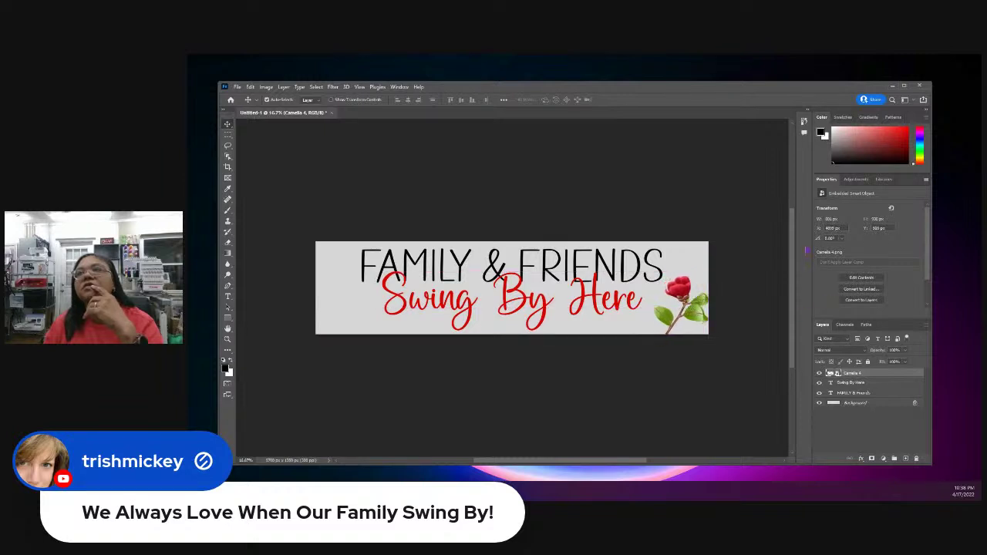
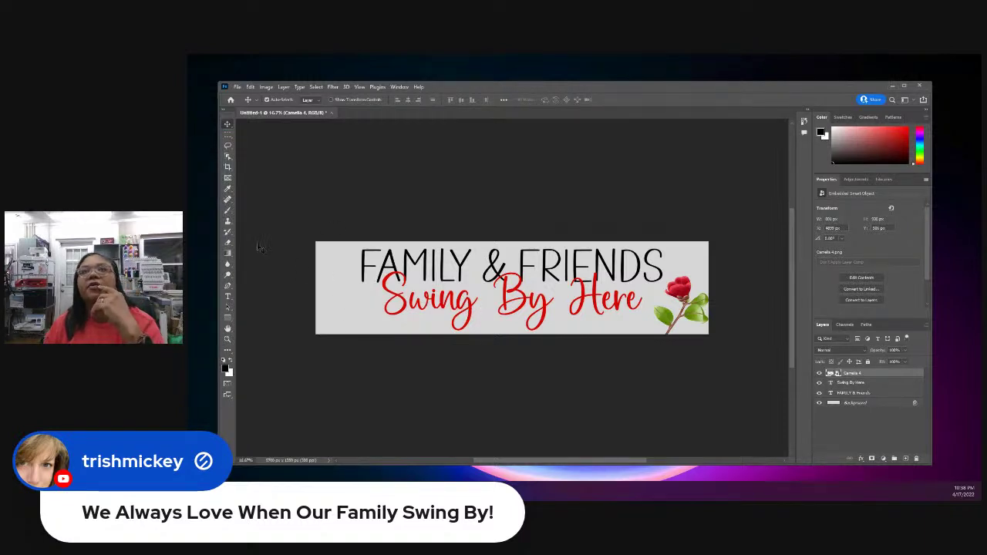
Step: Place Camelia 3 from the same clipart folder as an embedded image and move it past the banner's right edge
click(239, 87)
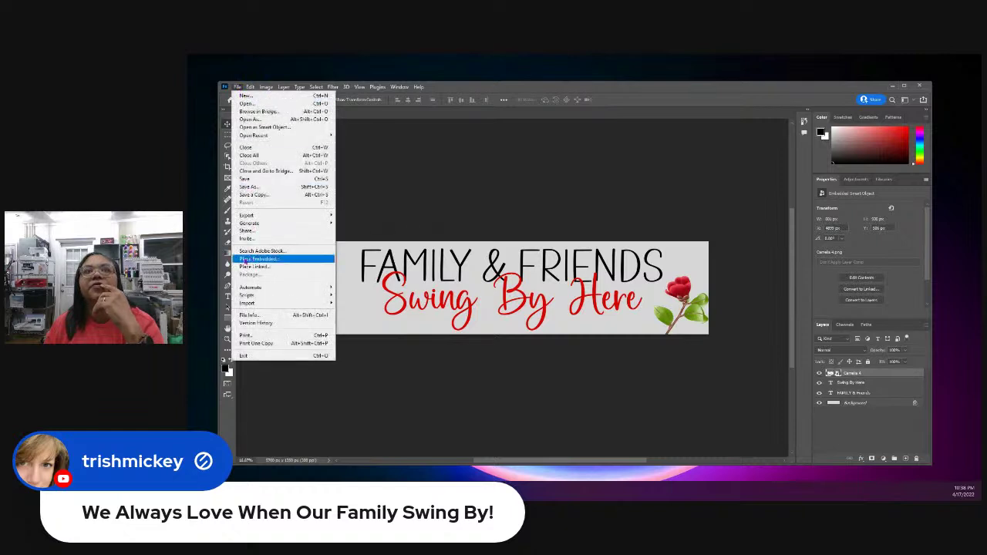
click(247, 259)
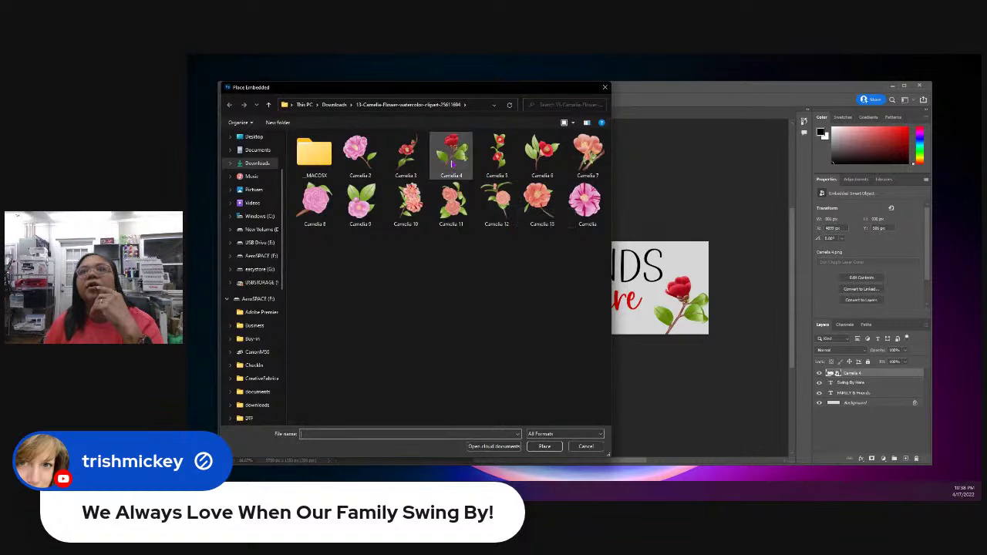
click(406, 155)
click(545, 446)
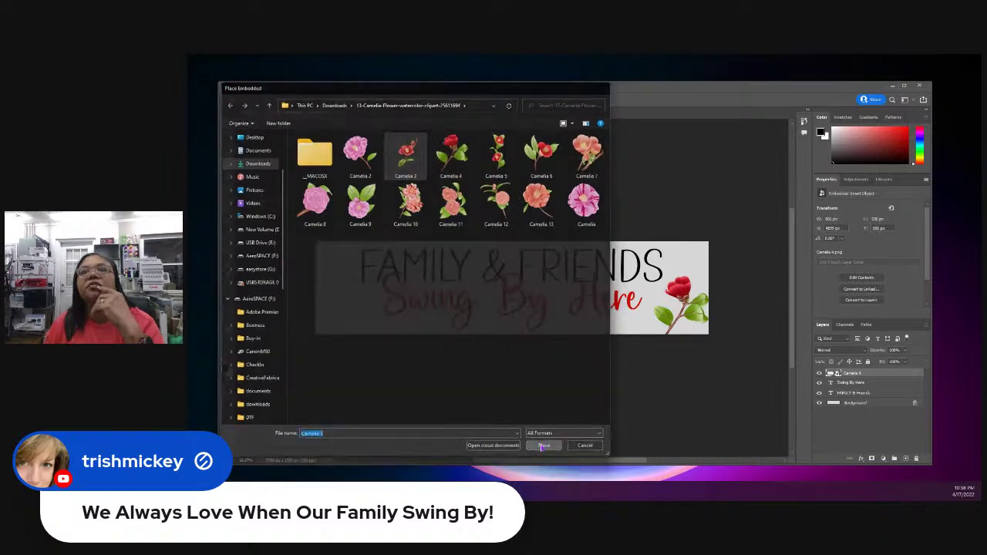
drag(413, 282, 752, 330)
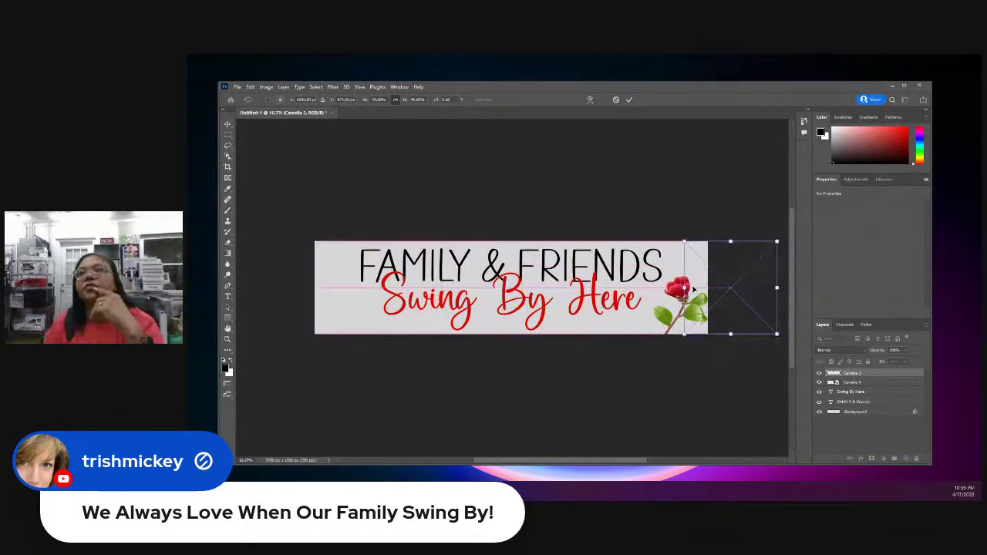
Step: Shift the Camelia 4 flower and the Swing By Here text together slightly to the left
click(854, 383)
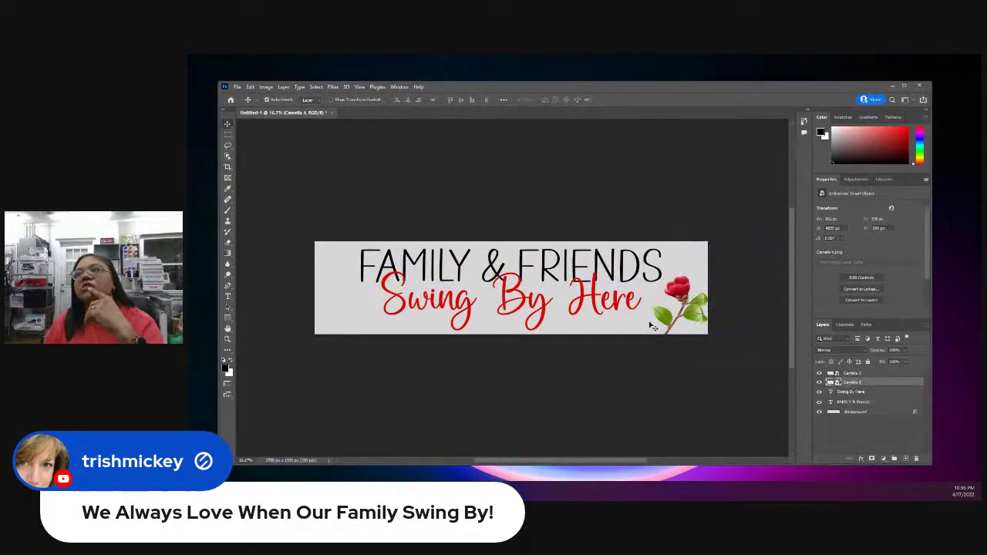
shift+click(573, 283)
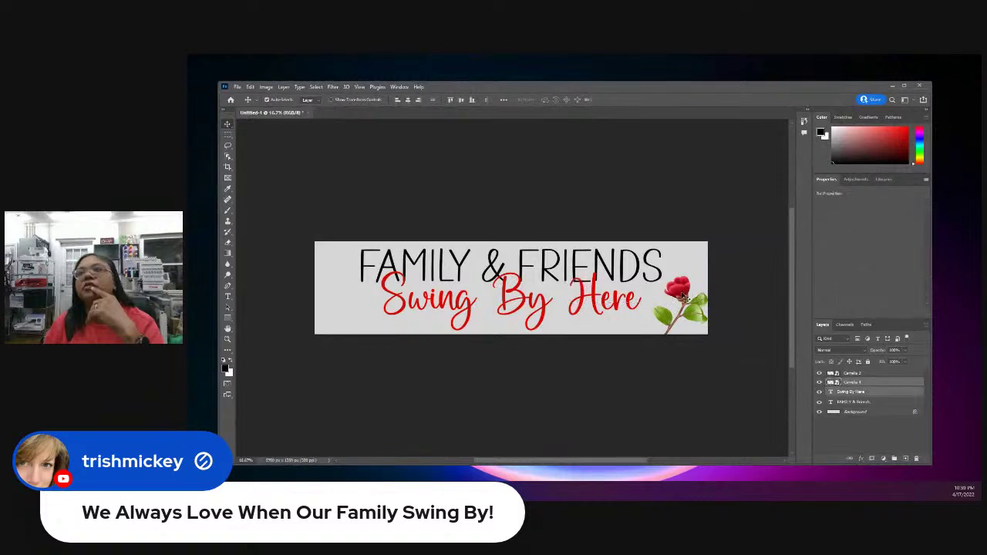
mouse_move(682, 297)
mouse_down()
mouse_move(413, 296)
mouse_move(655, 287)
mouse_move(673, 298)
mouse_up()
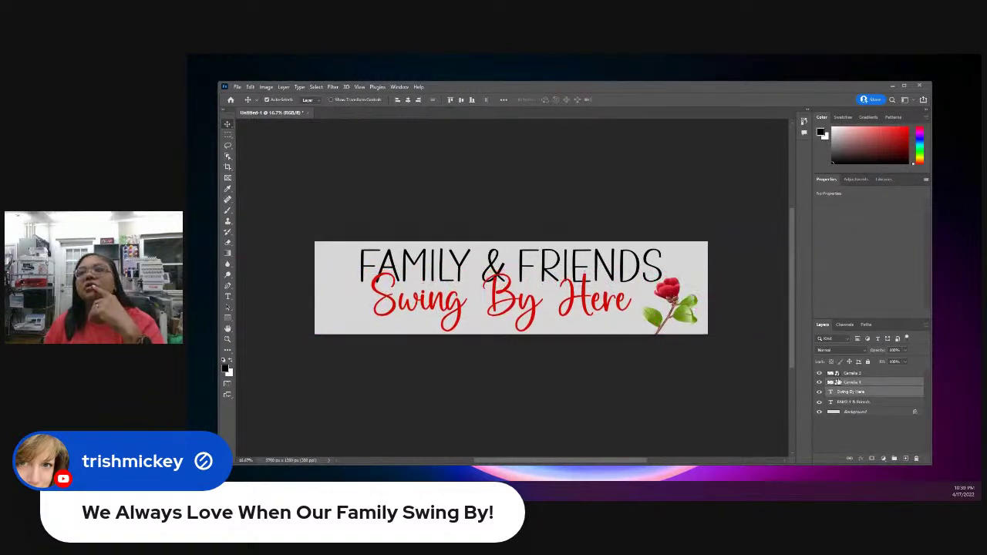
Step: Move the Camelia 4 flower to the banner's lower-left corner and shift Swing By Here slightly right
click(848, 383)
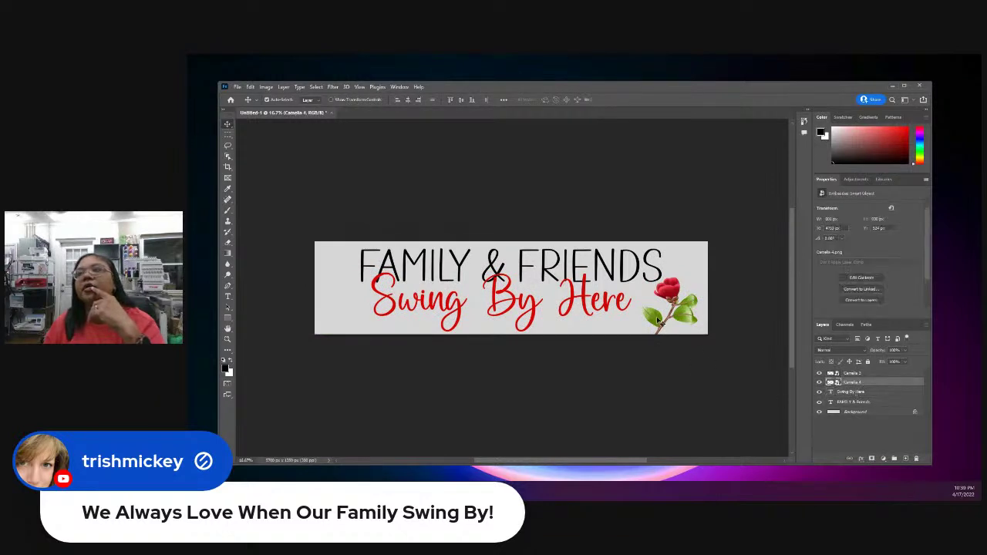
drag(657, 322, 336, 284)
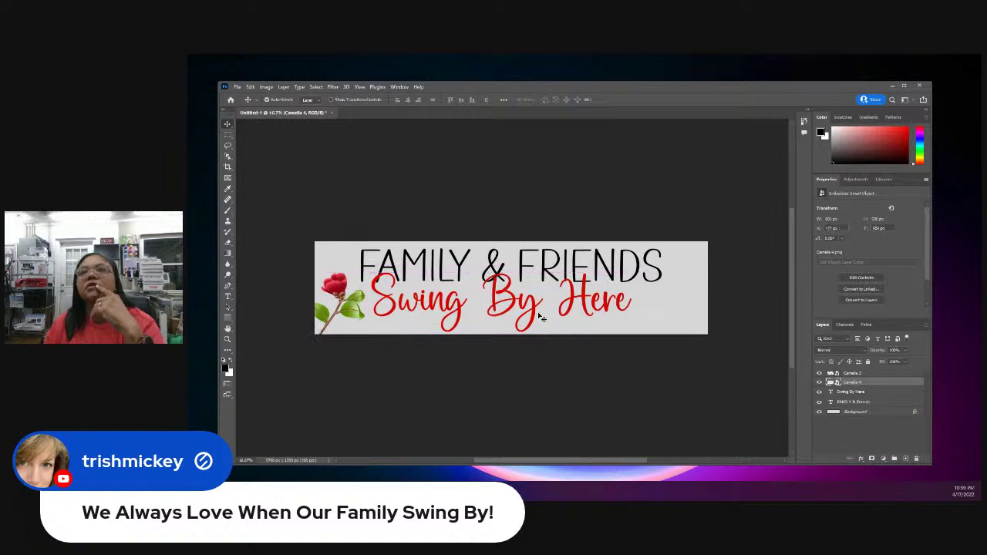
click(446, 288)
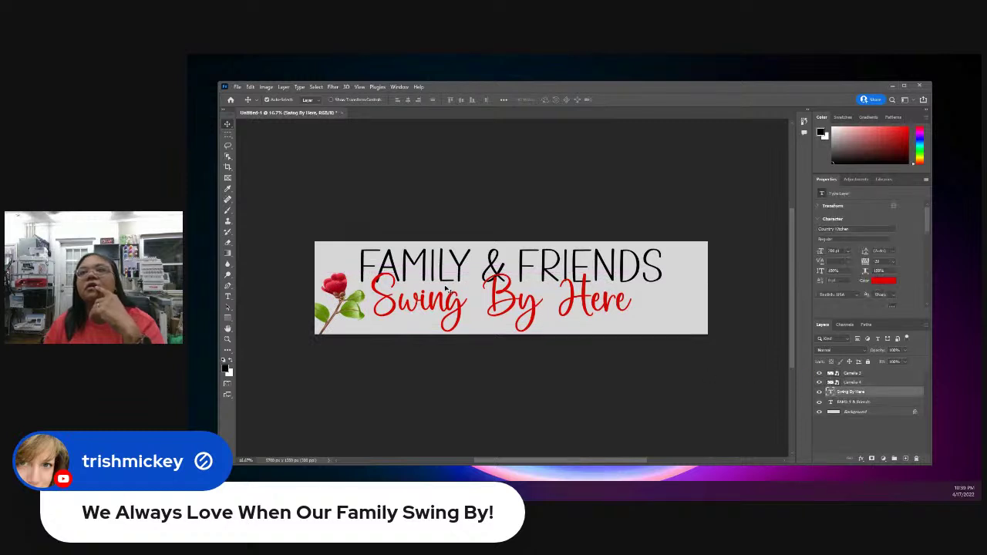
mouse_move(514, 304)
mouse_down()
mouse_move(528, 270)
mouse_move(530, 299)
mouse_move(540, 297)
mouse_move(527, 303)
mouse_up()
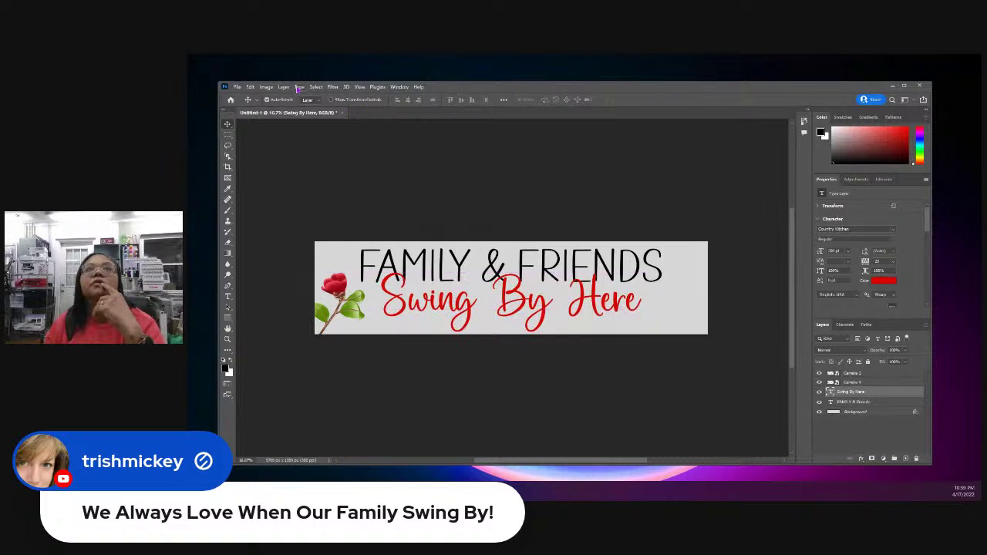
double_click(521, 312)
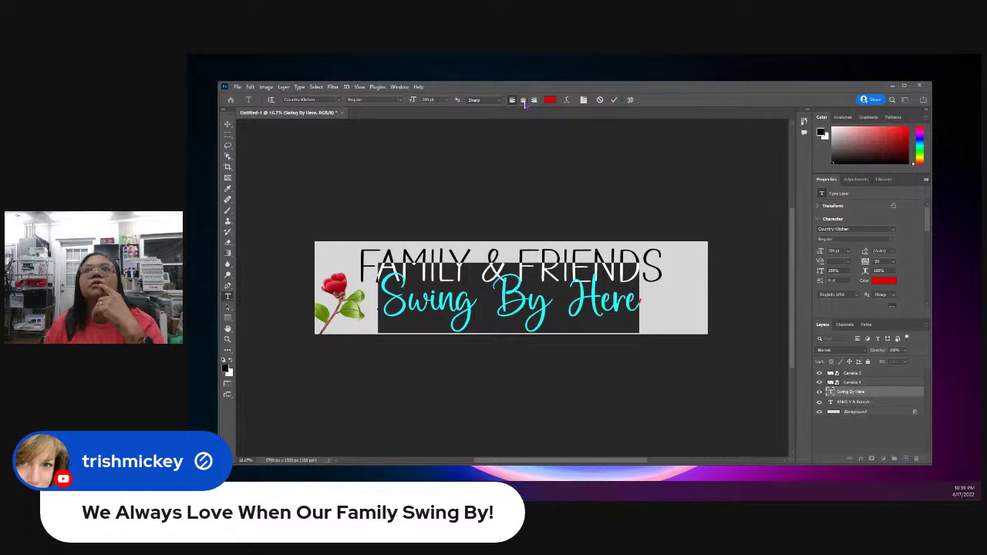
click(615, 100)
key(v)
mouse_move(533, 312)
mouse_down()
mouse_move(542, 308)
mouse_move(533, 307)
mouse_up()
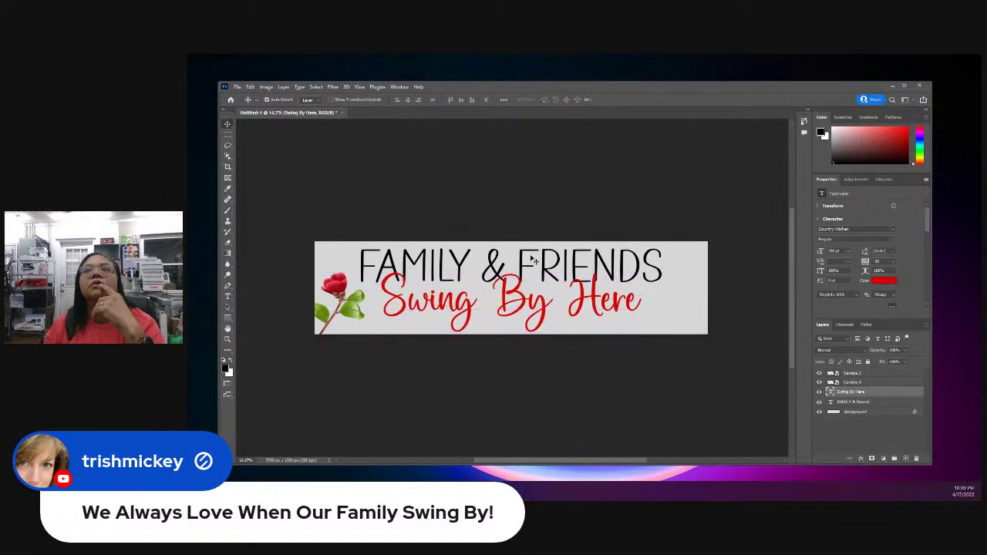
Step: Shift the FAMILY & FRIENDS and Swing By Here text lines slightly right, away from the flower
click(531, 261)
drag(527, 260, 532, 257)
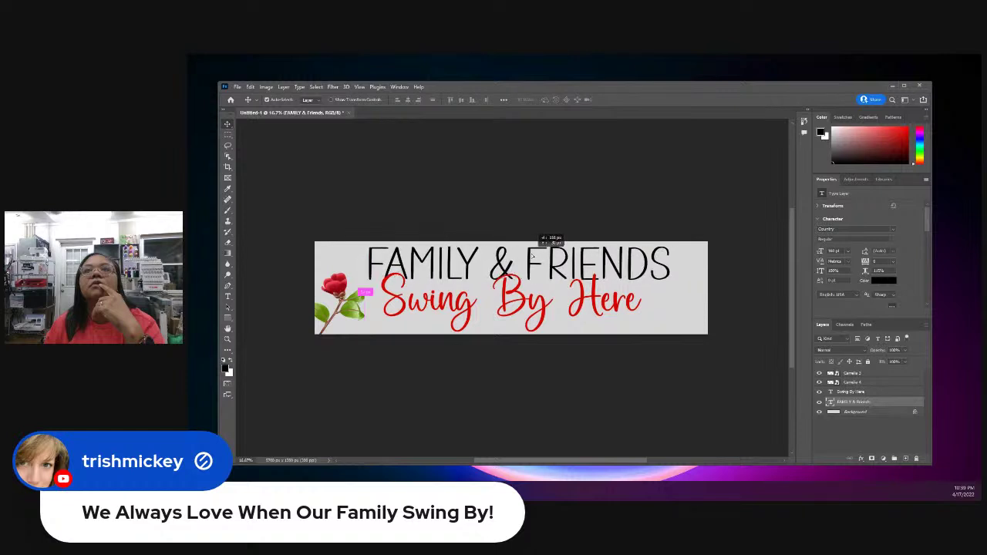
drag(510, 303, 519, 305)
click(518, 348)
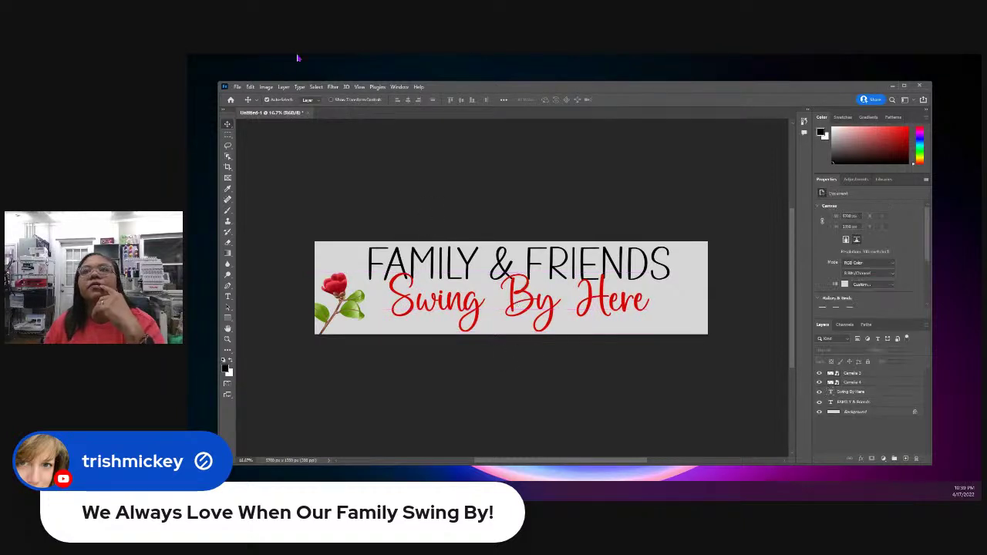
Step: Move the off-canvas Camelia 3 flower onto the banner's right end, beside the text
click(856, 374)
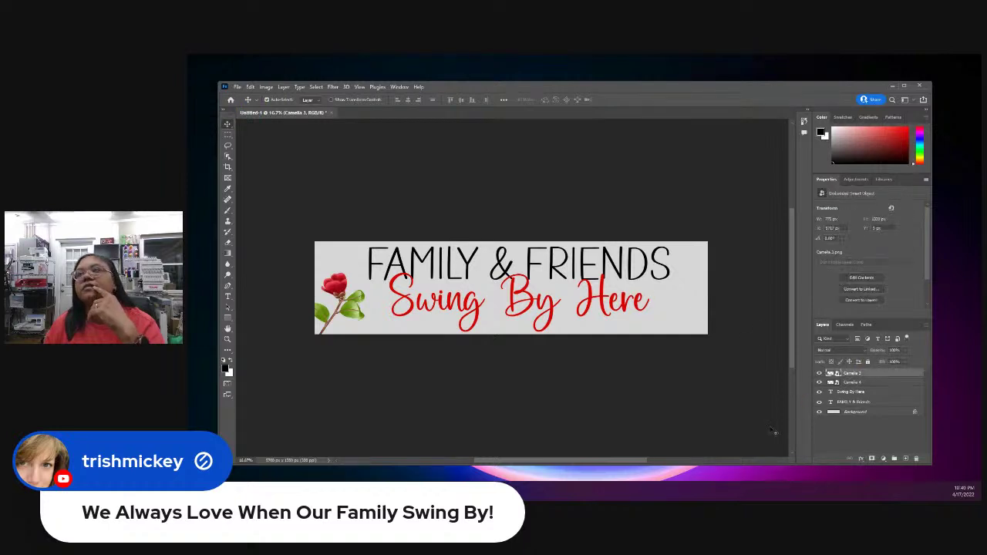
mouse_move(637, 464)
mouse_down()
mouse_move(735, 462)
mouse_move(647, 463)
mouse_up()
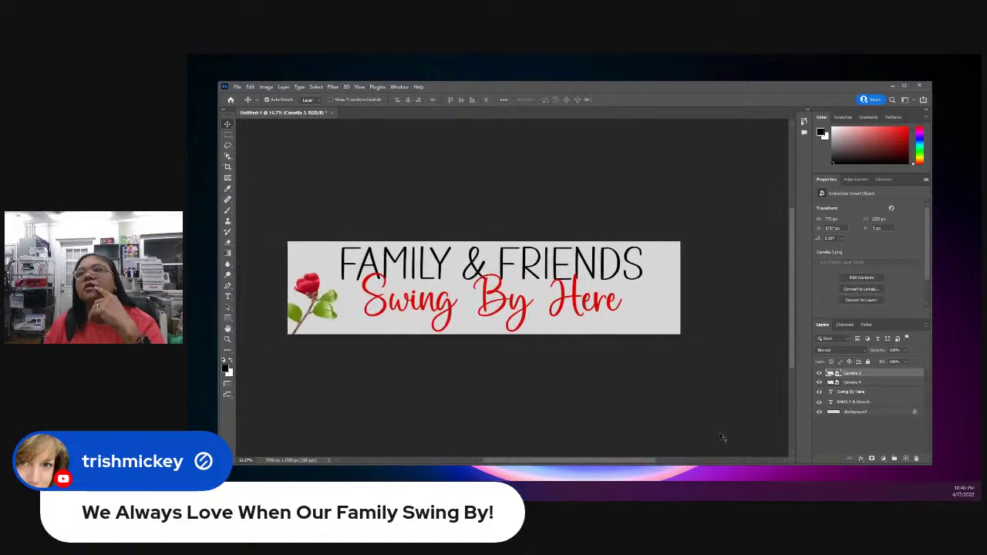
double_click(853, 373)
double_click(877, 376)
click(692, 152)
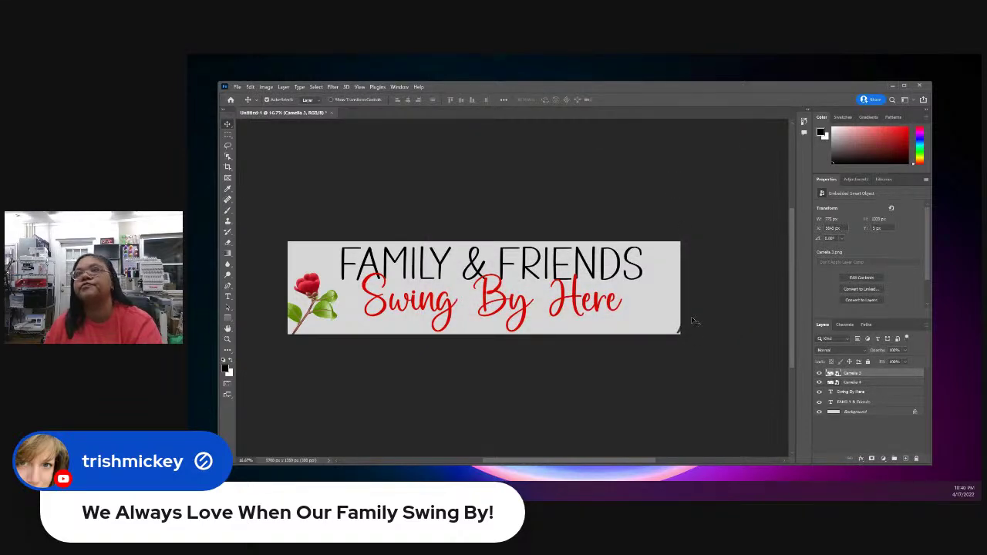
drag(692, 321, 668, 321)
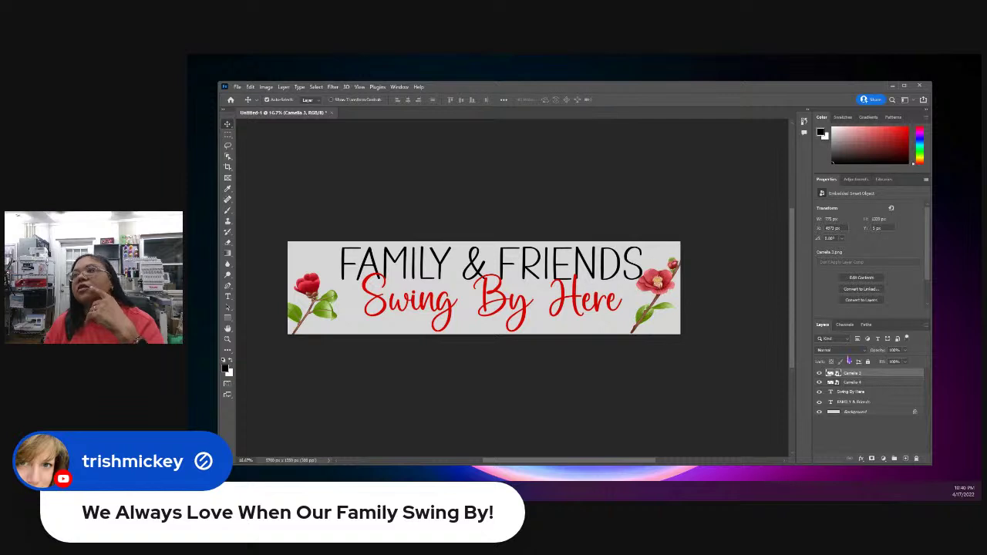
Step: Delete the Camelia 3 layer from the banner
right_click(861, 375)
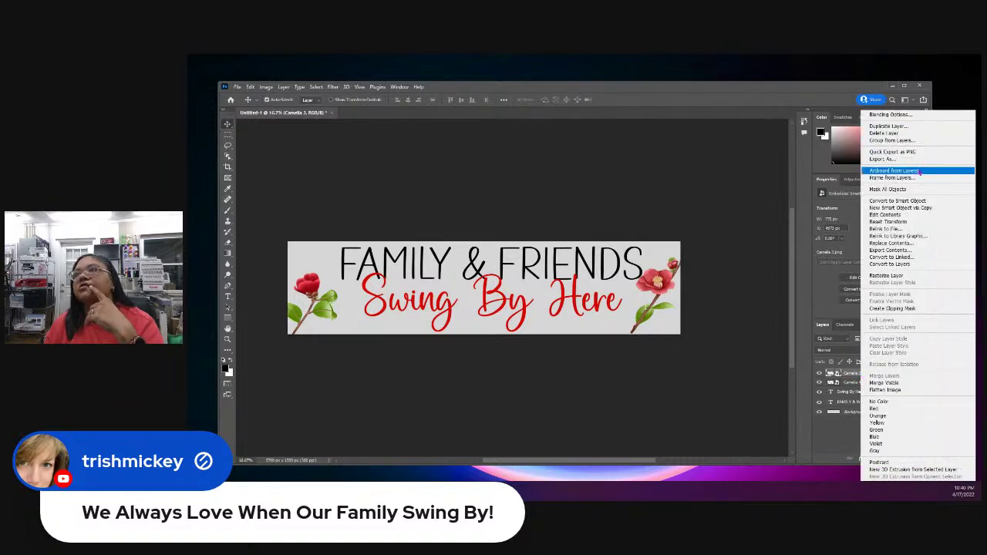
click(887, 132)
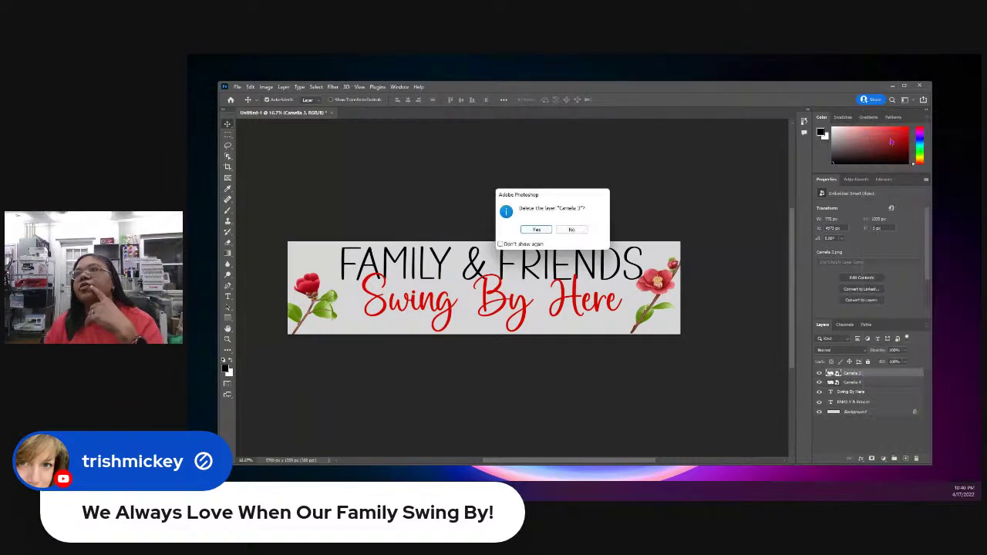
click(538, 231)
Step: Place a second embedded copy of the Camelia 4 clipart and move it toward the banner's right end
click(237, 87)
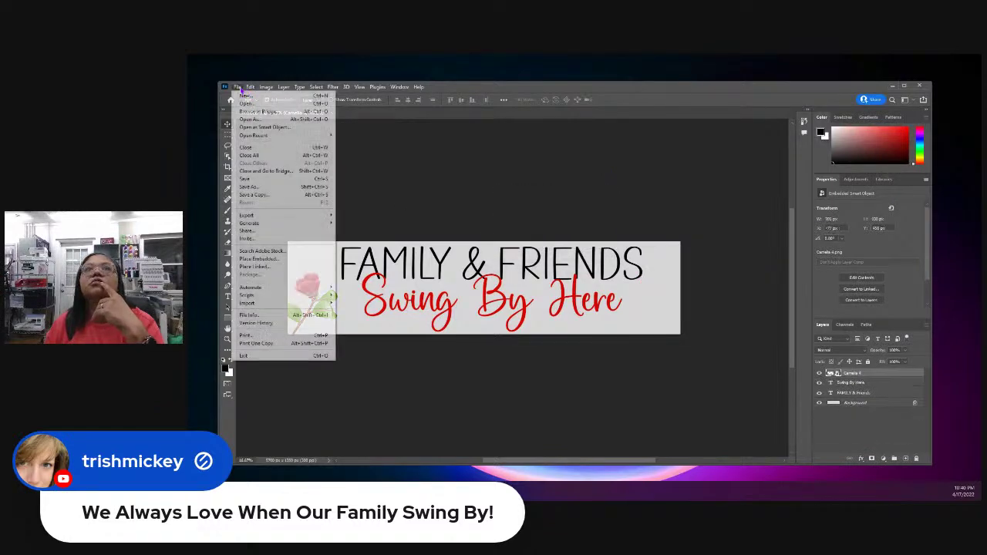
click(256, 260)
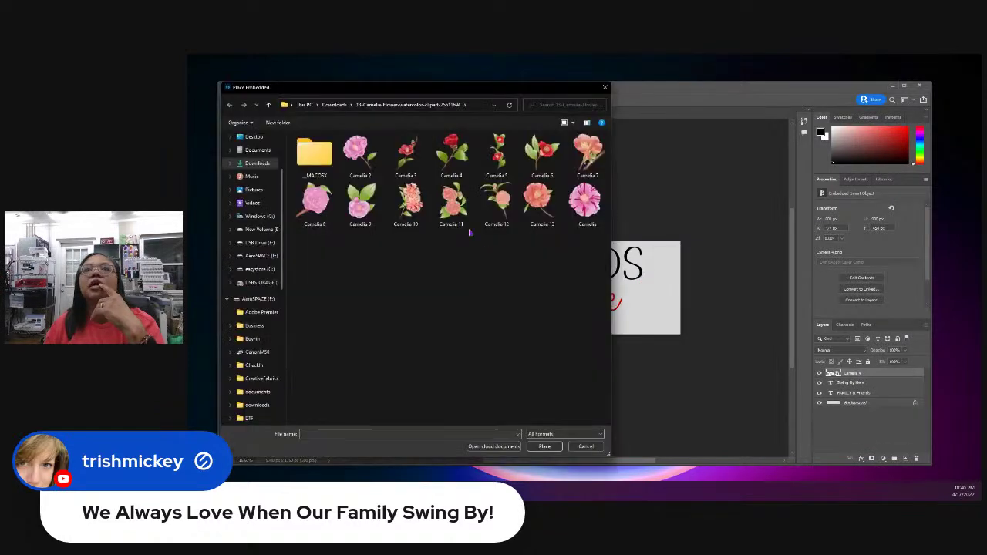
click(535, 448)
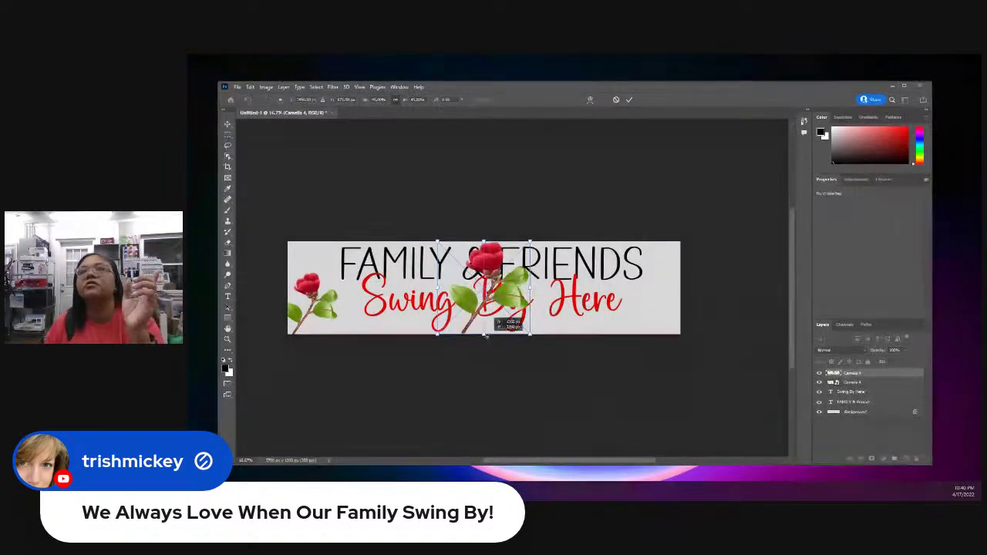
drag(484, 288, 622, 288)
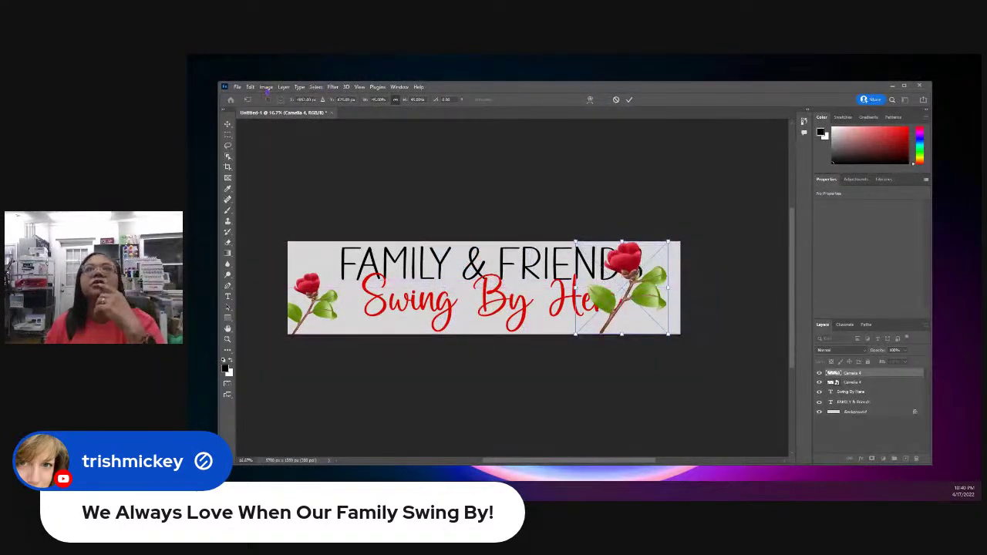
Step: Rotate the newly placed Camelia 4 flower by a fraction of a degree and commit its placement
click(250, 86)
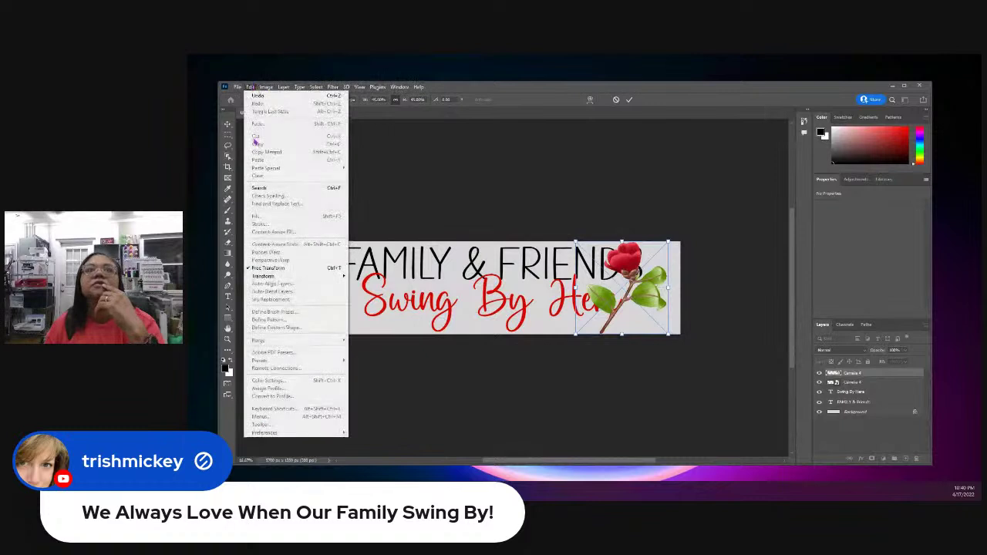
mouse_move(270, 276)
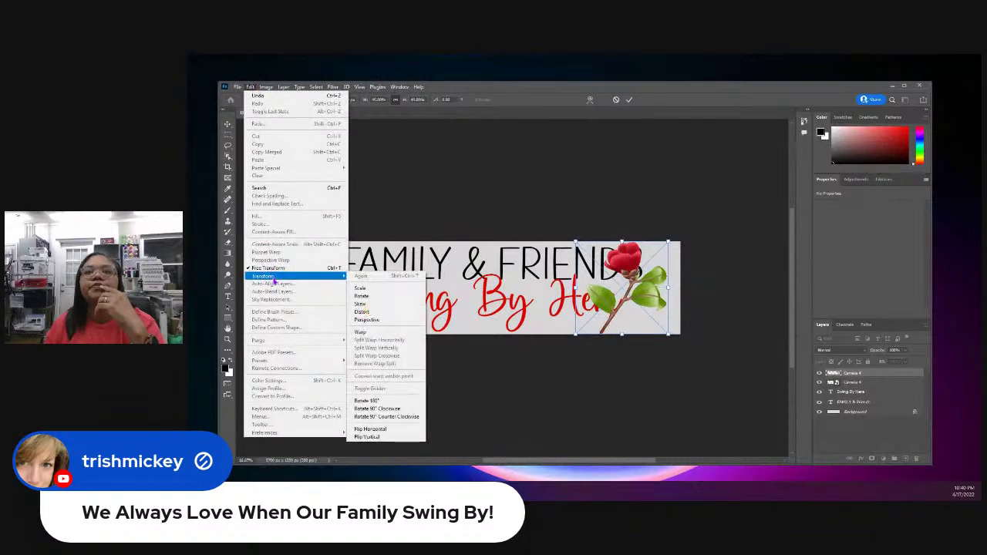
click(392, 299)
drag(572, 241, 637, 149)
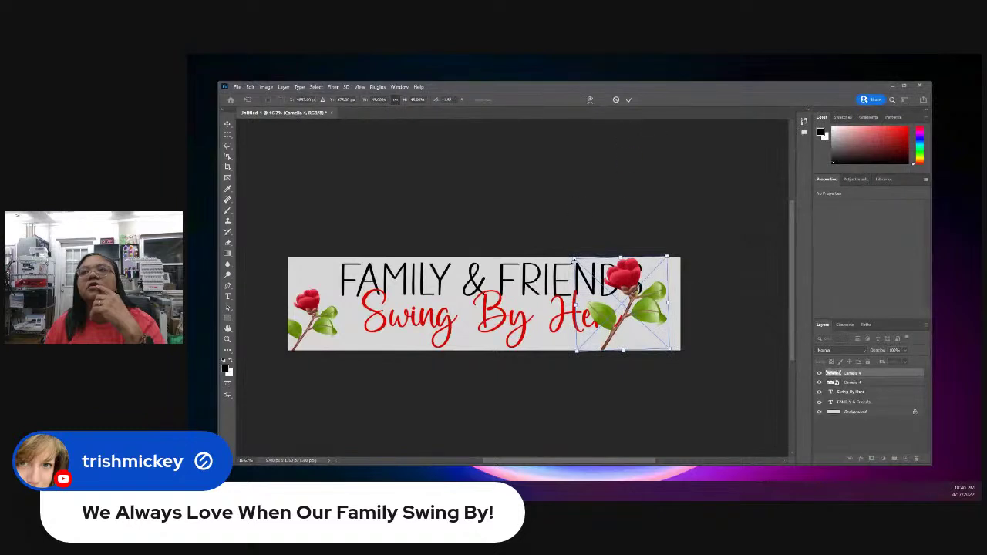
drag(574, 255, 575, 255)
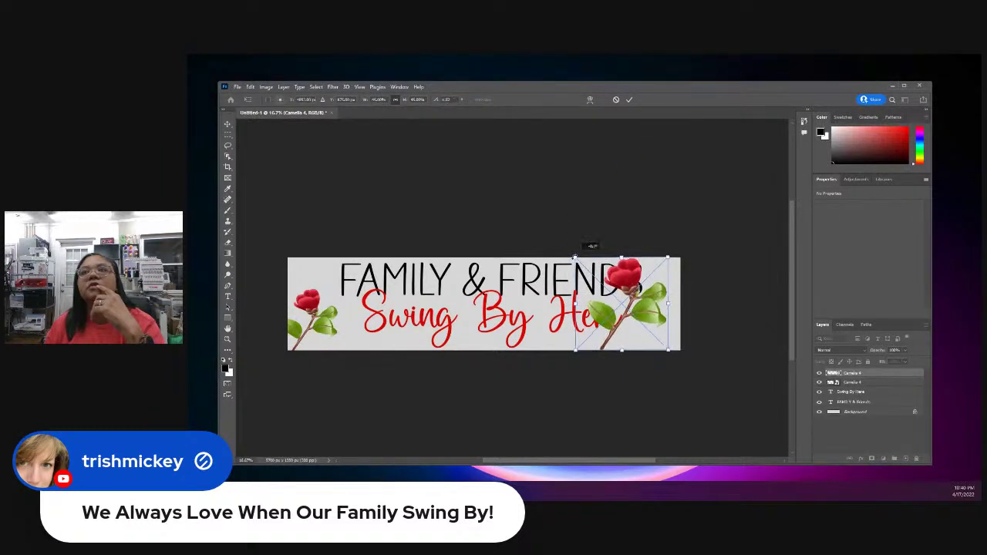
click(630, 100)
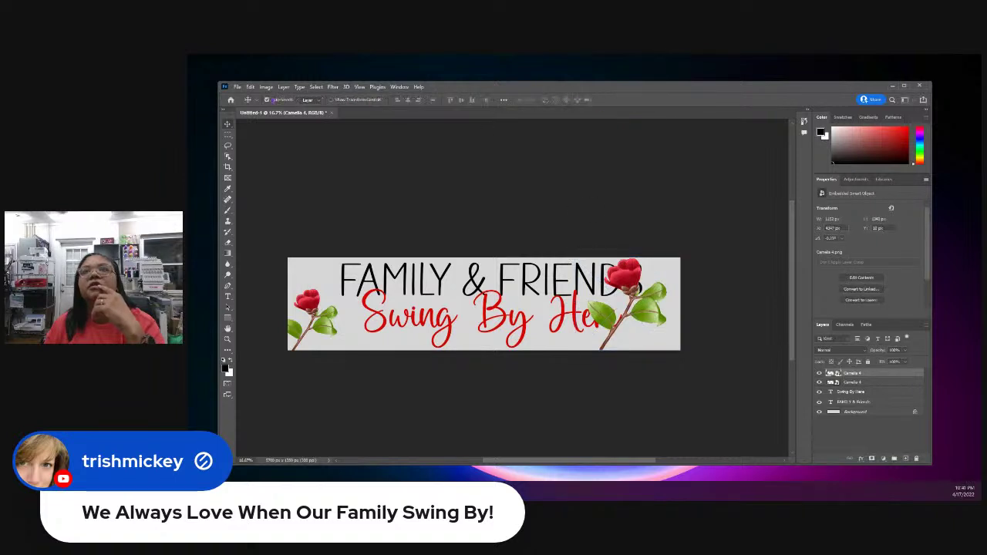
Step: Scale the new Camelia 4 flower down to match the left one and fit it into the banner's lower-right corner
double_click(877, 374)
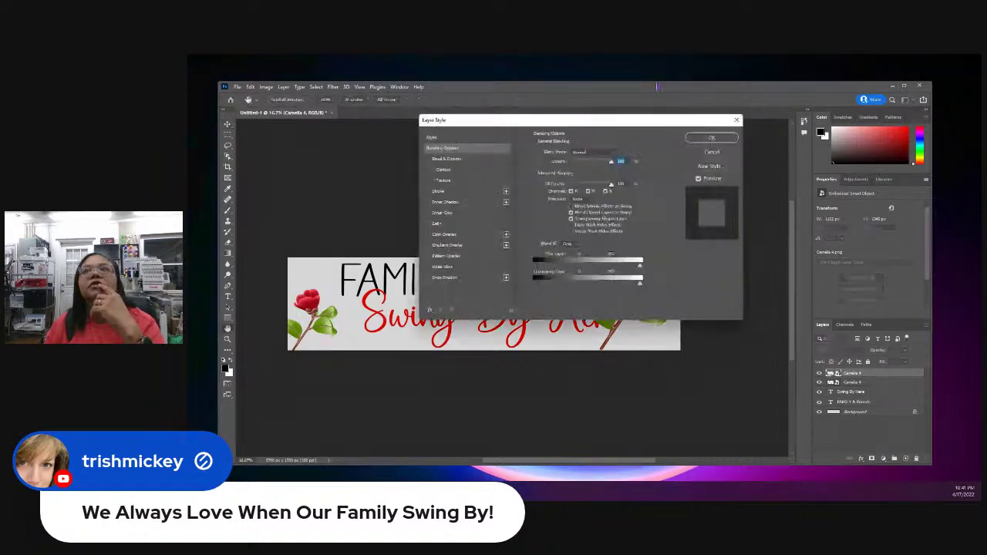
click(707, 153)
click(250, 87)
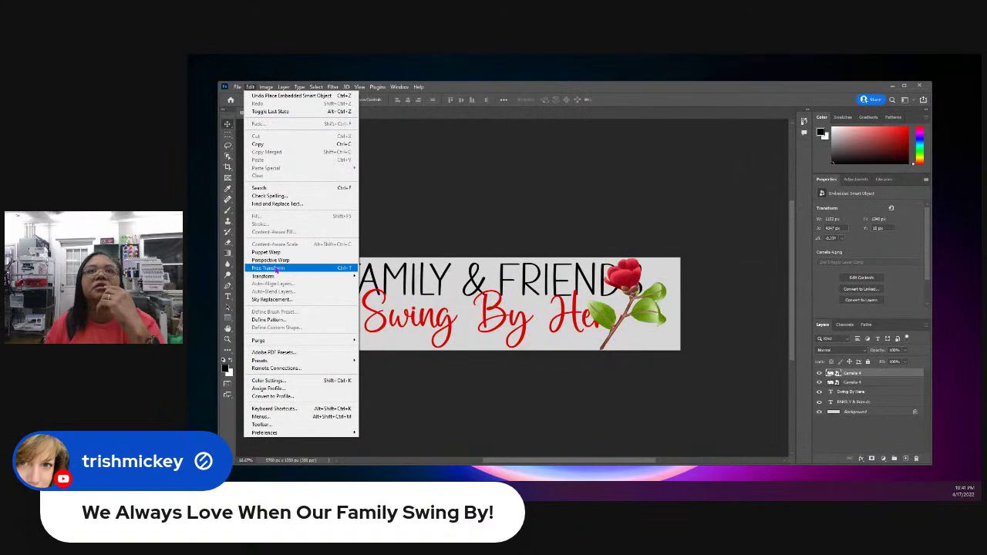
mouse_move(277, 276)
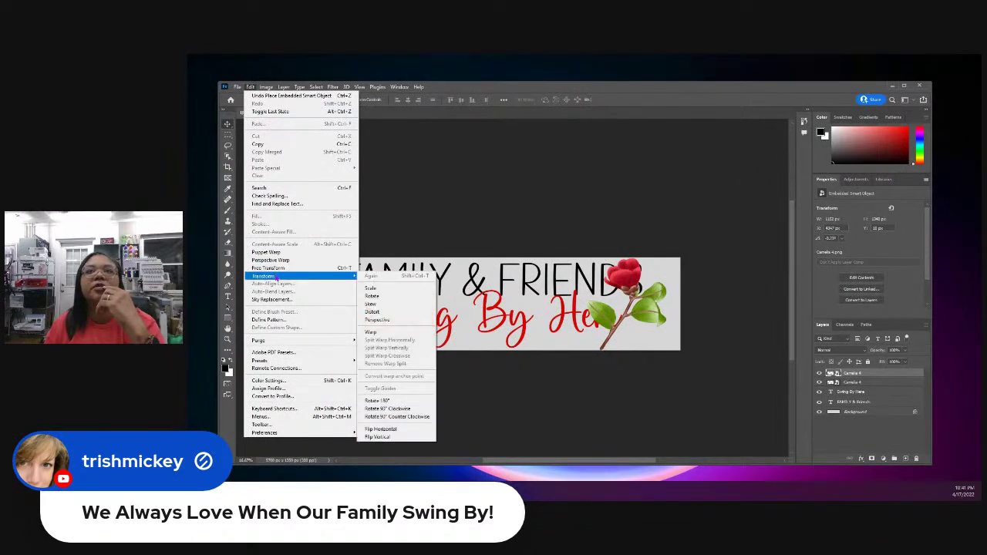
click(390, 290)
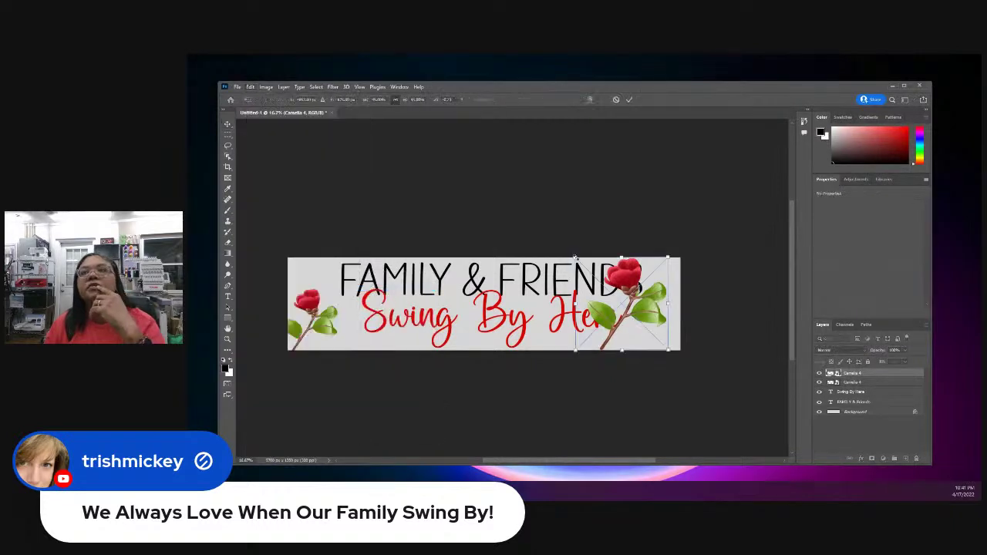
drag(575, 256, 607, 288)
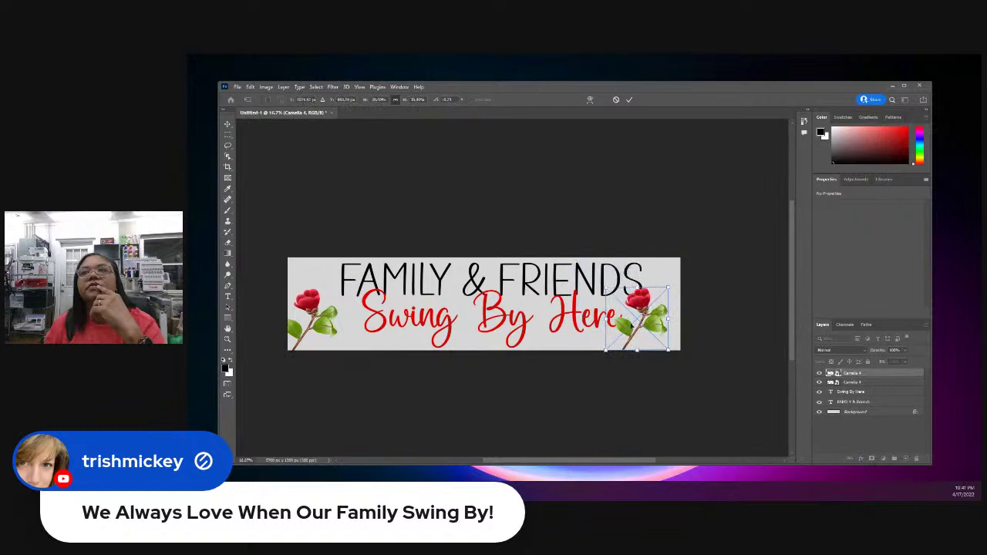
drag(632, 327, 654, 307)
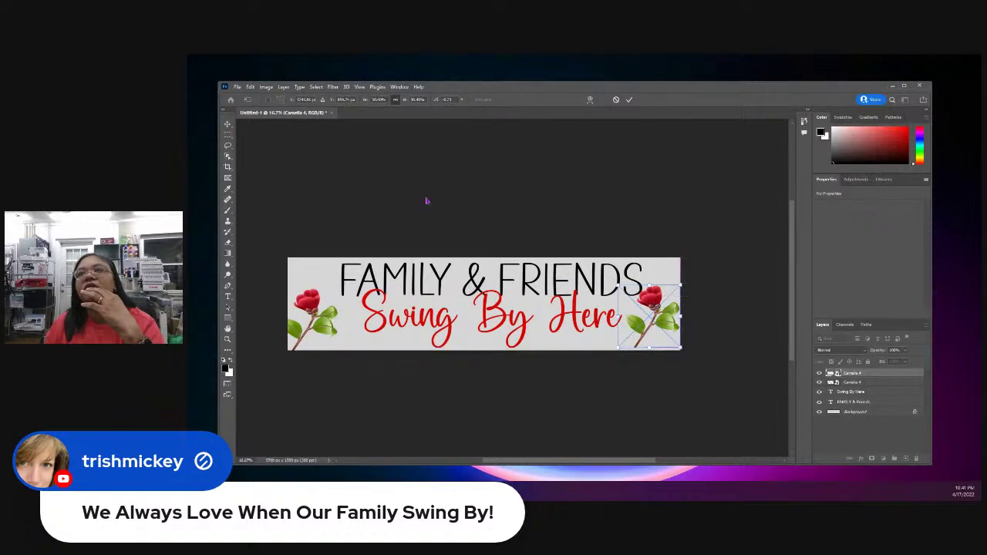
click(628, 101)
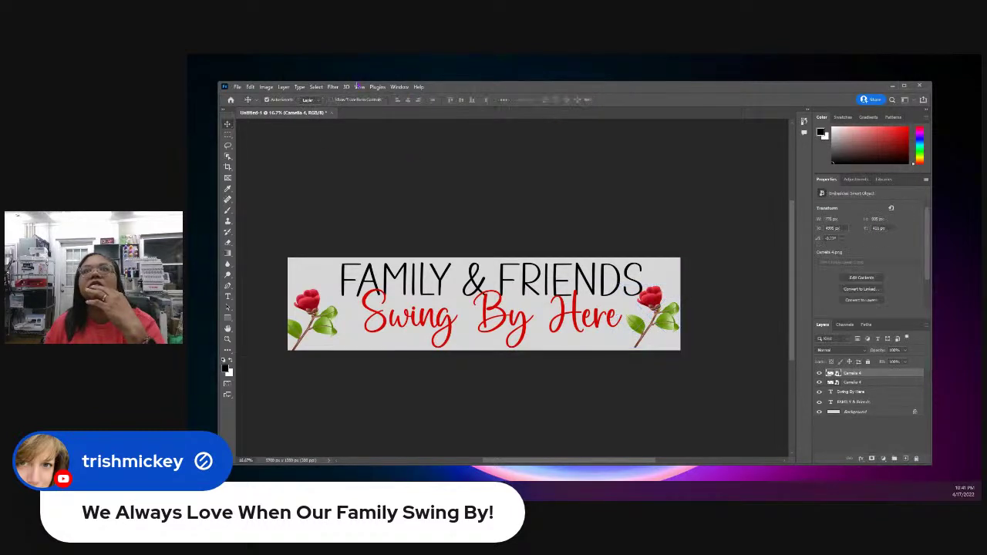
Step: Flip the right-end Camelia 4 flower vertically and shift it up toward the banner's right edge
click(241, 87)
mouse_move(250, 87)
mouse_move(264, 277)
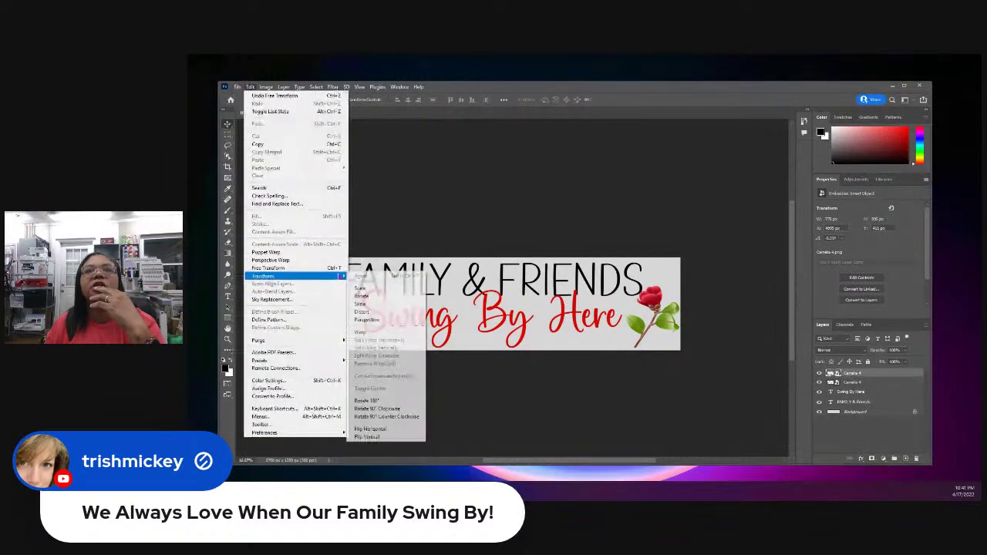
click(373, 437)
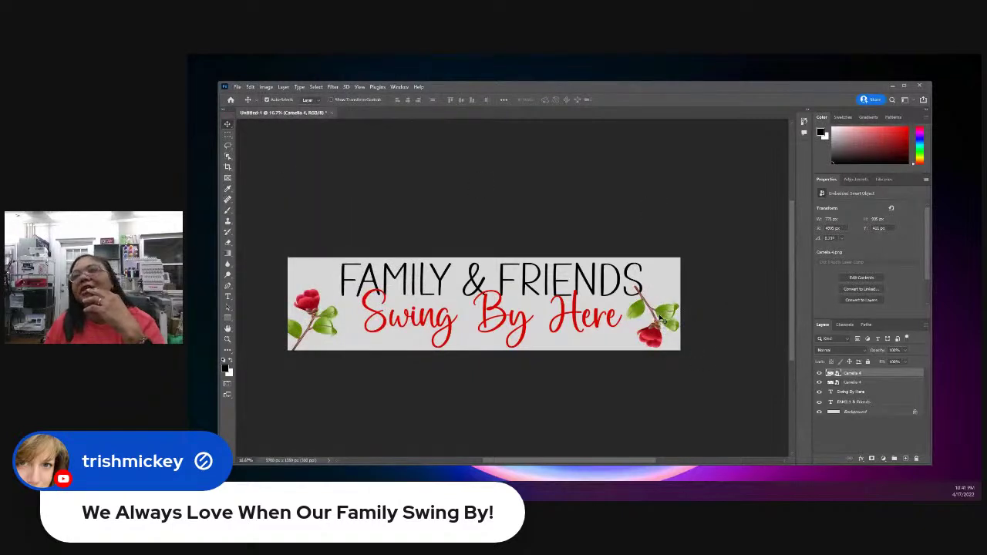
mouse_move(652, 337)
mouse_down()
mouse_move(684, 280)
mouse_move(694, 281)
mouse_move(676, 310)
mouse_move(687, 310)
mouse_move(662, 322)
mouse_up()
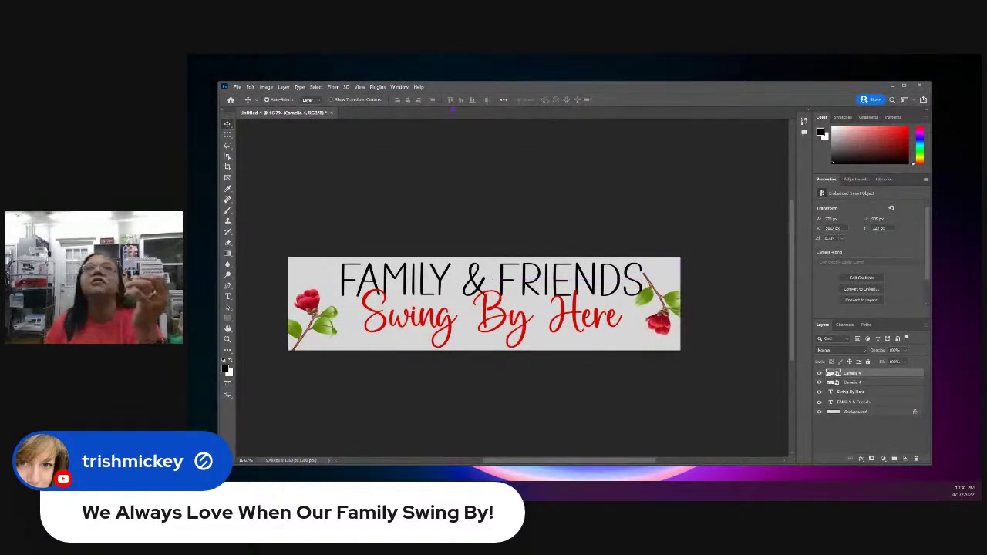
Step: Try to rotate the flipped right-end flower and move it up to the banner's edge, discarding the transform
click(250, 86)
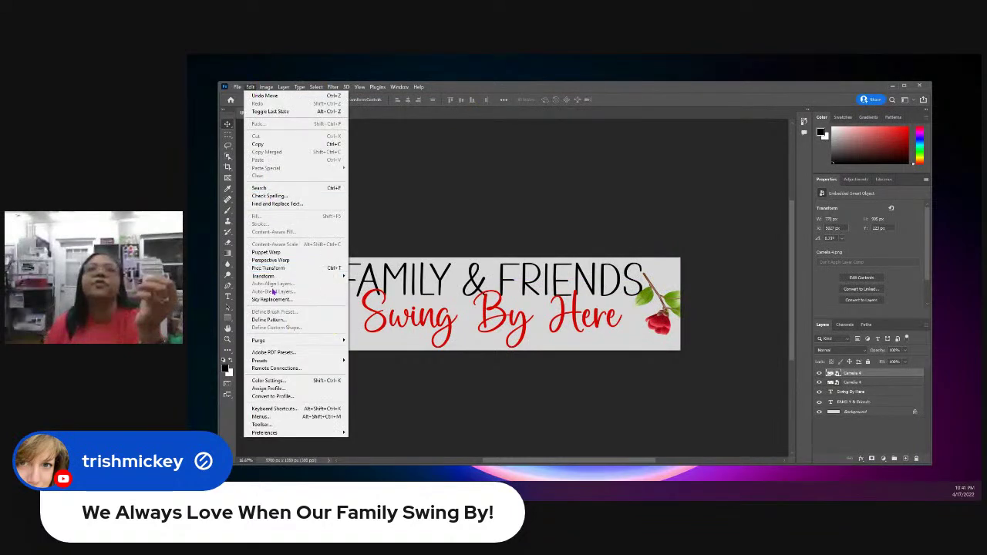
mouse_move(308, 276)
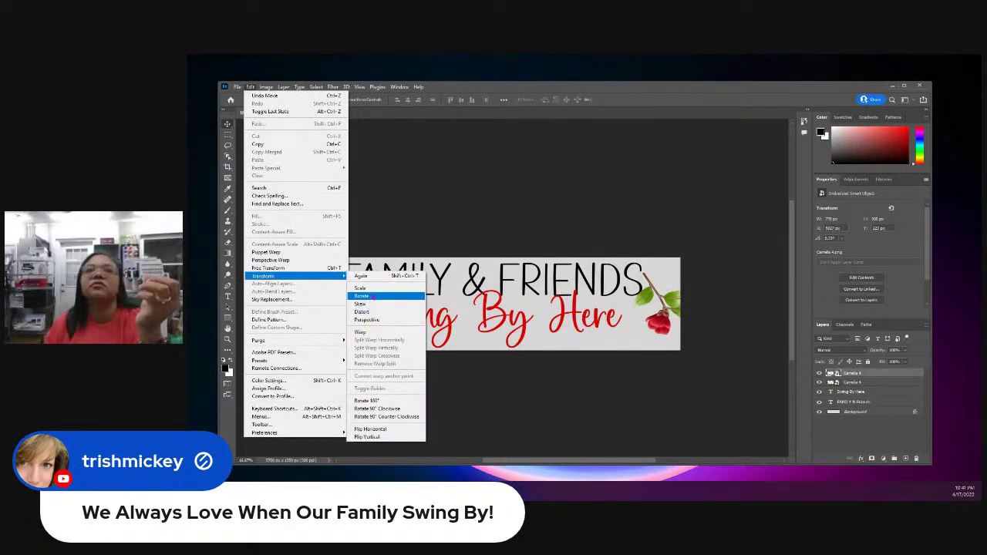
click(375, 287)
drag(663, 268, 695, 273)
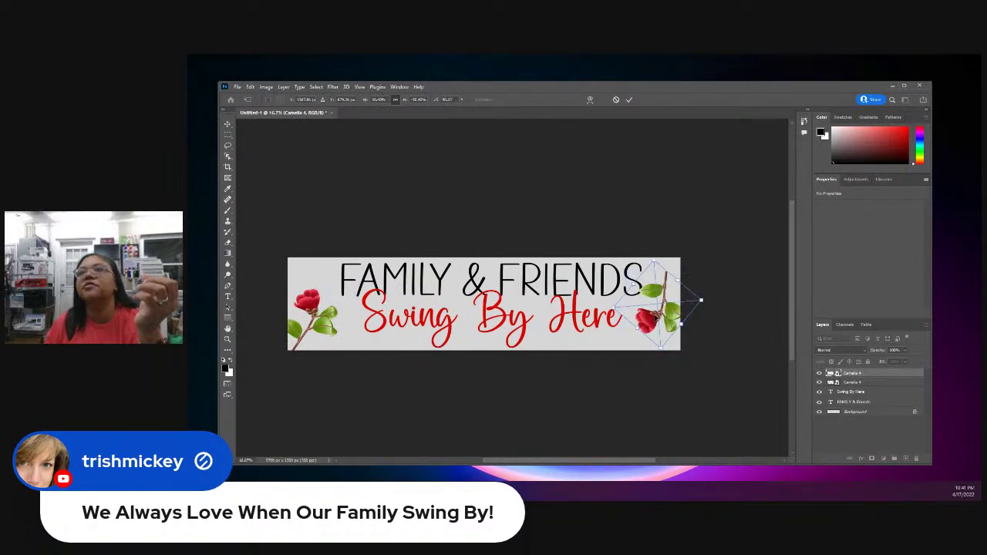
drag(654, 317, 669, 301)
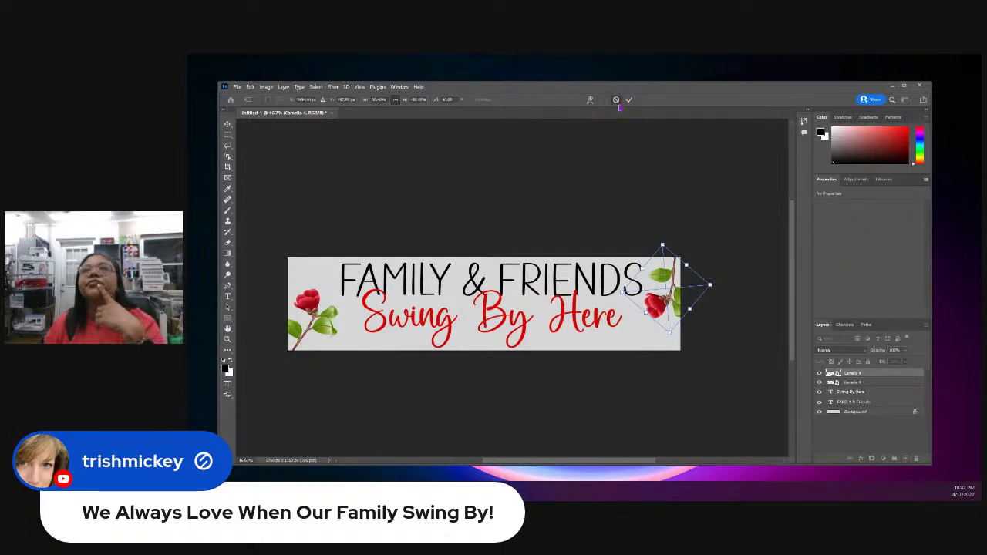
click(618, 105)
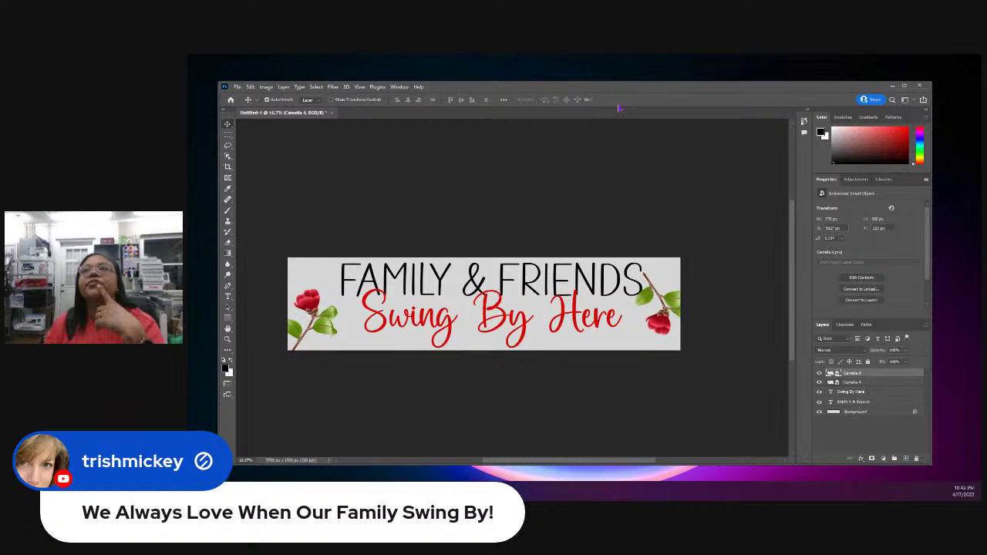
Step: Undo the last move and the vertical flip of the right-end flower
click(250, 86)
click(262, 95)
click(250, 86)
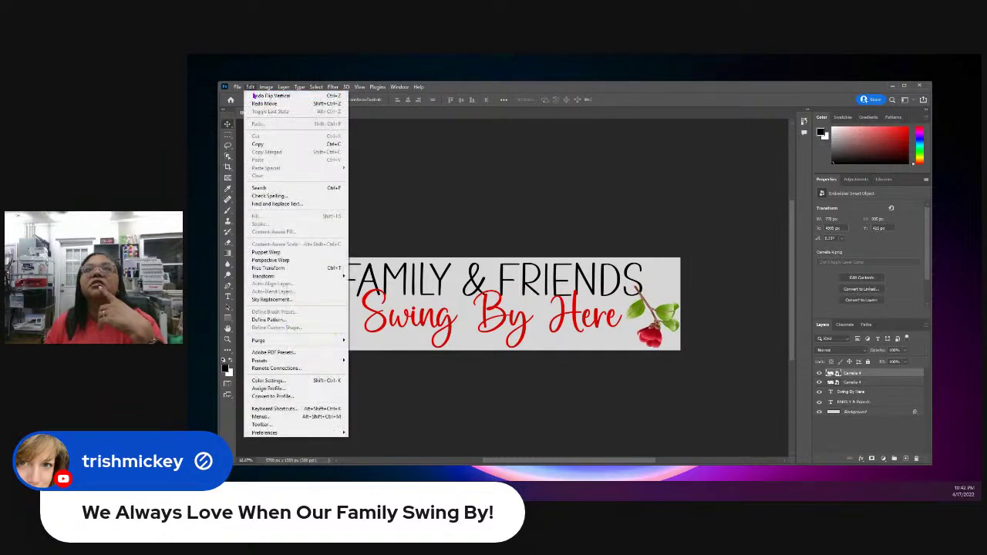
click(253, 95)
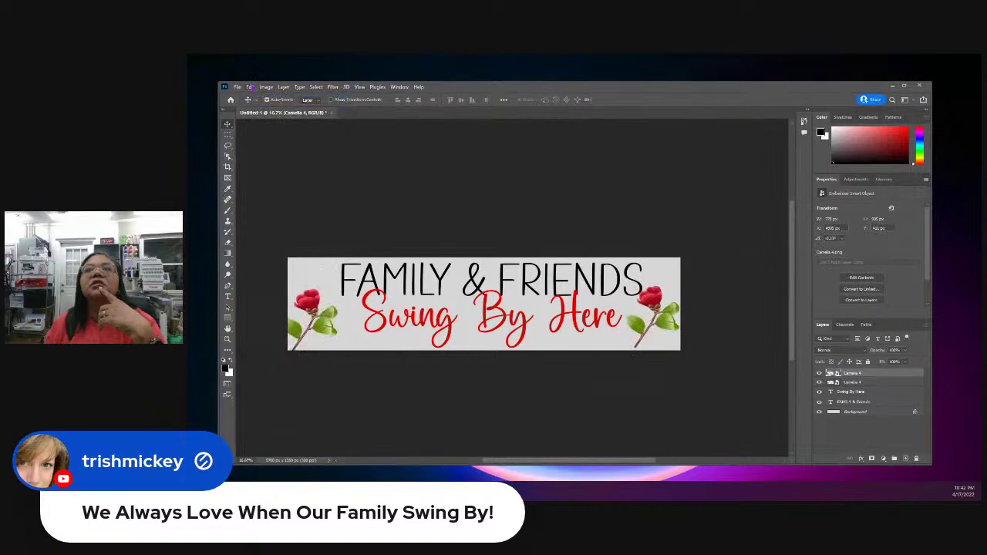
click(250, 87)
click(251, 87)
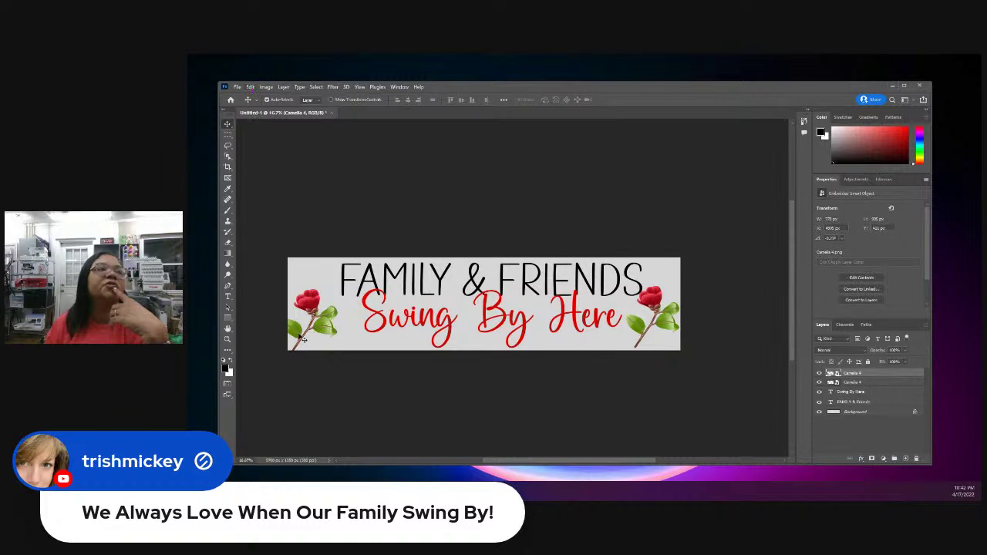
Step: Flip the Camelia 4 flower at the banner's left end horizontally
click(311, 314)
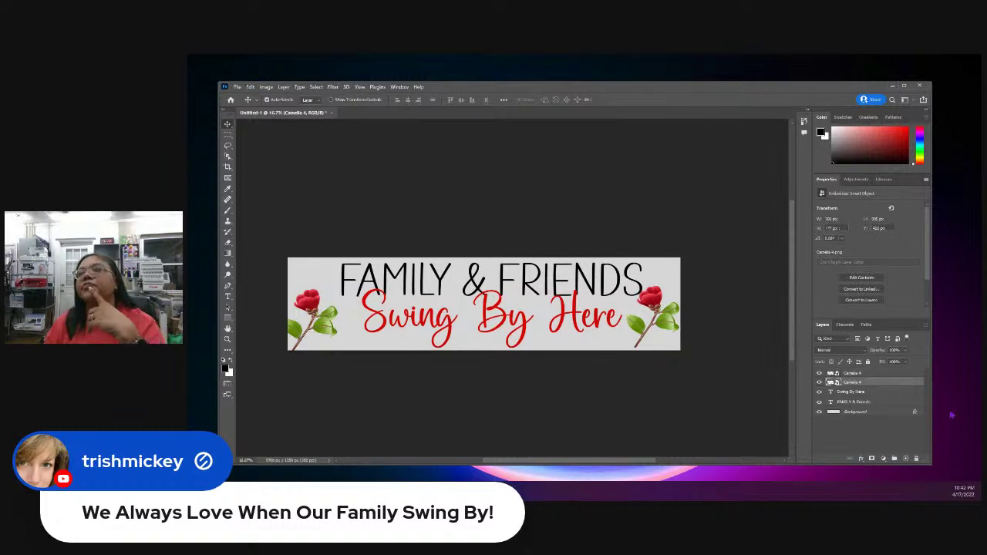
click(250, 87)
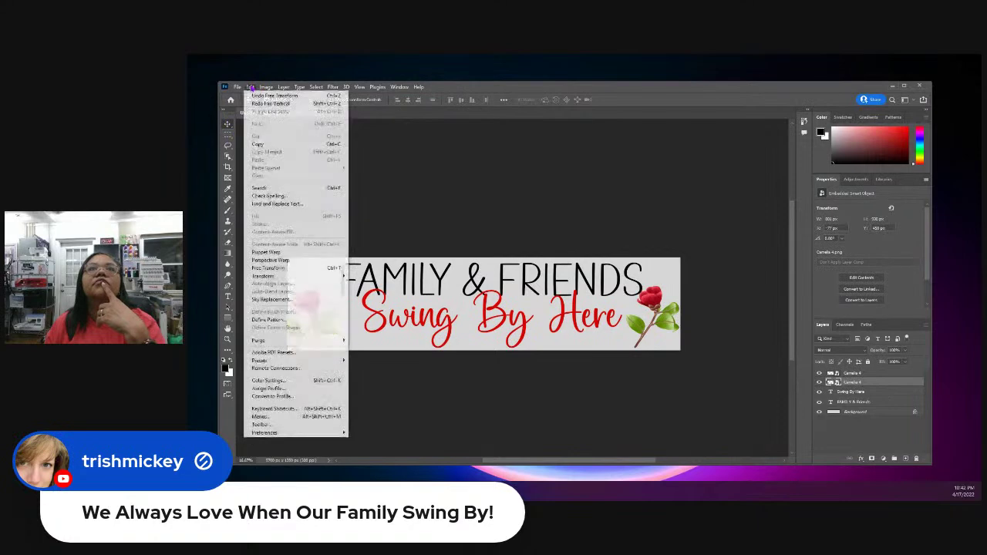
mouse_move(262, 277)
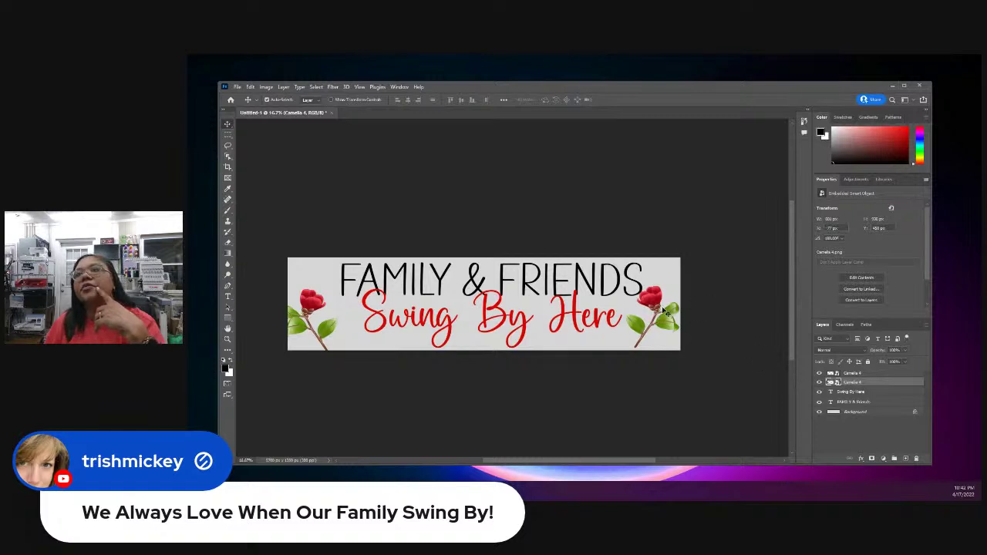
Step: Move the right-end flower further toward the banner's right edge and nudge the left-end flower slightly right
click(891, 374)
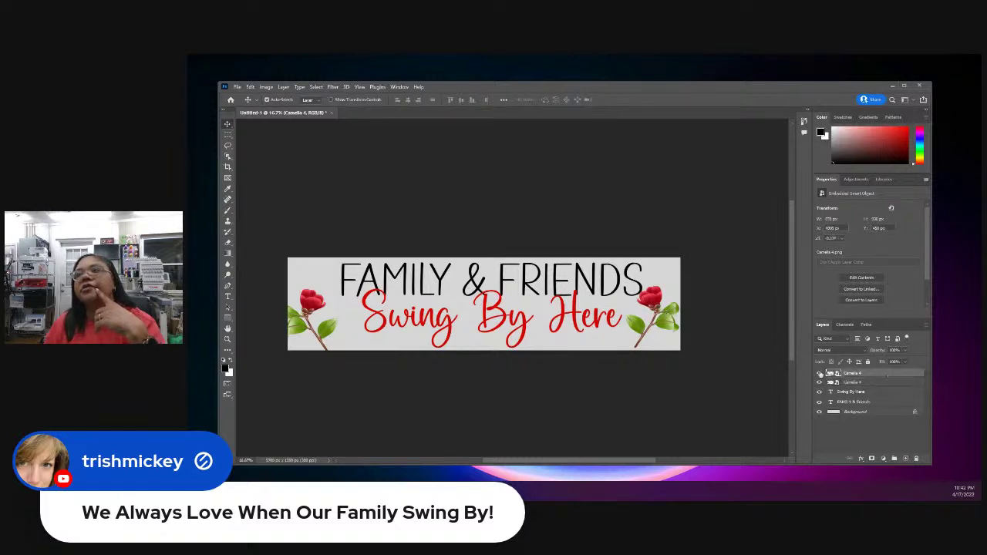
drag(646, 300, 654, 308)
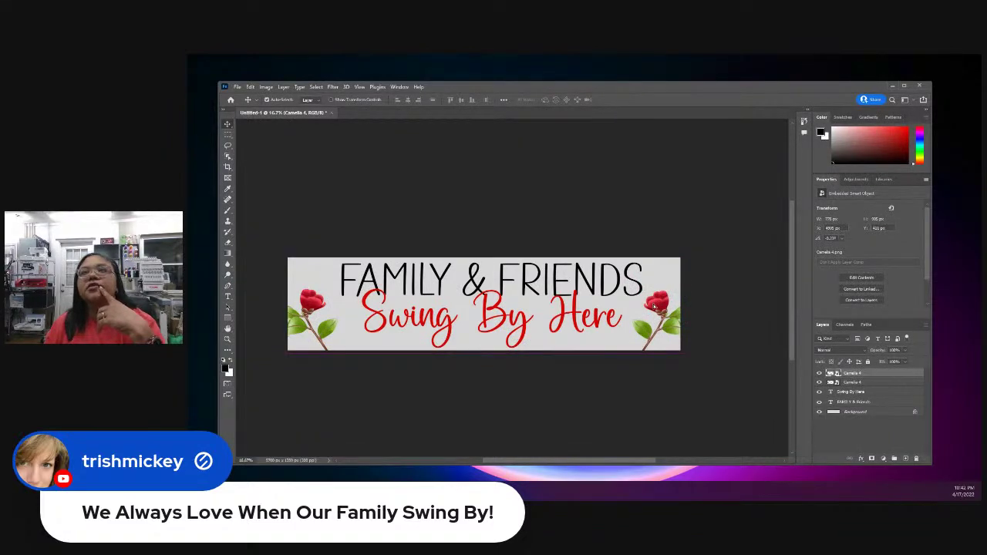
drag(312, 297, 315, 290)
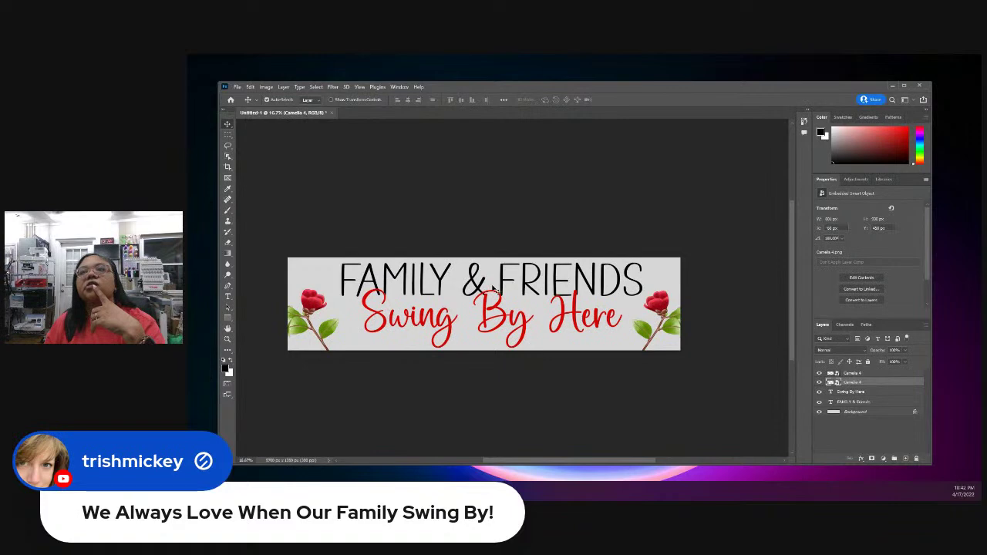
click(300, 285)
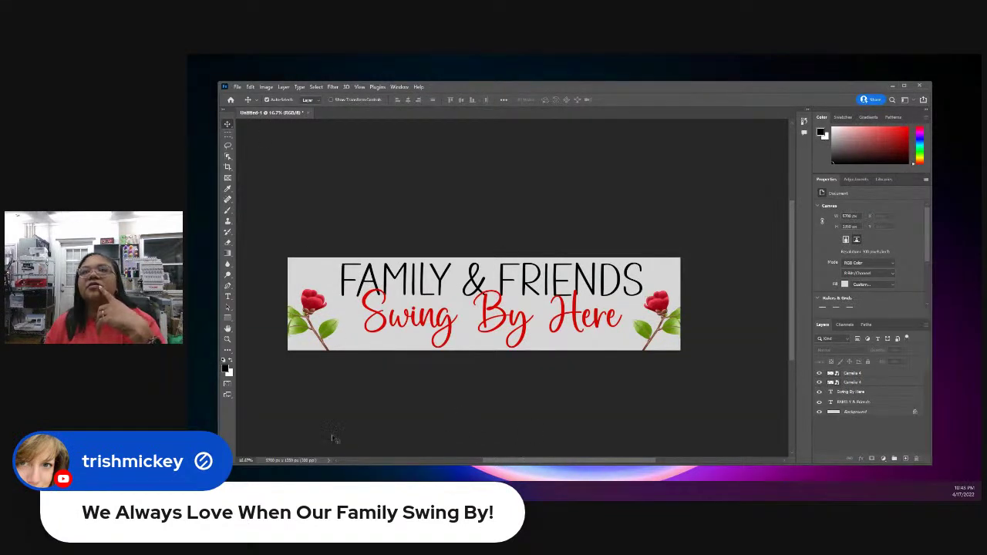
click(237, 88)
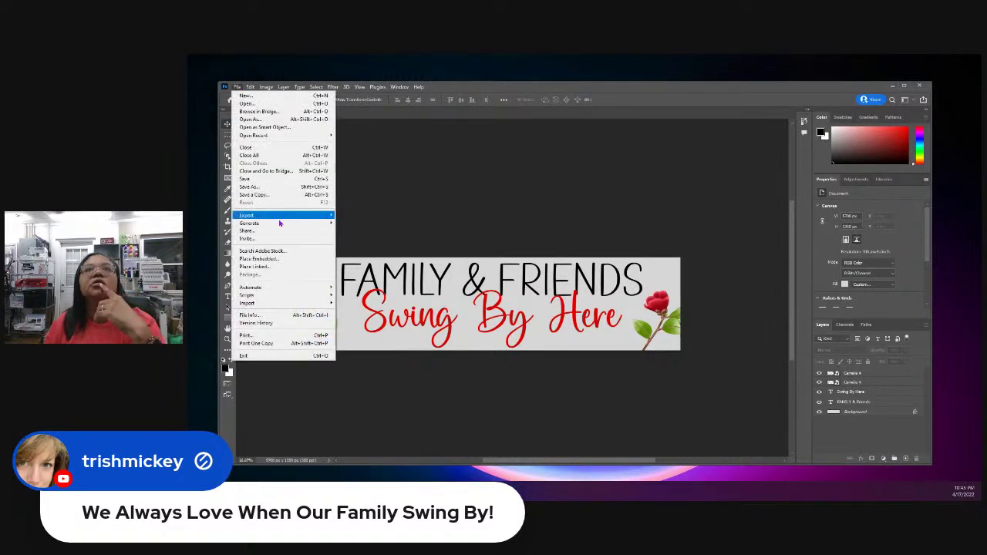
click(247, 334)
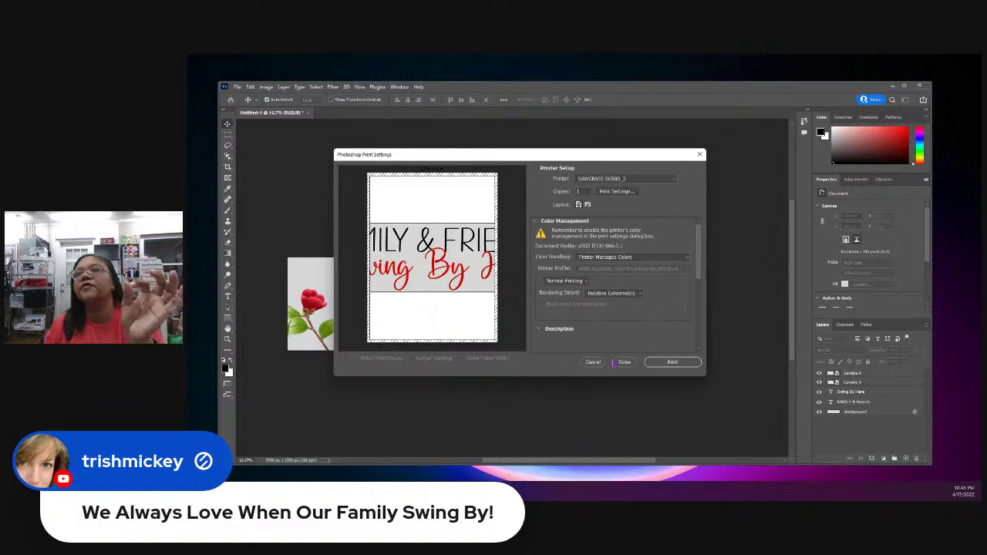
click(598, 362)
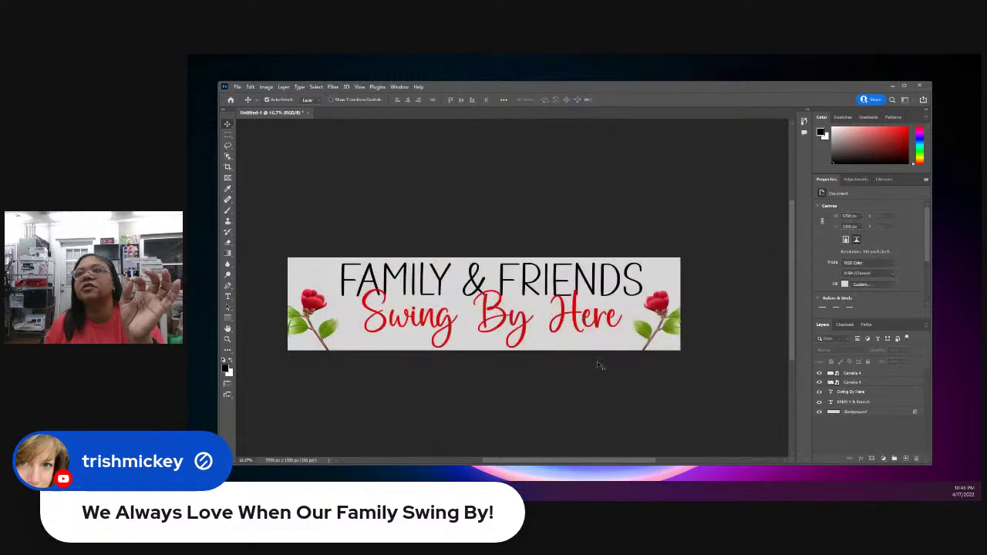
Step: Save the banner to the Desktop on this computer as a Photoshop PDF named "Family Swings By"
click(237, 88)
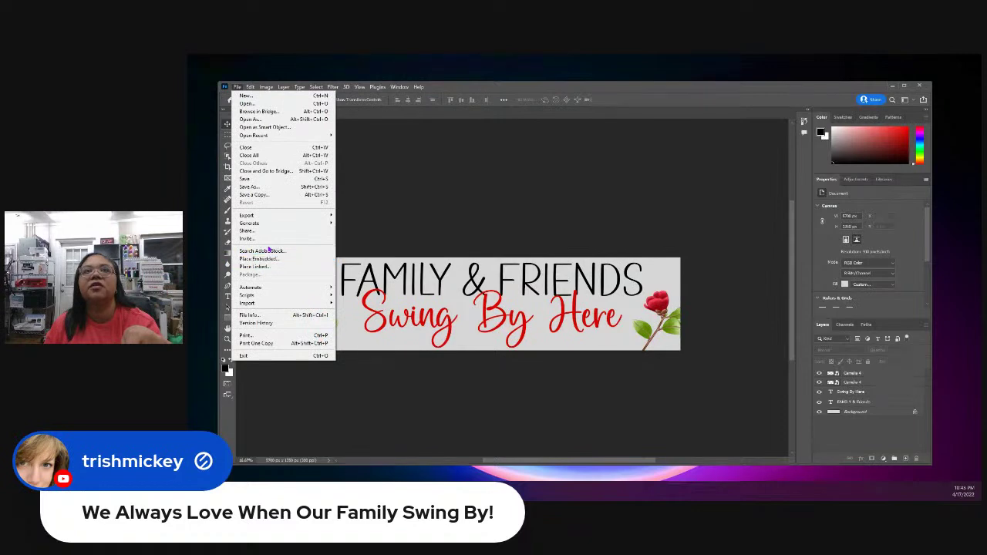
click(249, 186)
click(609, 358)
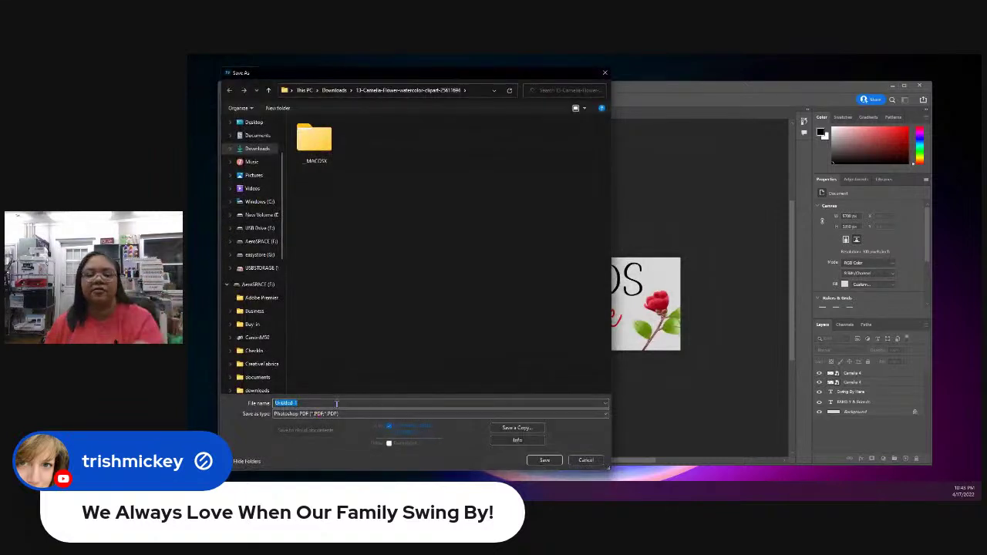
text(B)
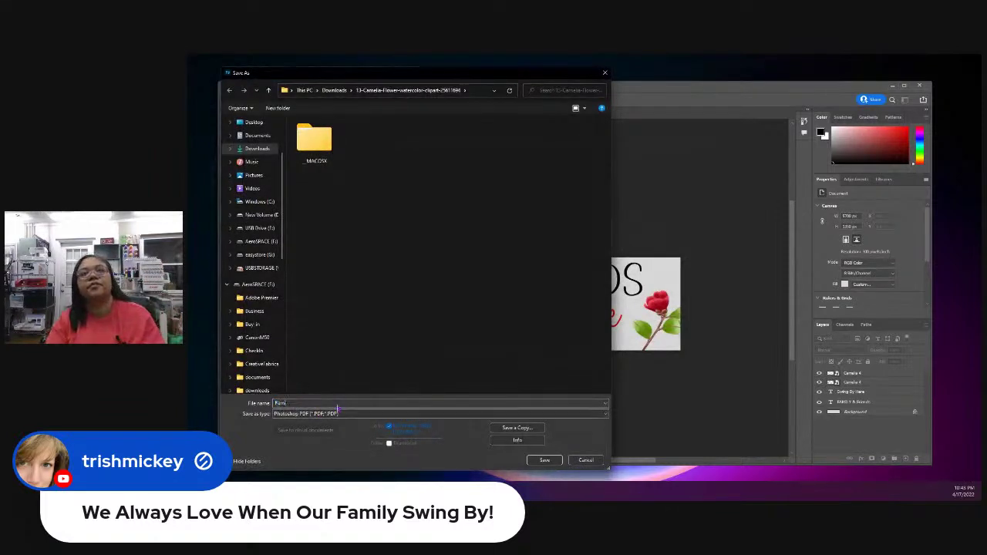
text(amily Swings By!)
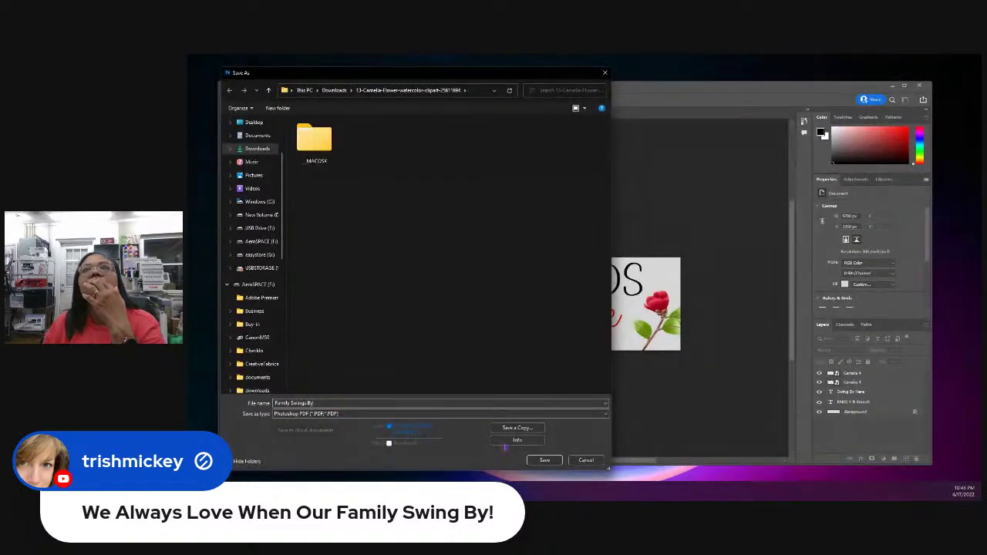
click(253, 123)
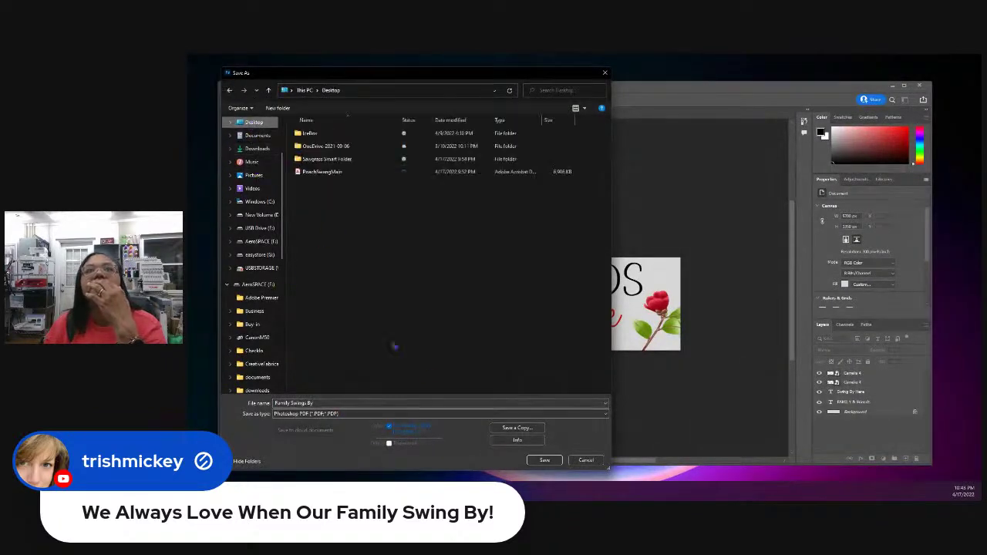
click(542, 460)
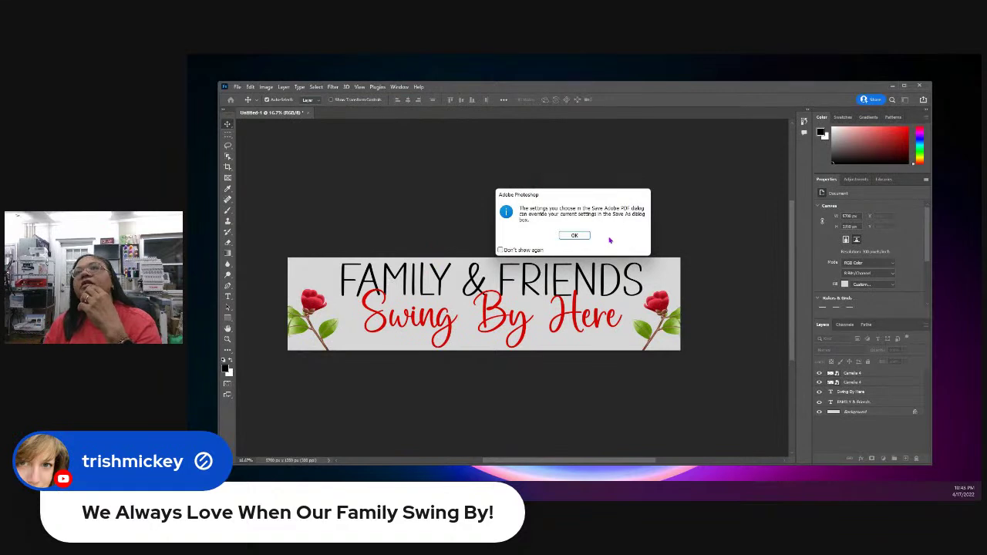
Step: Turn off Preserve Photoshop Editing Capabilities and write the PDF with the High Quality Print preset
click(576, 236)
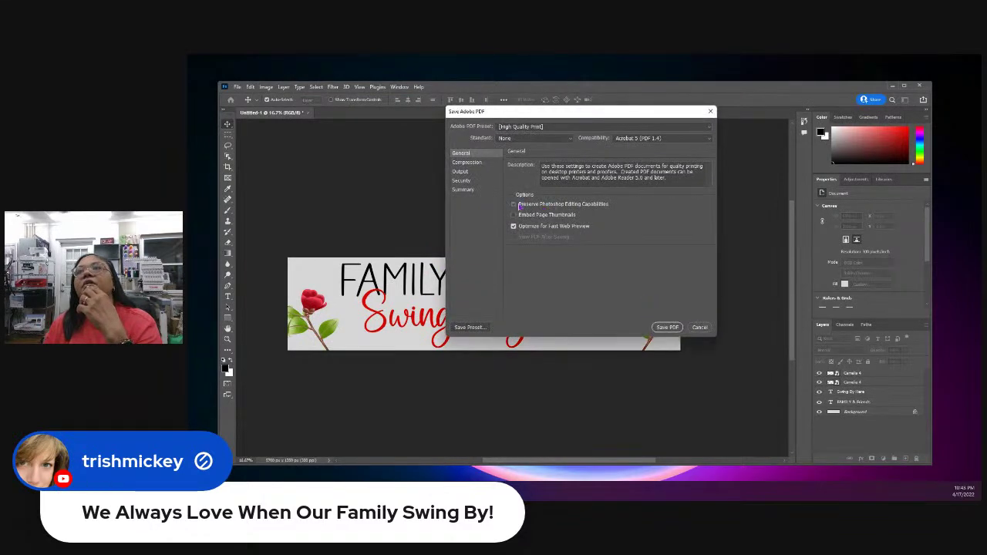
click(514, 205)
click(665, 328)
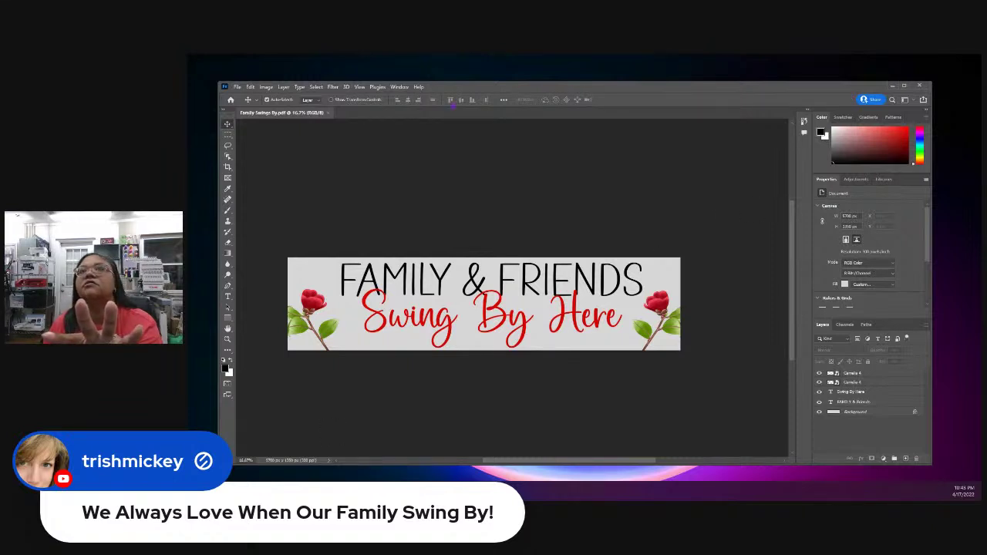
Step: Save the banner on the Desktop in Photoshop PSD format as well, keeping the file name "Family Swings By"
click(236, 88)
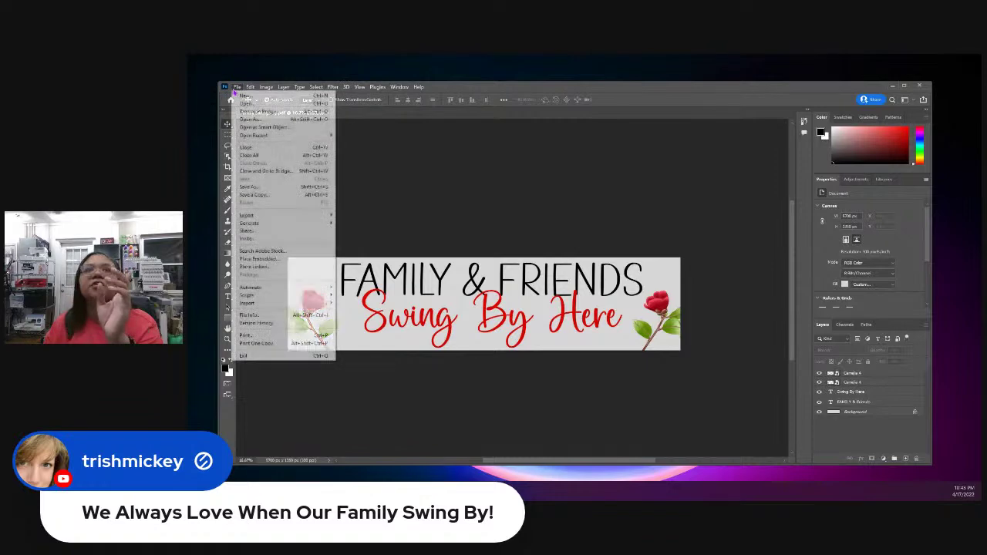
click(254, 187)
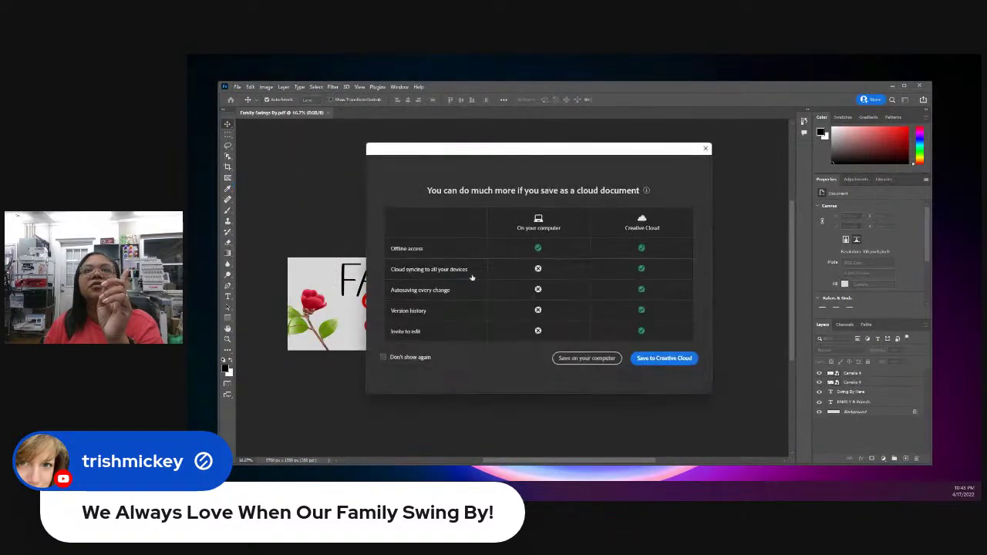
click(586, 359)
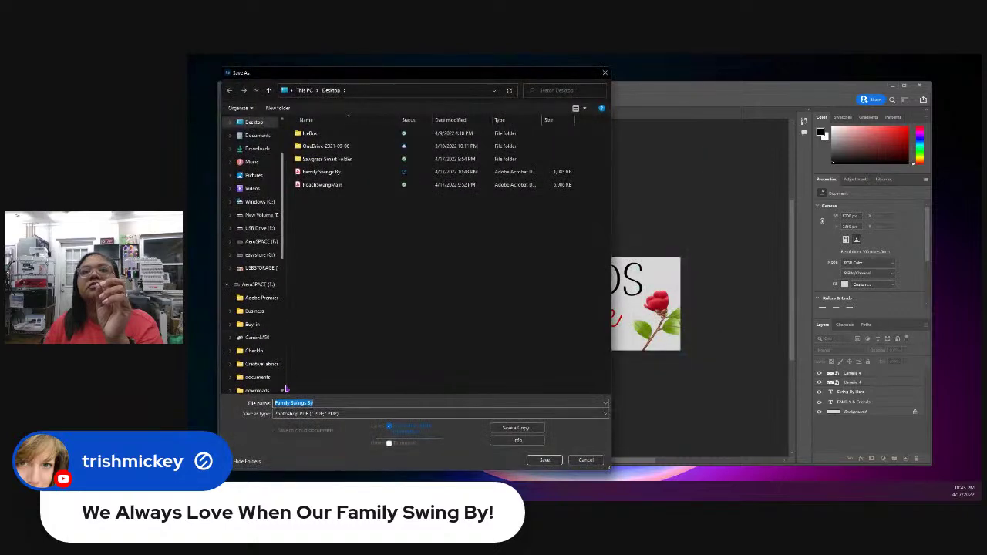
click(543, 460)
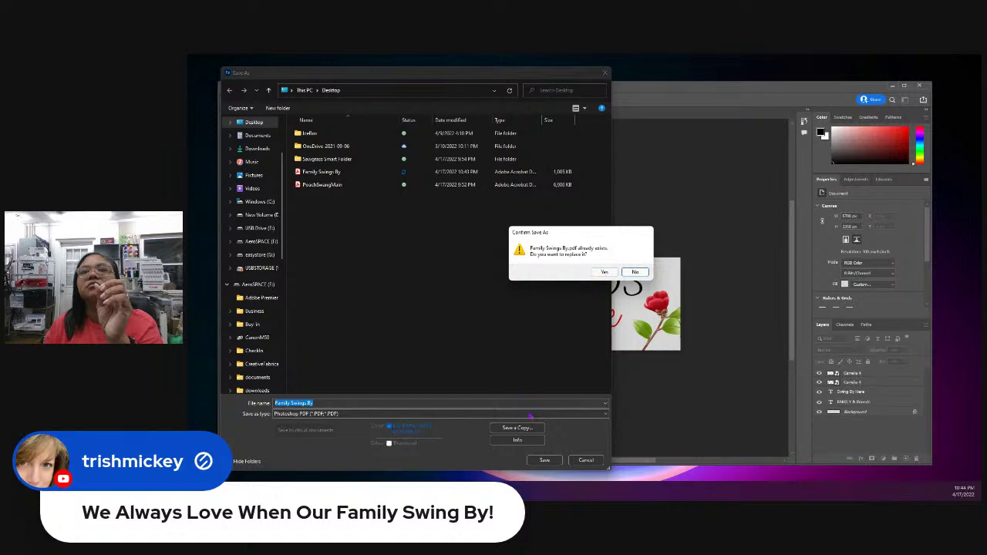
key(Escape)
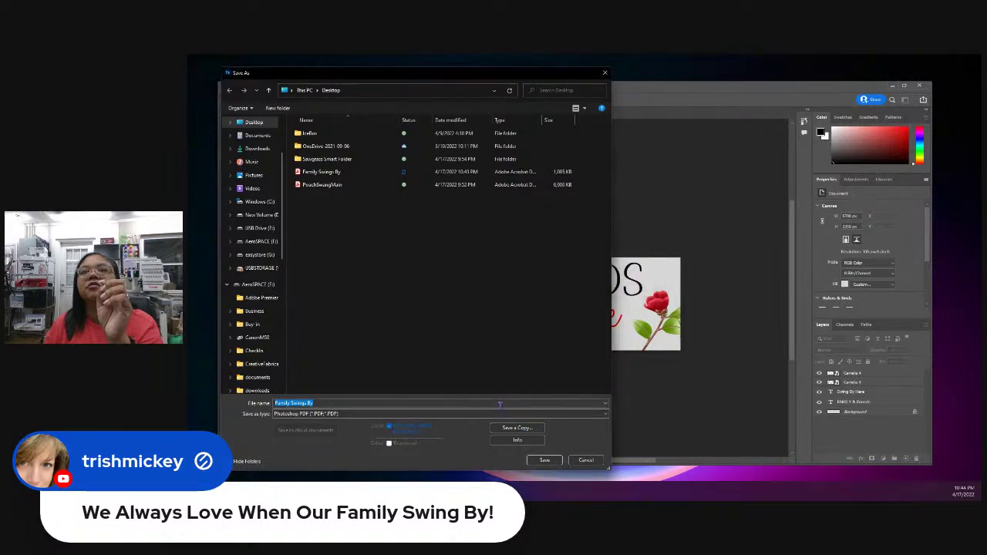
click(501, 414)
click(551, 418)
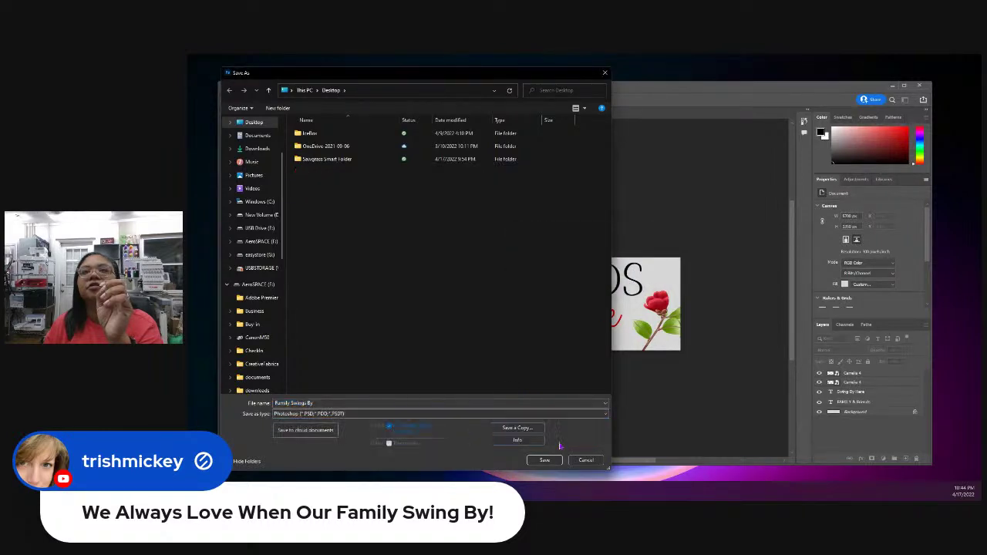
click(546, 461)
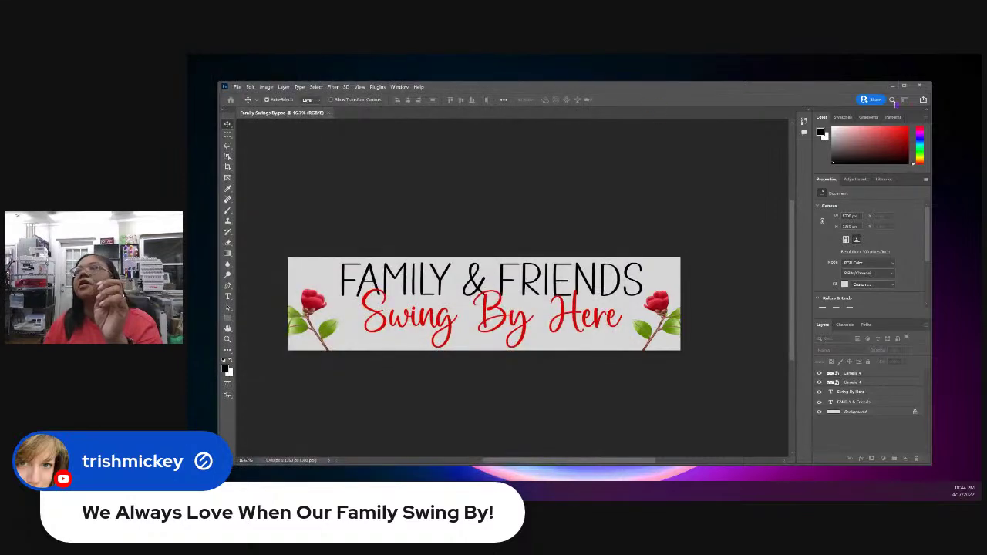
Step: Close Photoshop, switch to Adobe Acrobat Pro in a maximized window and open Family Swings By.pdf from the Desktop
click(919, 86)
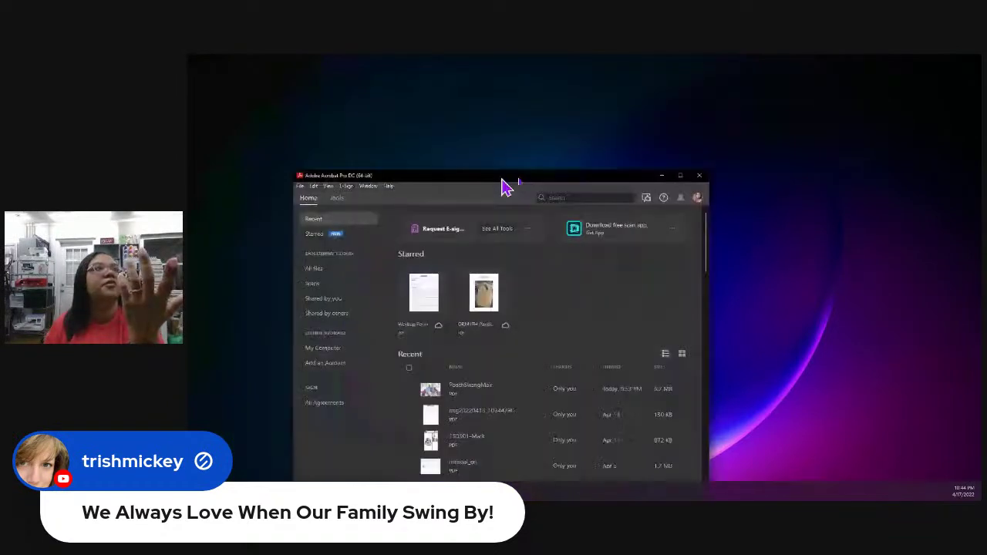
click(701, 104)
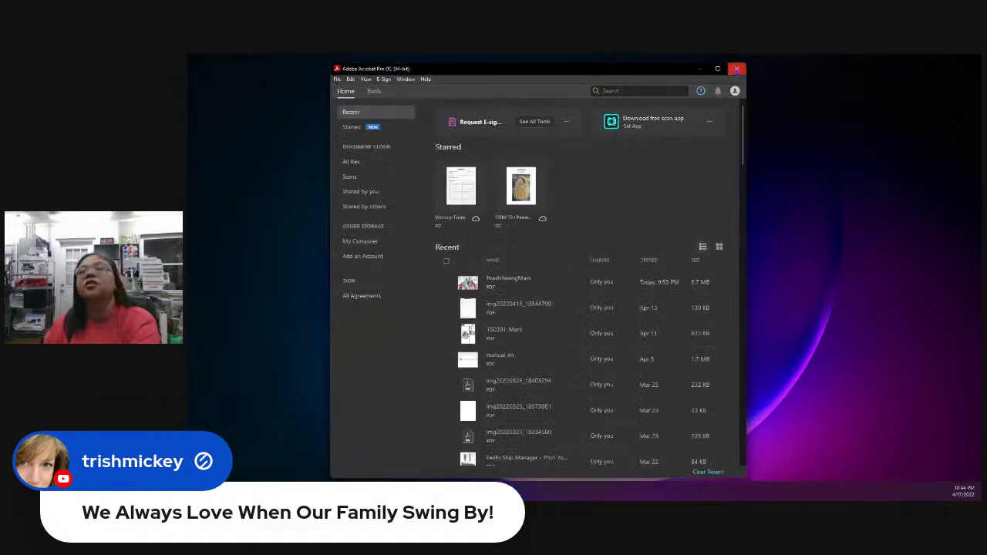
click(717, 68)
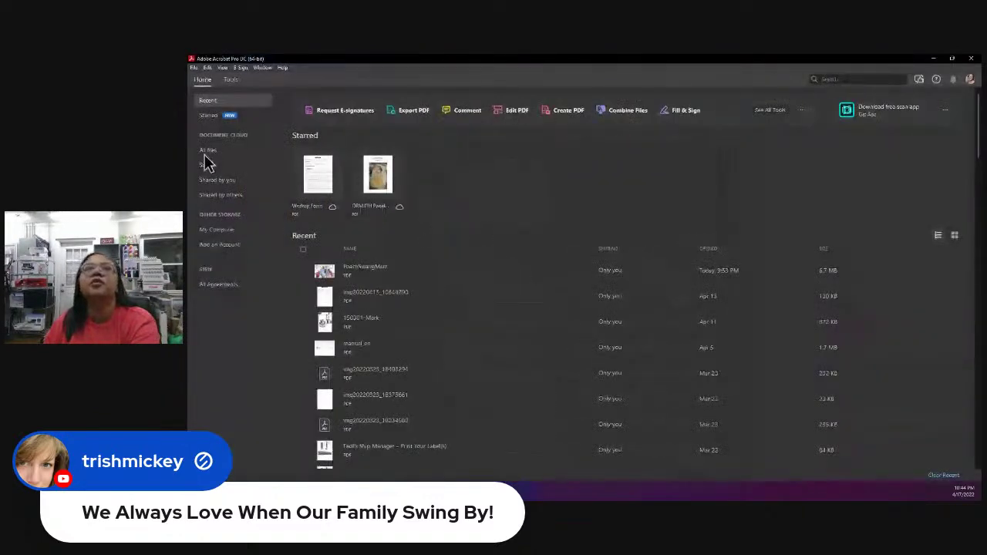
click(194, 67)
click(212, 87)
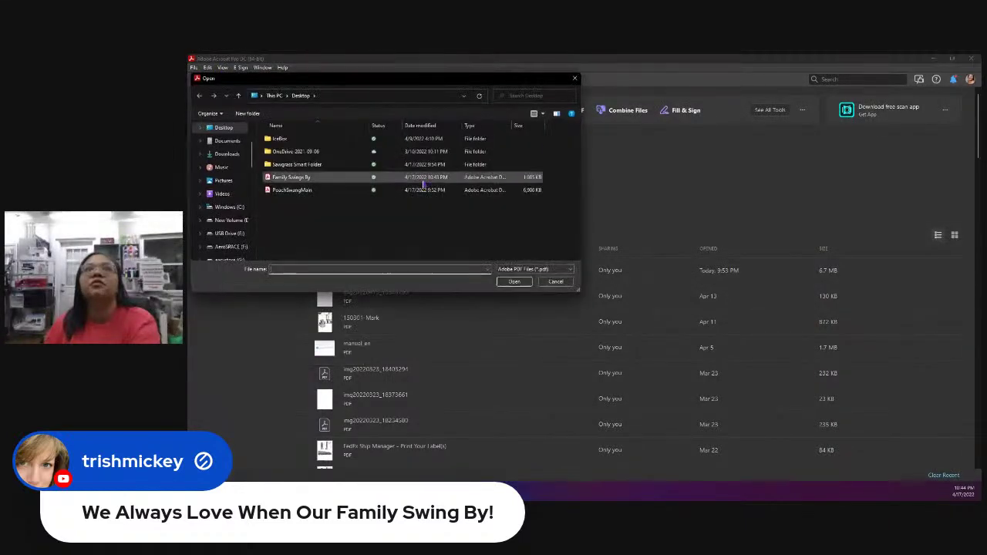
click(335, 182)
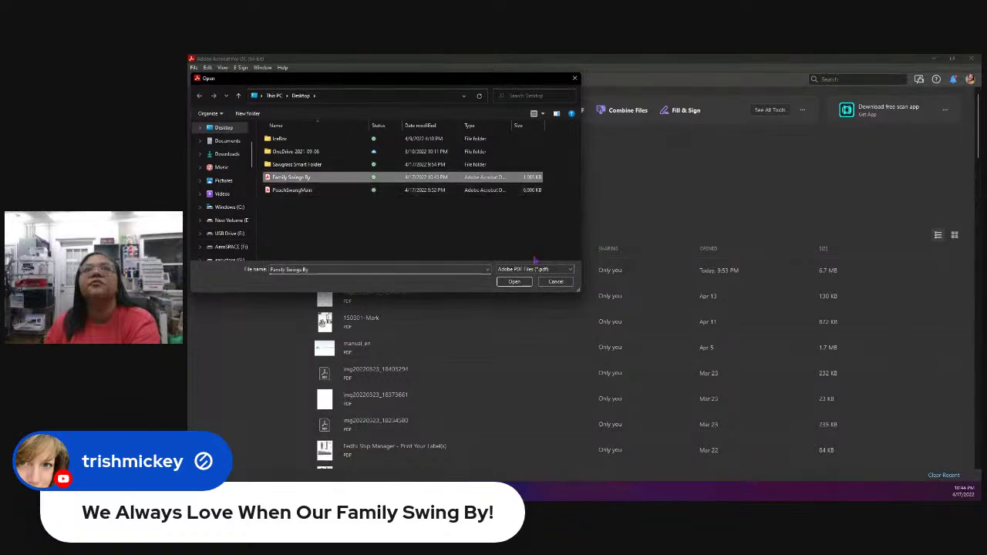
click(515, 281)
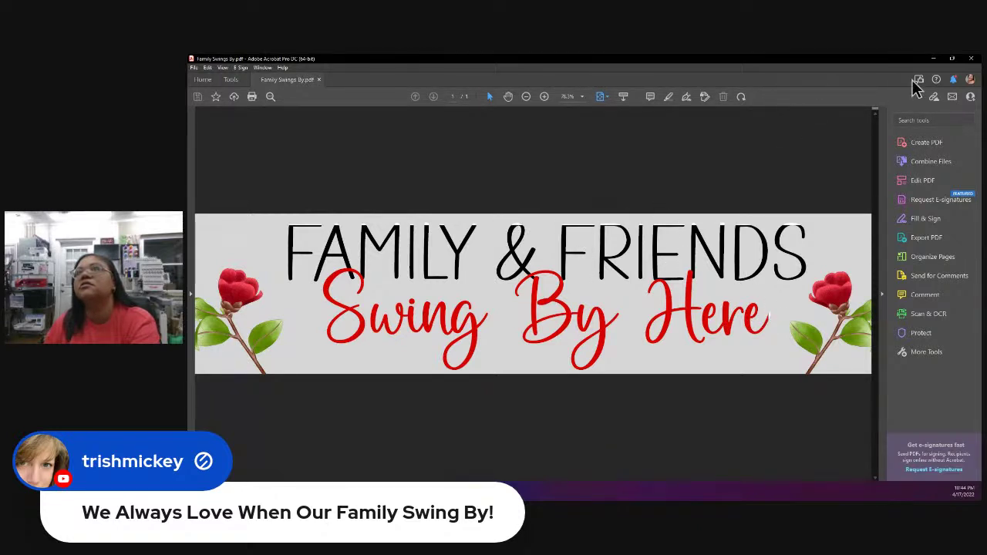
Step: Close Acrobat, switch back to Photoshop, open the recent Family Swings By.psd and check its layers
click(971, 59)
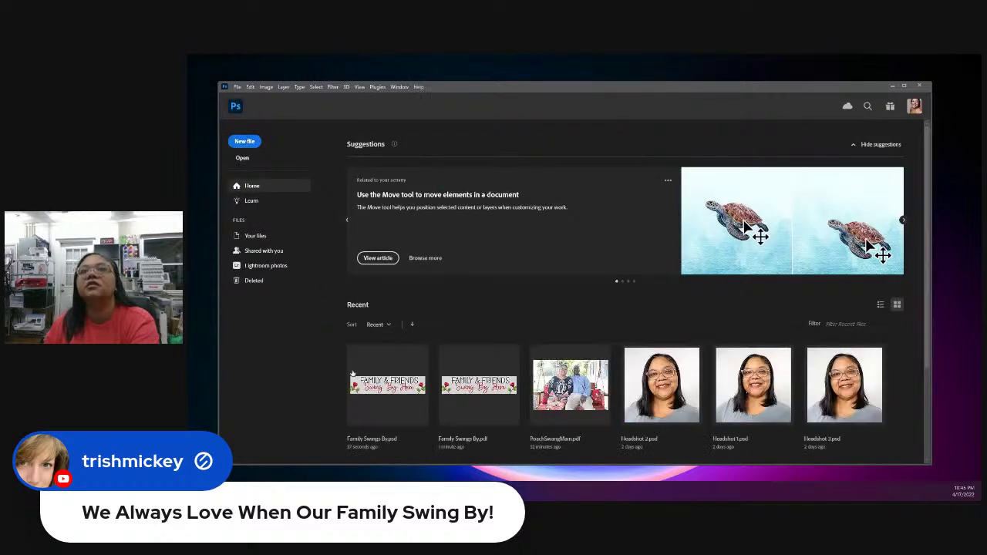
click(375, 381)
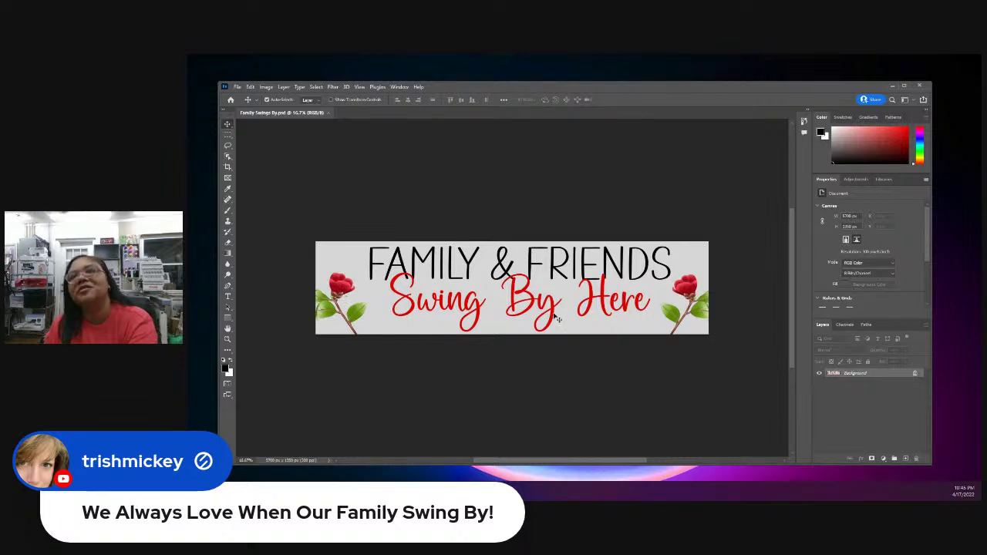
scroll(532, 293, up, 1)
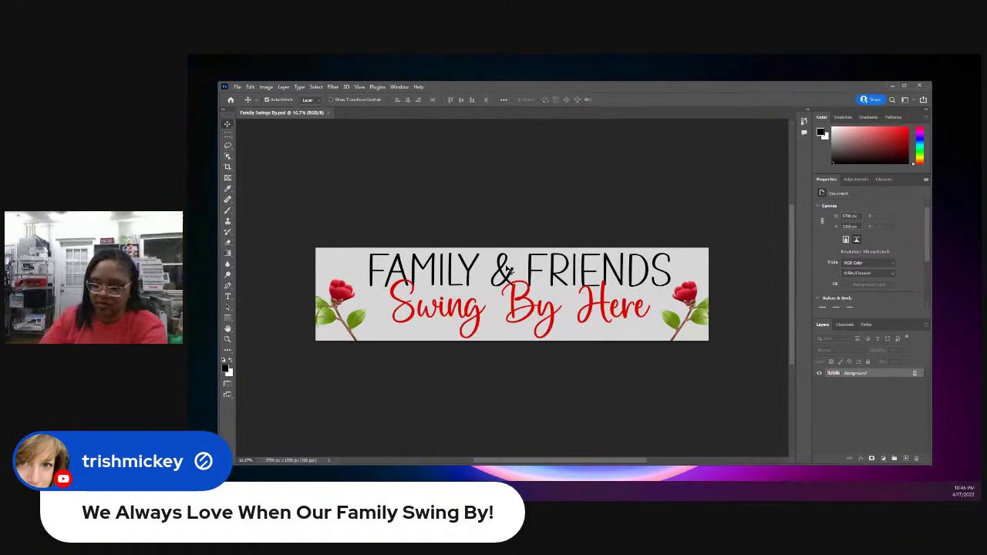
key(ctrl+plus)
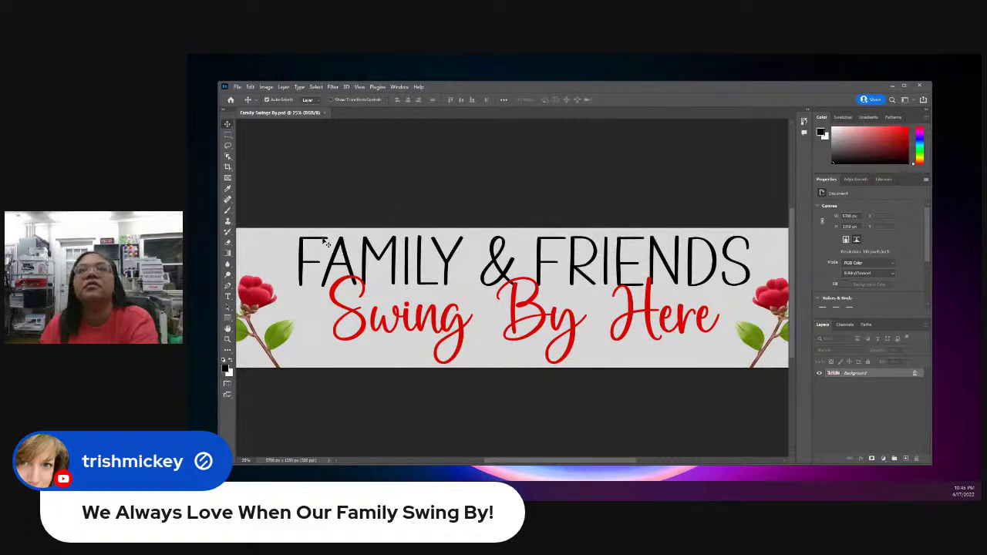
click(848, 374)
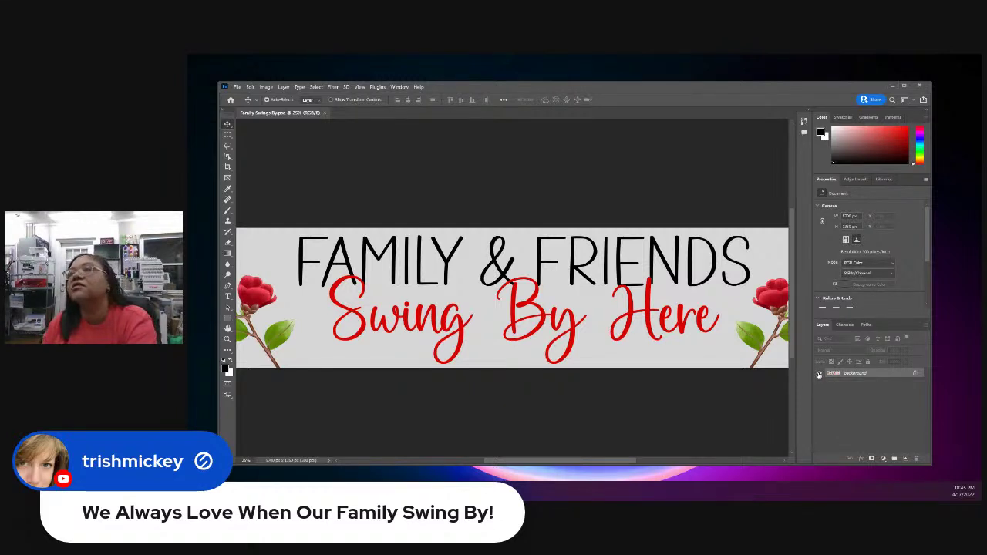
Step: Try to reopen Family Swings By.psd from the recent files
click(237, 87)
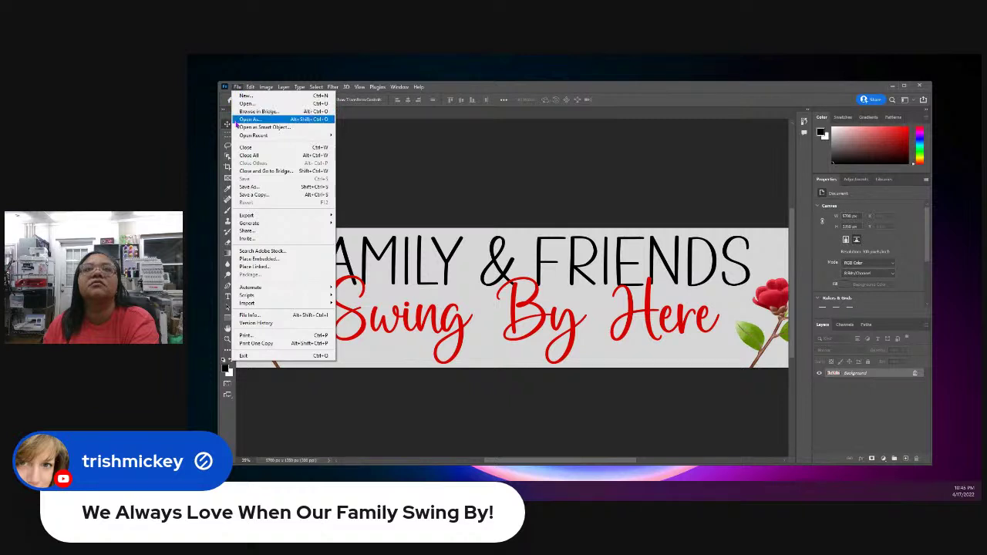
mouse_move(262, 136)
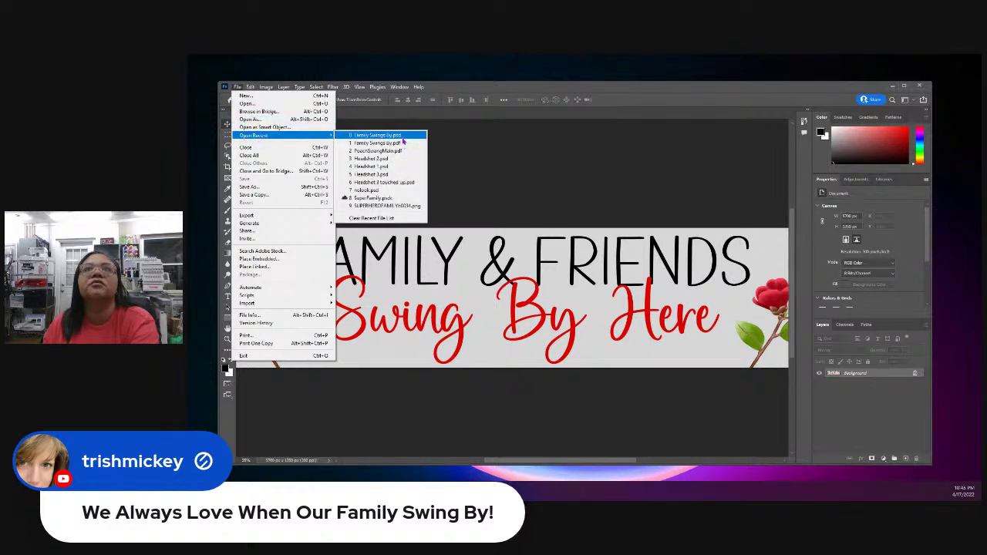
click(401, 138)
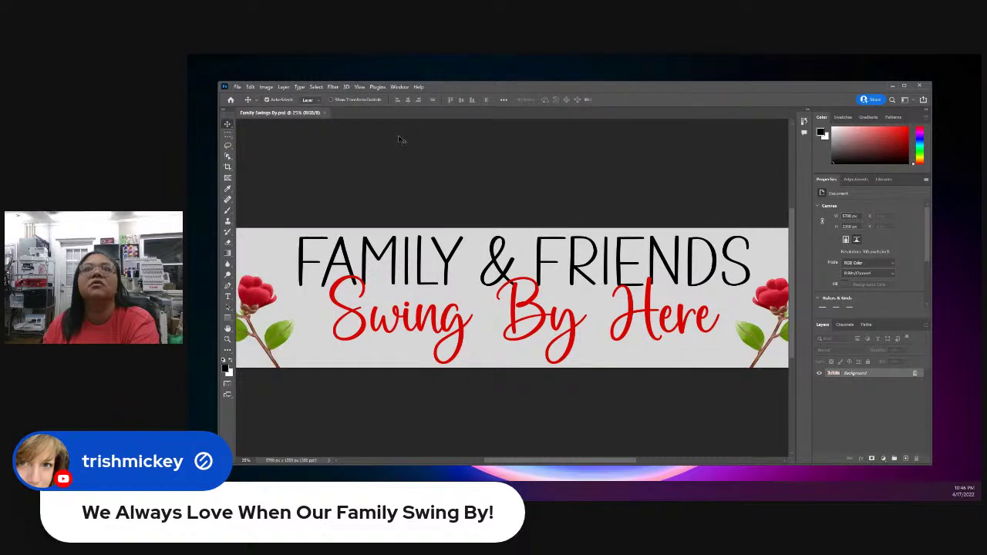
Step: Maximize the Photoshop window showing Family Swings By.psd
click(904, 86)
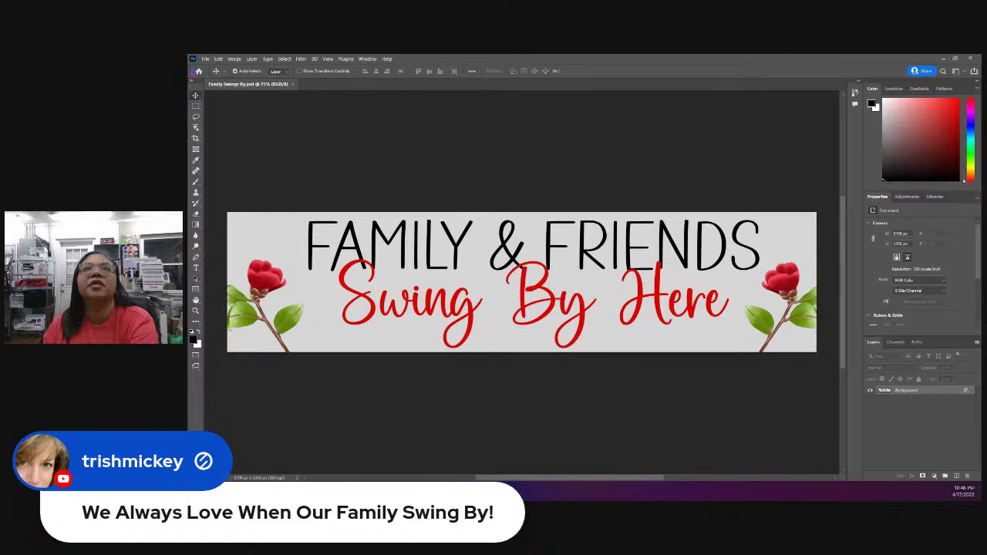
click(205, 60)
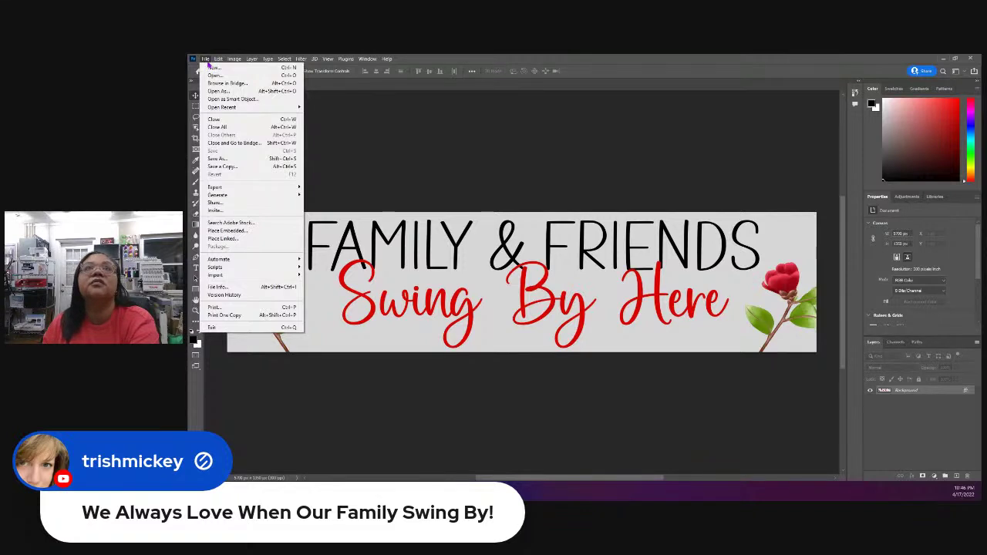
click(368, 59)
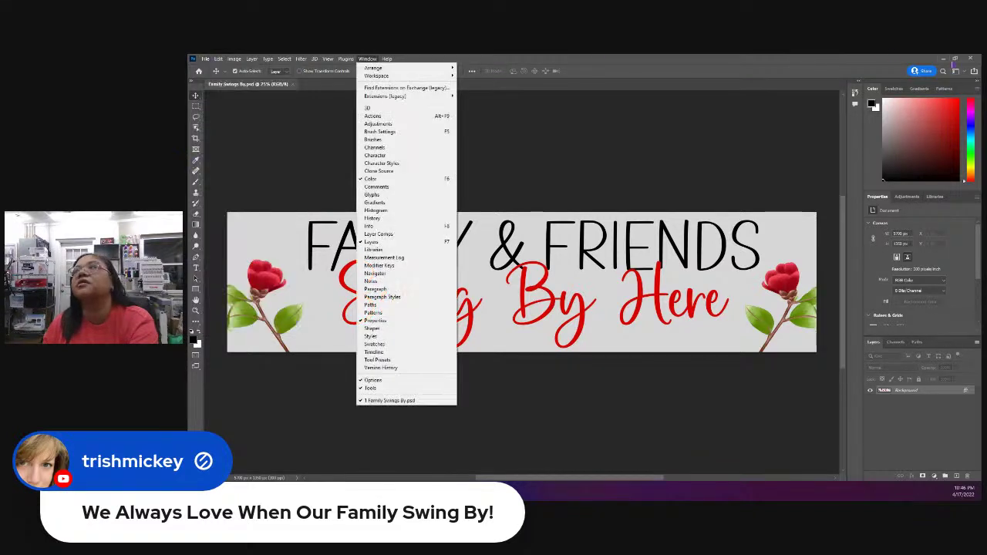
key(Escape)
Step: Switch to Adobe Acrobat Pro and open the recent Family Swings By PDF
key(super+d)
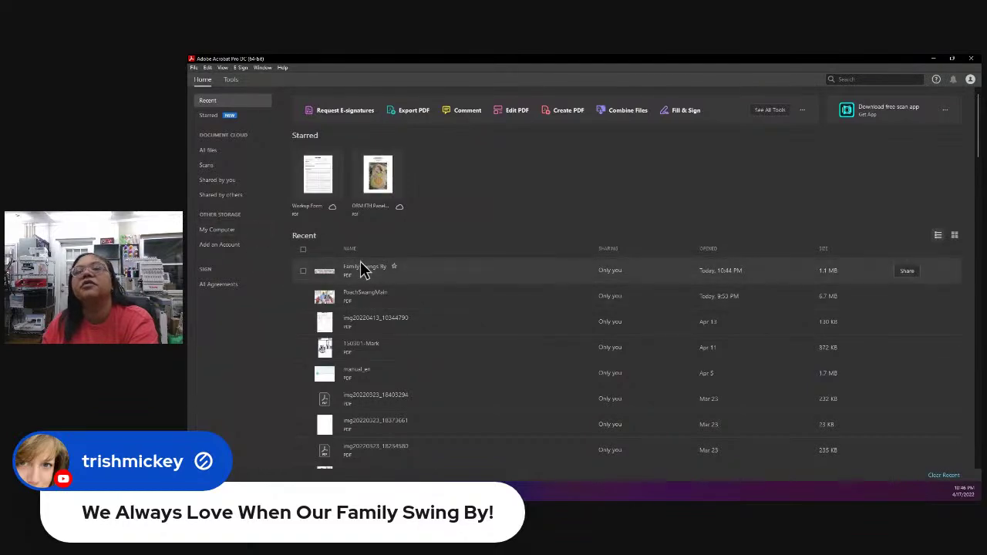
click(363, 268)
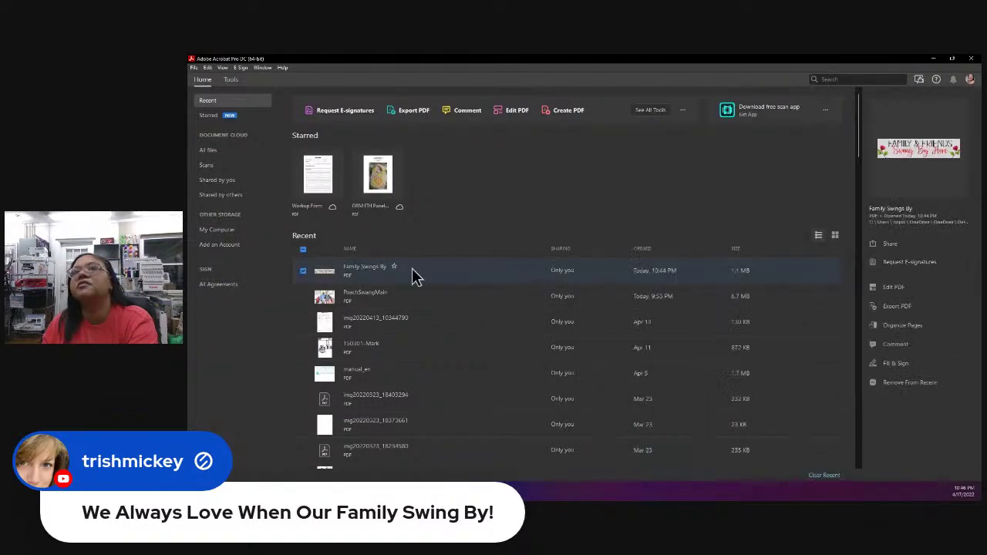
double_click(376, 274)
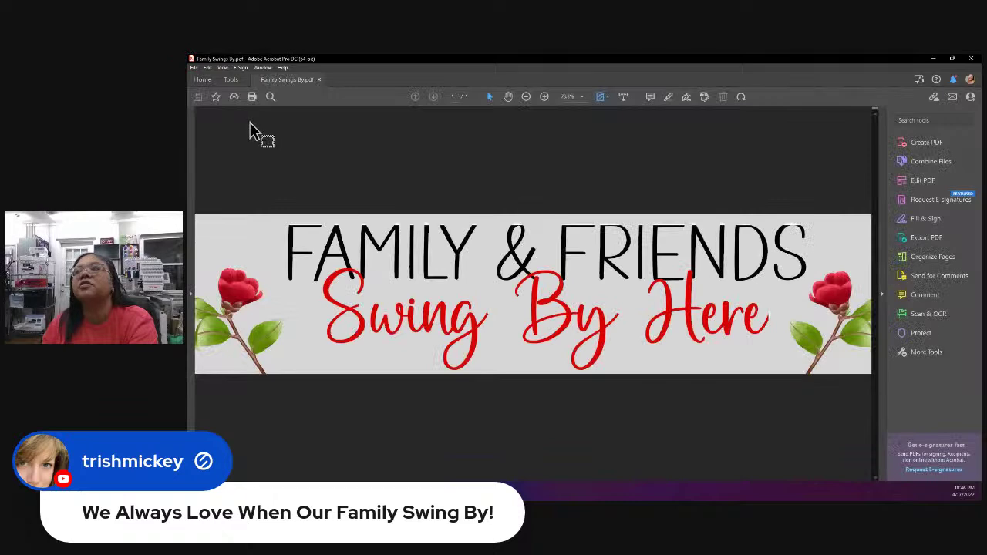
click(194, 68)
click(195, 68)
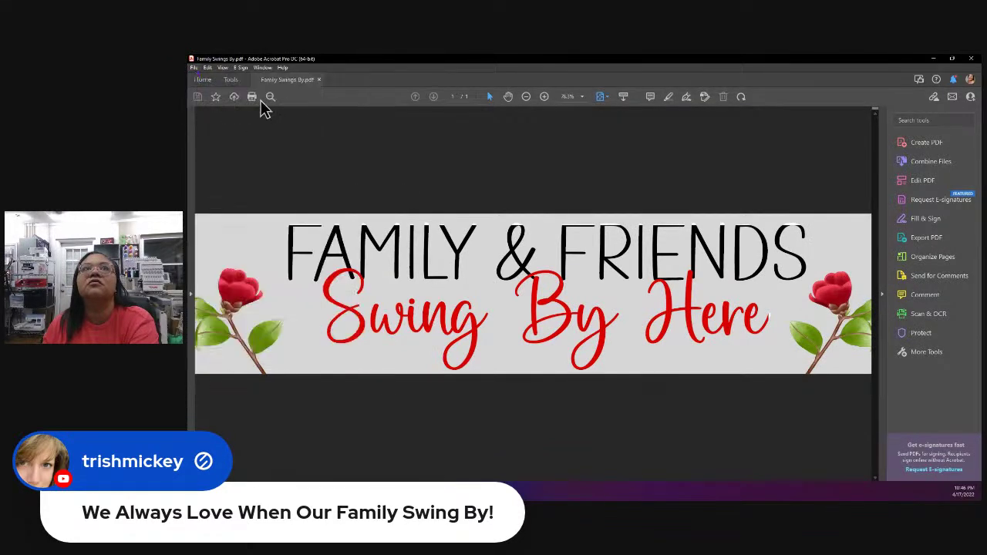
Step: Print the banner PDF to Sawgrass Print Manager with Poster page sizing, after checking the page preview
click(252, 97)
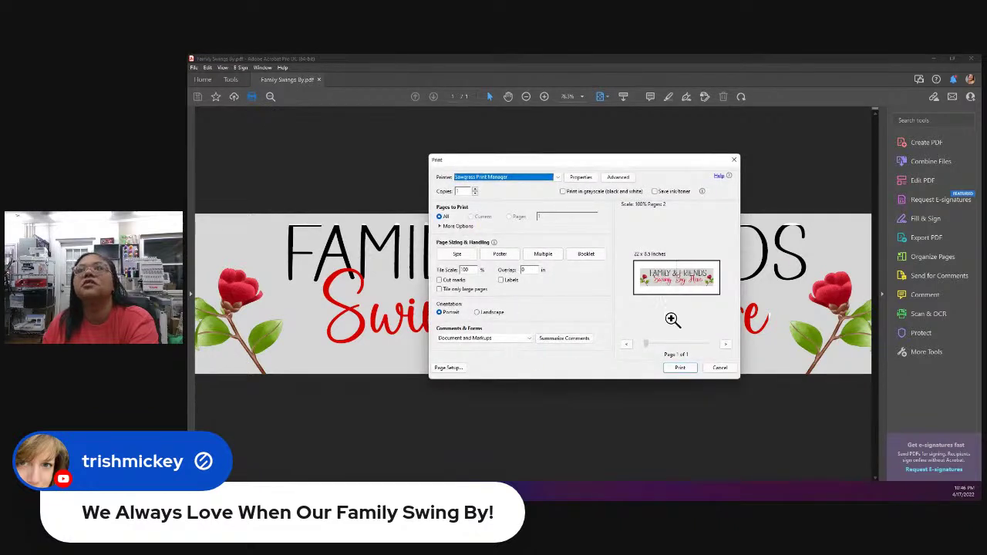
click(543, 254)
click(500, 254)
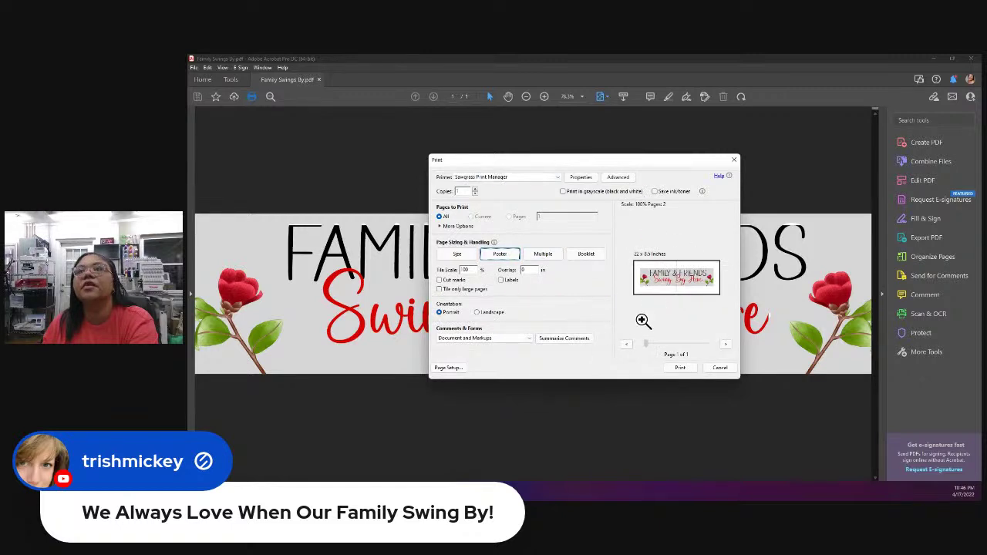
click(656, 277)
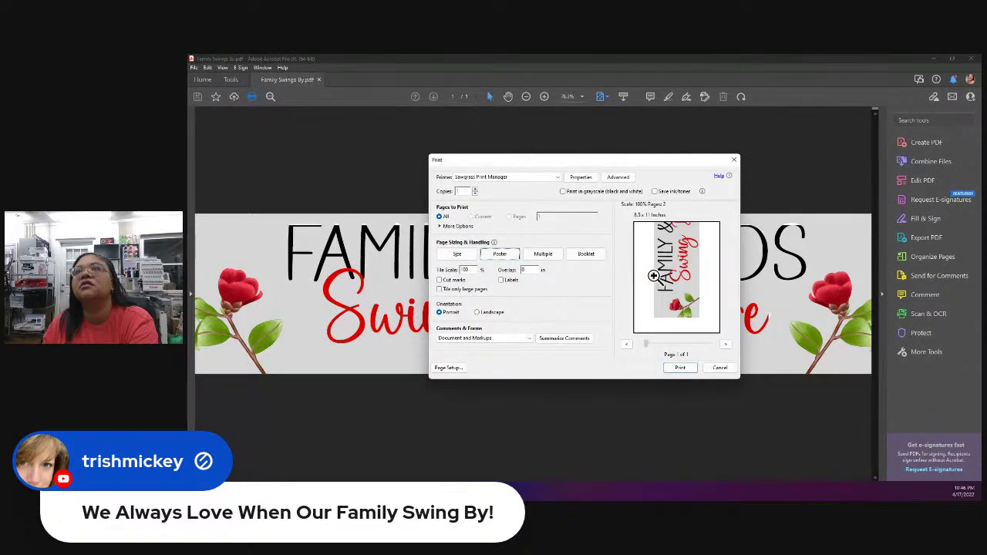
click(653, 275)
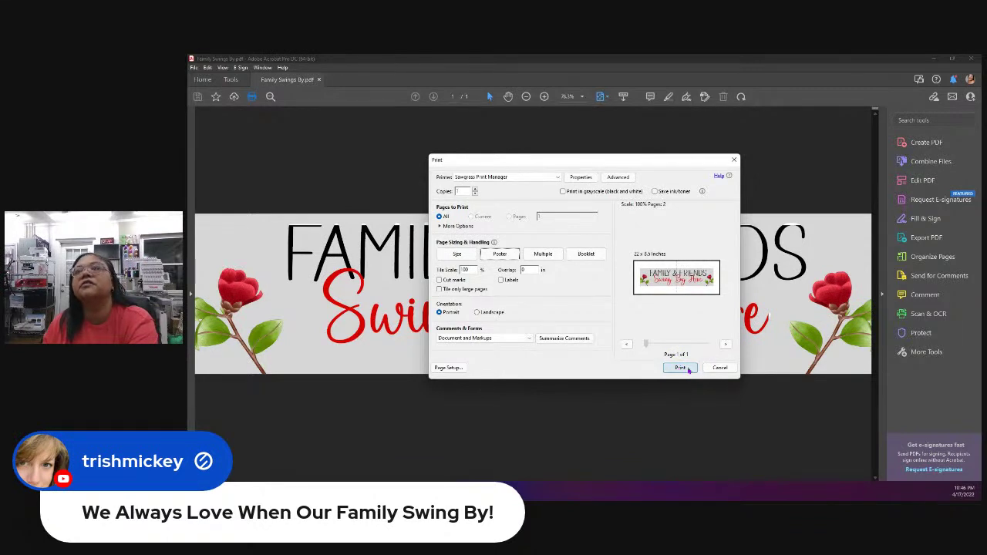
click(680, 368)
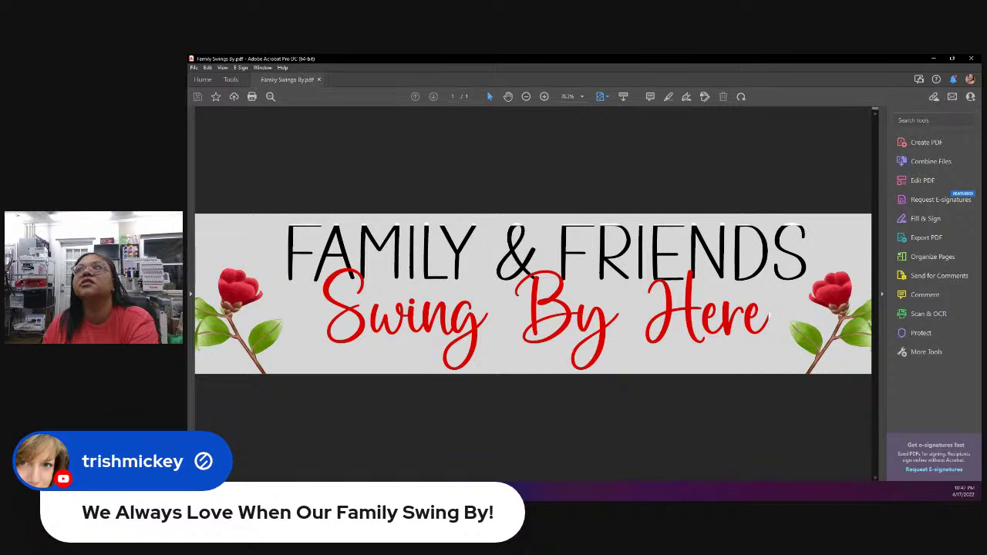
Step: Close Acrobat, return to Photoshop and create a new 19 x 4.5 inch document at 300 ppi with a white background
click(972, 59)
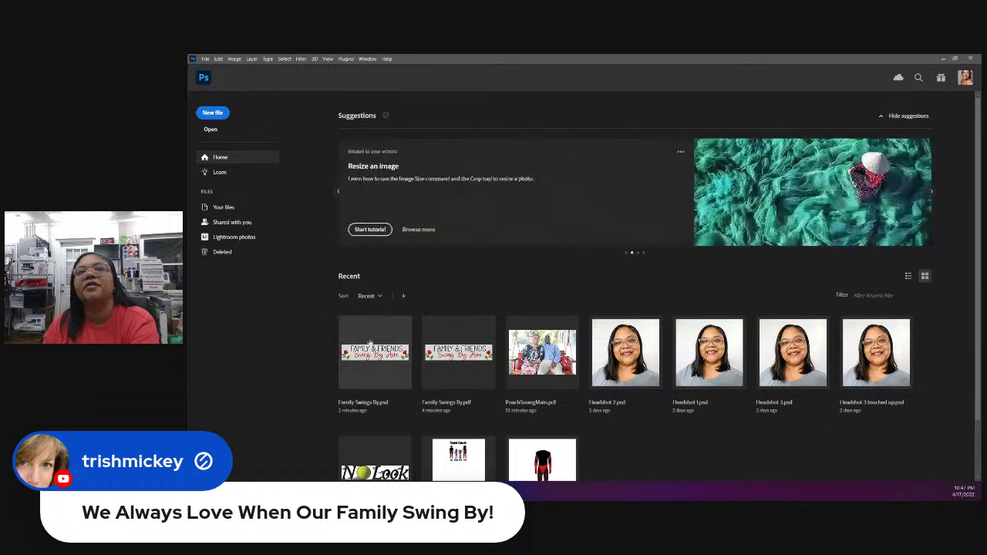
click(213, 113)
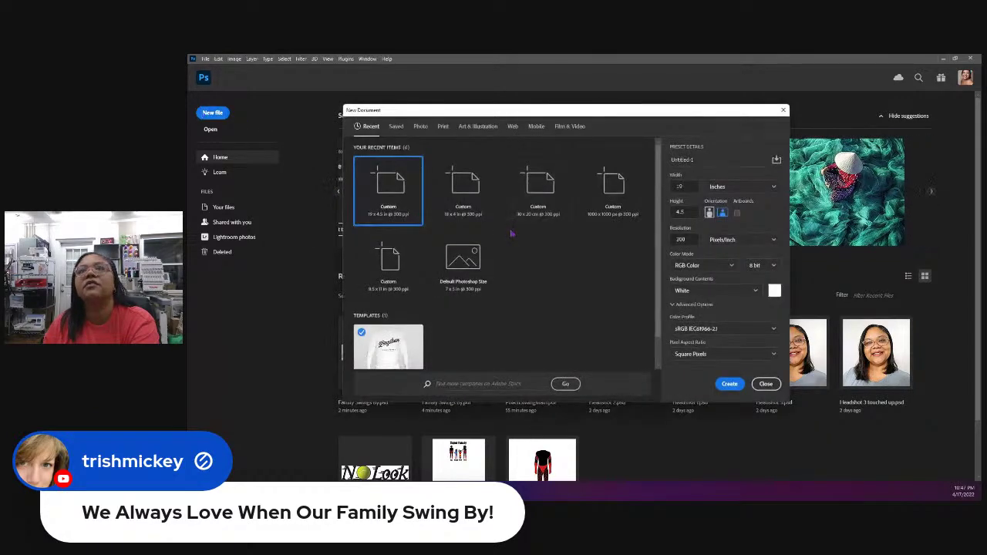
click(739, 383)
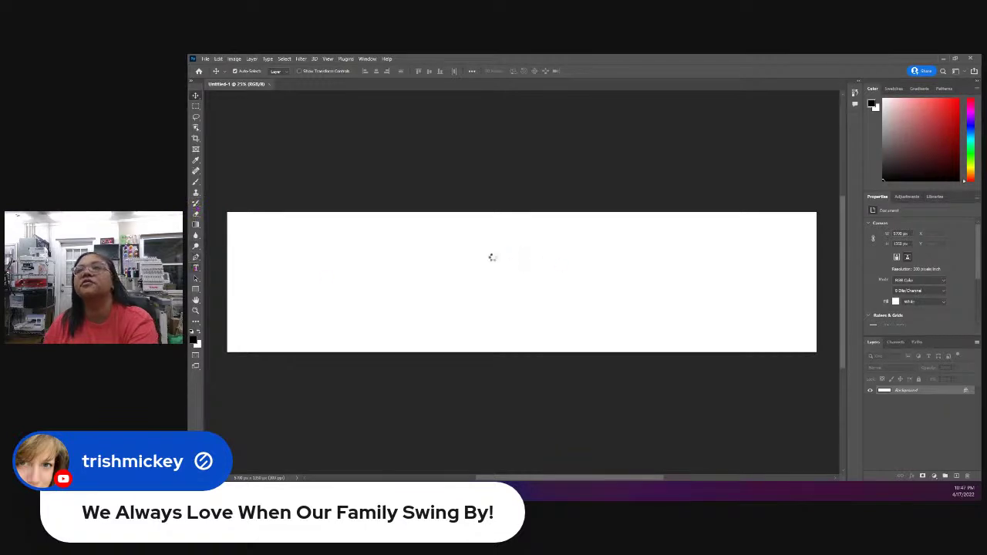
Step: Add the red Country Kitchen text "Swings By Here" and centre it in the lower part of the banner
key(t)
click(493, 258)
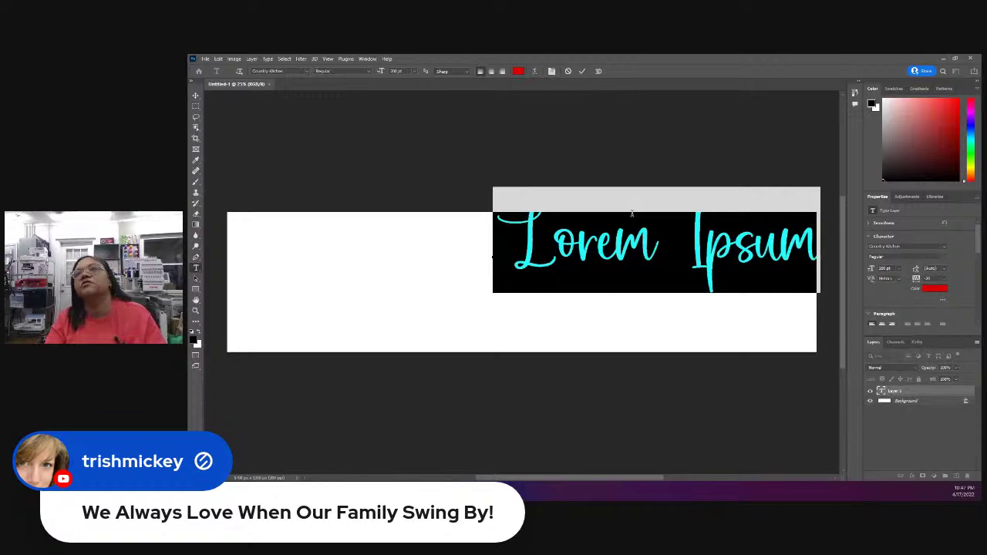
text(Swings)
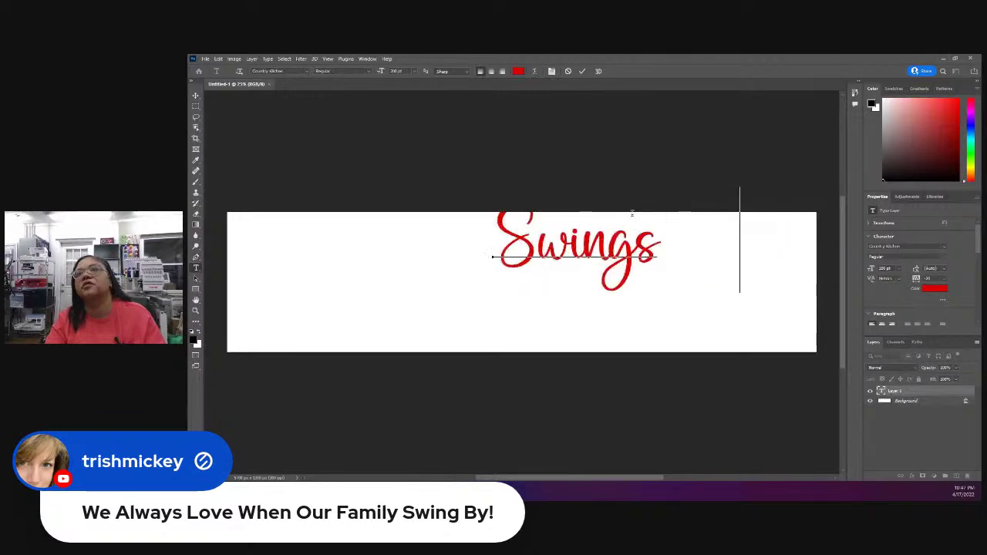
text( By J)
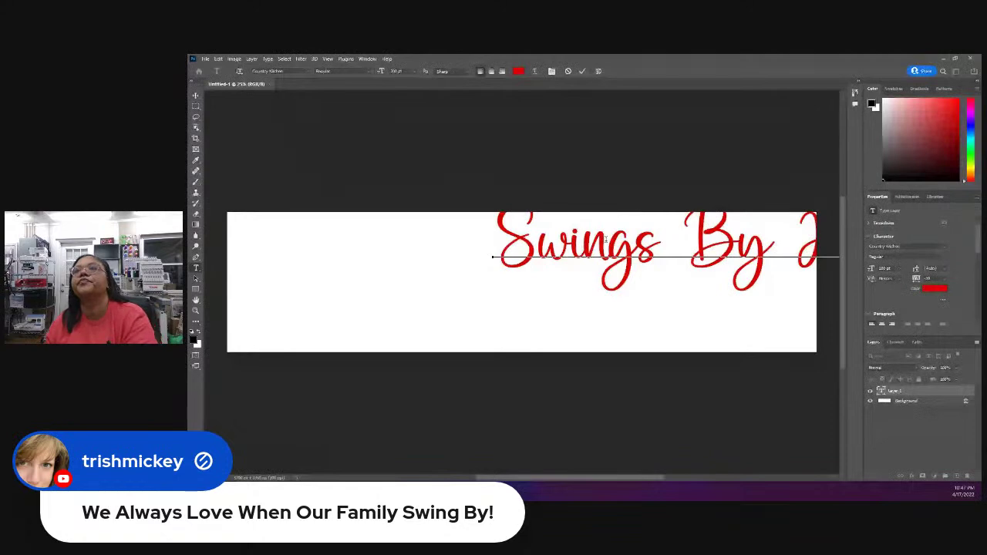
click(195, 94)
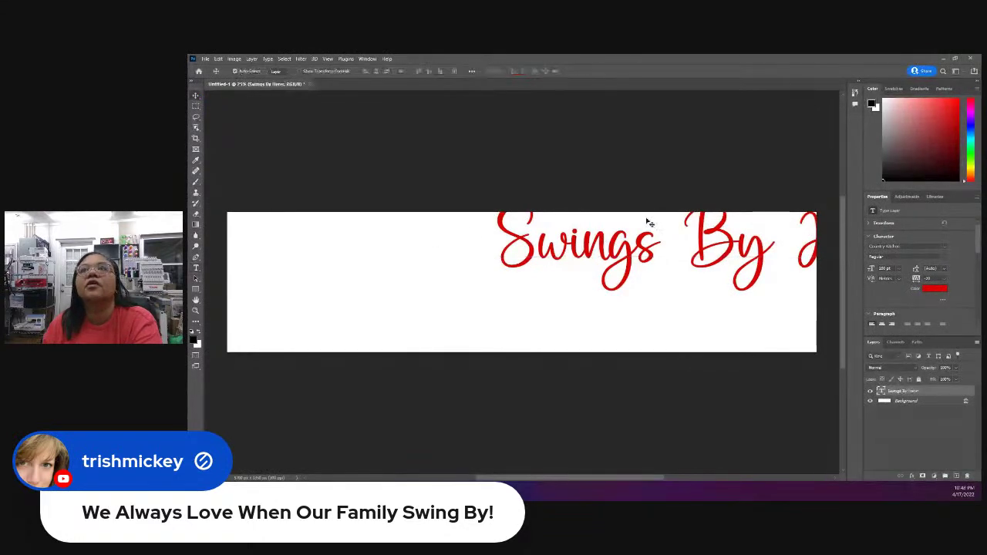
drag(640, 245, 482, 305)
double_click(482, 305)
click(745, 301)
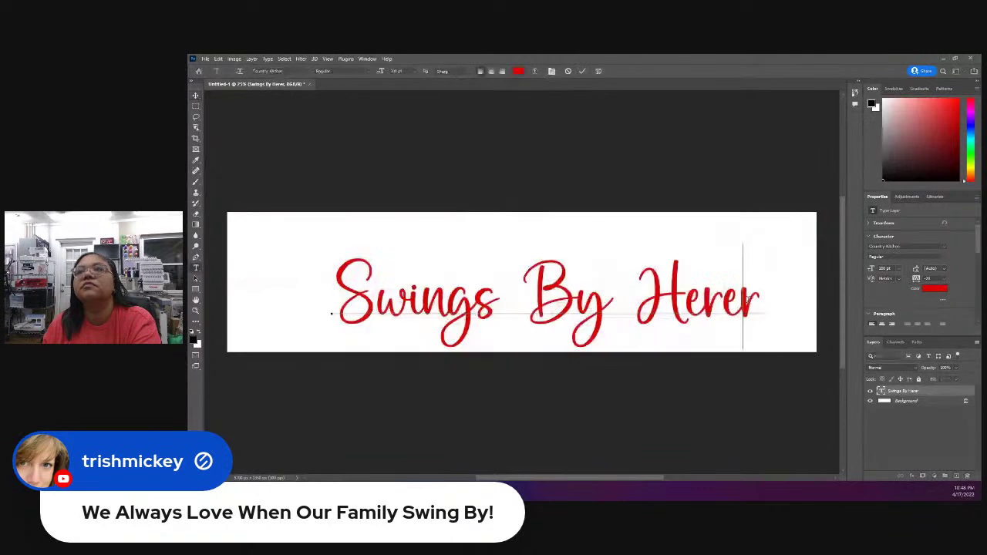
key(Delete)
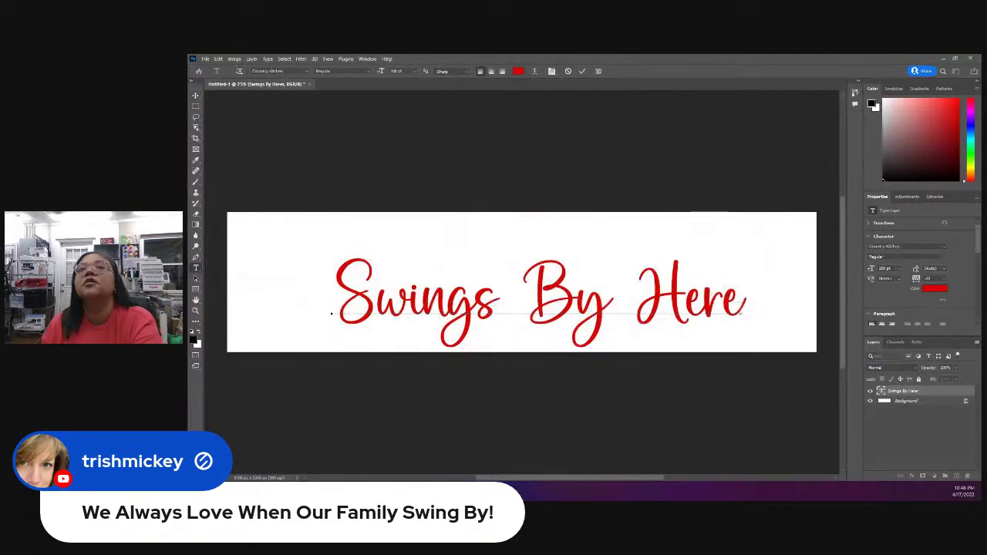
click(196, 96)
mouse_move(548, 294)
mouse_down()
mouse_move(520, 290)
mouse_move(529, 291)
mouse_up()
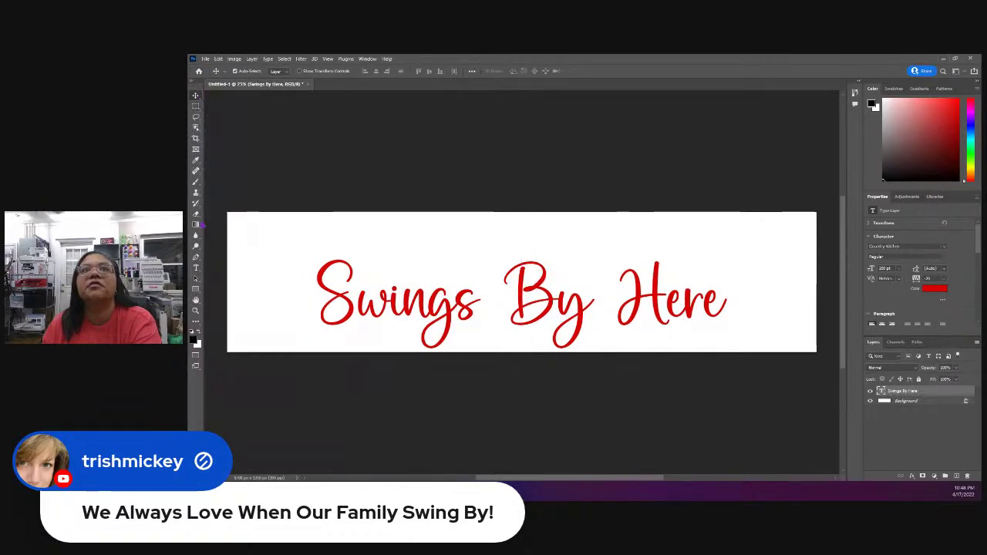
Step: Add a second text line "Family & Friends" and place it just above "Swings By Here"
click(196, 270)
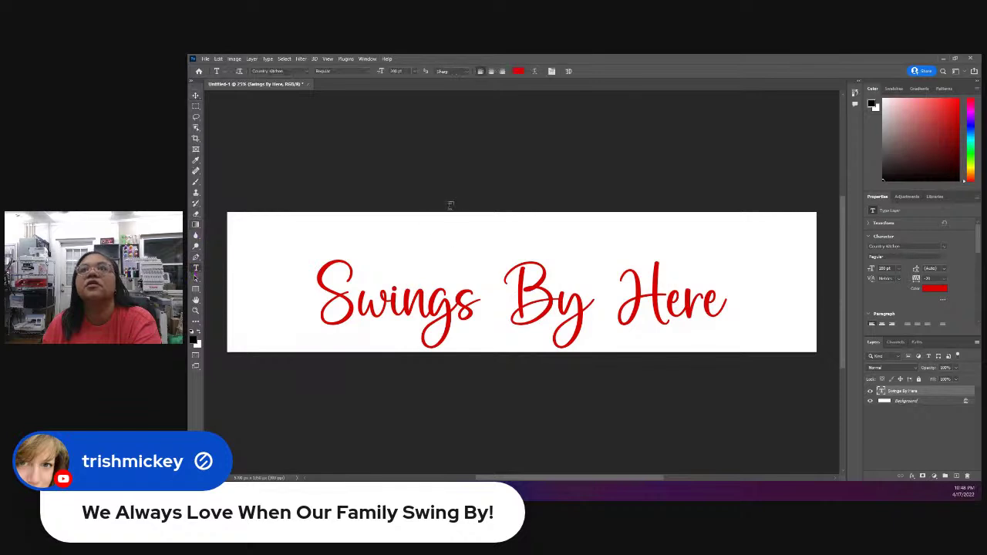
click(447, 236)
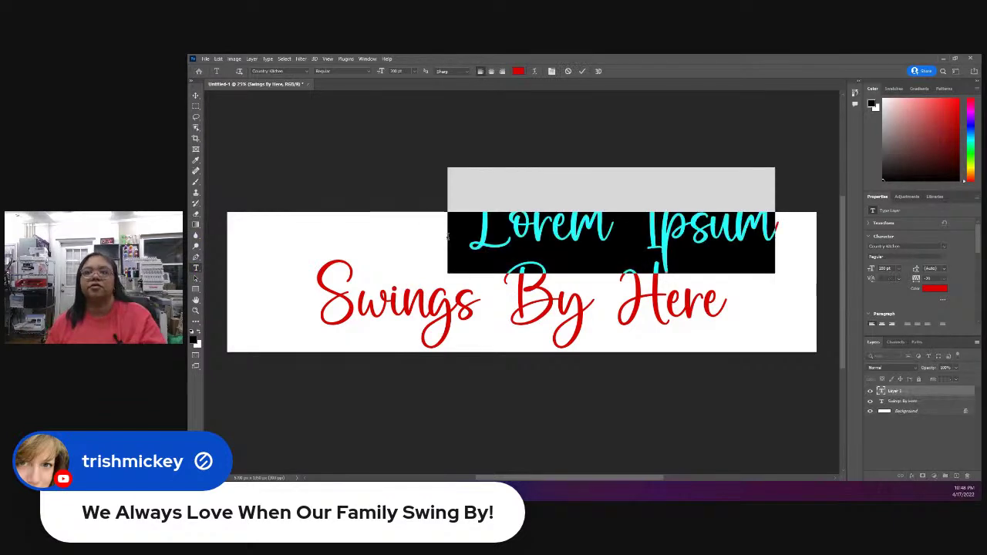
text(fam)
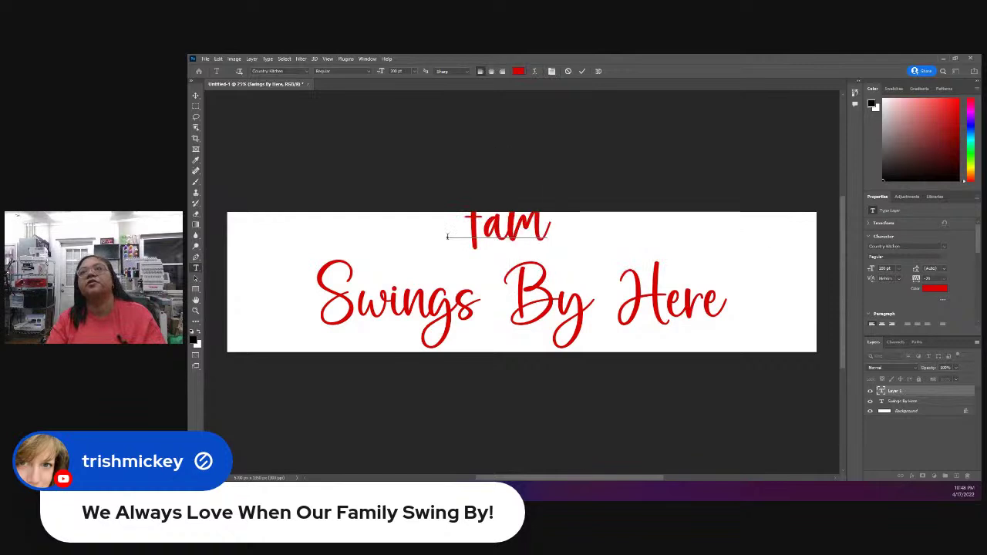
text(ily)
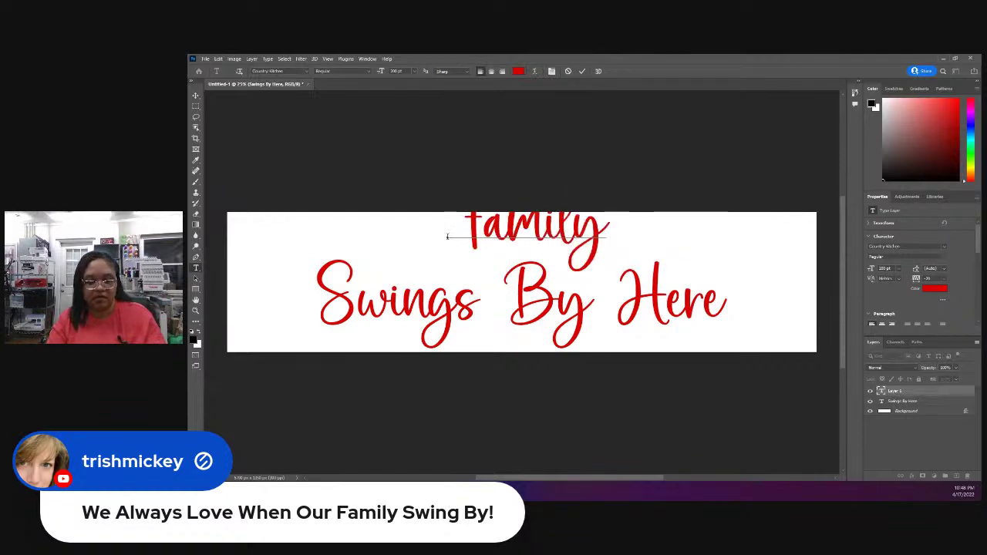
text( & frie)
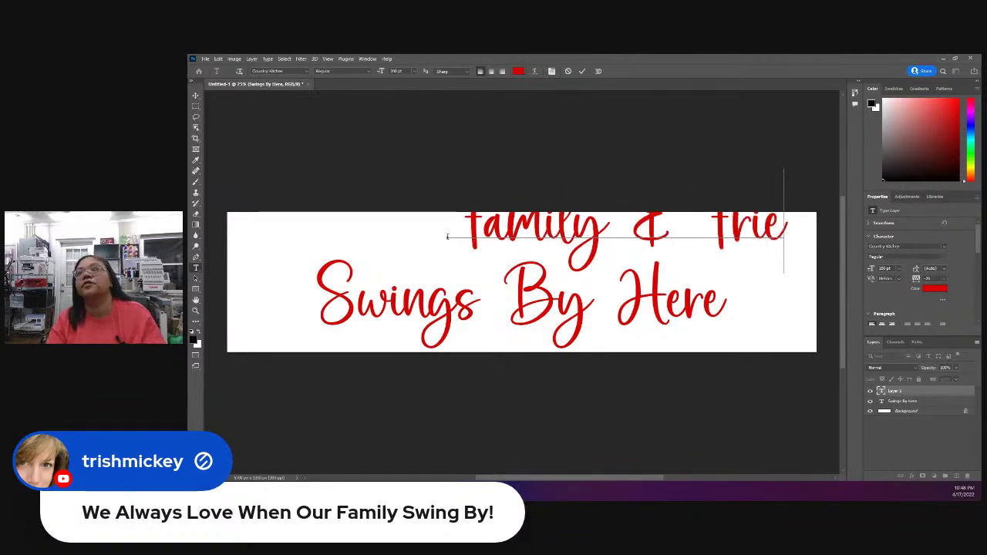
text(nd)
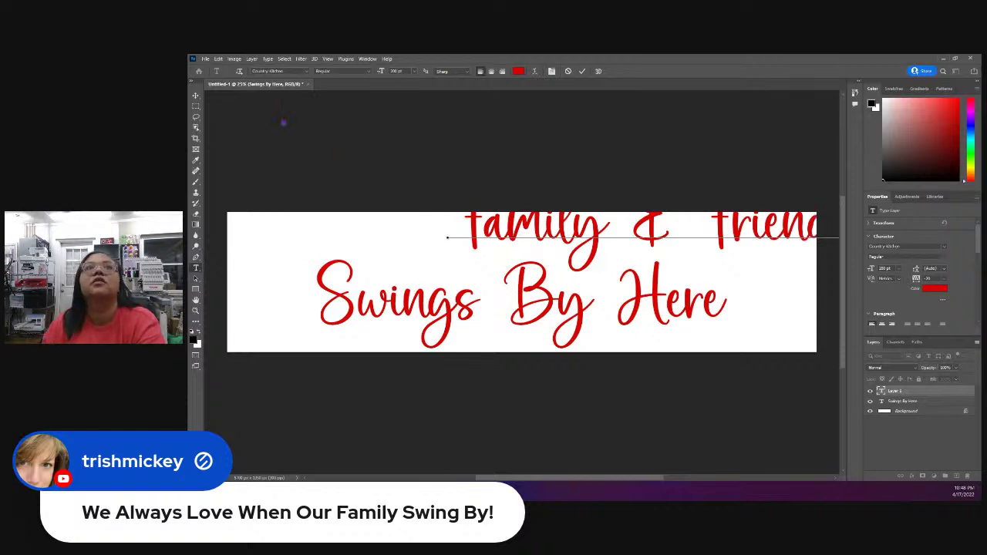
click(195, 95)
drag(549, 249, 403, 257)
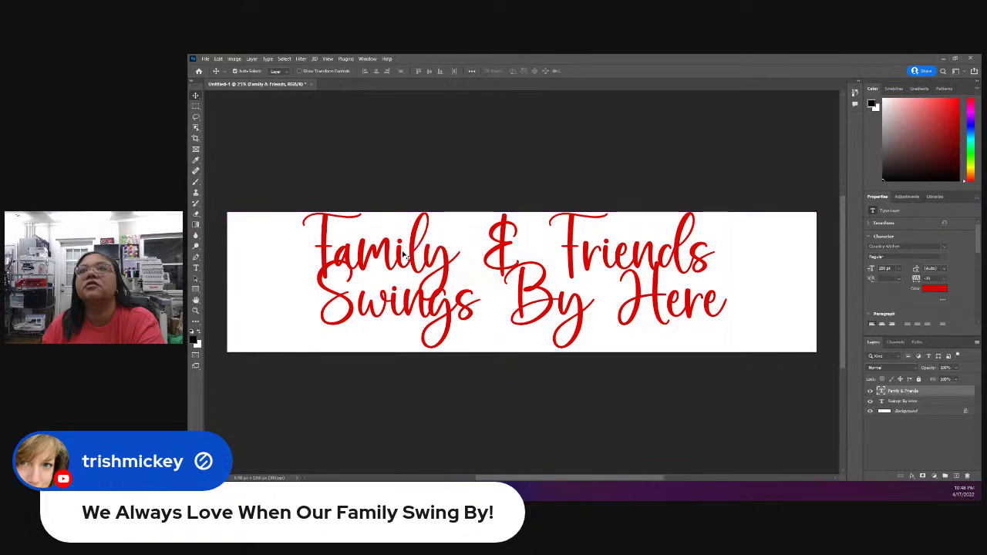
Step: Set the "Family & Friends" text to the Country font in black (000000) and centre it above the red line
double_click(402, 257)
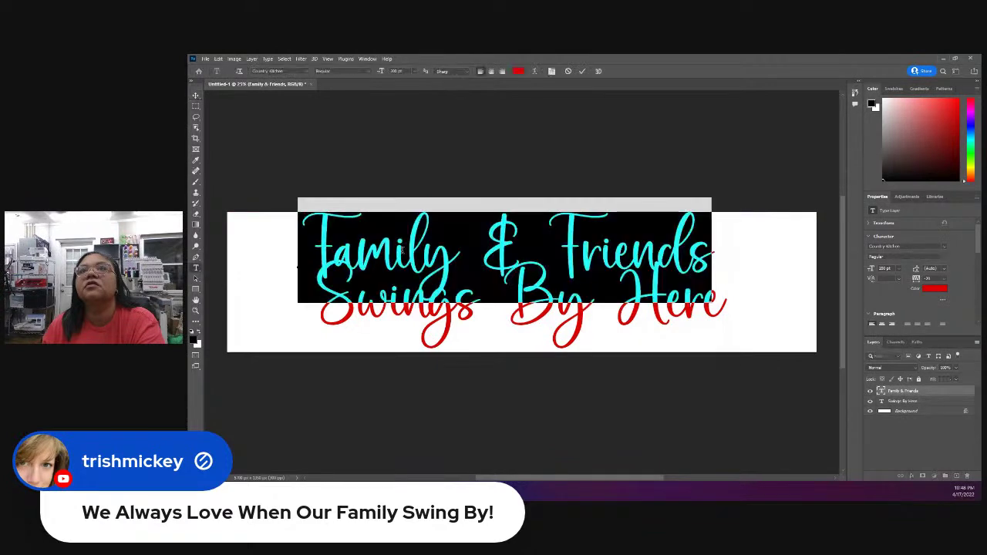
click(306, 71)
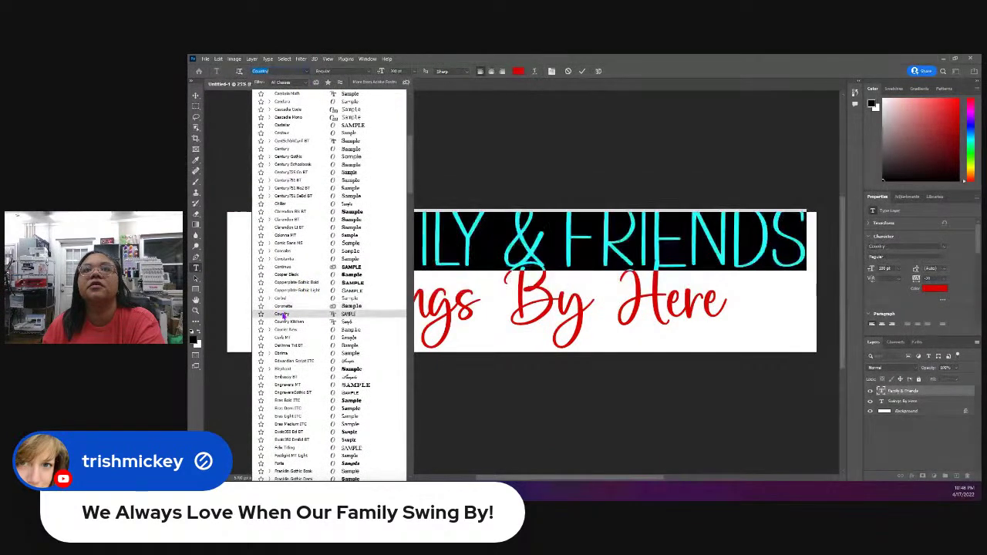
click(283, 315)
click(520, 72)
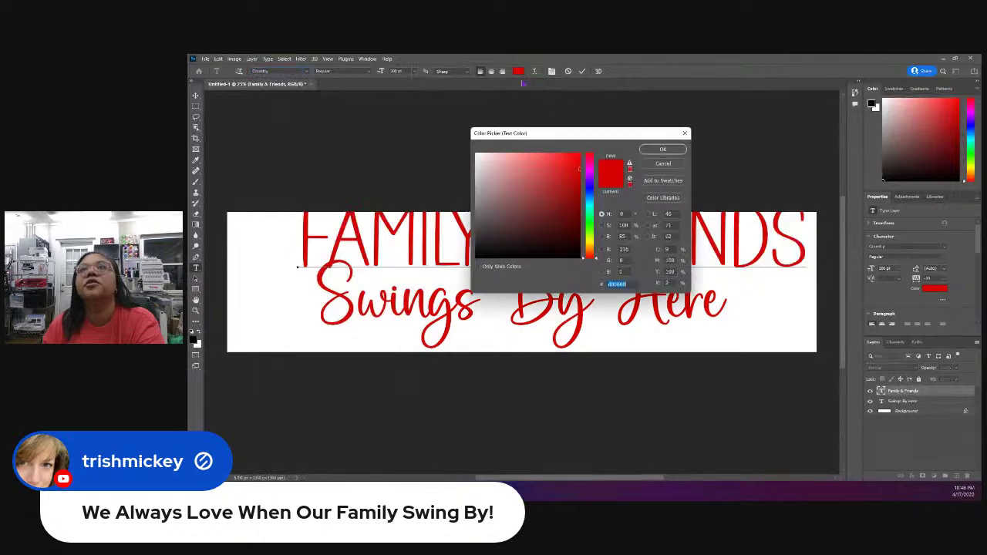
text(000000)
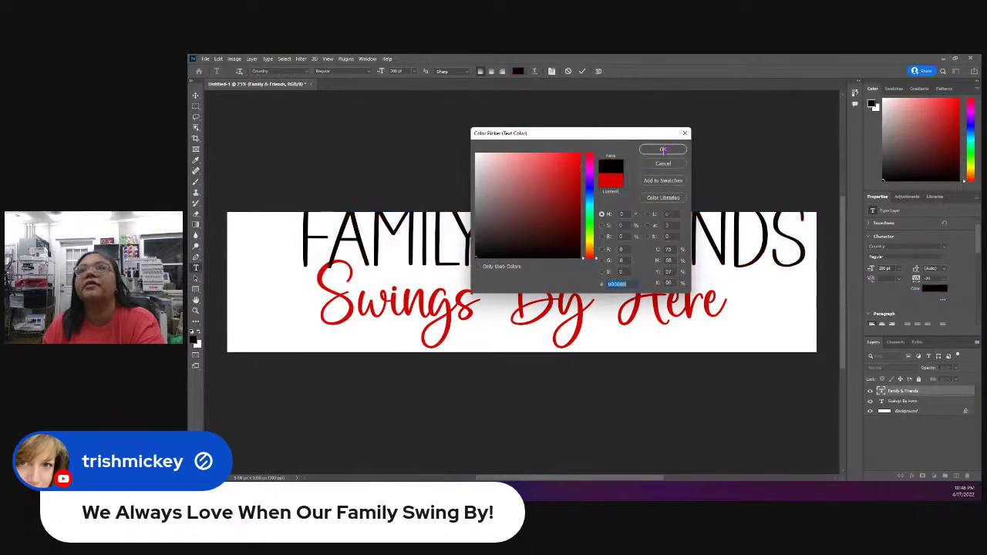
click(663, 151)
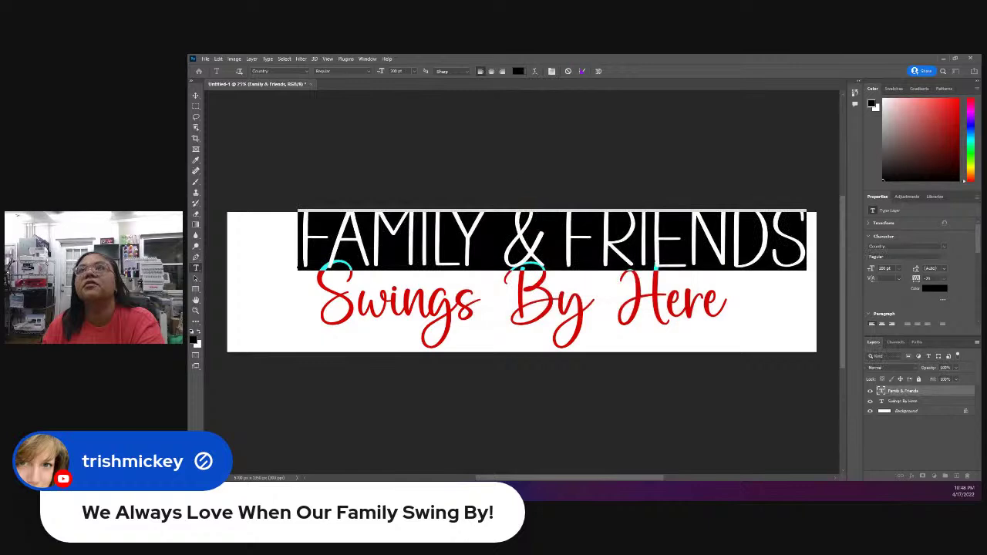
click(582, 71)
key(v)
drag(532, 246, 498, 260)
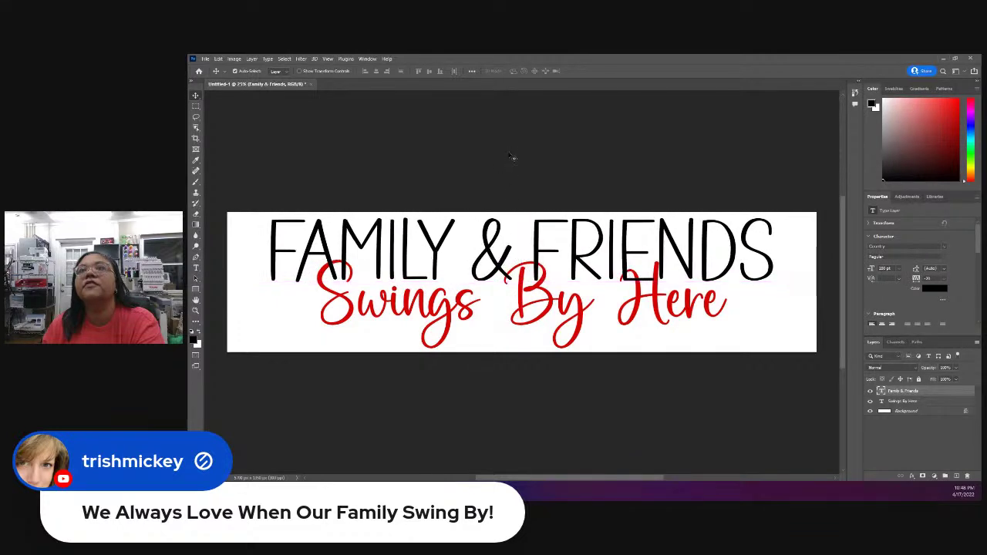
Step: Set the "Family & Friends" text to 180 pt, recentre it, and stack the "Swings By Here" layer above it
double_click(542, 256)
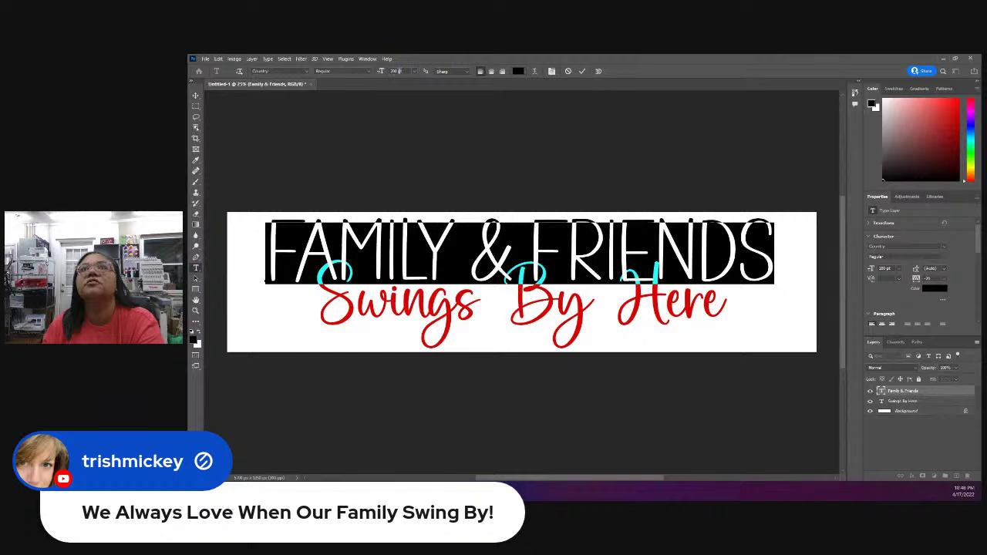
click(395, 70)
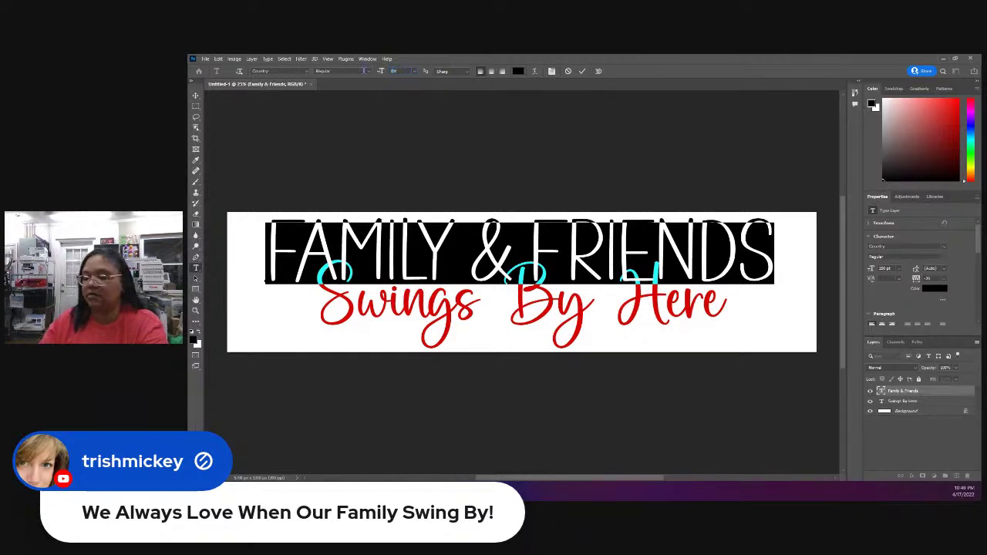
text(180)
key(Return)
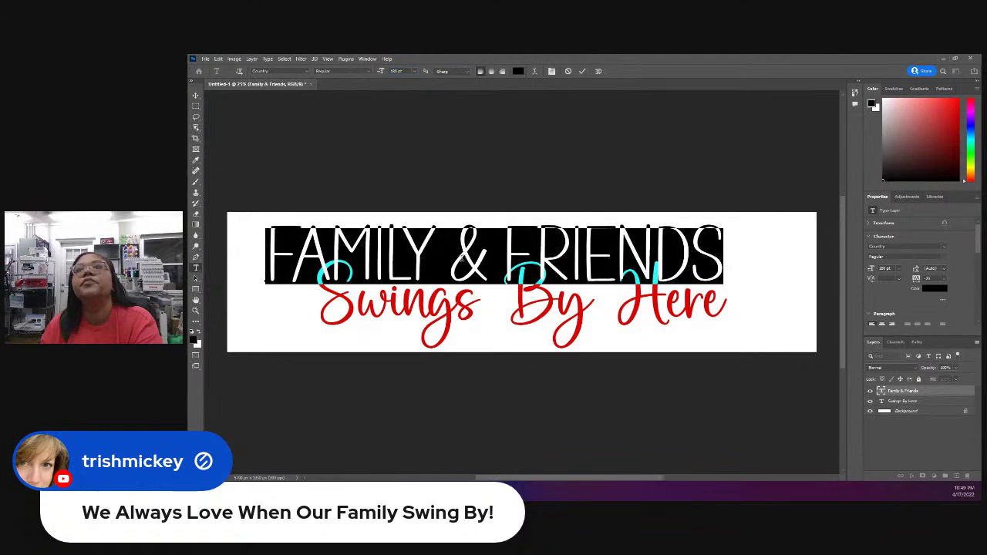
click(582, 71)
drag(485, 242, 502, 240)
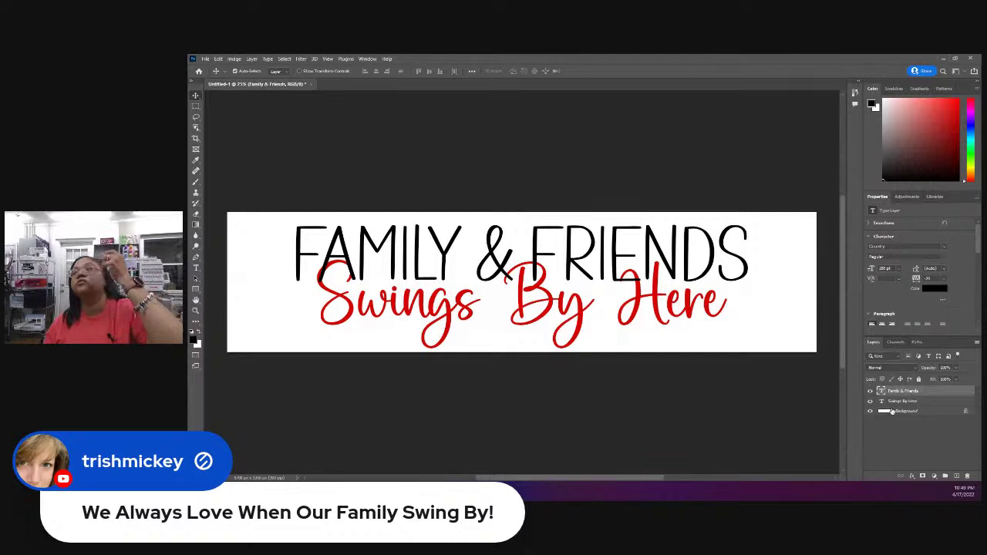
drag(891, 403, 891, 392)
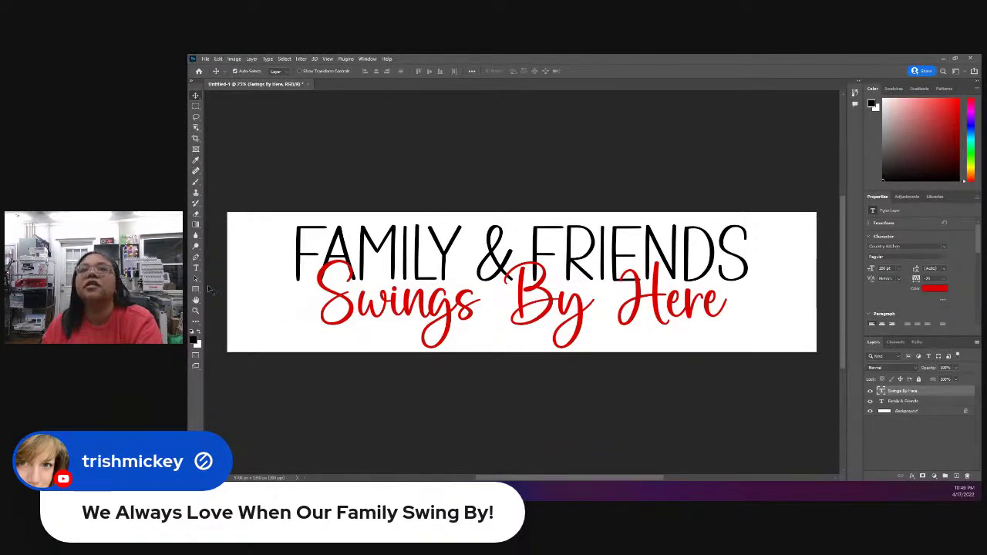
click(206, 60)
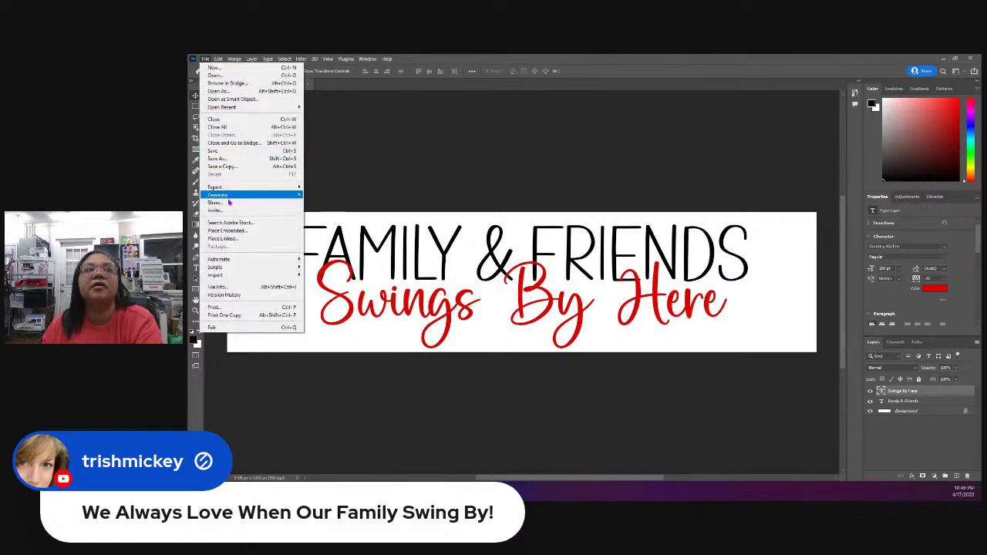
click(226, 231)
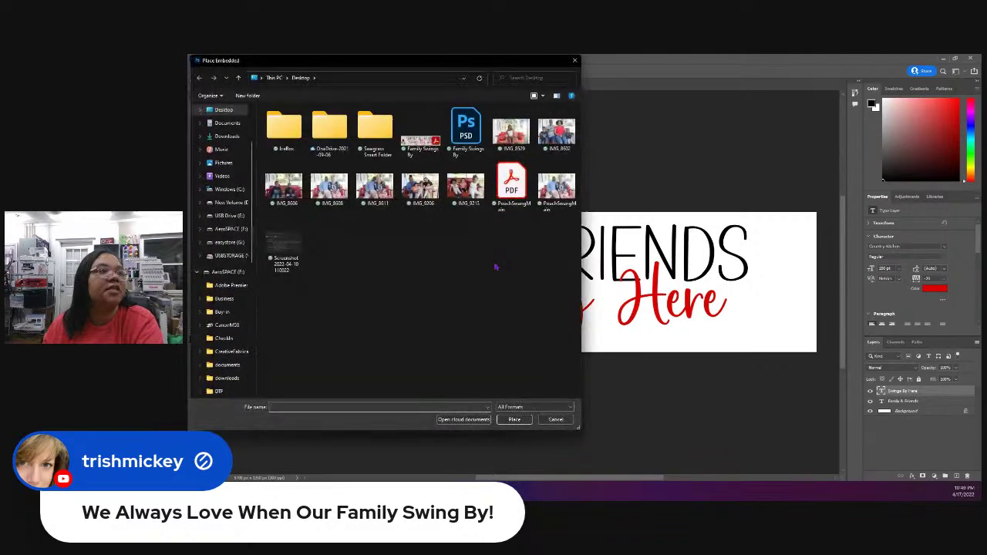
click(546, 417)
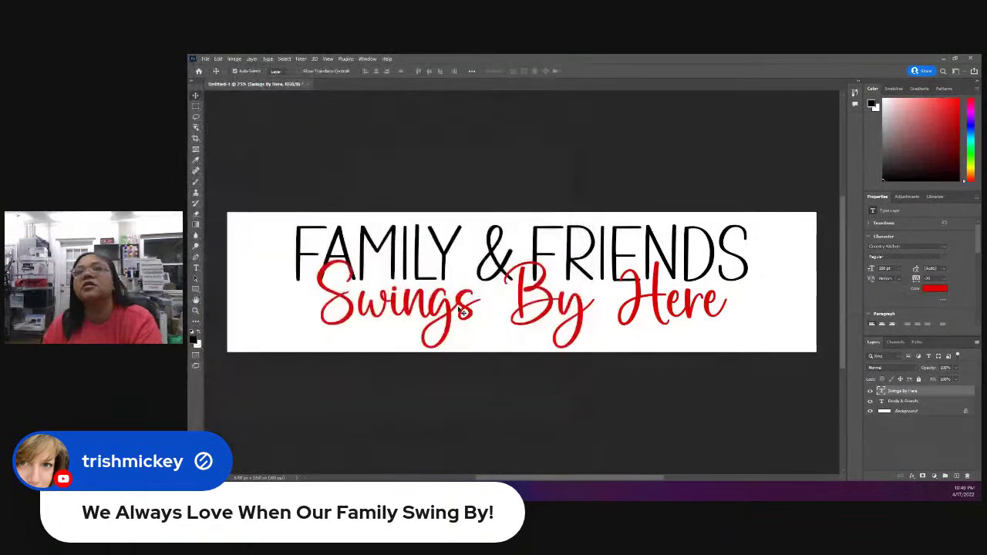
Step: Correct the red line's wording to "Swing By Here" and recentre it under "Family & Friends"
double_click(457, 301)
click(457, 301)
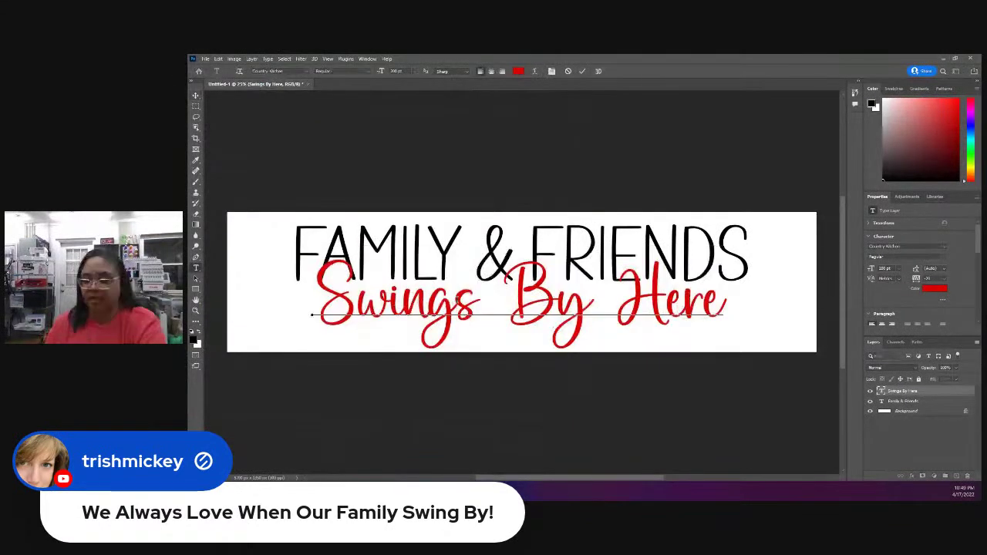
key(BackSpace)
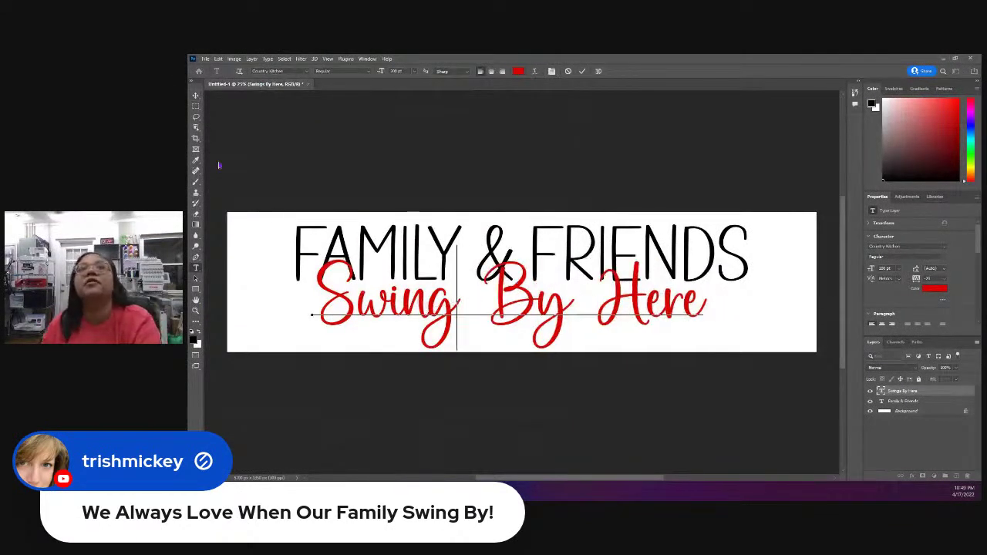
click(195, 95)
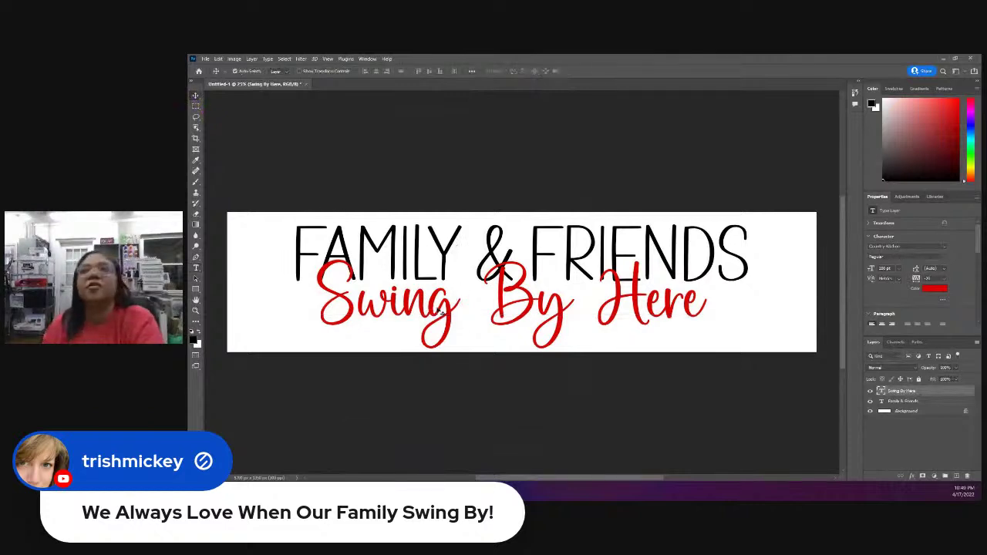
mouse_move(435, 312)
mouse_down()
mouse_move(460, 306)
mouse_move(416, 312)
mouse_move(492, 310)
mouse_move(445, 311)
mouse_up()
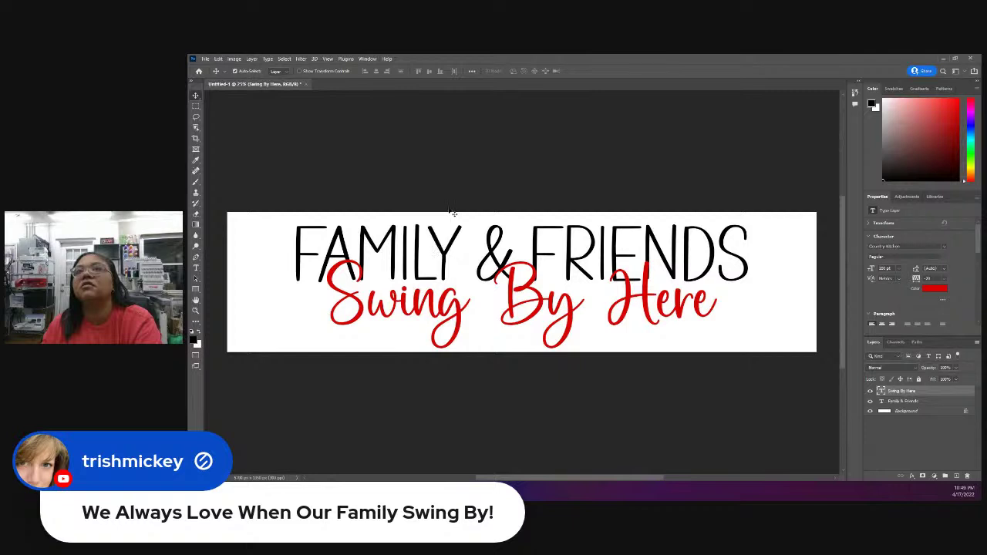
Step: Place the Camelia 4 image from the 13-Camelia-Flower watercolor clipart folder in Downloads as an embedded object
click(206, 58)
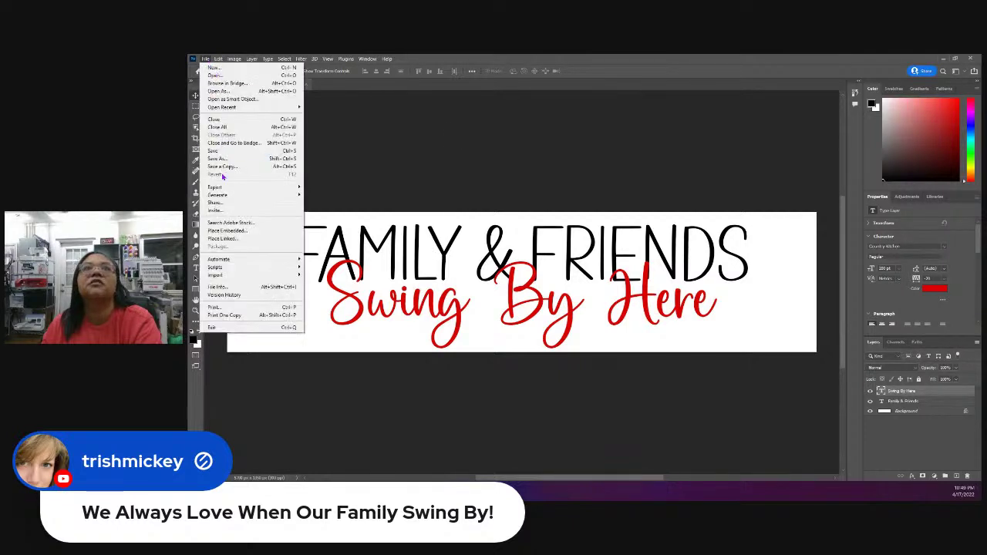
click(223, 232)
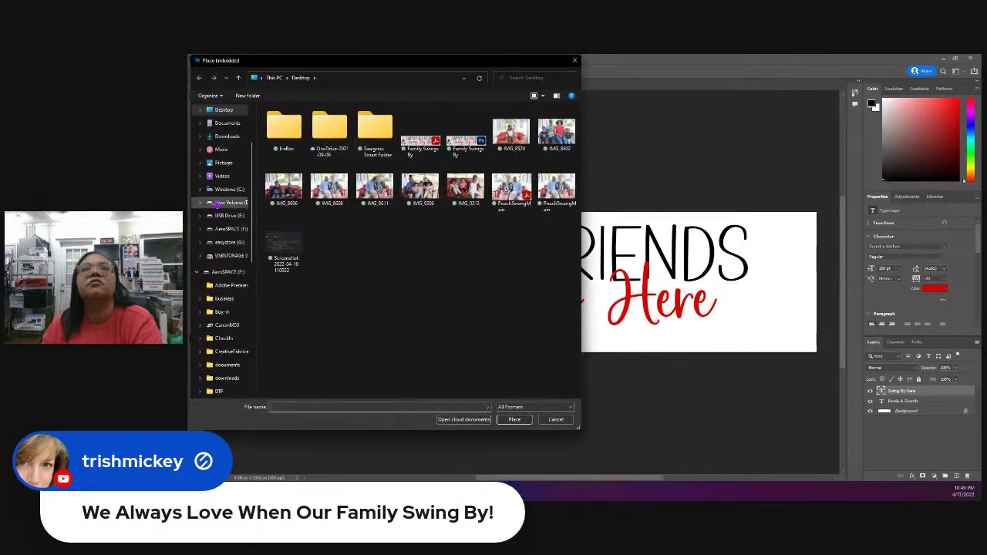
click(226, 138)
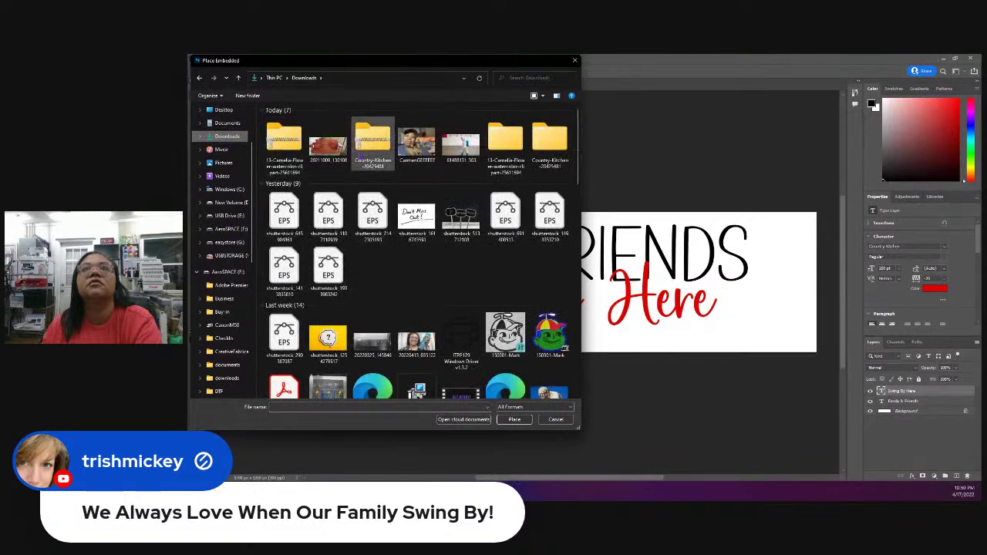
double_click(507, 138)
click(422, 128)
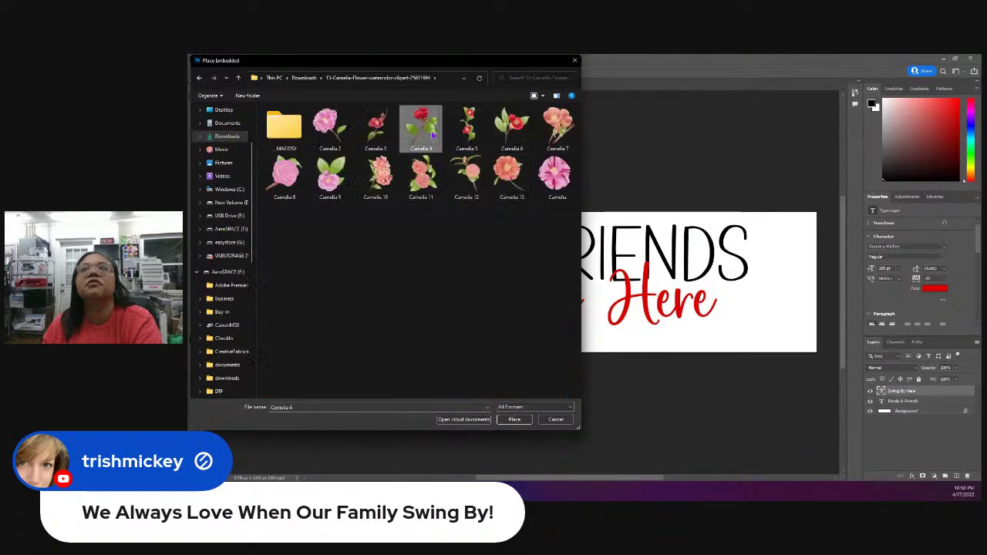
click(502, 418)
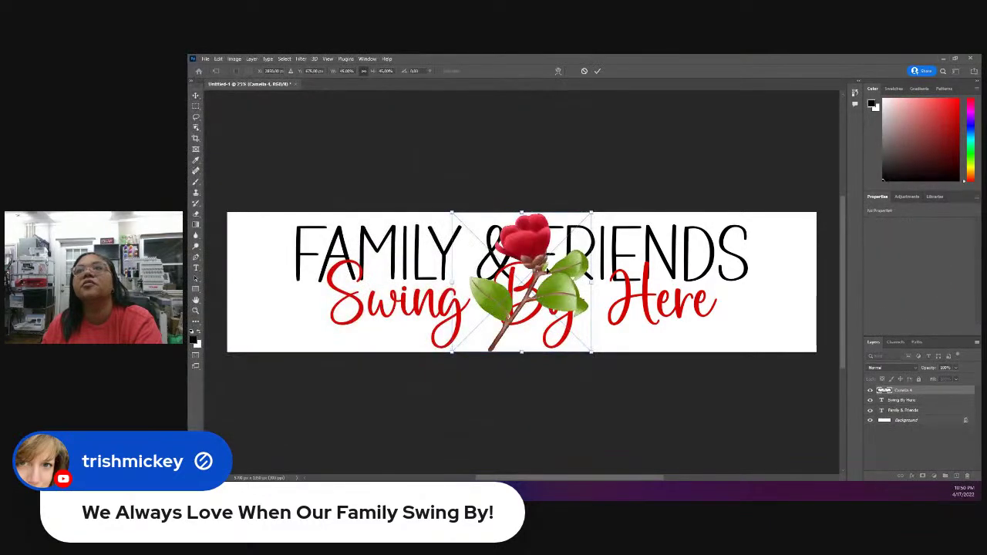
Step: Scale the placed red camellia down and position it in the banner's lower right corner
drag(550, 228, 777, 248)
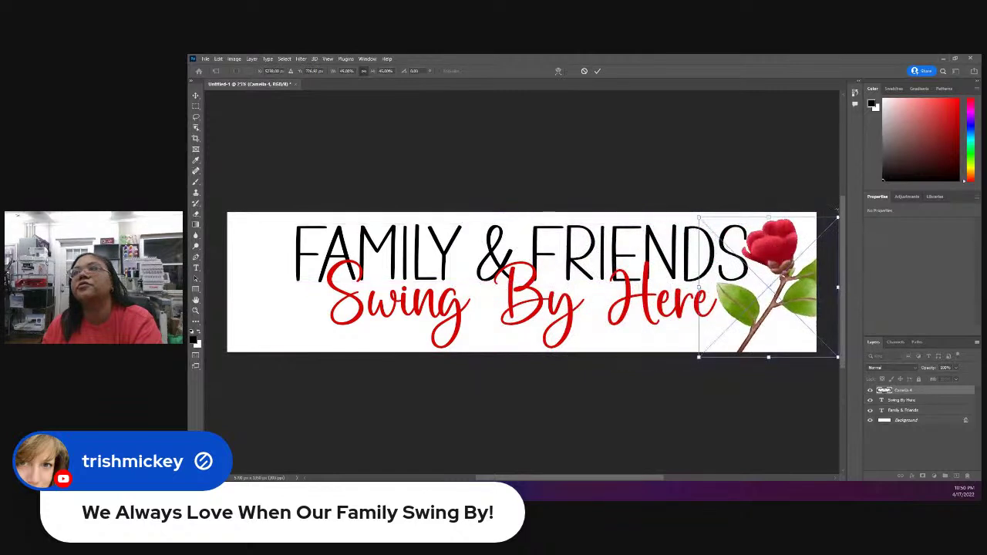
drag(838, 218, 778, 256)
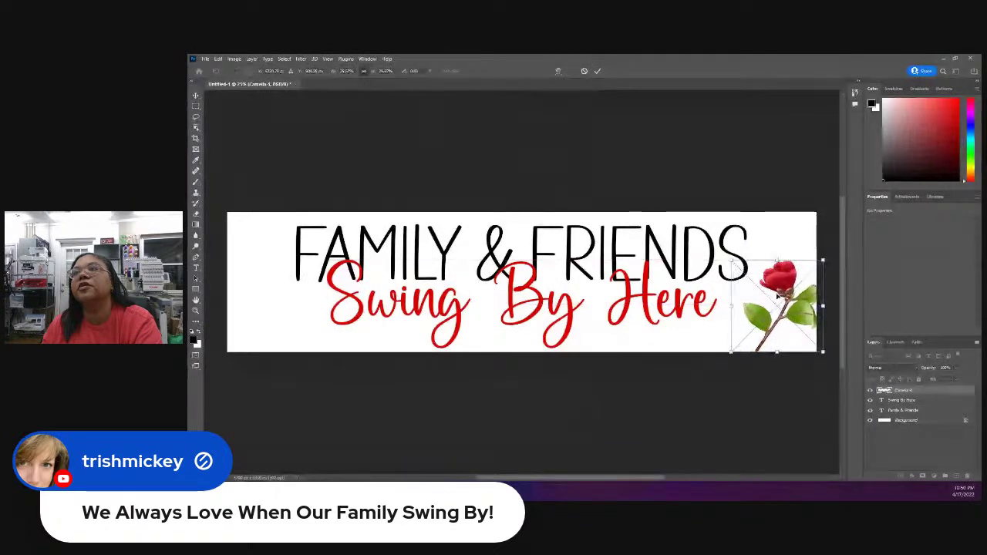
drag(779, 295, 772, 260)
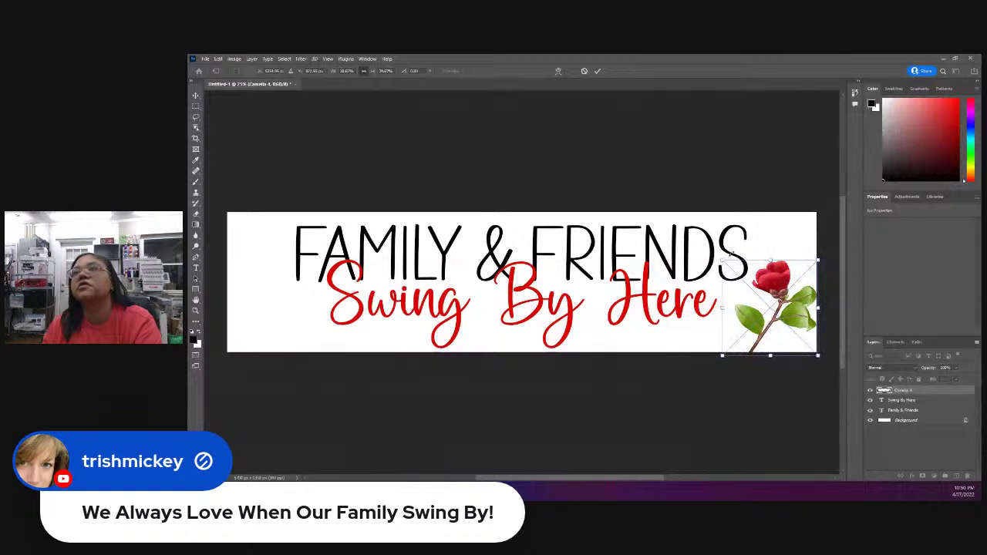
click(598, 71)
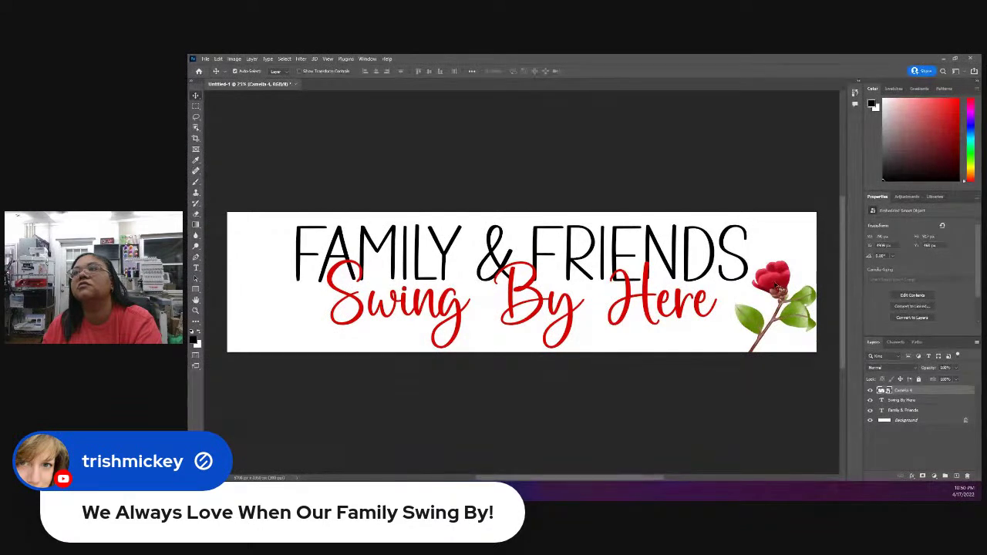
Step: Embed a second copy of Camelia 4, scale it down and move it to the banner's left end
click(206, 59)
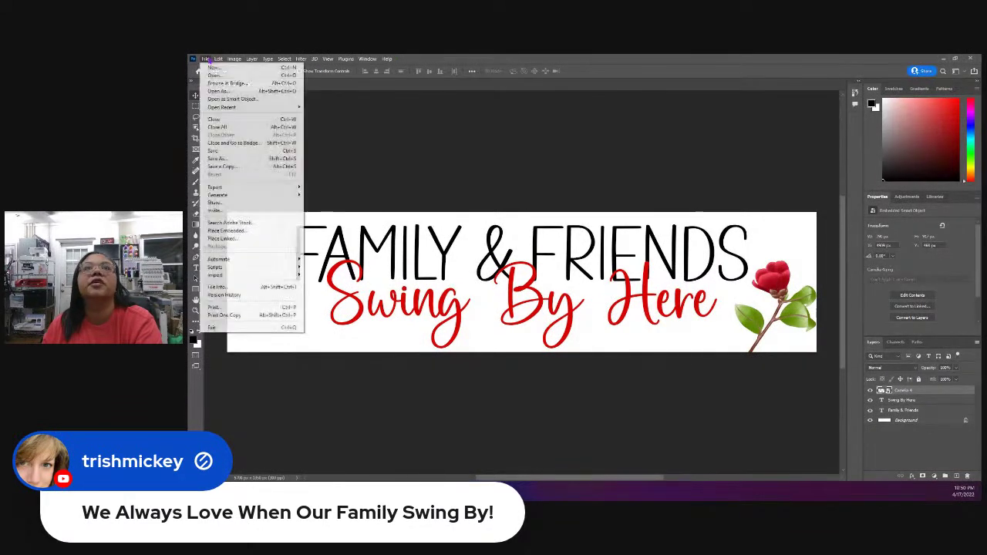
click(232, 231)
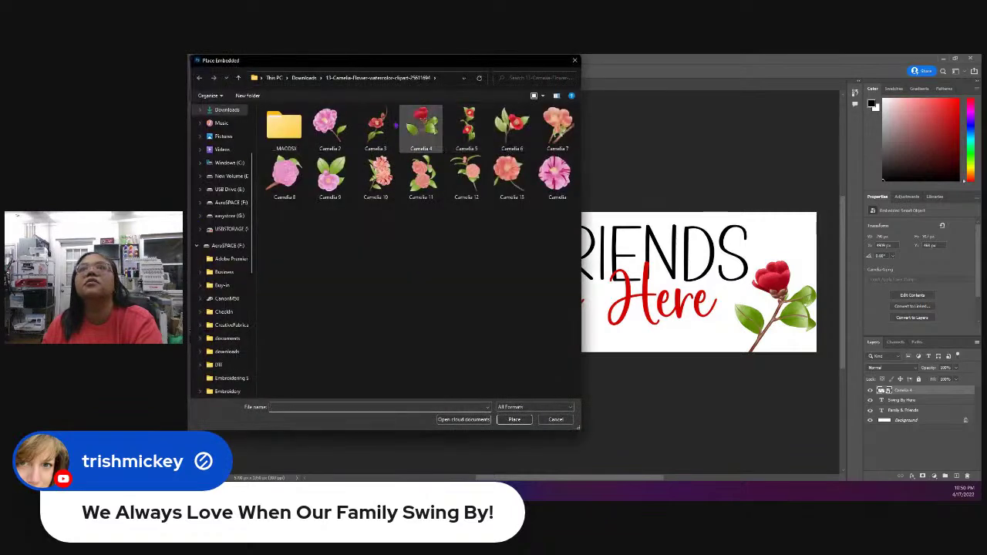
click(421, 127)
click(513, 419)
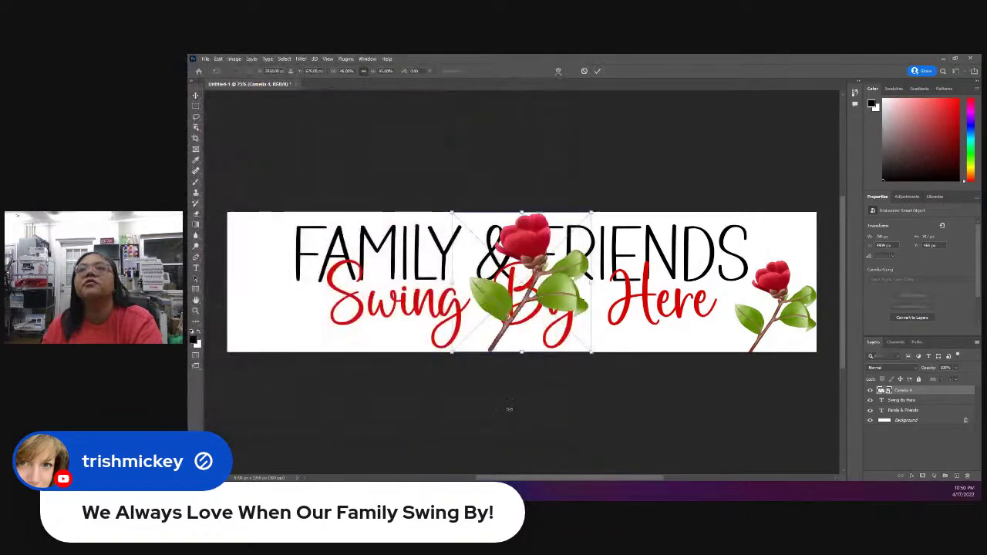
drag(592, 212, 565, 248)
drag(509, 274, 277, 270)
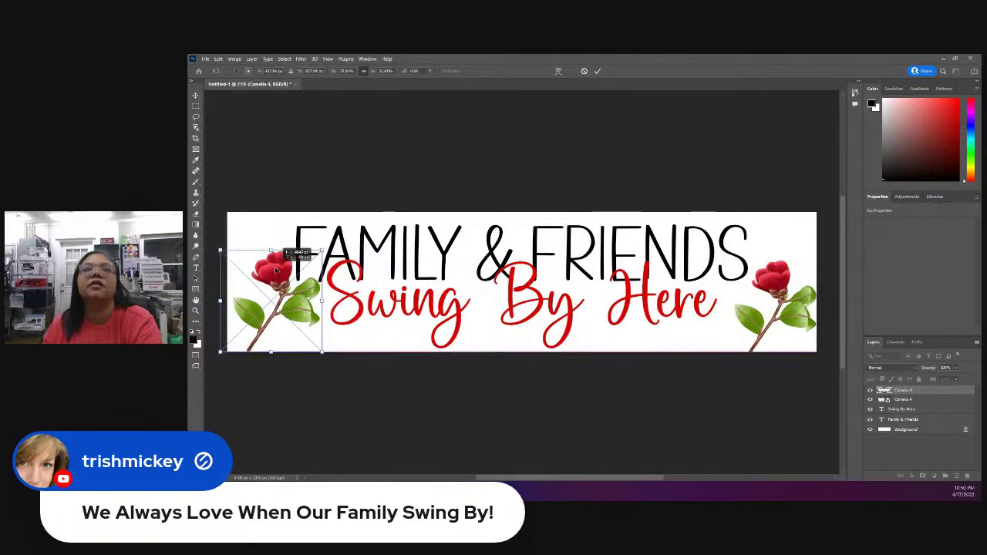
Step: Flip the left camellia horizontally and shift it into the banner's lower left corner to mirror the right one
click(234, 59)
mouse_move(219, 58)
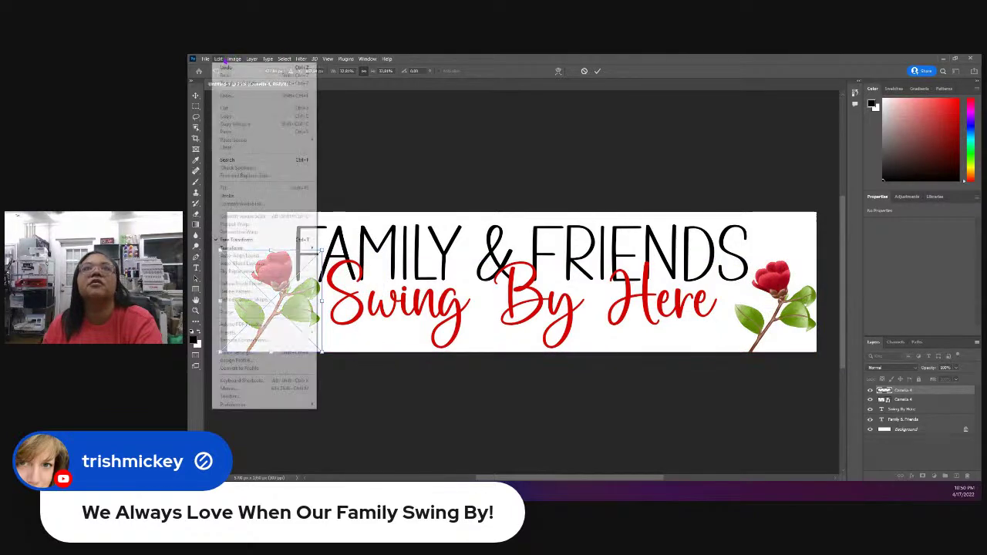
mouse_move(231, 248)
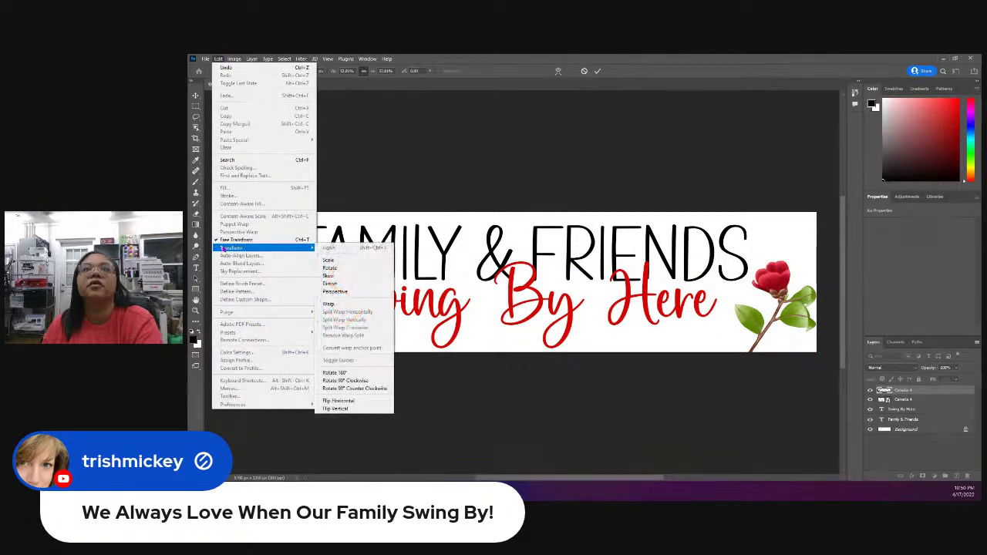
click(337, 401)
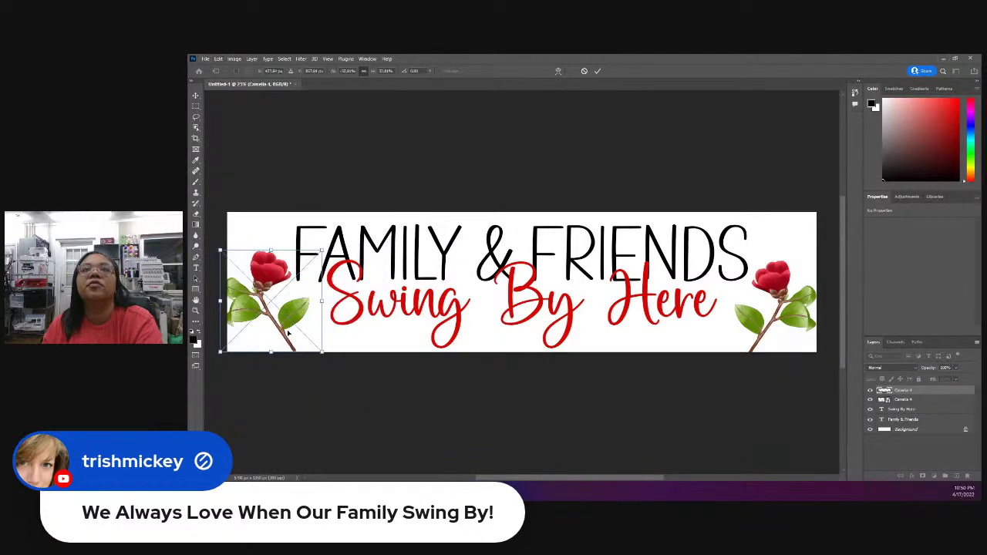
drag(264, 276, 258, 282)
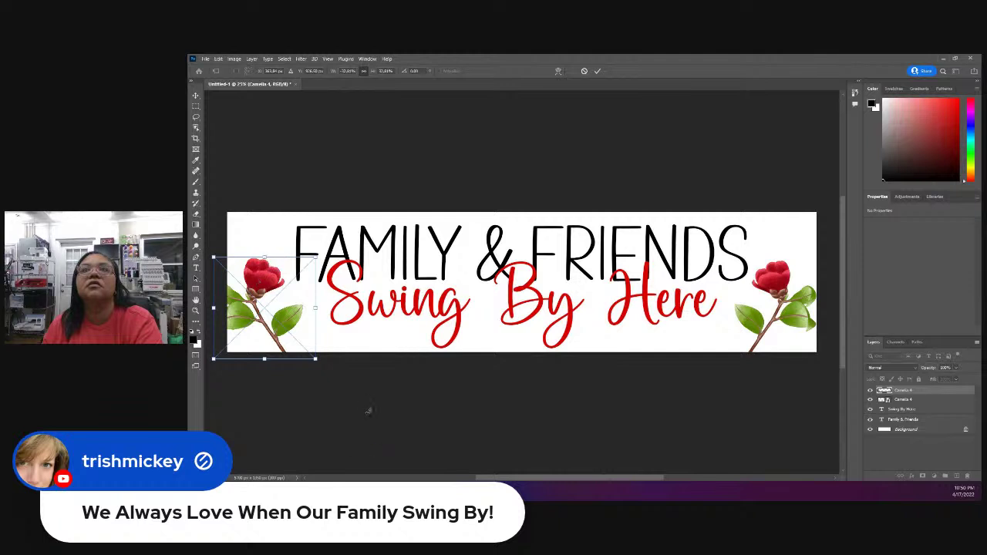
click(597, 70)
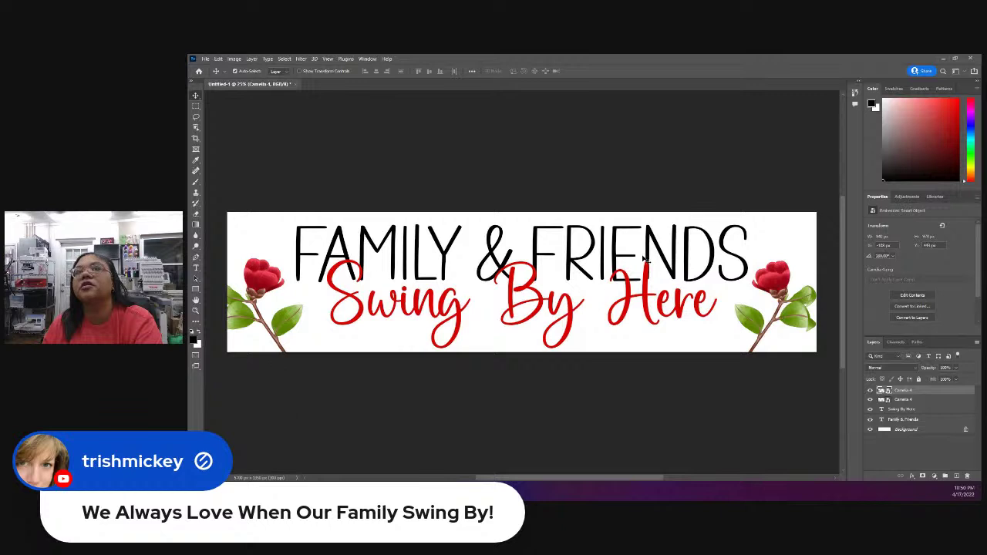
Step: Move the "Family & Friends" text slightly upward and select the "Swing By Here" text
click(578, 241)
double_click(573, 243)
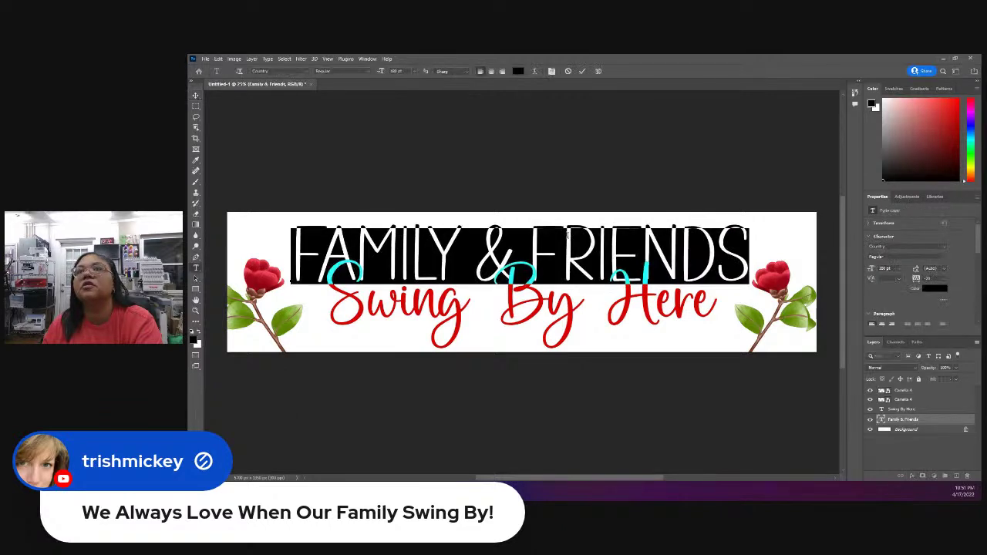
click(582, 72)
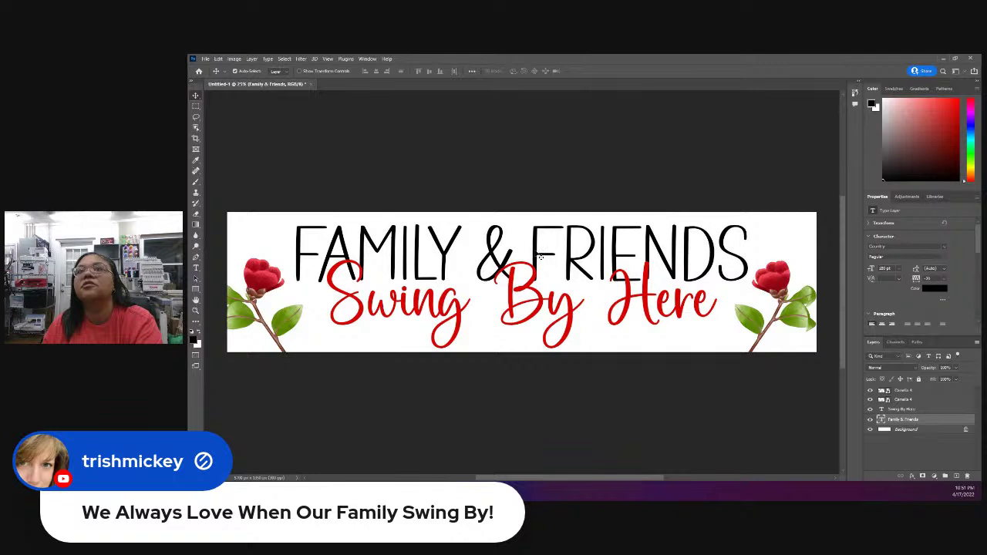
double_click(540, 258)
click(581, 71)
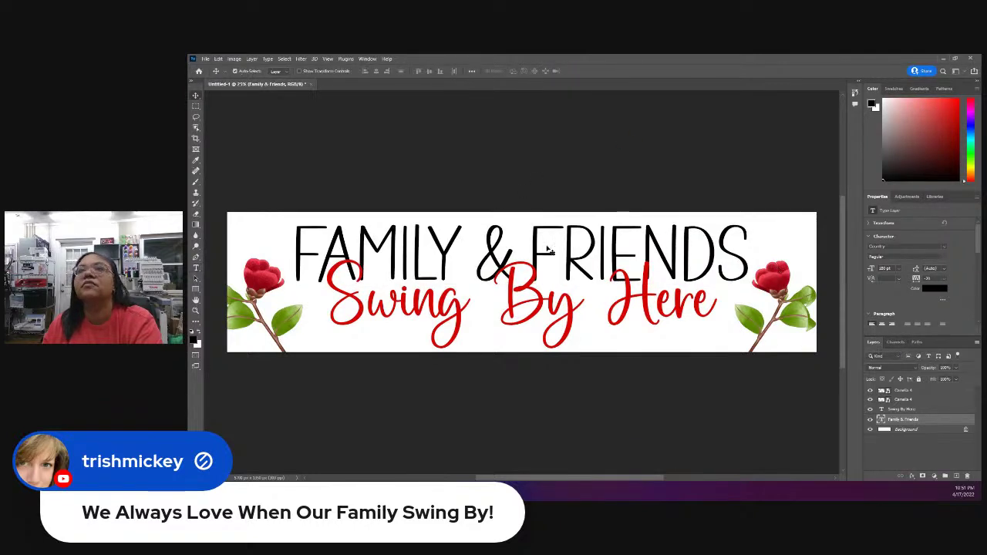
mouse_move(549, 250)
mouse_down()
mouse_move(519, 228)
mouse_move(535, 248)
mouse_up()
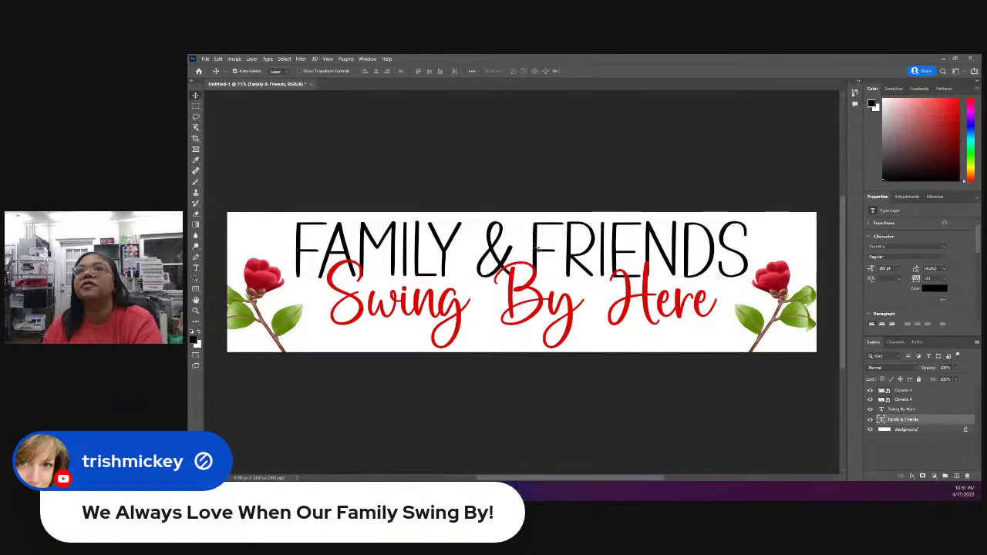
click(529, 290)
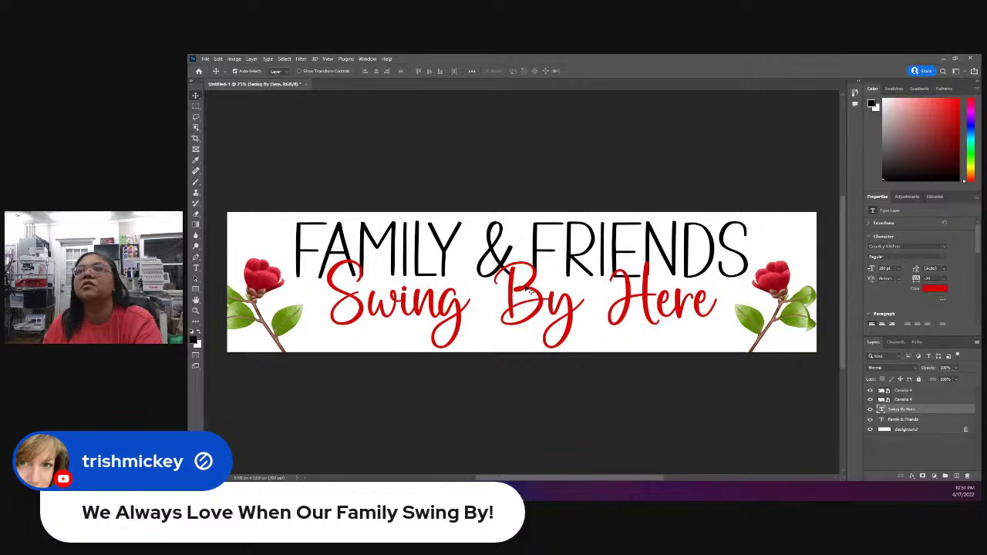
Step: Nudge the "Swing By Here" text slightly up and left, and save the banner as the Photoshop document familyandfriends.psd
drag(529, 290, 525, 285)
click(543, 425)
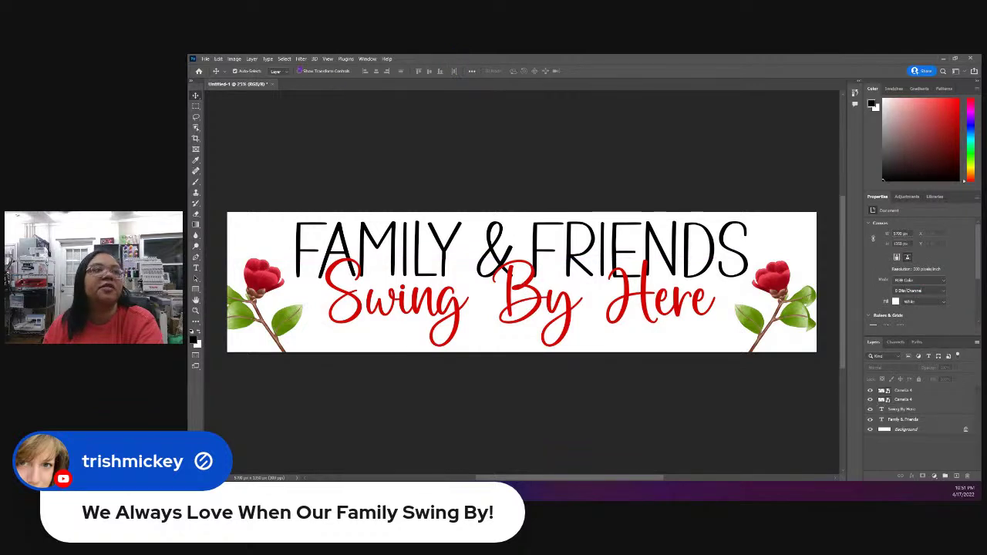
click(205, 59)
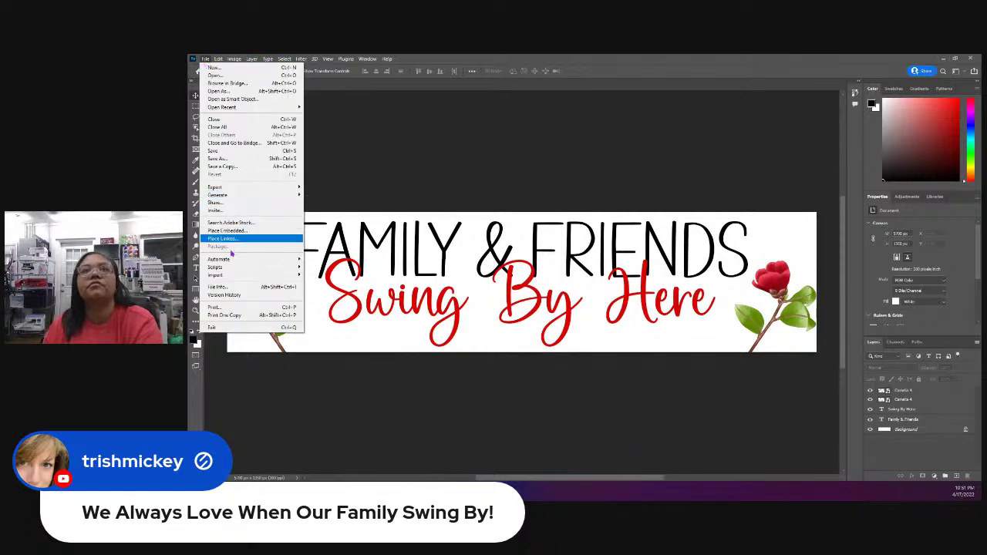
click(219, 152)
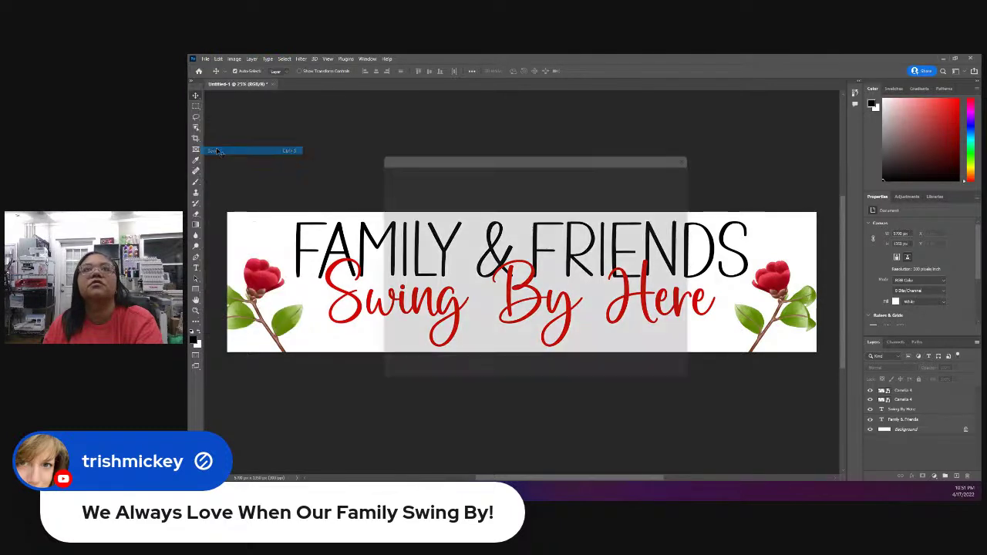
click(600, 361)
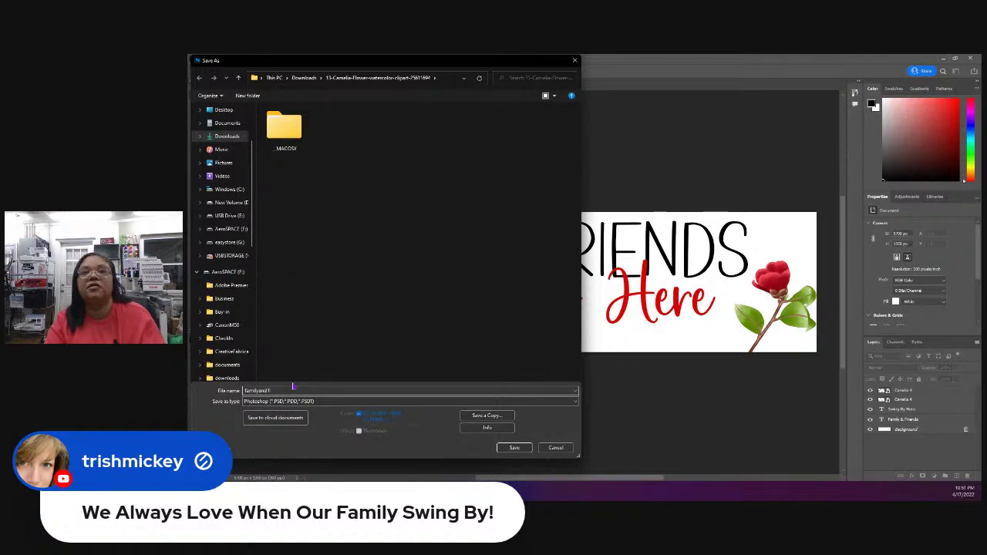
key(Return)
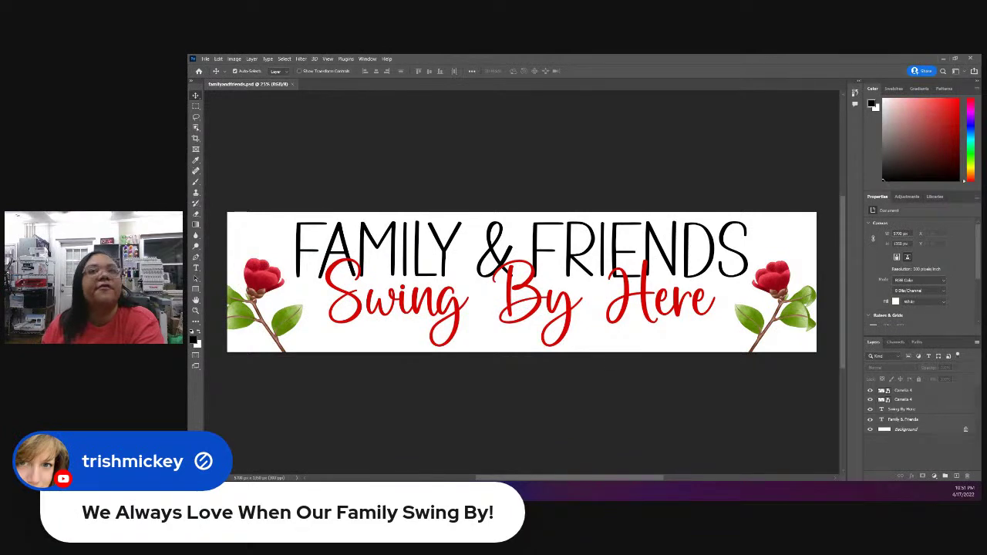
Step: Shift the left camellia slightly to the right within the banner's lower left corner and deselect it
click(255, 291)
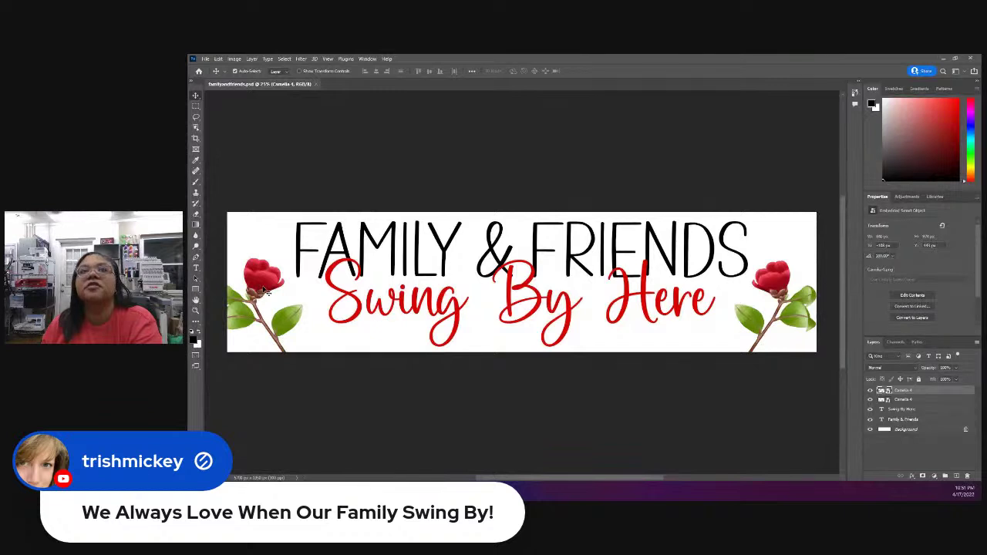
drag(264, 290, 266, 291)
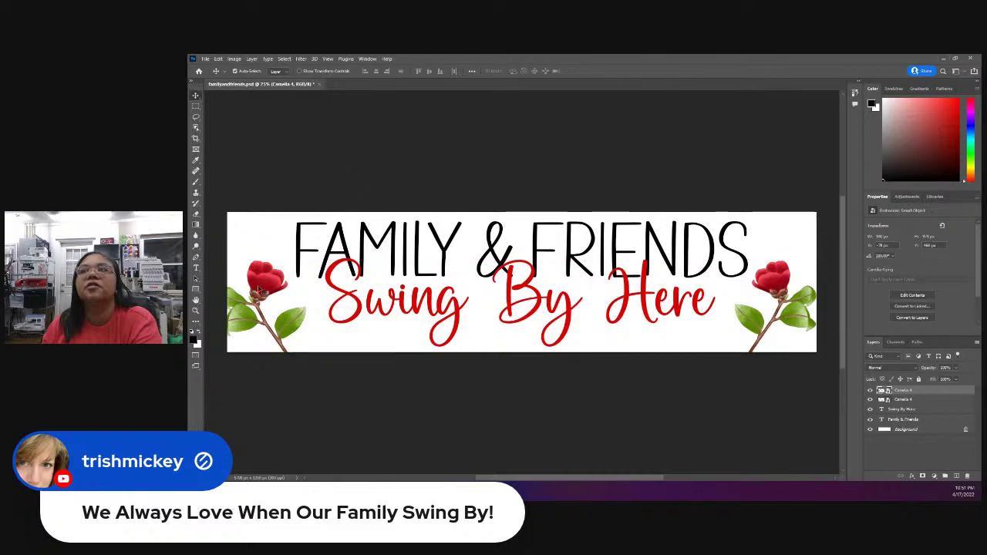
drag(261, 291, 256, 288)
click(380, 147)
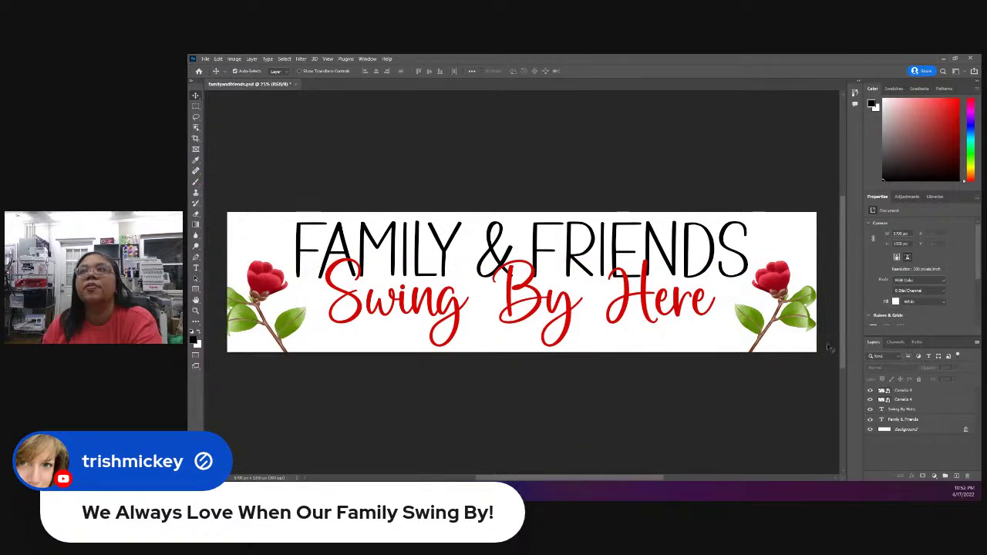
Step: Shift the right camellia slightly toward the banner's right edge, keeping its top level with the left camellia
click(781, 297)
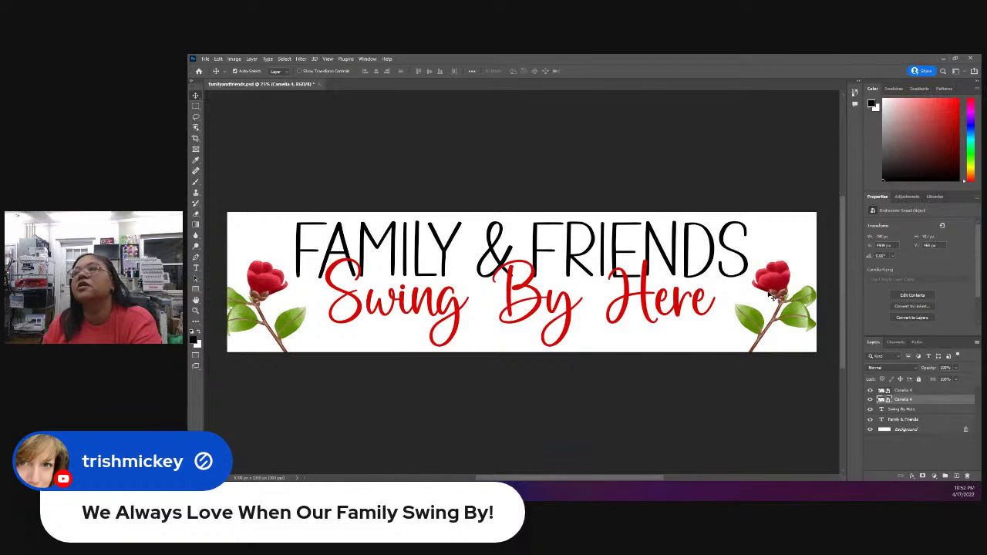
drag(779, 290, 784, 290)
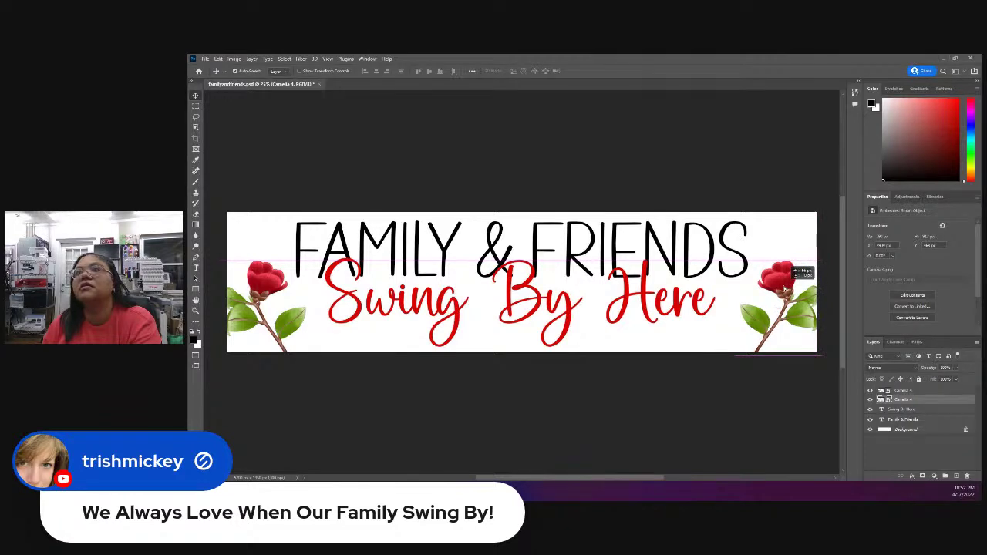
drag(785, 288, 784, 290)
drag(784, 289, 786, 290)
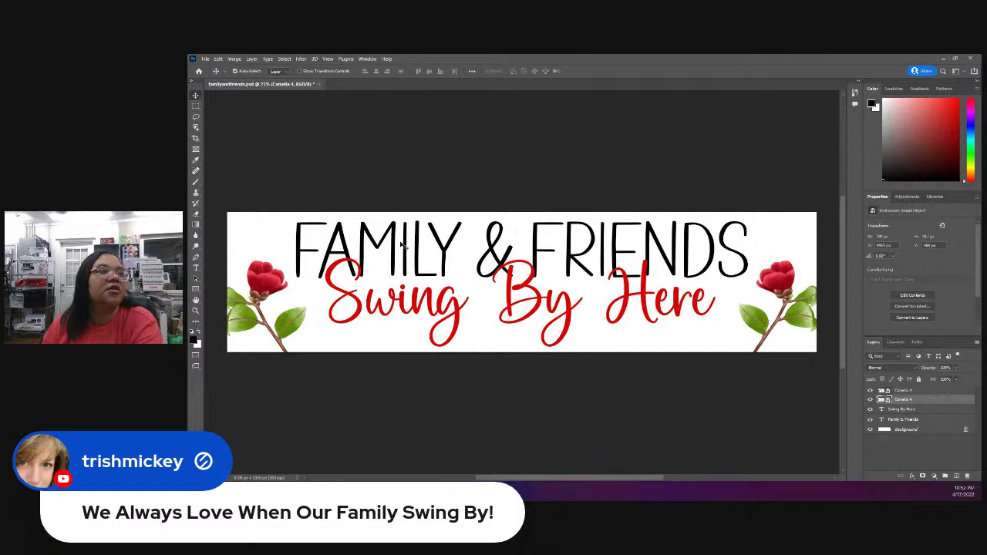
Step: Align the "Family & Friends" text with the banner's horizontal centre, leaving its wording as it is
double_click(400, 243)
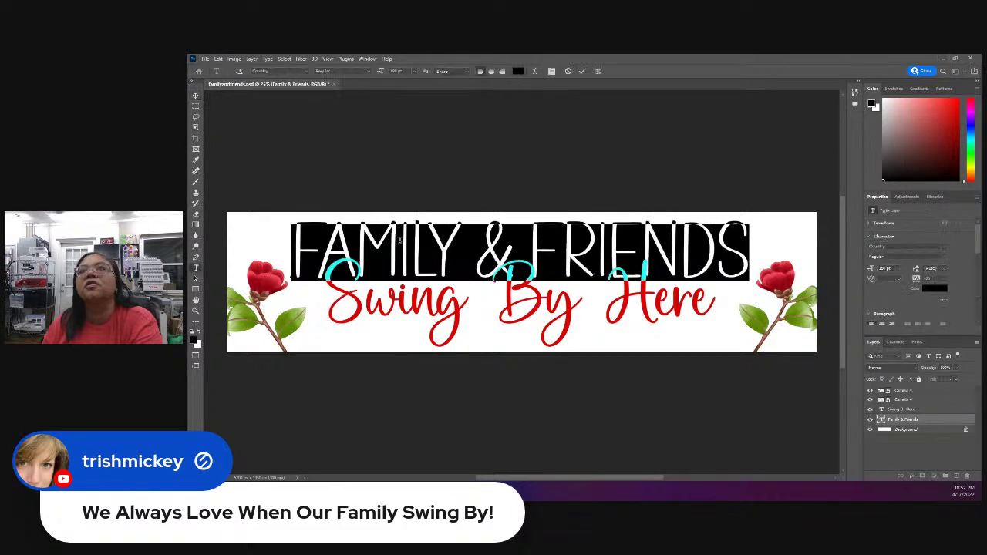
click(400, 241)
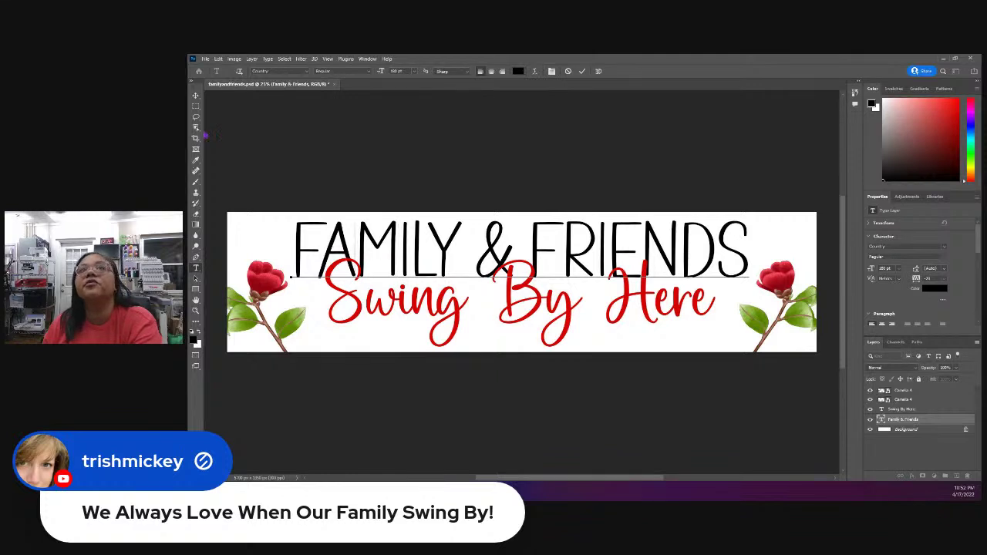
click(195, 95)
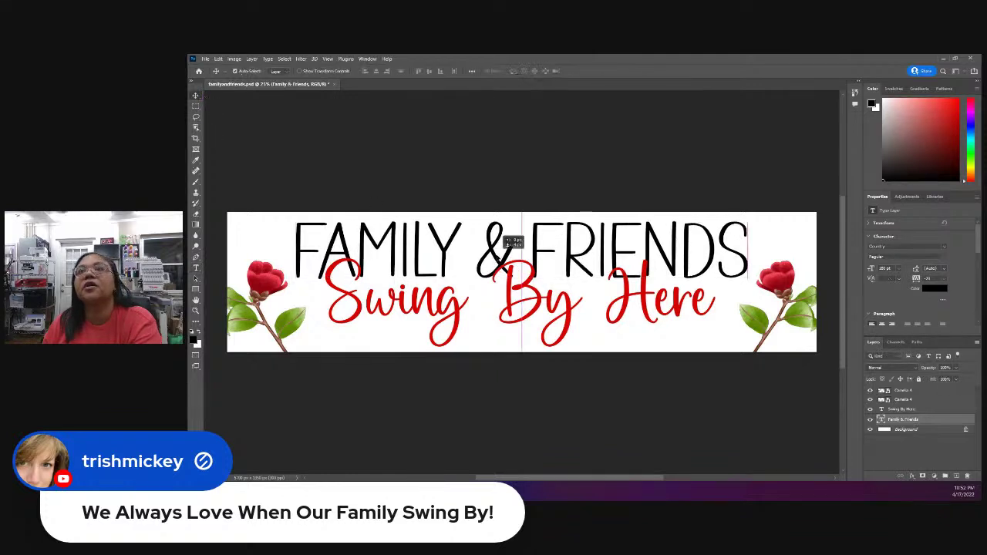
drag(513, 241, 512, 240)
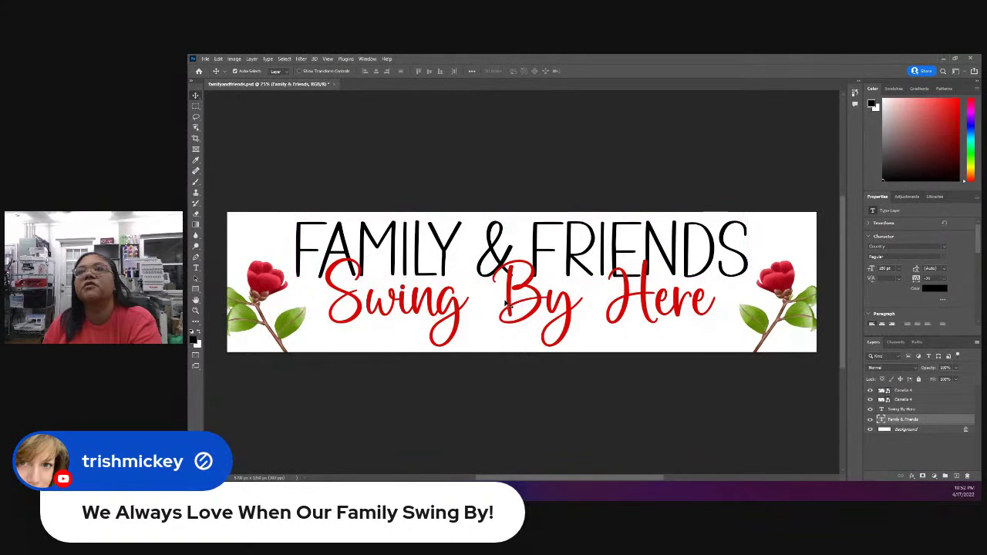
Step: Fine-tune the left camellia's position so its top lines up with the right camellia, and deselect it
click(294, 337)
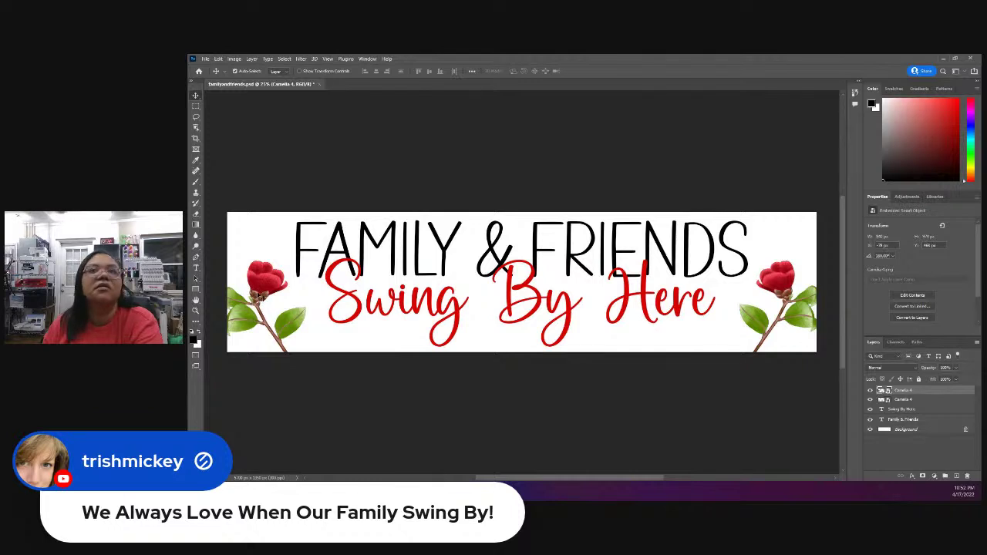
drag(260, 297, 274, 290)
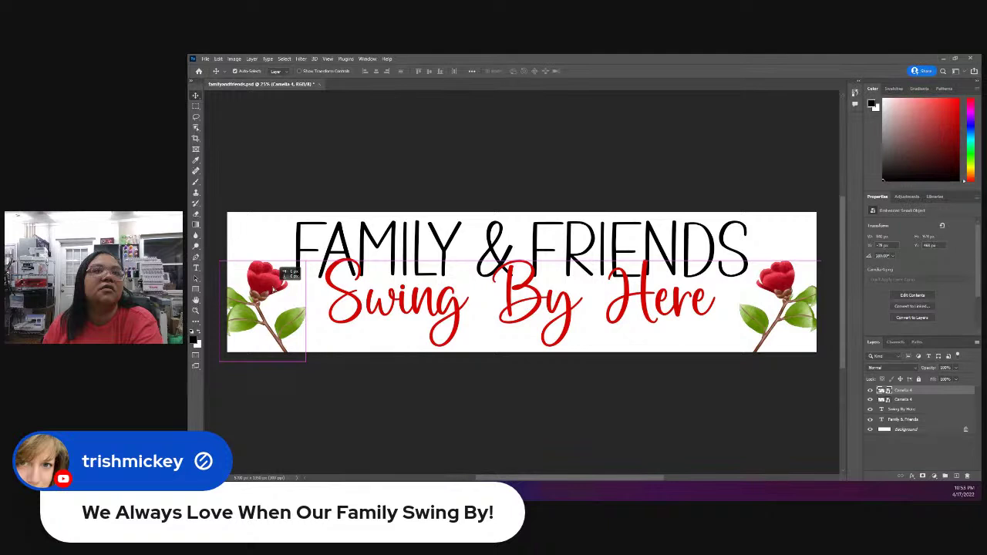
mouse_move(271, 288)
mouse_down()
mouse_move(252, 274)
mouse_move(284, 282)
mouse_move(274, 282)
mouse_up()
click(385, 389)
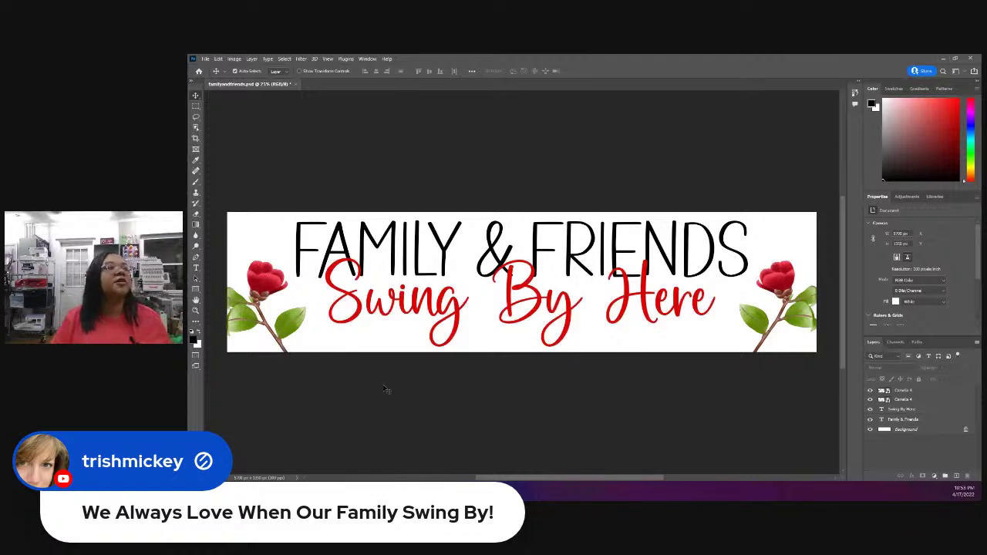
Step: Move the "Family & Friends" text slightly down, closer to the "Swing By Here" line
double_click(393, 256)
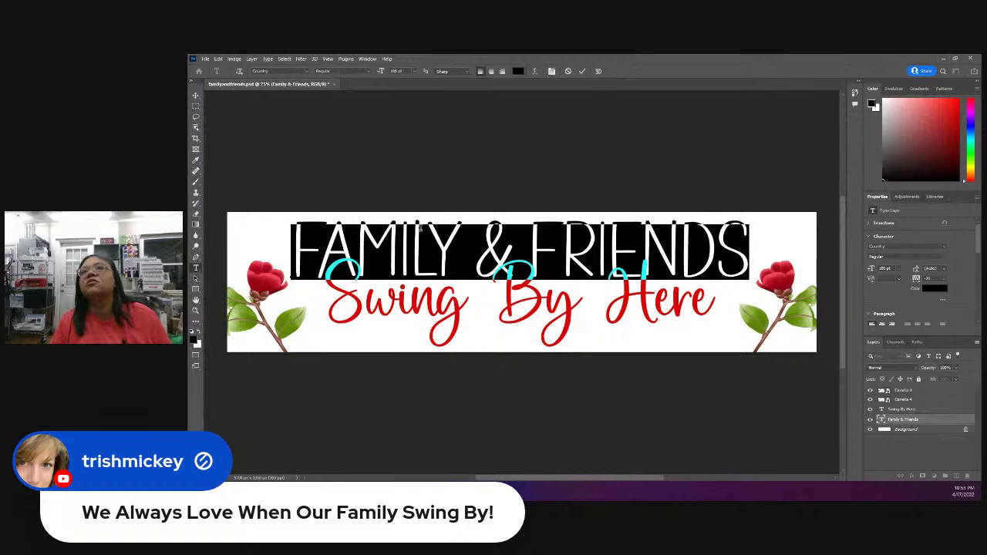
click(584, 75)
key(v)
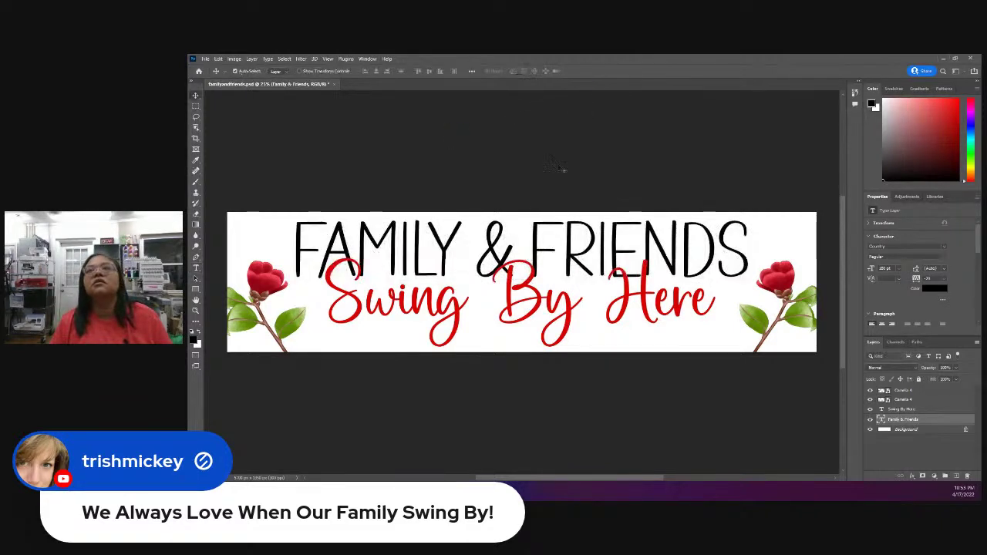
drag(500, 240, 503, 236)
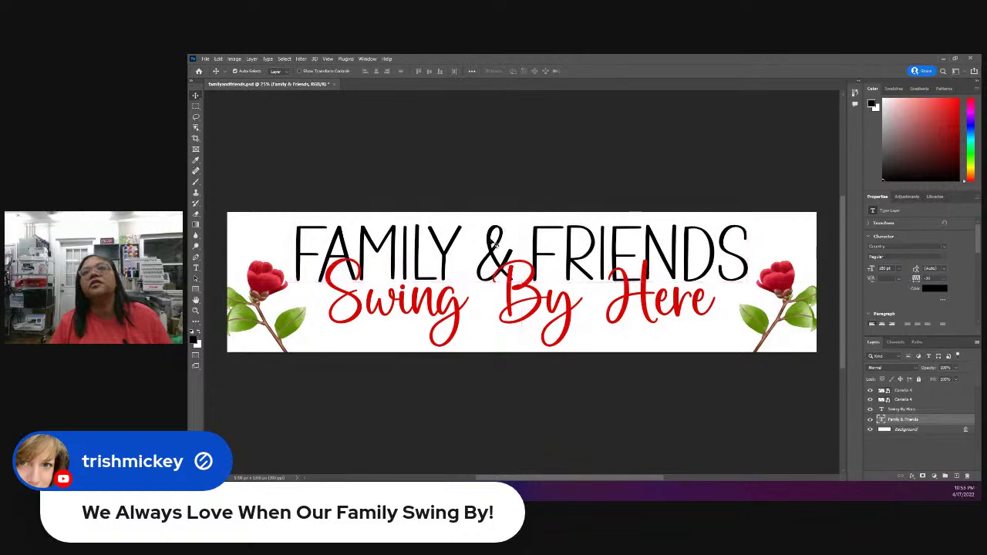
double_click(503, 231)
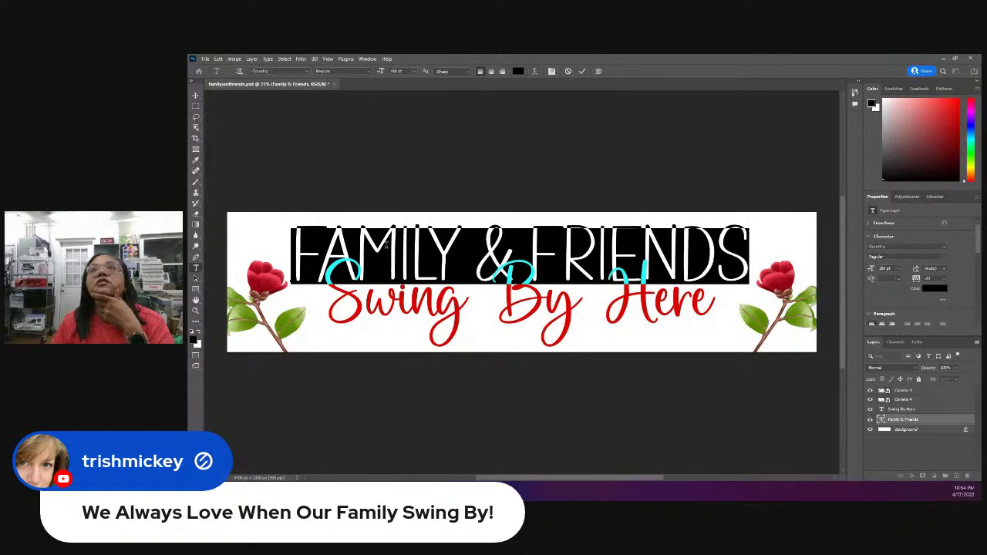
right_click(386, 245)
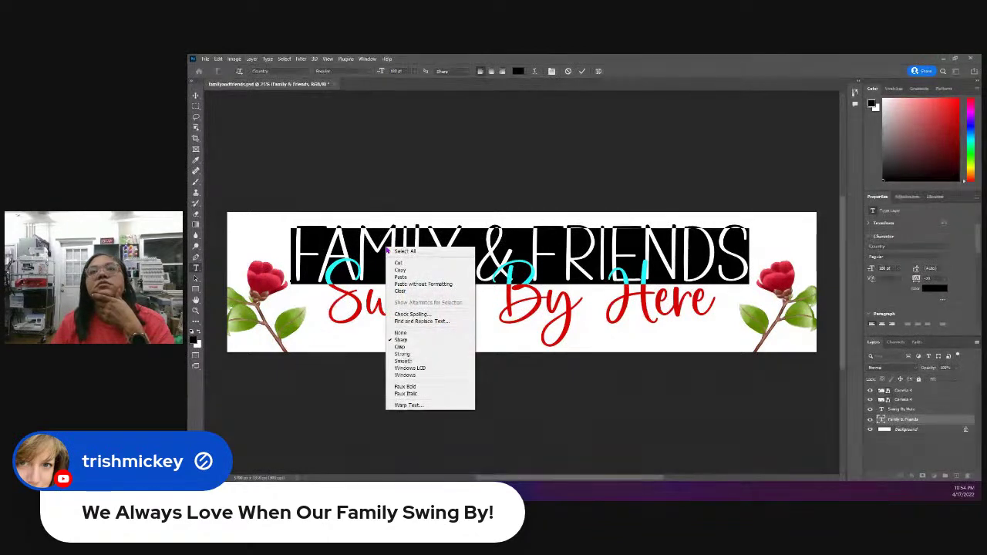
click(205, 59)
click(205, 59)
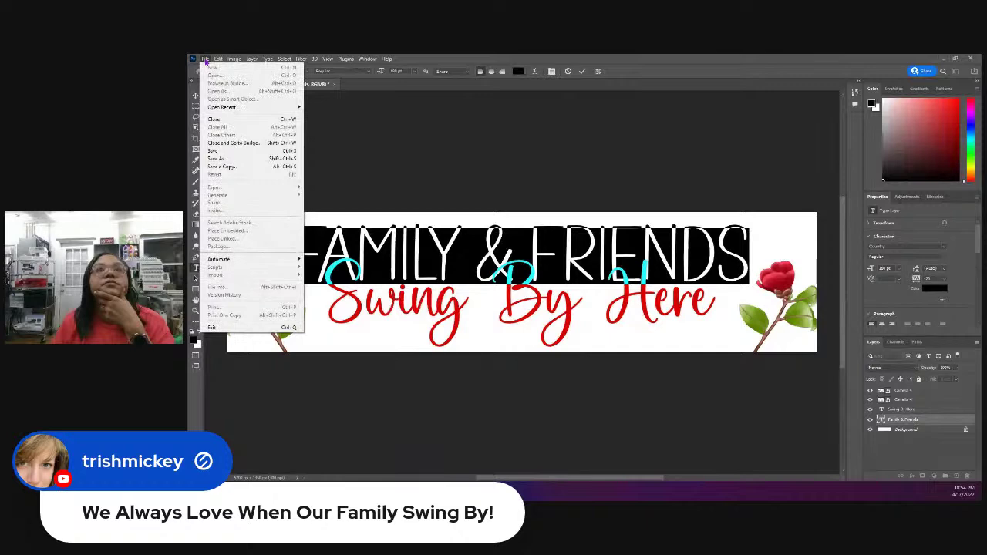
click(218, 59)
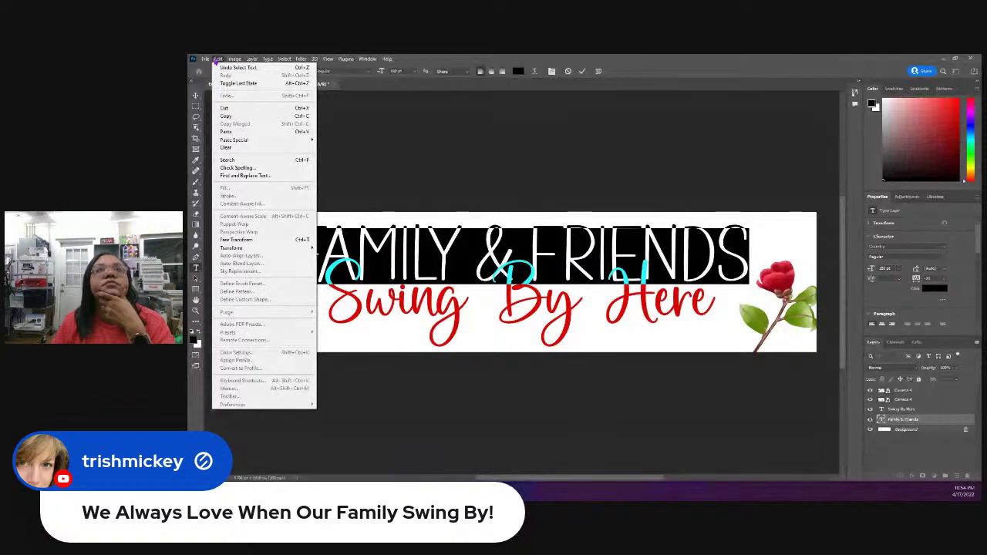
right_click(274, 240)
right_click(275, 240)
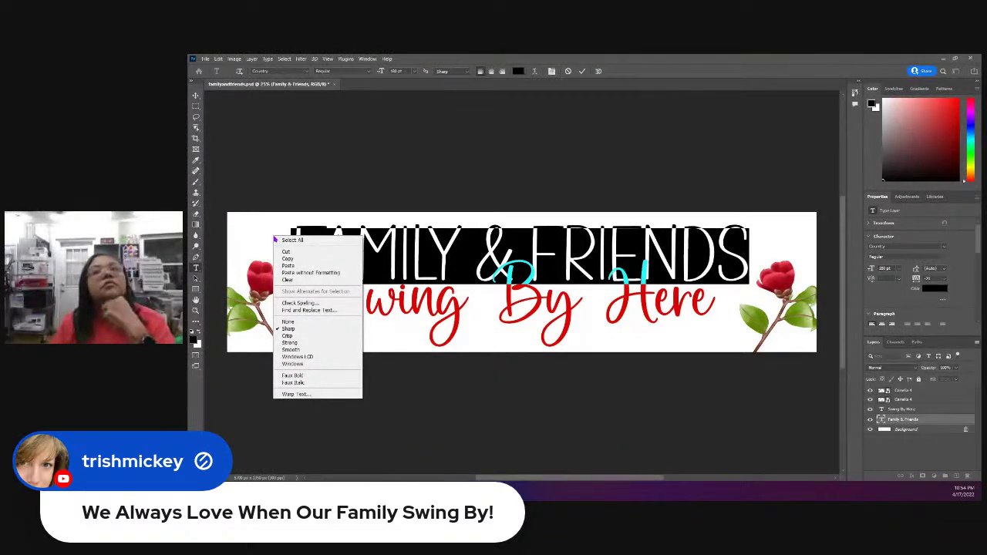
click(206, 60)
click(206, 59)
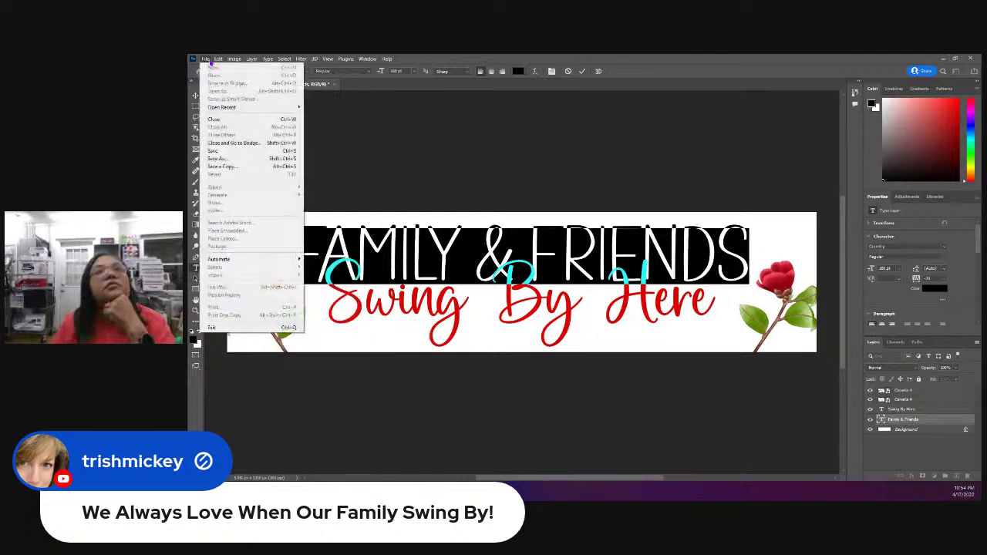
mouse_move(218, 59)
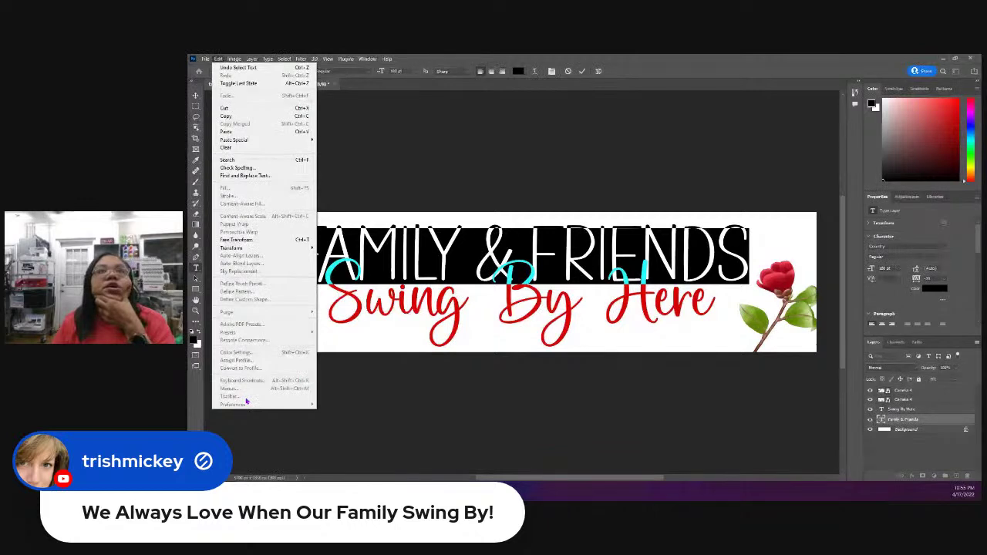
click(218, 58)
click(328, 59)
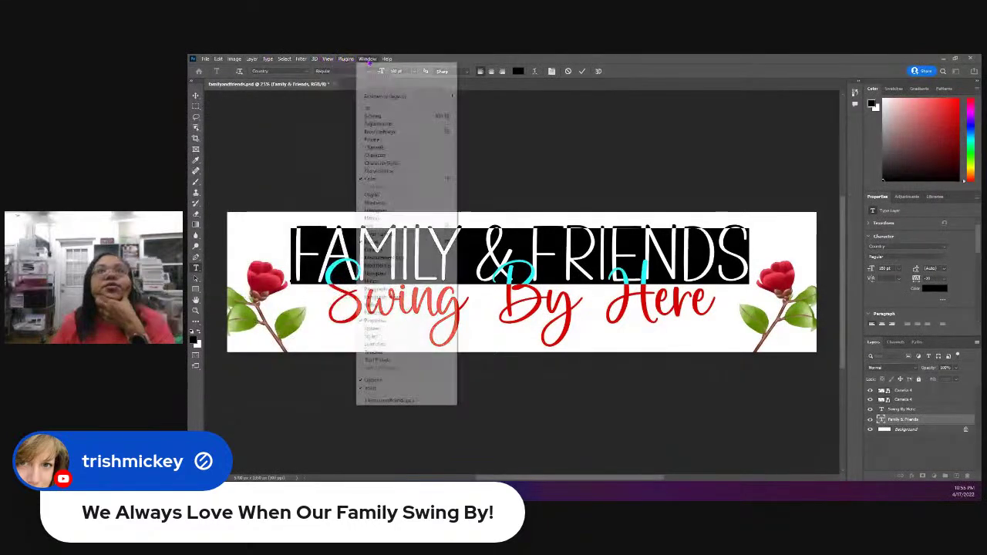
mouse_move(330, 61)
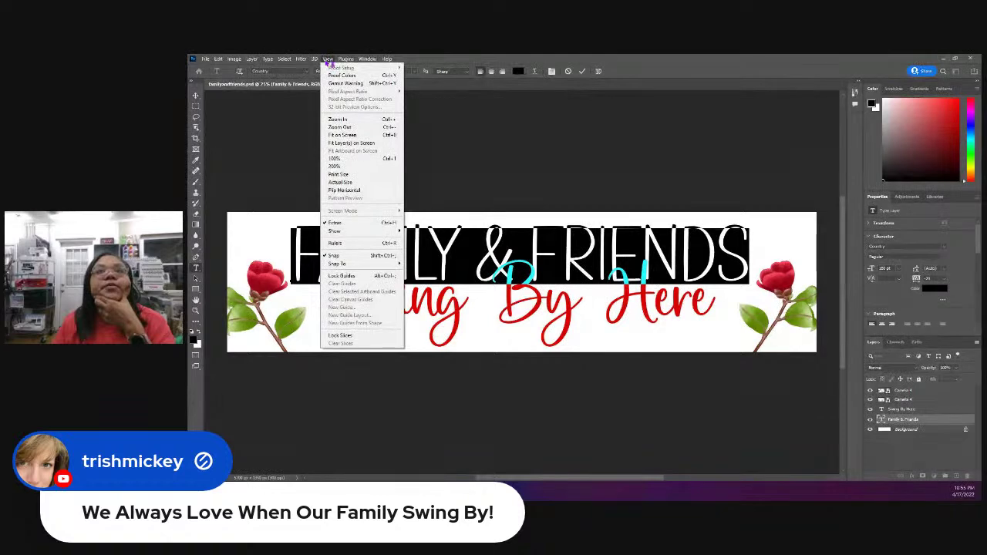
mouse_move(334, 232)
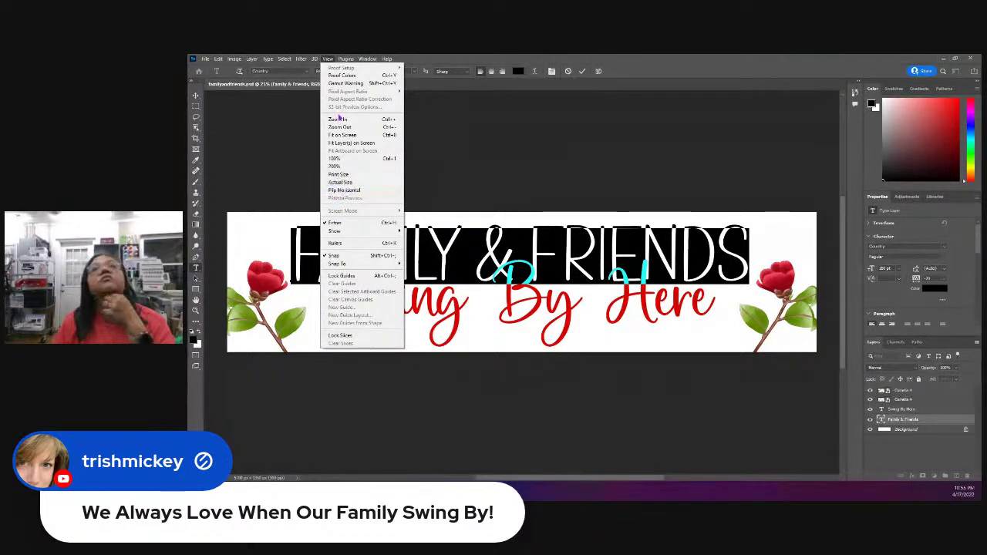
mouse_move(287, 58)
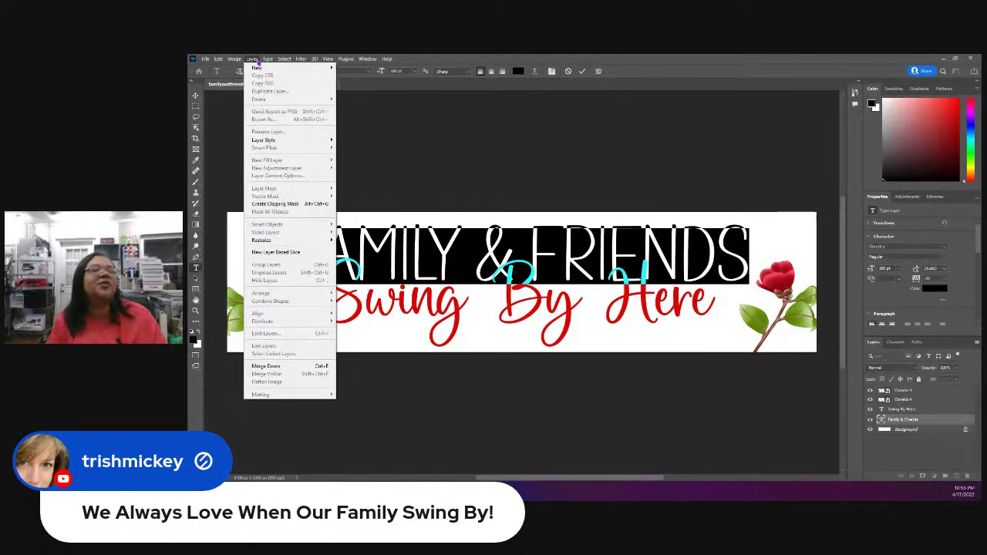
Step: Check the banner's width and height in the Canvas Size settings and leave them without applying a change
mouse_move(235, 60)
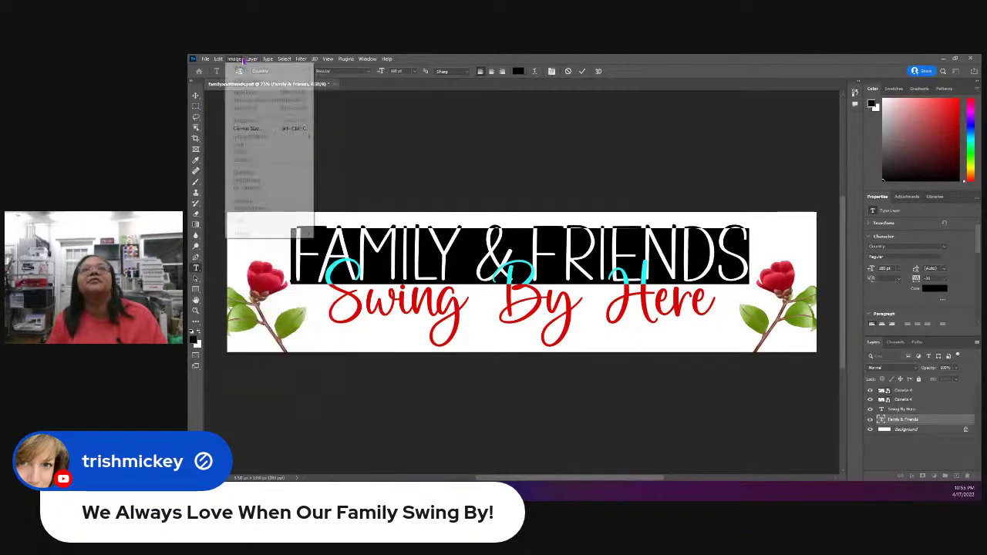
click(241, 129)
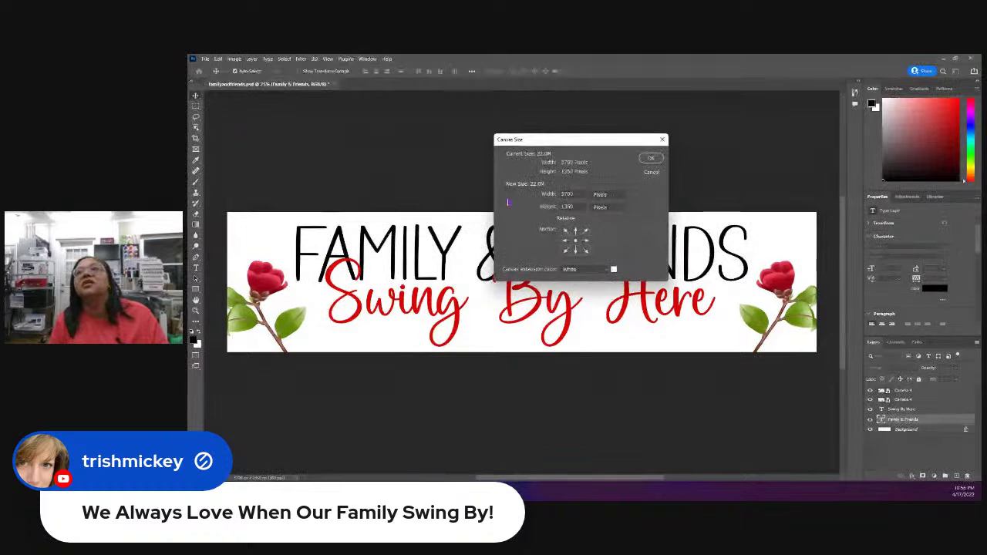
click(651, 172)
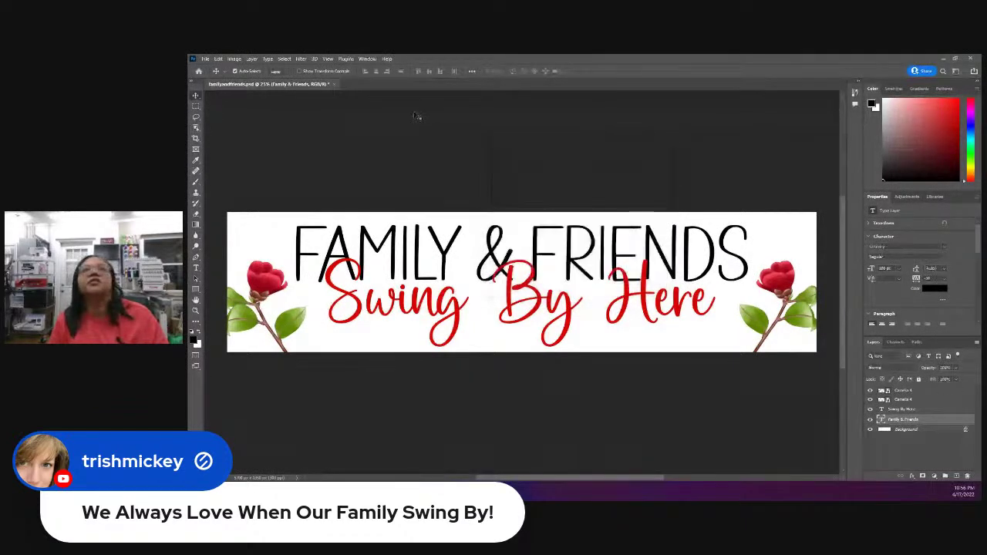
Step: Look through the General, Interface, Workspace, Tools, History Log and File Handling preferences for a margin setting, and leave without applying changes
click(219, 59)
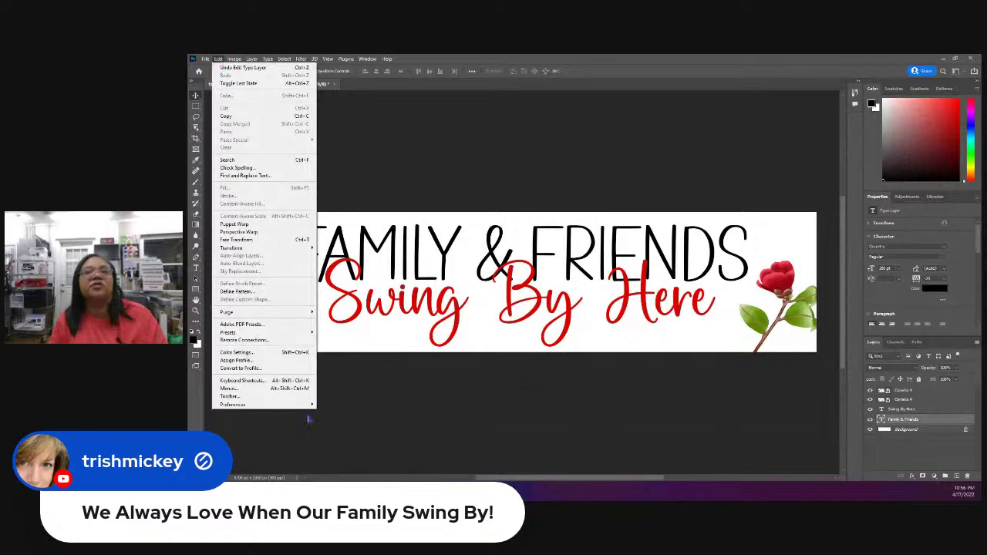
mouse_move(303, 409)
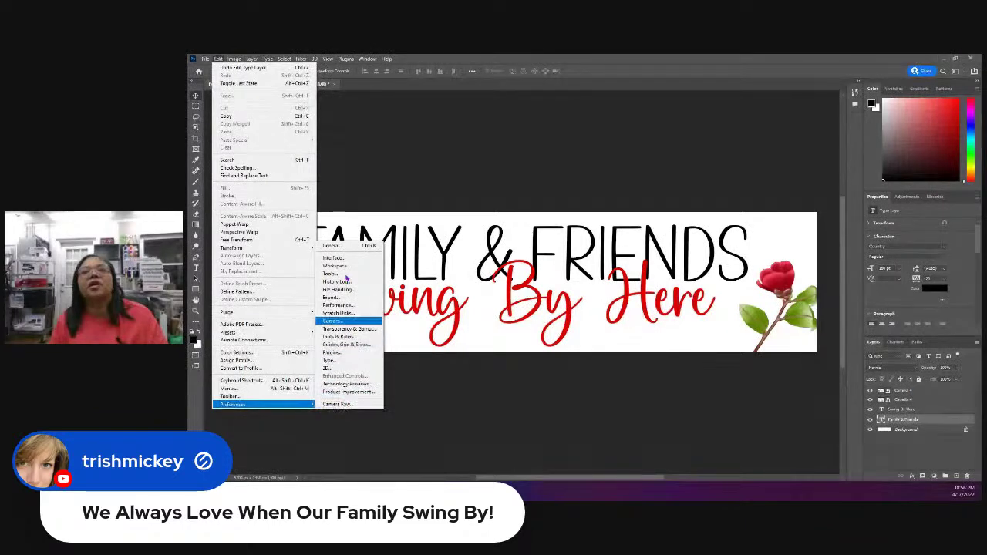
click(334, 245)
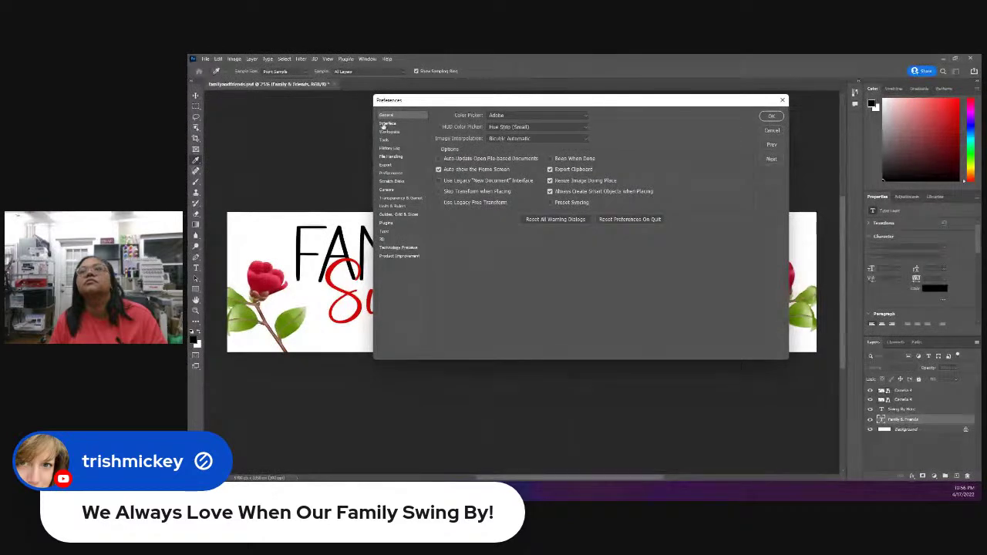
click(384, 124)
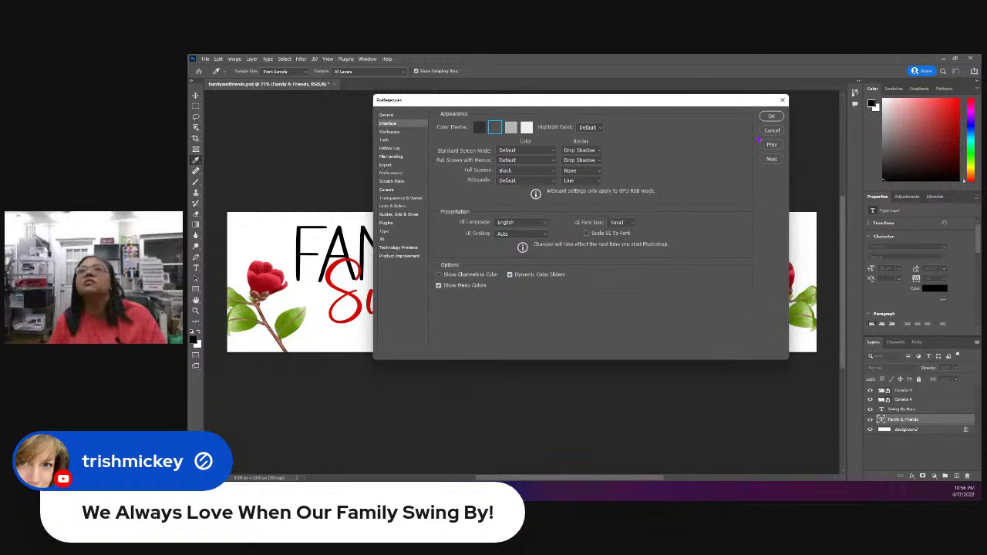
click(391, 135)
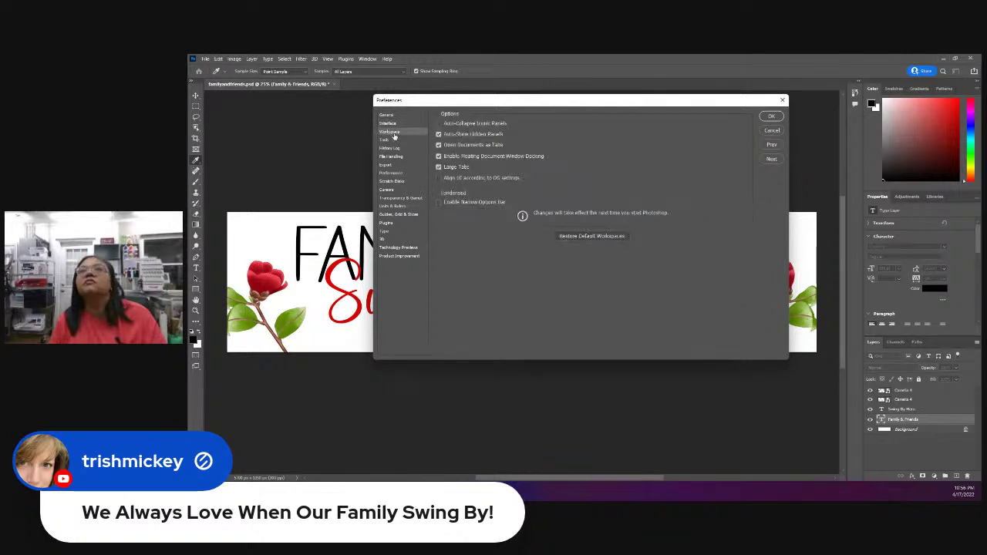
click(390, 141)
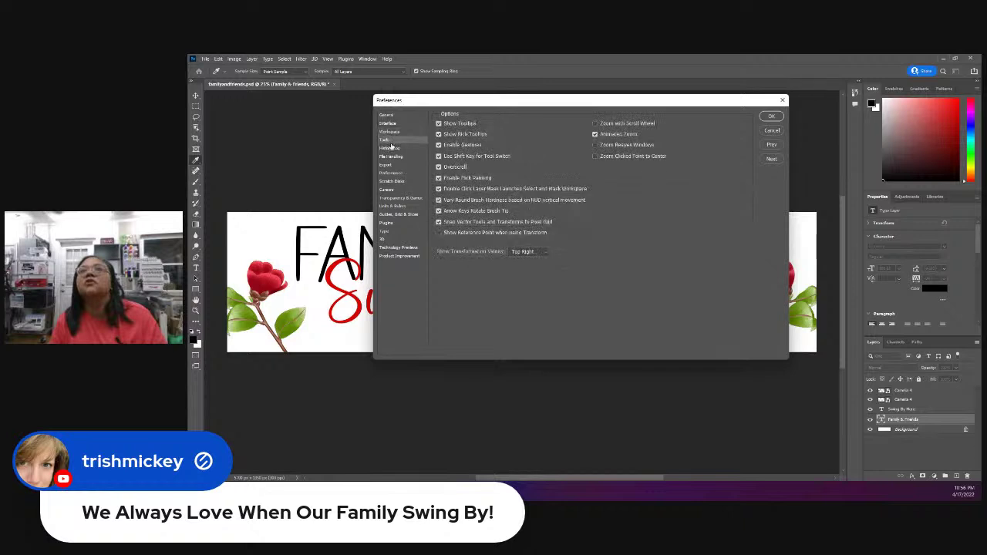
click(390, 148)
click(390, 156)
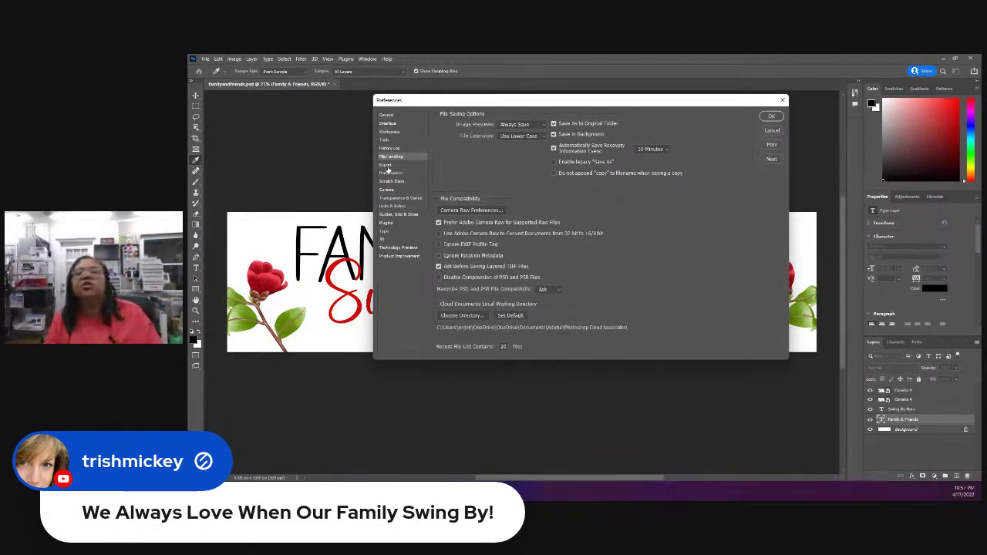
click(772, 130)
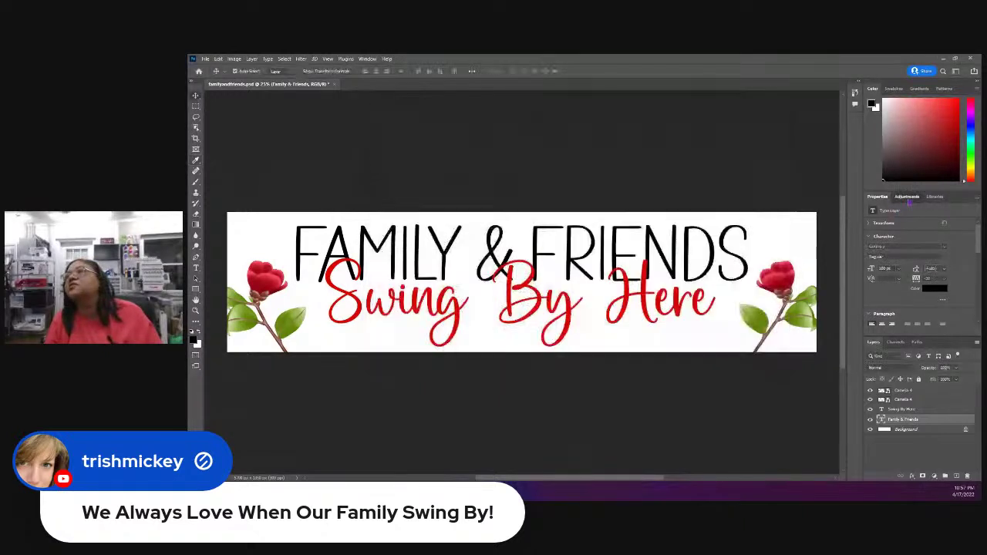
Step: Check the Adjustments, Libraries and Properties options for the "Family & Friends" text layer
click(908, 196)
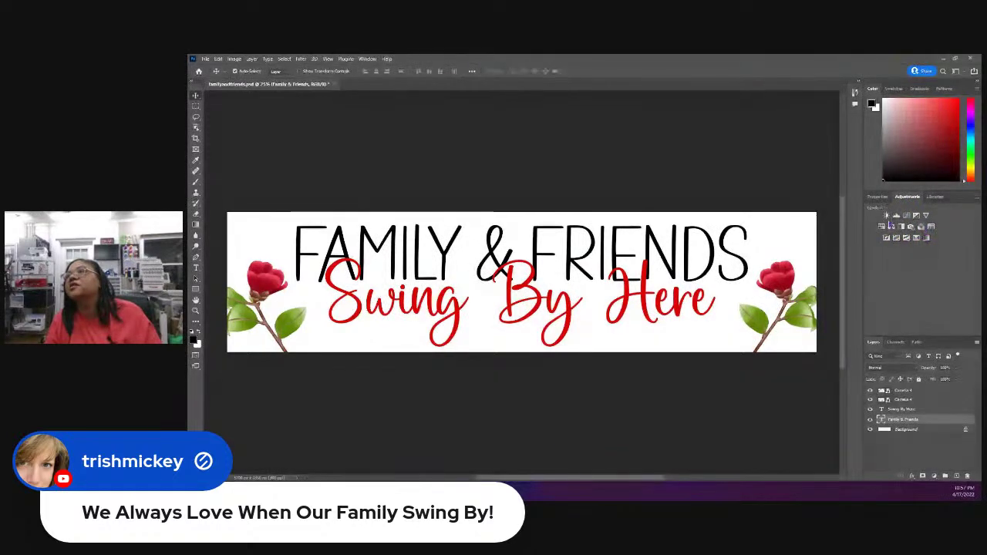
click(934, 197)
click(877, 196)
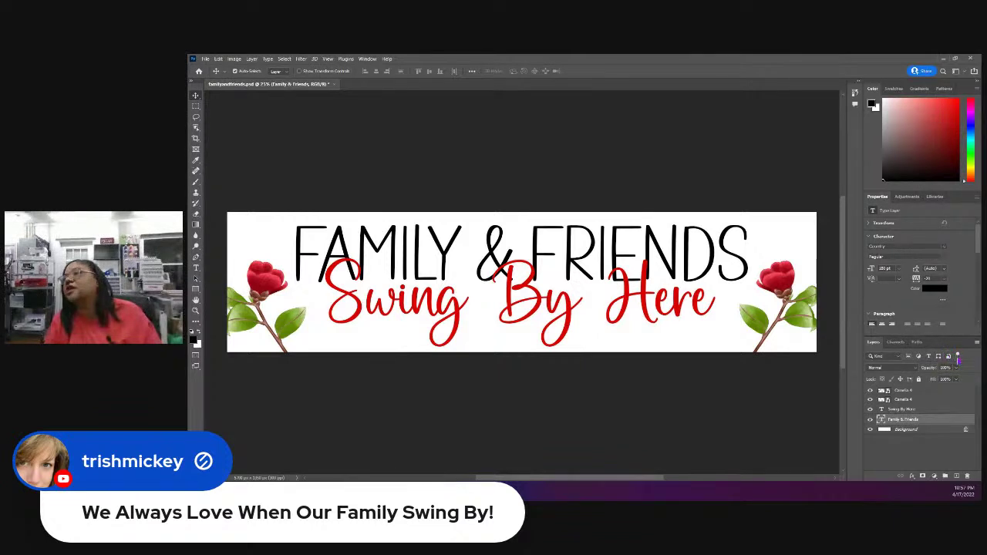
click(958, 356)
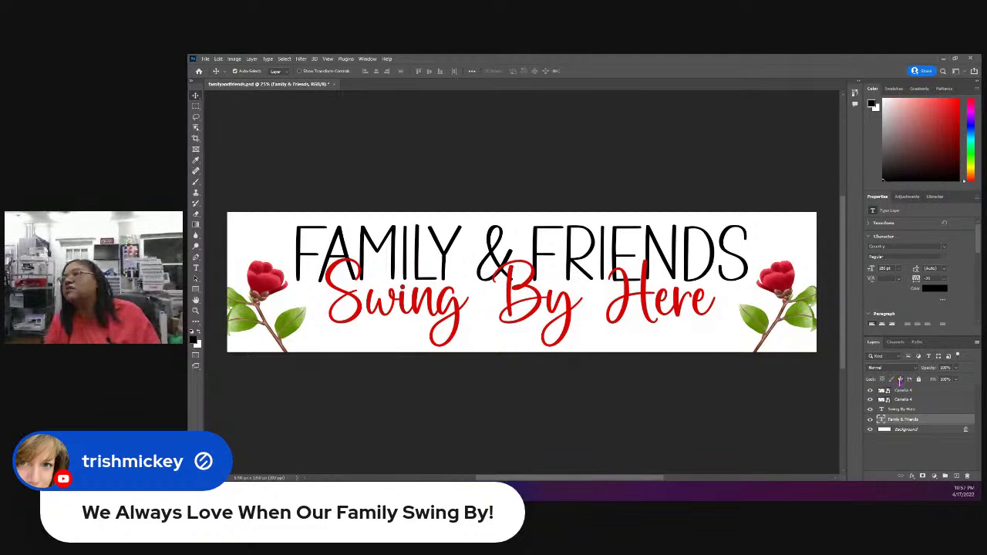
Step: Select the Background layer and examine the commands available for it, without applying any
click(884, 438)
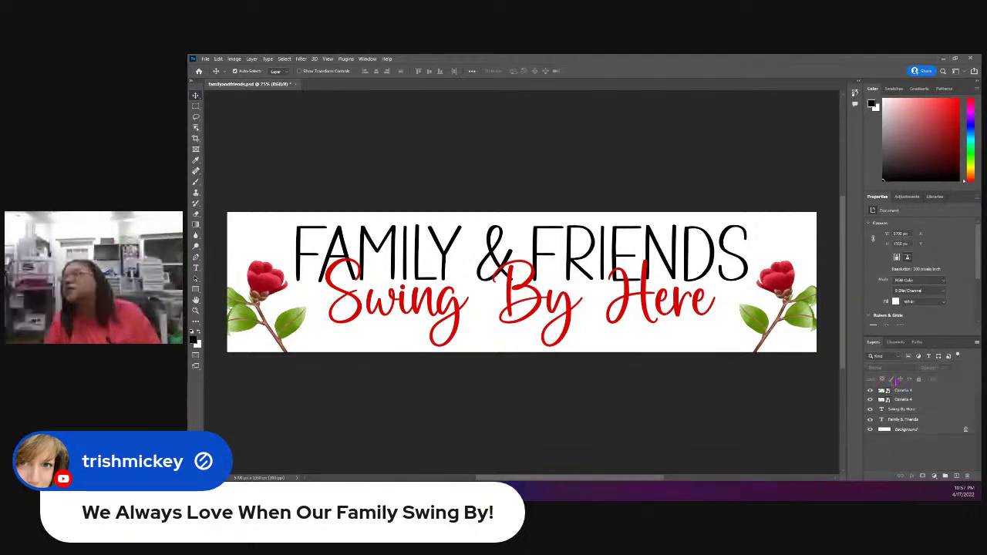
click(917, 432)
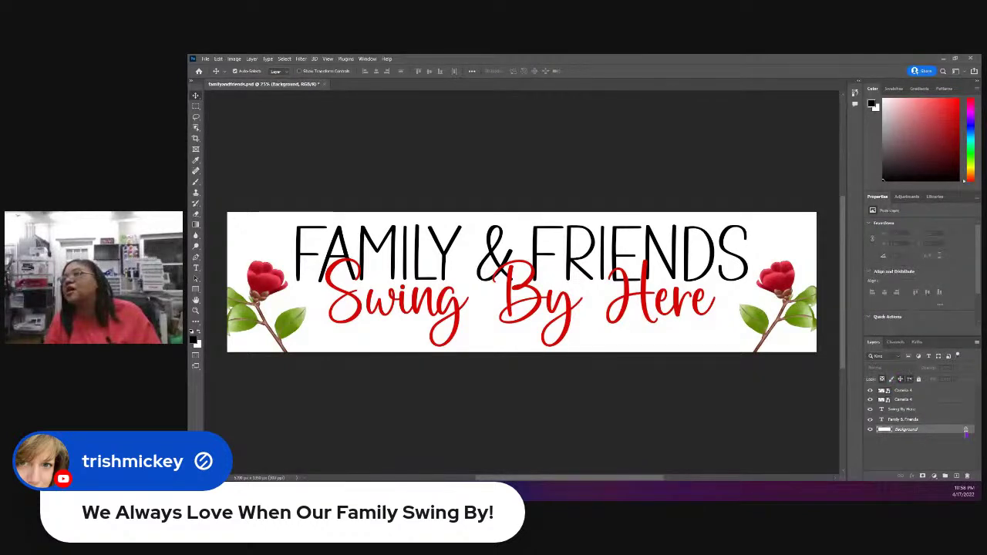
right_click(965, 433)
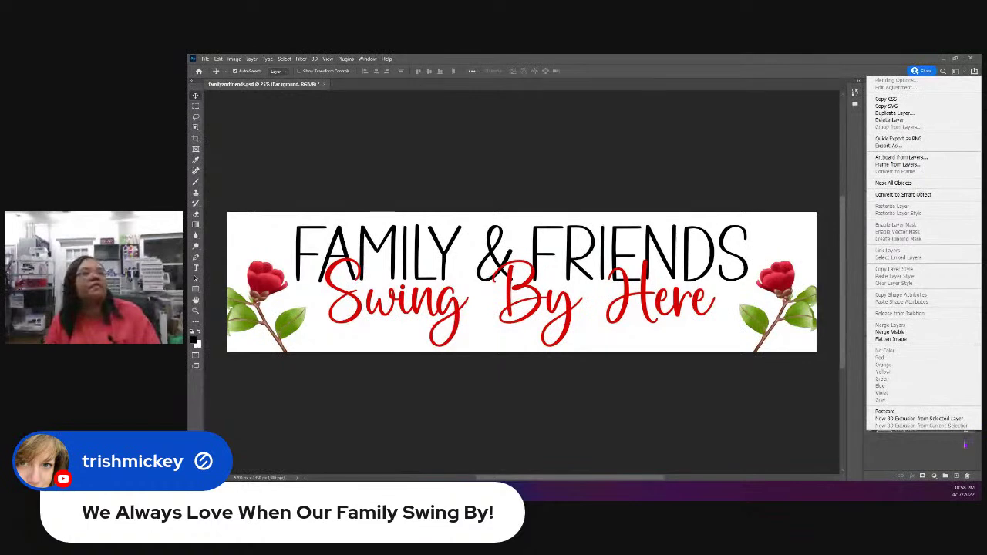
click(967, 434)
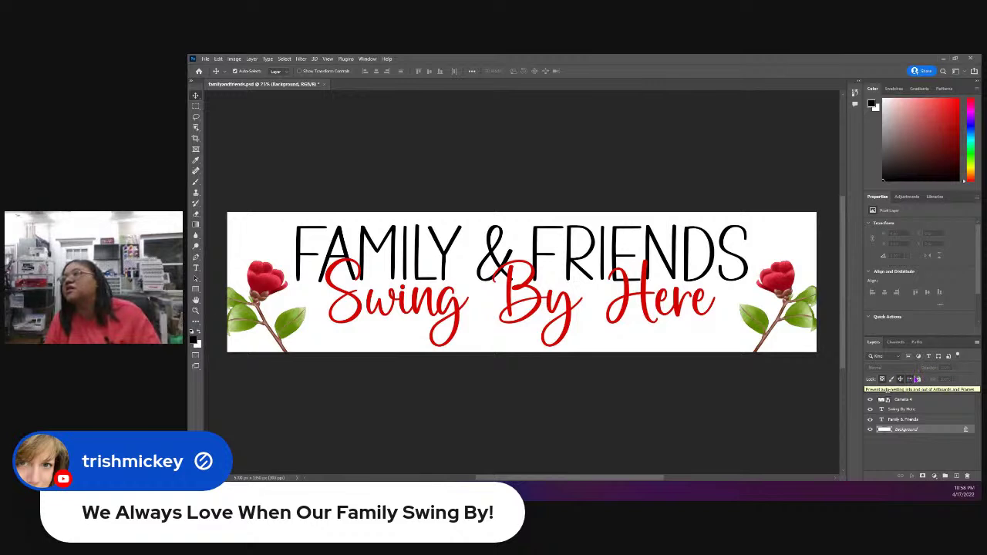
key(ctrl+j)
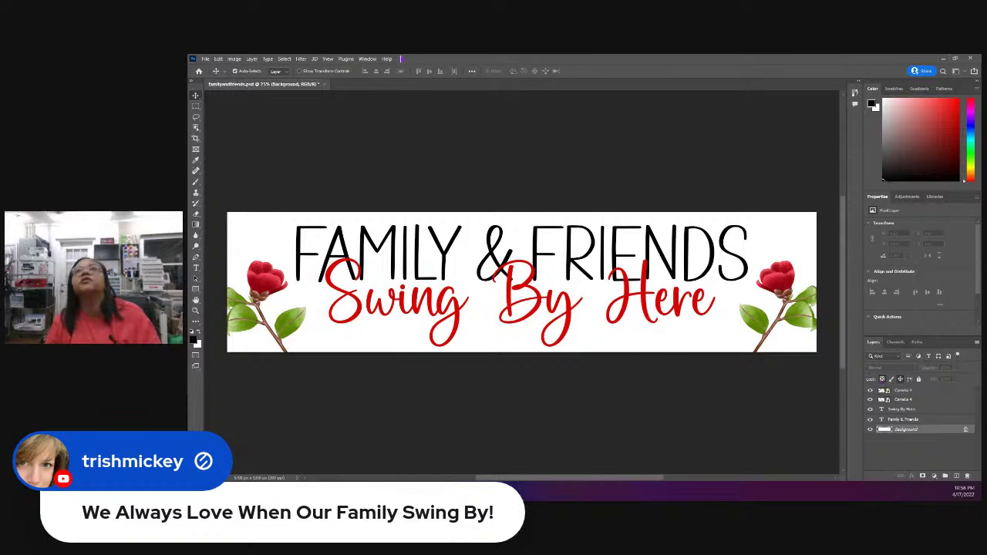
Step: Search the built-in help for "margins" and show all results
click(387, 58)
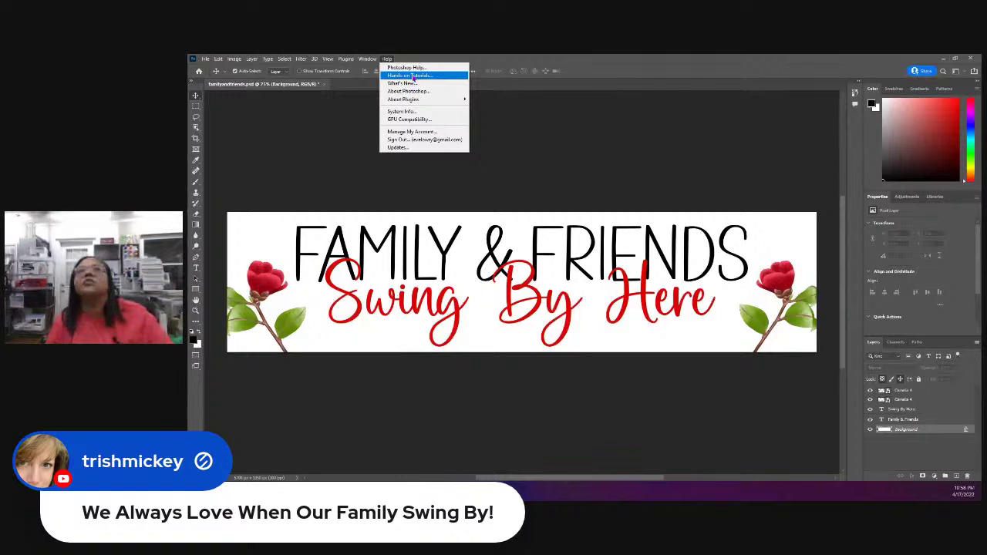
click(412, 68)
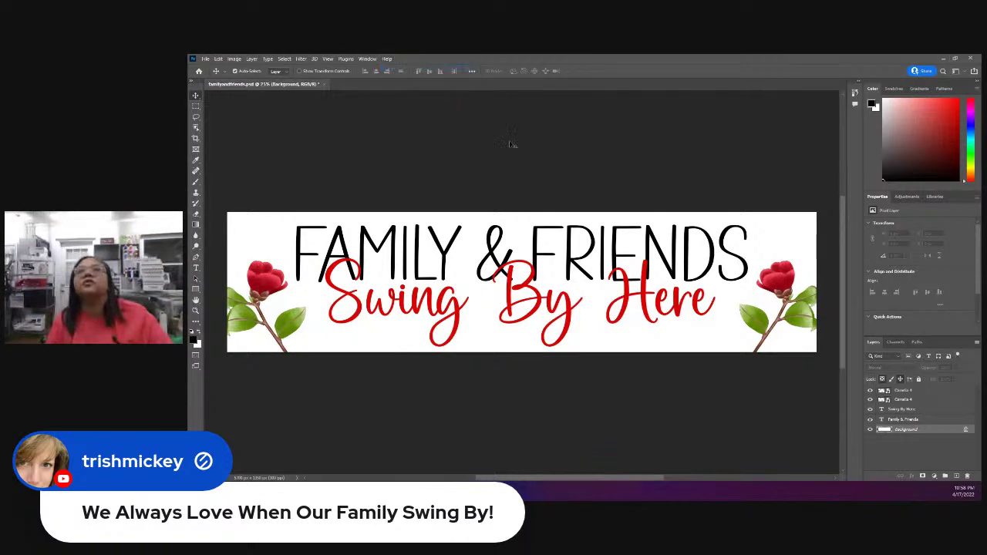
text(magi)
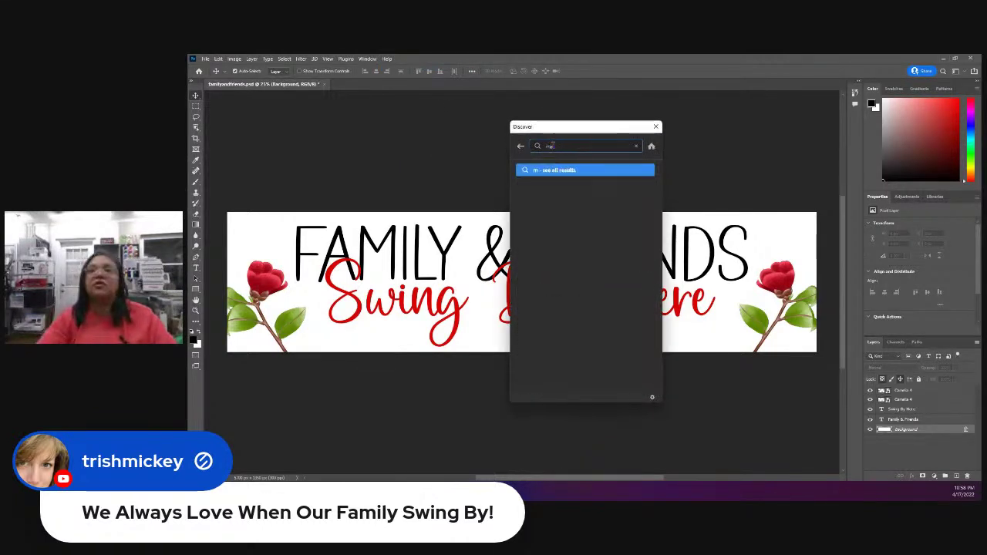
text(ins)
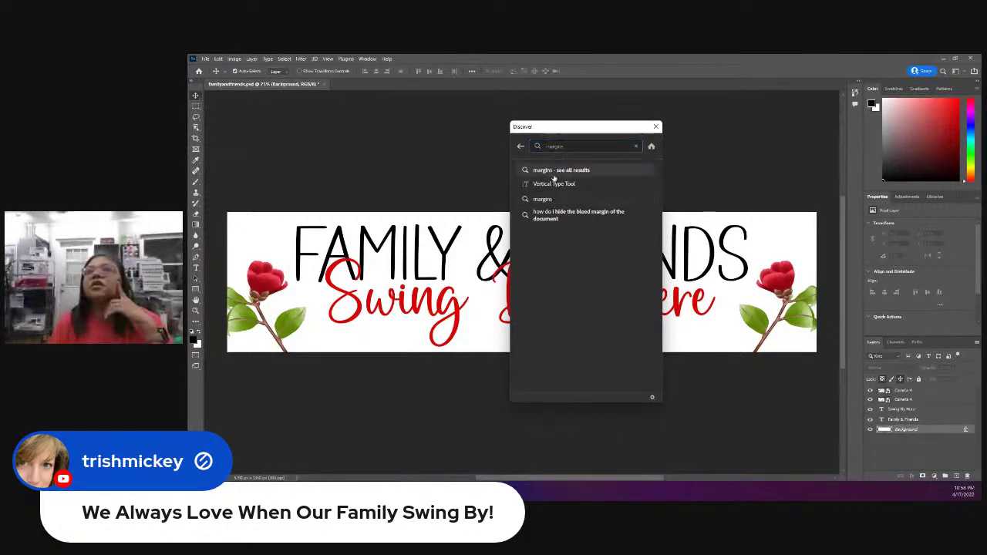
click(554, 172)
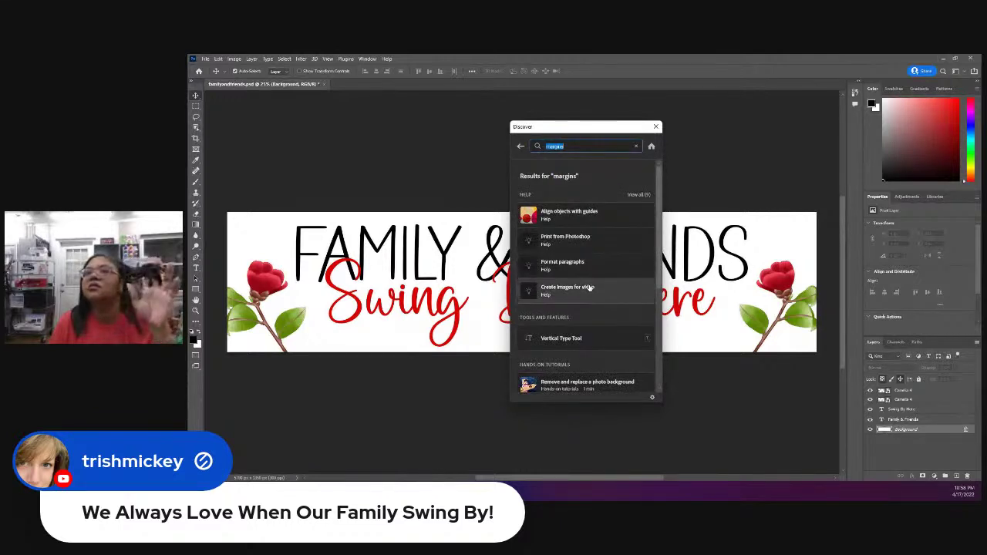
Step: Choose the Vertical Type Tool from the margins results and look through the remaining entries
click(583, 340)
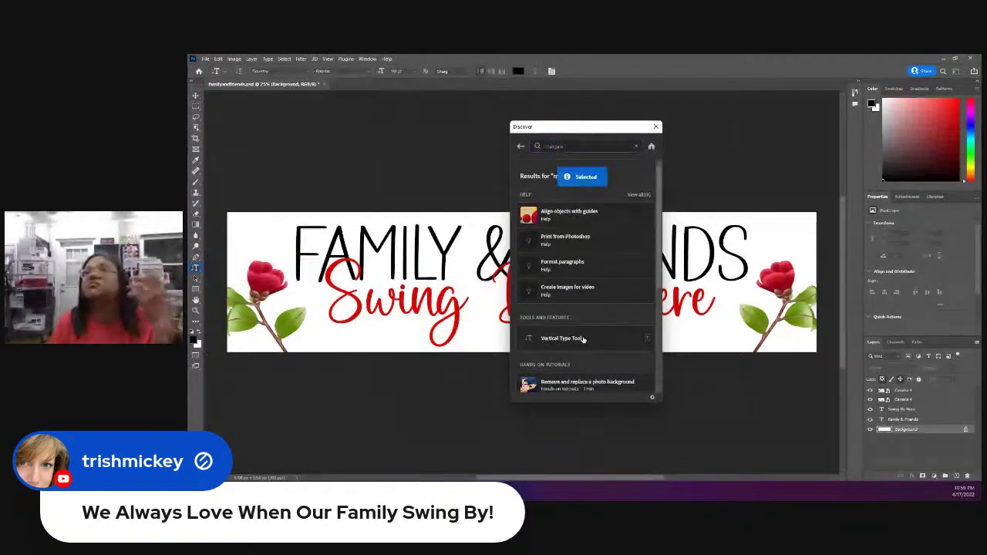
scroll(583, 338, down, 1)
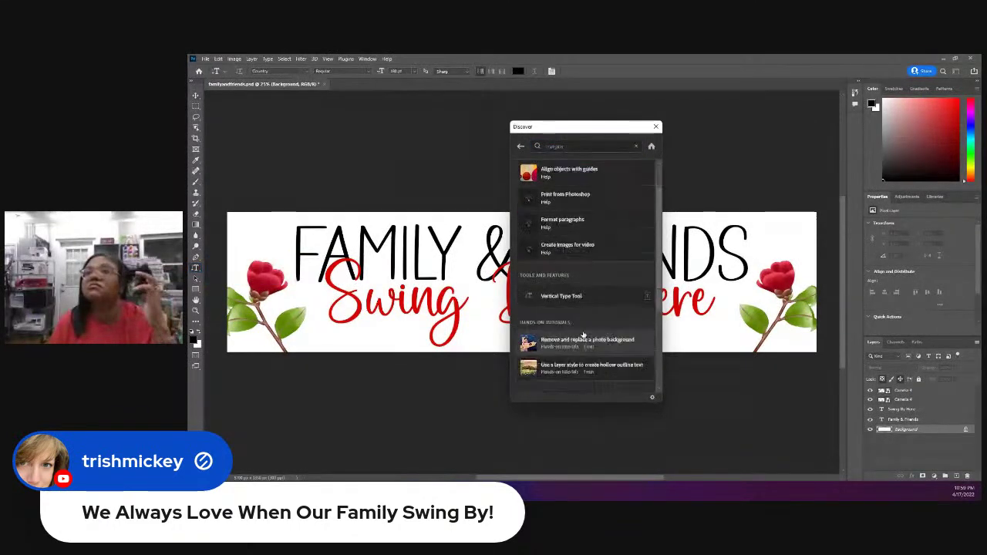
scroll(587, 337, down, 5)
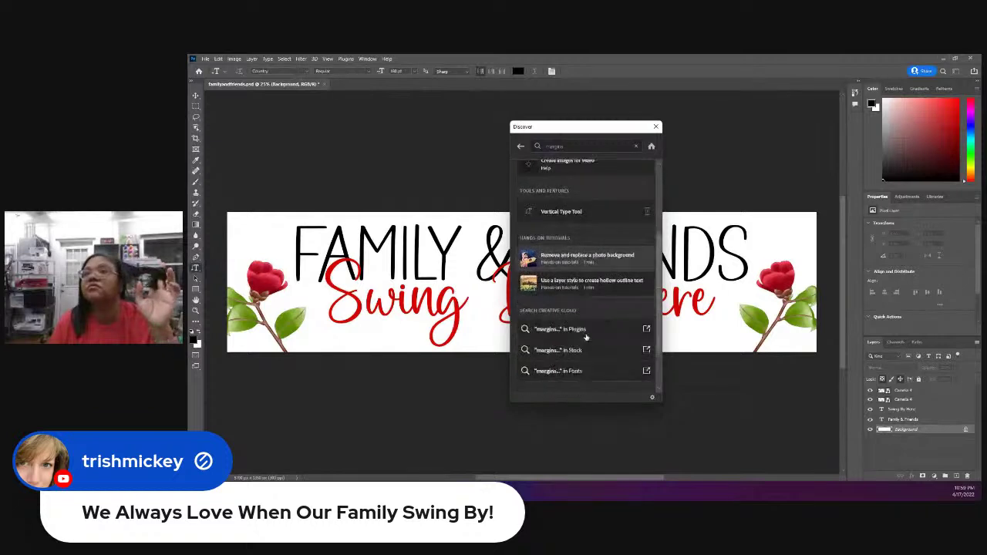
scroll(586, 337, up, 5)
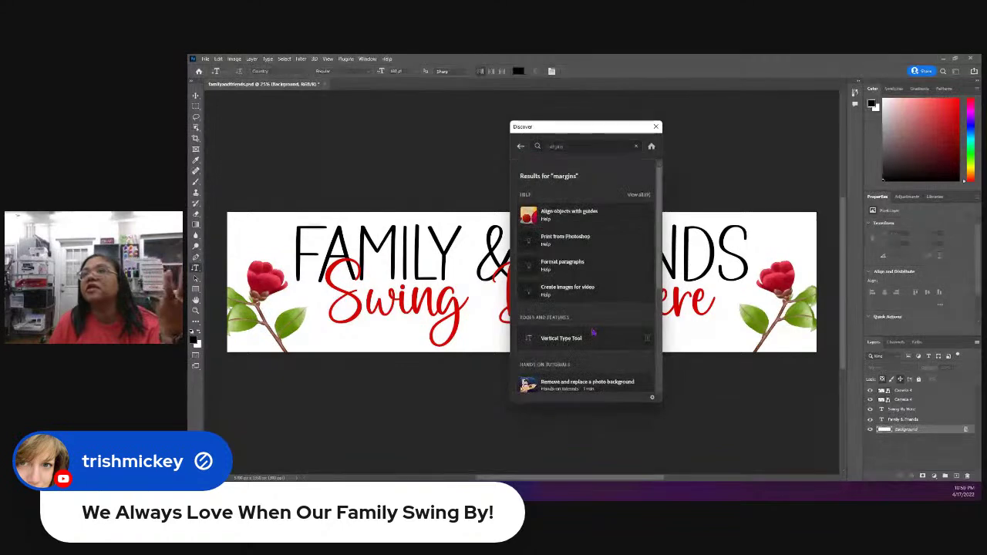
Step: Read the "Align objects with guides" help article and close the help
key(ctrl+f)
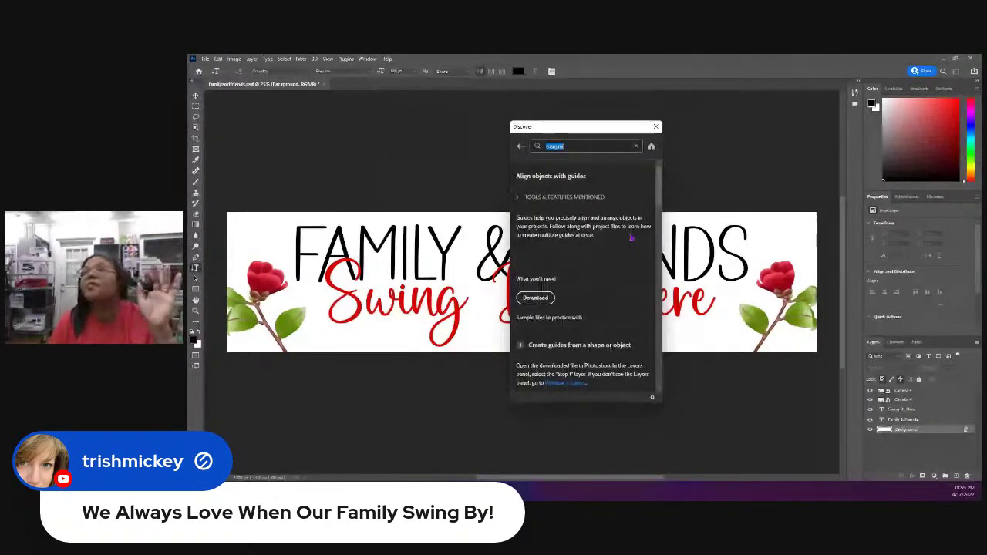
scroll(631, 238, down, 1)
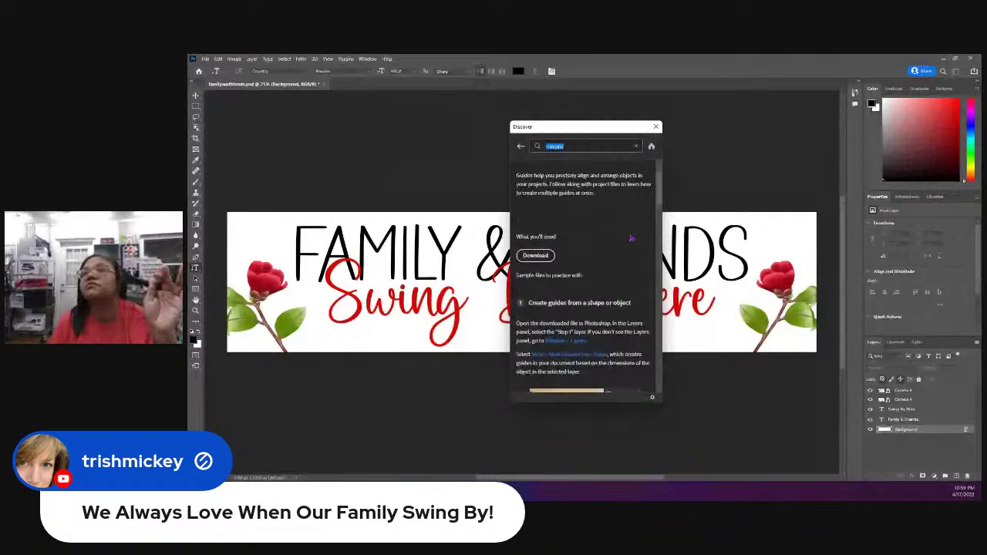
scroll(631, 239, down, 2)
scroll(632, 239, up, 2)
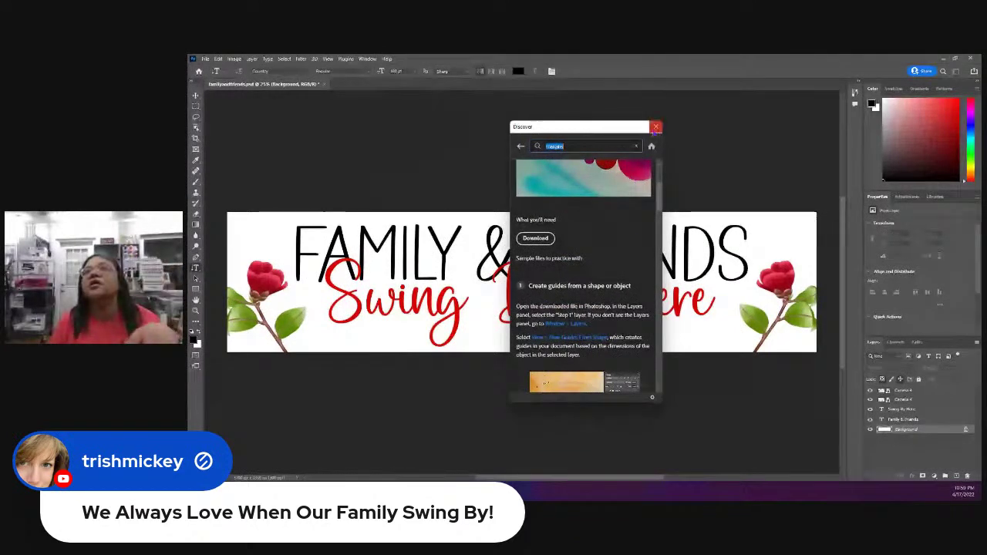
click(655, 126)
double_click(584, 246)
key(ctrl+a)
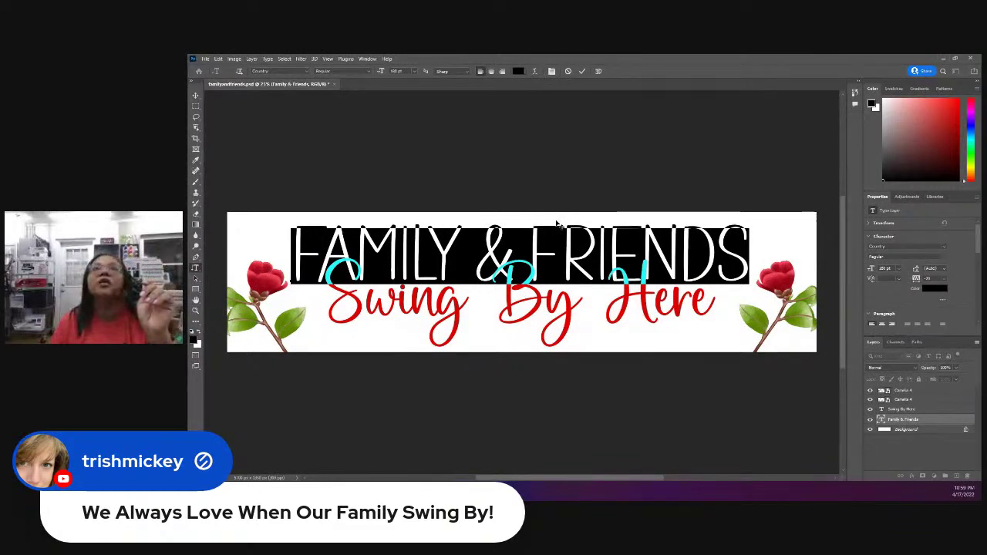
click(219, 59)
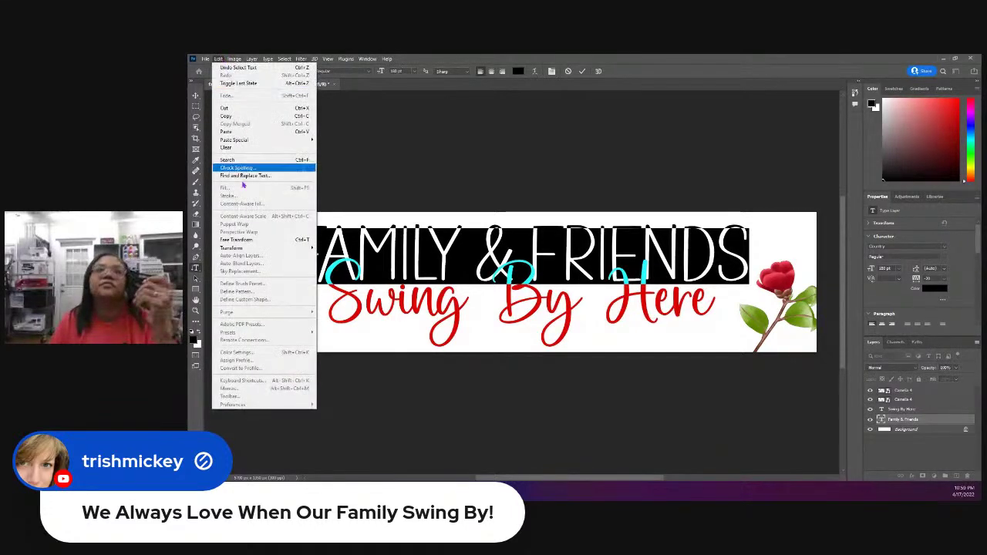
mouse_move(244, 247)
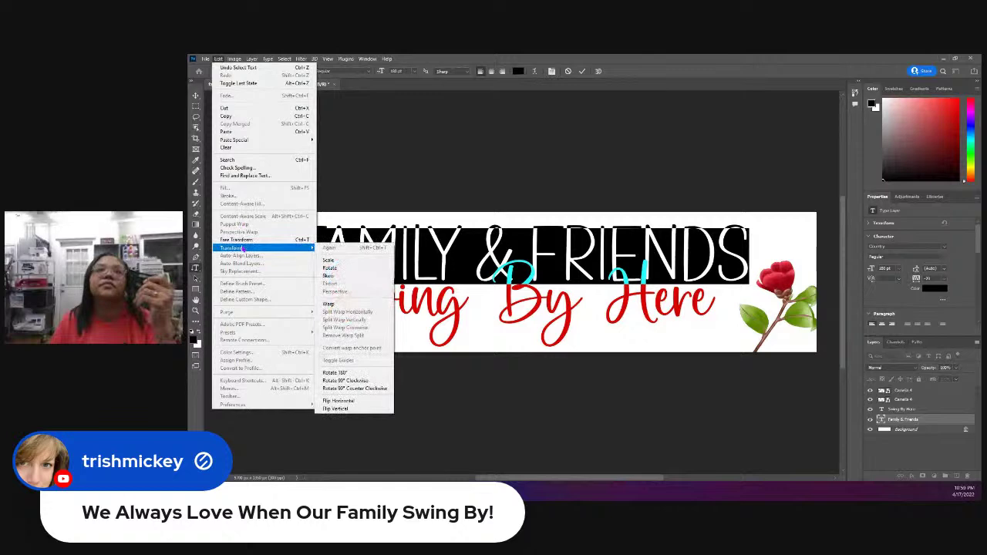
click(328, 260)
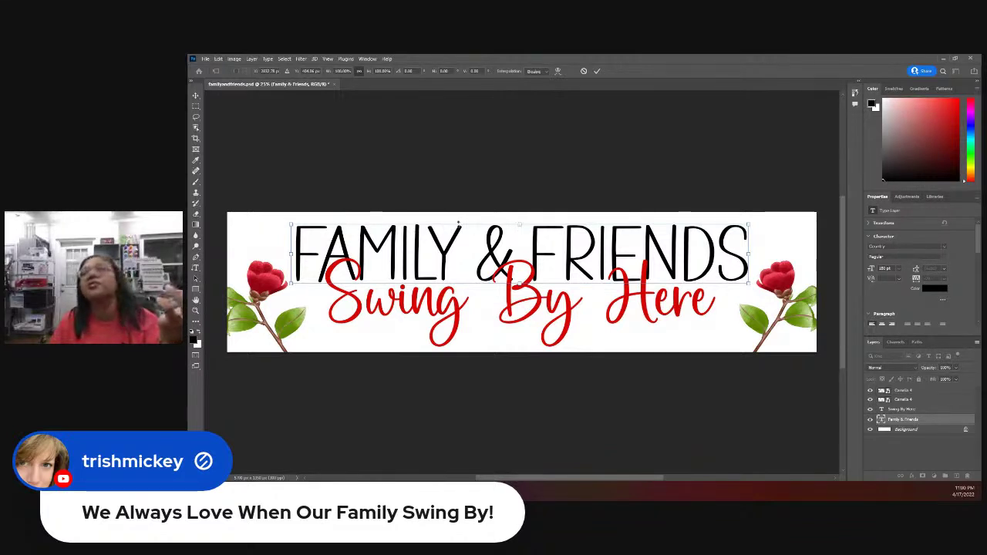
click(919, 421)
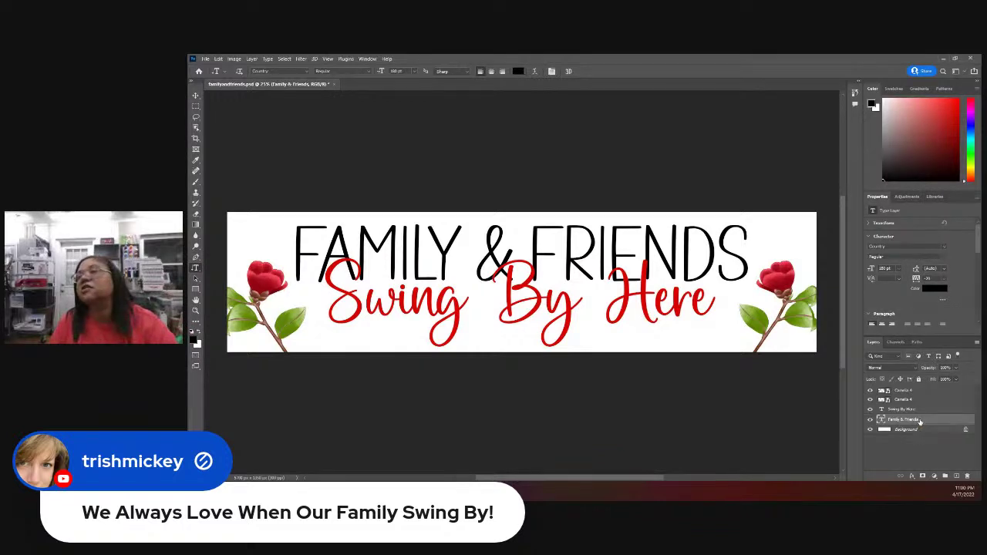
Step: Try a font size of 170 pt on the "FAMILY & FRIENDS" text, undo it and commit the text
right_click(920, 421)
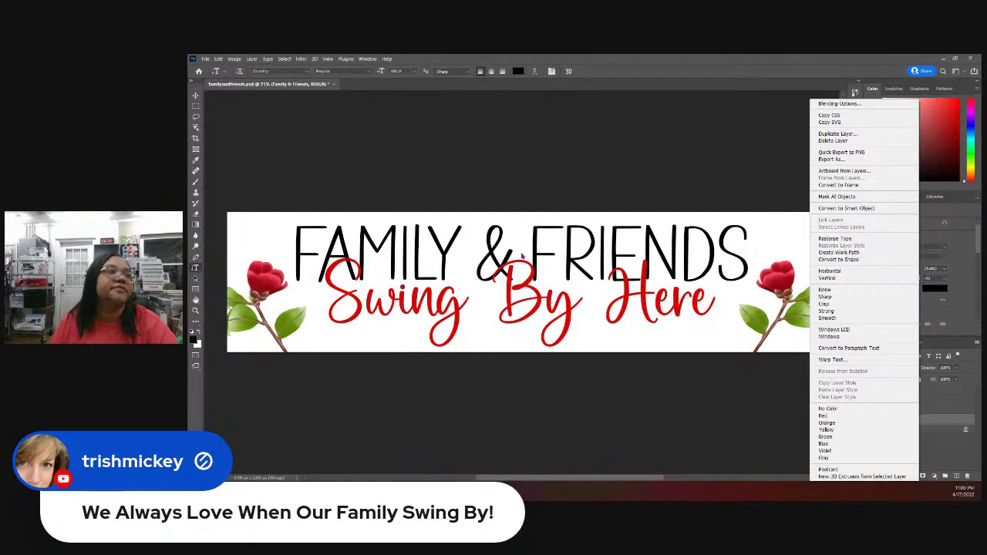
click(887, 257)
triple_click(519, 250)
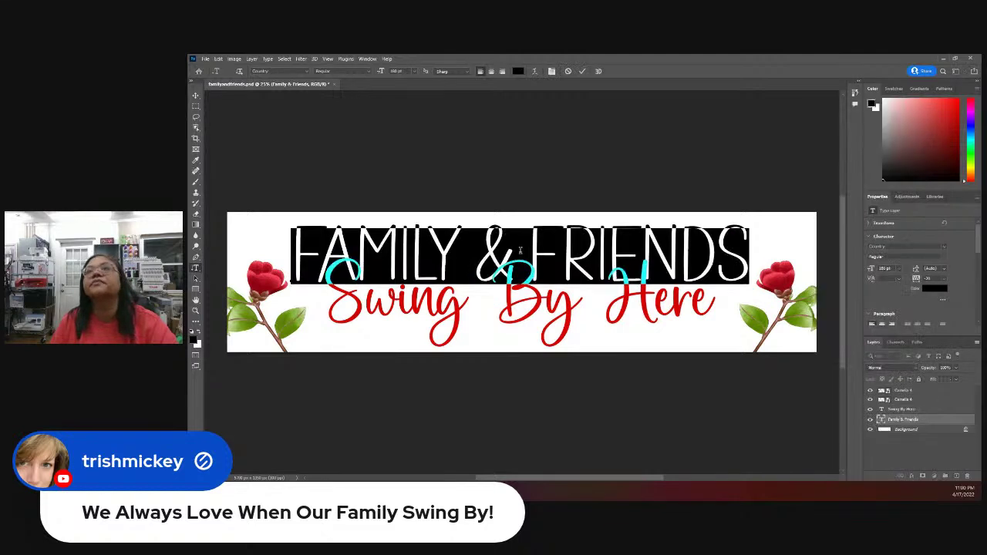
click(417, 72)
click(416, 72)
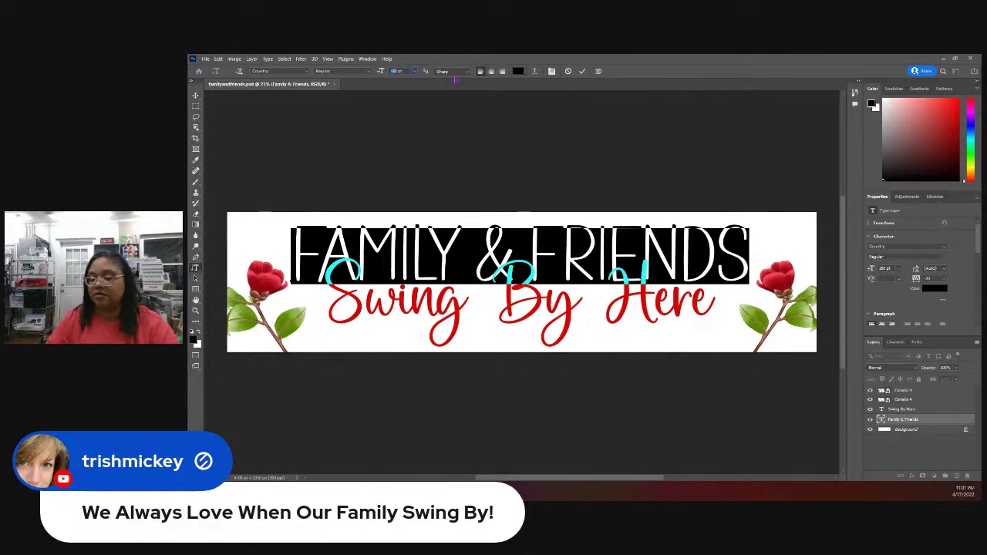
text(170)
key(Return)
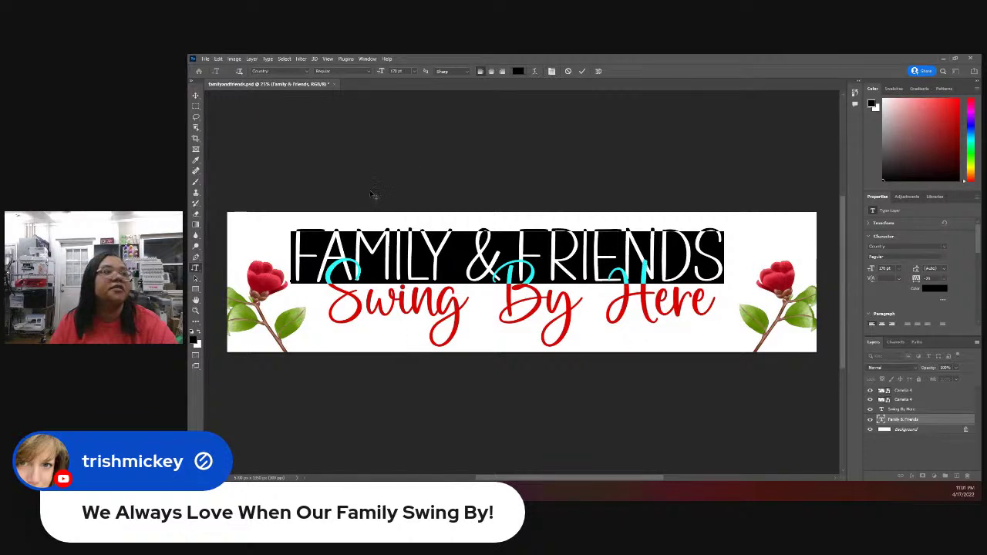
click(219, 59)
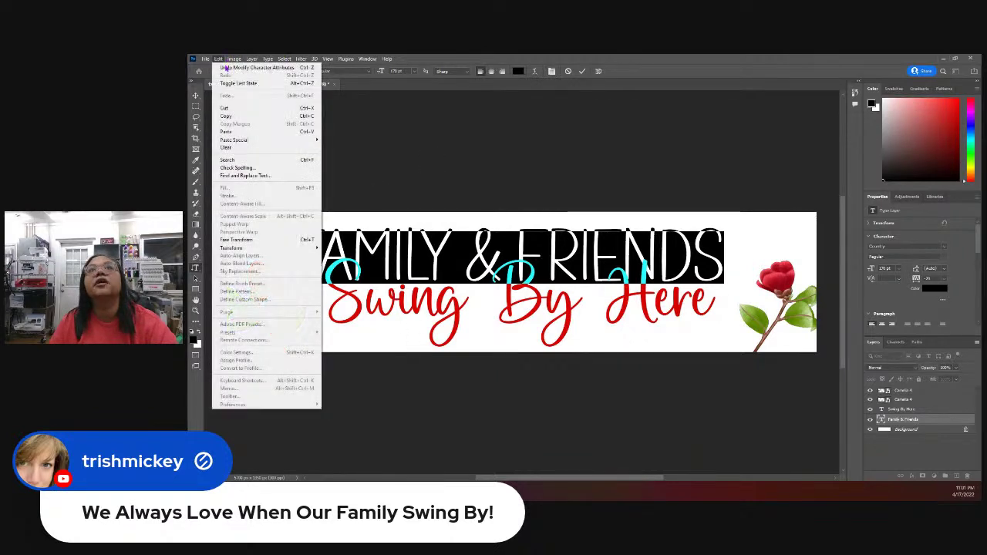
click(225, 68)
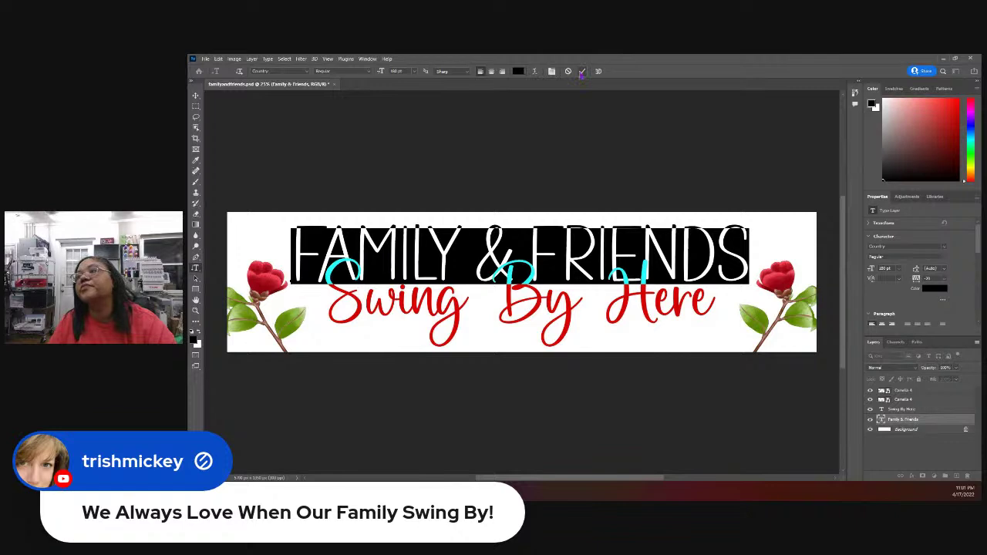
click(581, 71)
Step: Move the Family & Friends text layer to the top of the layer stack
right_click(936, 419)
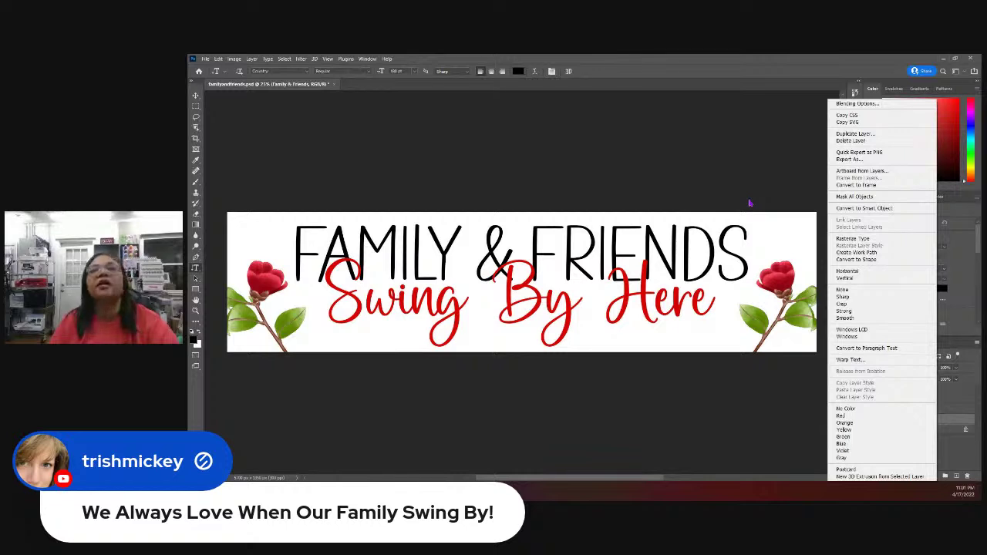
click(532, 247)
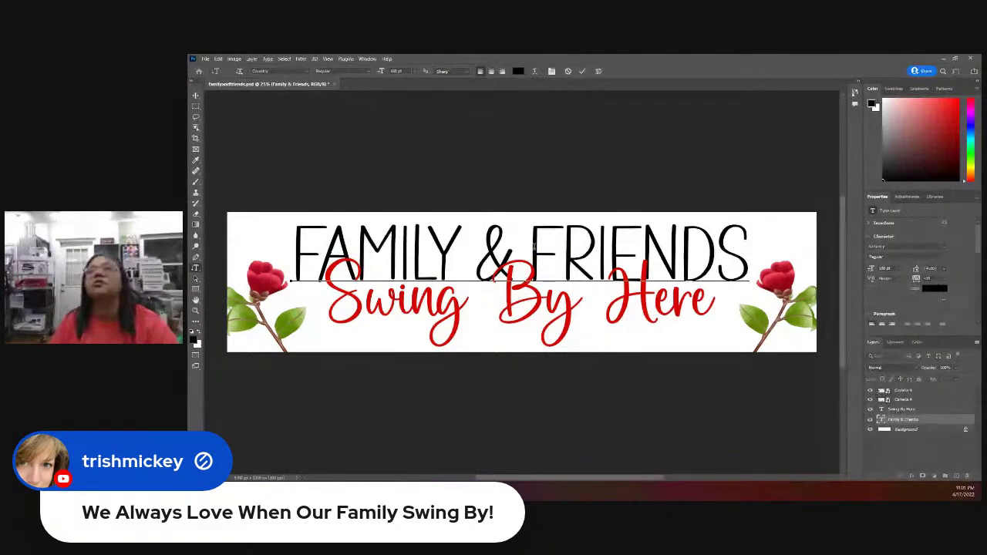
key(ctrl+a)
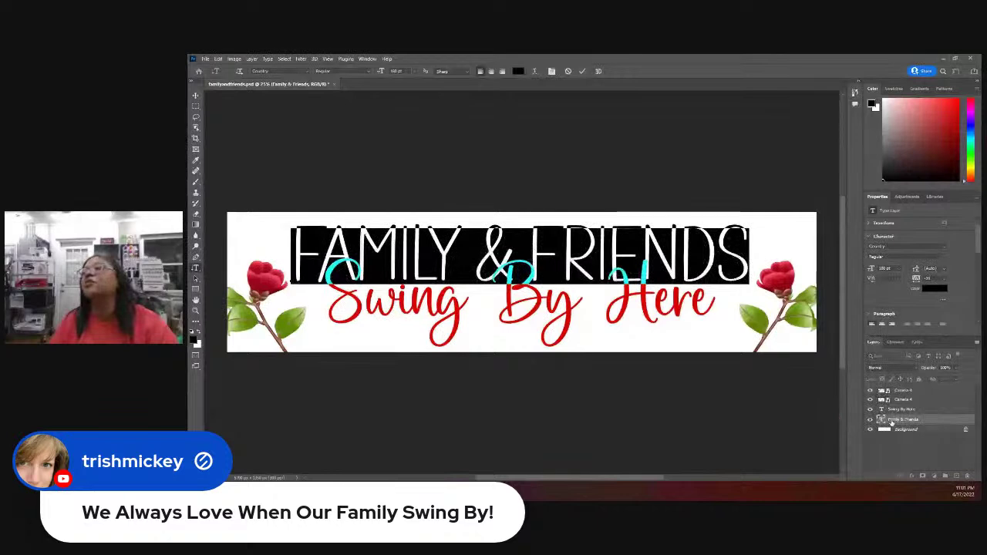
key(ctrl+Return)
drag(891, 390, 894, 388)
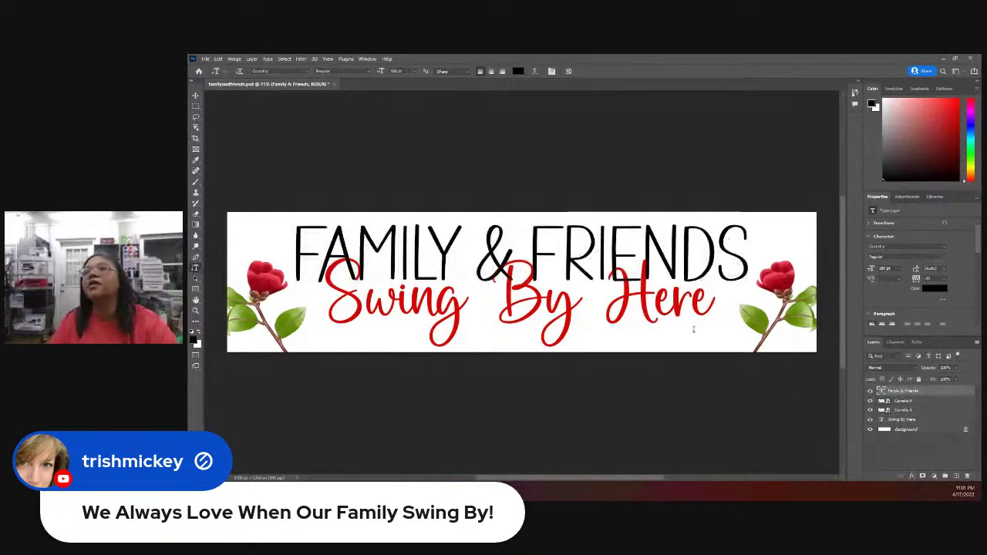
Step: Return the Family & Friends layer to its place between the Swing By Here and Background layers
double_click(627, 248)
key(ctrl+a)
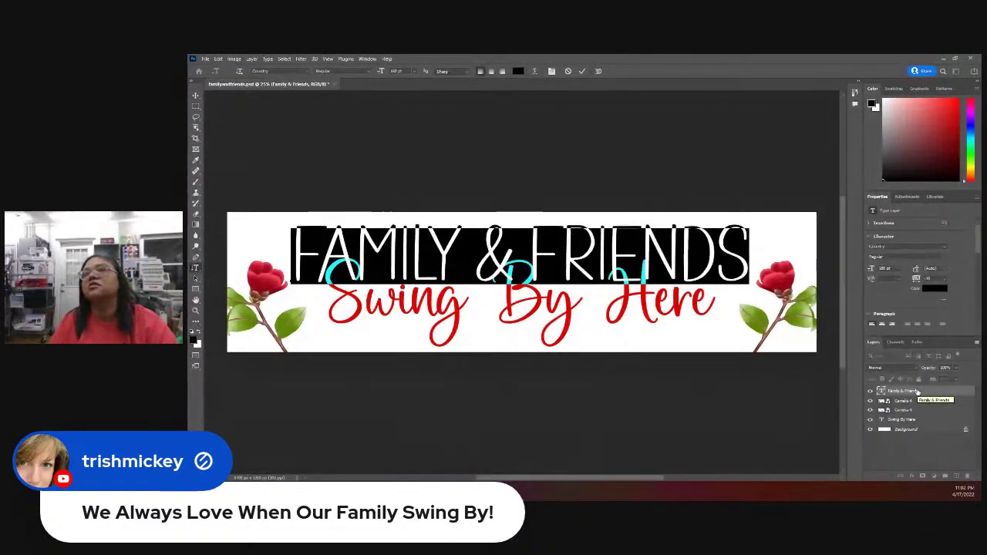
drag(906, 392, 906, 425)
double_click(880, 419)
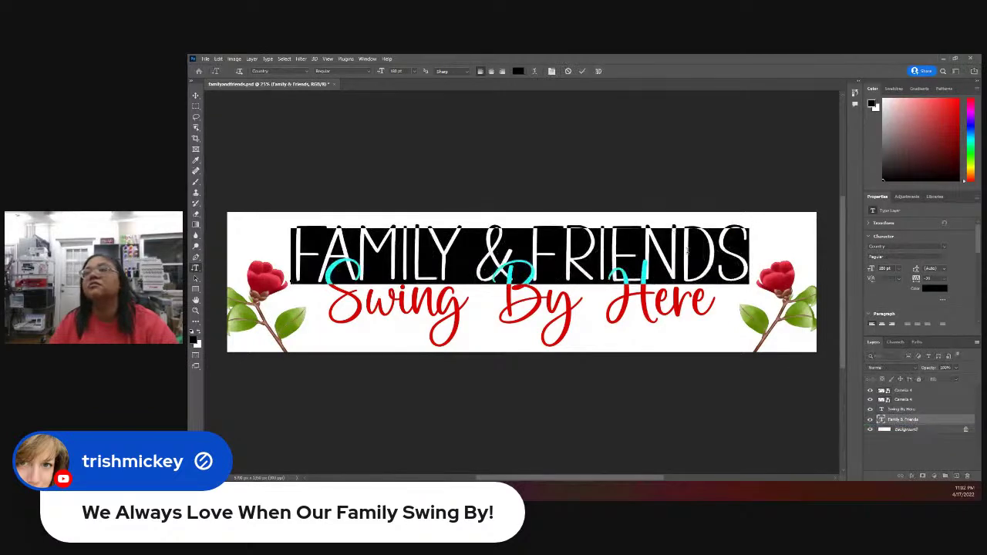
Step: Bring the Family & Friends layer above both flower layers again and leave text editing
drag(953, 424, 923, 391)
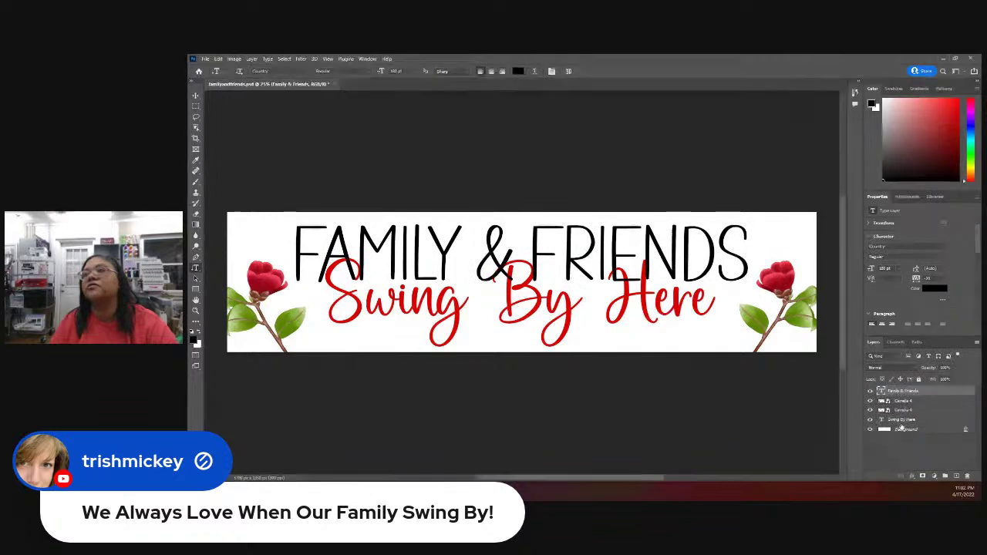
triple_click(522, 250)
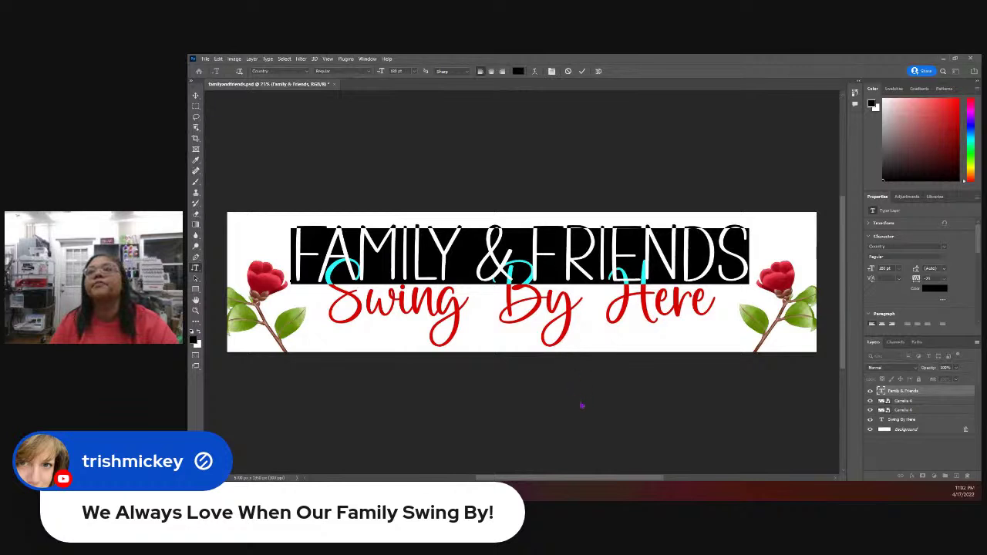
click(582, 71)
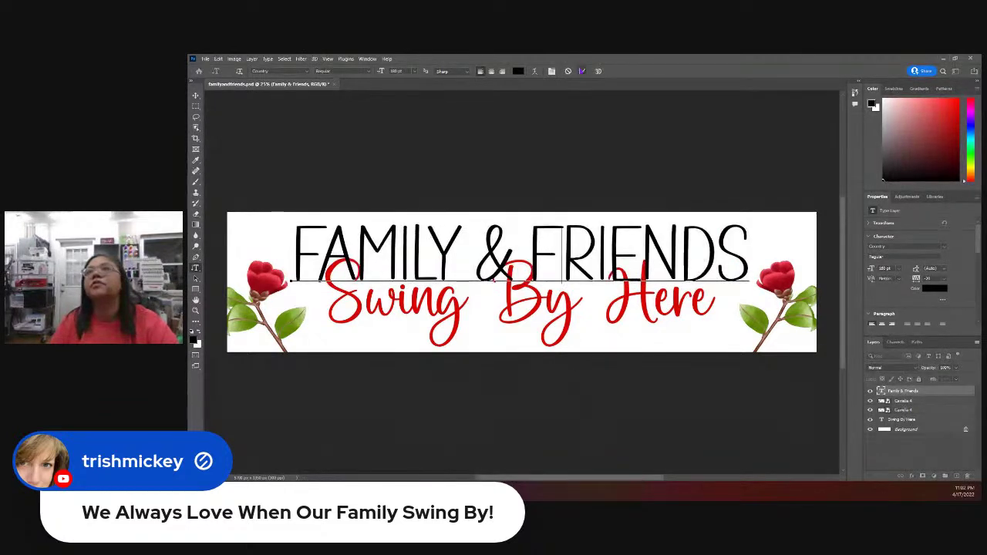
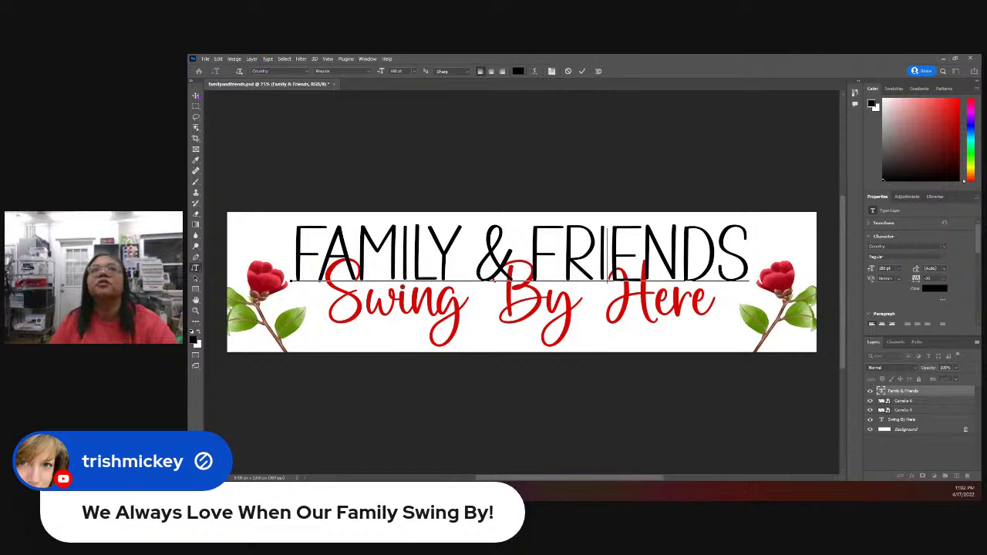
click(195, 96)
mouse_move(496, 252)
mouse_down()
mouse_move(520, 257)
mouse_move(493, 249)
mouse_up()
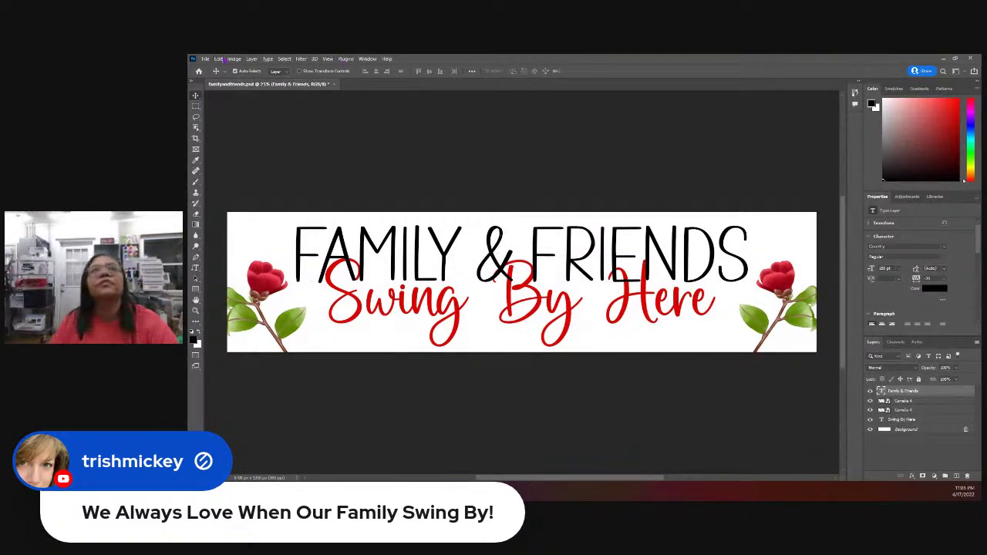
click(207, 59)
mouse_move(218, 59)
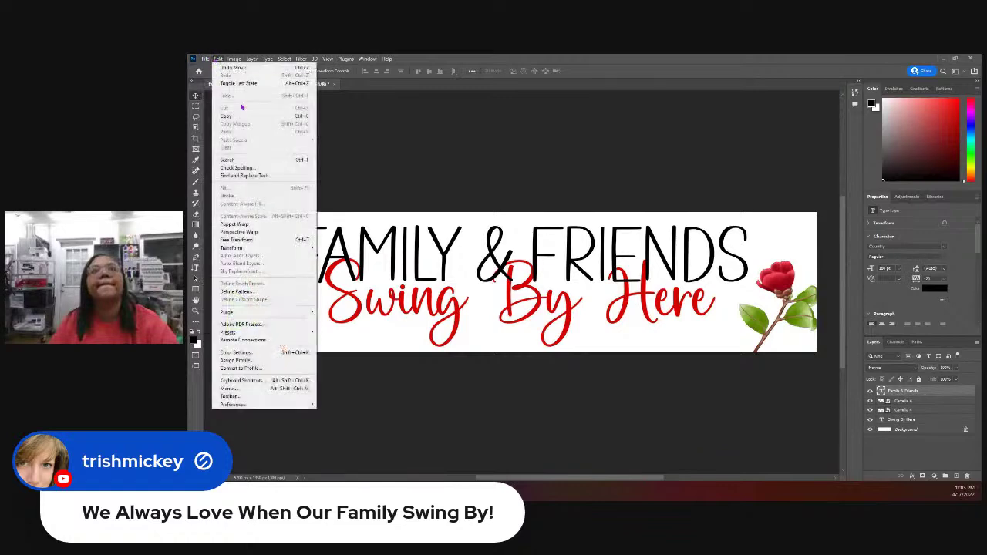
mouse_move(248, 249)
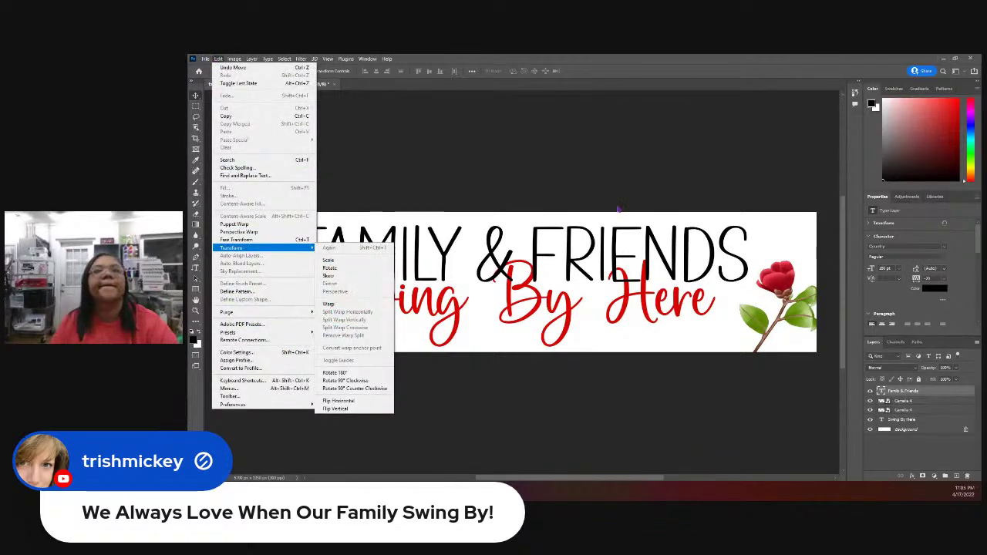
click(343, 262)
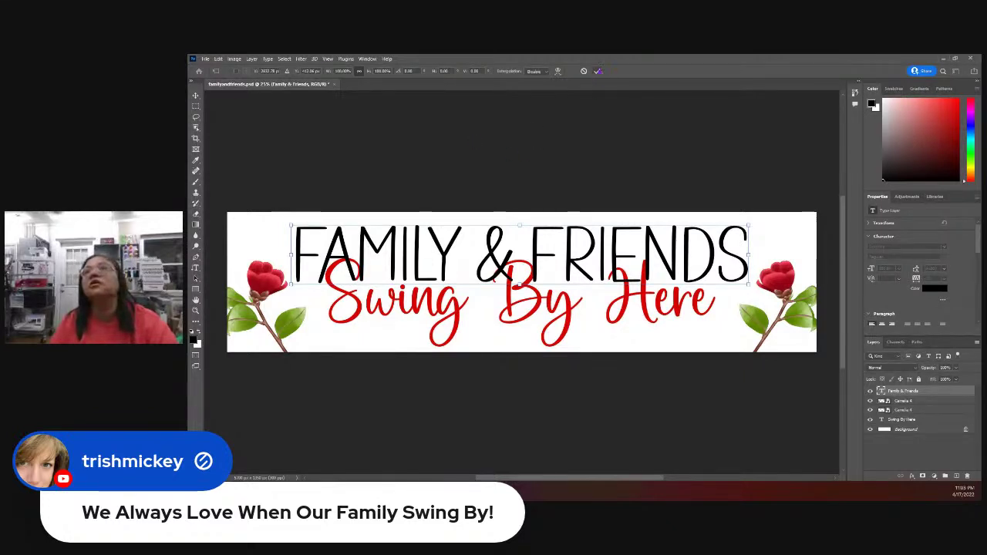
click(598, 70)
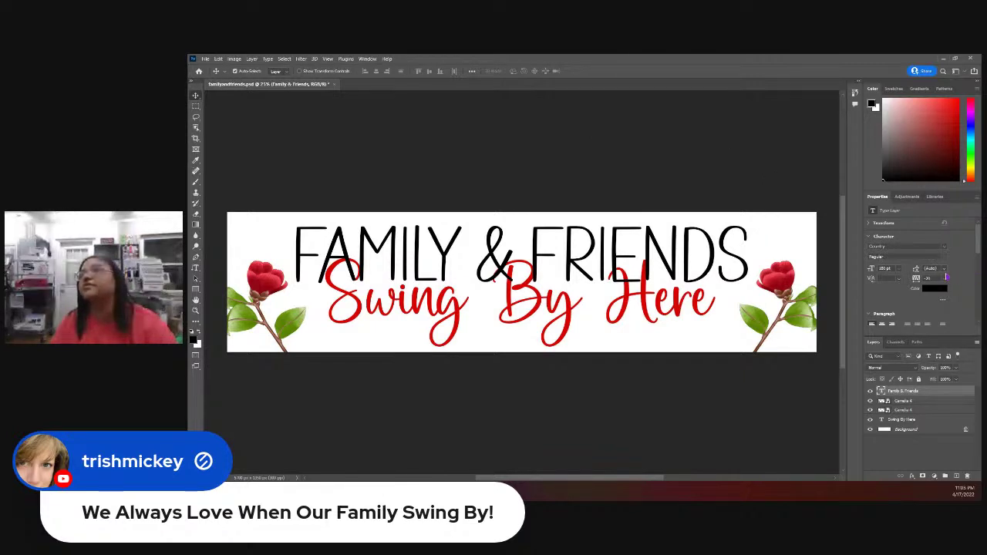
Step: Set the vertical scale of the "FAMILY & FRIENDS" text to 94% and return to the Move tool
click(944, 269)
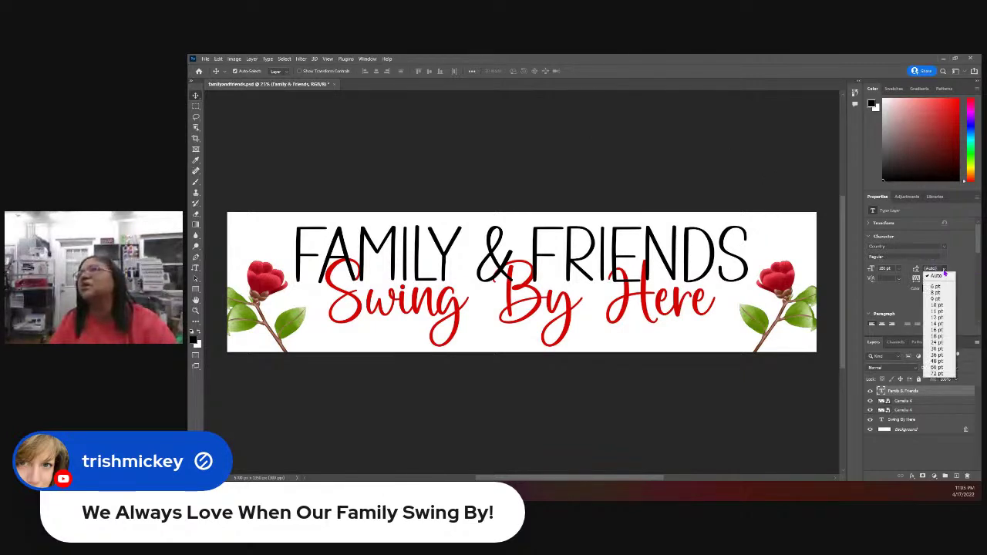
click(944, 271)
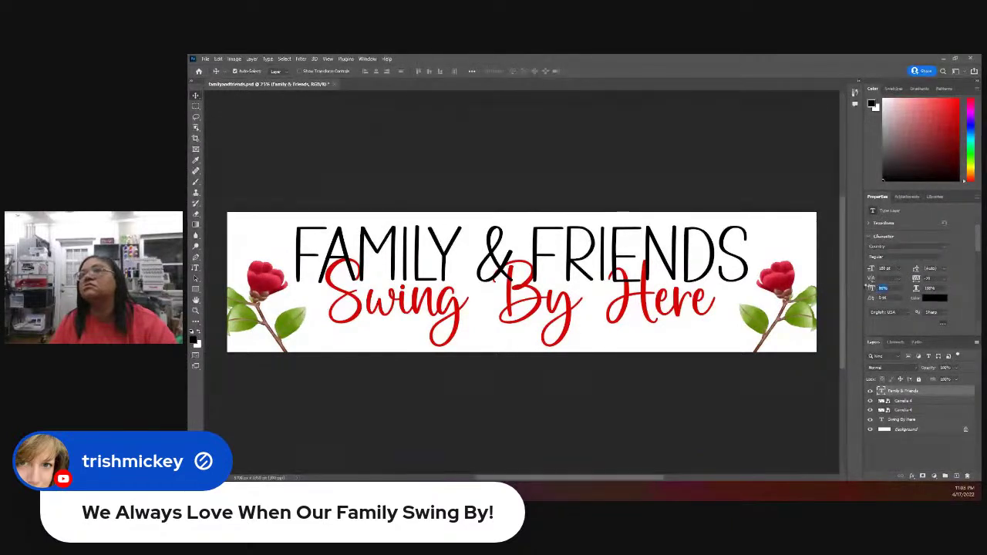
drag(868, 287, 871, 288)
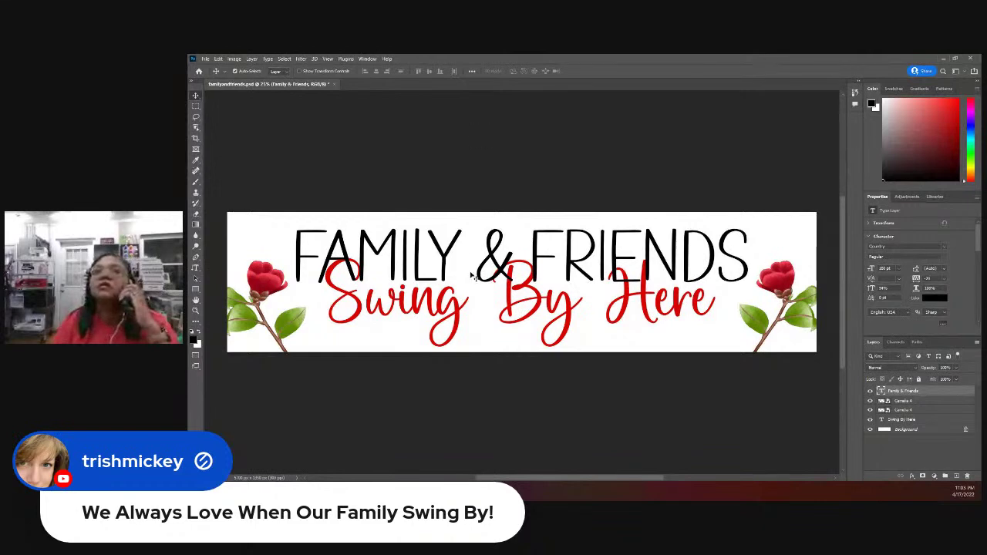
double_click(449, 257)
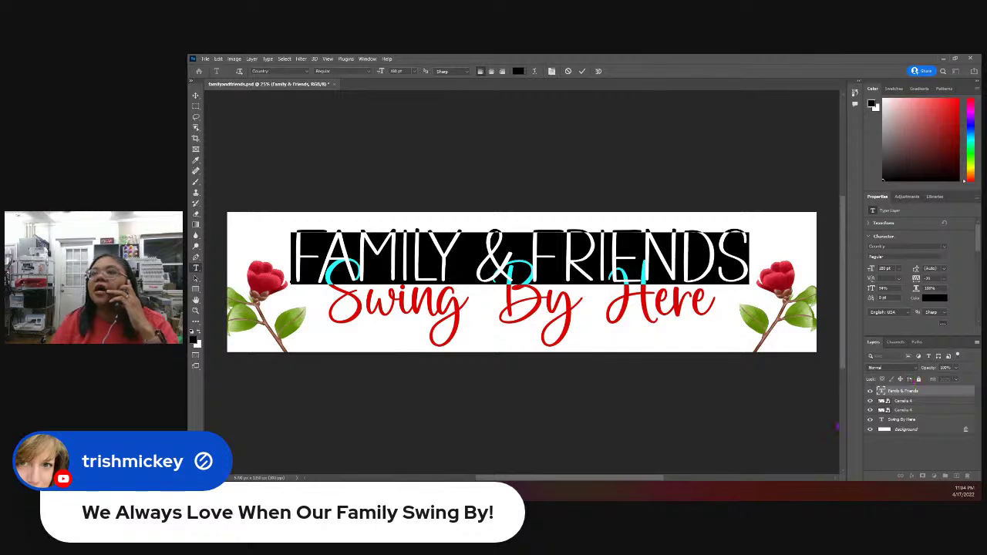
key(ctrl+Return)
key(v)
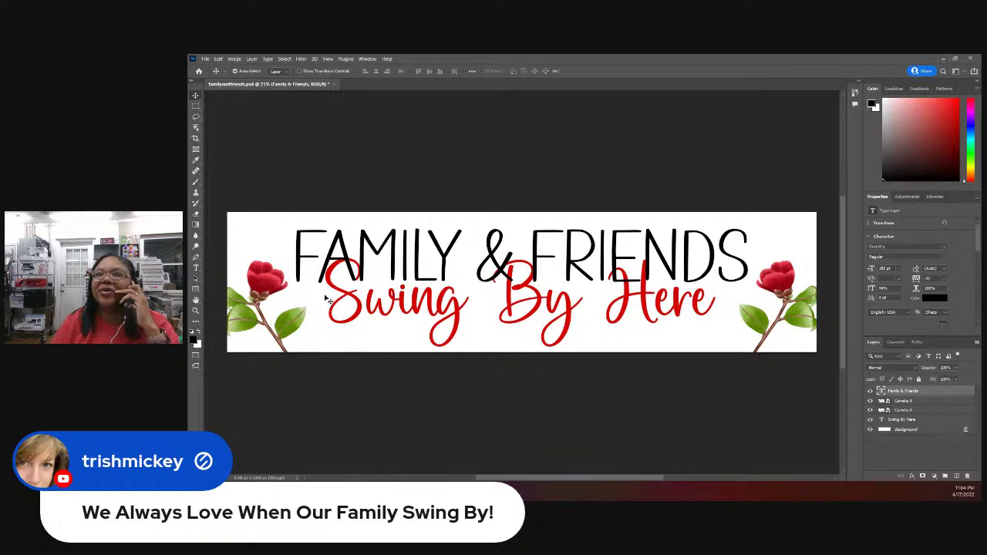
Step: Examine the new document settings for page options and close them without creating a document
click(207, 60)
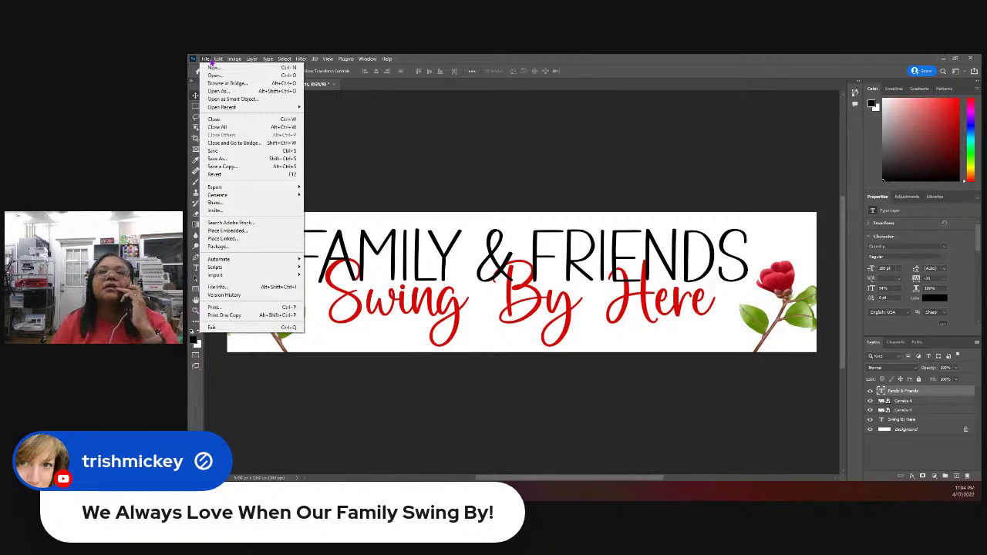
mouse_move(219, 59)
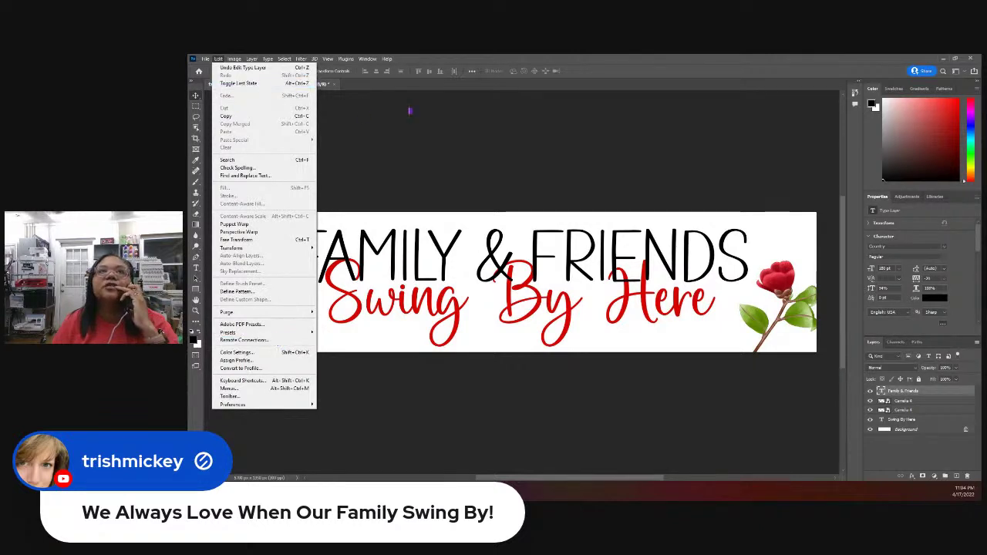
click(417, 114)
click(202, 60)
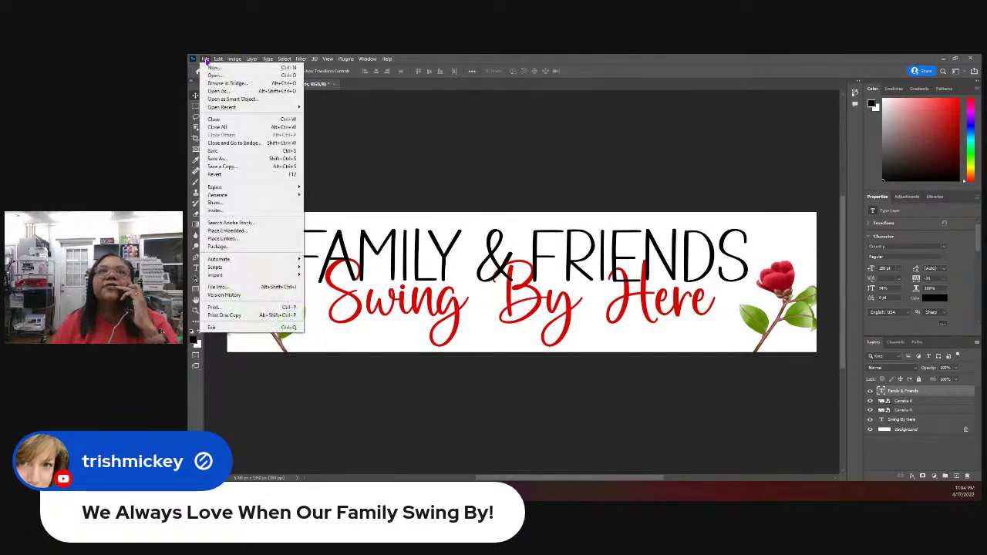
click(212, 67)
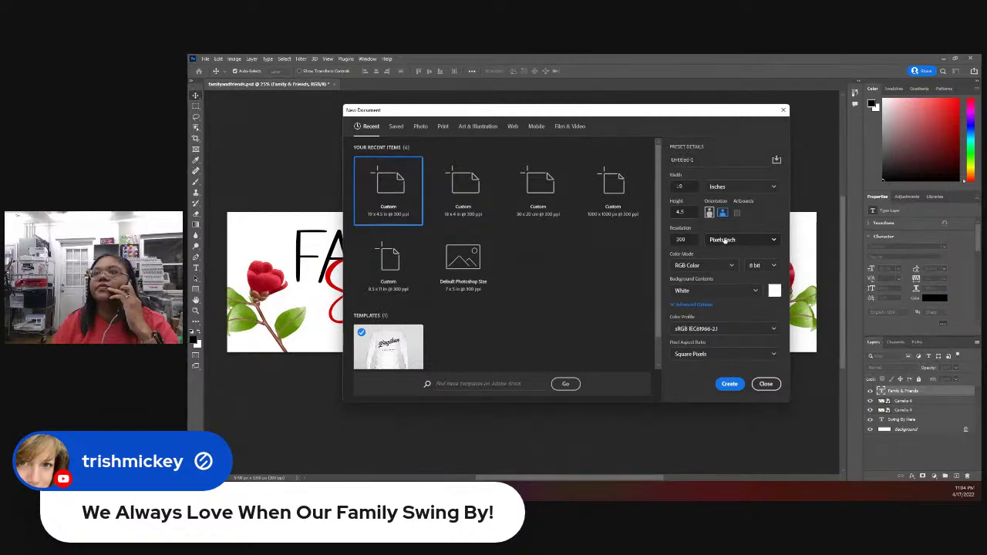
click(766, 384)
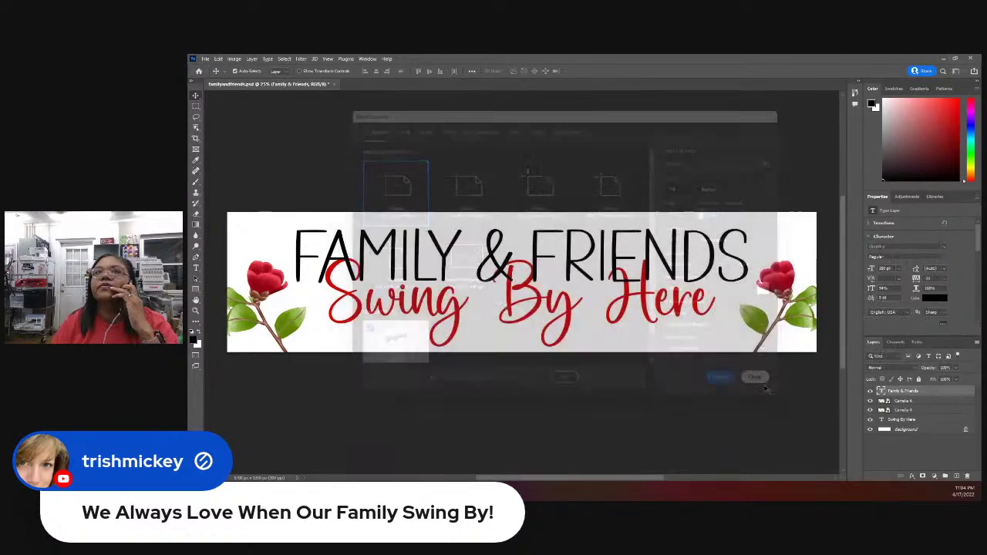
Step: Check how the banner fits the page in landscape layout in the print settings and leave them without printing
click(205, 59)
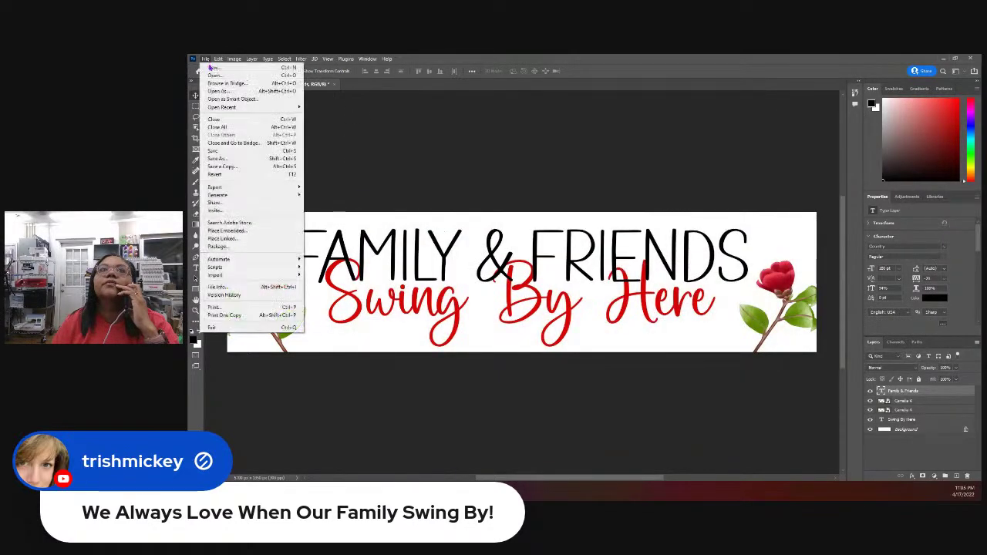
click(216, 307)
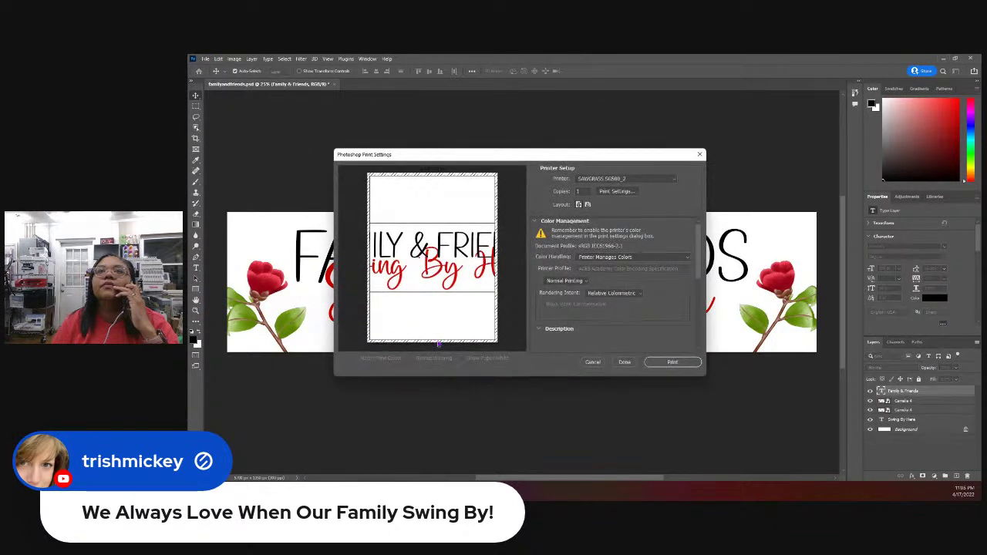
click(588, 205)
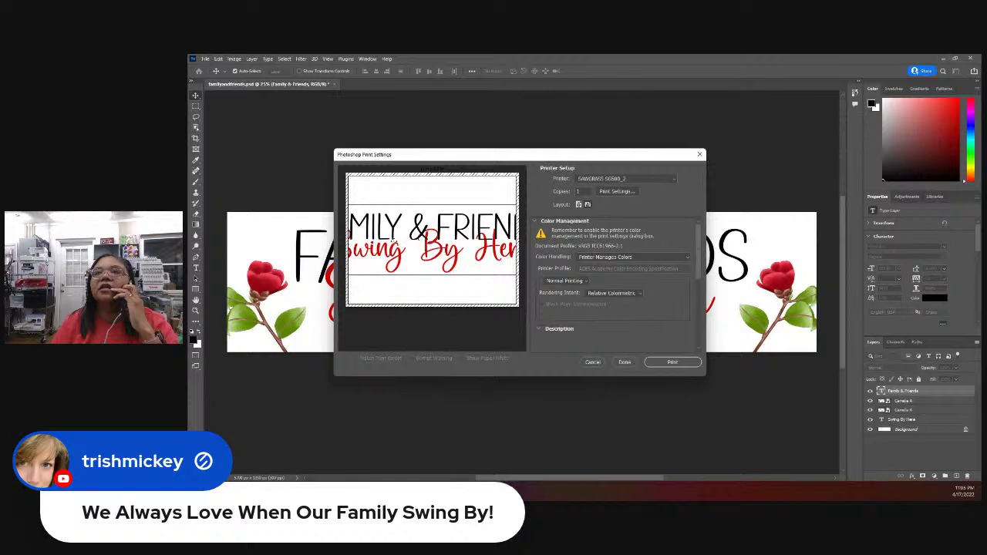
click(547, 330)
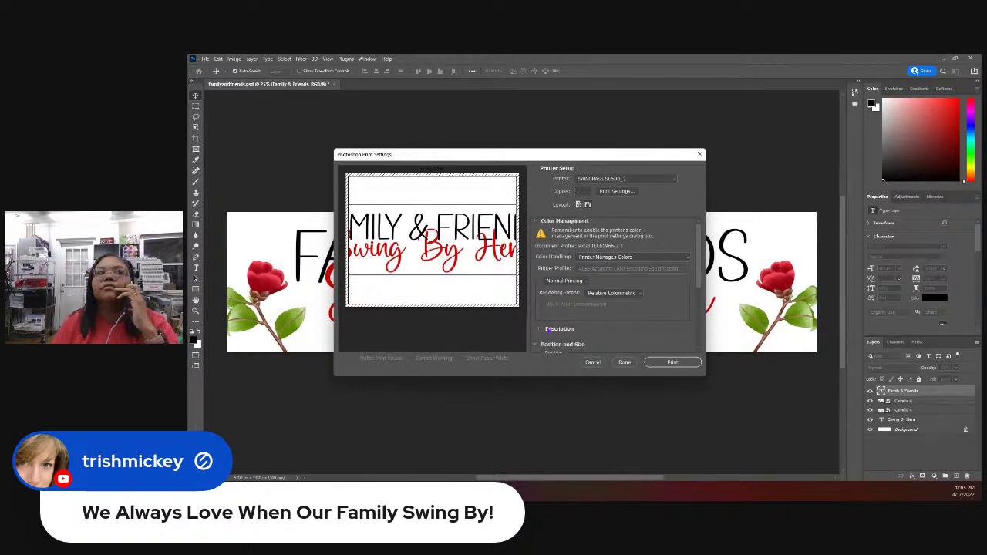
click(547, 330)
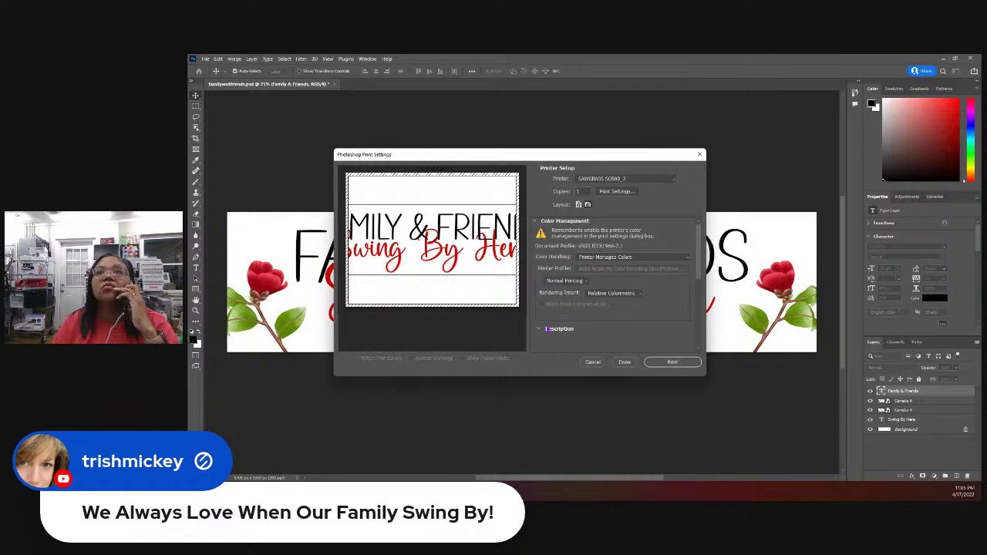
click(596, 362)
Step: Save the banner's current changes and start saving it on the computer in Photoshop PDF format
click(205, 58)
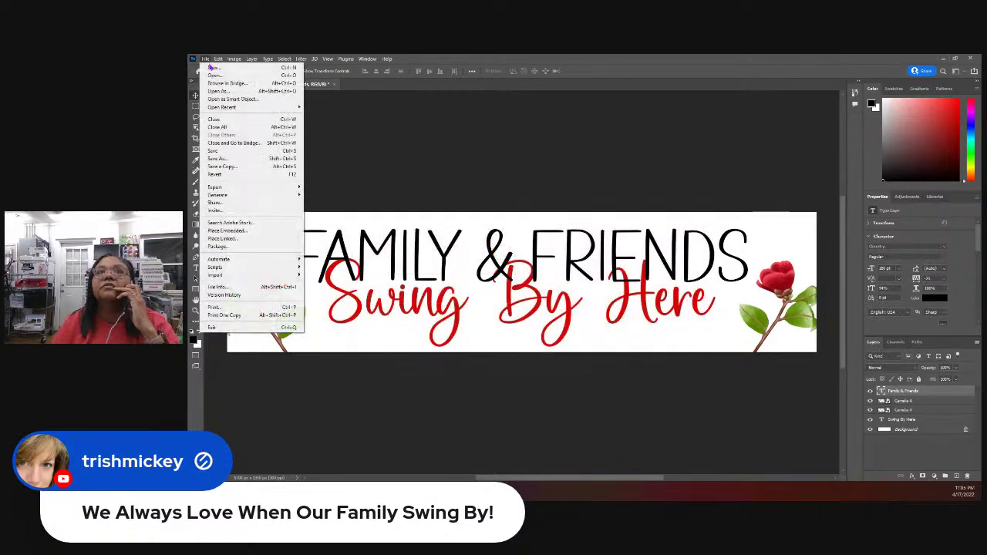
click(235, 151)
click(208, 60)
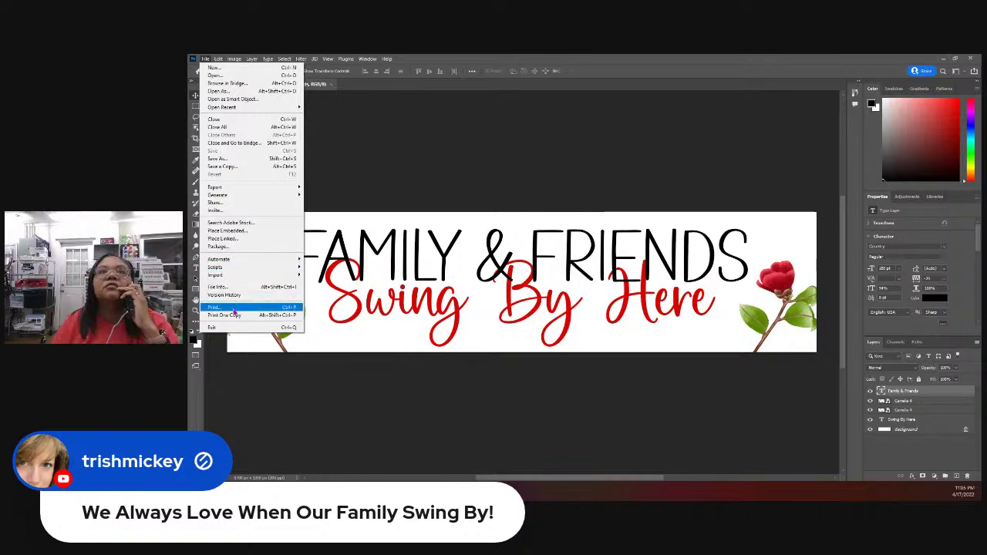
click(224, 158)
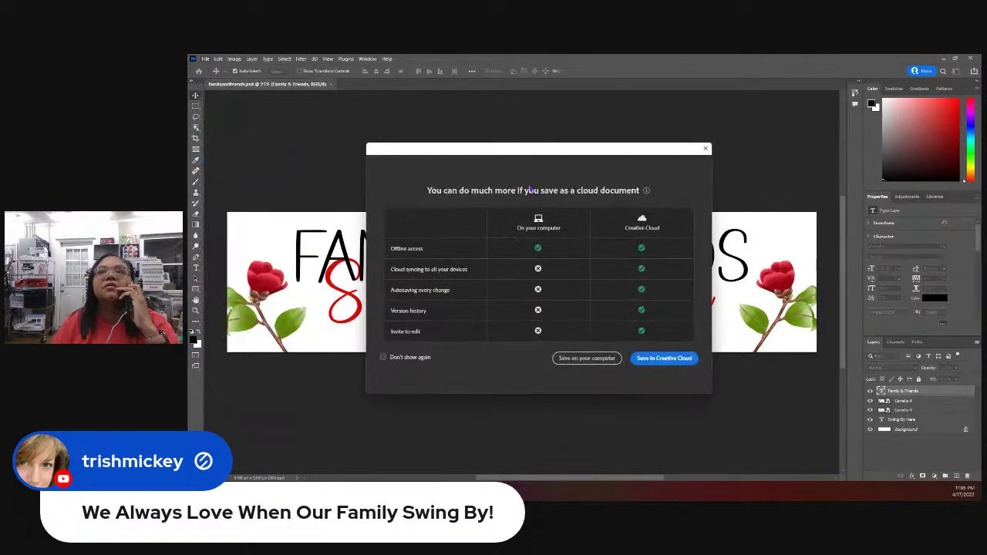
click(595, 359)
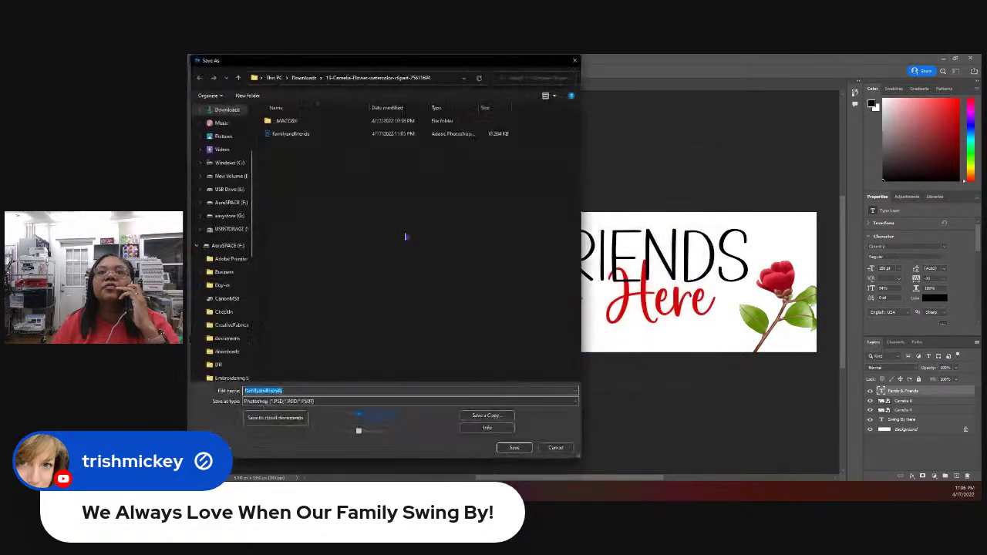
click(339, 401)
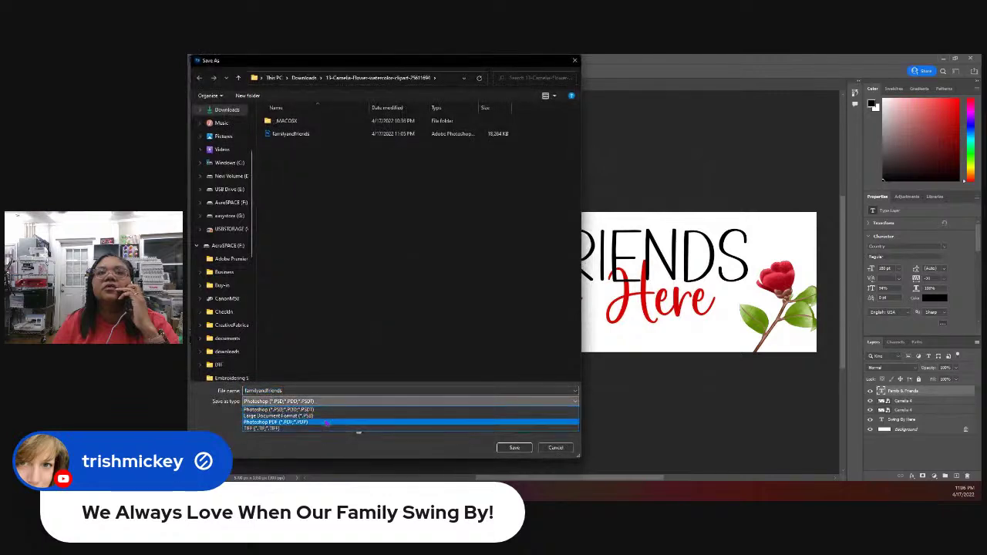
click(379, 417)
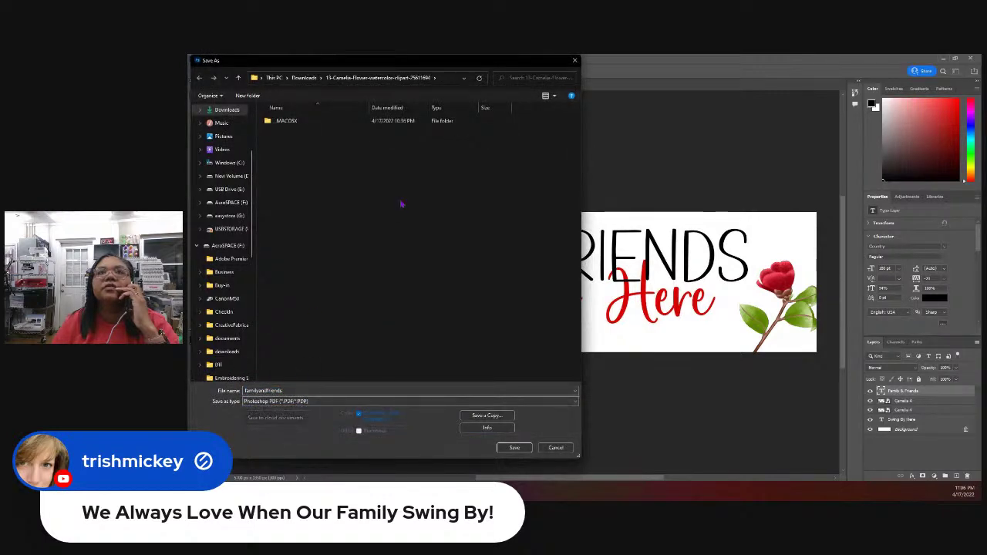
Step: Save the familyandfriends PDF to the Desktop with the High Quality Print preset, preserving Photoshop editing capabilities
click(239, 139)
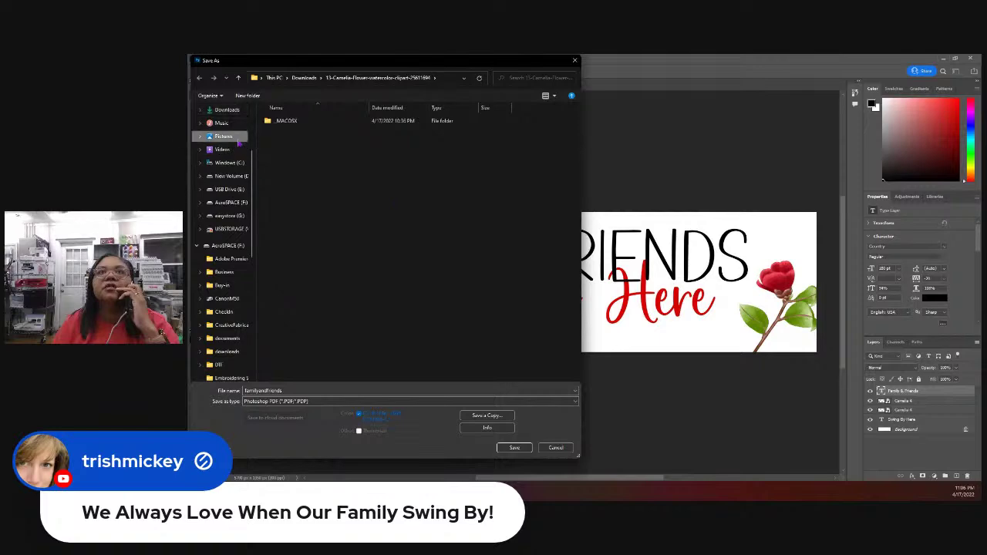
scroll(232, 142, up, 2)
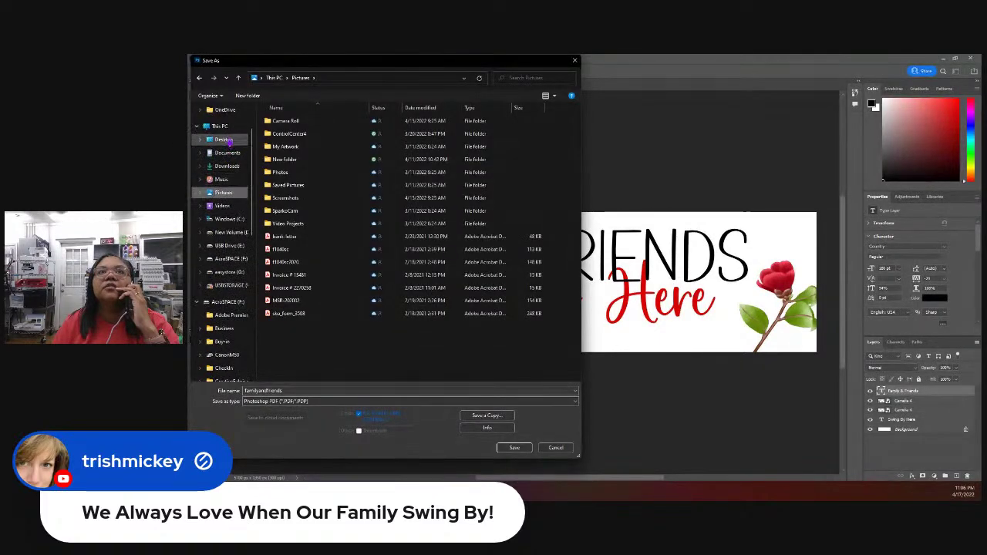
click(225, 140)
click(514, 448)
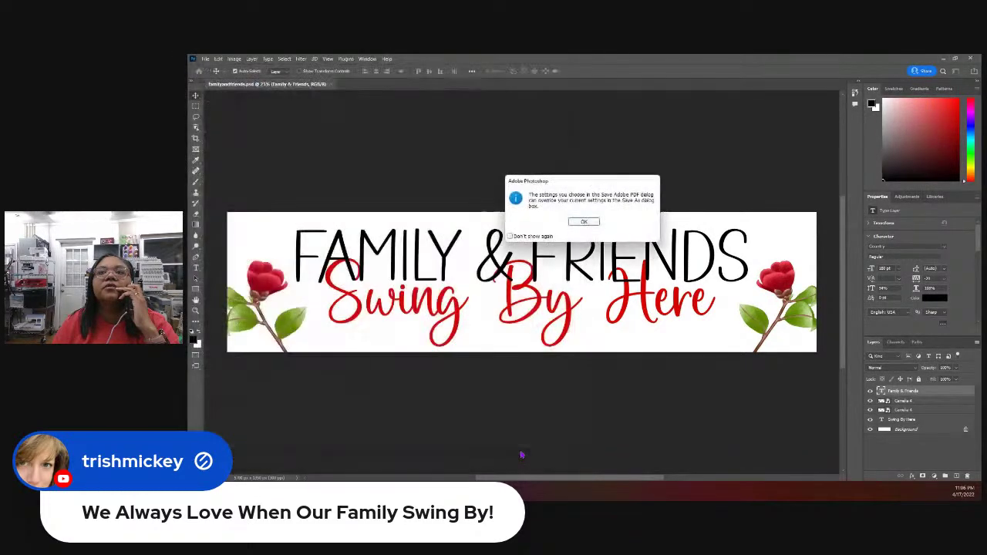
click(584, 221)
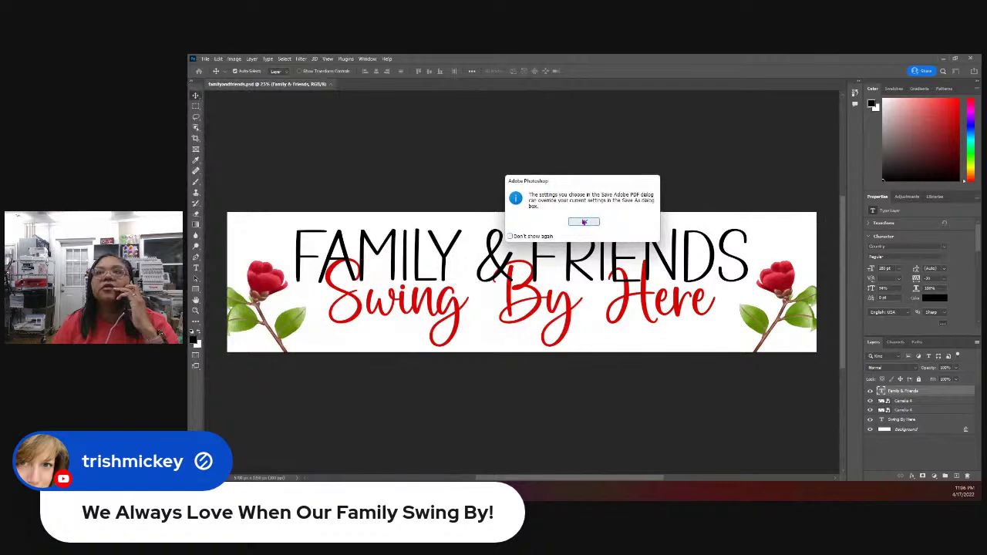
click(666, 328)
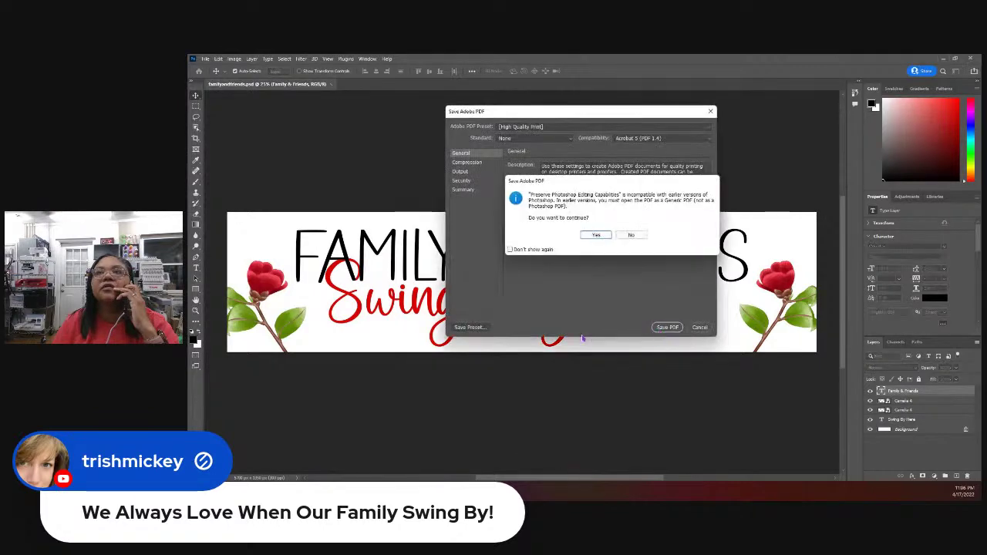
click(600, 236)
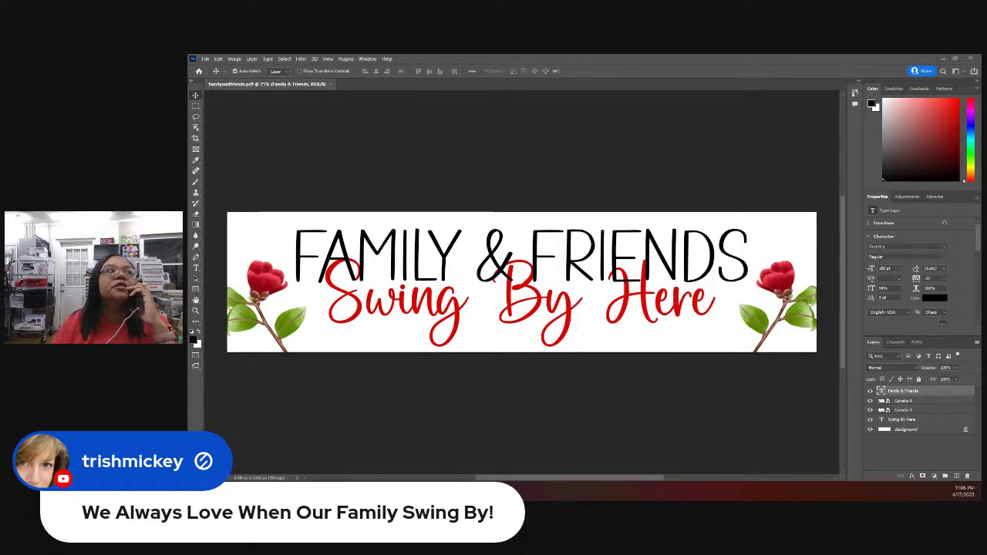
Step: Switch to Adobe Acrobat, open familyandfriends from the Desktop to inspect the exported banner, and close Acrobat
key(alt+Tab)
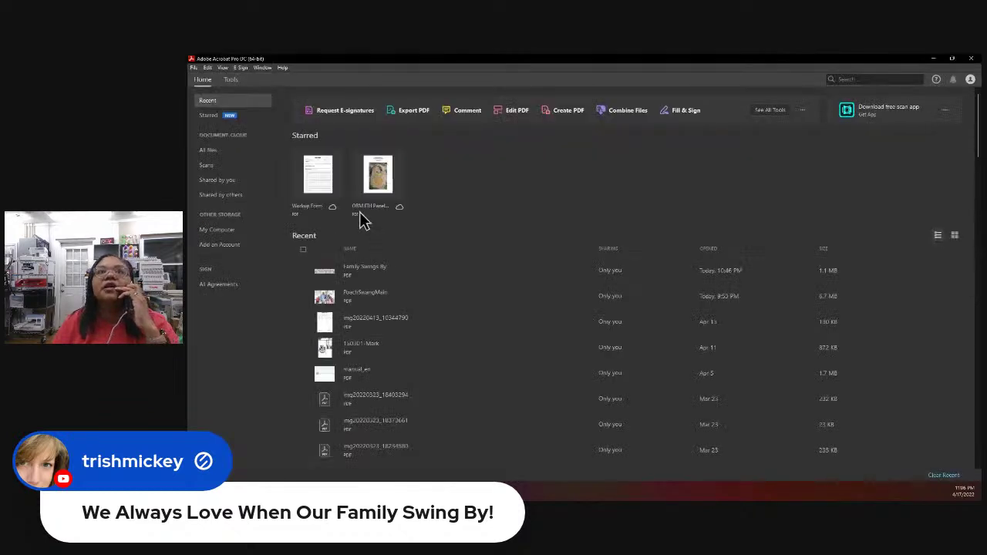
click(200, 71)
click(212, 78)
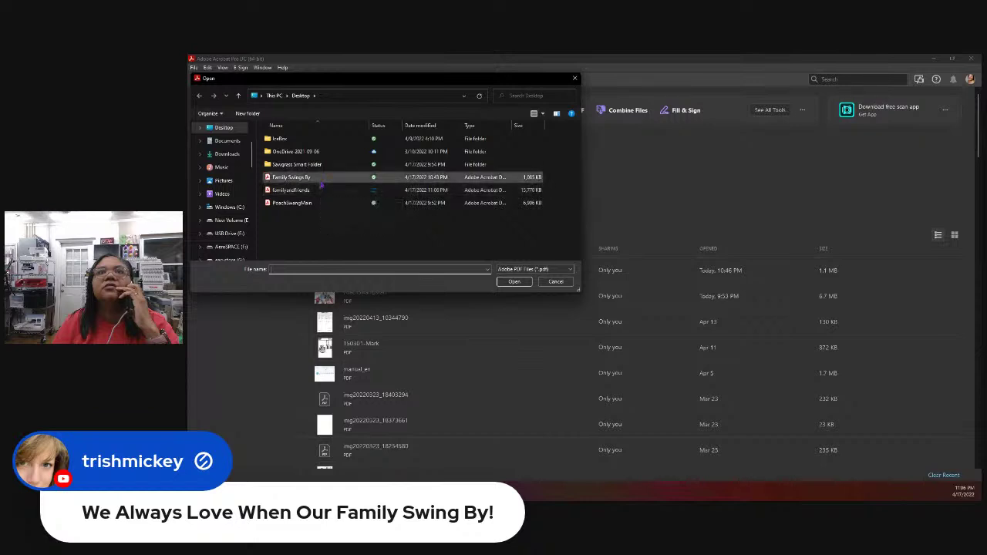
click(321, 182)
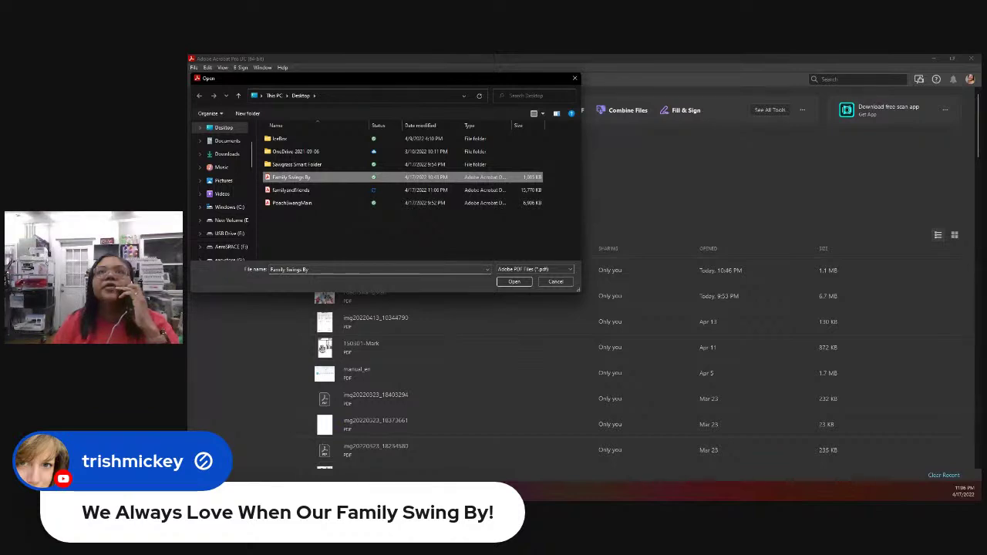
key(alt+Tab)
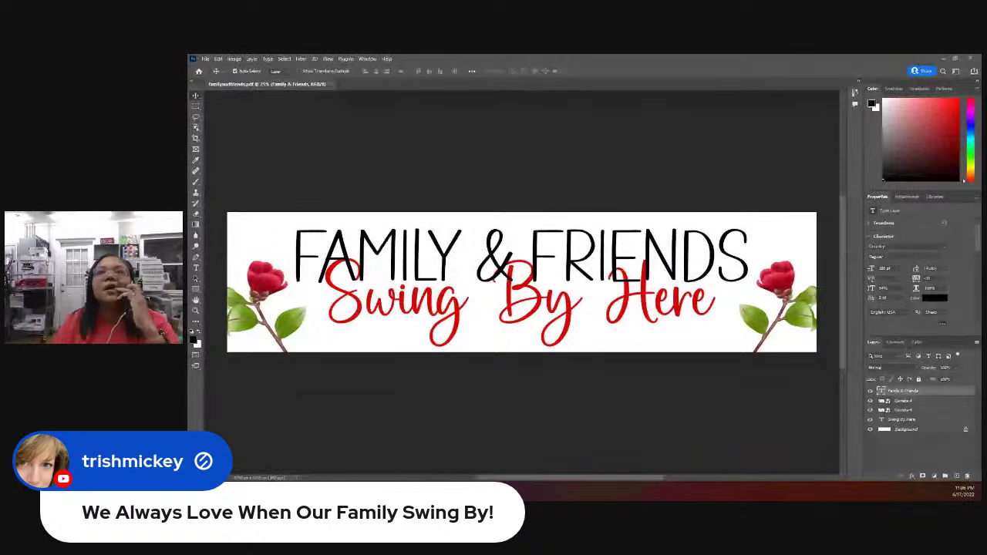
key(alt+Tab)
double_click(325, 190)
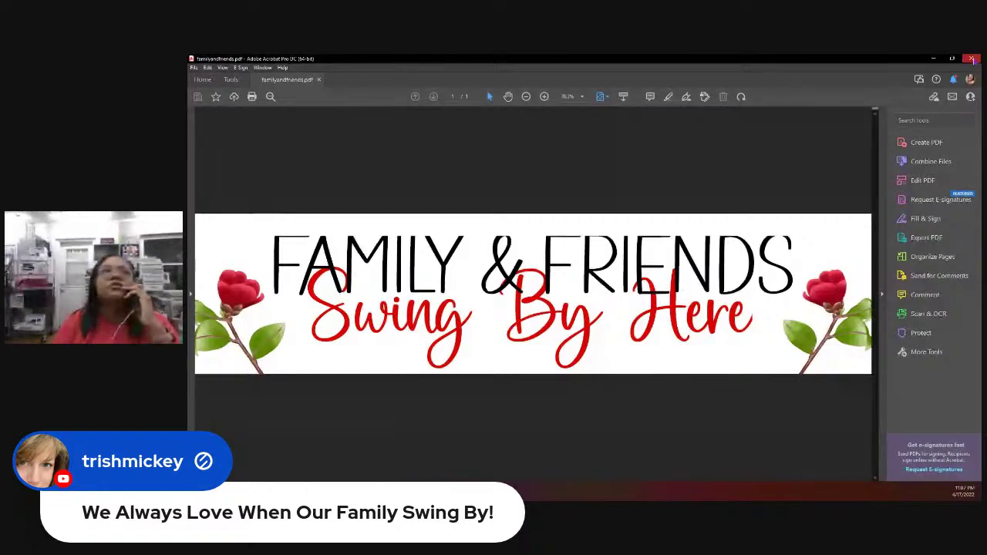
click(972, 59)
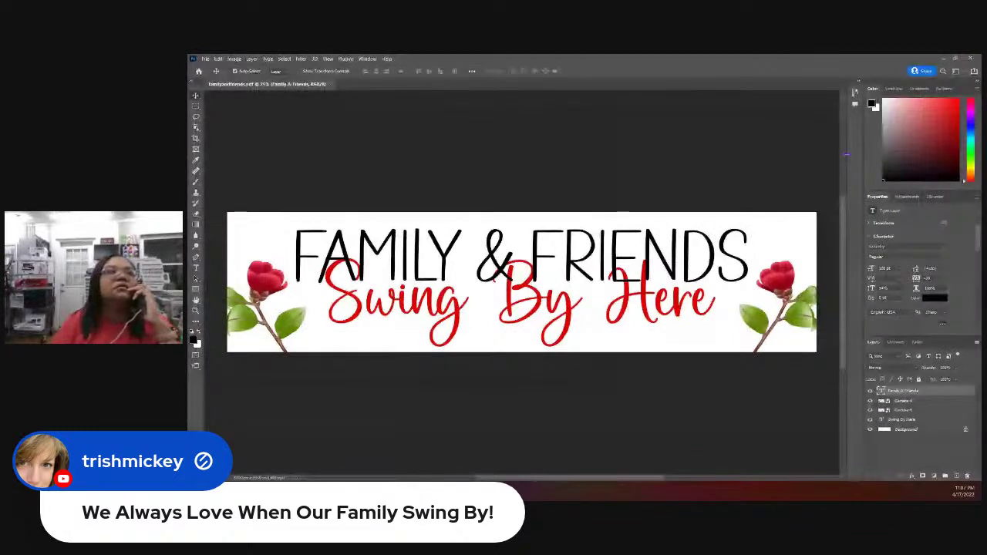
Step: Examine the Performance preferences in Photoshop and open the linked help page about legacy compositing
click(218, 59)
mouse_move(231, 405)
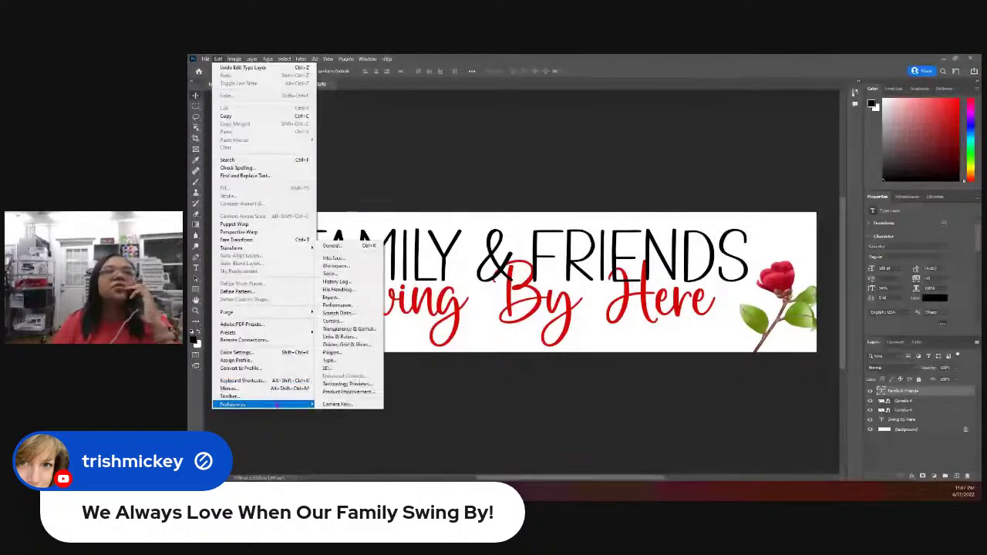
click(363, 313)
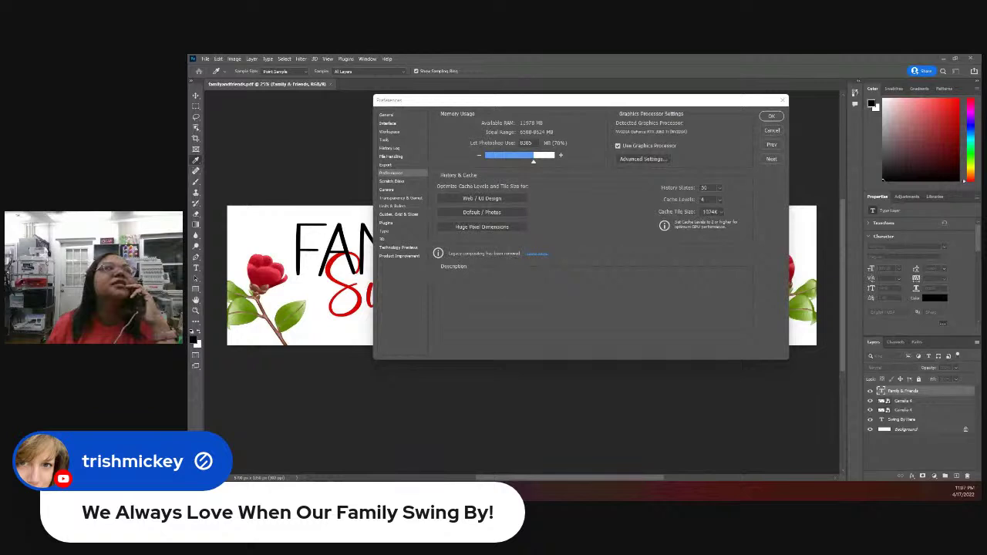
click(537, 253)
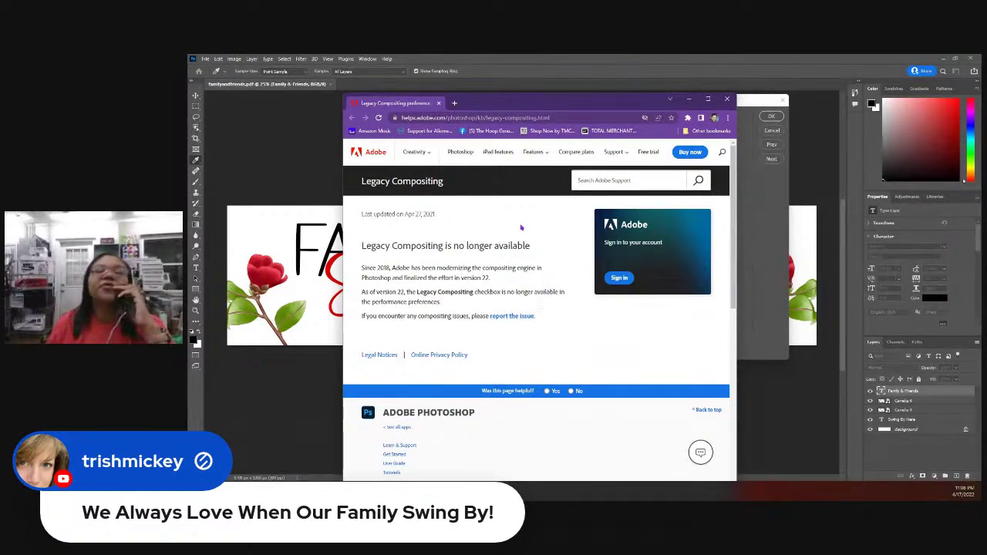
Step: Search Google in a new browser tab for "WHY is my font cut off in photoshop"
click(454, 103)
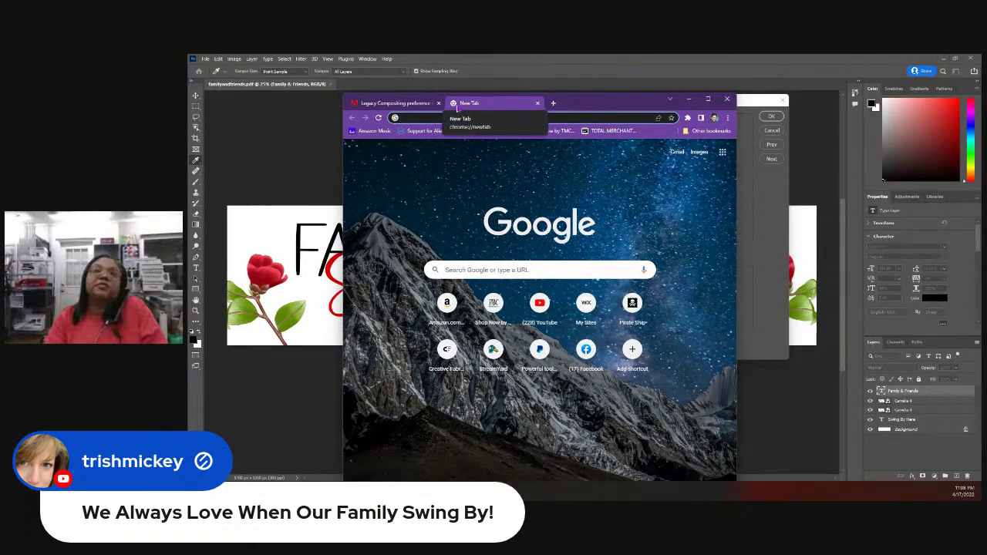
text(WHY)
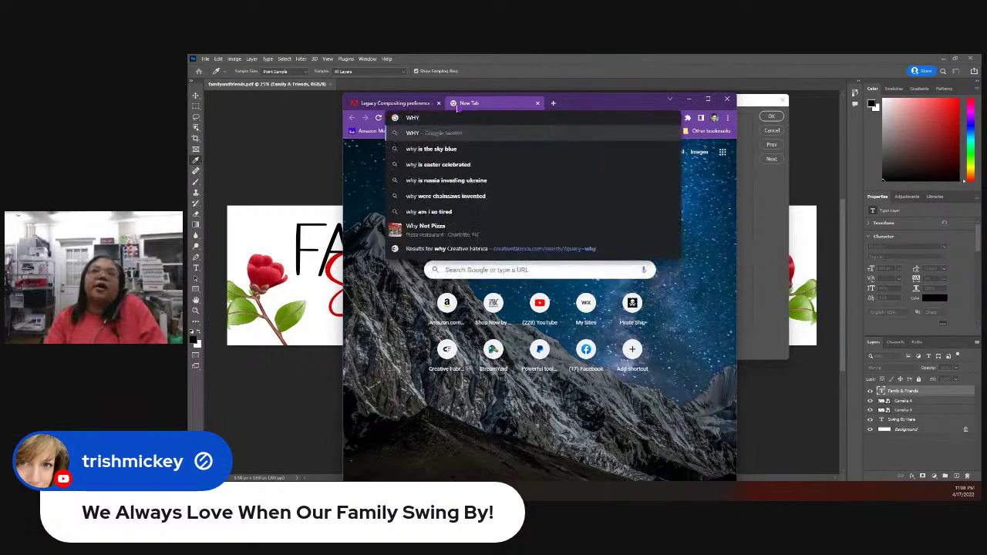
text( is m)
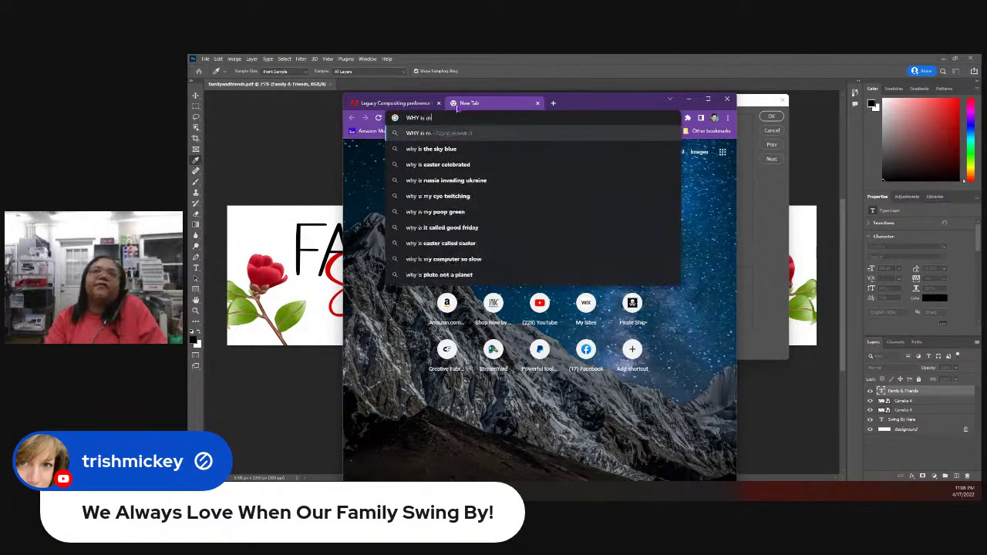
text(y font cu)
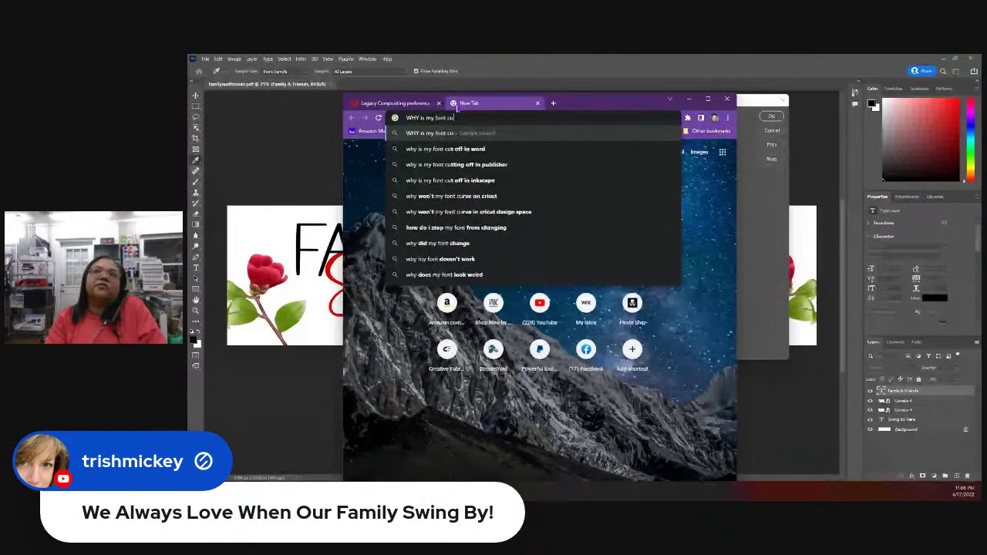
text(t off in photosho)
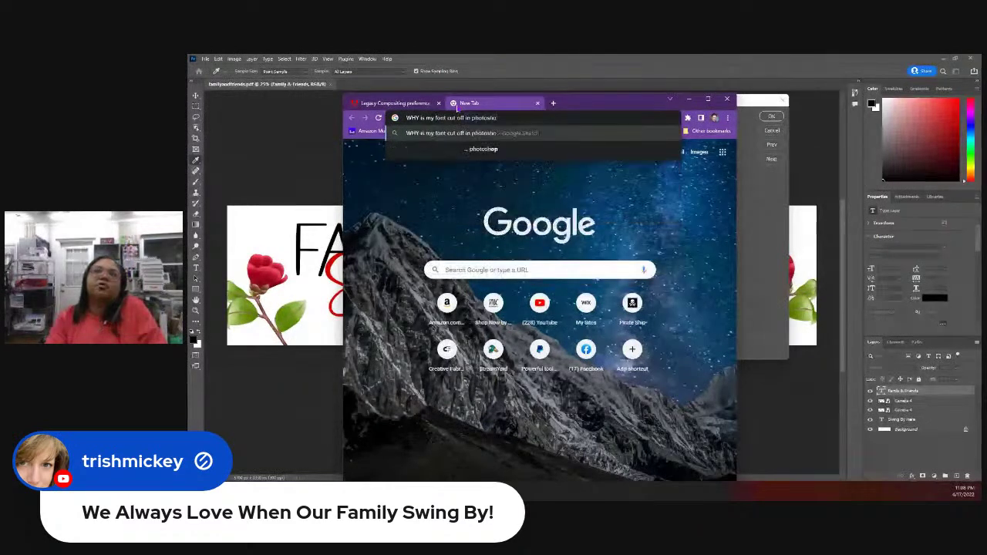
text(p)
key(Return)
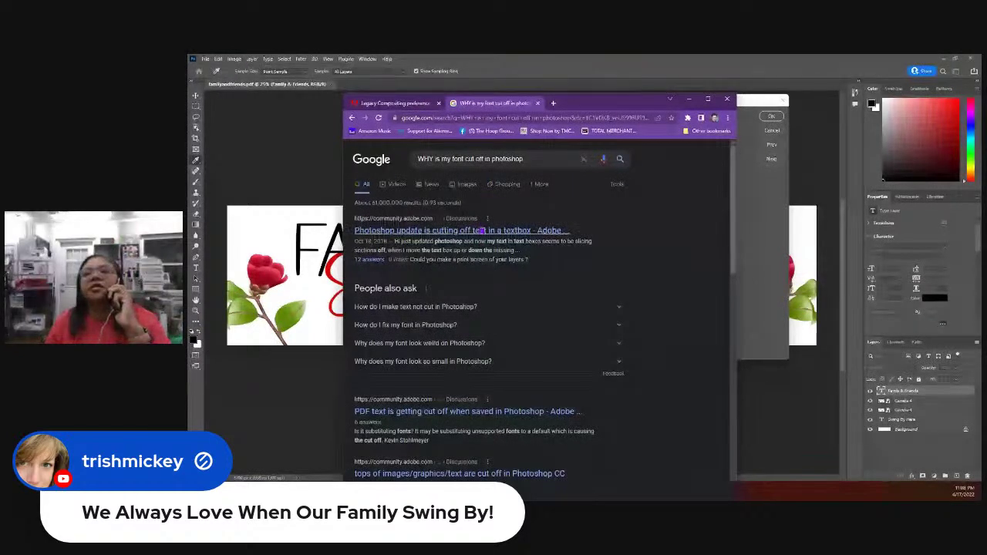
Step: Open the "PDF text is getting cut off when saved in Photoshop" discussion in its own tab and maximize the browser window
right_click(441, 413)
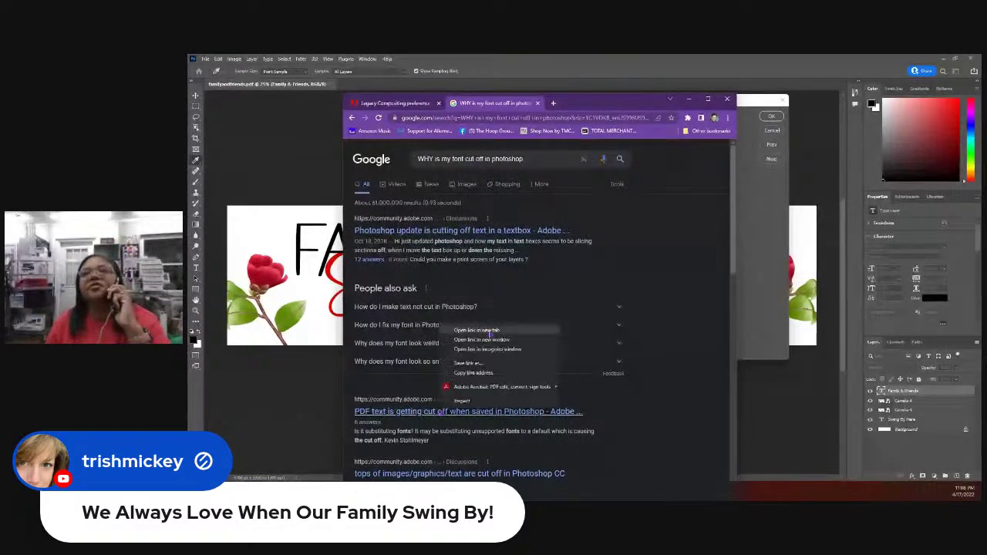
click(463, 332)
click(578, 103)
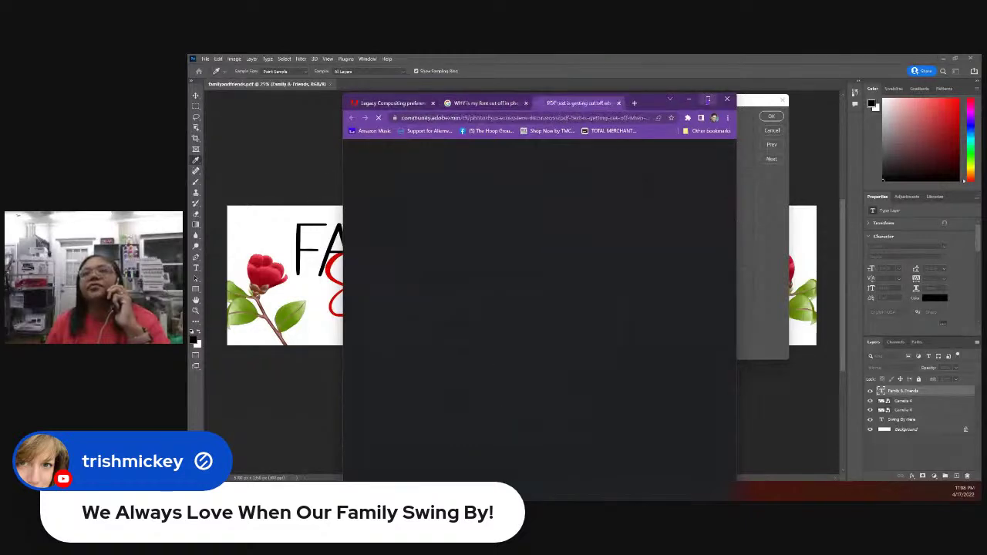
click(708, 99)
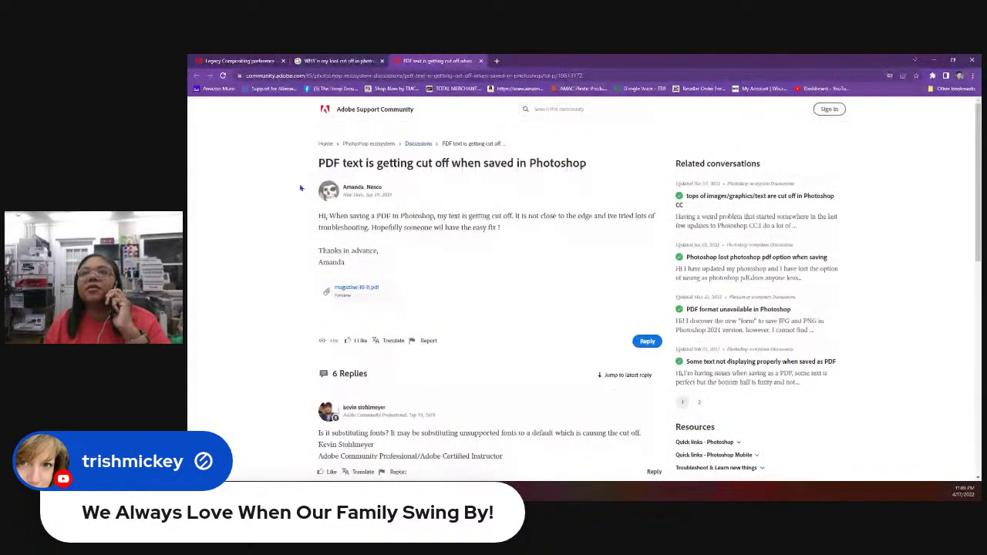
Step: Read through the replies in the "PDF text is getting cut off when saved in Photoshop" discussion for a workaround
scroll(571, 223, down, 3)
scroll(571, 223, down, 2)
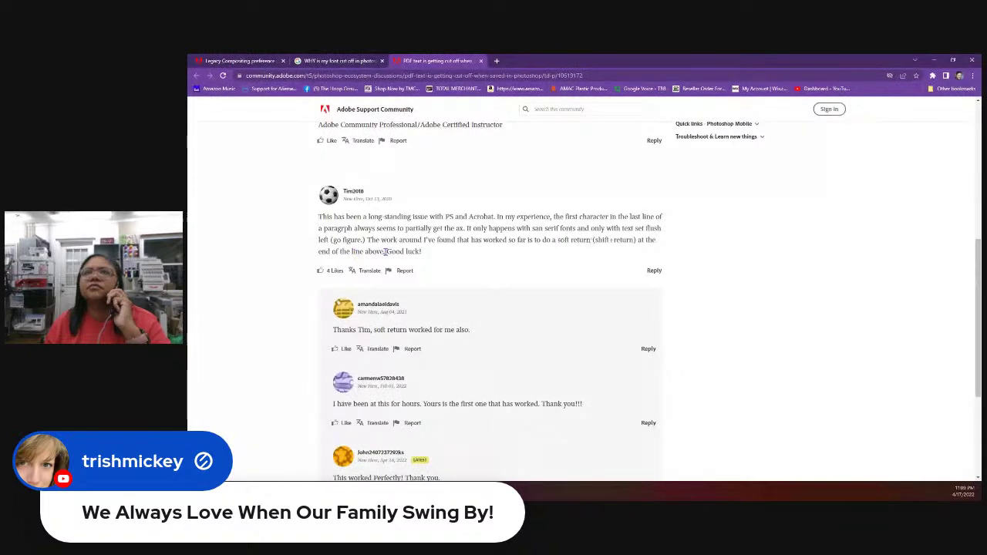
scroll(385, 251, down, 2)
scroll(385, 251, down, 2)
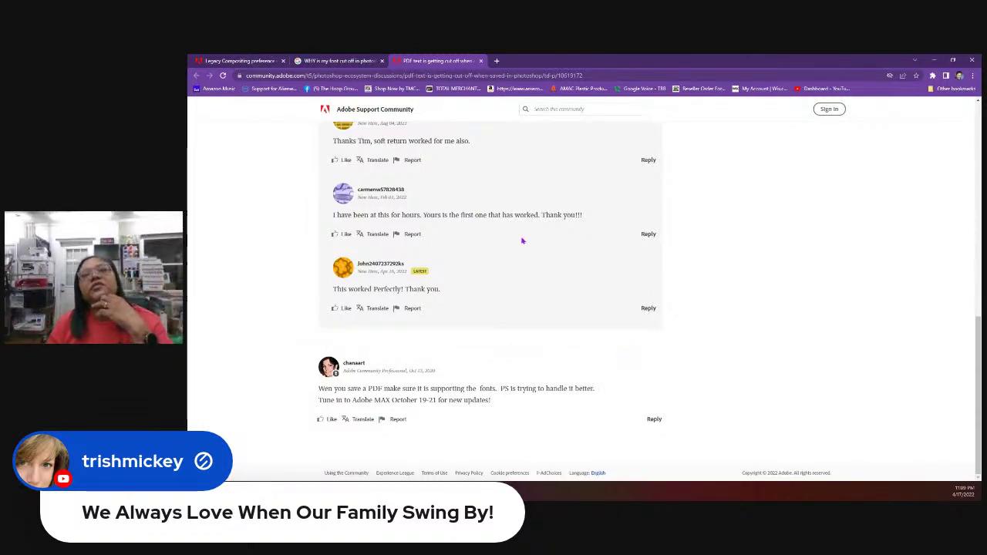
scroll(569, 224, up, 1)
scroll(560, 229, up, 10)
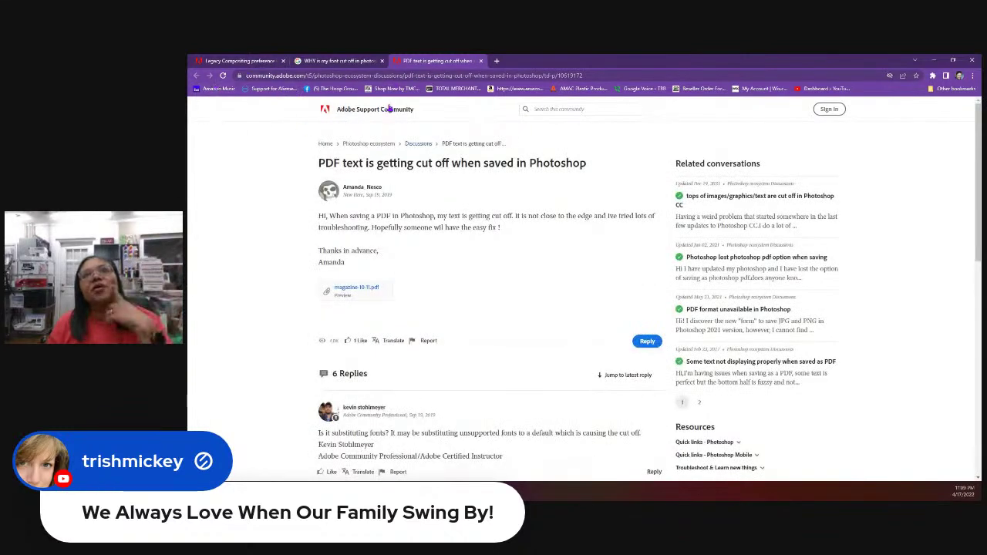
Step: Return to the Google results and open the "Re: Parts of font being cut off" discussion in its own tab
click(333, 60)
scroll(460, 211, down, 3)
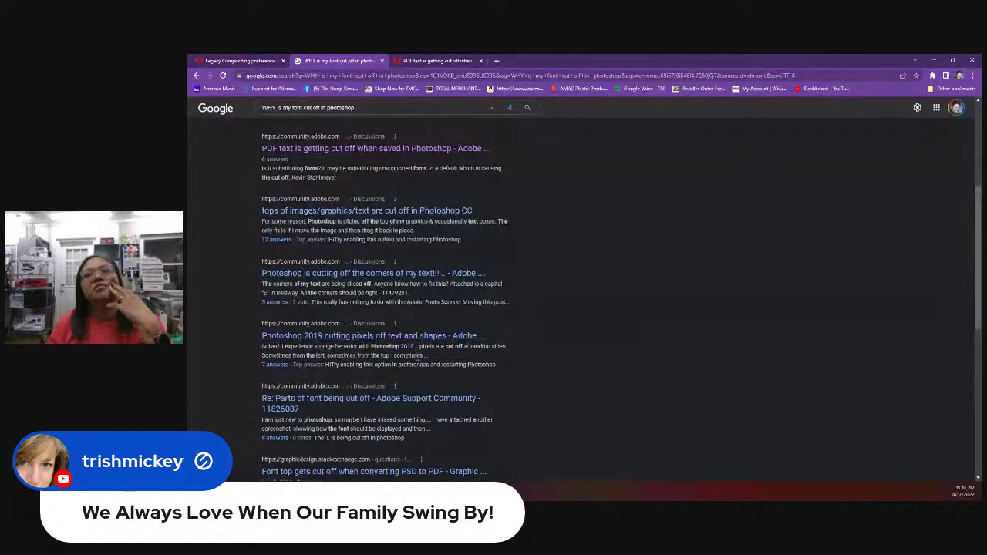
scroll(418, 358, down, 1)
scroll(417, 358, down, 2)
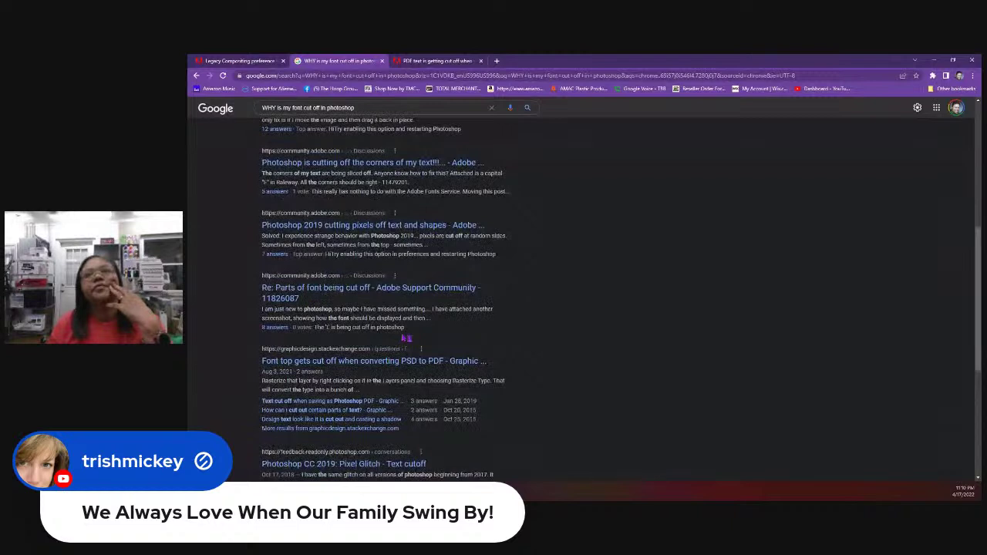
right_click(383, 294)
click(409, 302)
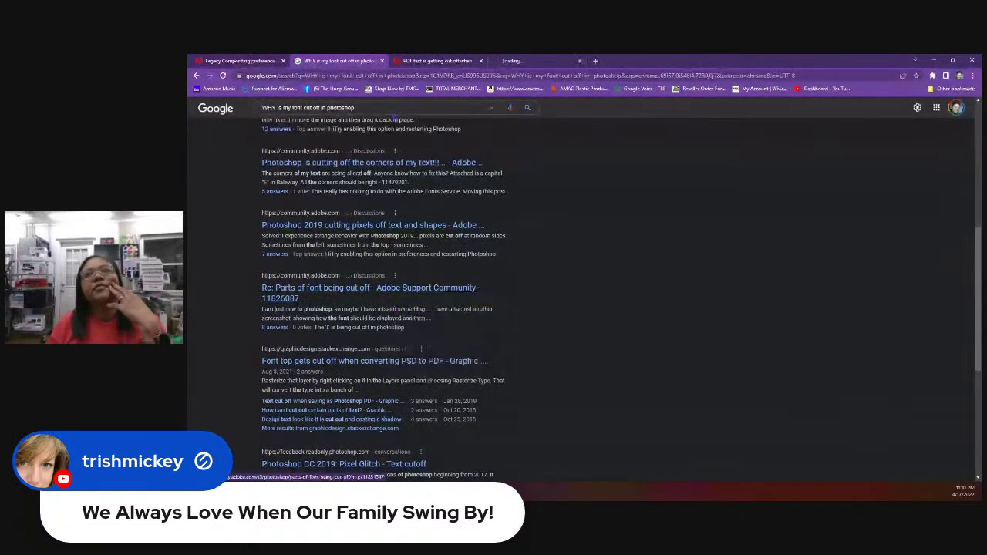
key(ctrl+Tab)
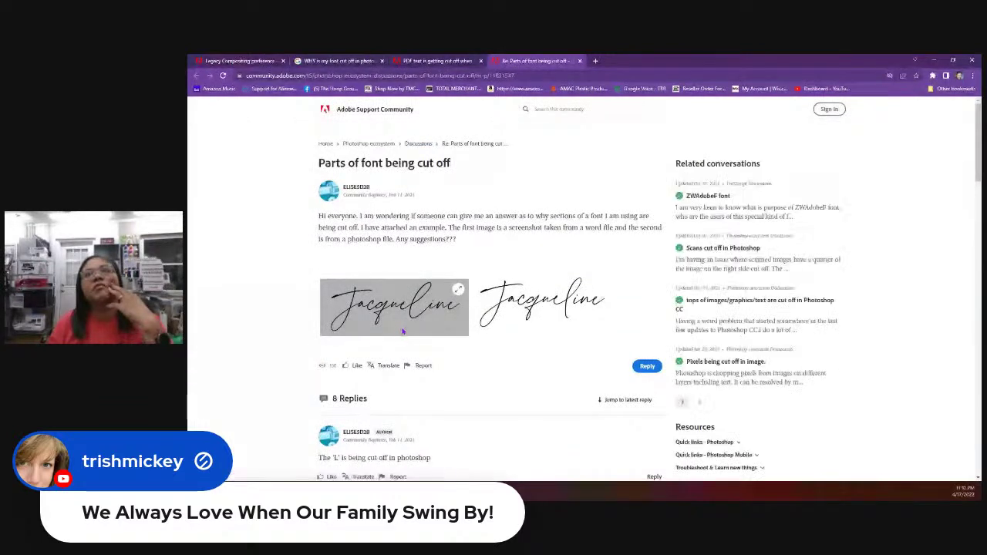
Step: Examine the "Parts of font being cut off" discussion, comparing its example images and reading all replies for possible causes
scroll(403, 326, down, 6)
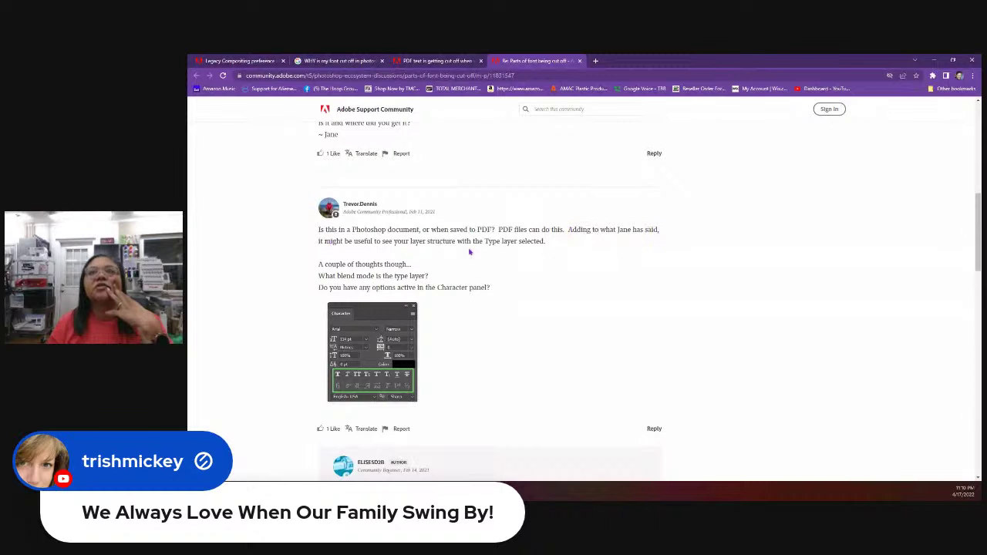
scroll(469, 252, up, 3)
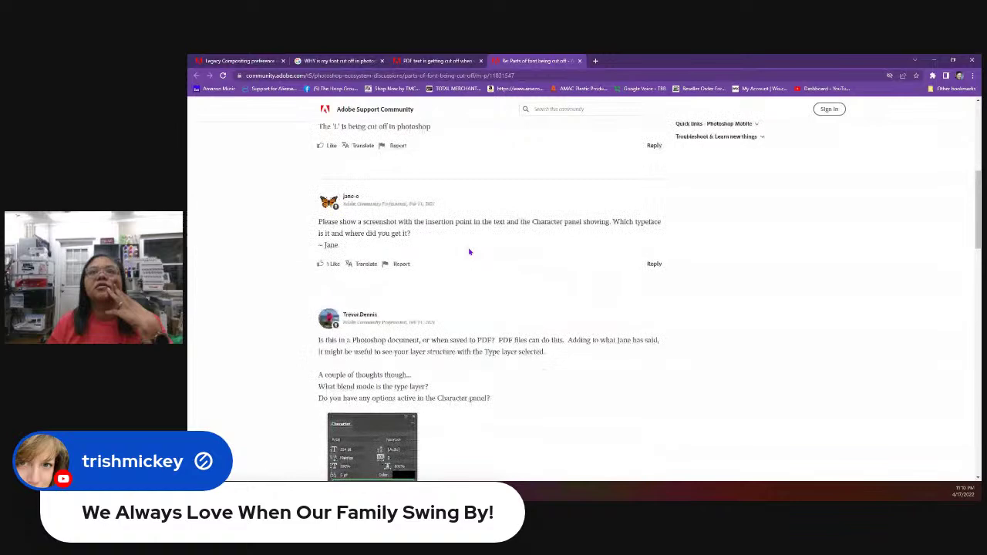
scroll(469, 251, up, 3)
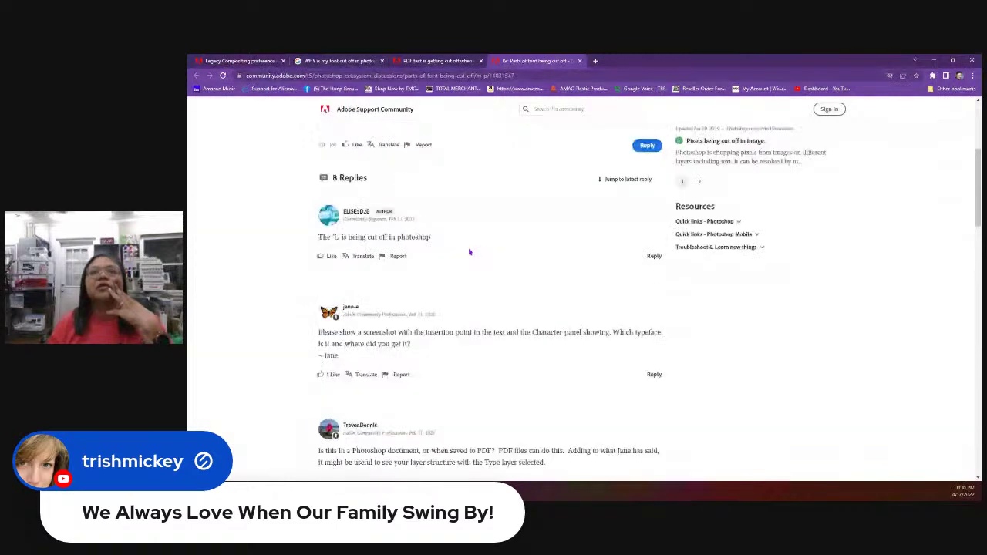
scroll(469, 251, up, 3)
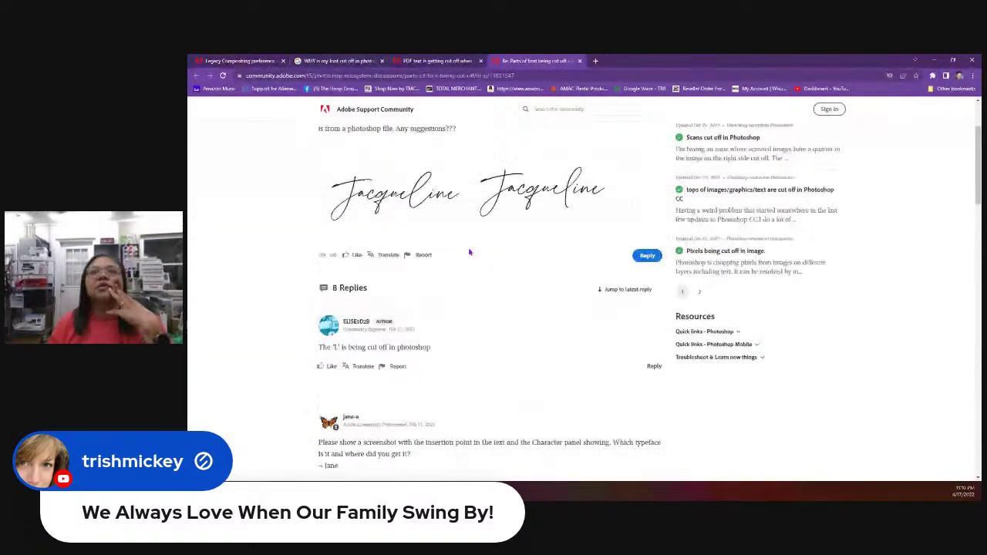
scroll(469, 252, down, 12)
scroll(469, 252, down, 1)
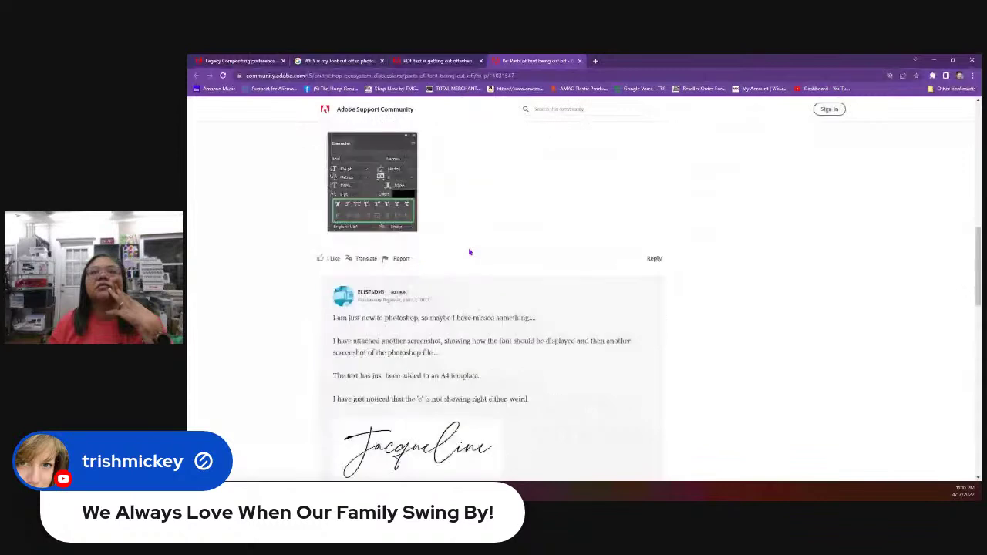
scroll(469, 252, down, 5)
scroll(398, 285, up, 4)
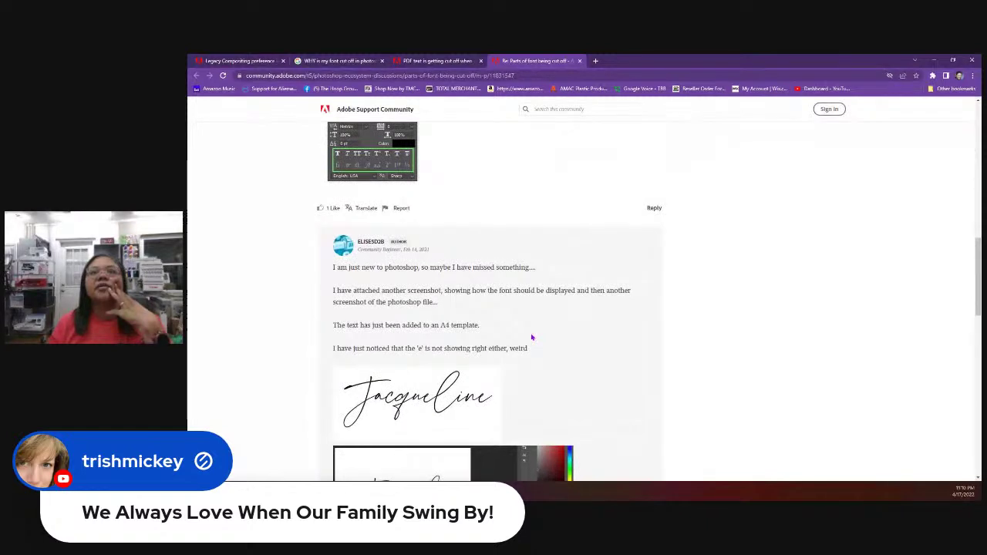
scroll(531, 337, down, 5)
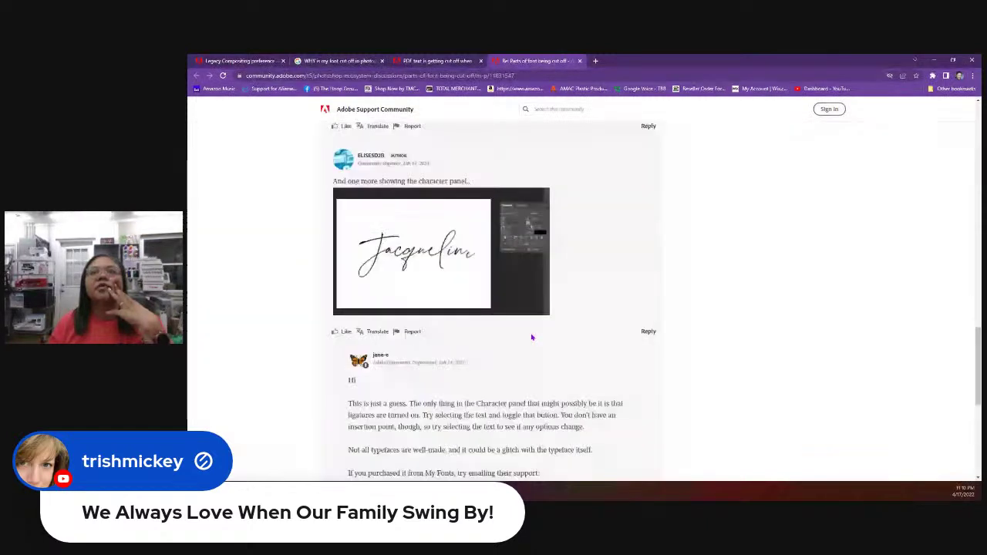
scroll(531, 337, down, 5)
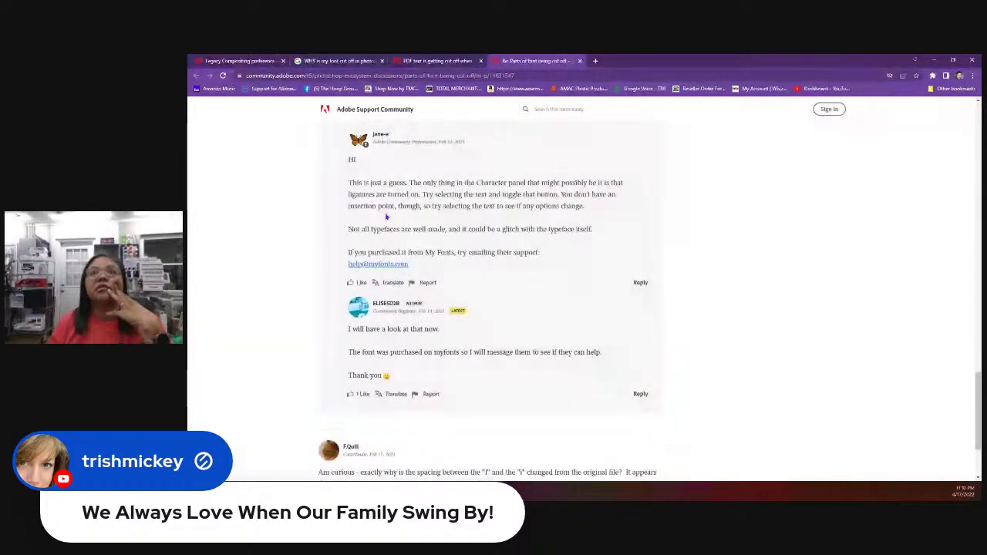
scroll(512, 254, down, 3)
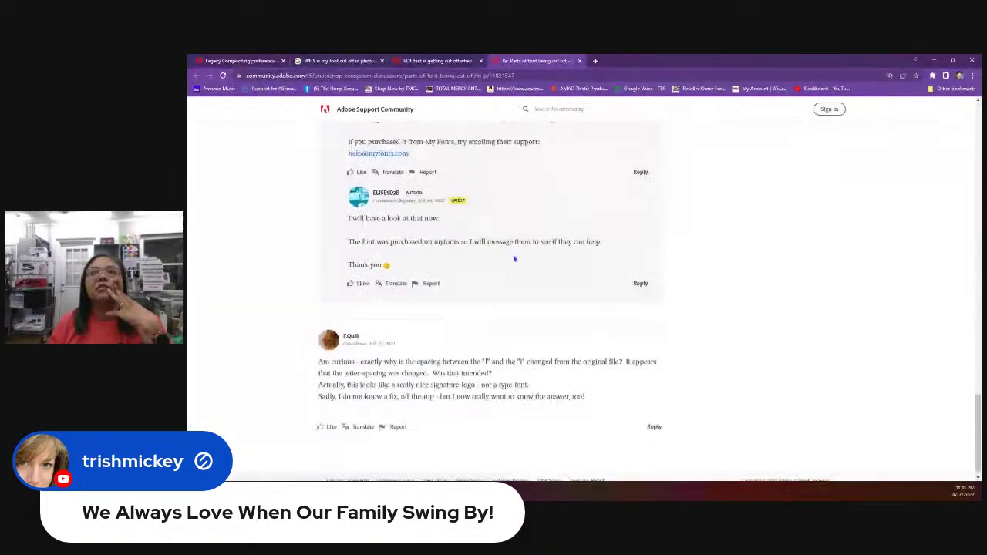
scroll(515, 259, down, 1)
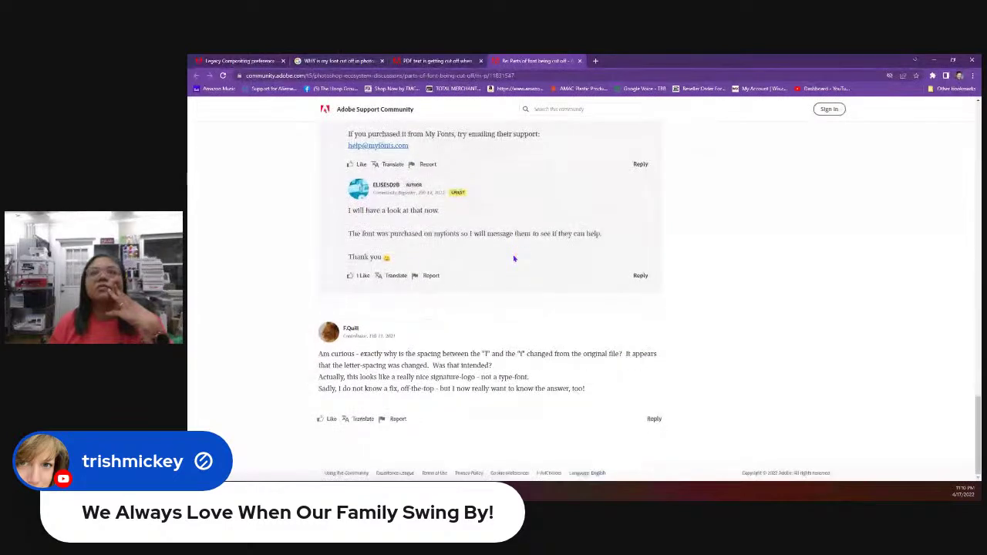
scroll(514, 259, up, 5)
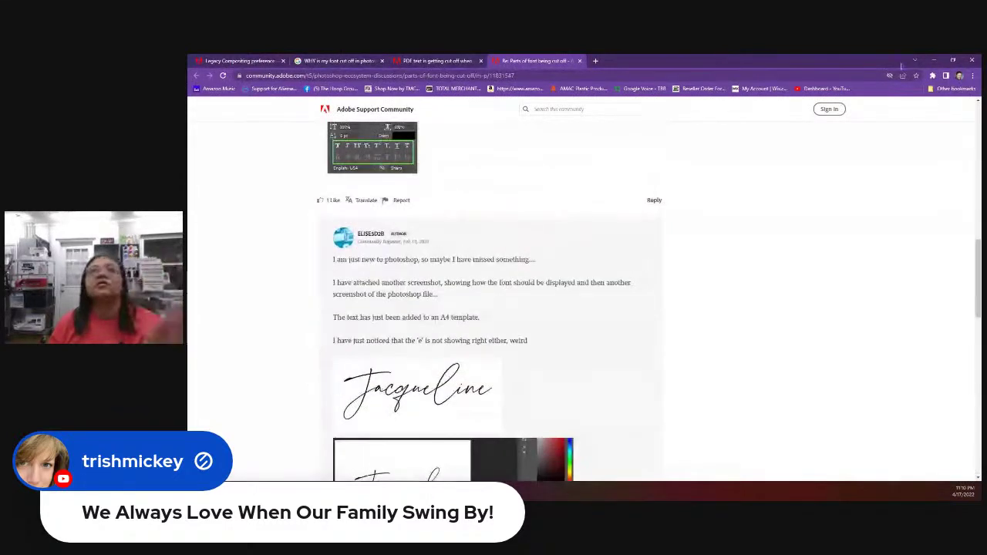
Step: Switch to Photoshop, cancel the Preferences, and use the Crop tool to extend the canvas slightly above the FAMILY & FRIENDS text
key(alt+Tab)
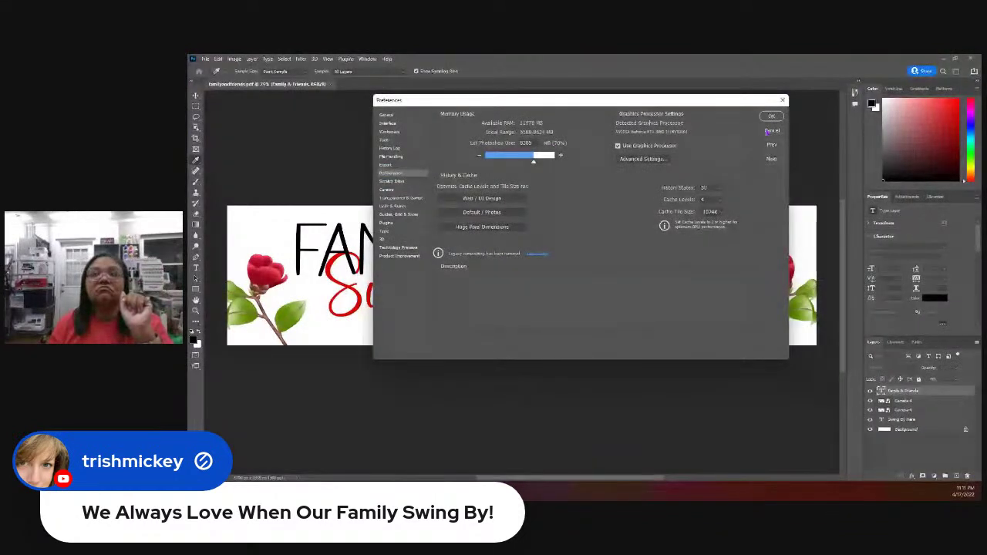
click(770, 131)
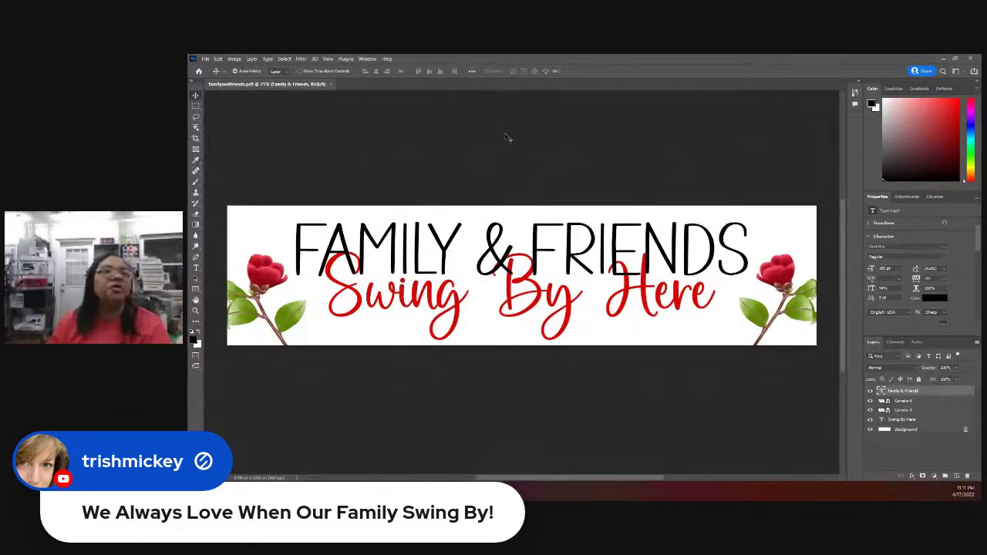
click(195, 139)
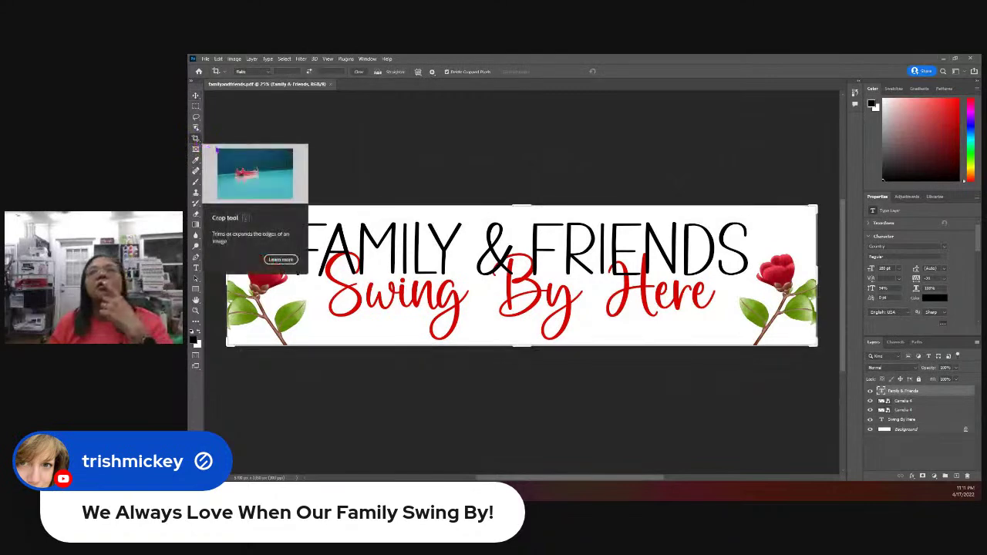
drag(532, 205, 528, 198)
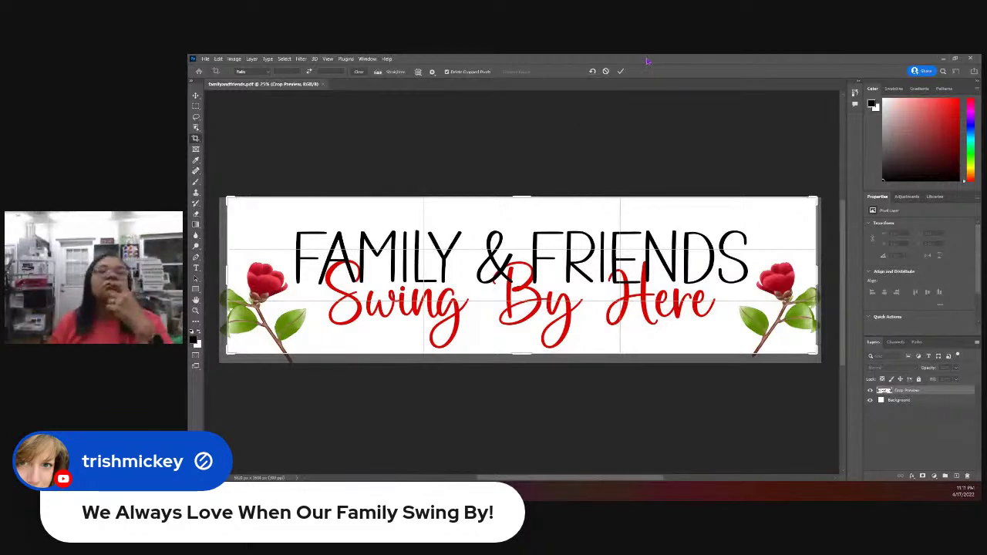
click(620, 71)
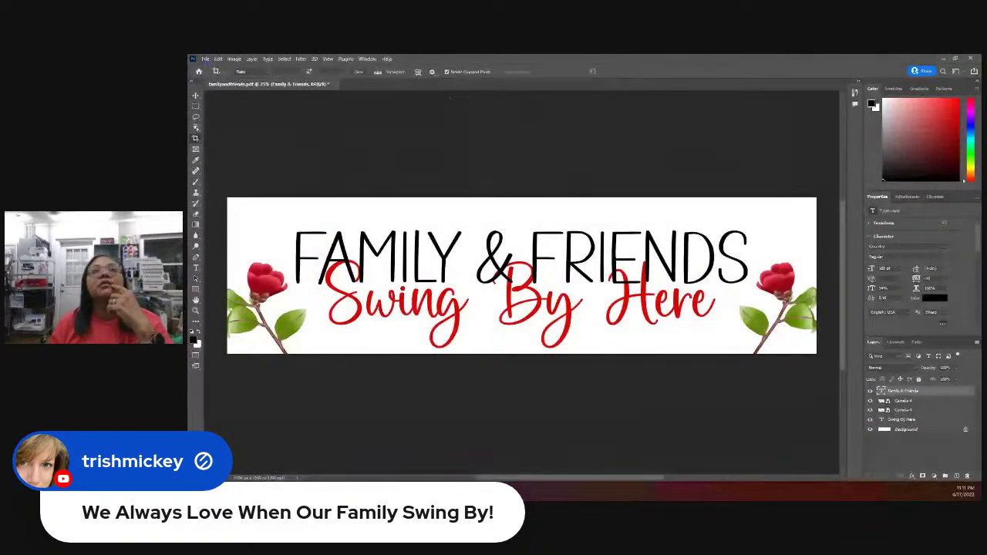
Step: Save the banner to the Desktop as the Photoshop PDF familyandfriends, replacing the existing file and using the High Quality Print preset
click(206, 59)
click(274, 159)
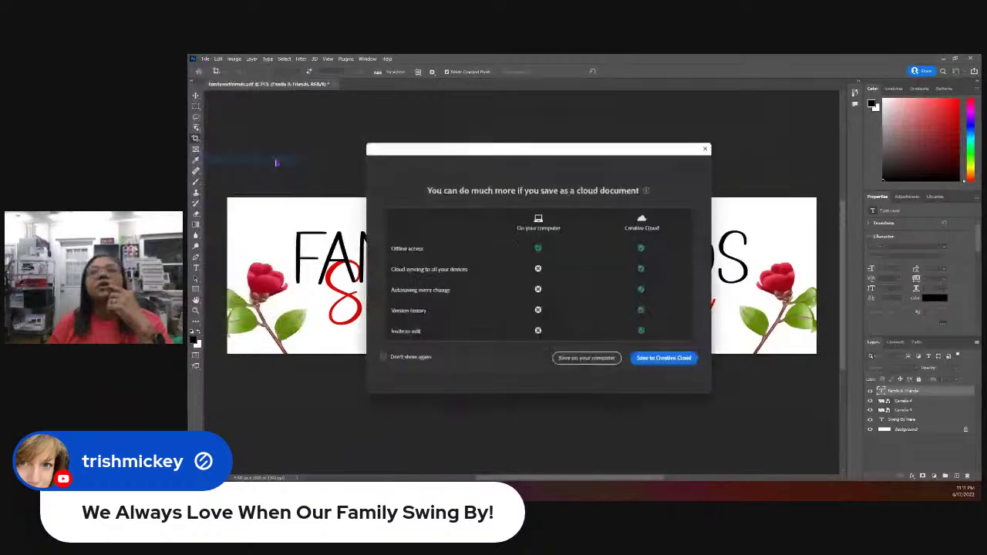
click(598, 358)
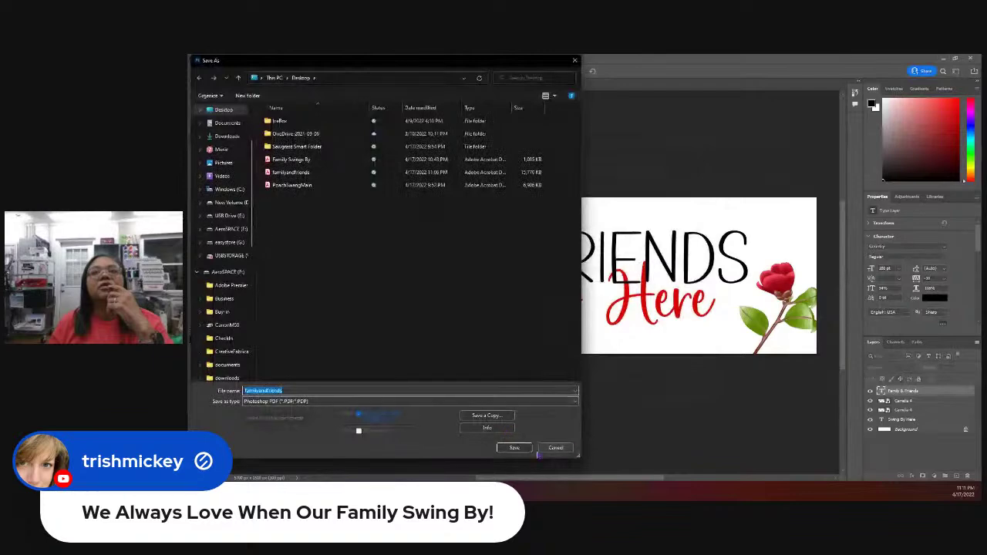
click(514, 447)
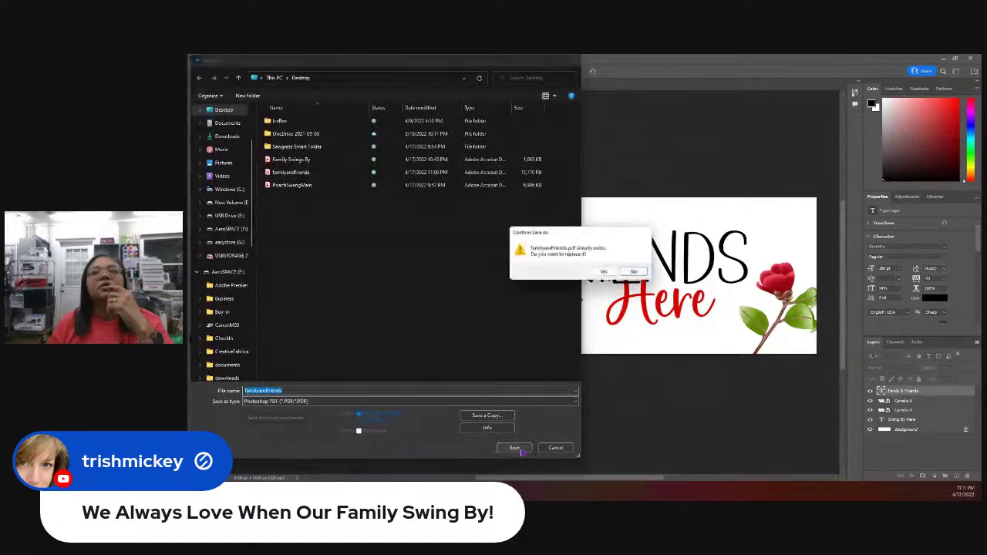
click(604, 273)
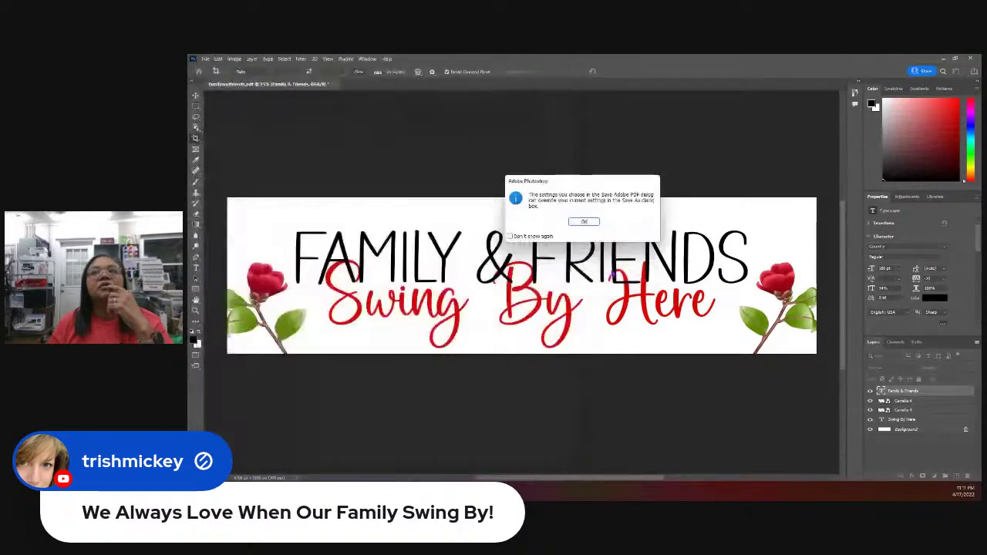
click(584, 222)
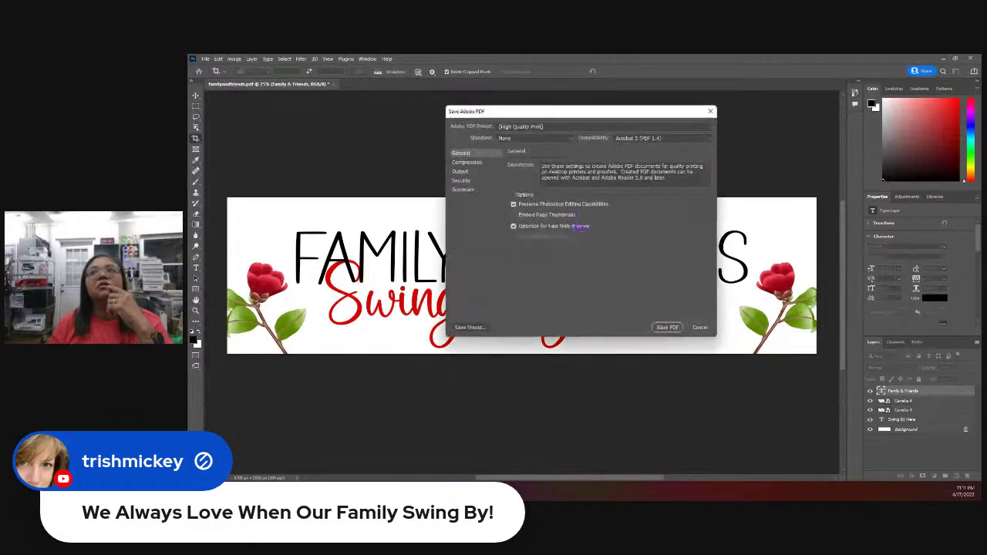
click(667, 327)
click(596, 235)
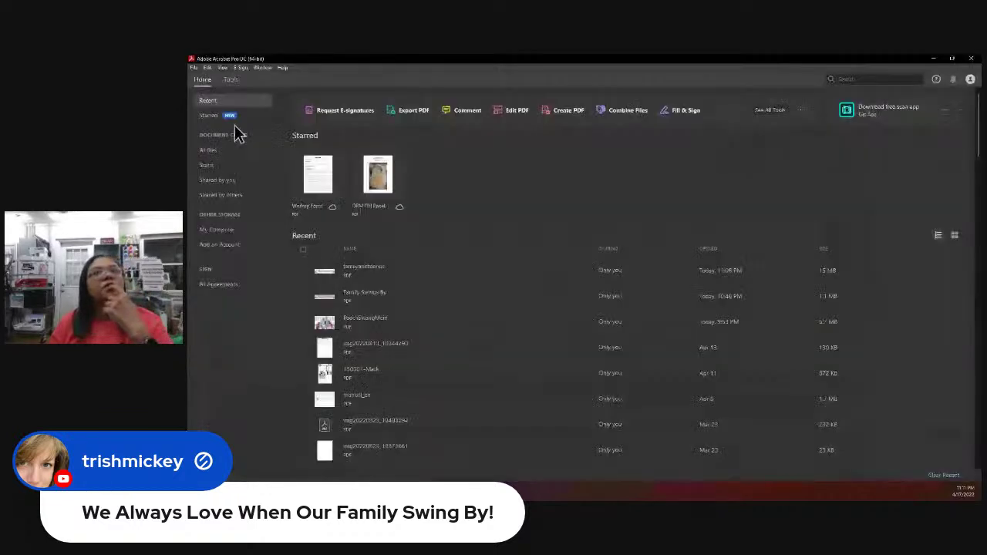
Step: In Adobe Acrobat, open familyandfriends from the Desktop to inspect the top of the lettering, and close the file and Acrobat
click(195, 68)
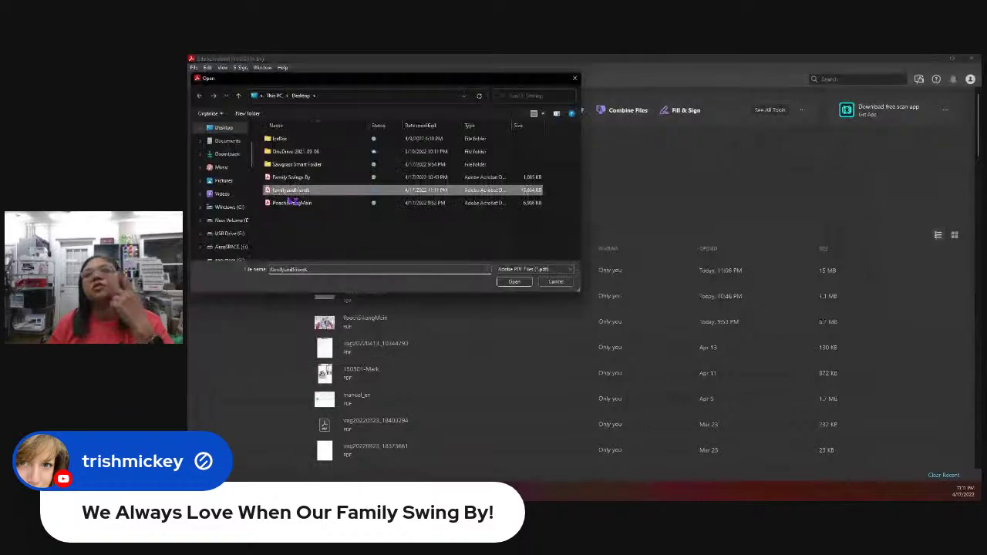
double_click(291, 193)
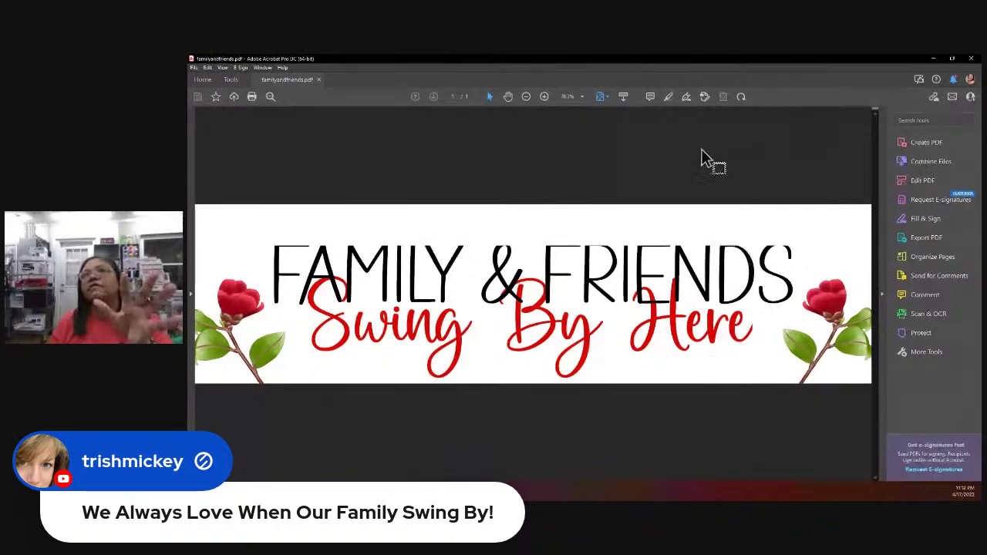
click(319, 80)
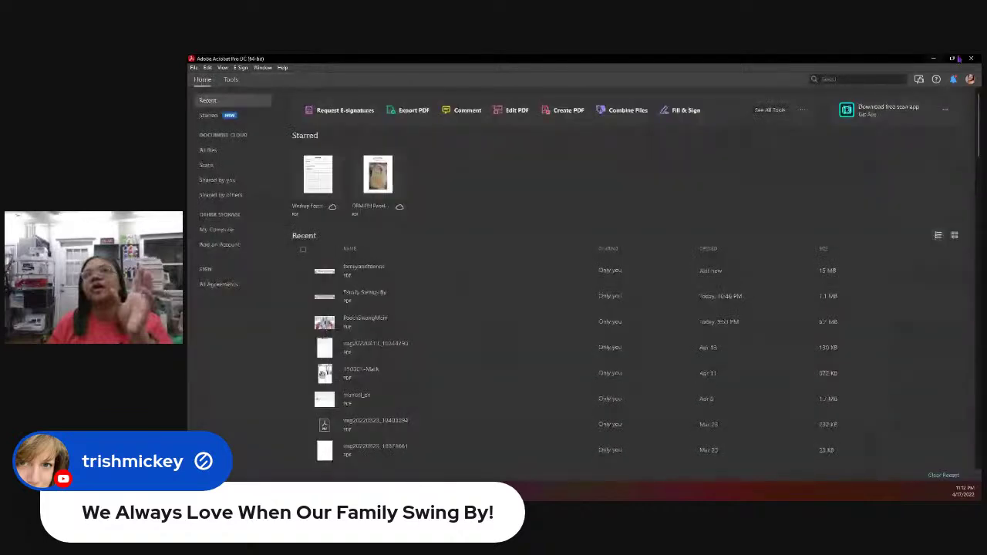
click(968, 58)
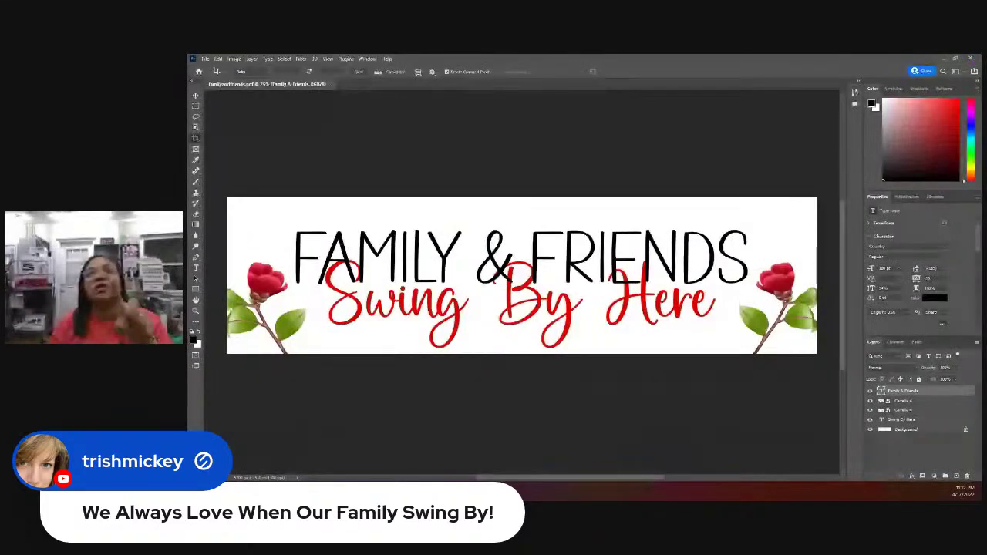
Step: Export the banner as a 5700-pixel-wide PNG with transparency, saved to the Desktop under the existing name
click(205, 59)
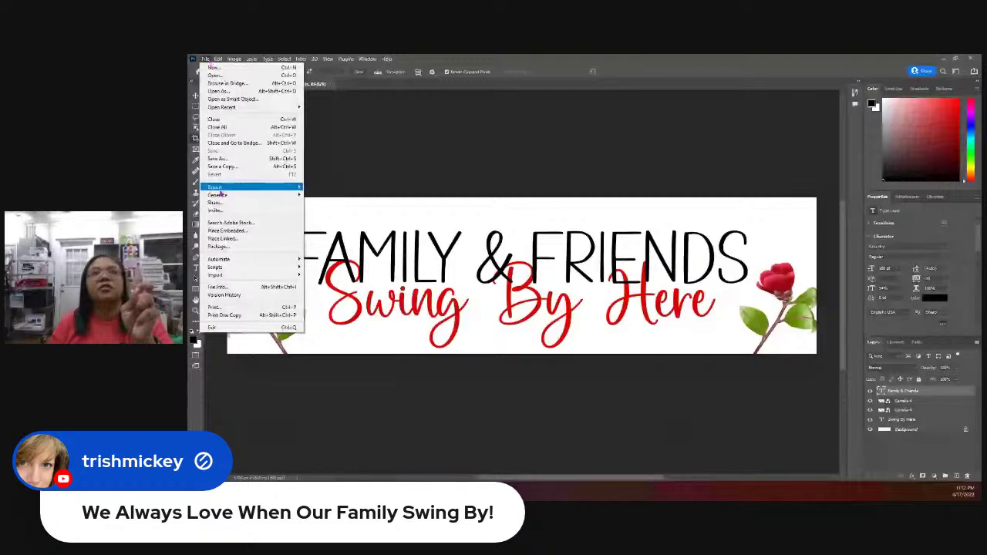
mouse_move(231, 188)
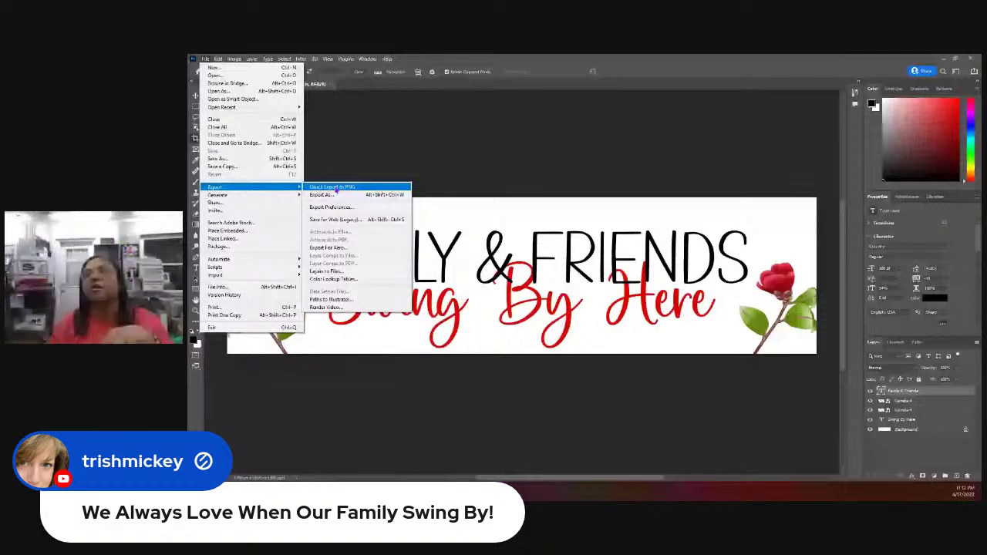
click(323, 194)
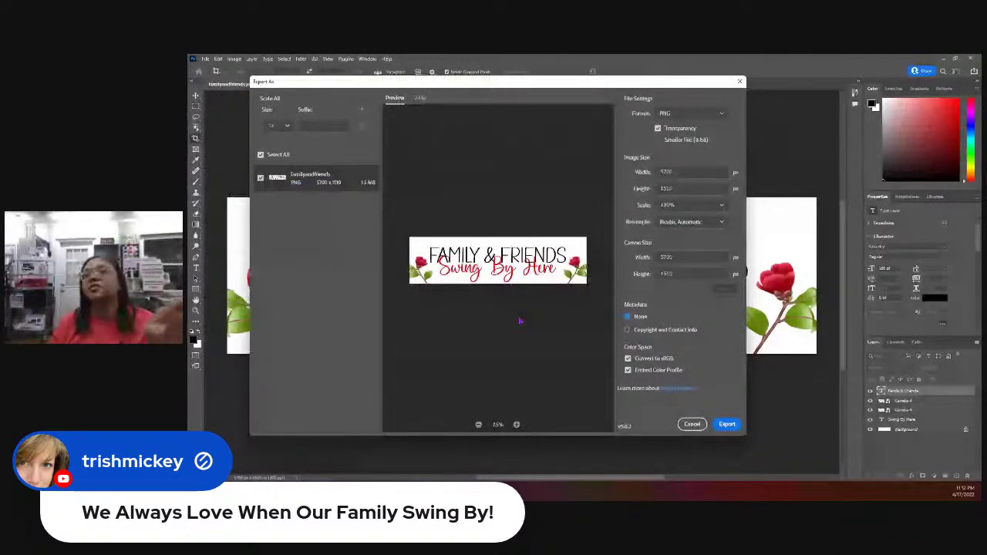
click(727, 427)
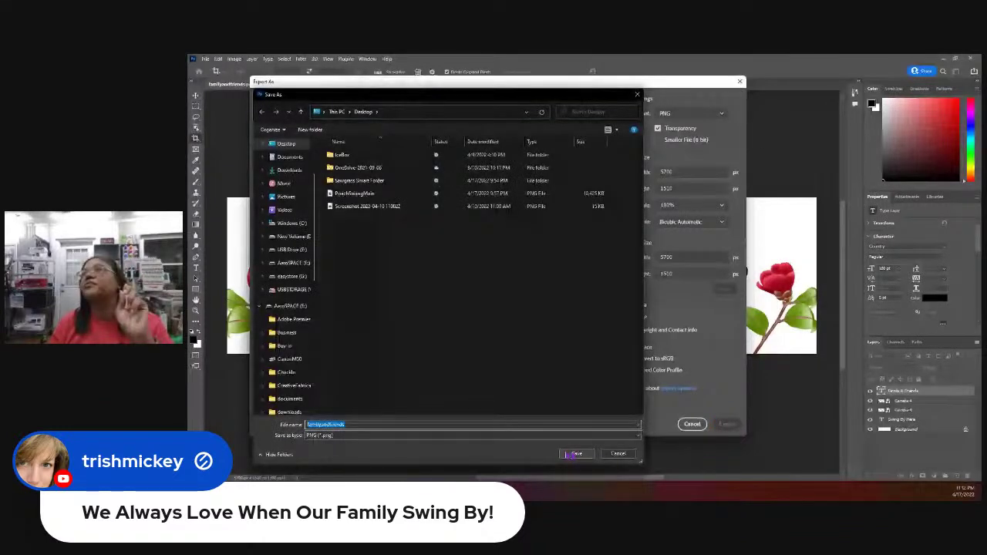
click(577, 454)
Step: Switch to Publisher and create a blank publication with a custom page size of 18.5 by 4.5 inches
key(super+d)
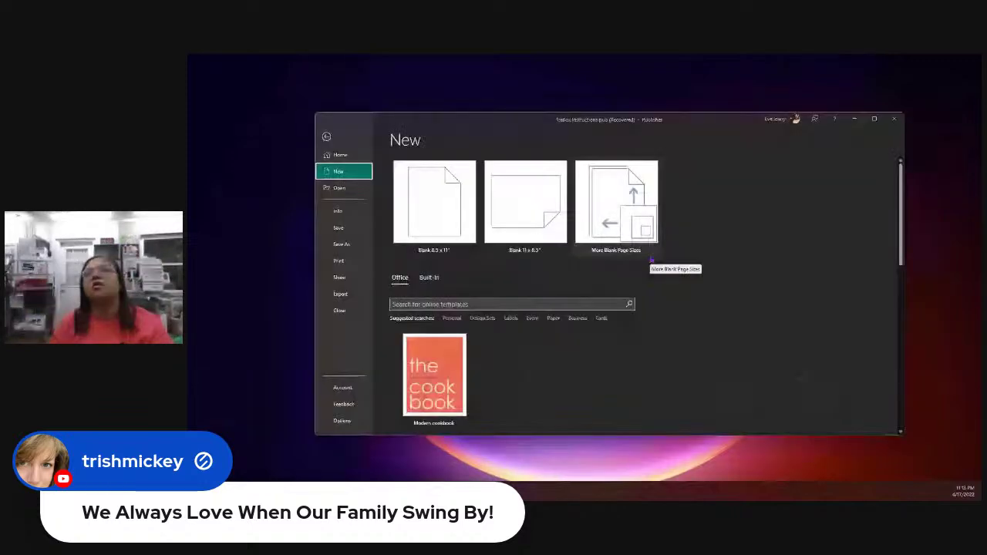
click(631, 229)
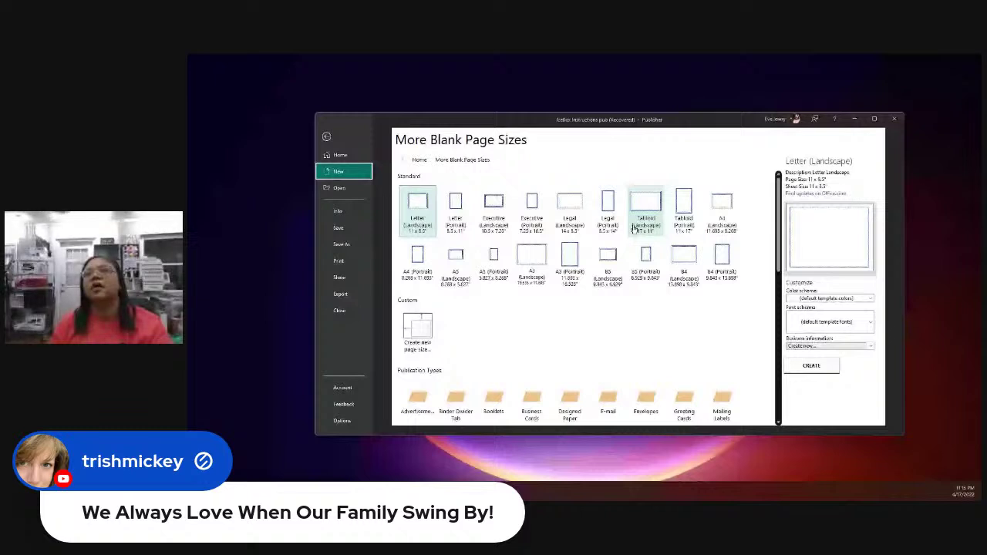
click(417, 330)
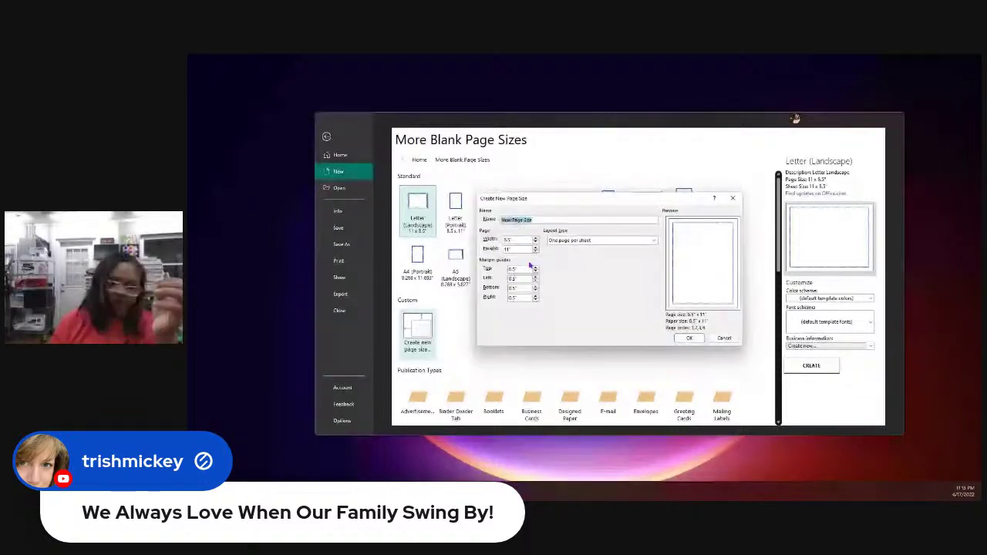
click(509, 240)
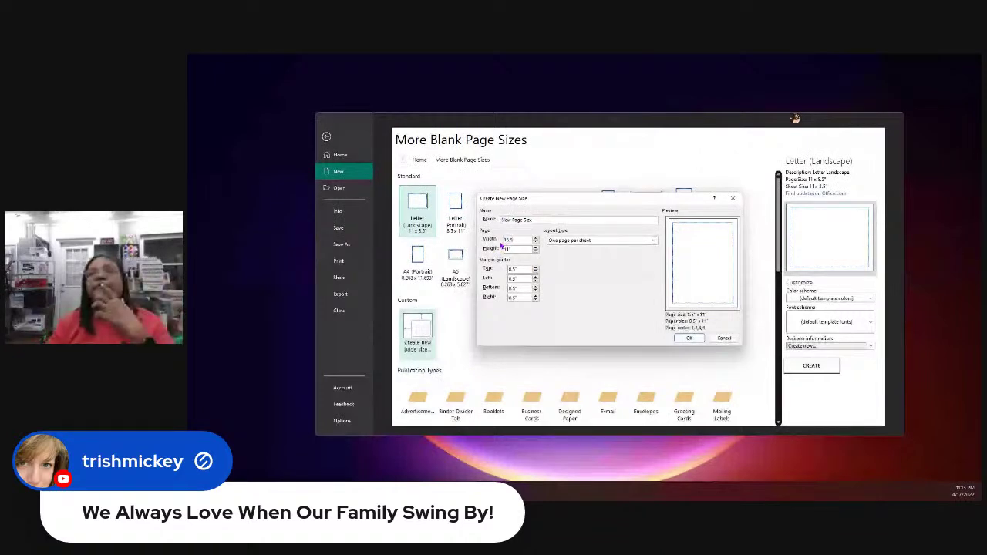
click(510, 249)
text(4)
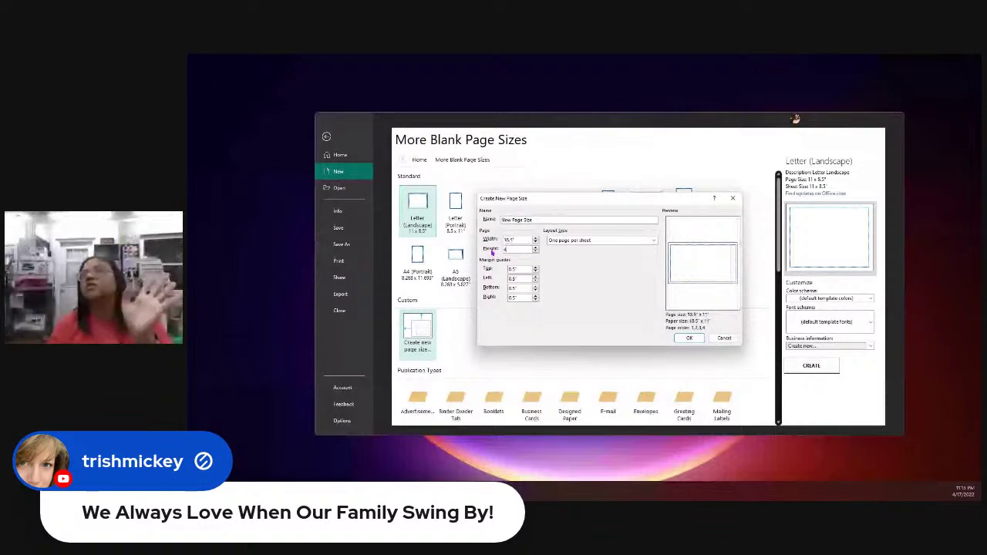
key(Return)
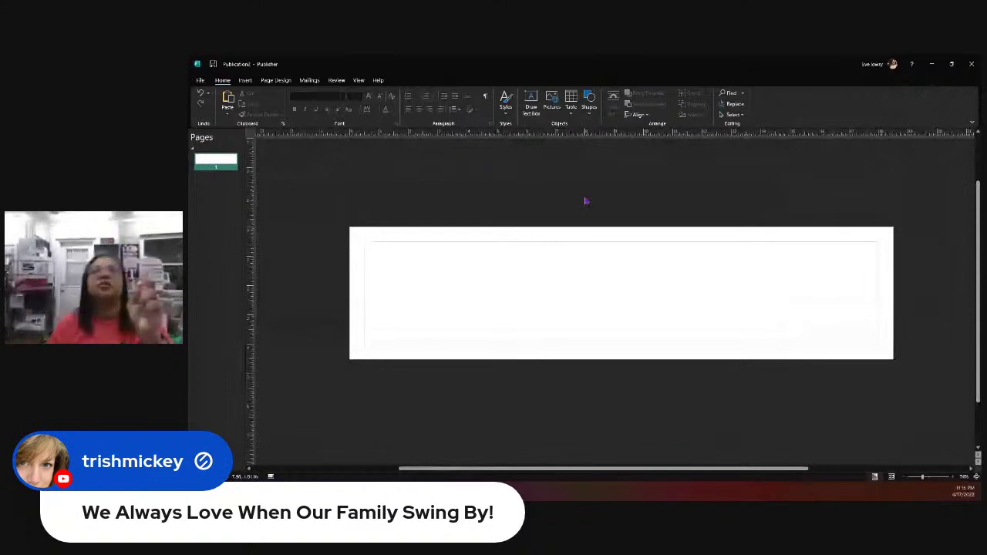
Step: Insert the familyandfriends picture from the Desktop onto the blank page
click(244, 80)
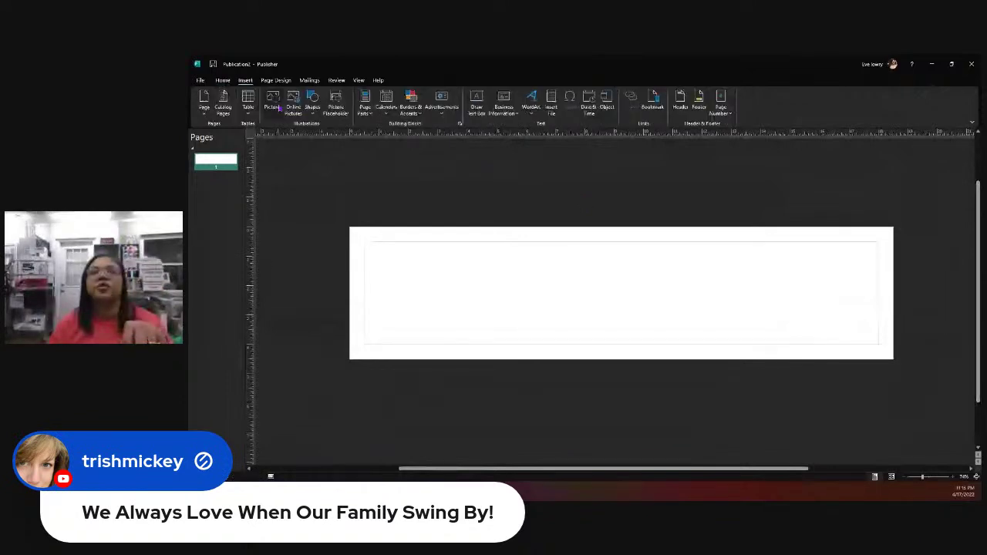
click(279, 108)
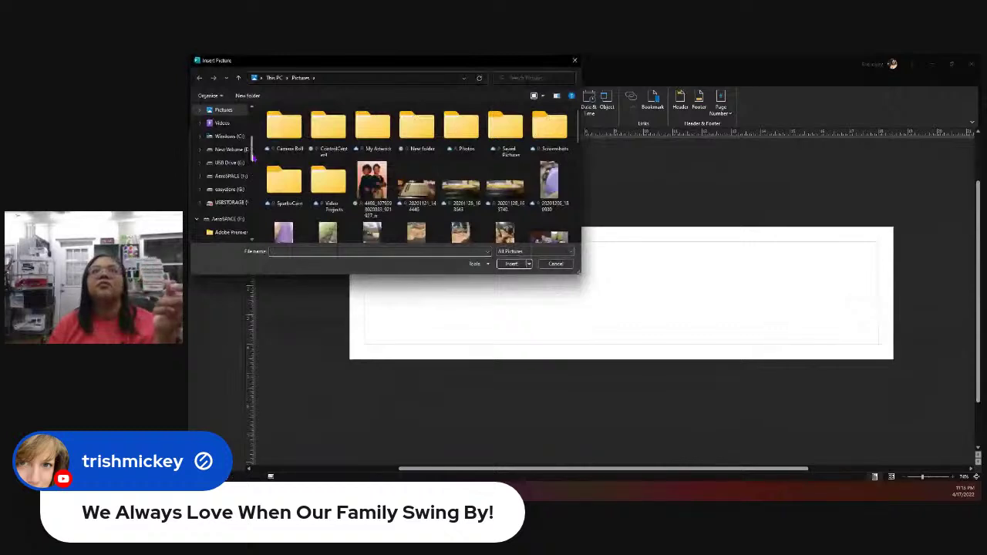
drag(253, 155, 253, 132)
click(249, 189)
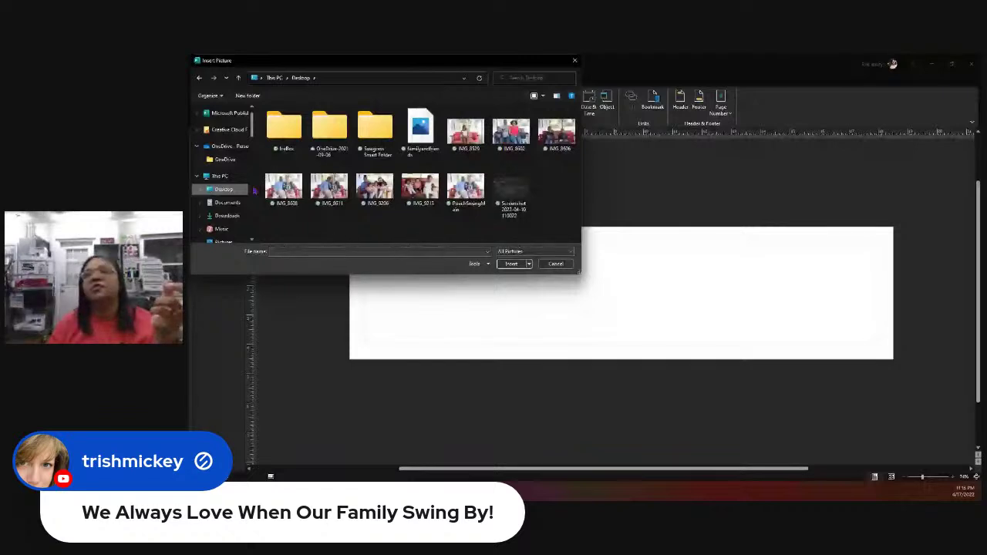
click(511, 264)
Step: Move and enlarge the banner picture to cover the full page, about 18.61 by 4.93 inches
drag(556, 272, 531, 259)
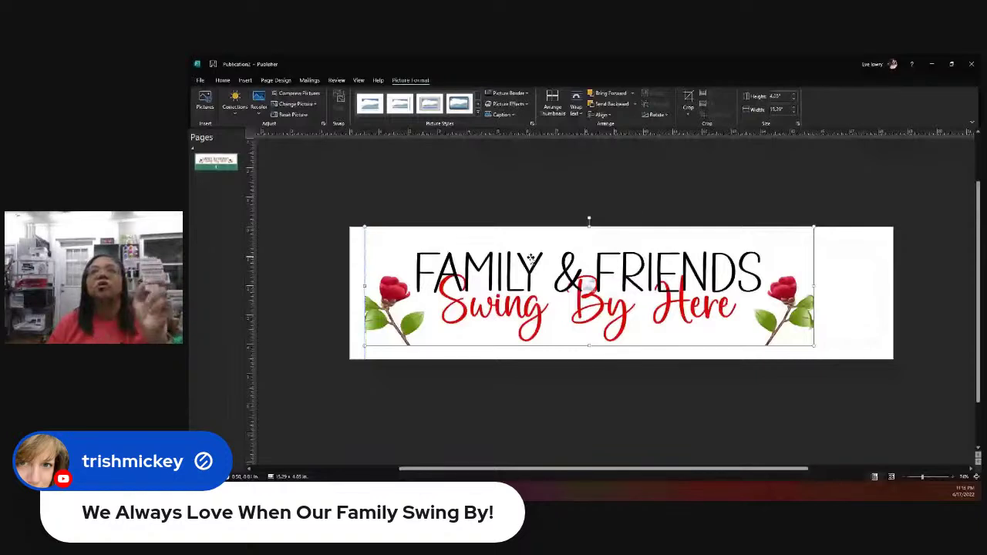
key(alt+g)
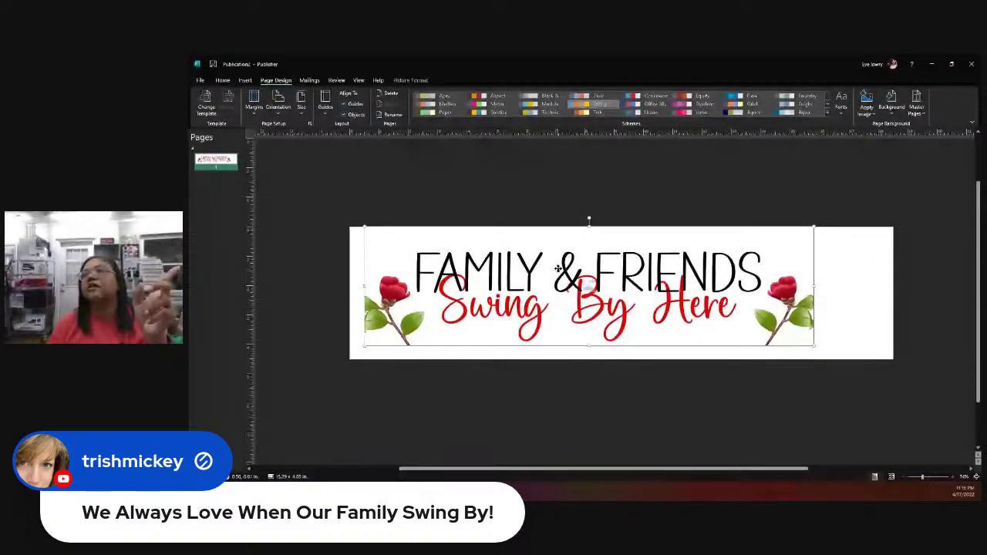
key(ctrl+z)
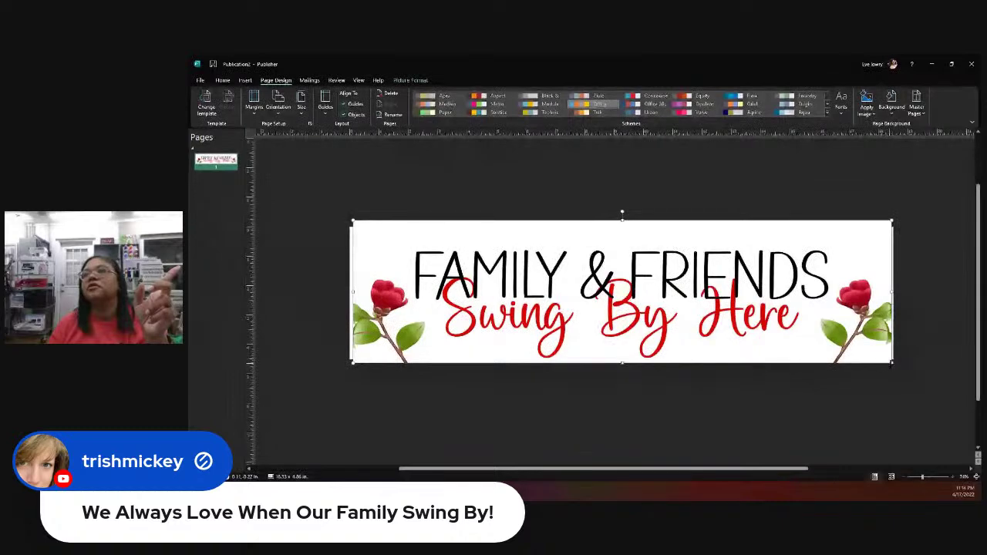
drag(892, 362, 894, 363)
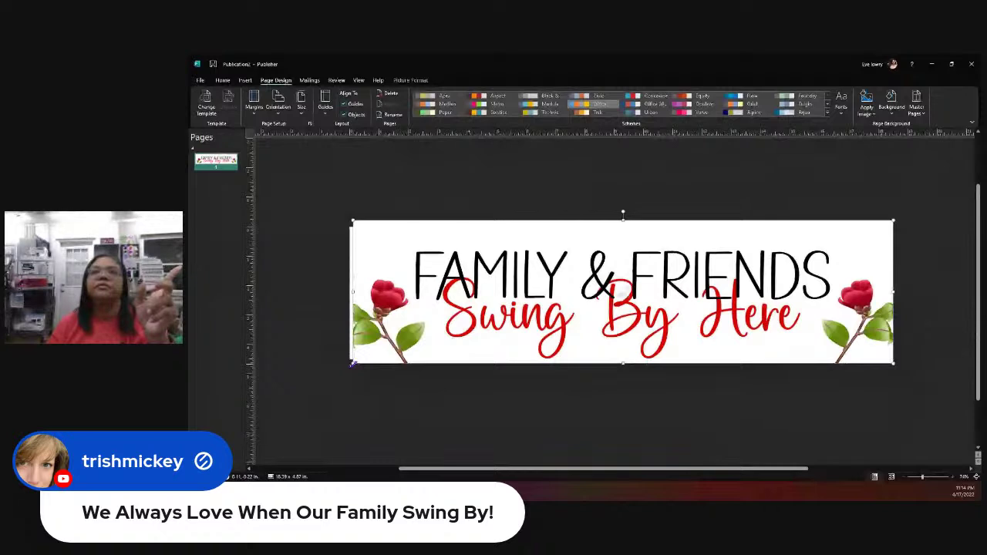
drag(352, 365, 346, 367)
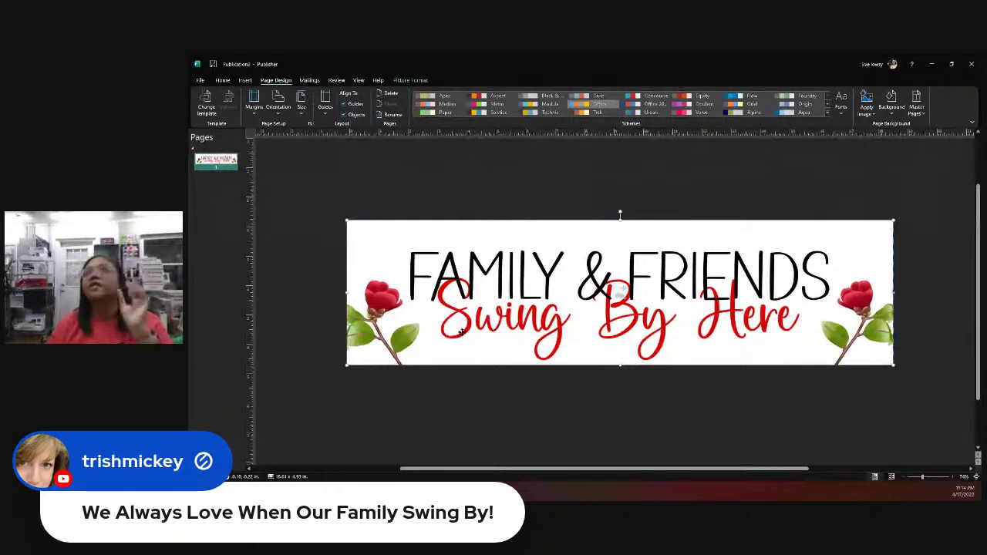
drag(620, 290, 620, 287)
Step: Crop the surplus white strip off the picture's upper edge to match the page, leaving it about 4.56 inches high
click(222, 80)
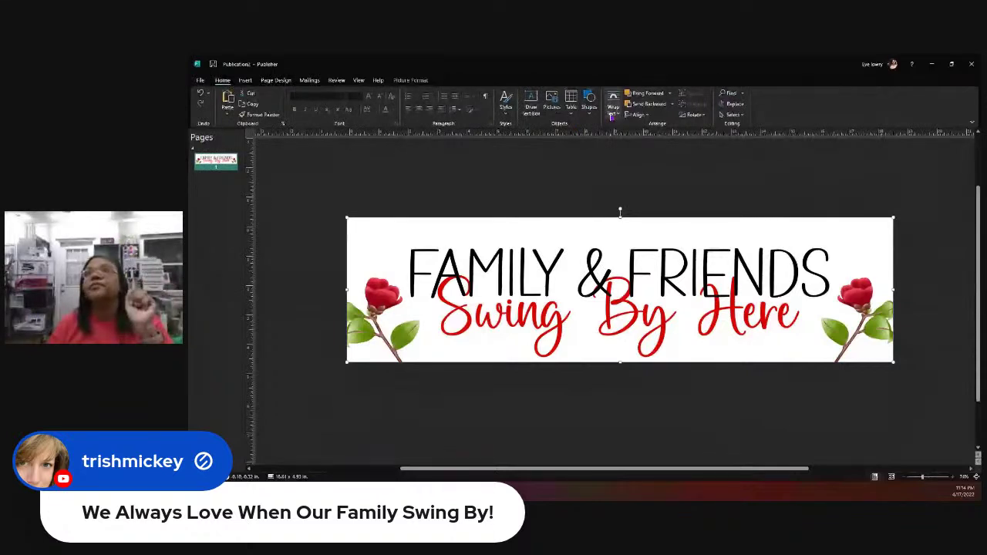
click(664, 231)
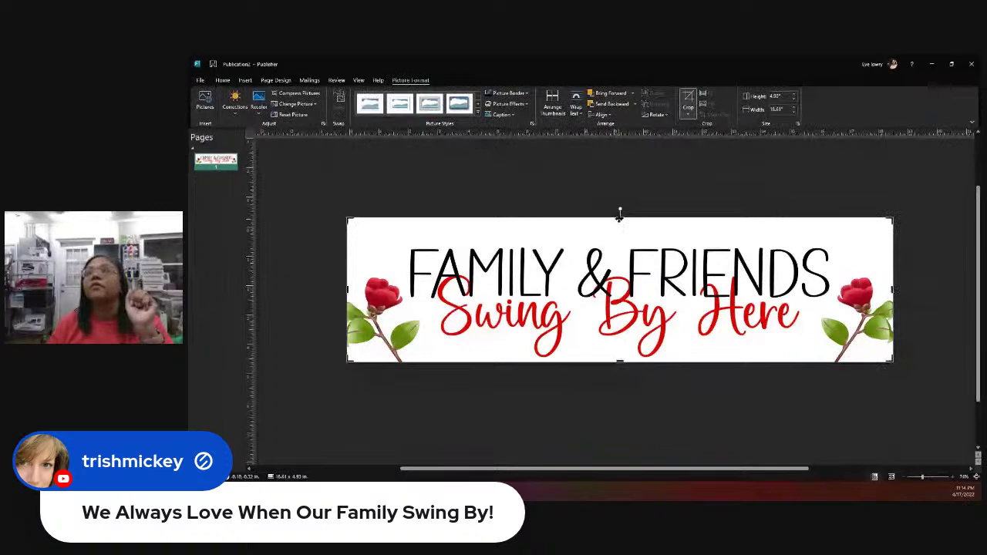
drag(620, 218, 618, 226)
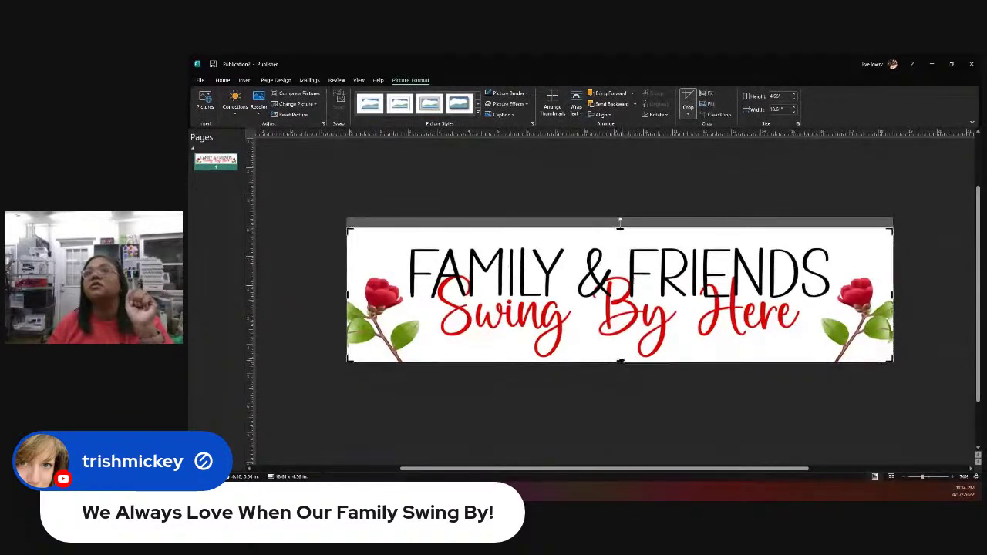
key(Escape)
drag(621, 360, 621, 359)
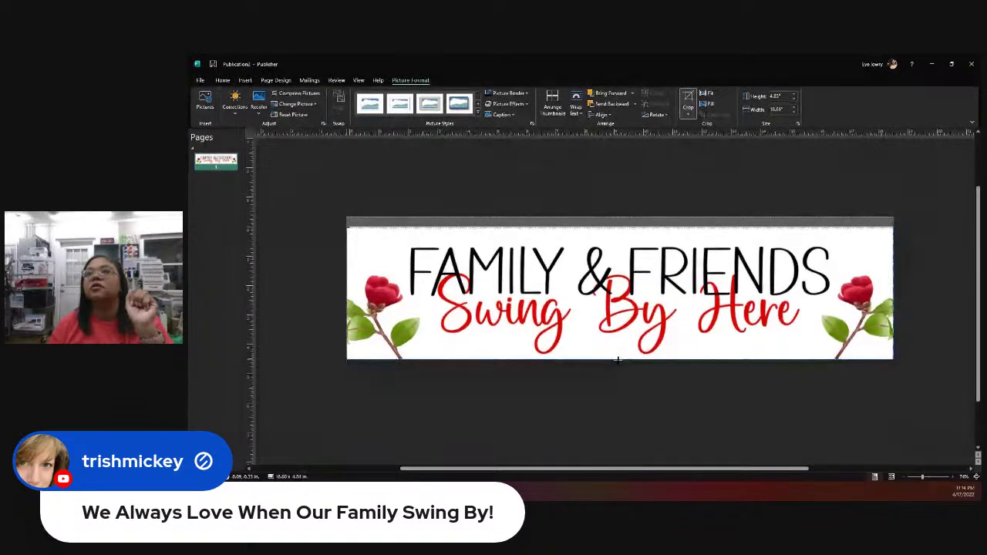
drag(618, 359, 624, 361)
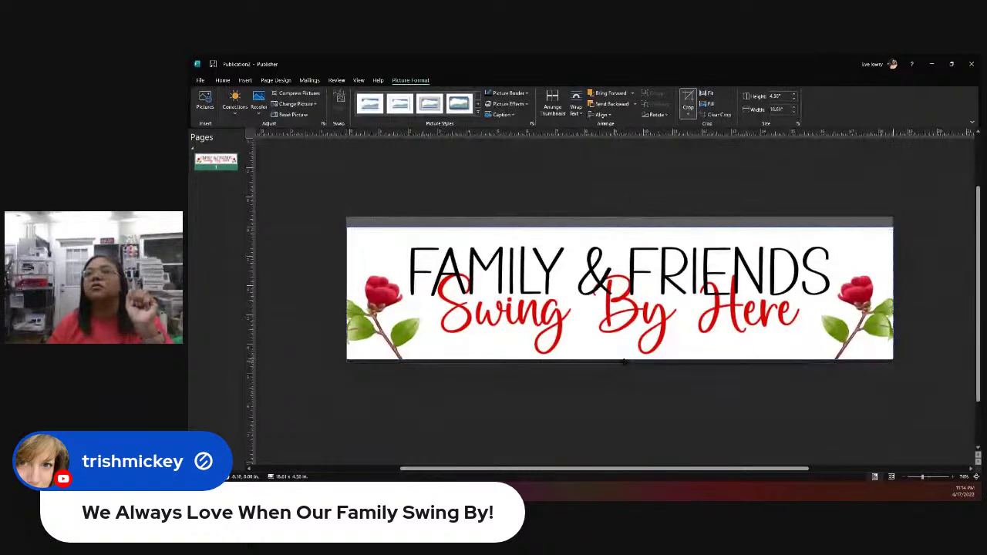
click(624, 361)
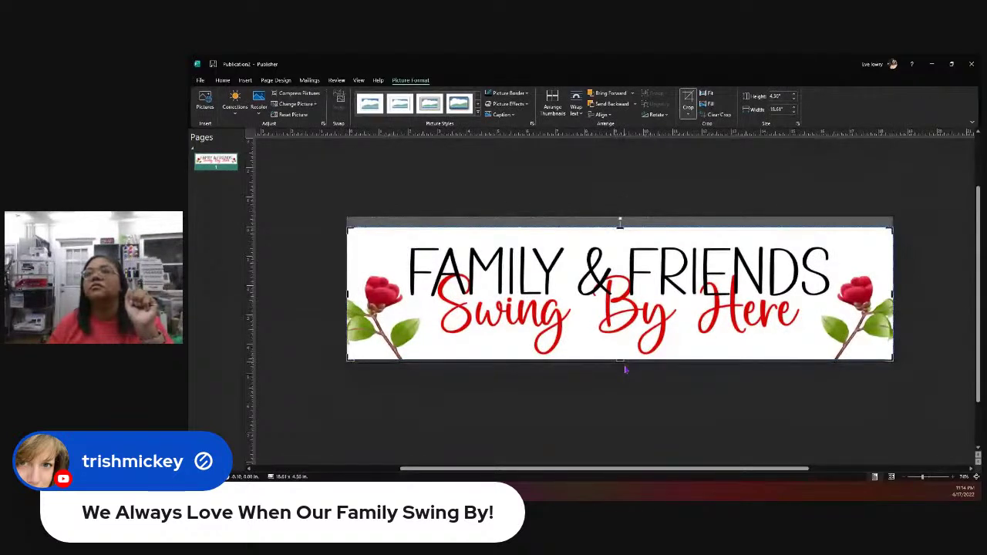
click(625, 371)
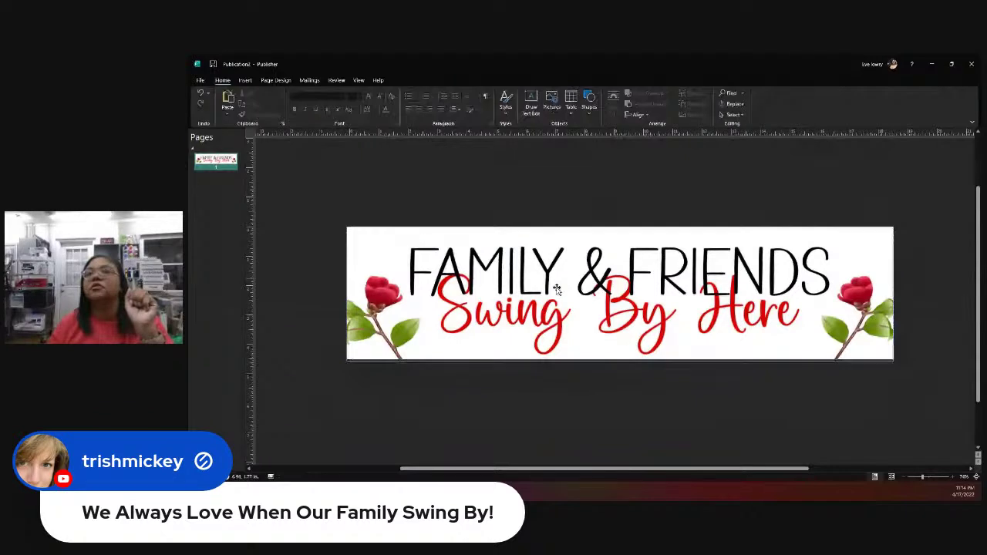
Step: Nudge the cropped picture up slightly and align its left edge with the page by narrowing it to 18.5 inches
drag(557, 290, 553, 286)
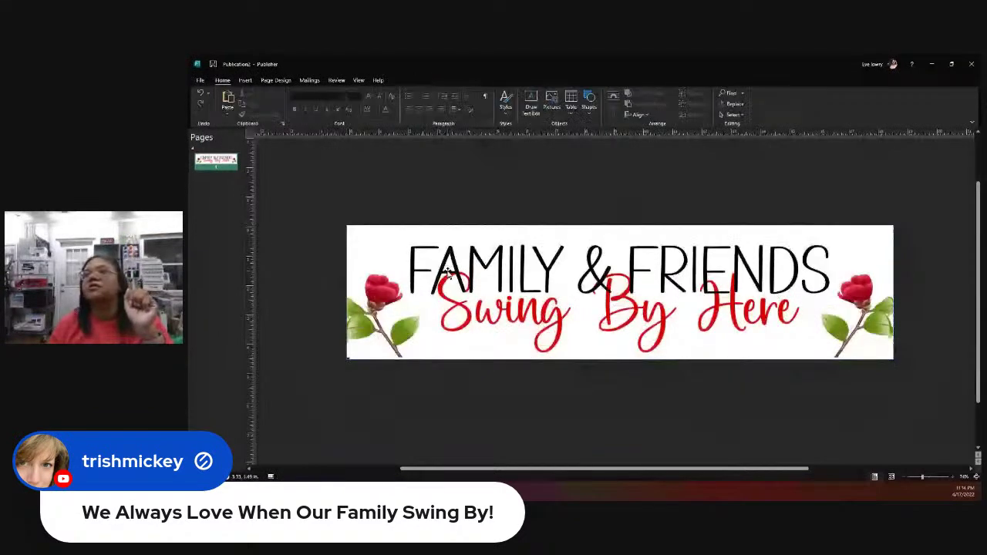
click(448, 271)
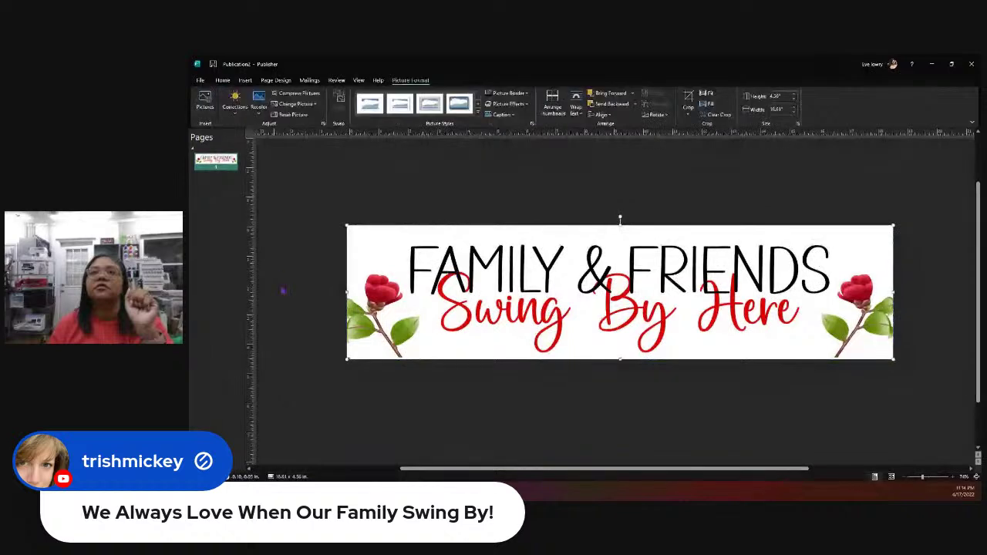
drag(347, 293, 349, 295)
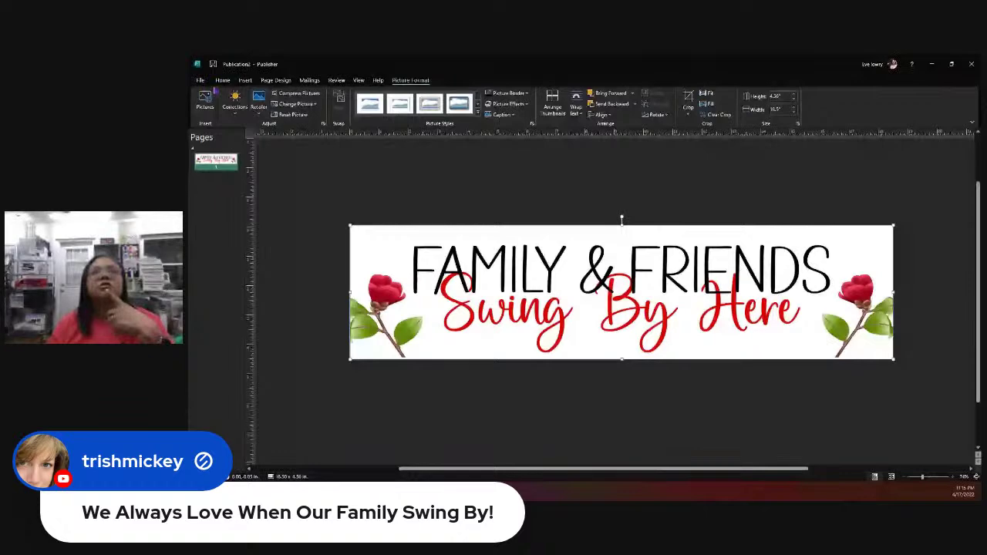
Step: Open the print settings for the publication and set the paper orientation to Landscape
click(200, 80)
click(214, 186)
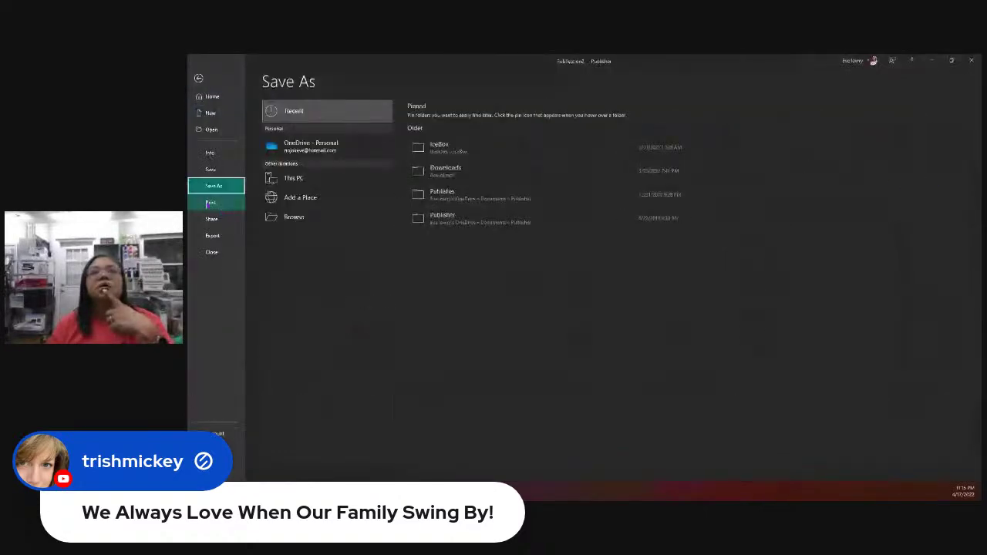
click(208, 203)
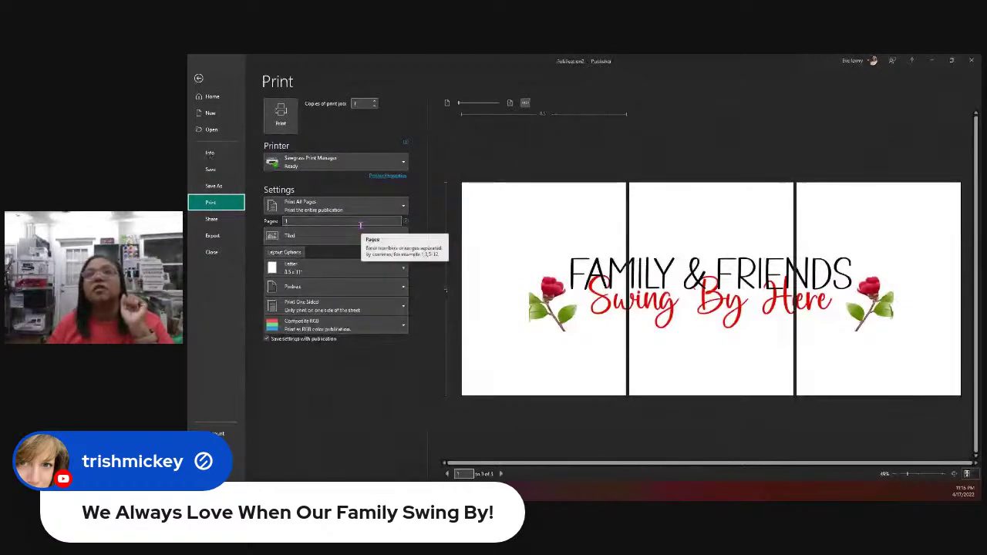
click(337, 287)
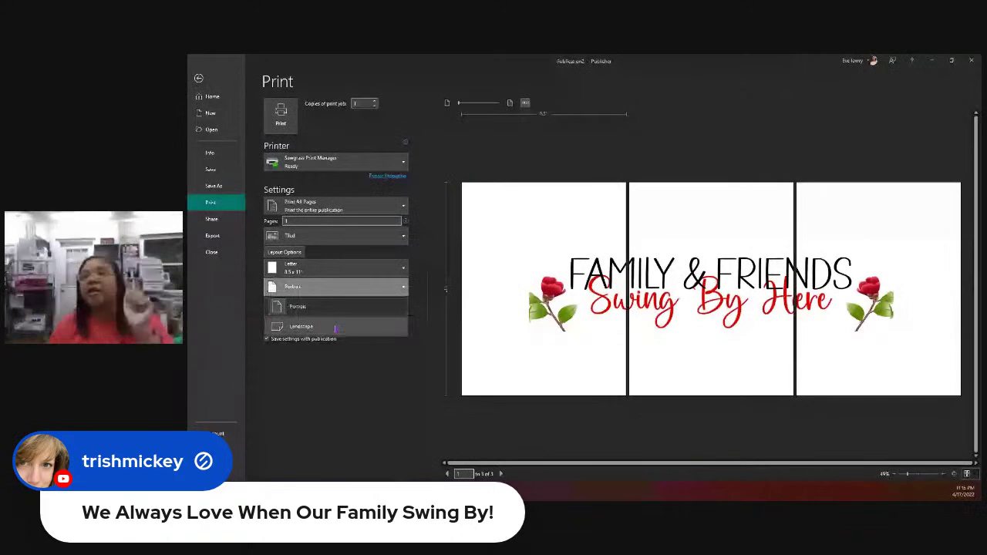
click(336, 328)
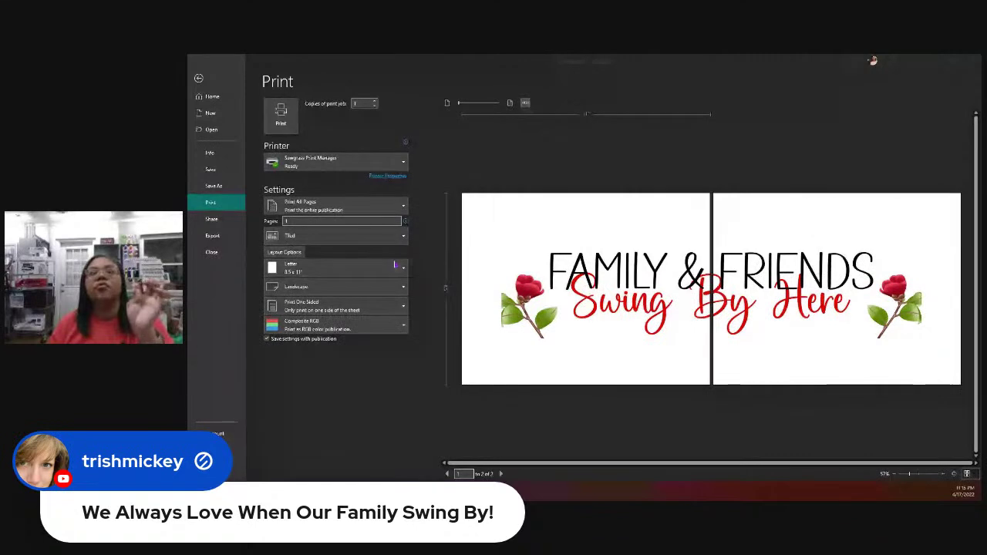
Step: Send the tiled banner to Sawgrass Print Manager and print it on the SAWGRASS SG500_2
click(281, 122)
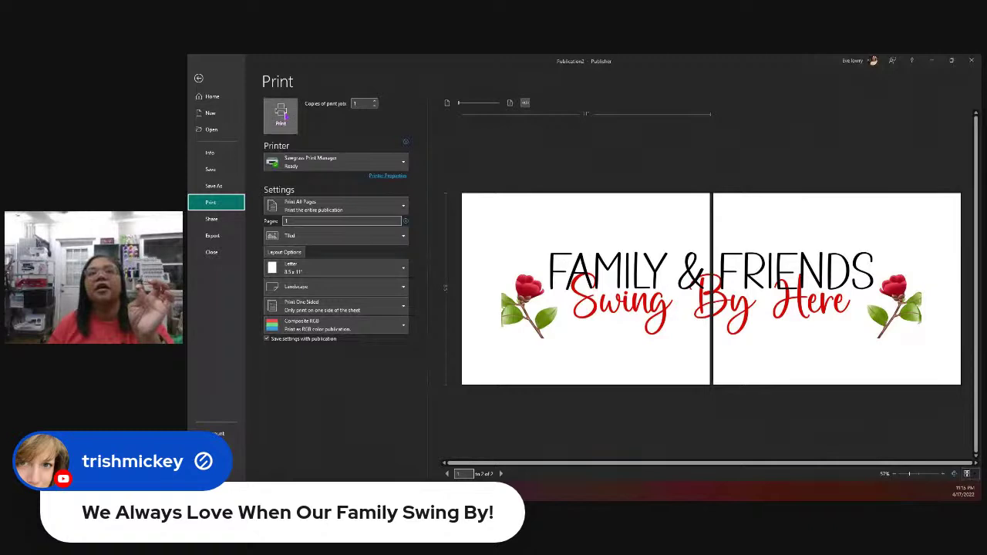
click(282, 116)
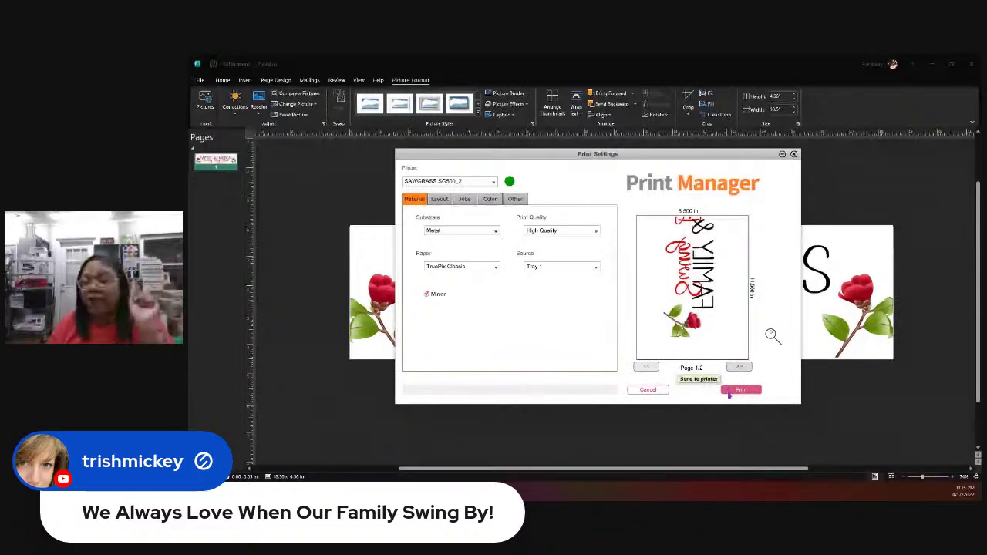
click(729, 391)
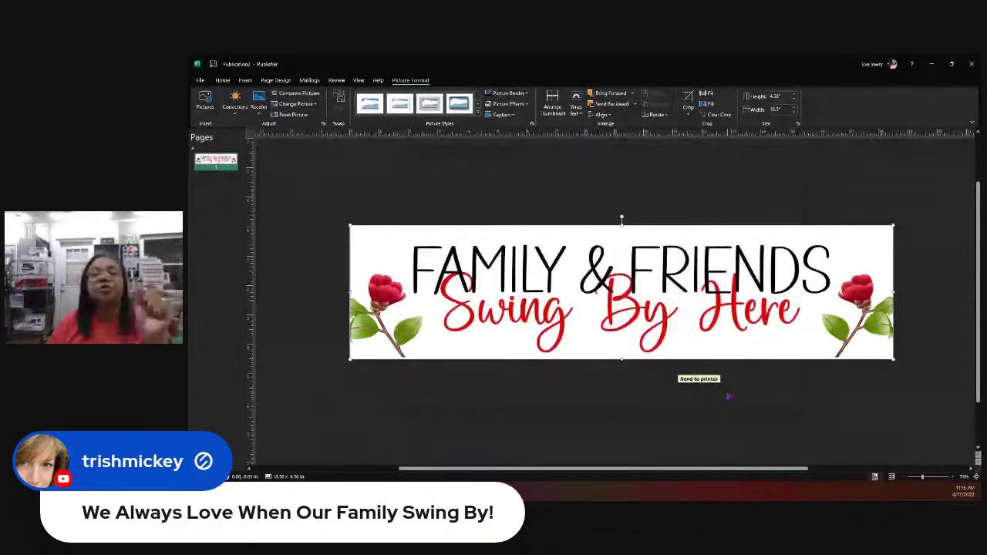